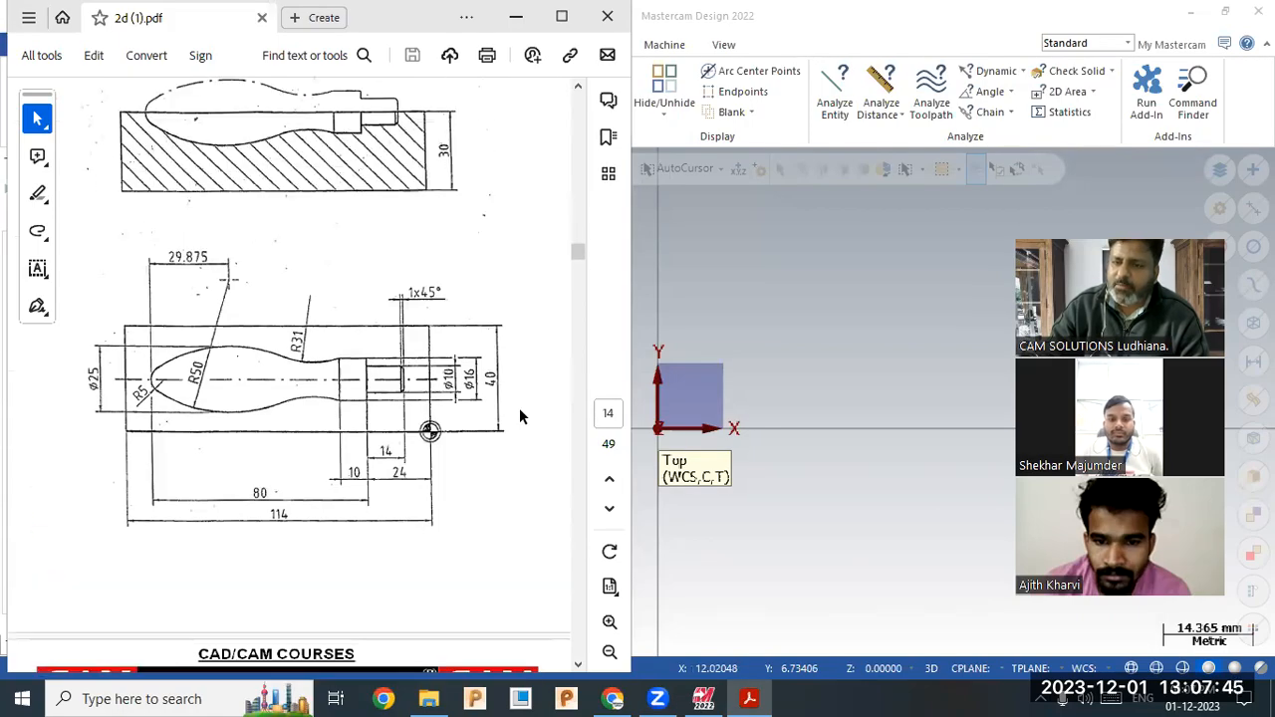
- Look through the PDF drawings to the plate on page 25 and examine its outer rectangular outline
scroll(249, 461, "down", 5)
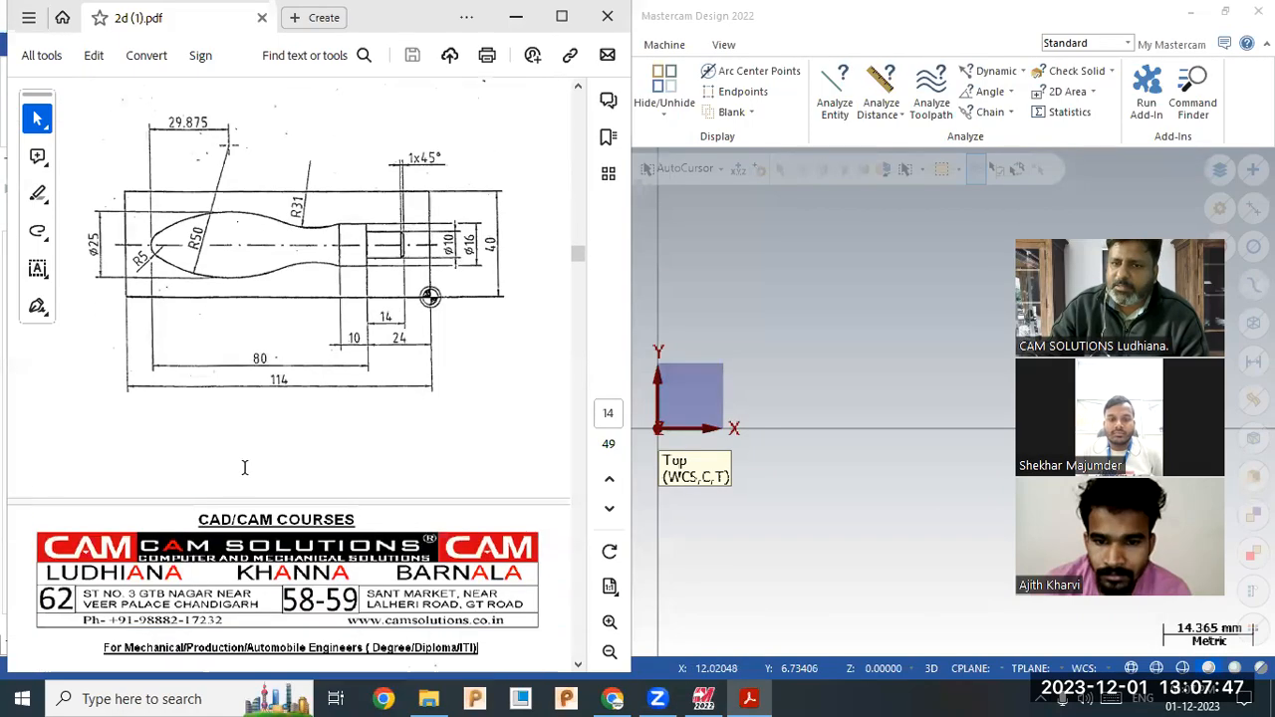
scroll(255, 462, "down", 15)
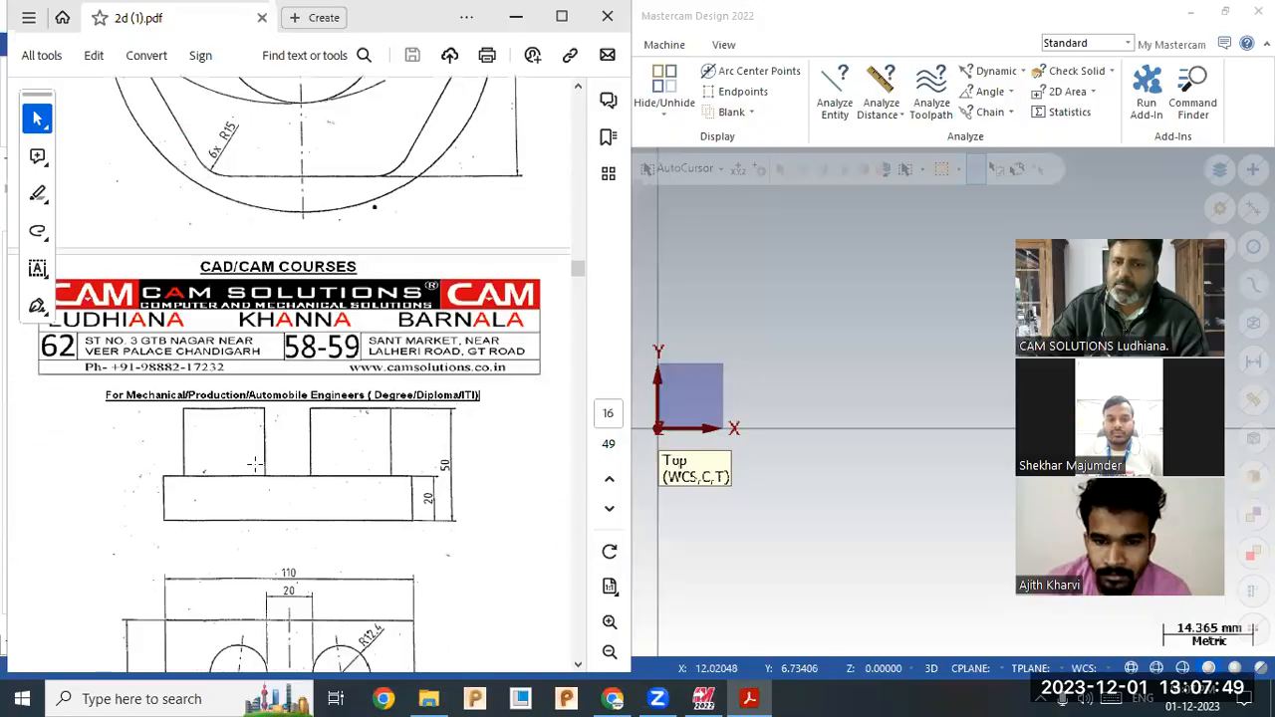
scroll(255, 462, "down", 15)
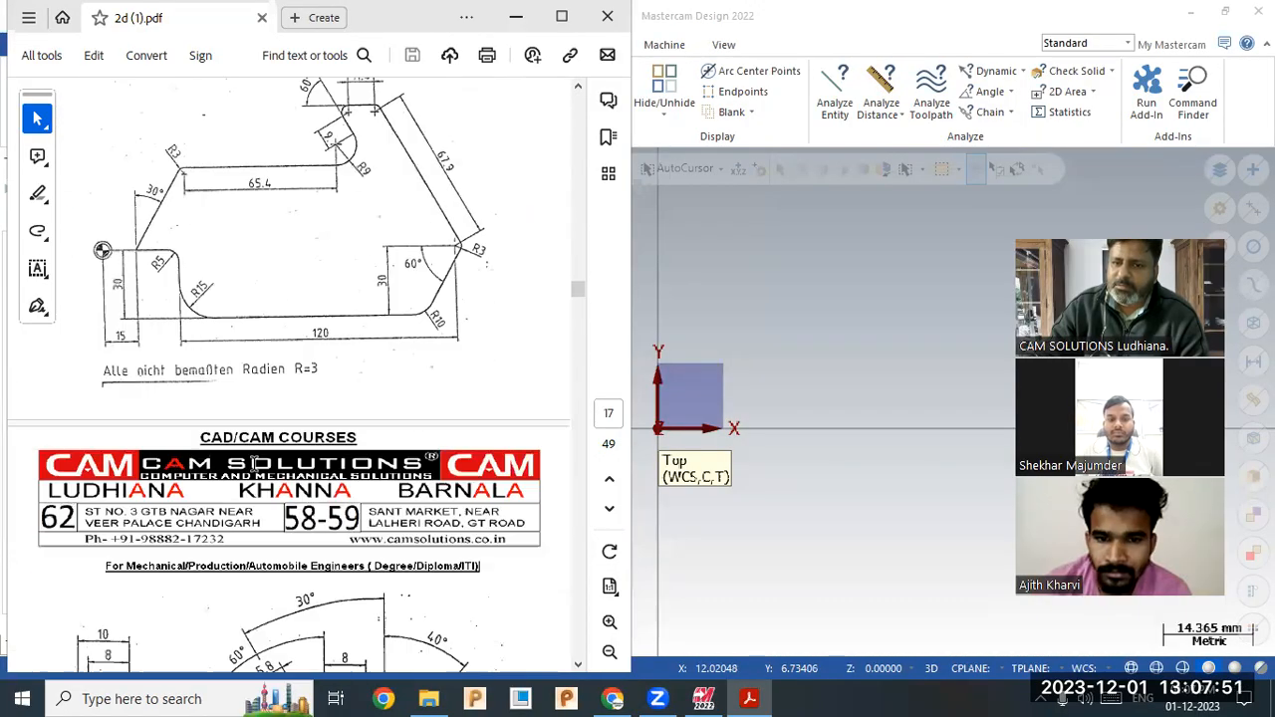
scroll(255, 462, "down", 15)
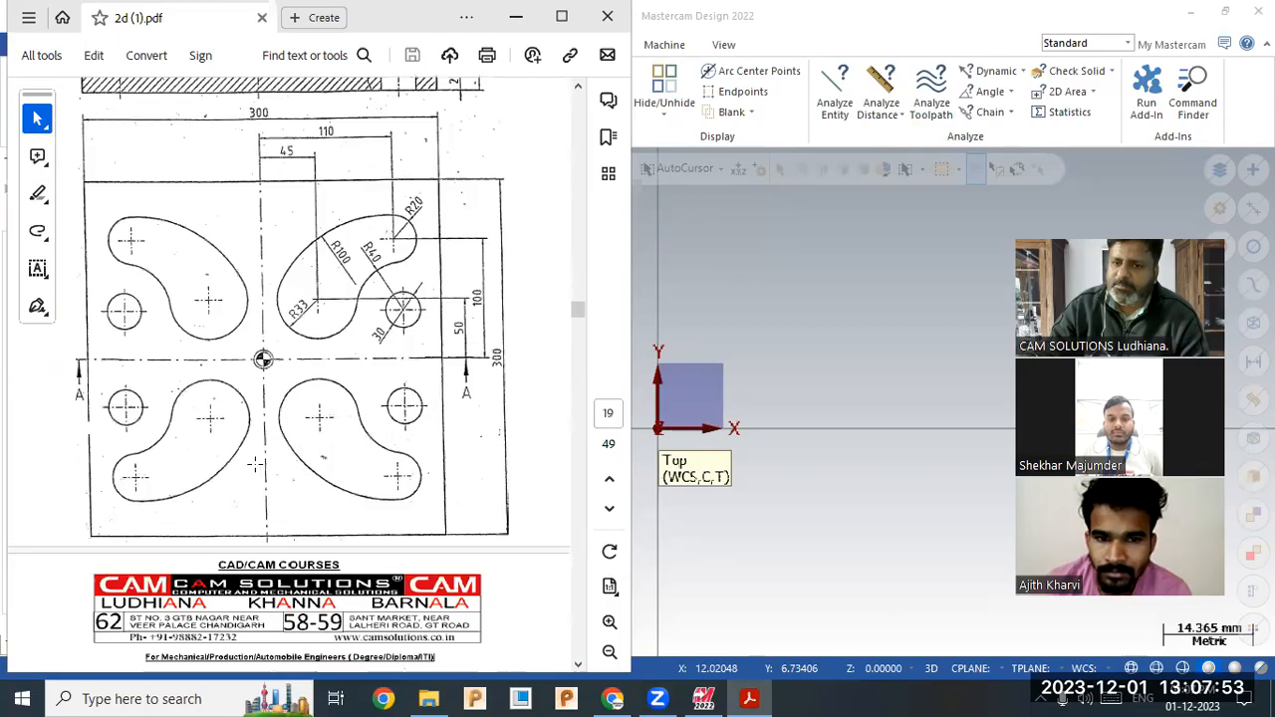
scroll(255, 463, "up", 1)
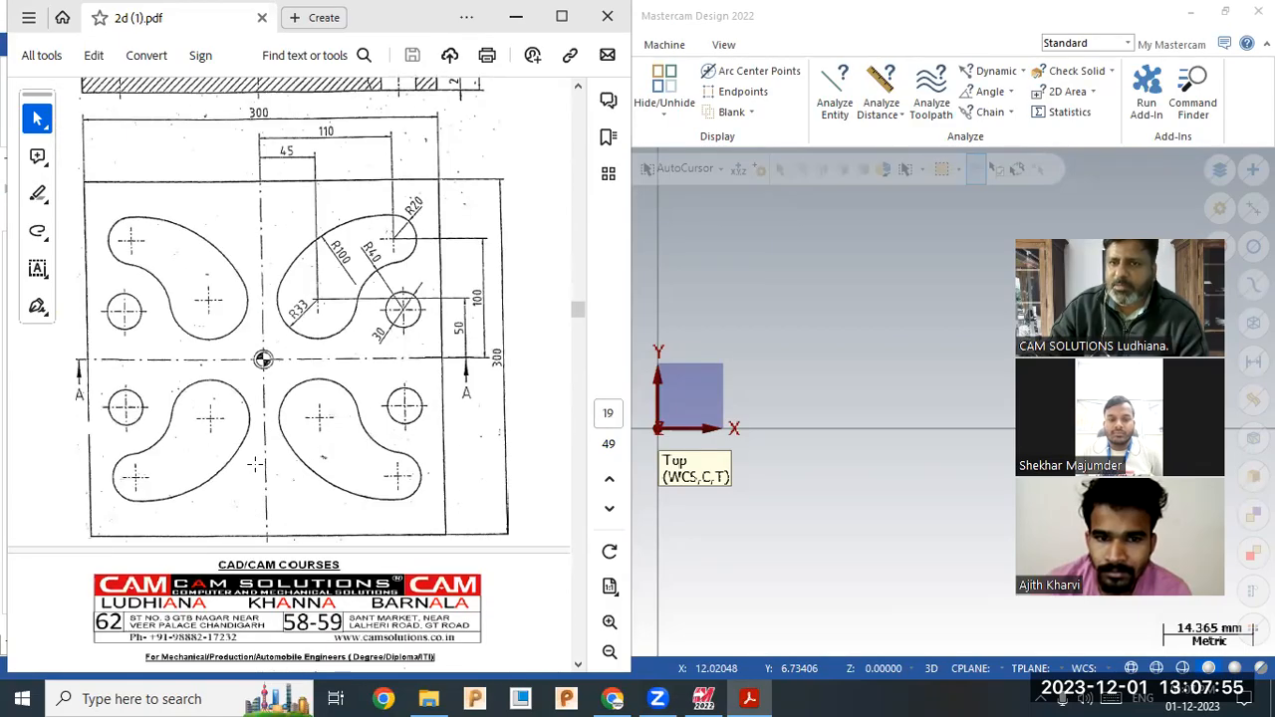
scroll(255, 462, "down", 15)
scroll(255, 462, "down", 15)
scroll(255, 462, "down", 8)
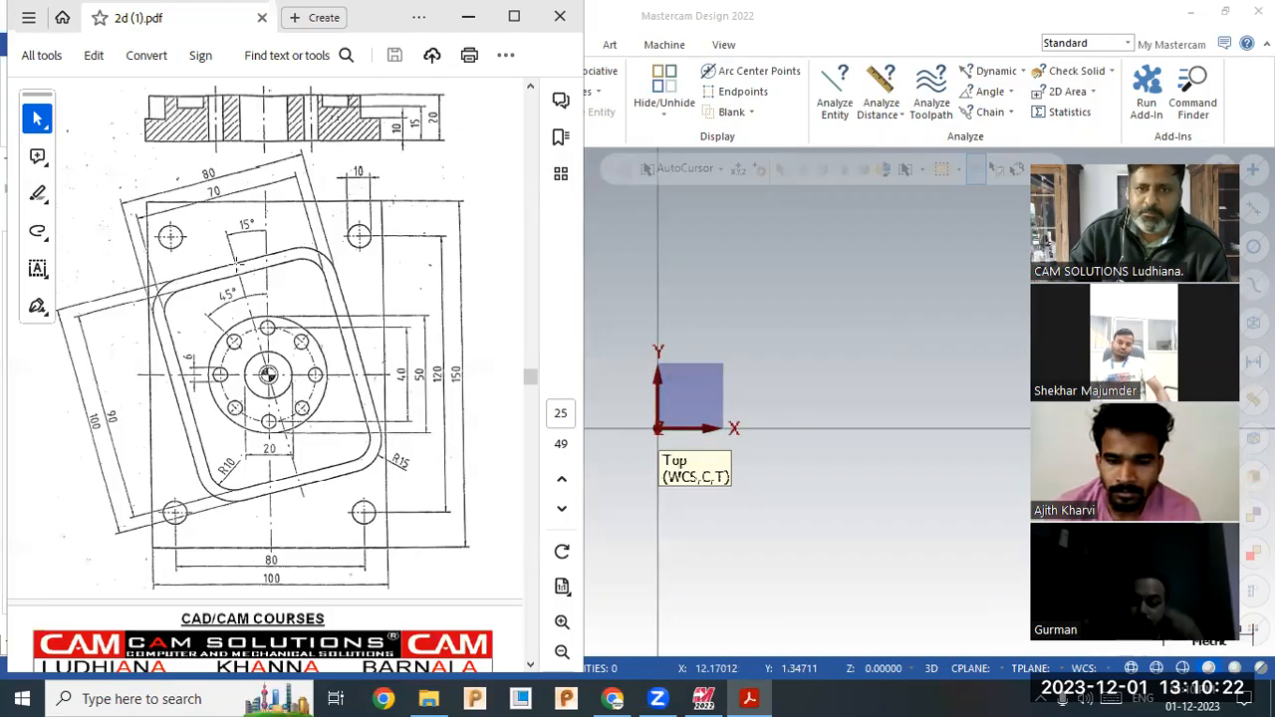
mouse_move(146, 205)
left_mouse_down()
mouse_move(223, 350)
mouse_move(386, 545)
left_mouse_up()
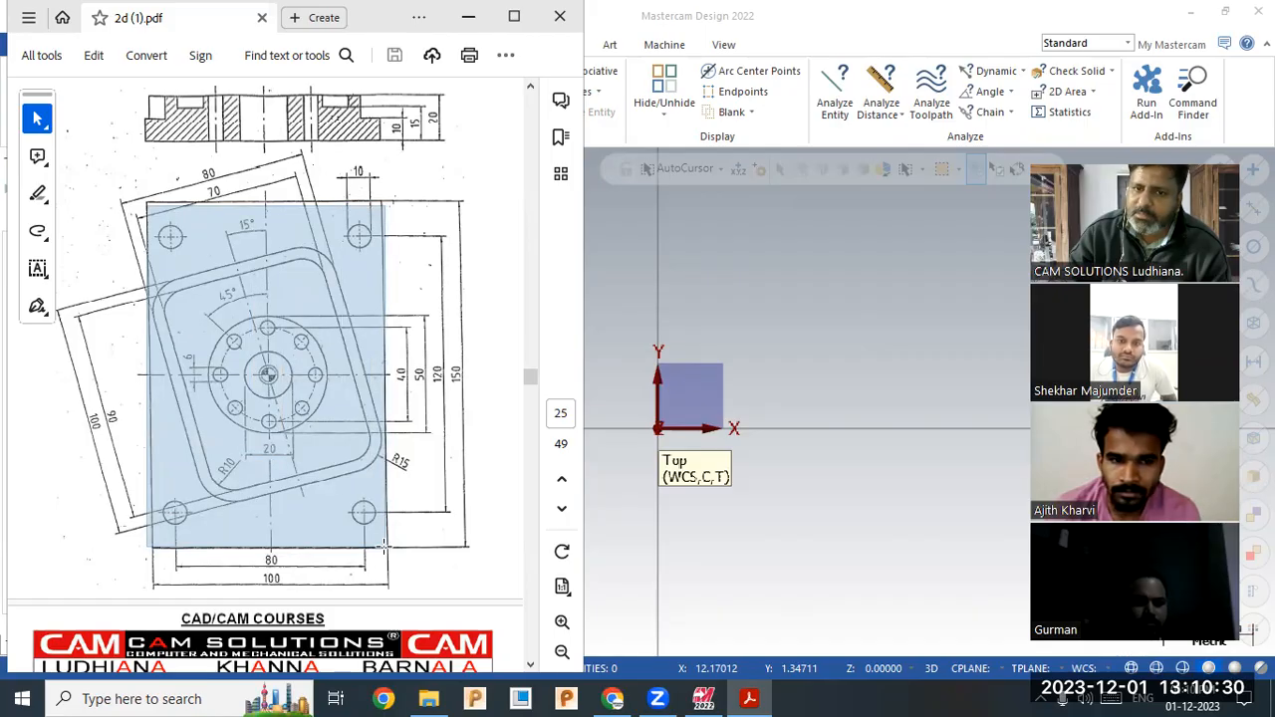
left_click_drag(384, 546, 386, 551)
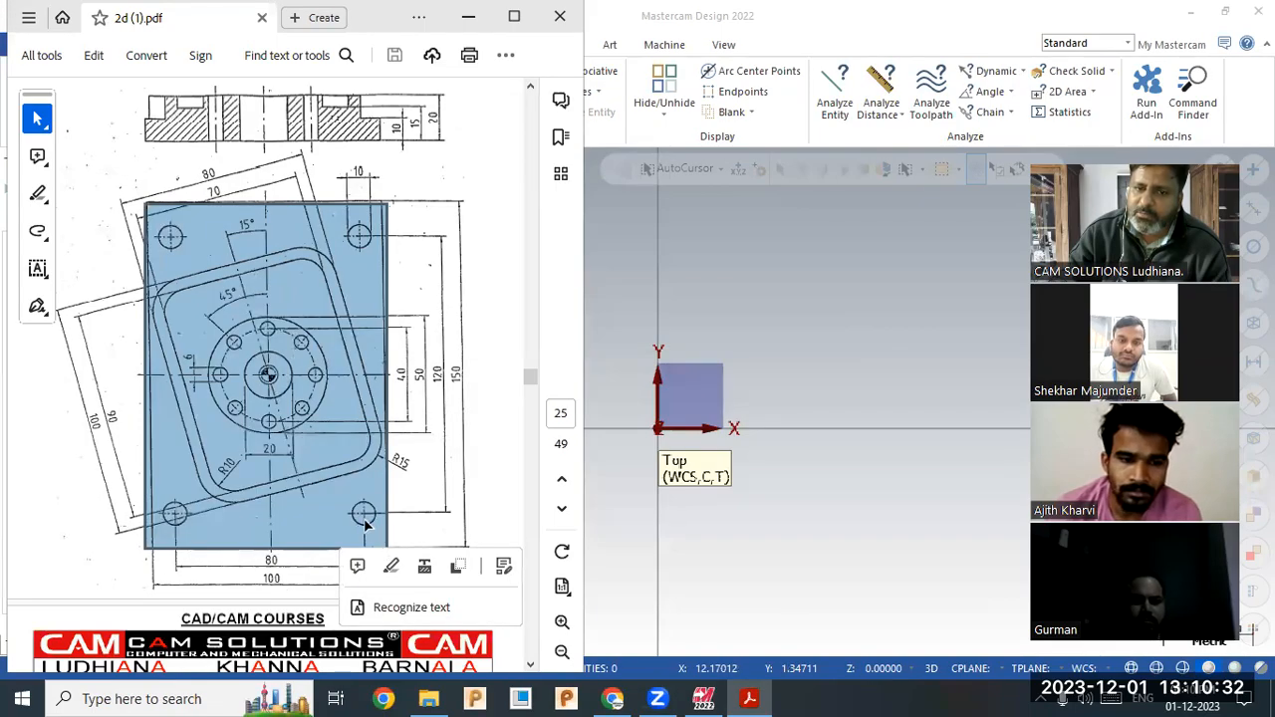
left_click(239, 505)
- Switch to Mastercam and draw a rectangle anchored to its center at the origin, about 34.5 mm wide and 50.6 mm high
left_click(760, 469)
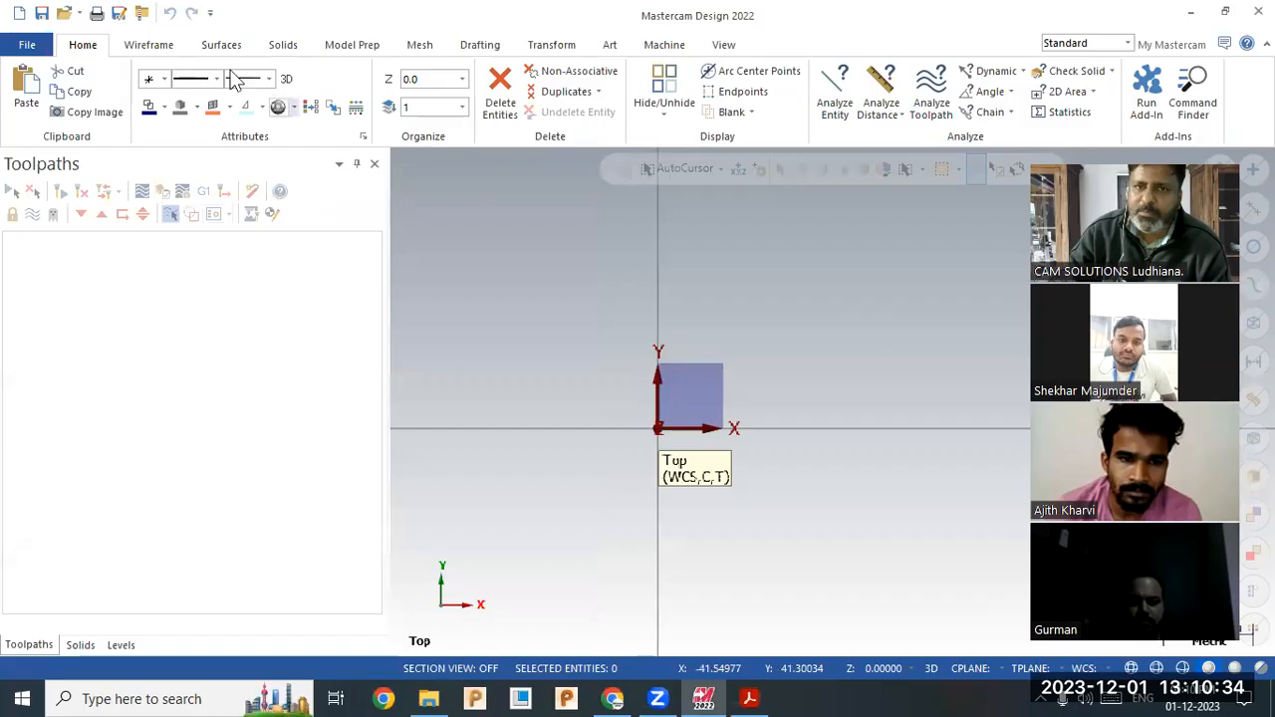
left_click(157, 47)
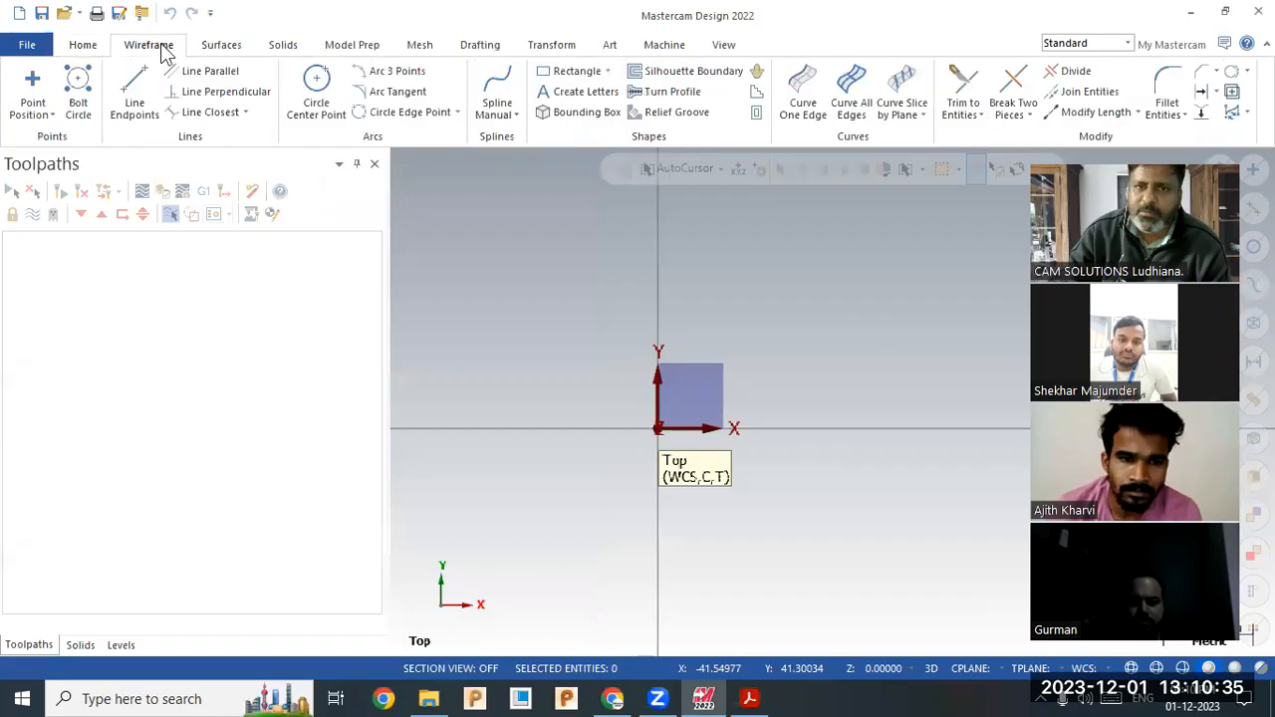
left_click(576, 70)
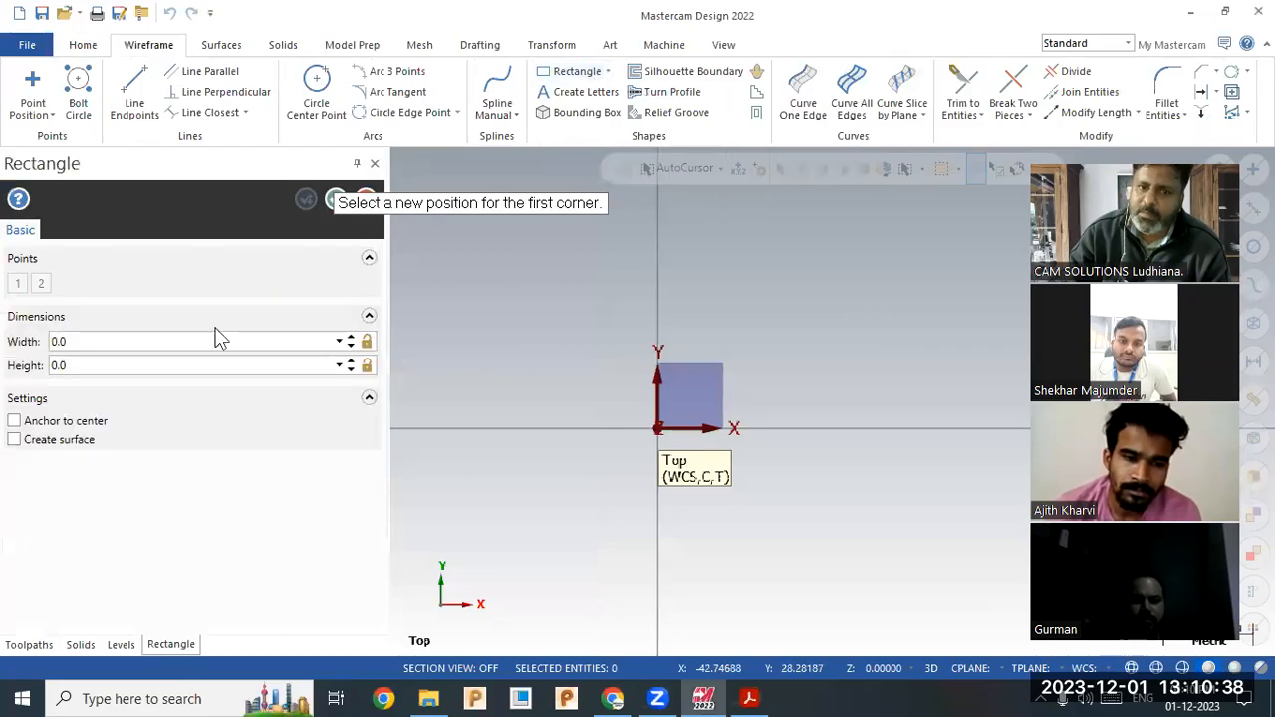
left_click(50, 426)
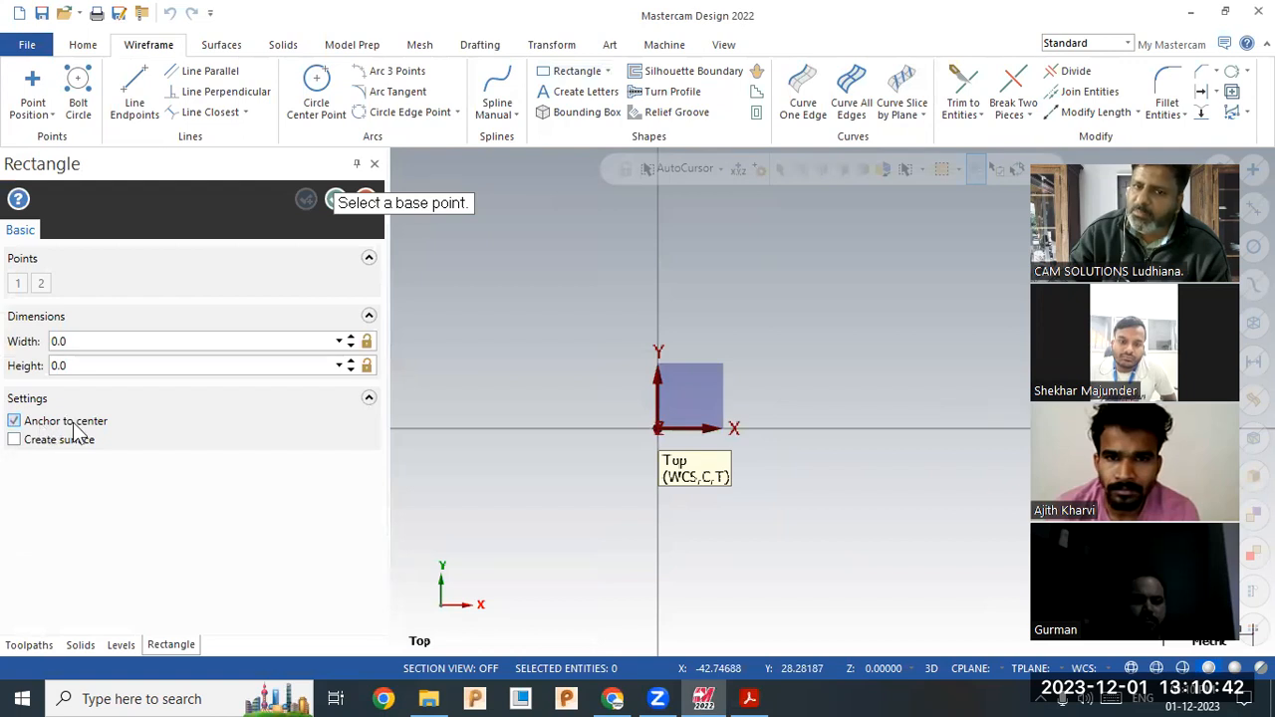
left_click(658, 428)
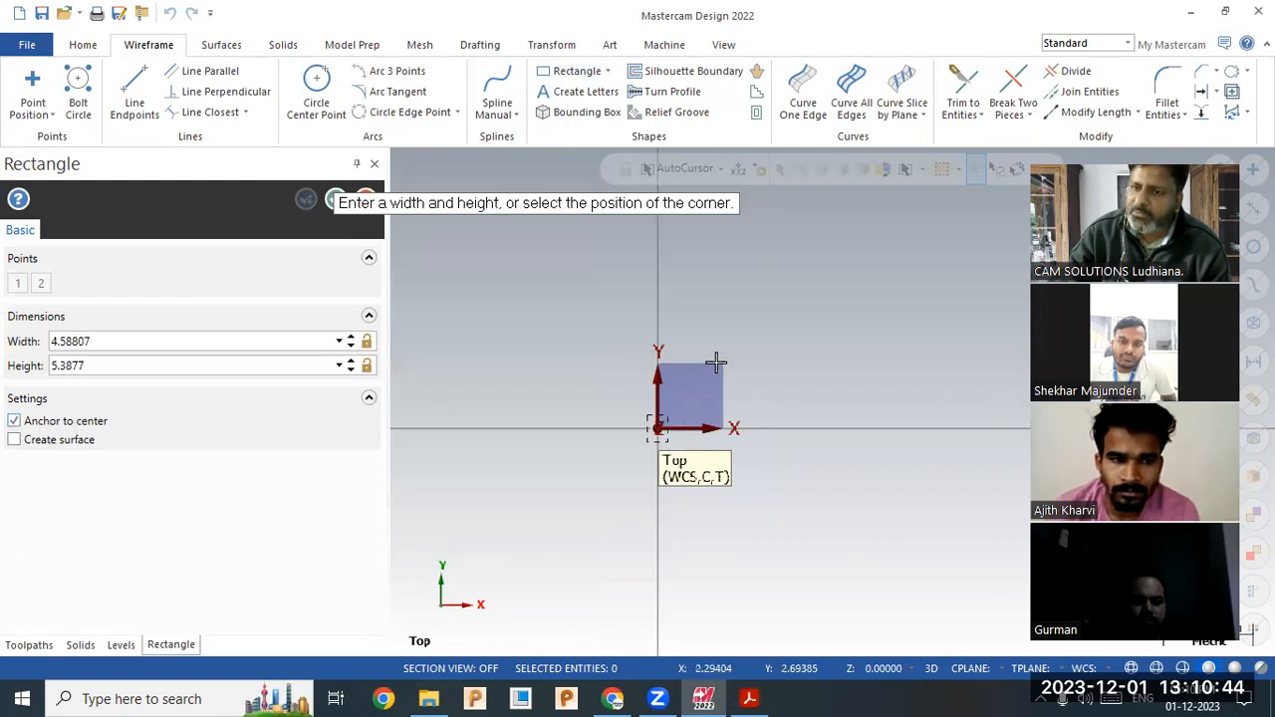
left_click(764, 270)
left_click(749, 698)
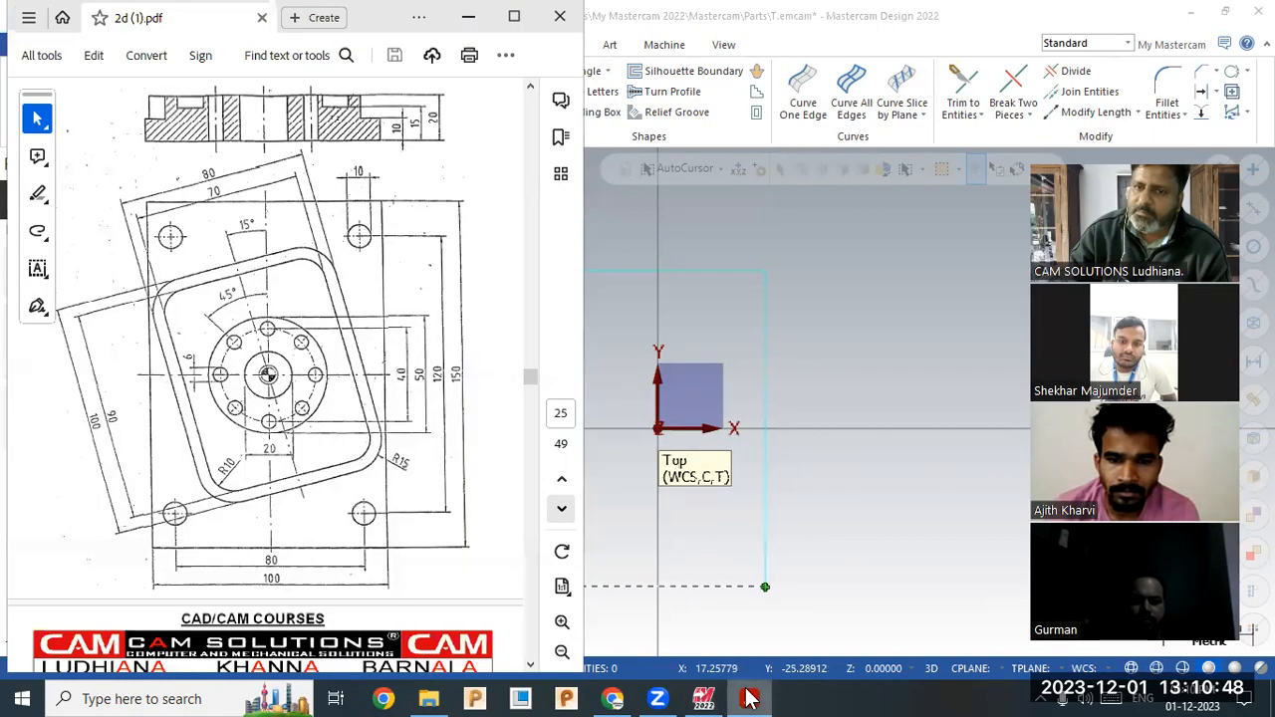
left_click(749, 698)
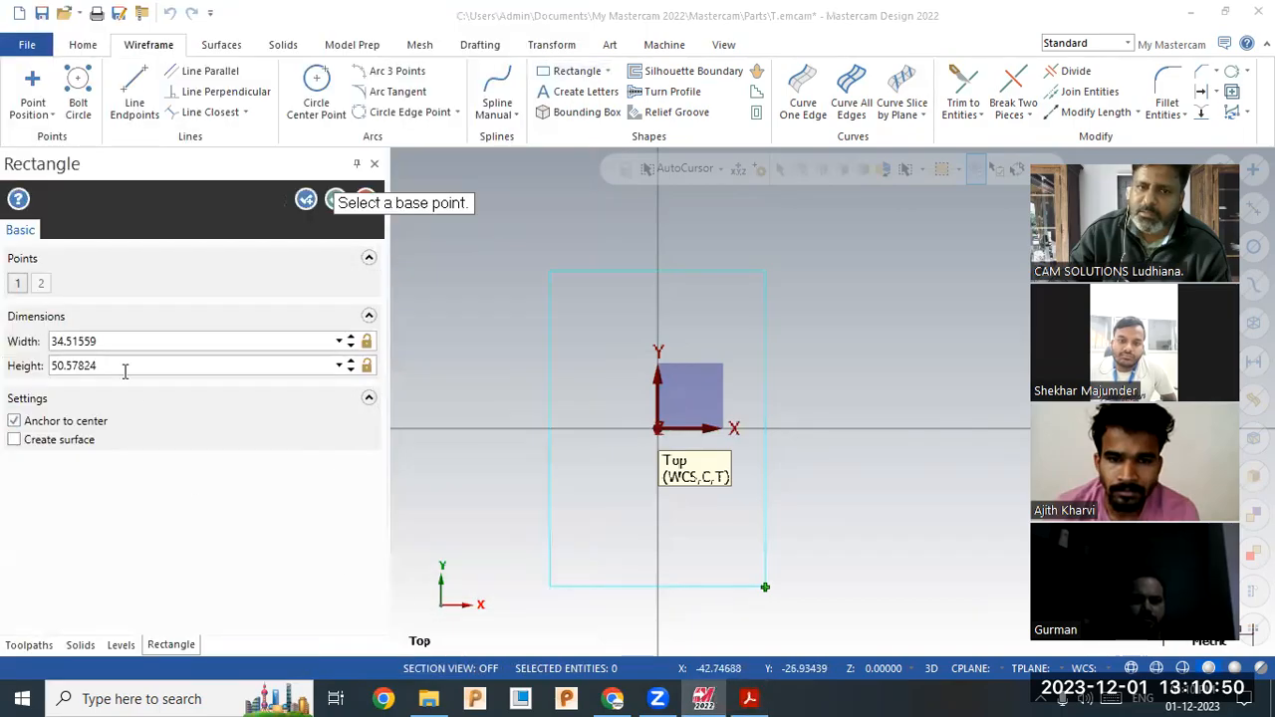
- Set the rectangle's height to 150 mm and width to 100 mm, and accept it as the plate outline
double_click(124, 371)
type("1")
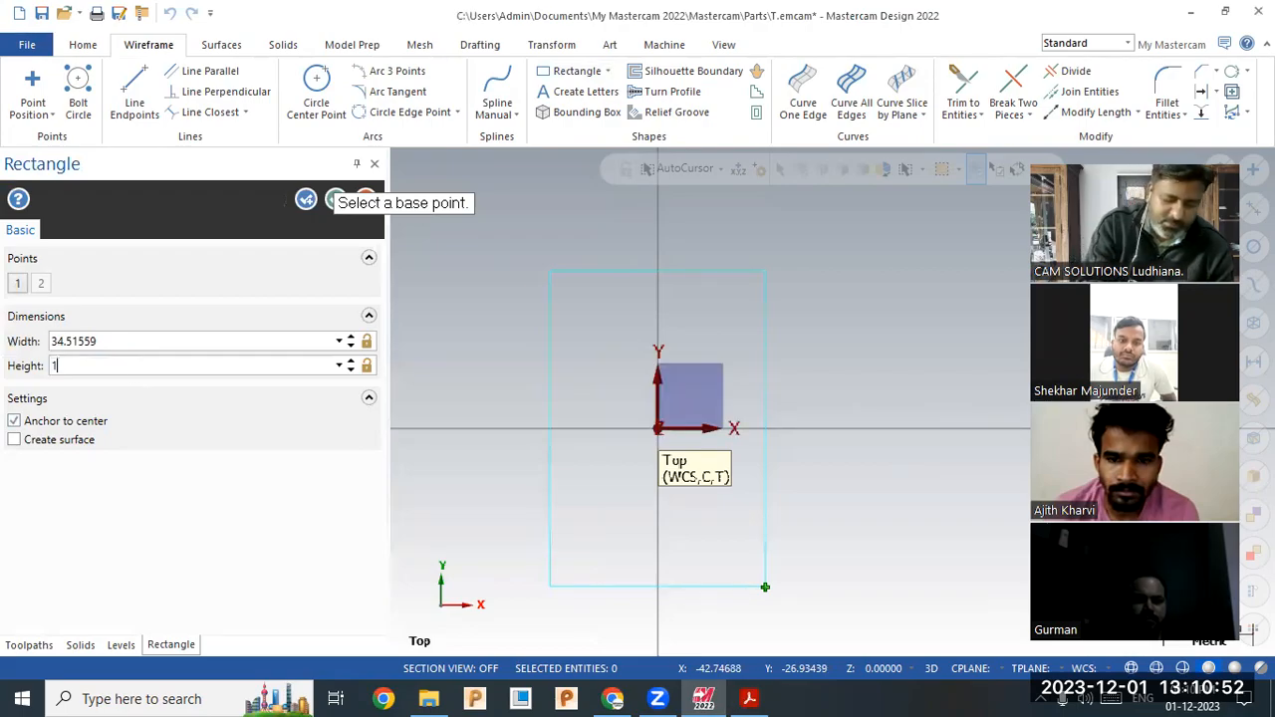
type("50")
key("Return")
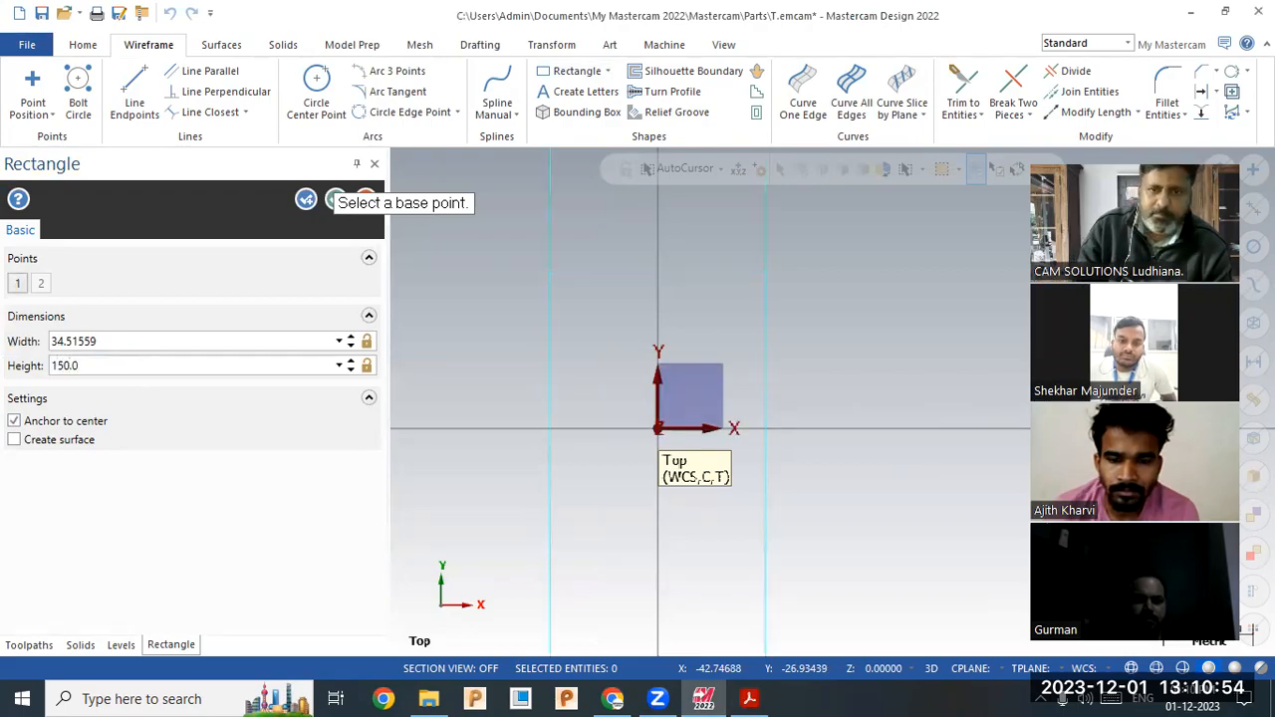
double_click(136, 341)
type("100")
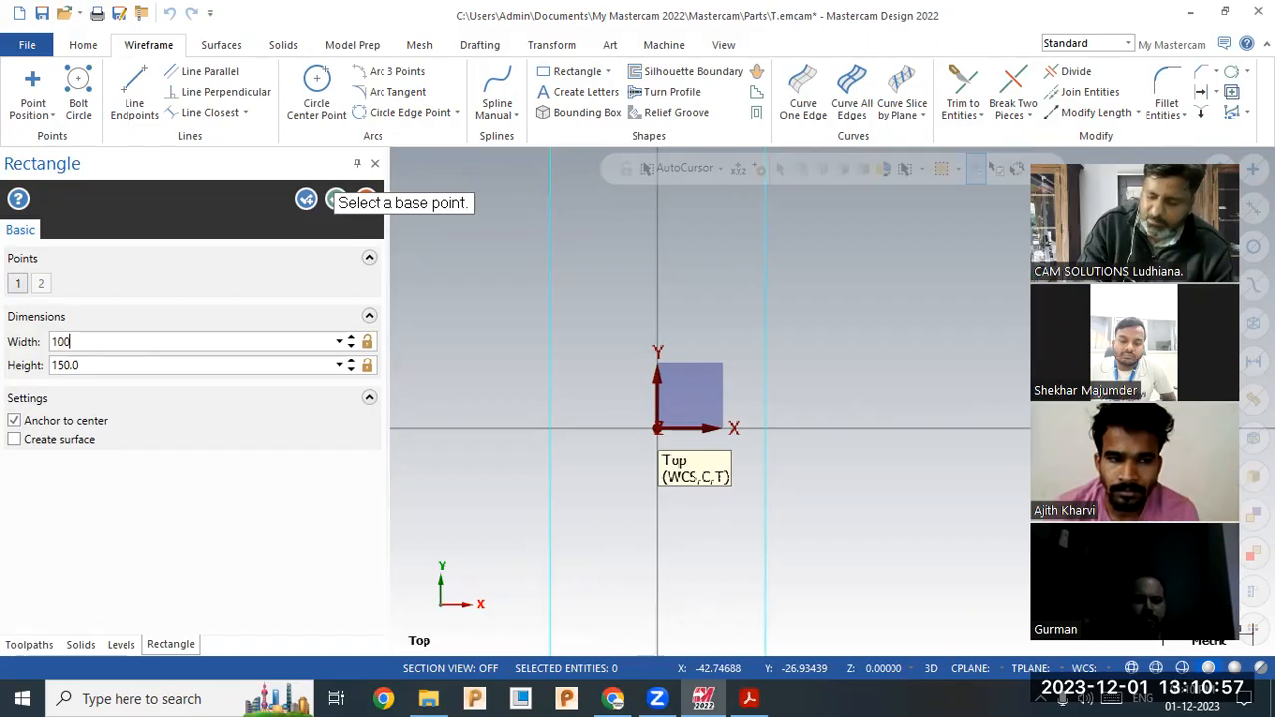
key("Return")
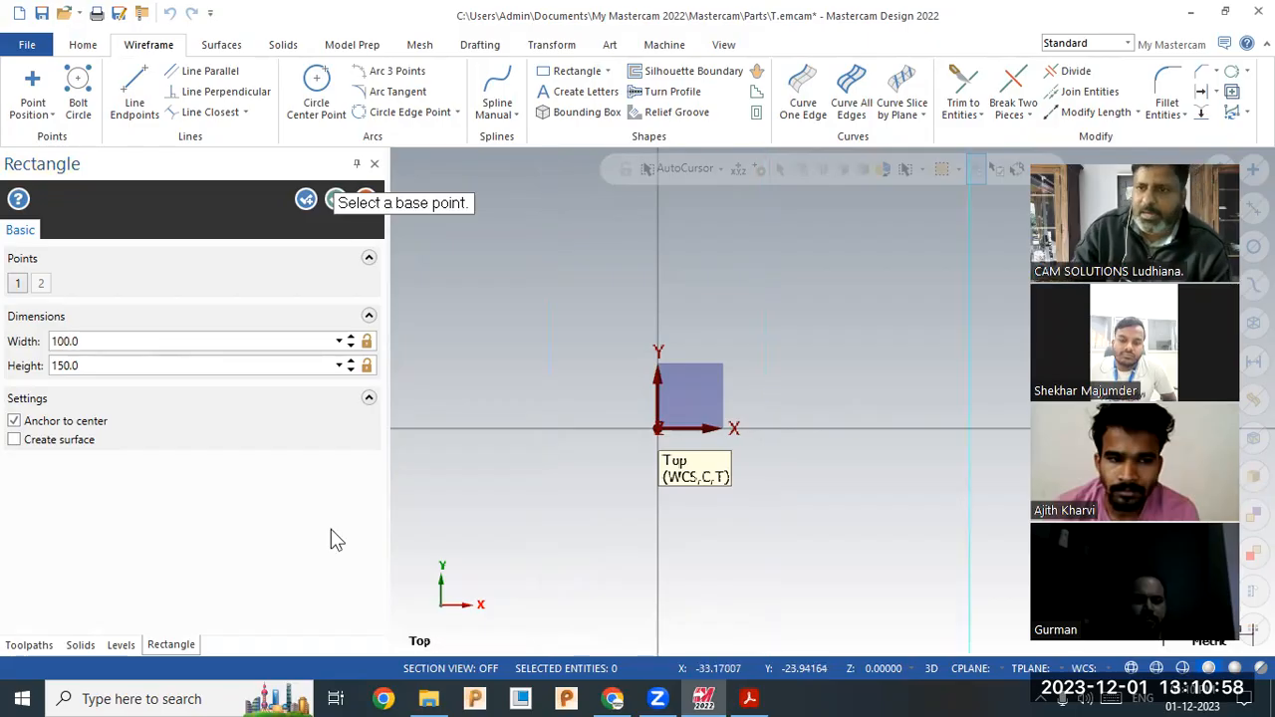
scroll(704, 403, "down", 5)
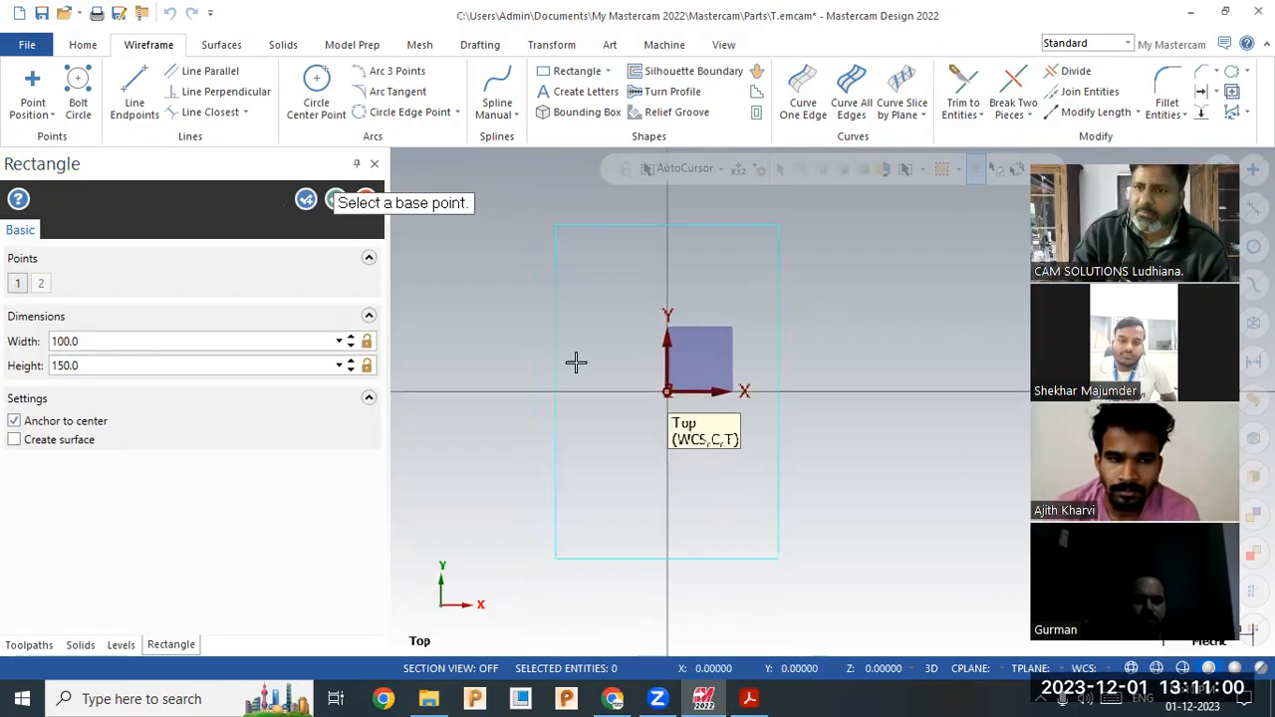
scroll(575, 361, "up", 1)
left_click(329, 201)
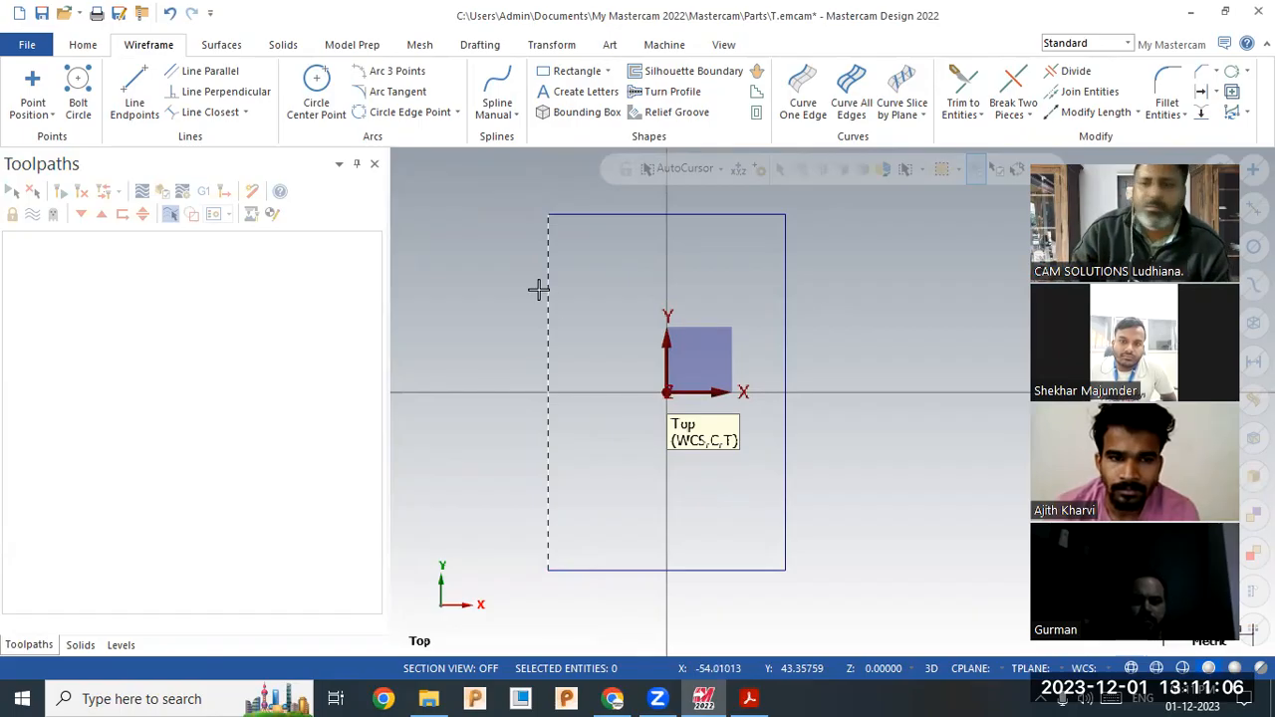
- Check the PDF drawing and draw a second center-anchored rectangle at the origin, about 65.8 mm wide and 115 mm high
left_click(747, 698)
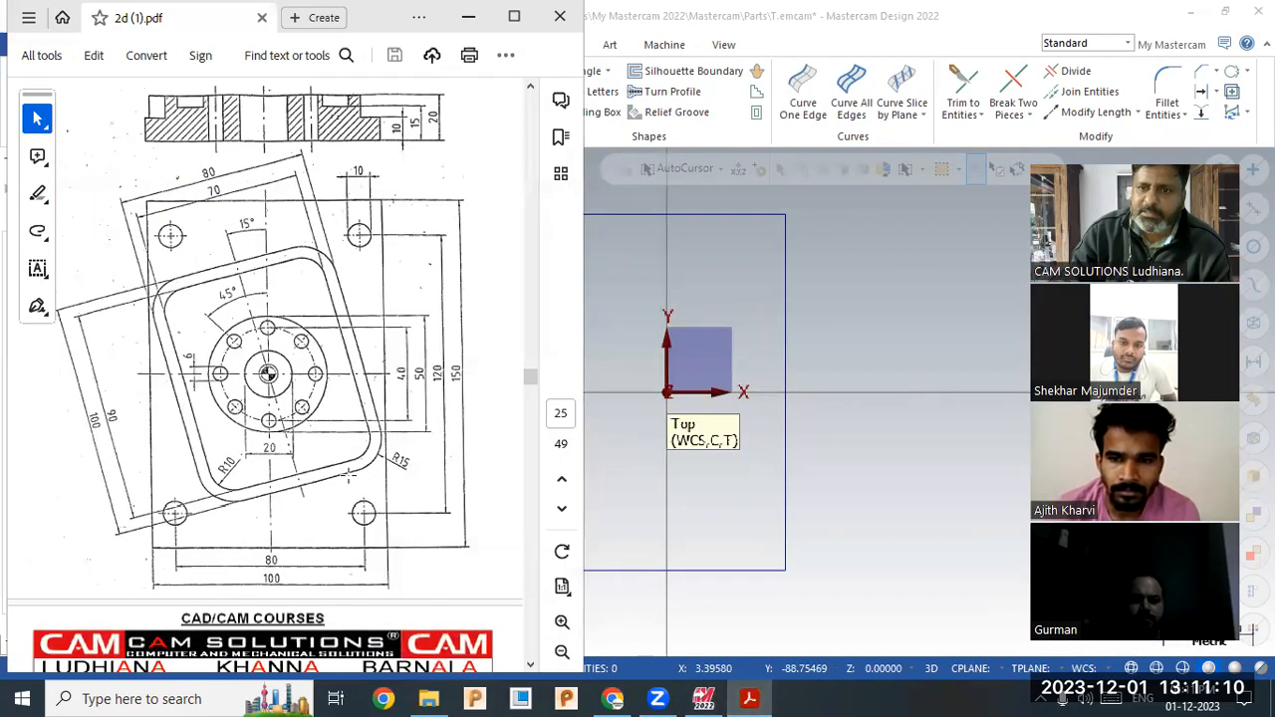
left_click(724, 380)
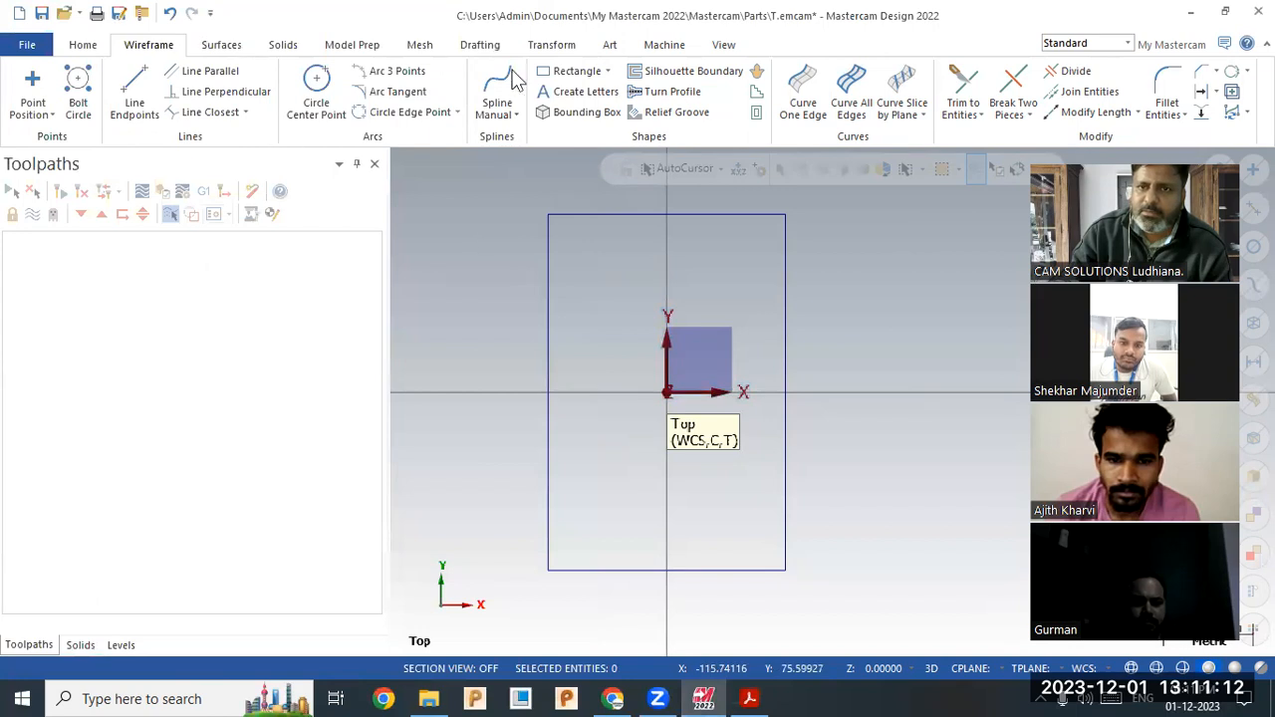
left_click(570, 72)
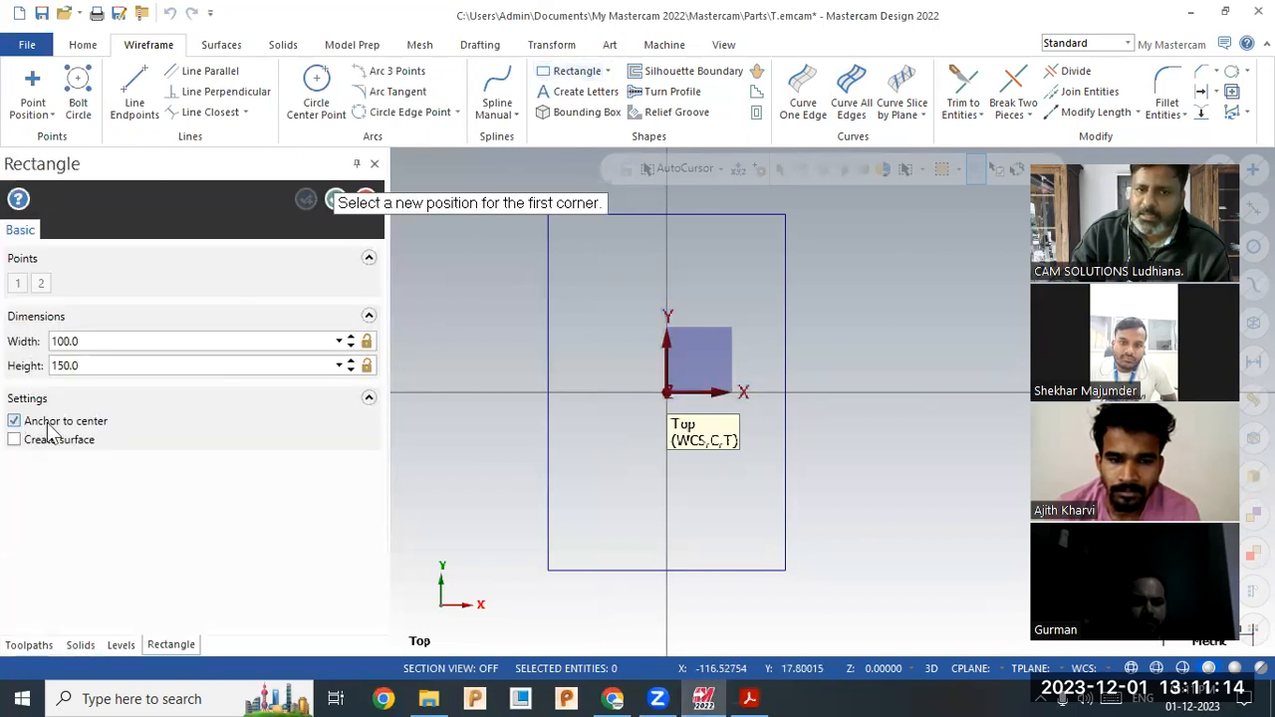
left_click(668, 392)
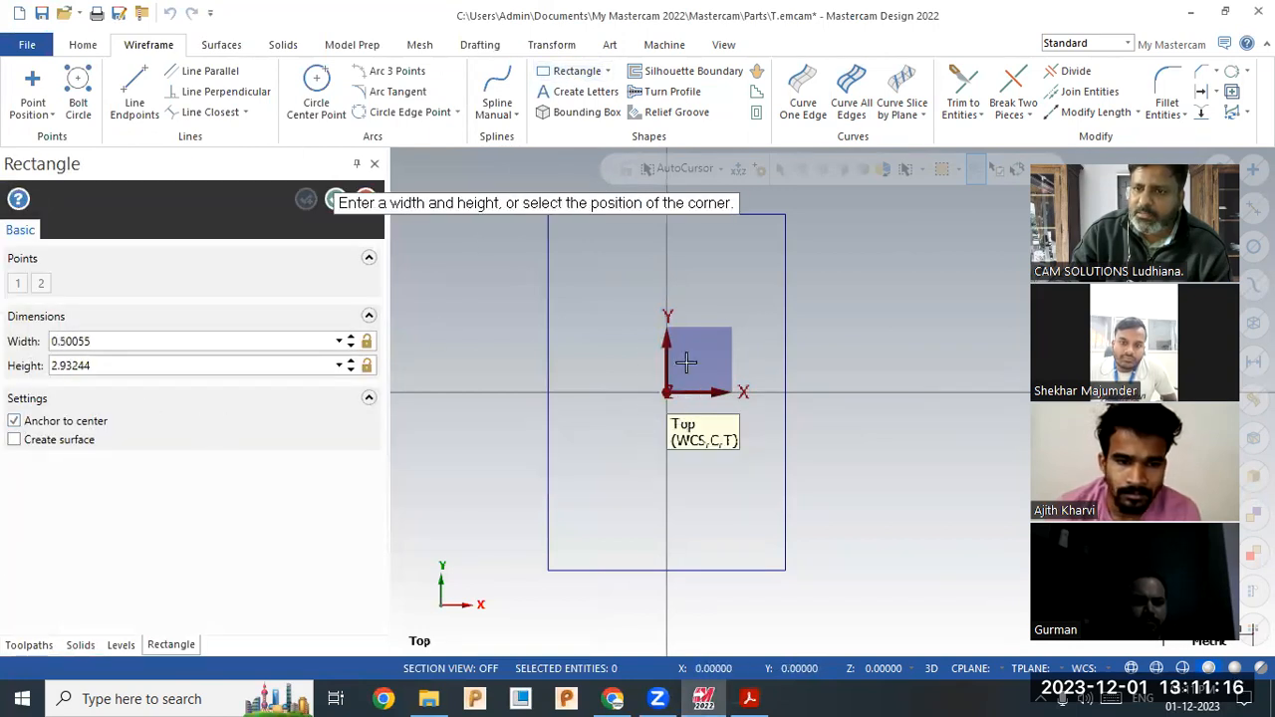
left_click(743, 256)
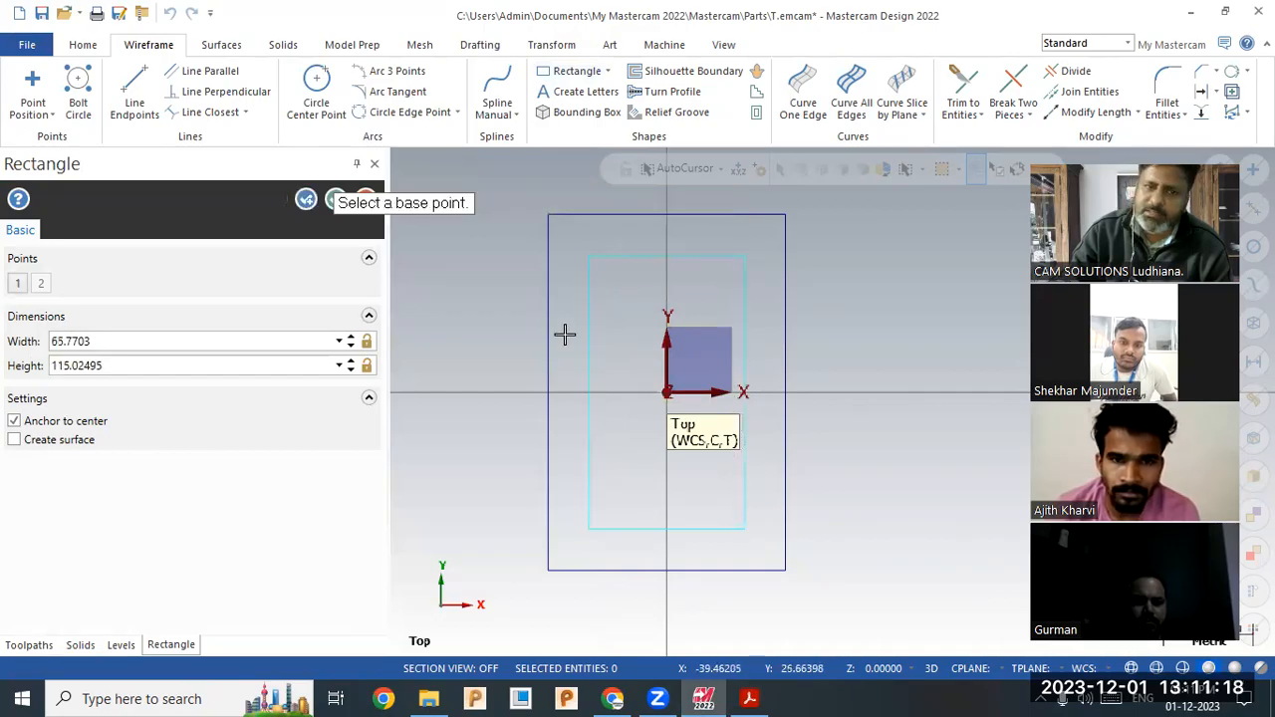
- Set the inner rectangle's height to 120 mm and width to 80 mm, and accept it
left_click(107, 367)
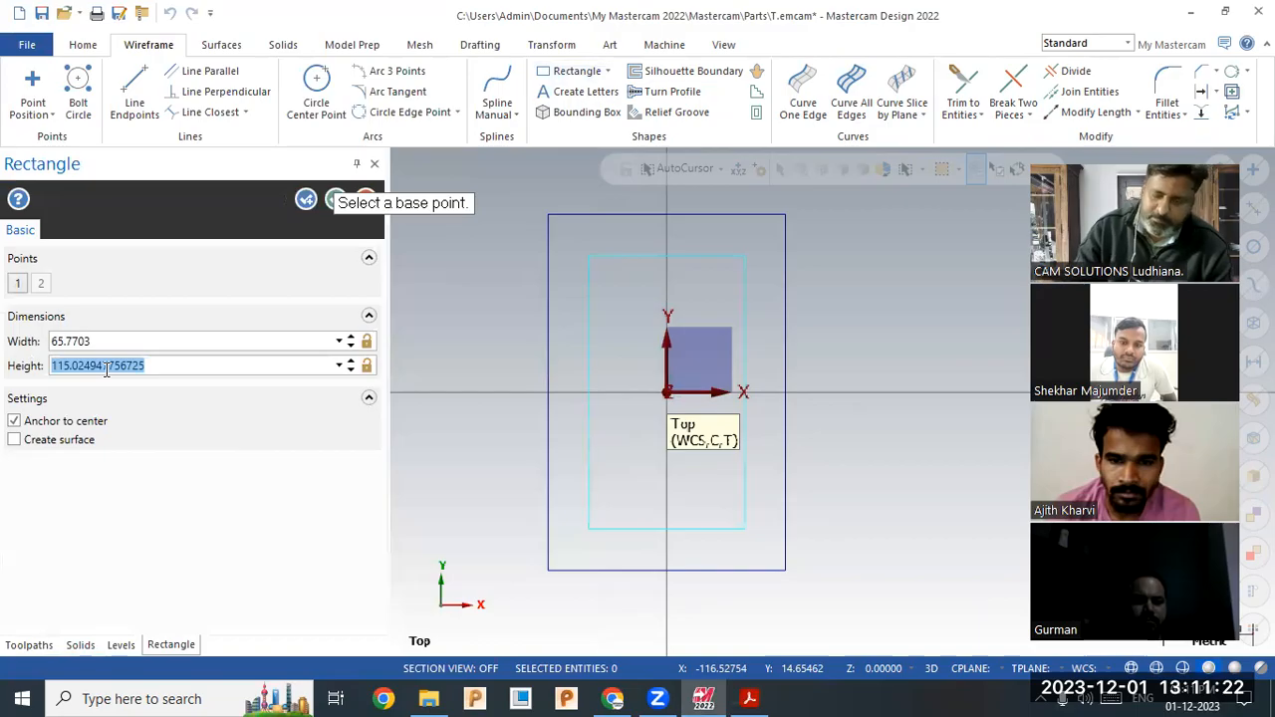
type("120")
key("Return")
left_click(132, 341)
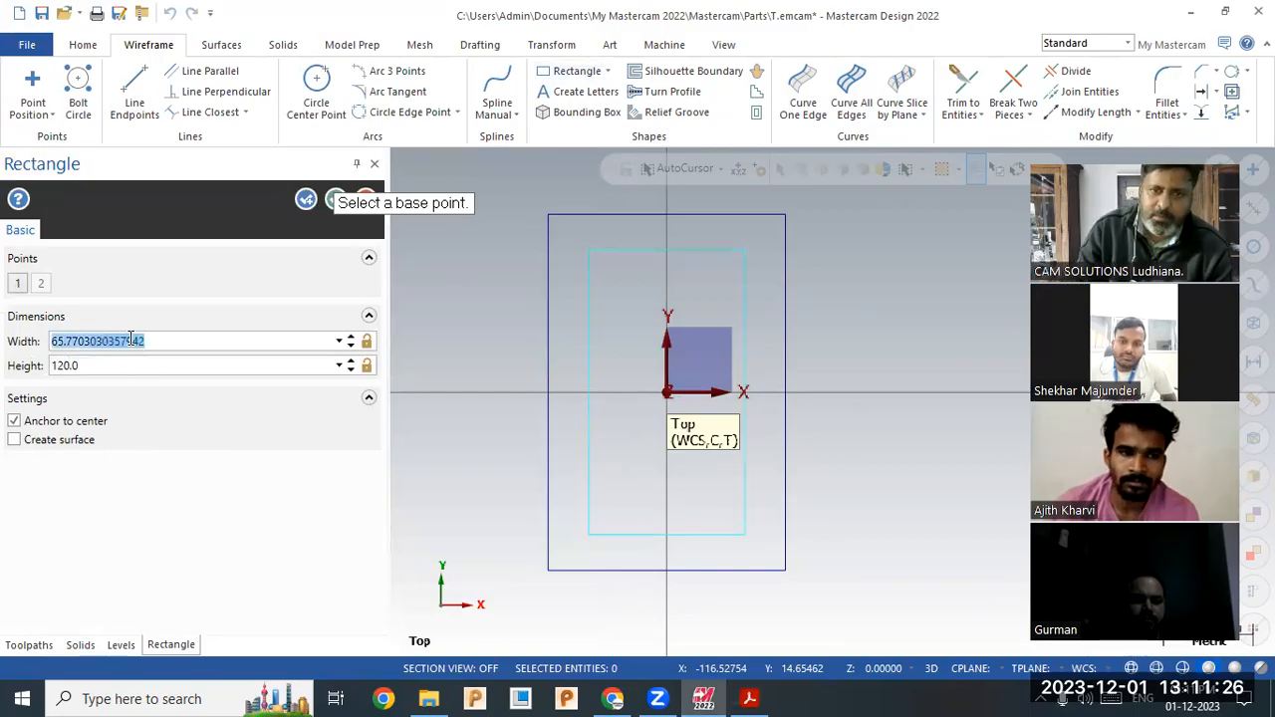
type("6")
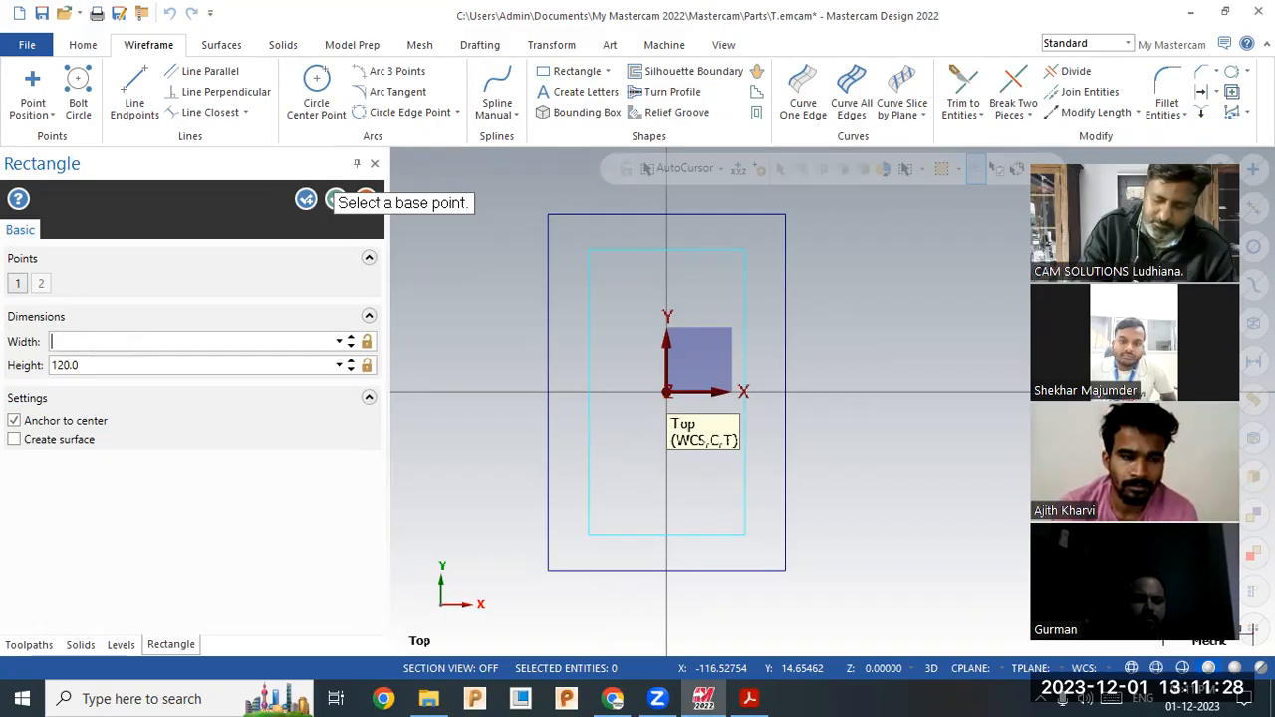
type("0")
key("Return")
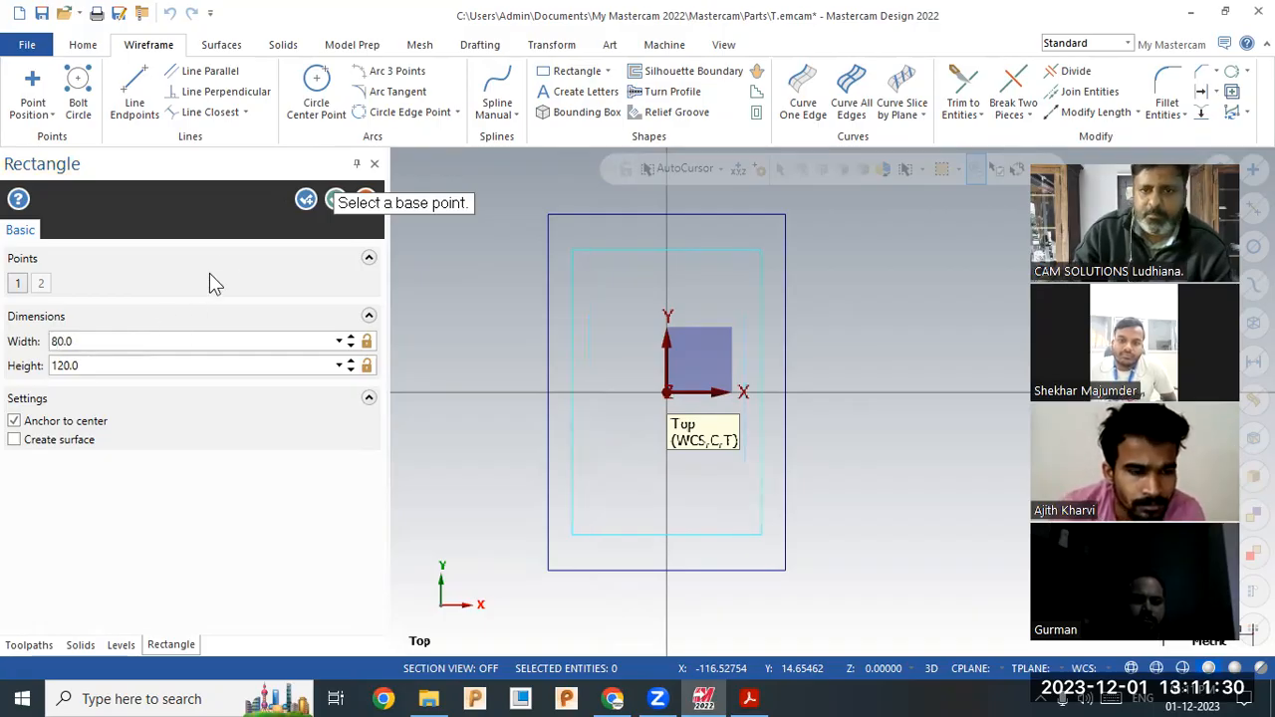
left_click(335, 196)
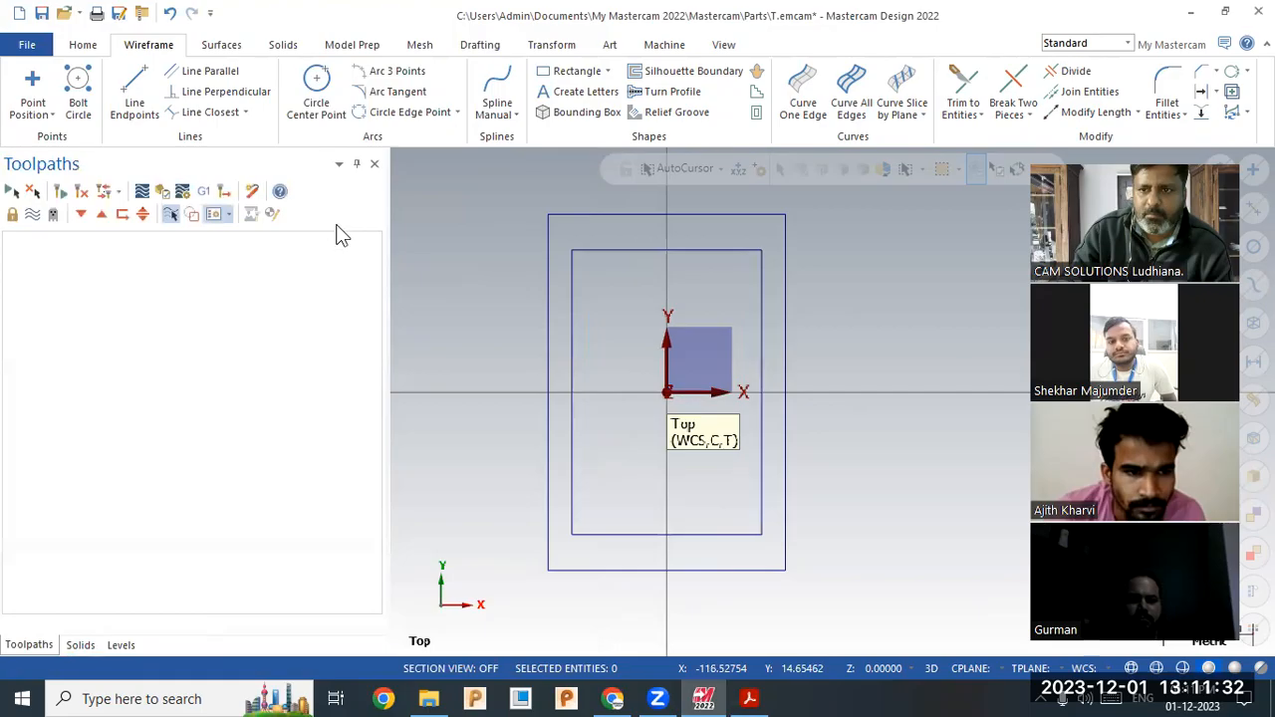
- Check the corner hole size in the PDF and draw a 10 mm diameter circle centered on the inner rectangle's upper-right corner
left_click(749, 698)
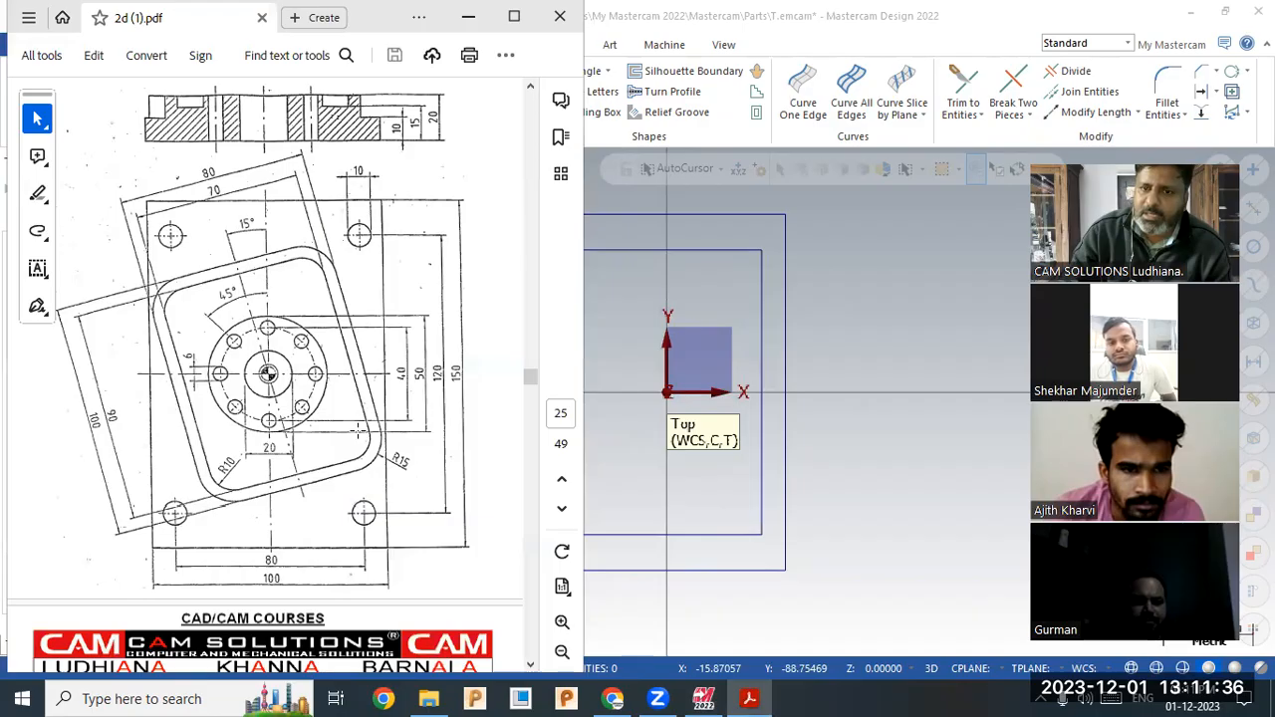
left_click(670, 296)
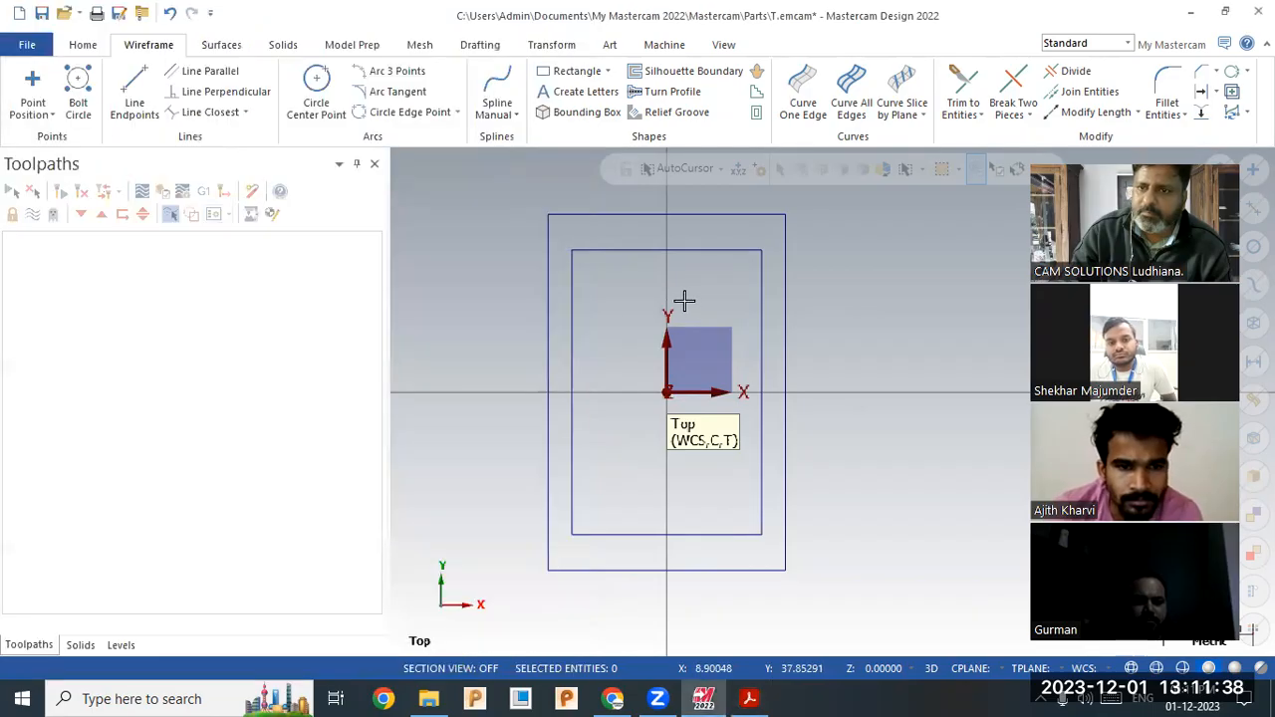
left_click(312, 91)
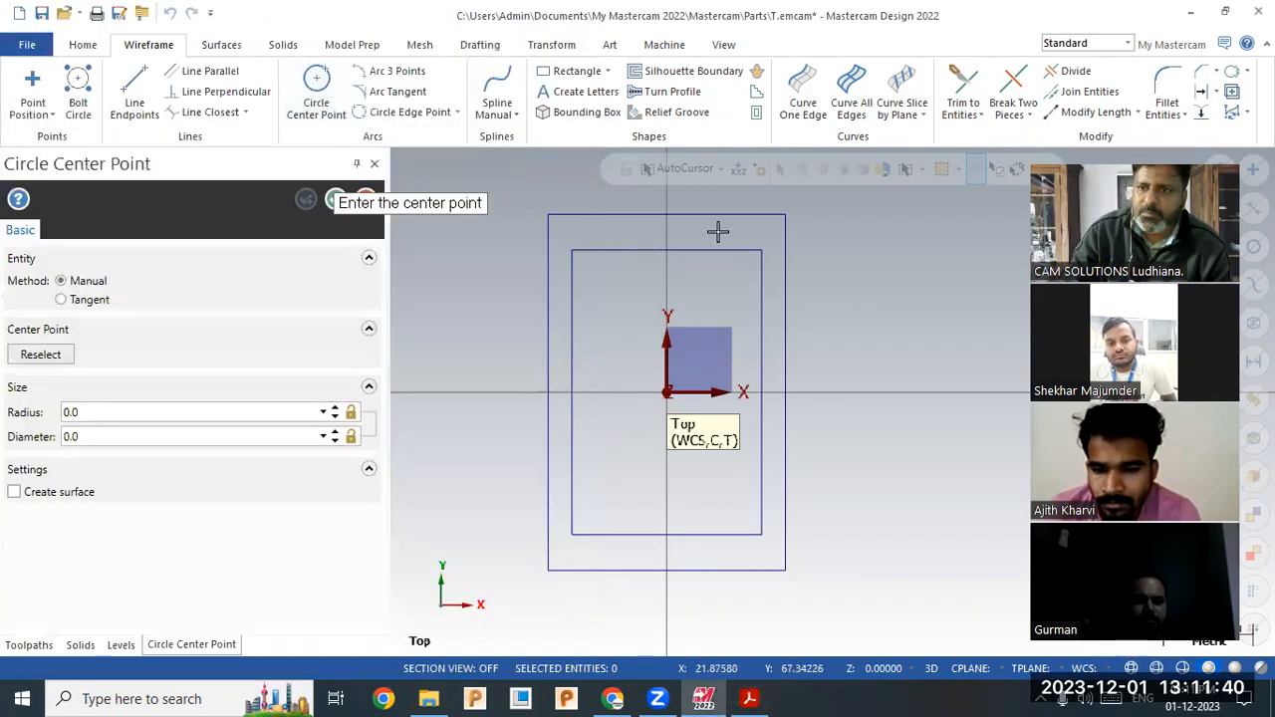
left_click(743, 275)
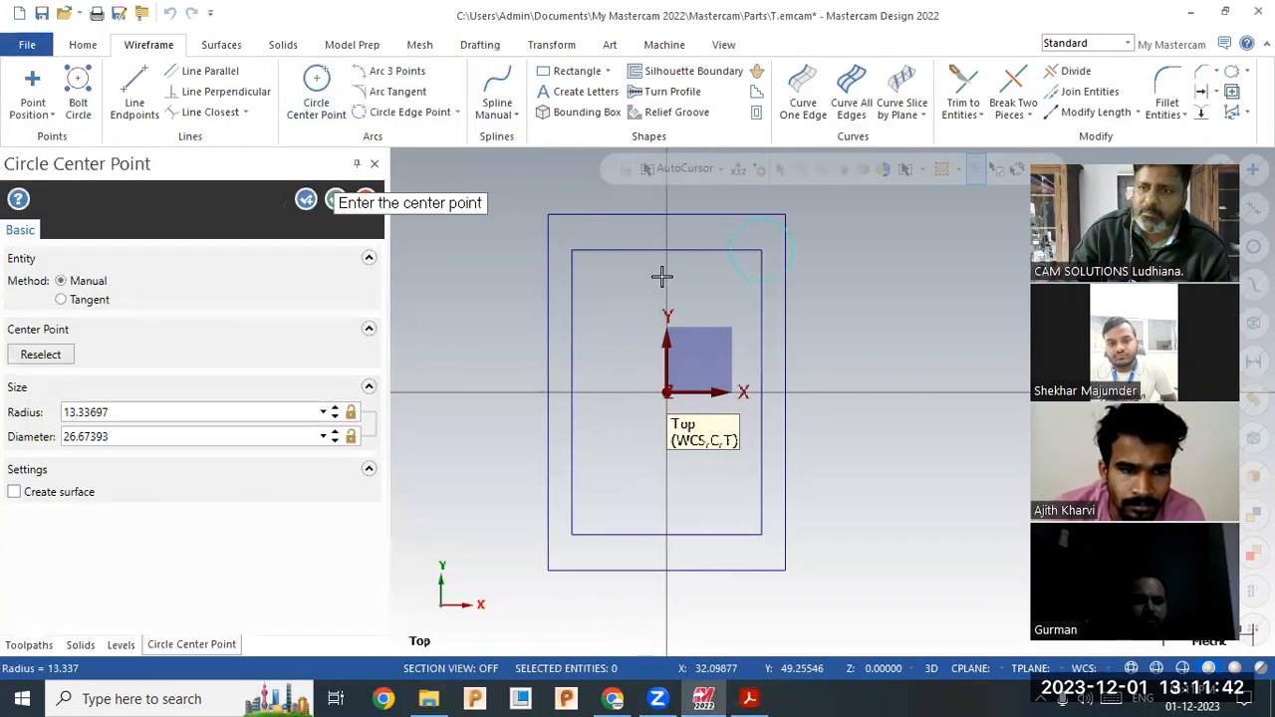
left_click(180, 436)
type("10")
key("Return")
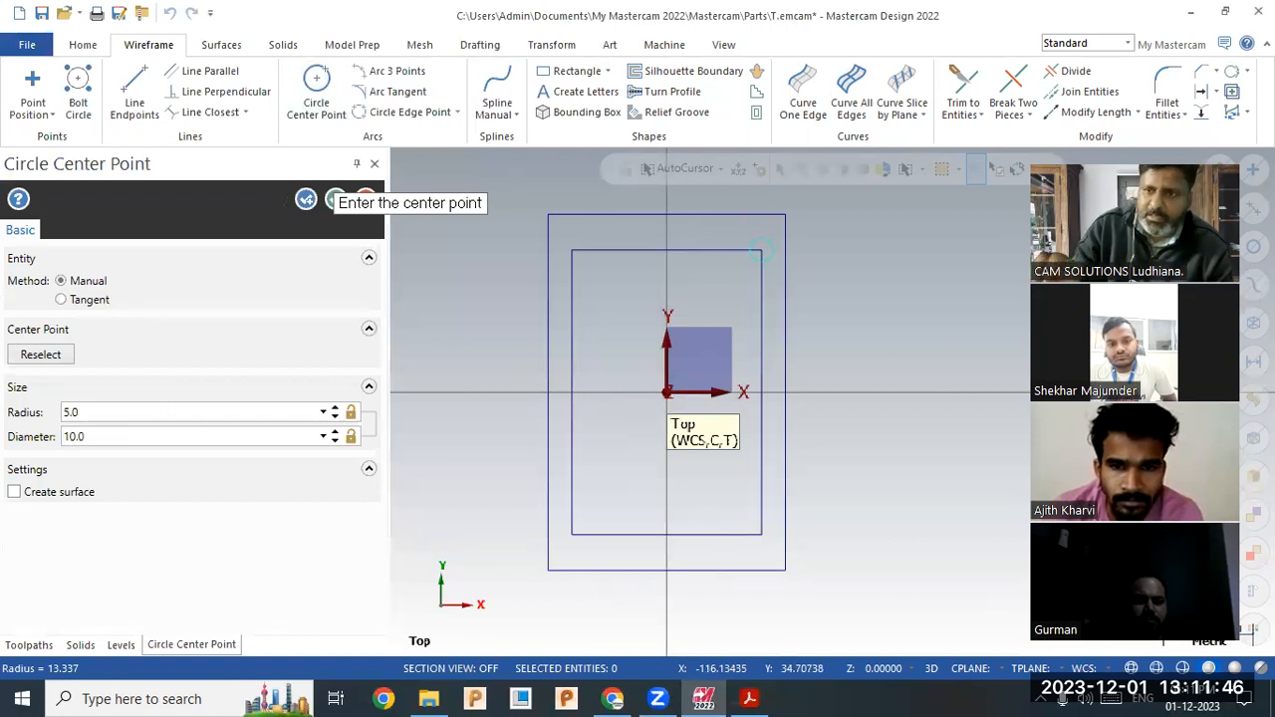
left_click(306, 199)
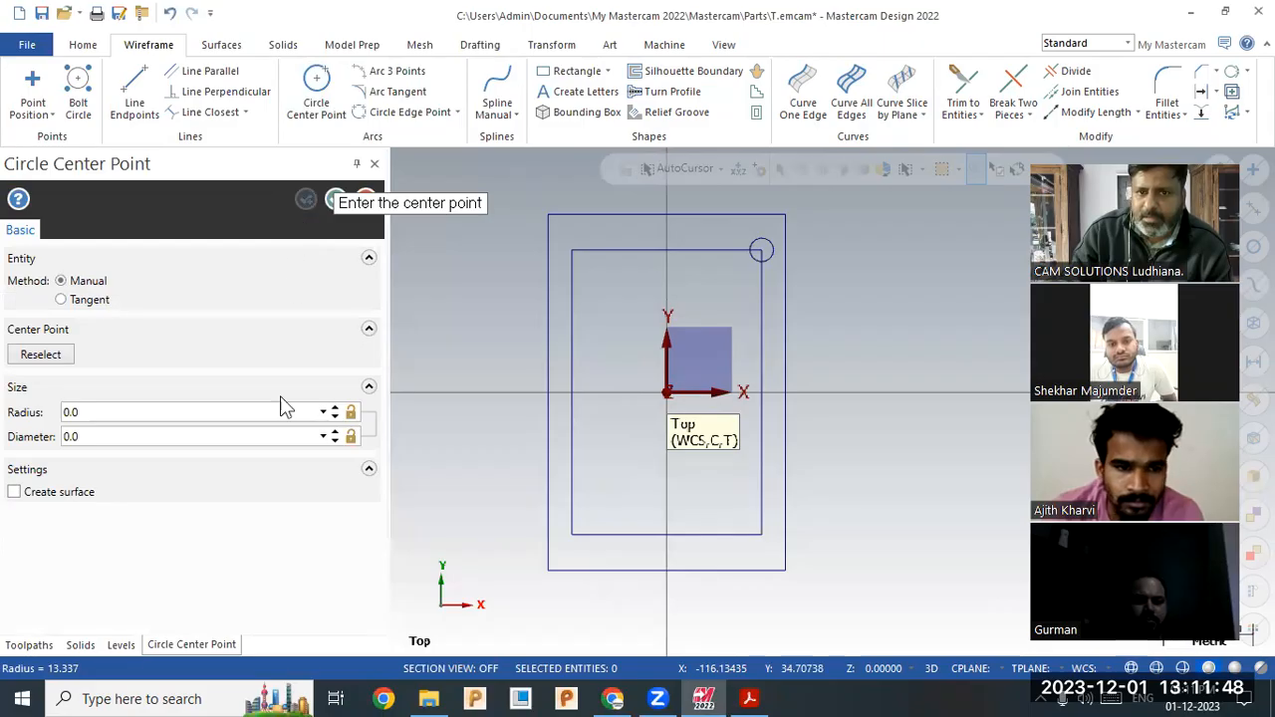
- Lock the circle diameter at 10 mm and place circles on the inner rectangle's other three corners
left_click(228, 438)
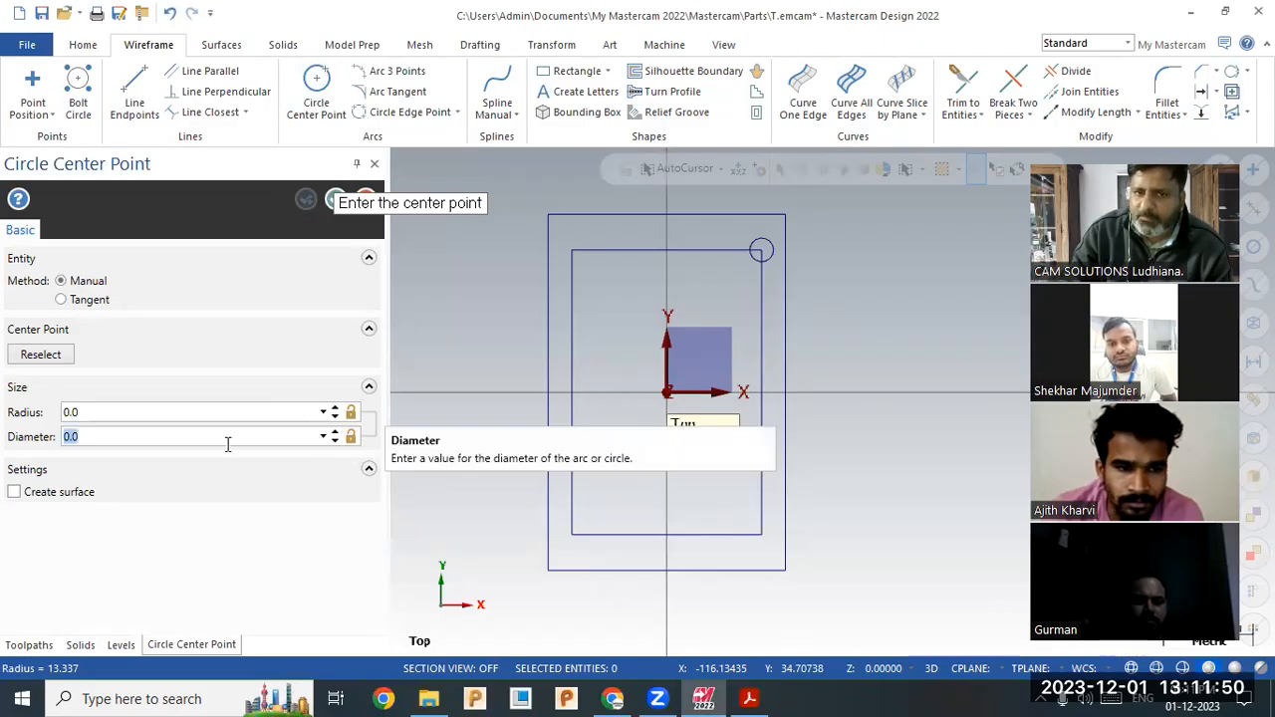
type("10")
key("Return")
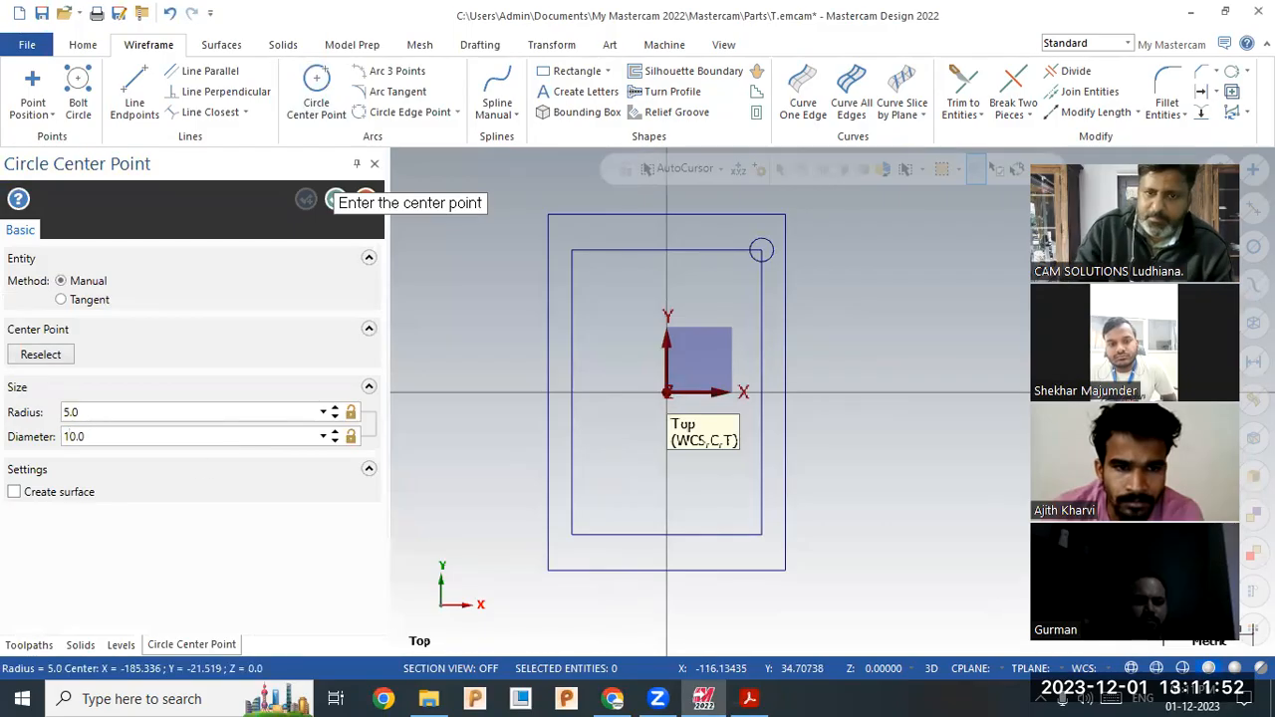
left_click(349, 437)
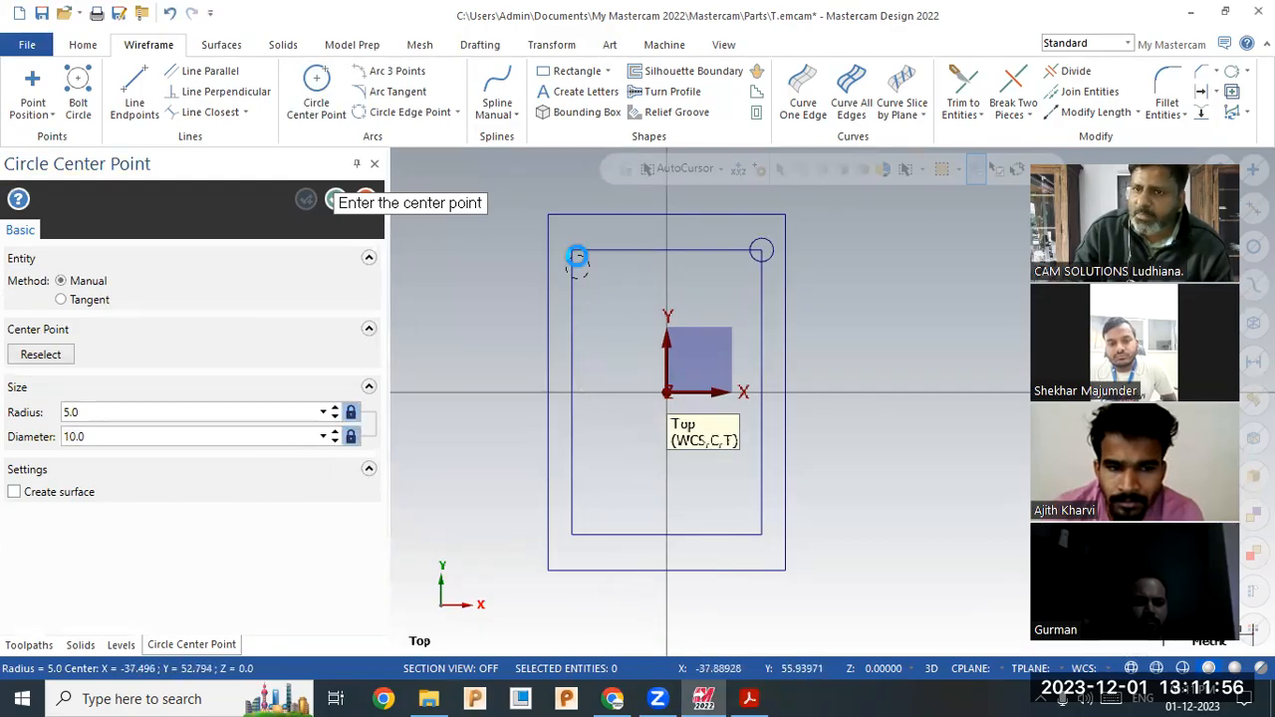
left_click(571, 250)
left_click(570, 535)
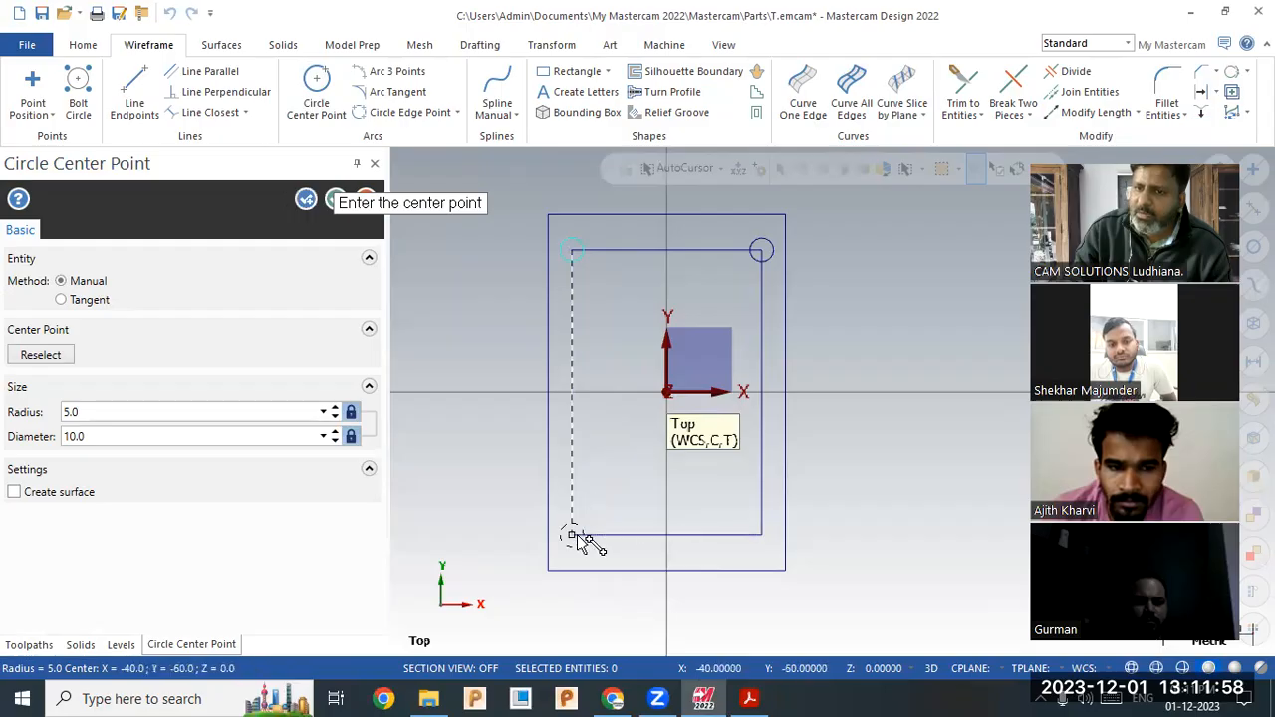
left_click(761, 535)
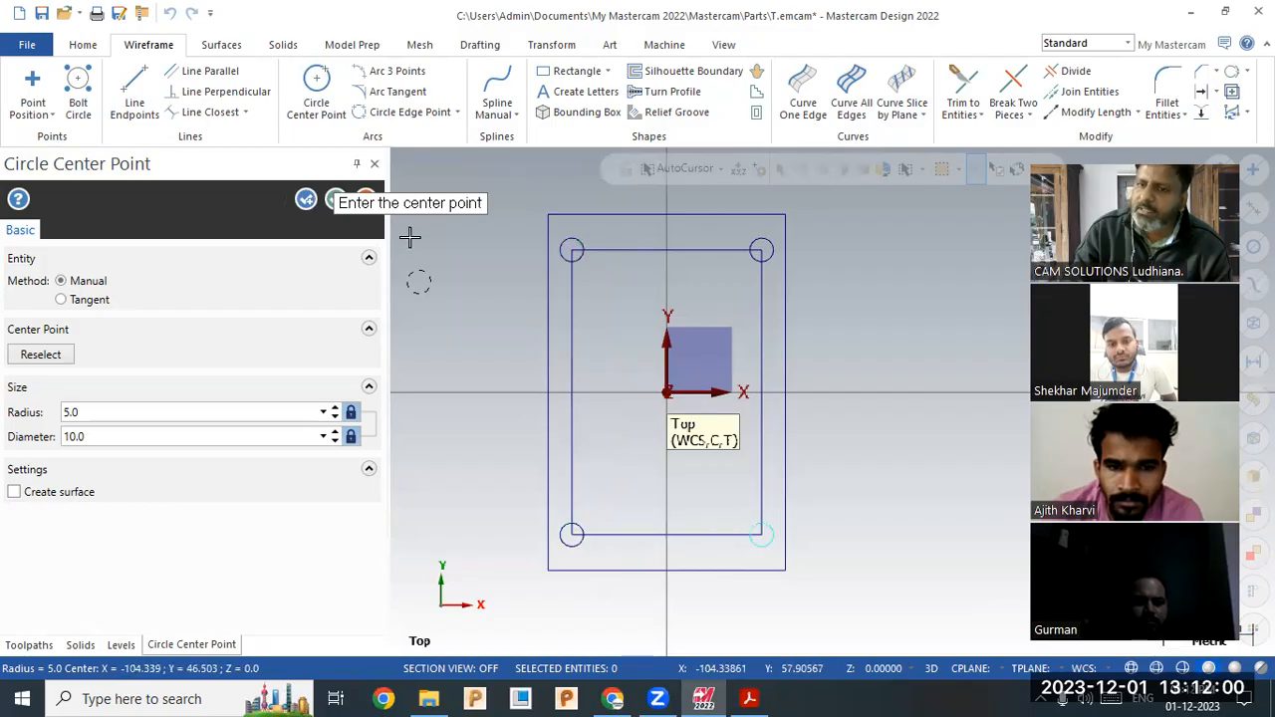
left_click(335, 200)
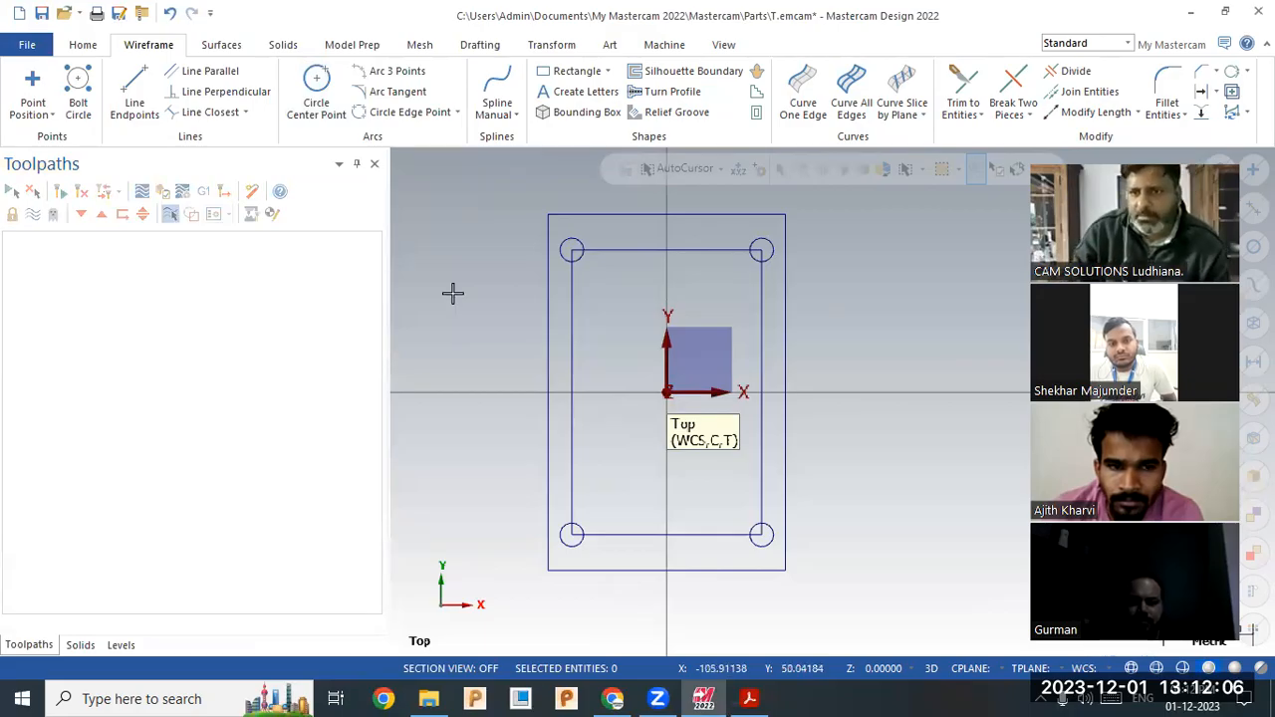
- Delete the four lines of the inner construction rectangle
left_click(571, 354)
left_click(632, 248)
left_click(759, 322)
left_click(669, 533)
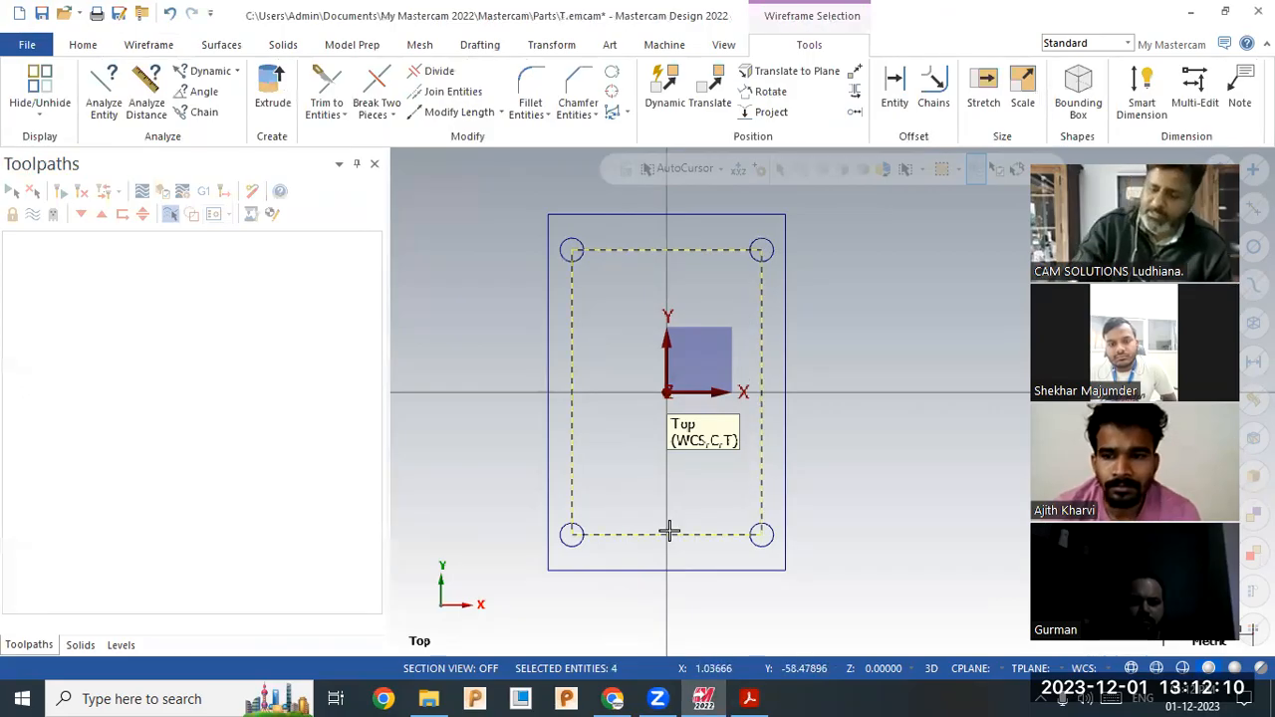
key("Delete")
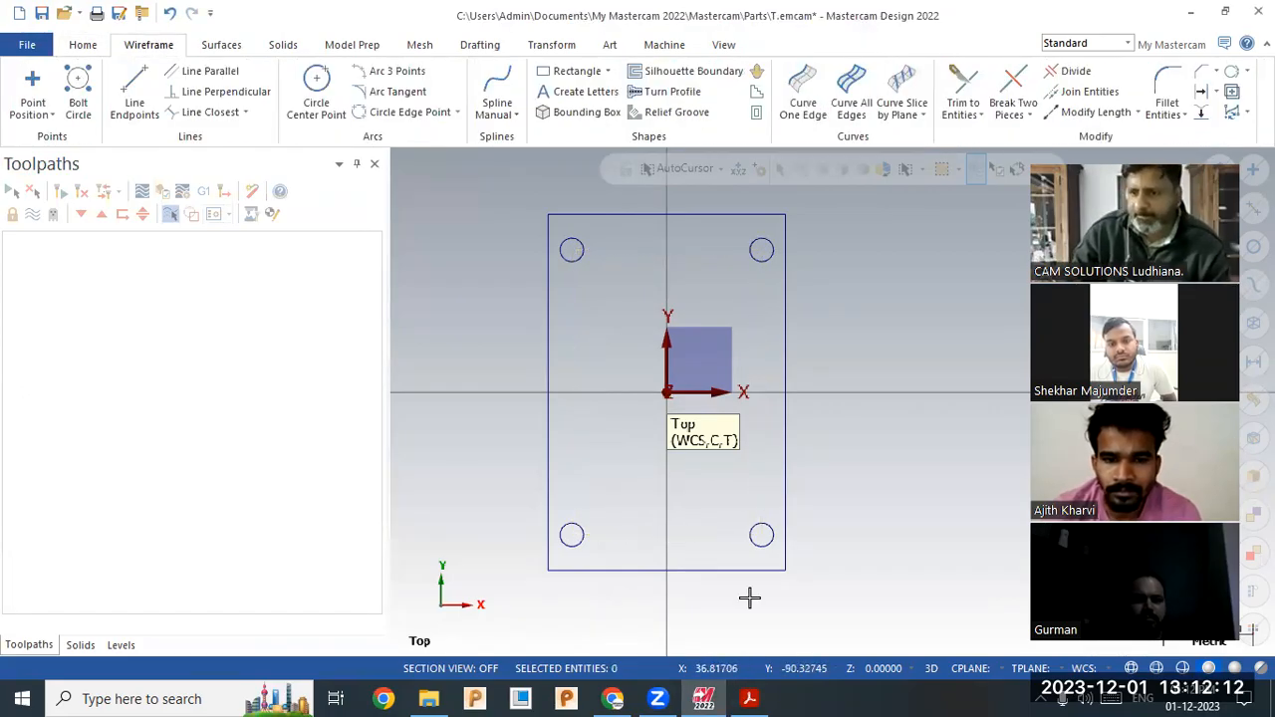
- Check the plate's section view in the PDF drawing and show the wireframe in isometric view
left_click(750, 699)
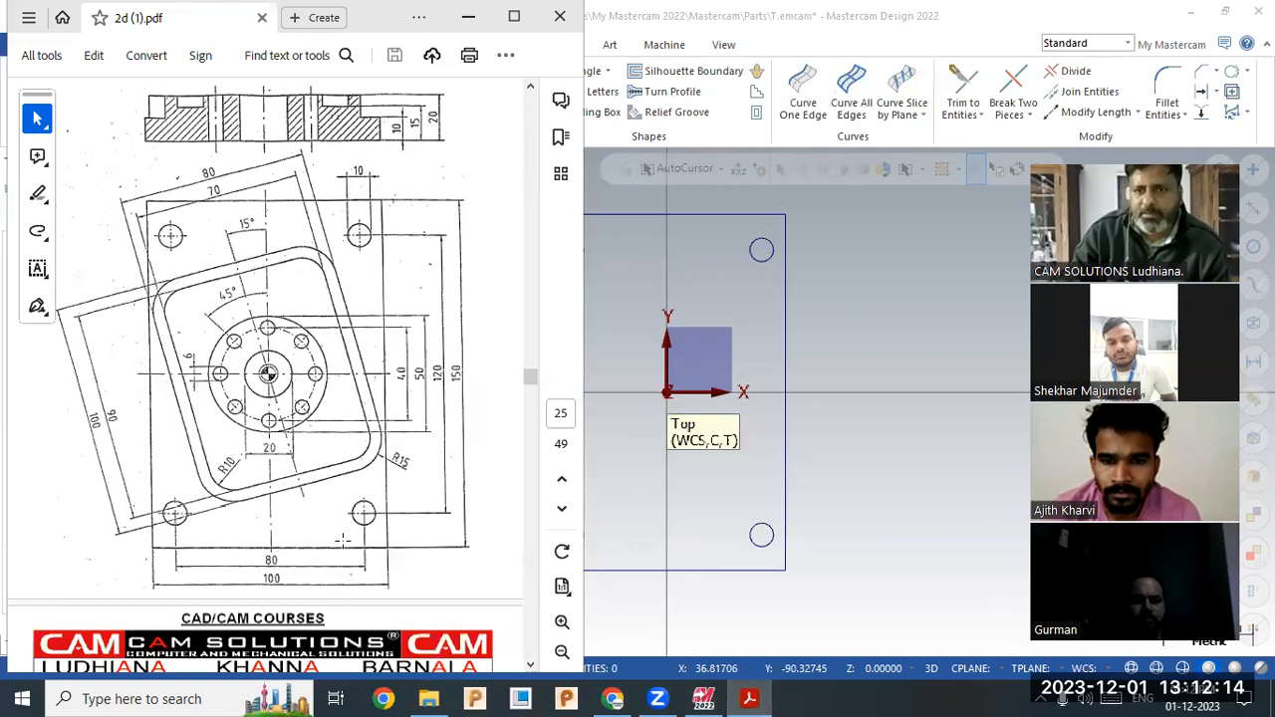
scroll(939, 381, "down", 2)
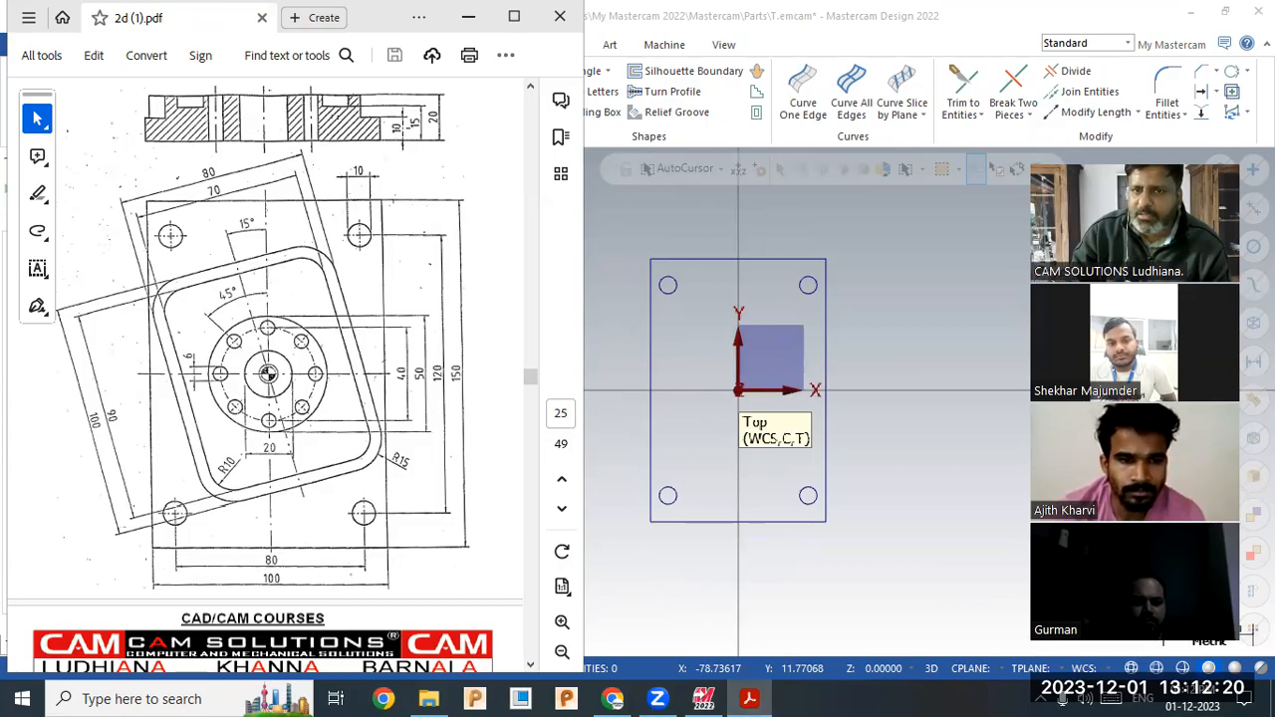
left_click(668, 193)
right_click(504, 299)
left_click(549, 464)
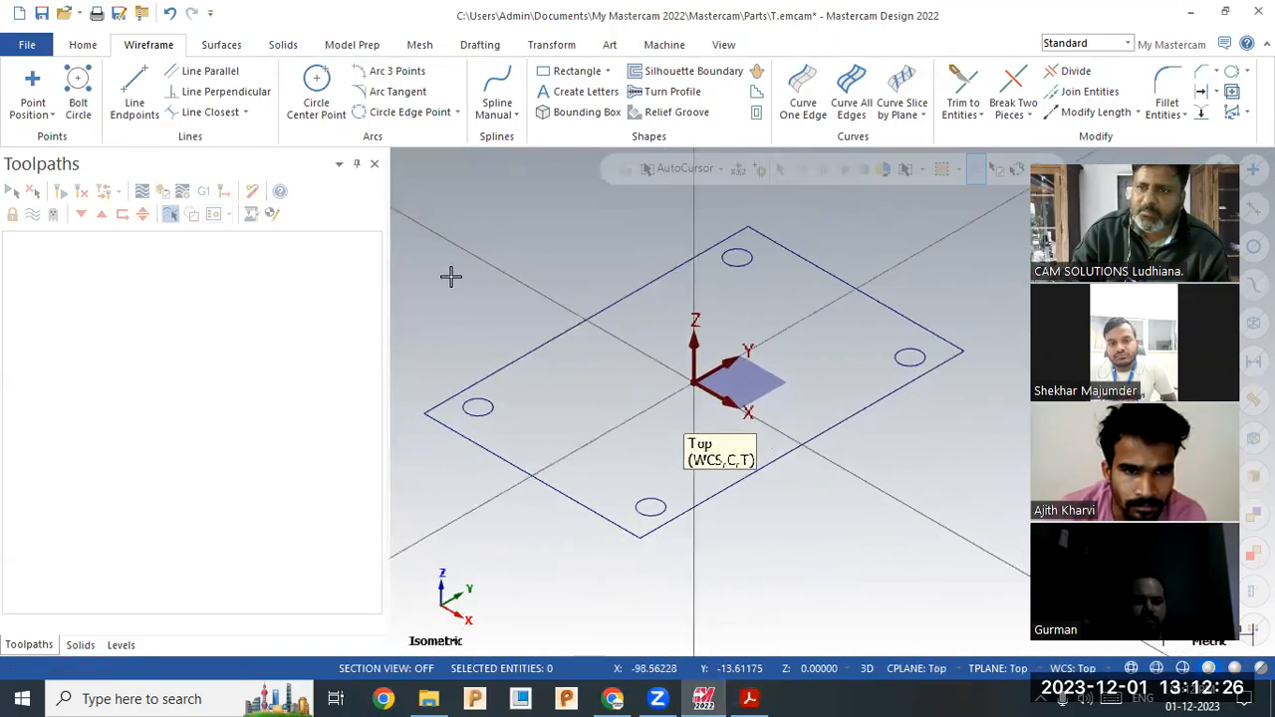
- Start a solid extrusion and select the plate outline and the four corner circles as its chains
left_click(286, 47)
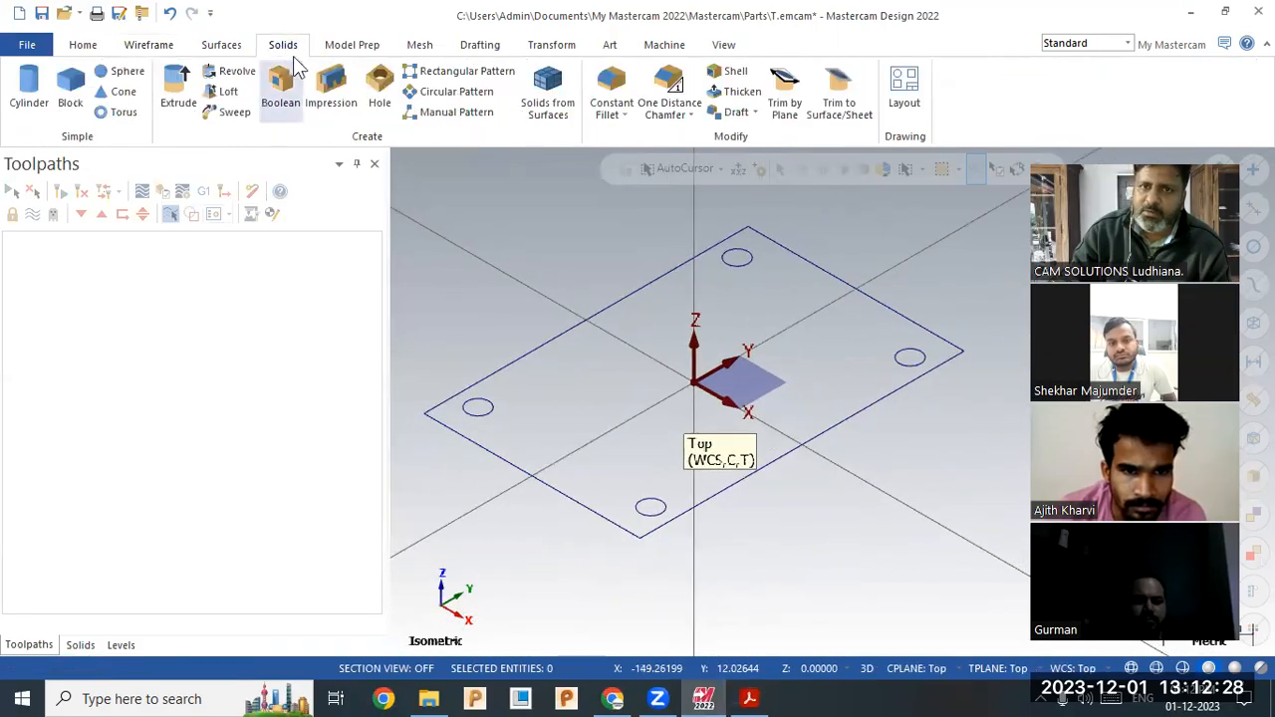
left_click(173, 97)
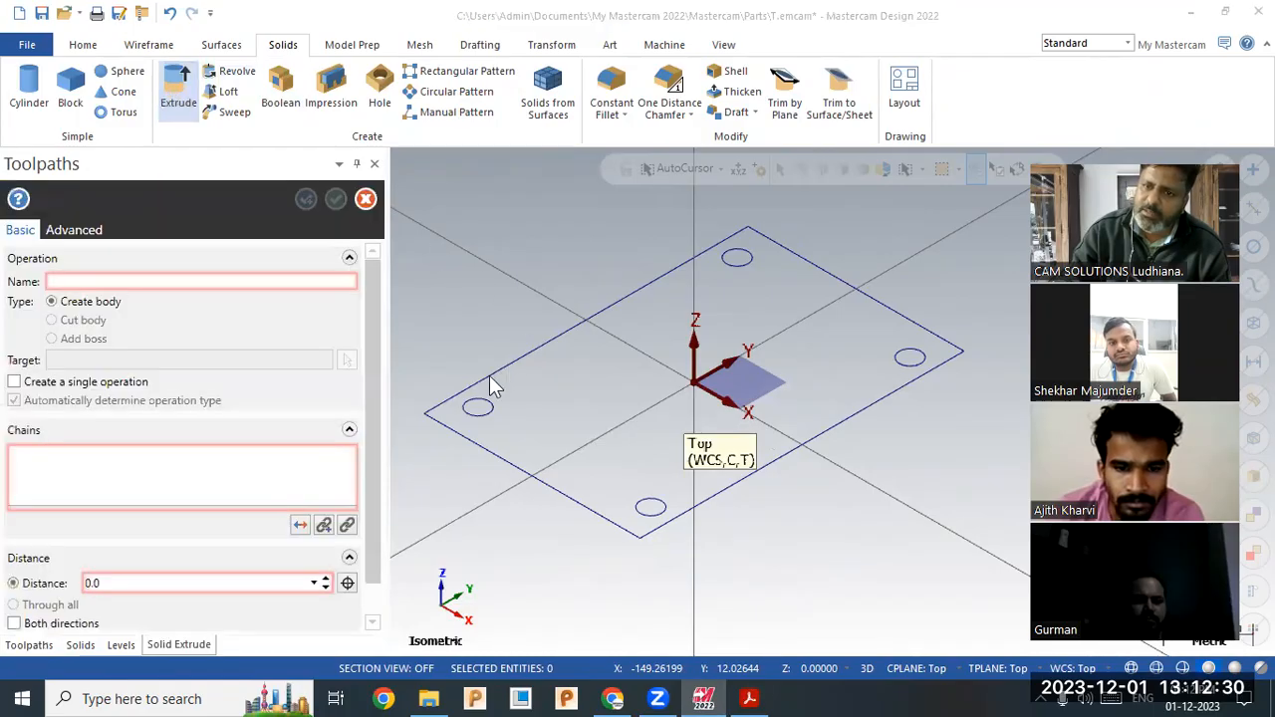
left_click(497, 432)
left_click(485, 414)
left_click(652, 500)
left_click(896, 359)
left_click(737, 257)
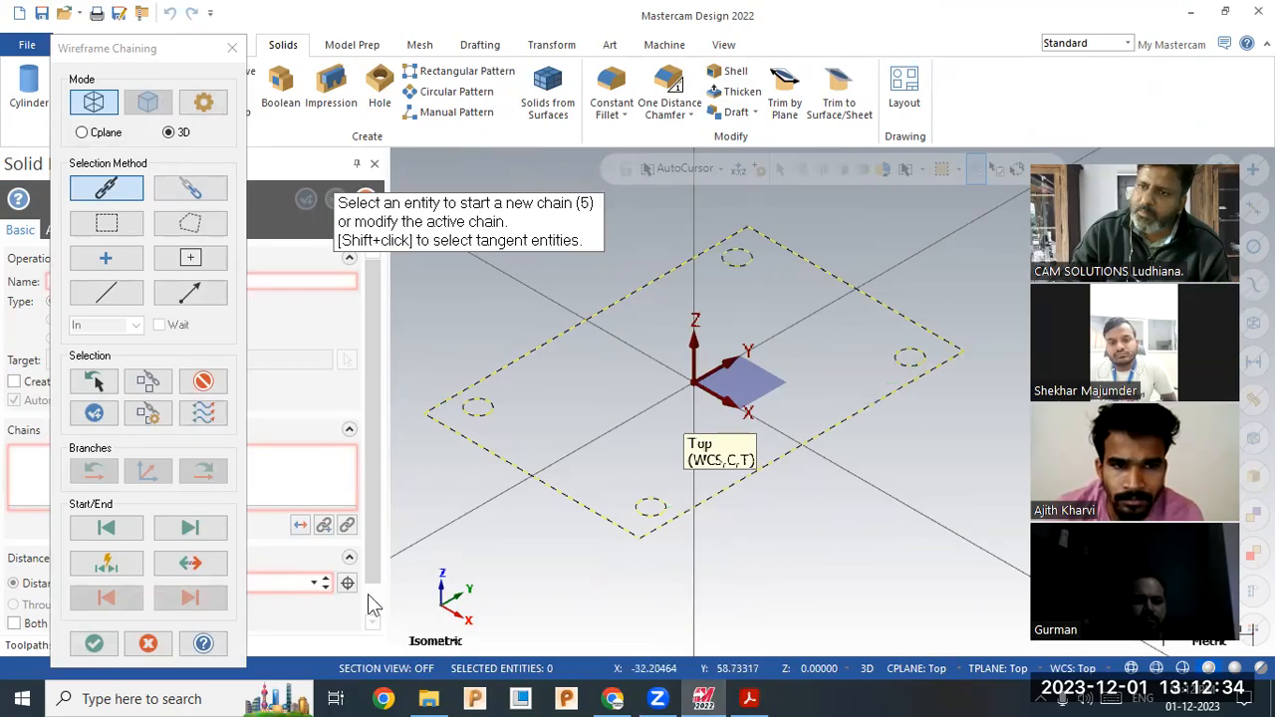
left_click(272, 698)
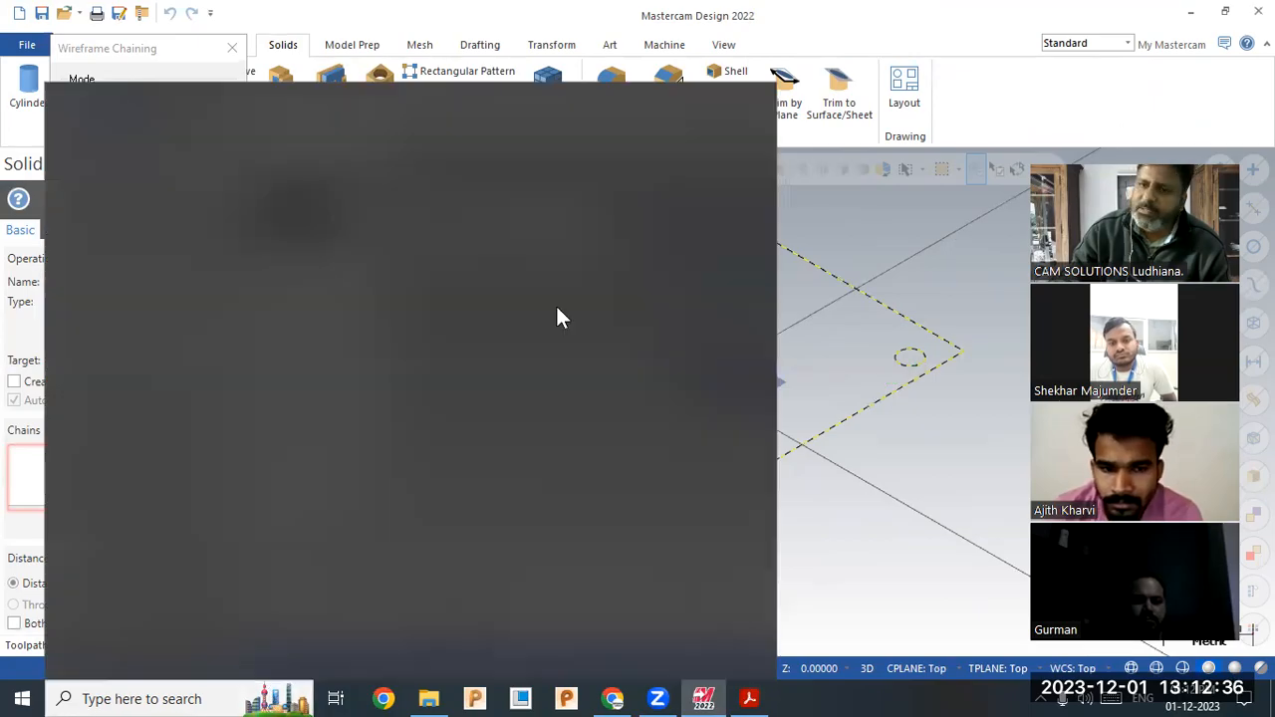
left_click(849, 328)
left_click(94, 644)
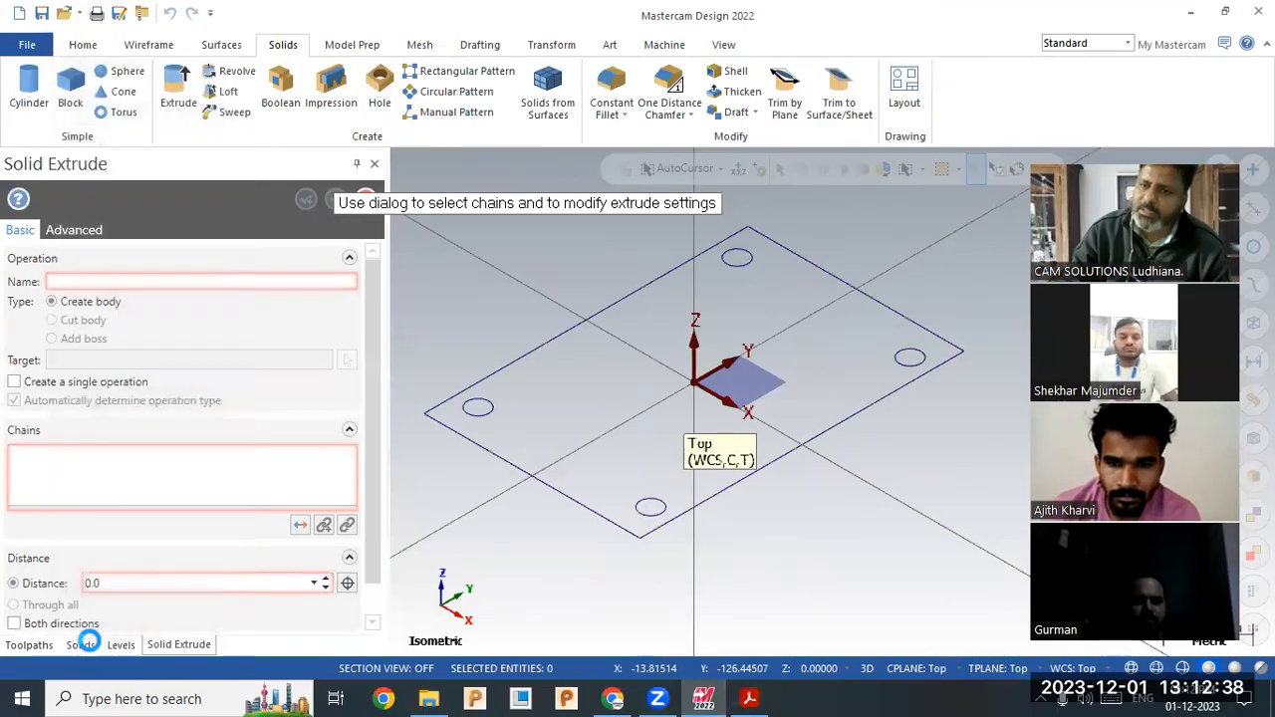
- Set the extrusion distance to 10 mm, reverse its direction to go downward, and accept the plate solid
type("10")
key("Tab")
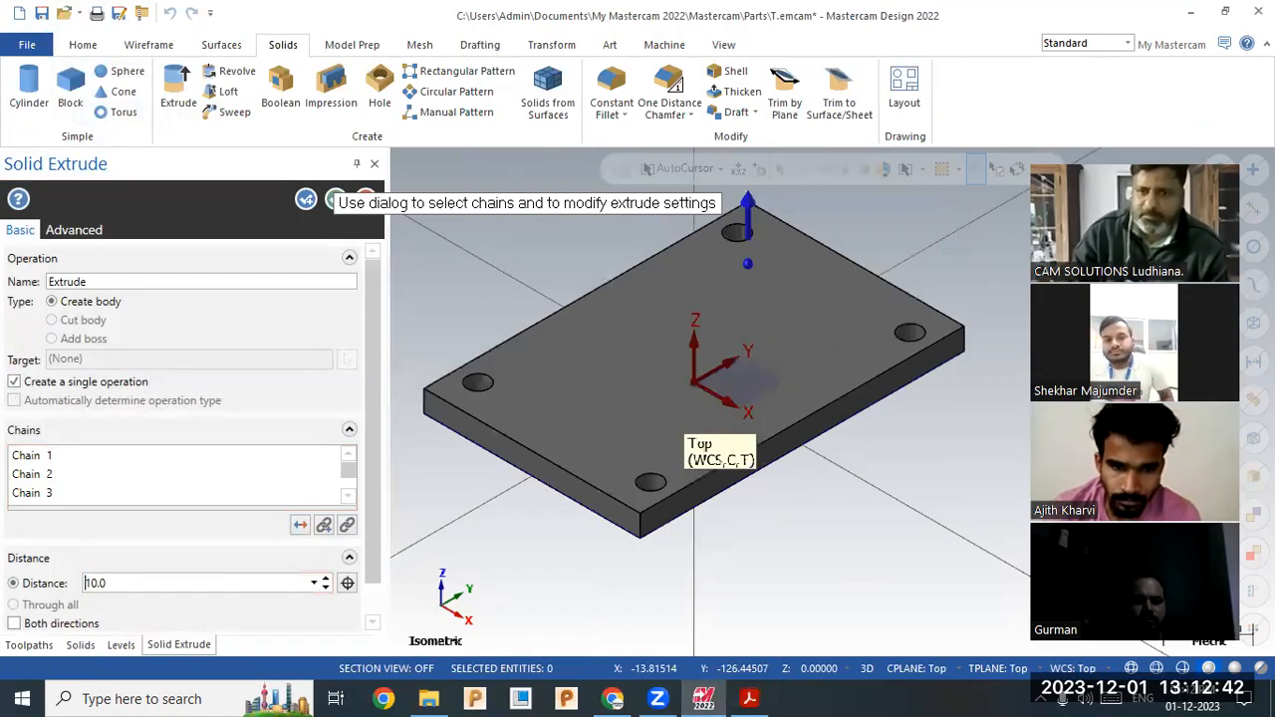
left_click(300, 525)
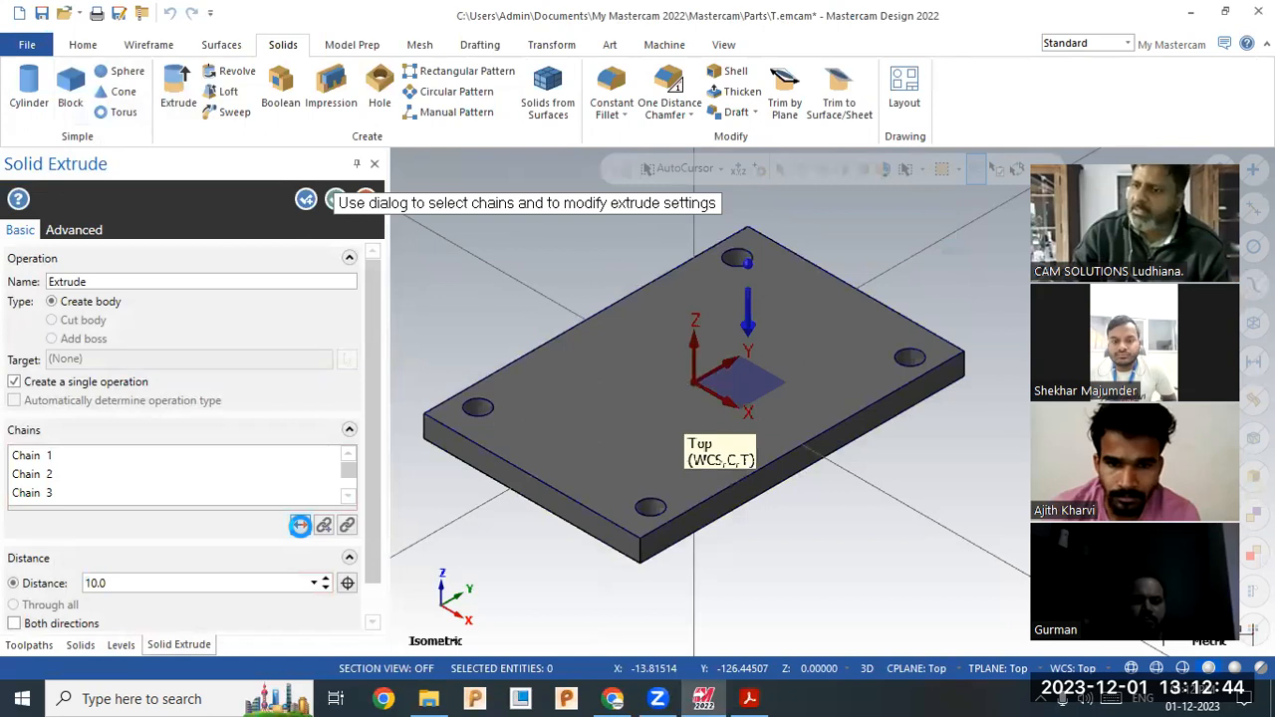
left_click(331, 203)
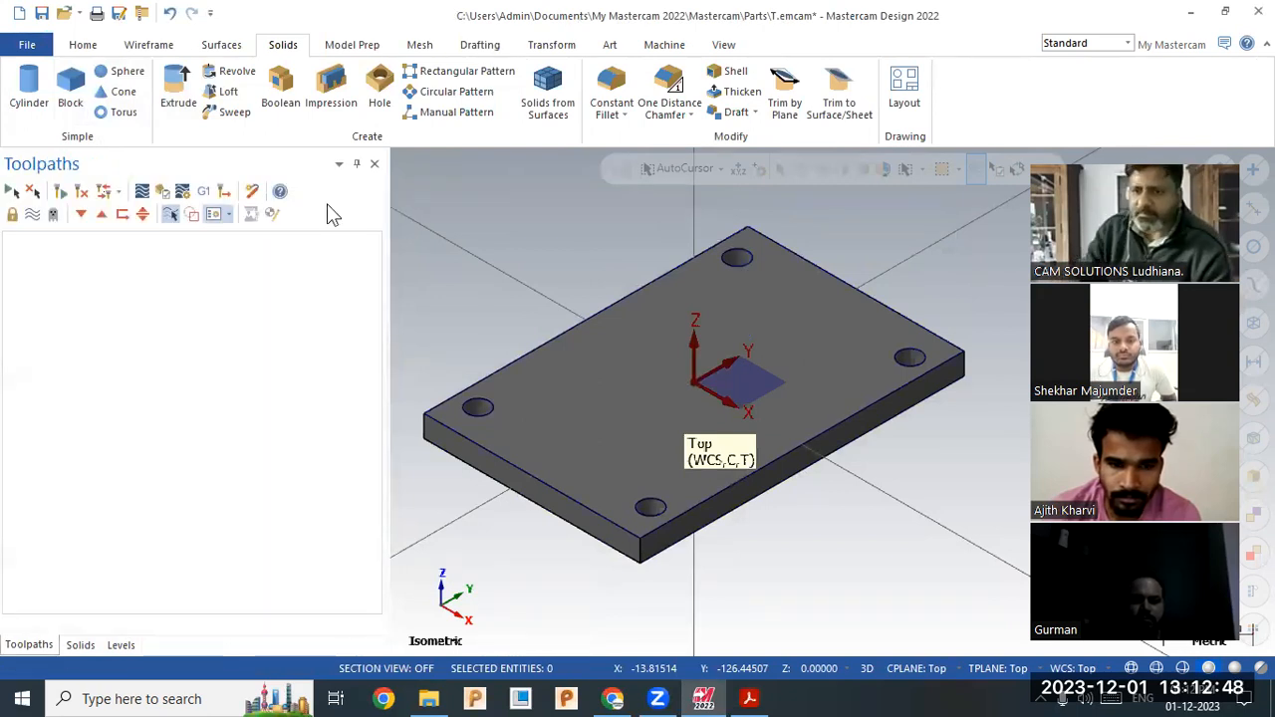
- Check the central circle sizes in the PDF and draw a 50 mm diameter circle centered at the origin
key("alt+Tab")
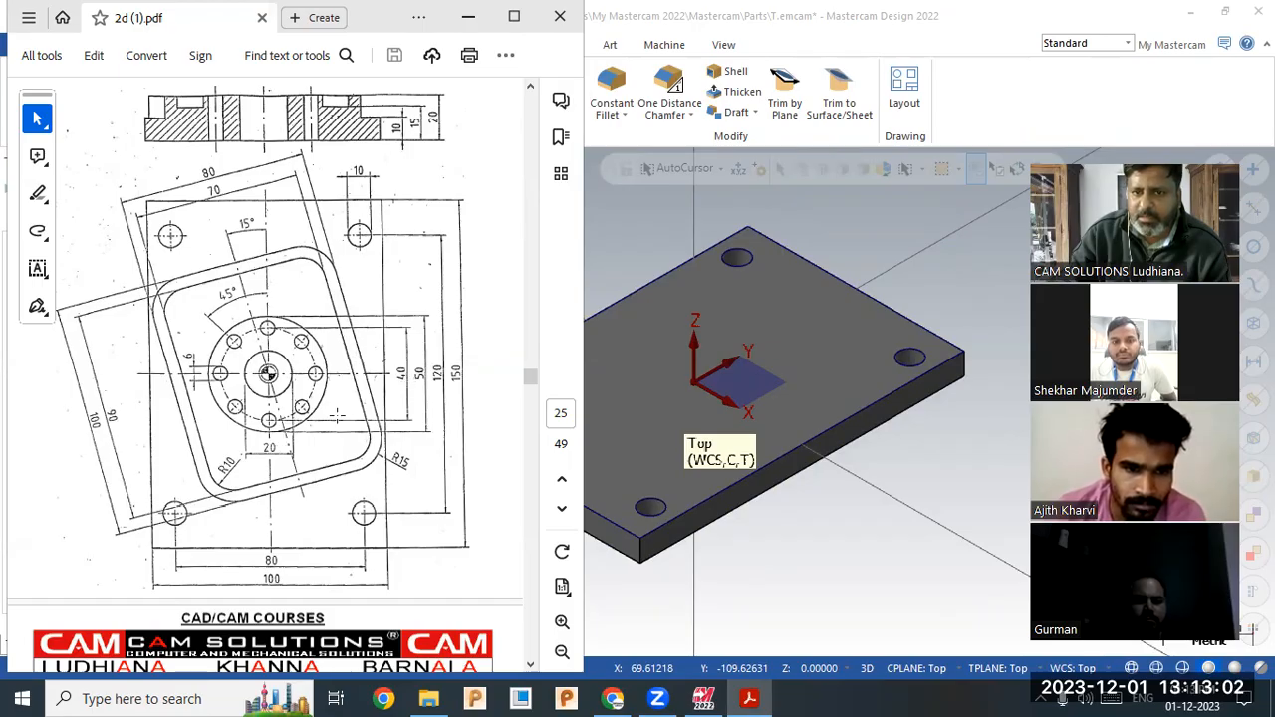
left_click(592, 270)
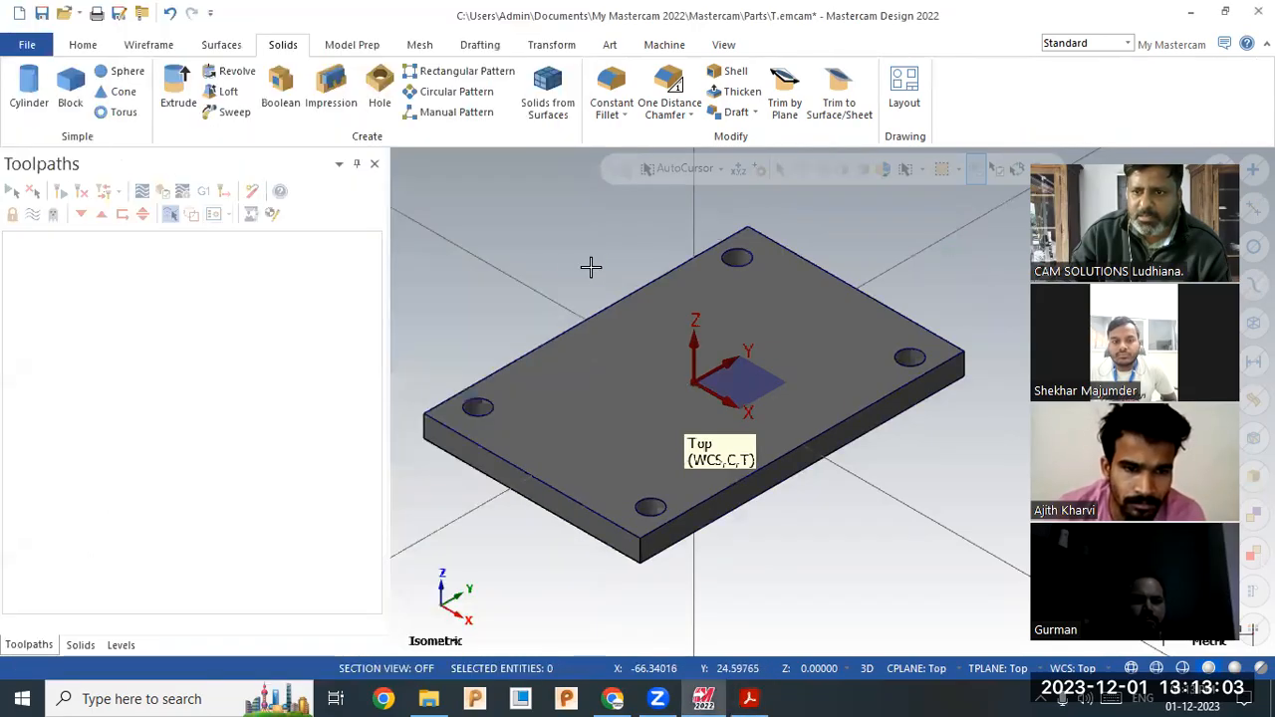
left_click(151, 45)
left_click(316, 90)
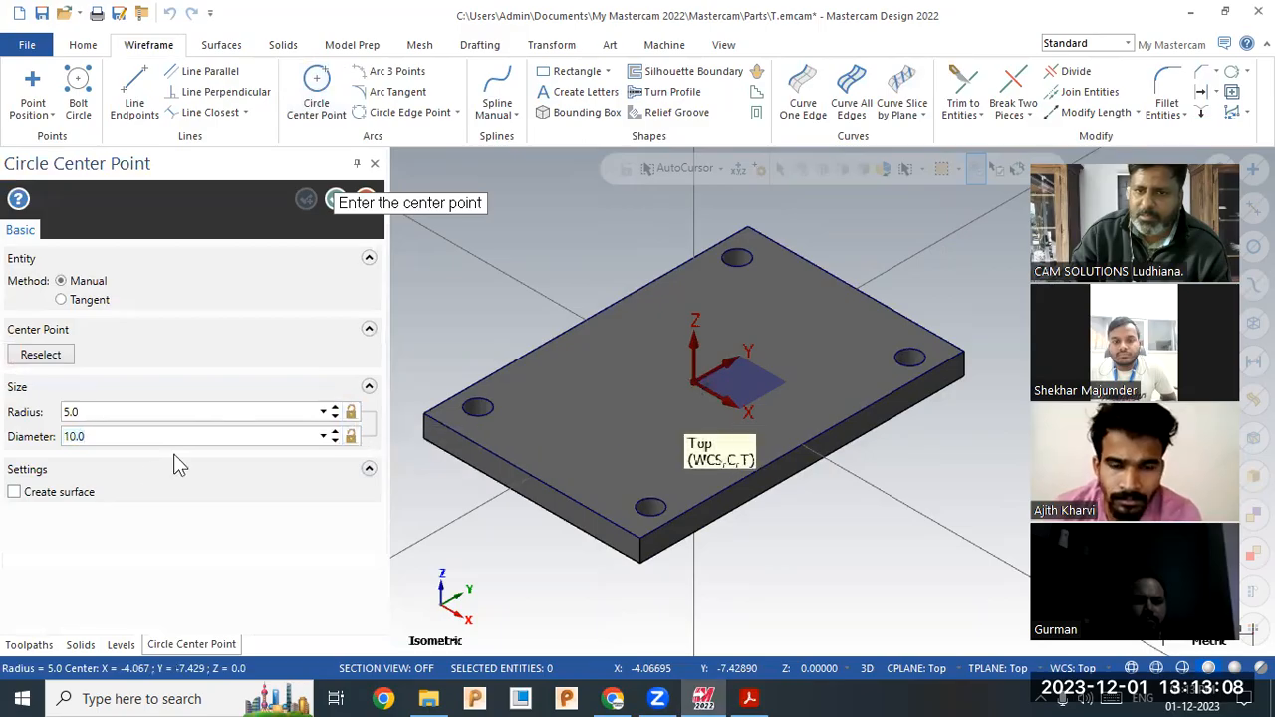
key("Return")
left_click(700, 383)
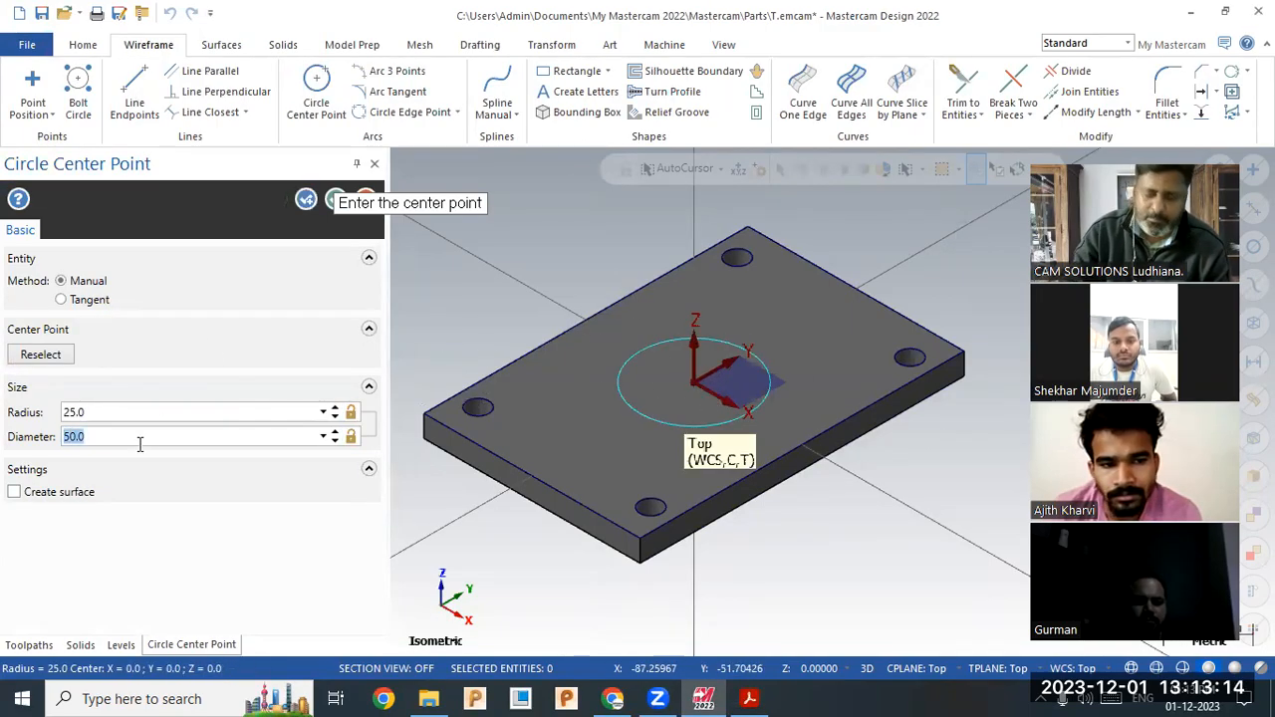
type("40")
key("Return")
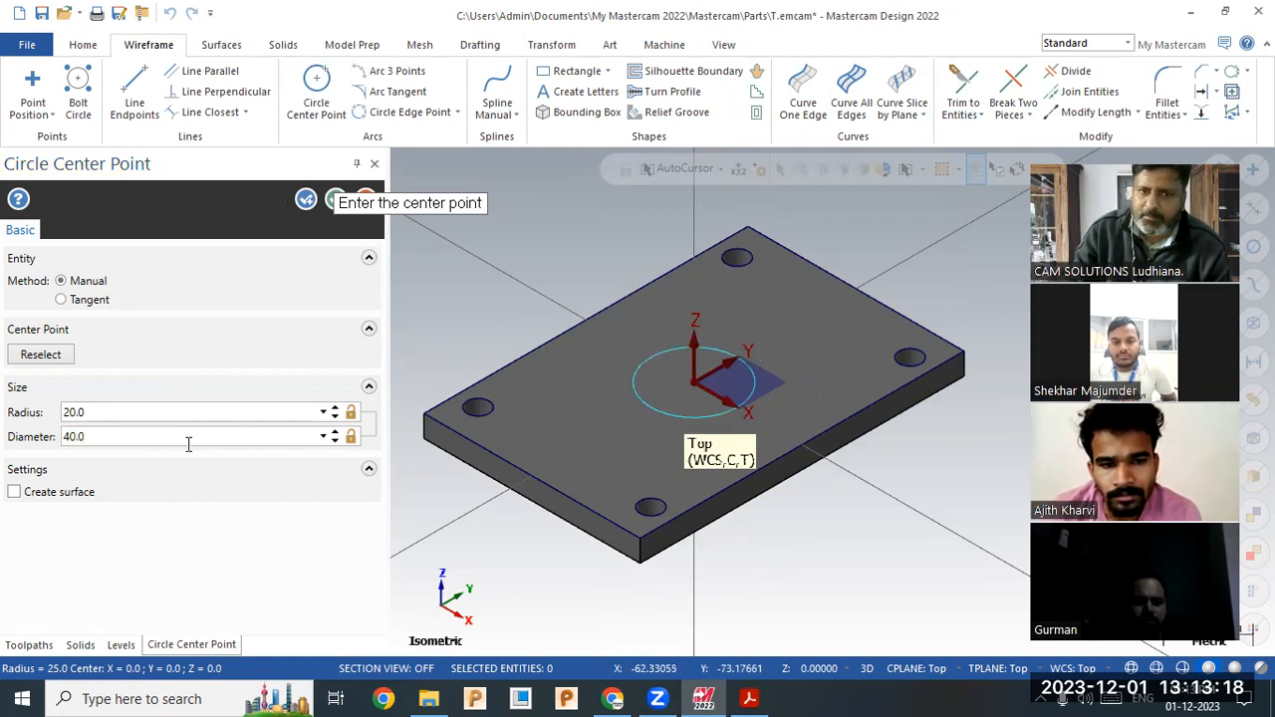
type("50")
key("Return")
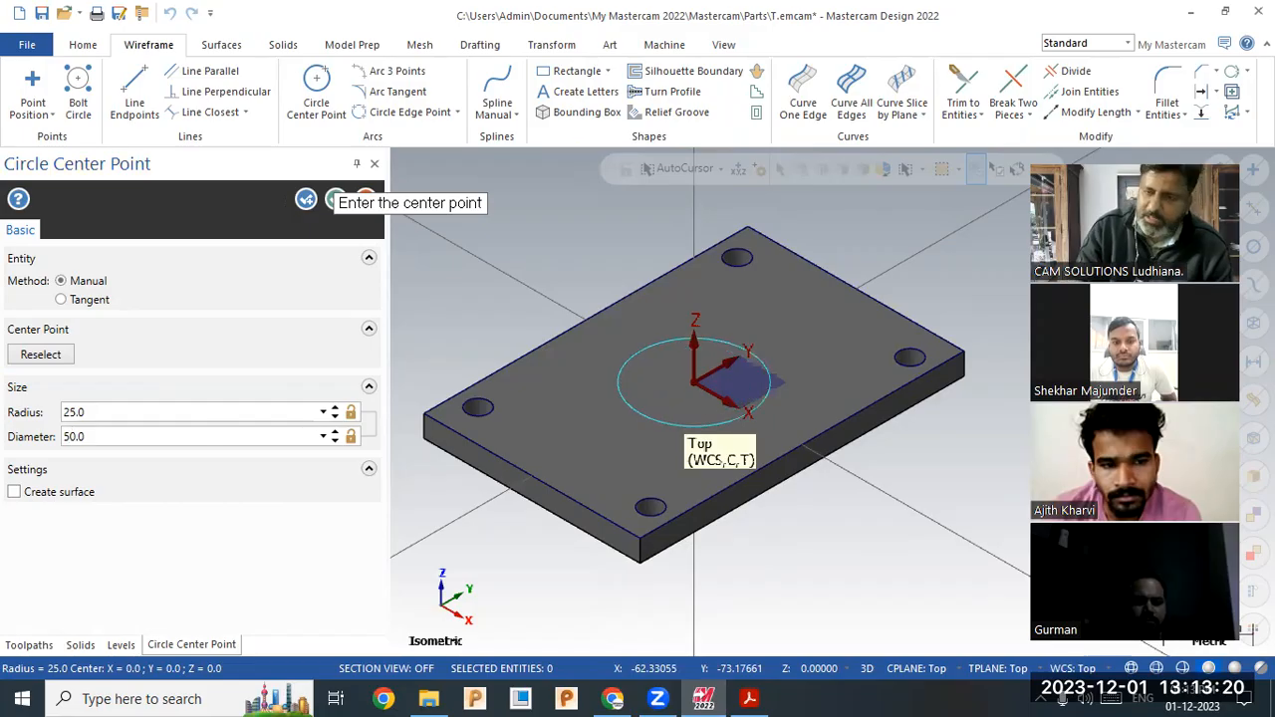
- Accept the 50 mm circle and draw two more circles centered at the origin, 40 mm and 20 mm in diameter
left_click(304, 202)
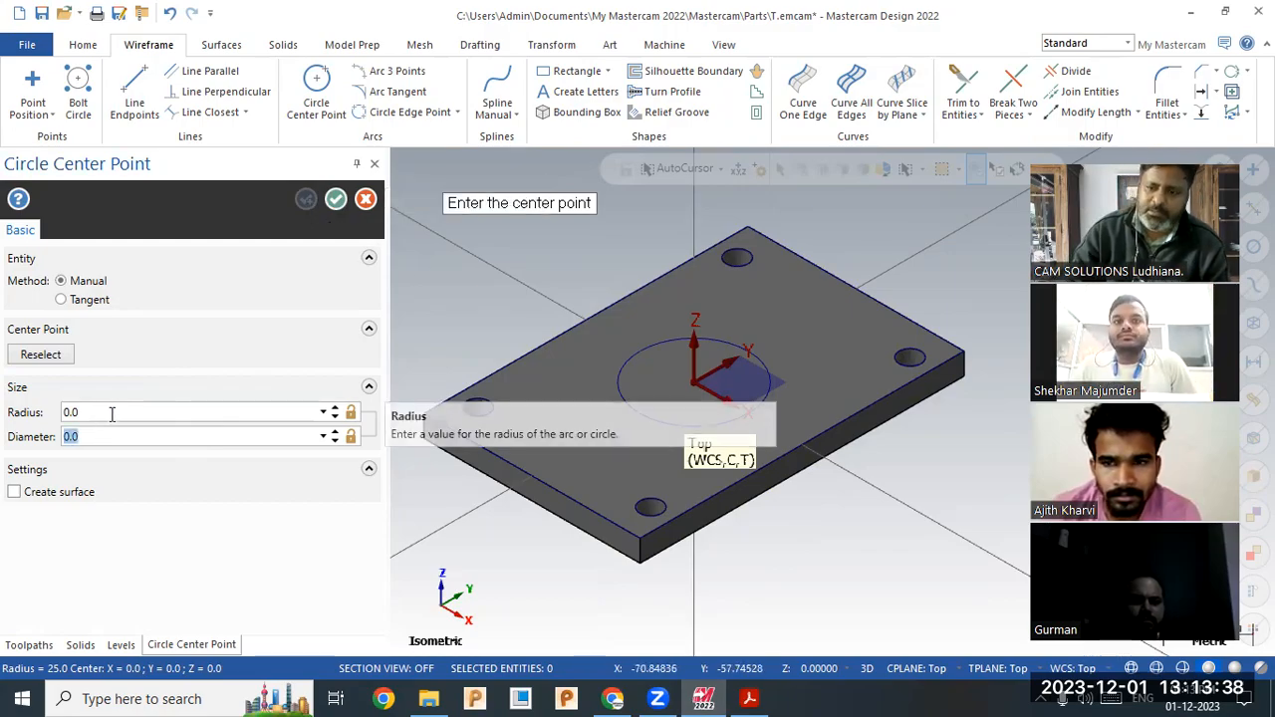
key("Return")
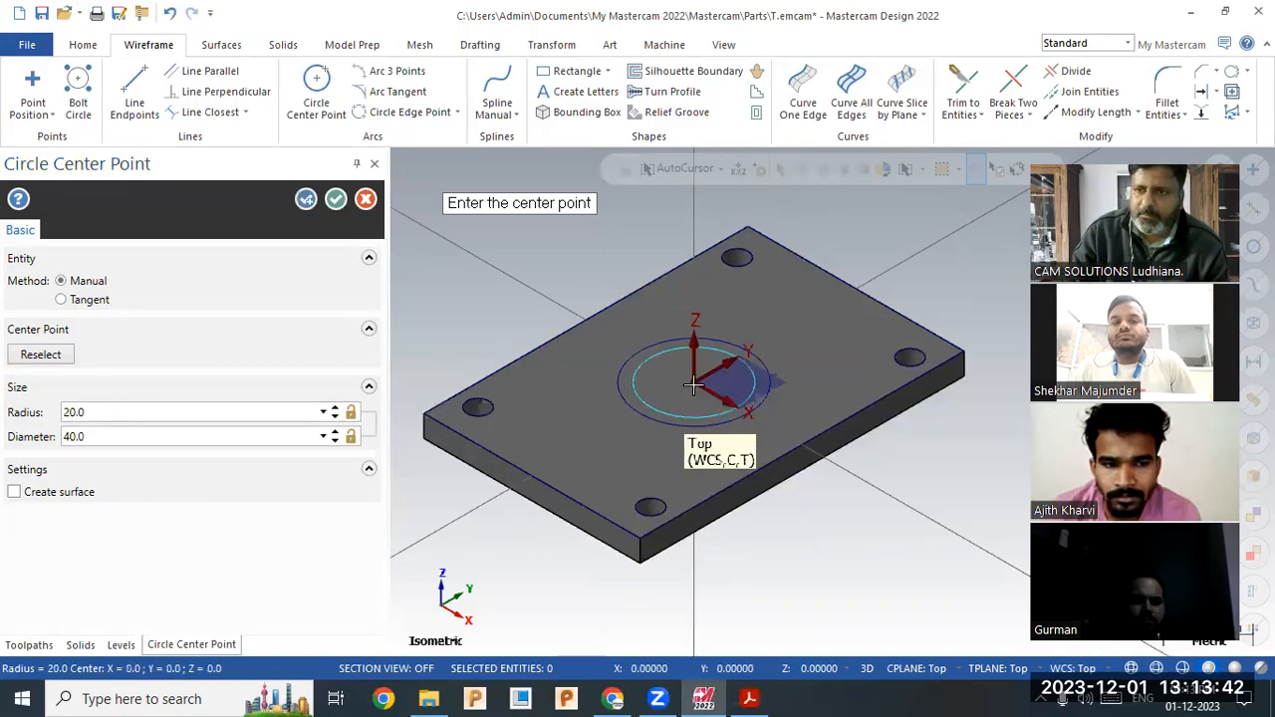
left_click(306, 208)
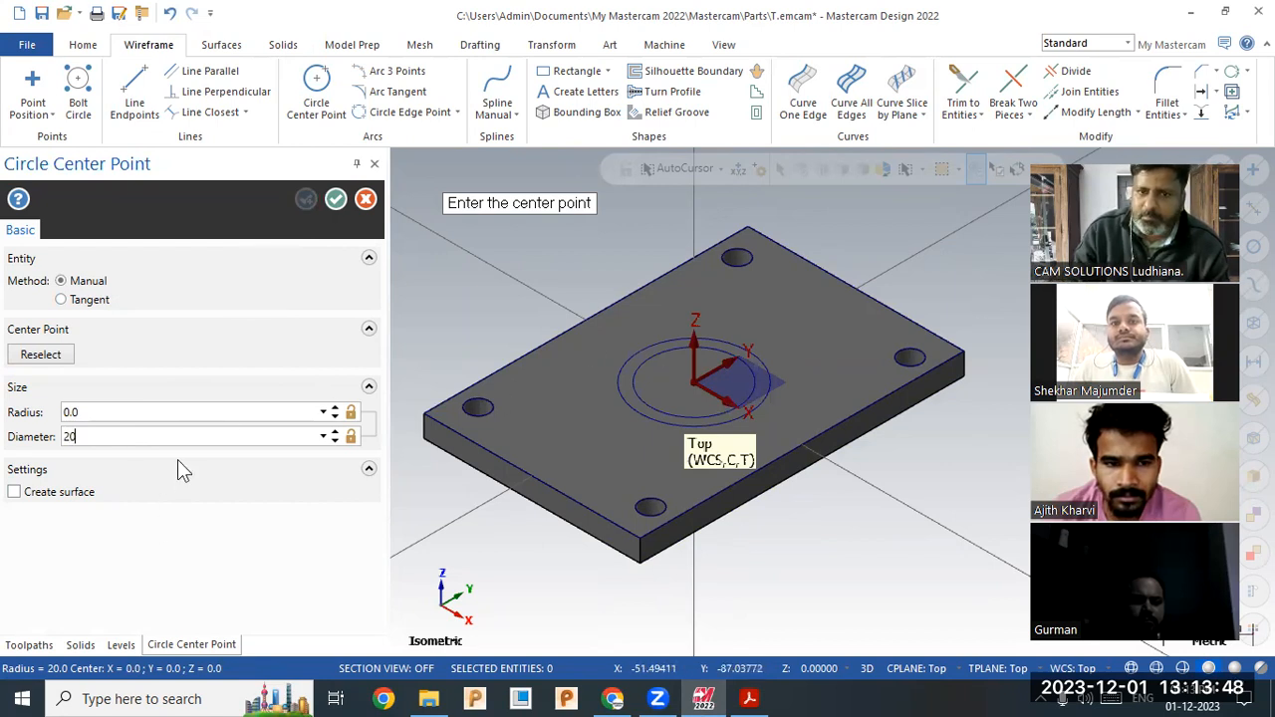
key("Tab")
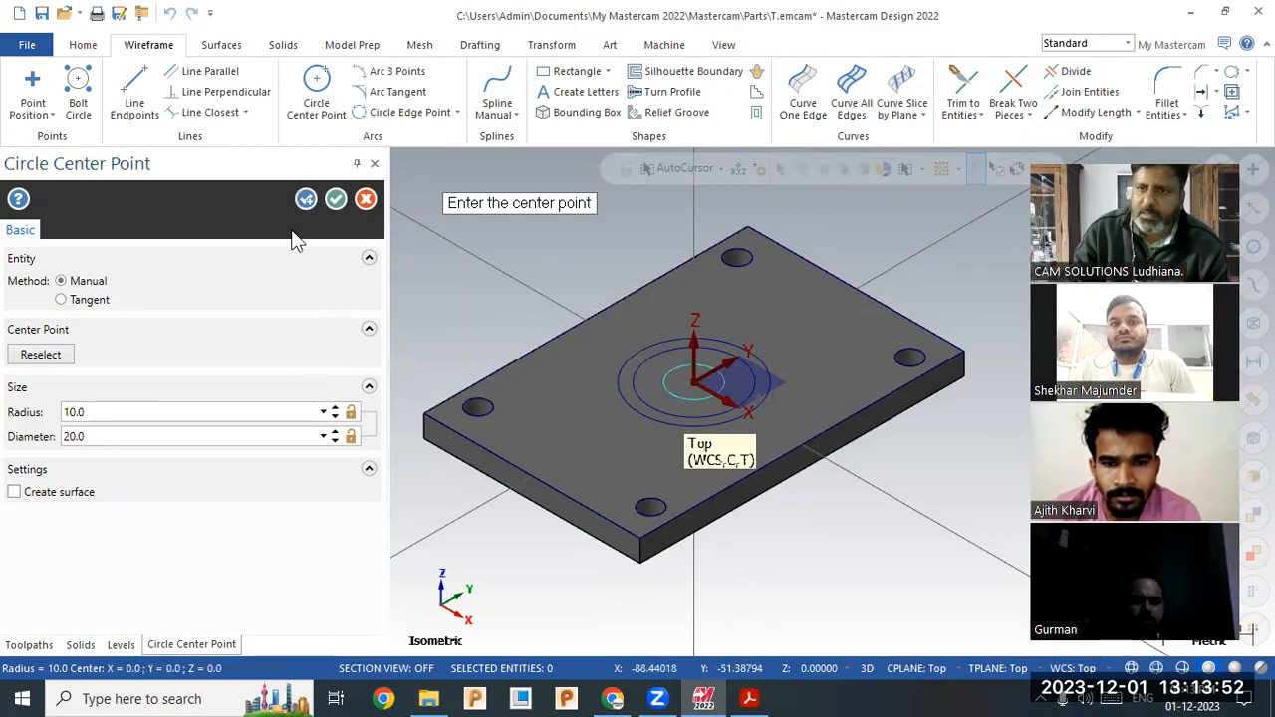
left_click(335, 201)
- Check the PDF drawing, then start a solid extrusion with the 50 mm circle as its chain
left_click(750, 698)
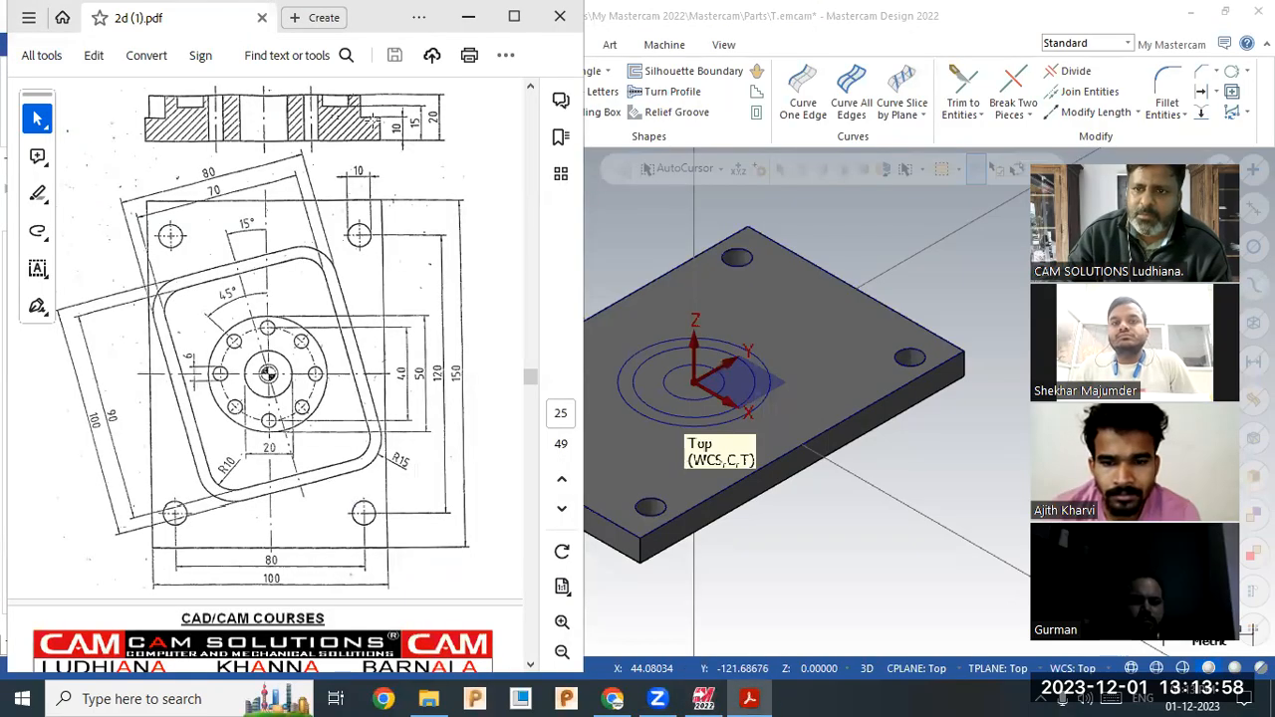
left_click(648, 216)
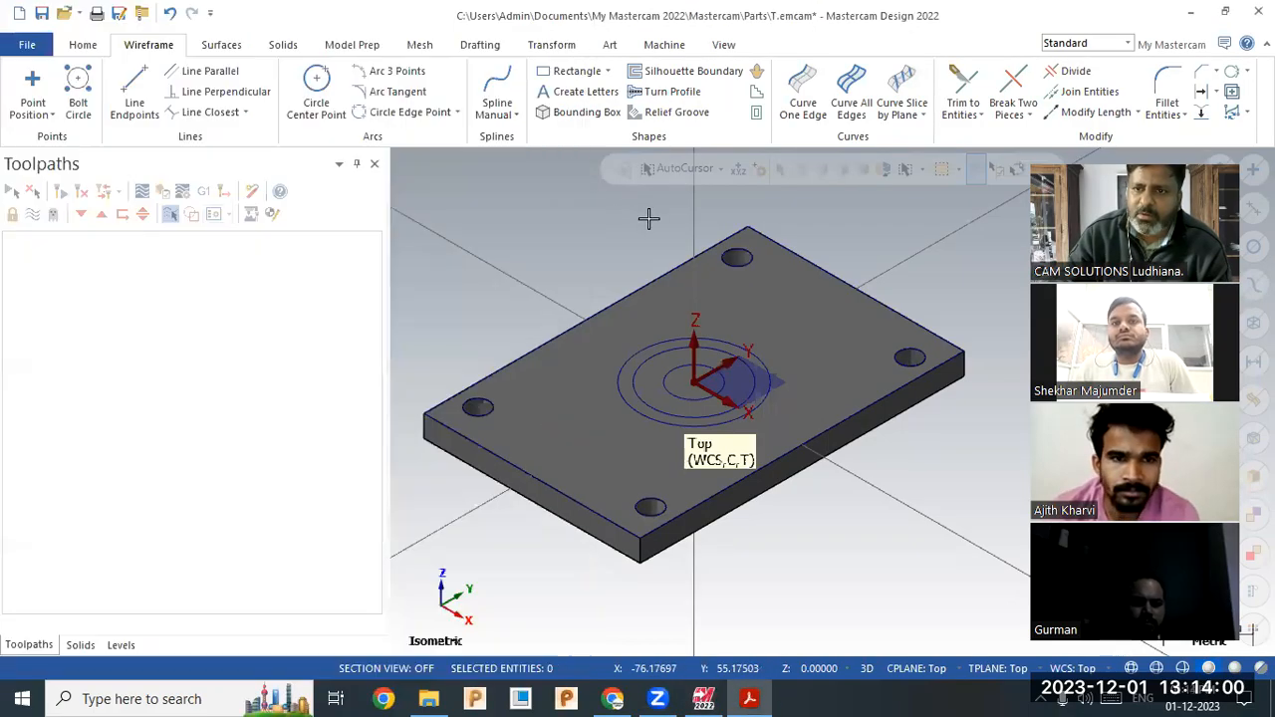
left_click(317, 90)
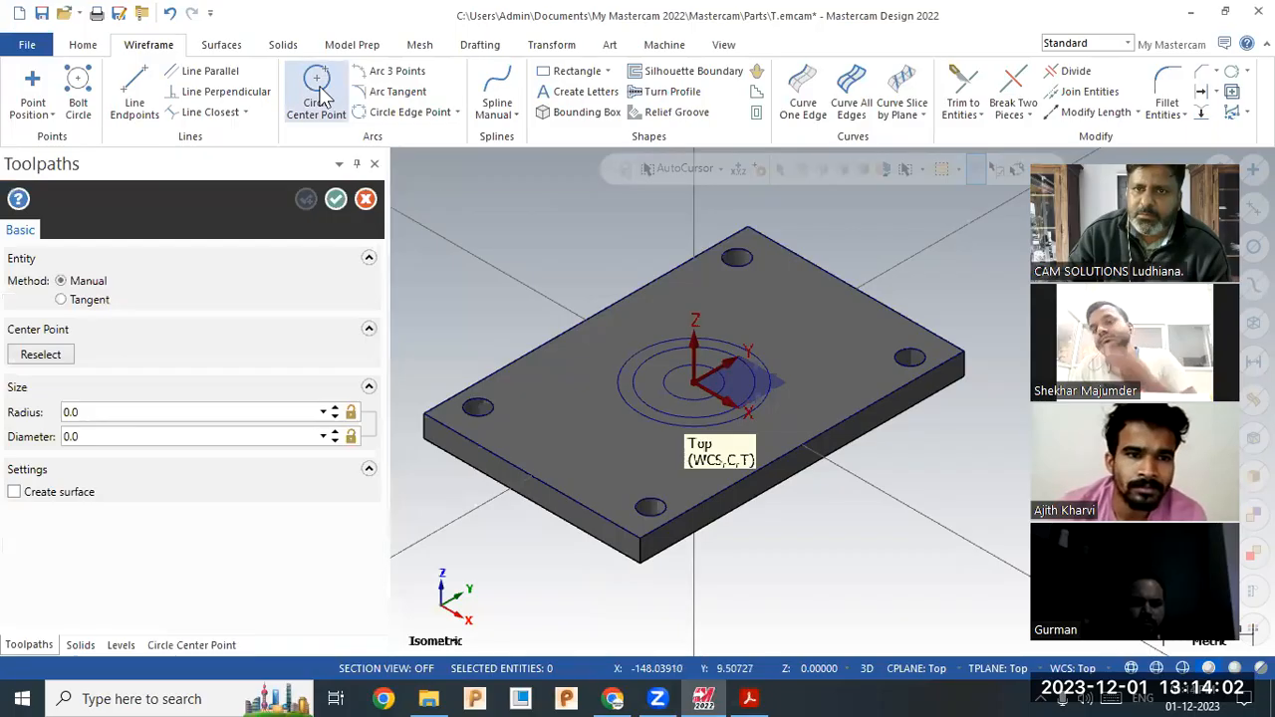
left_click(279, 45)
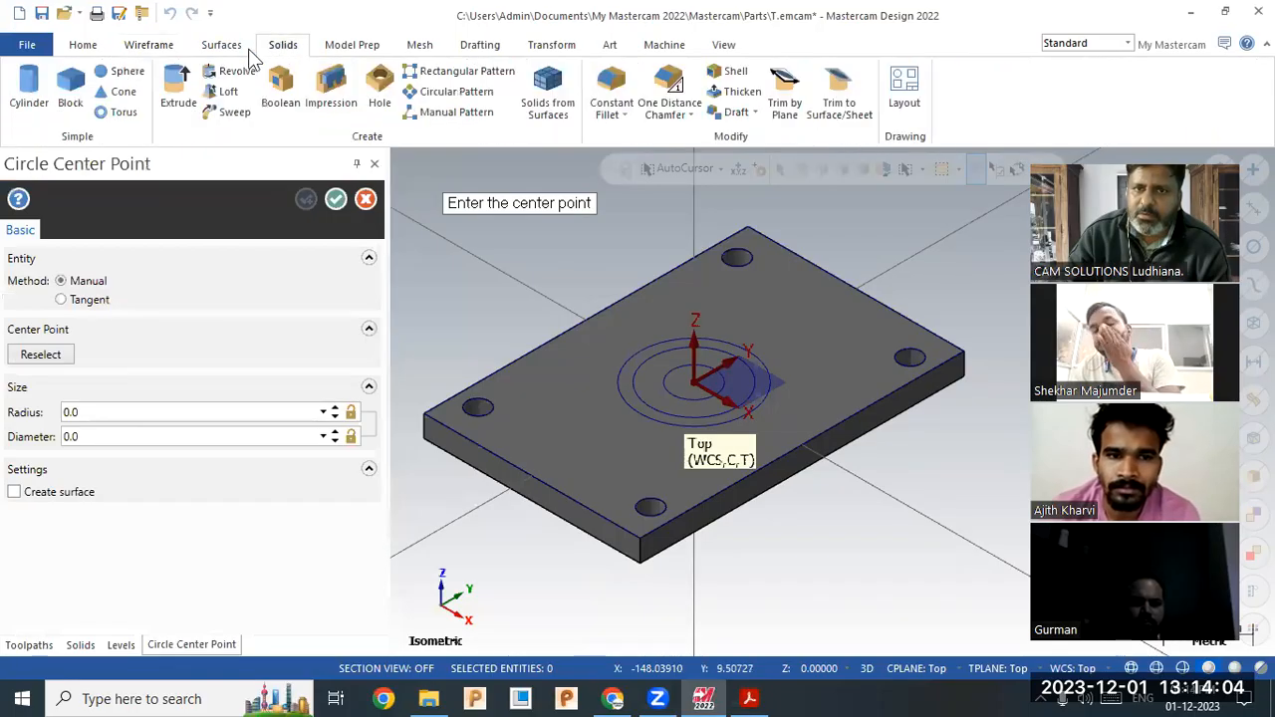
left_click(179, 89)
left_click(668, 339)
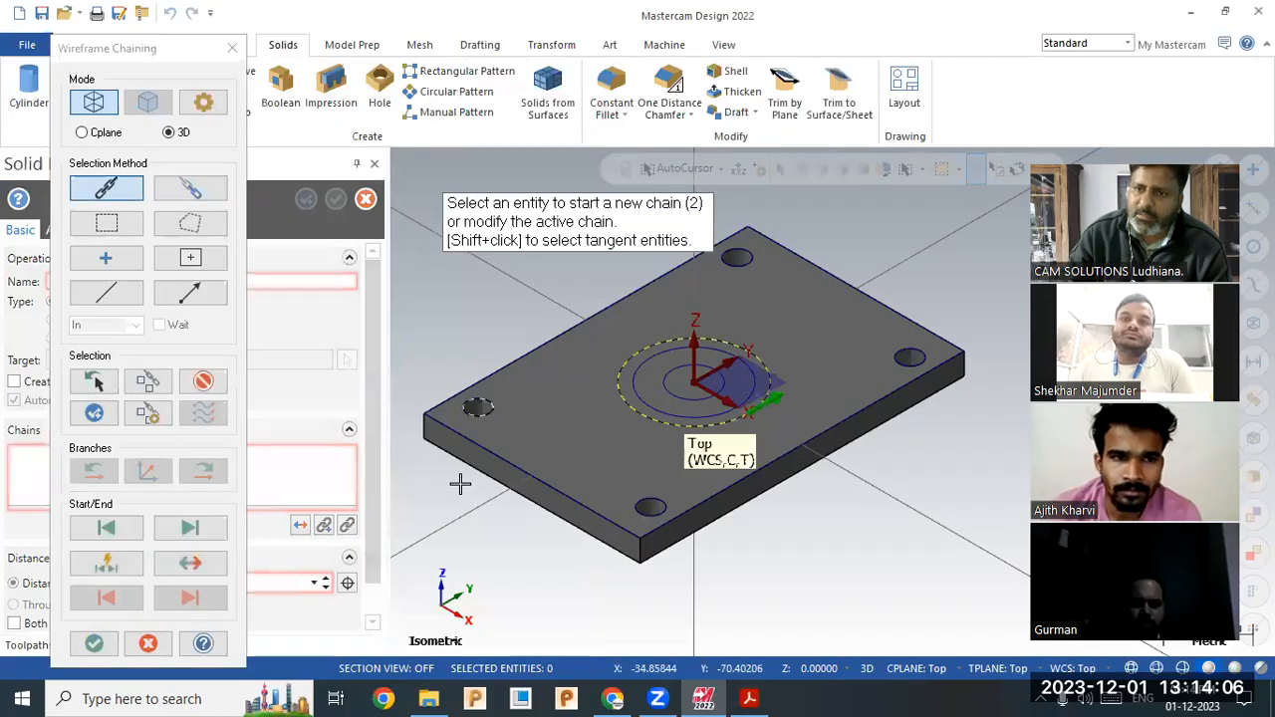
left_click(93, 644)
- Add the 20 mm circle as a second chain so the extrusion forms an upward ring
left_click(299, 526)
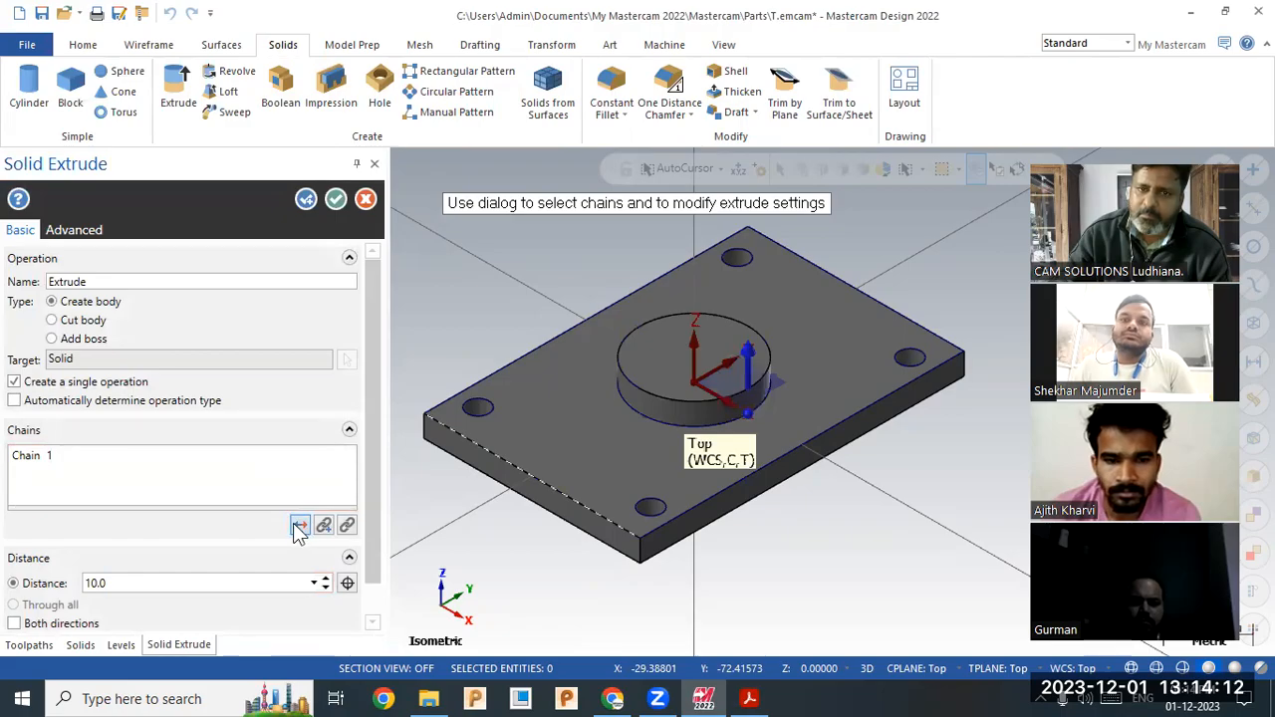
left_click(79, 458)
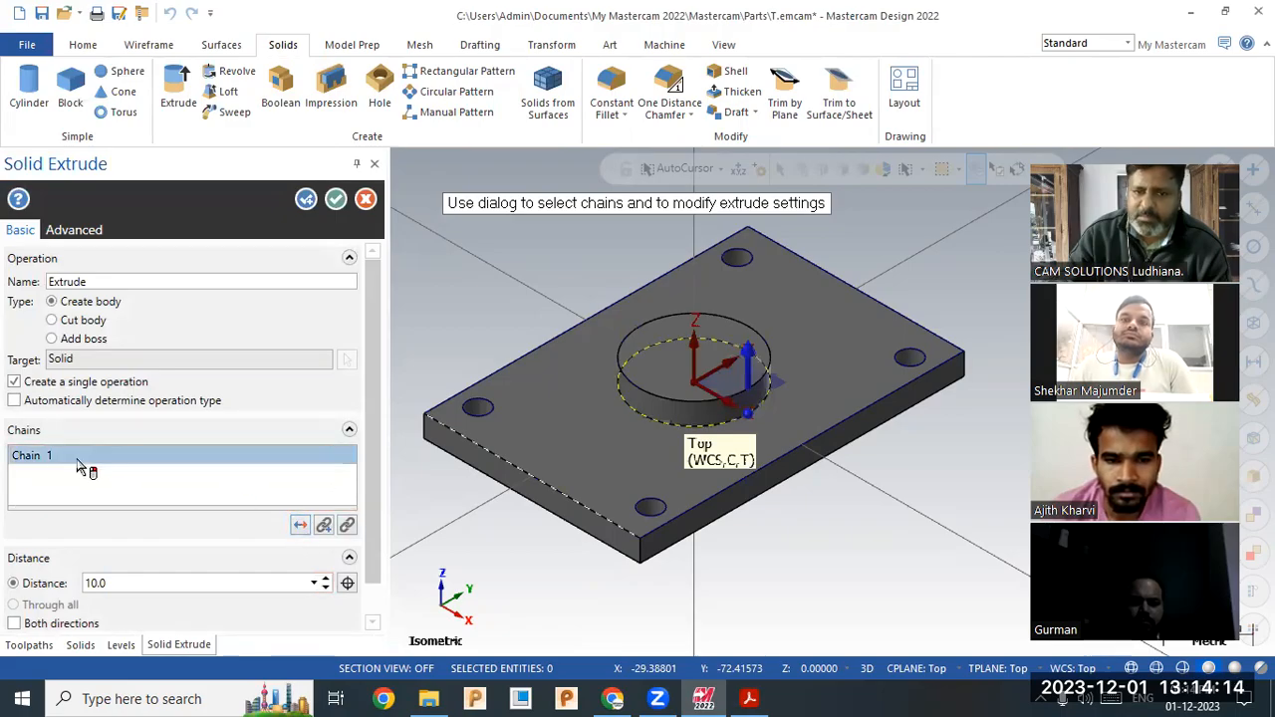
left_click(324, 526)
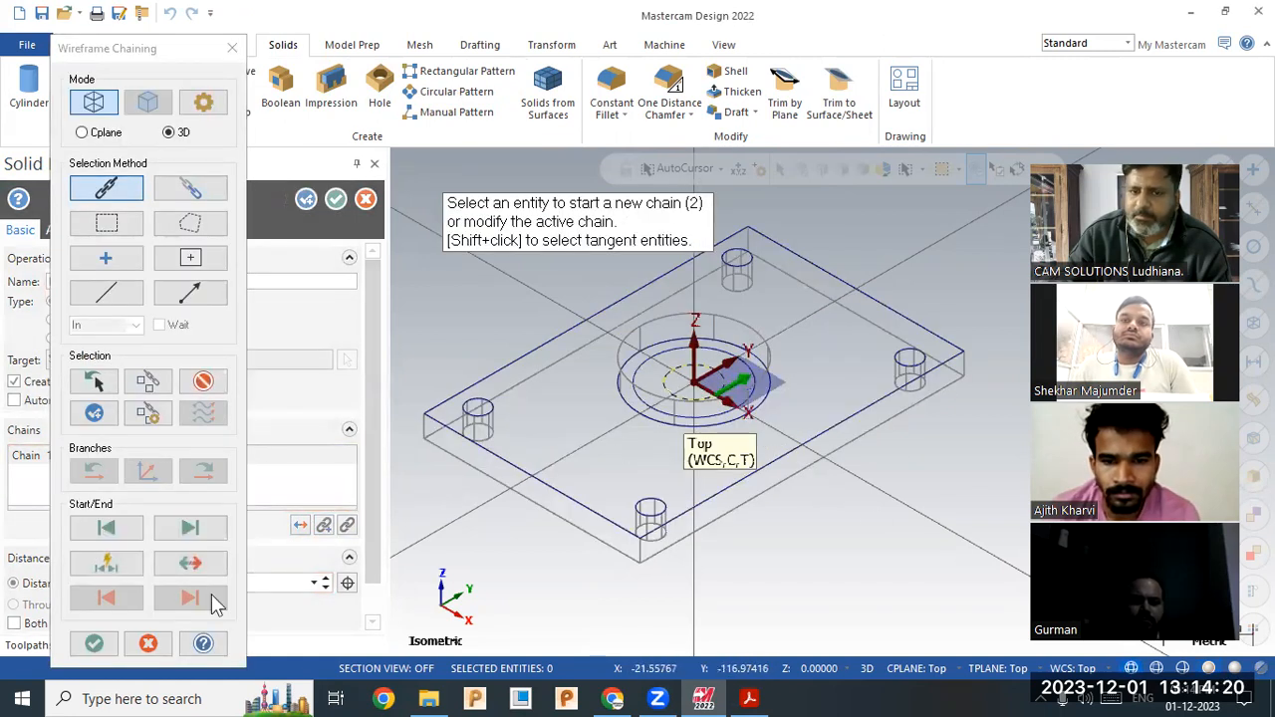
left_click(94, 644)
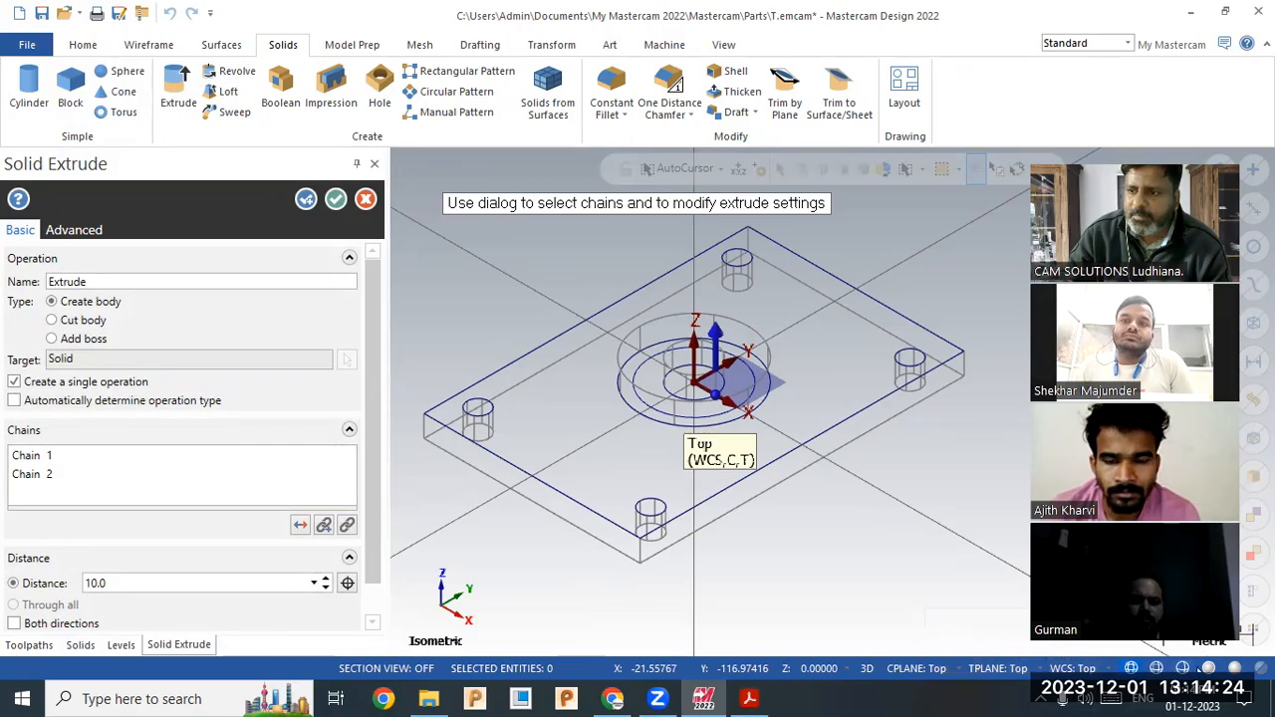
left_click(133, 474)
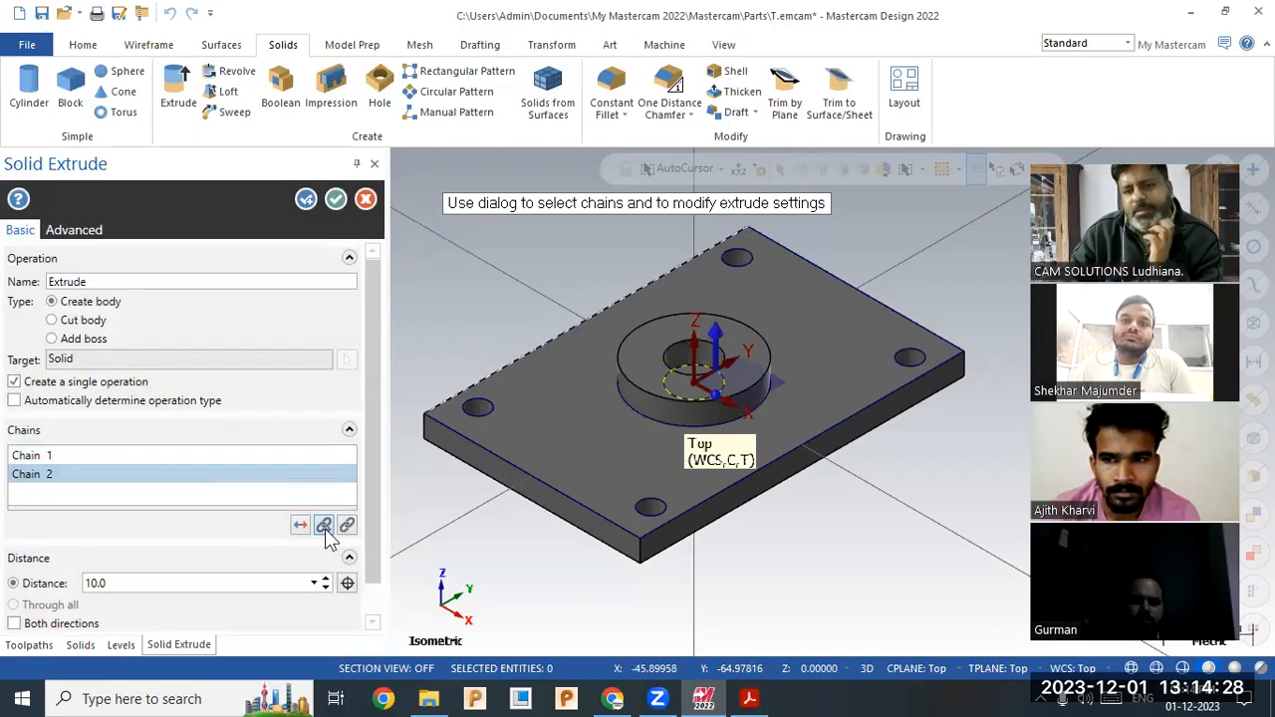
- Try an extrusion distance of 20 mm for the central ring and check it against the PDF drawing
left_click(148, 584)
type("20")
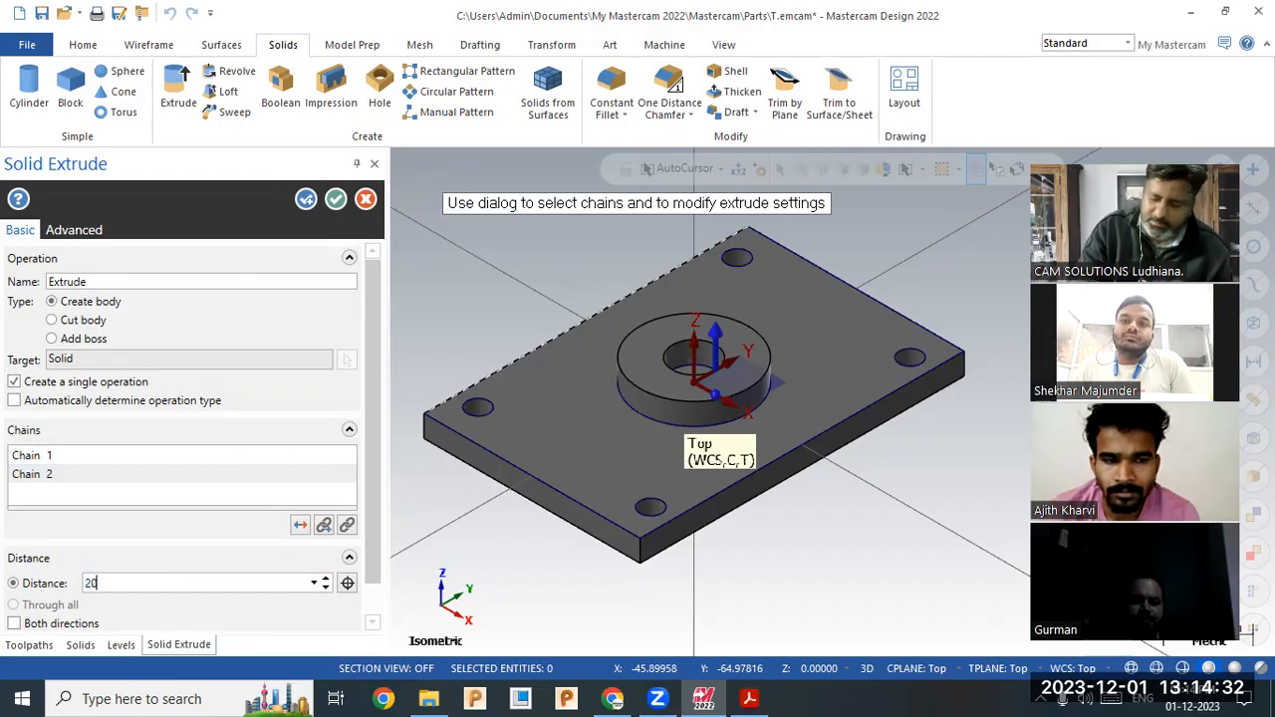
key("Return")
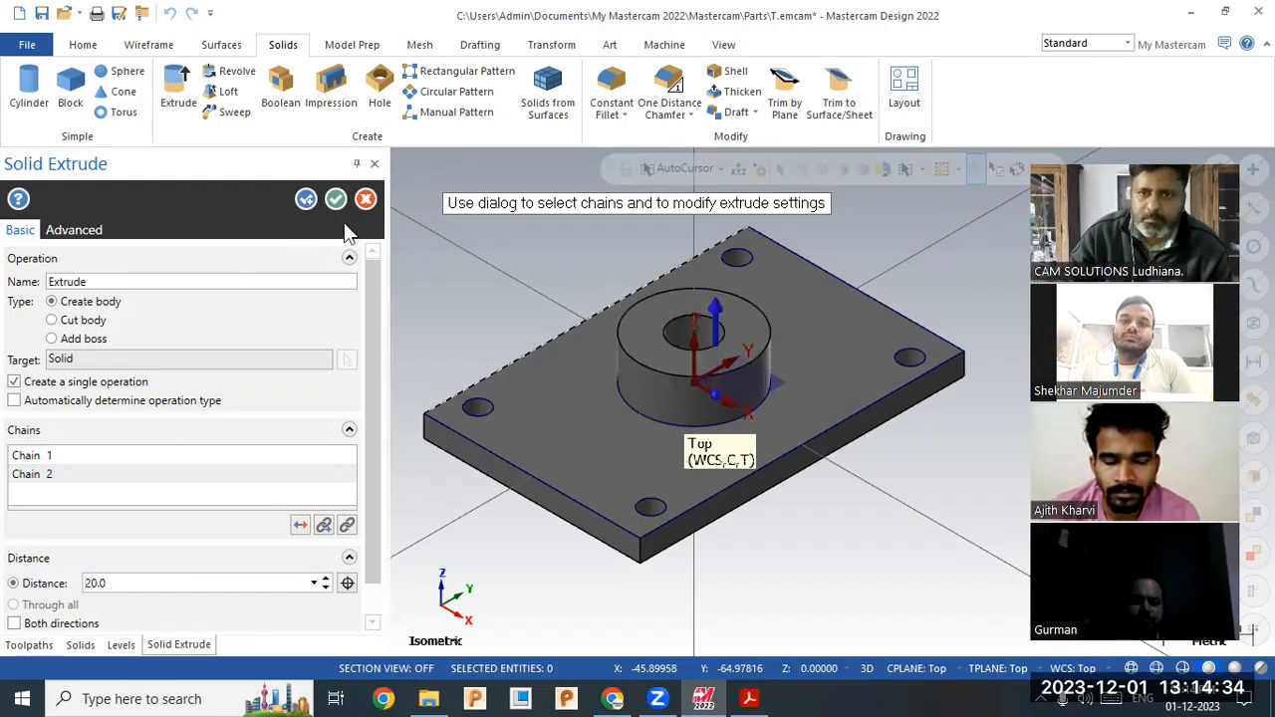
left_click(763, 697)
left_click(749, 698)
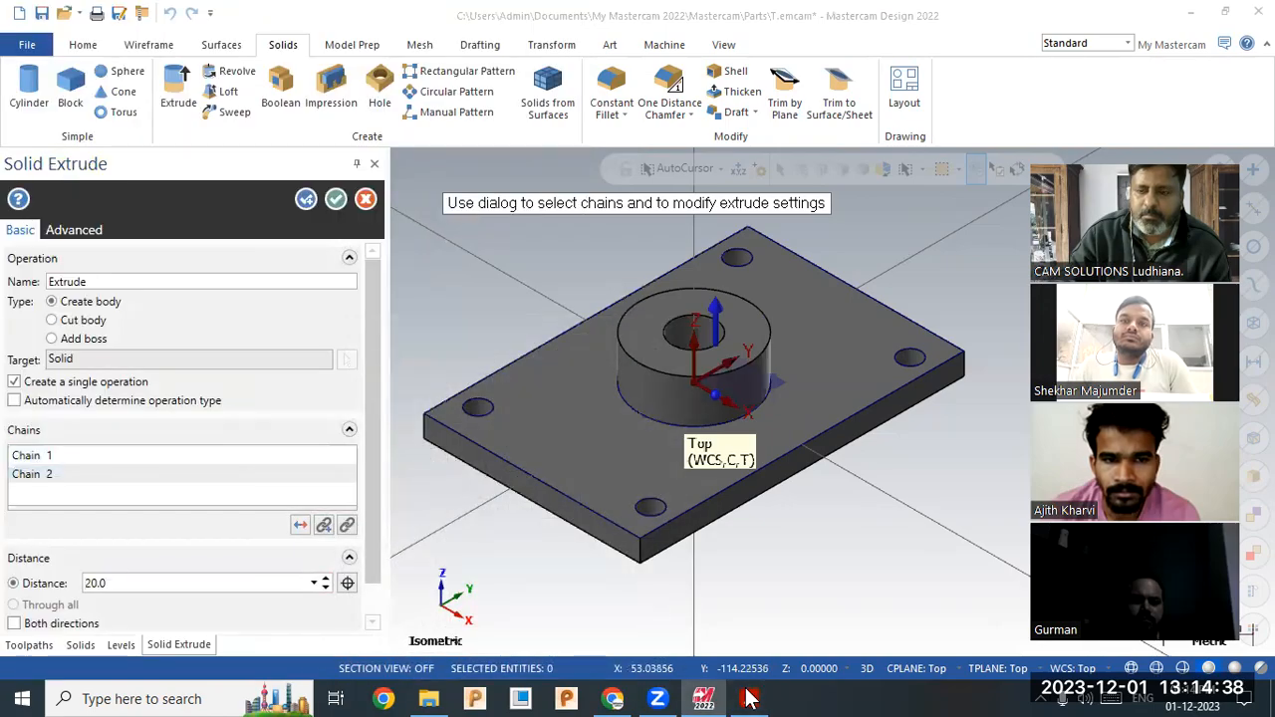
left_click(749, 698)
left_click(749, 699)
- Set the central ring's extrusion distance to 10 mm and accept the solid
double_click(176, 584)
type("10")
key("Return")
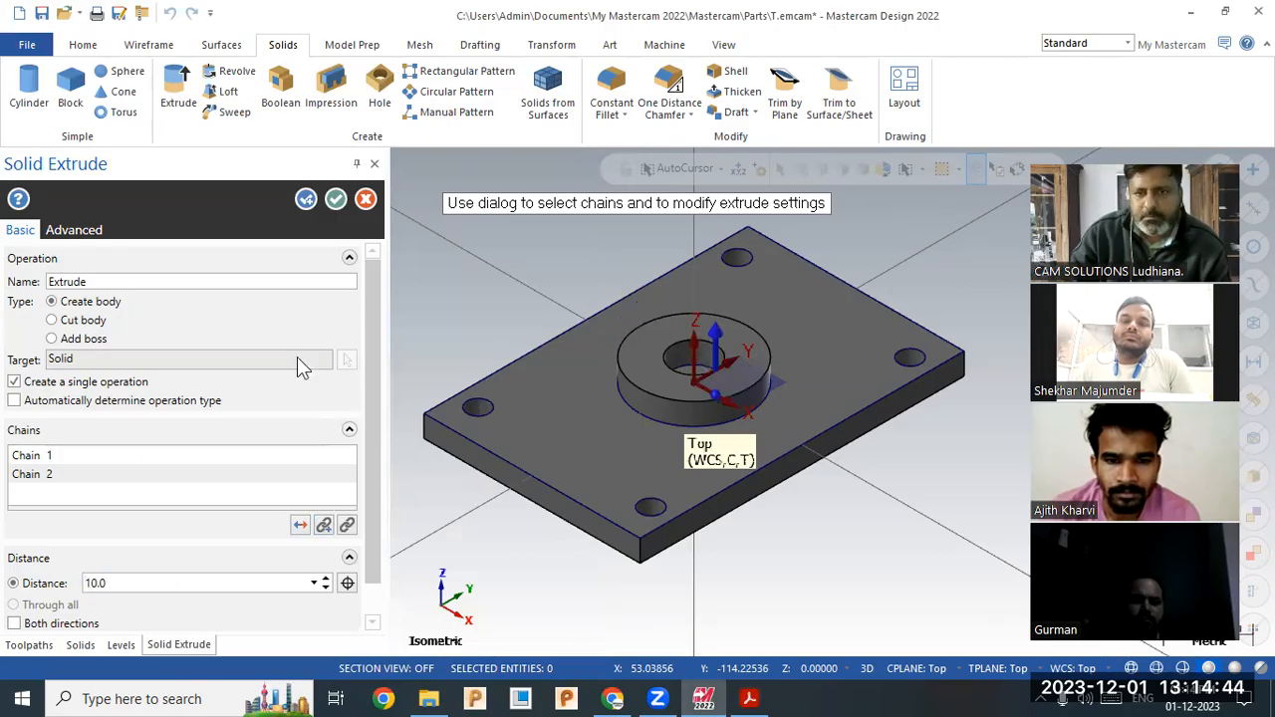
left_click(337, 202)
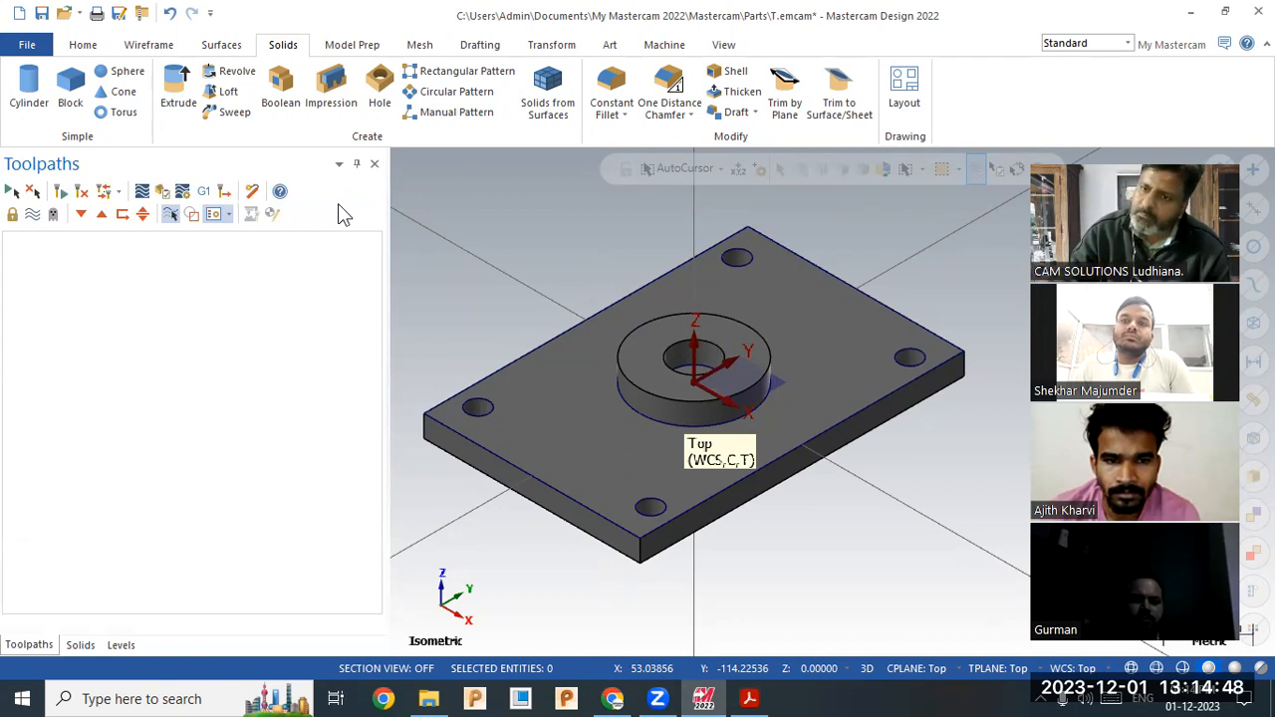
- Inspect the ring on the plate and compare it with the section and top views in the PDF drawing
mouse_move(640, 359)
middle_mouse_down()
mouse_move(624, 310)
mouse_move(606, 308)
mouse_move(620, 330)
mouse_move(687, 311)
mouse_move(749, 362)
mouse_move(719, 363)
middle_mouse_up()
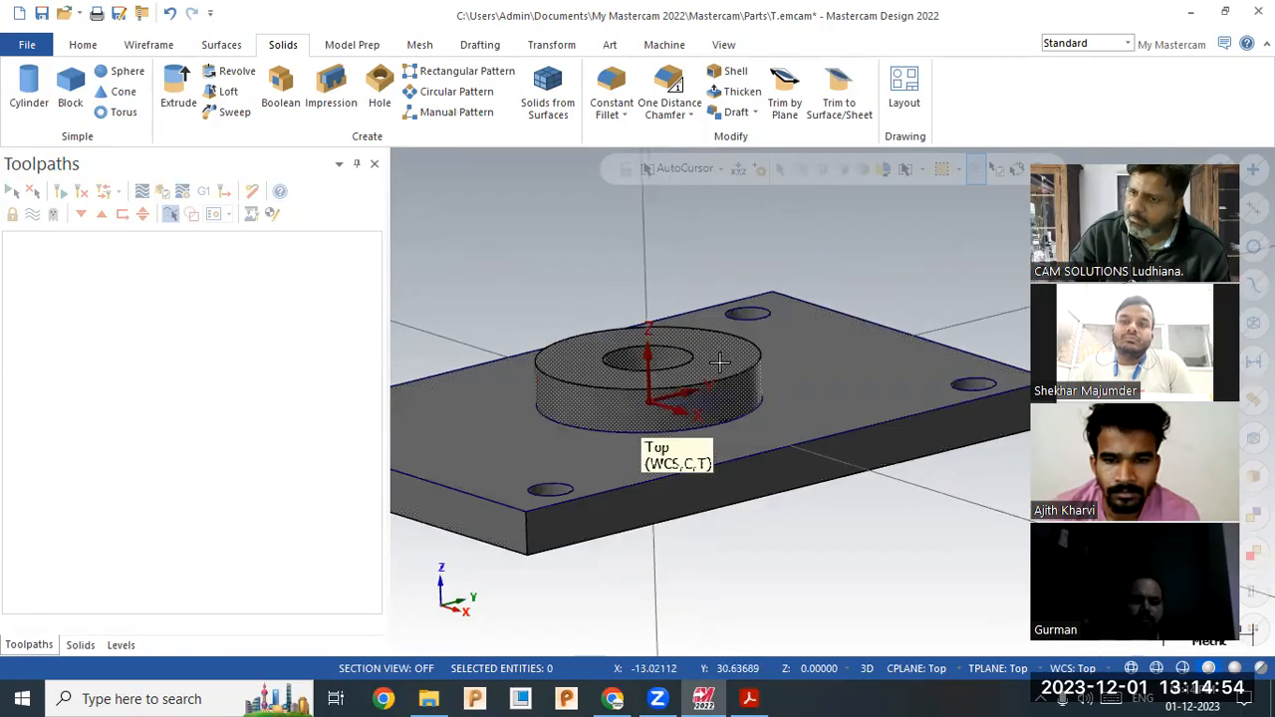
left_click(749, 698)
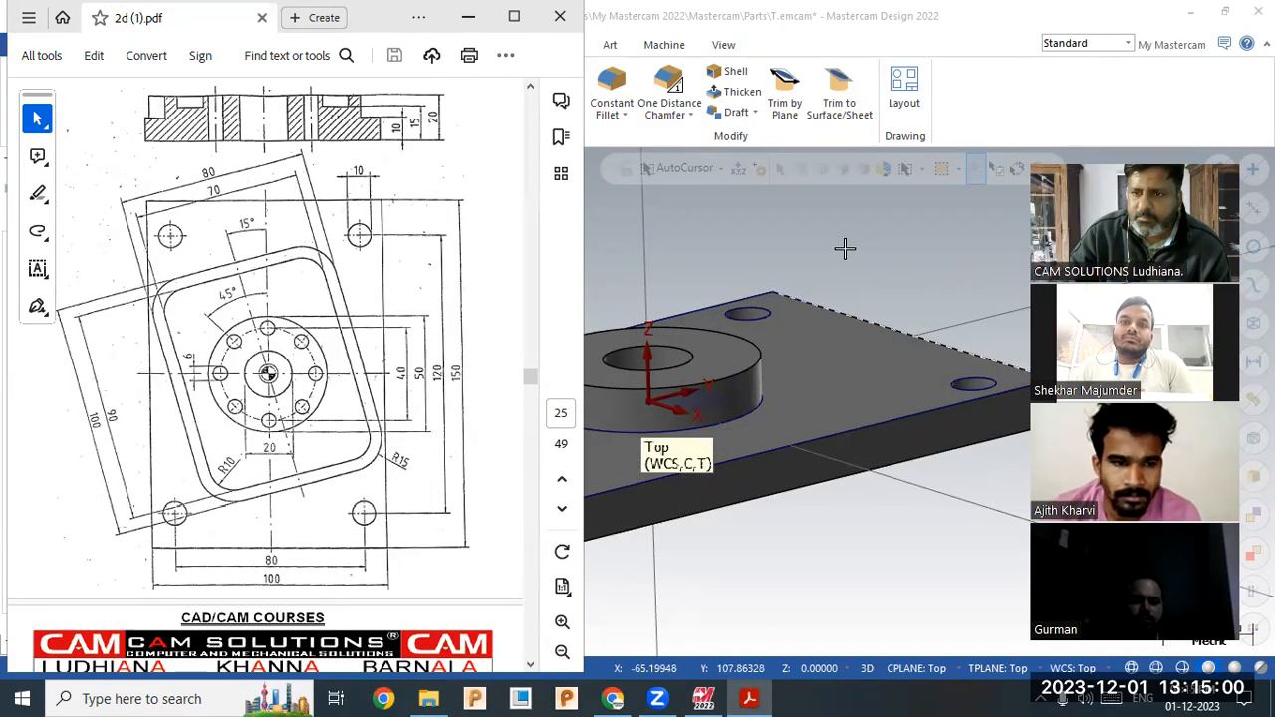
scroll(868, 274, "down", 5)
scroll(763, 328, "up", 1)
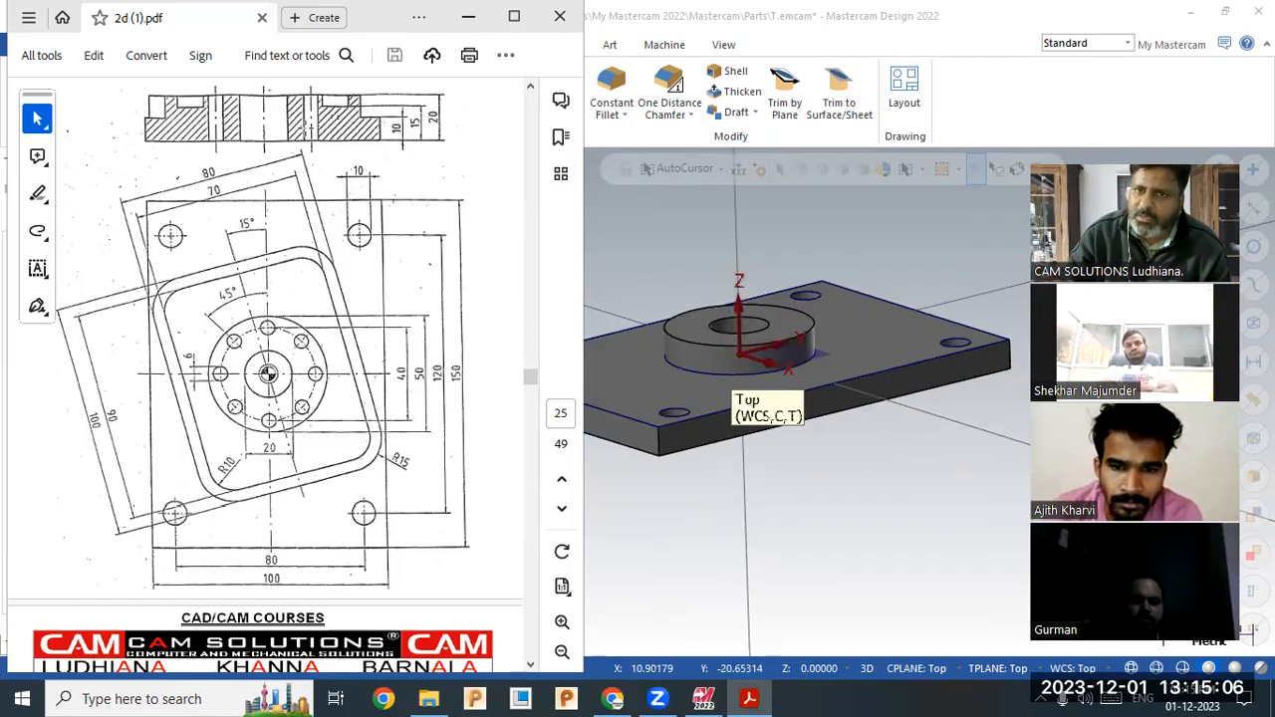
left_click(468, 17)
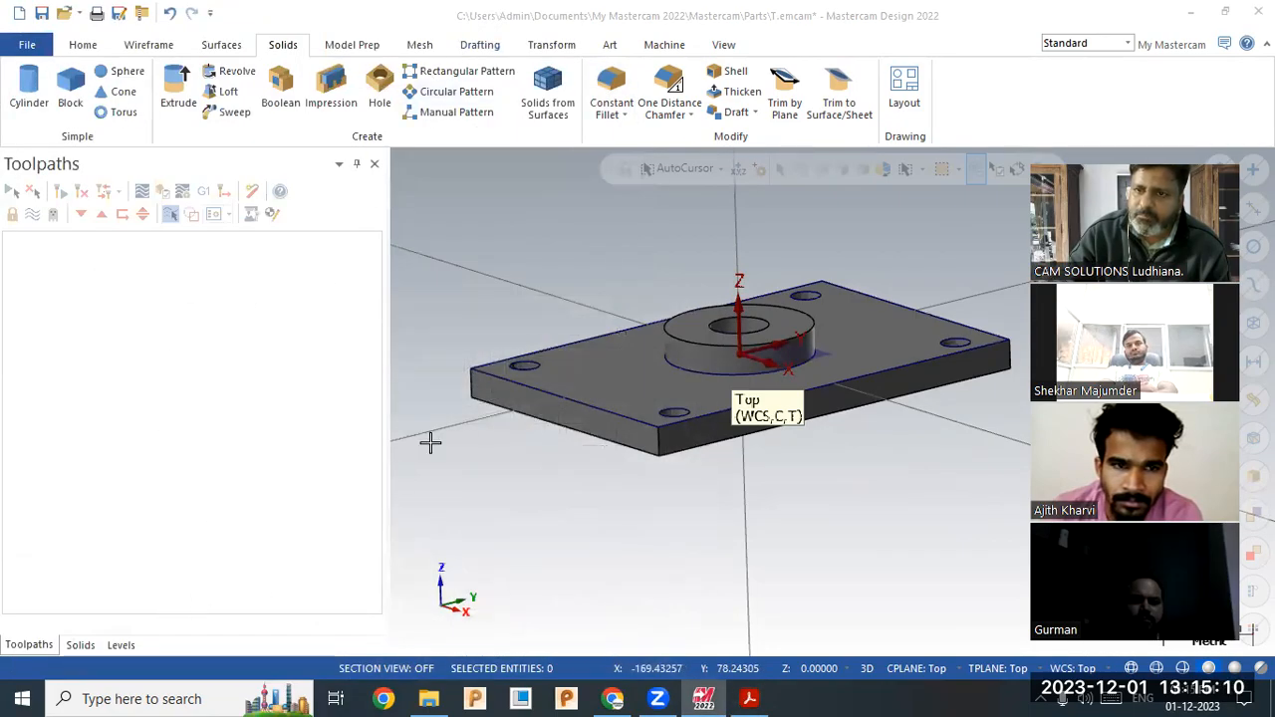
- Display the model as wireframe in the top view, focused on the central circles
key("alt+s")
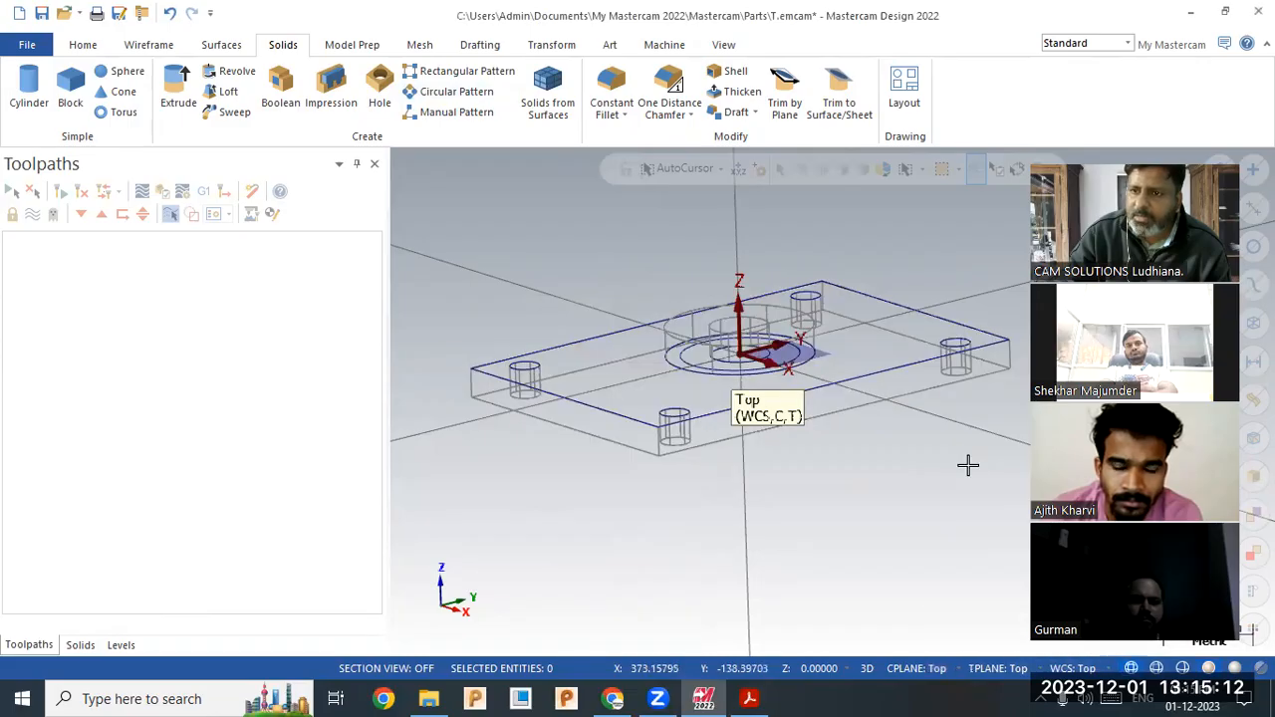
right_click(629, 245)
left_click(682, 347)
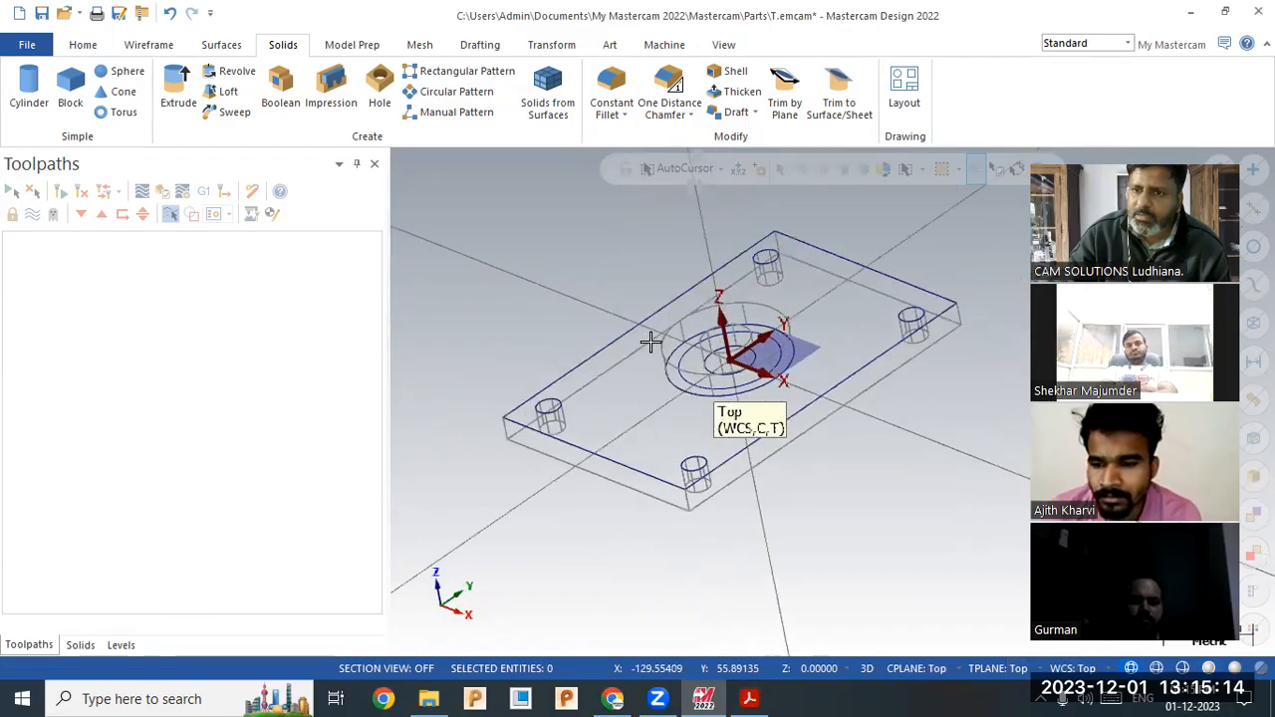
scroll(760, 378, "up", 5)
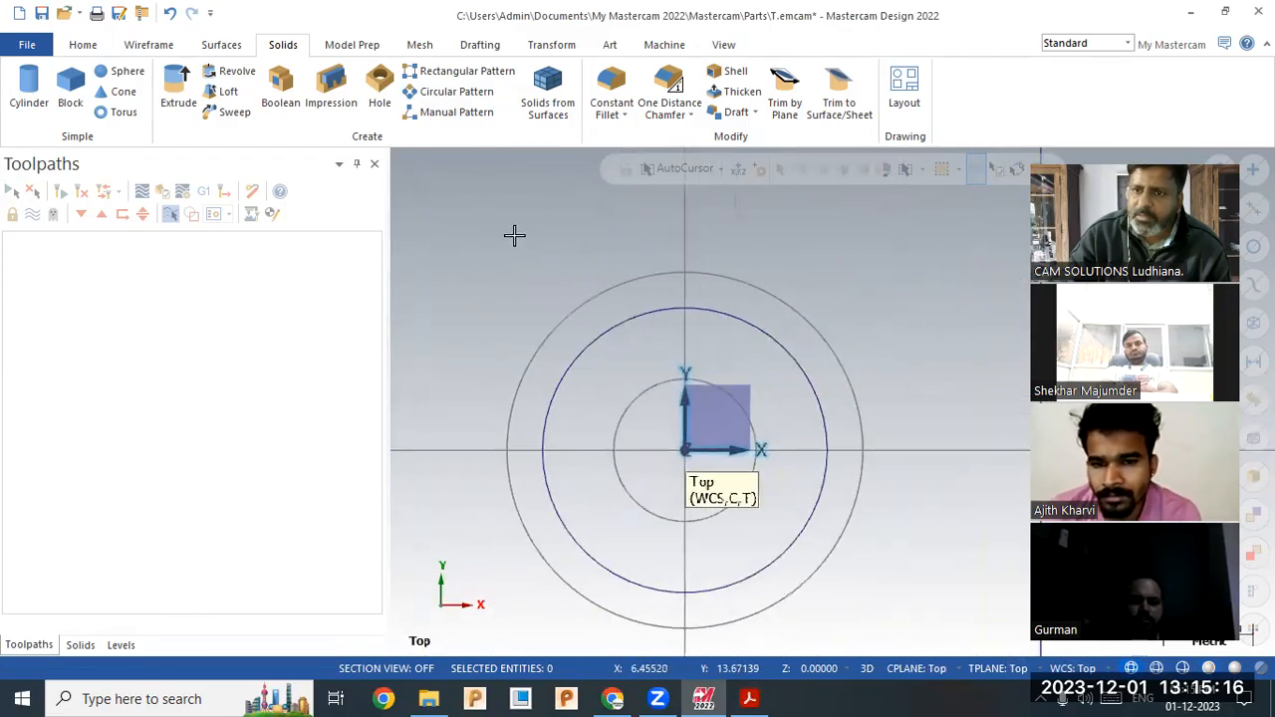
left_click(150, 45)
left_click(316, 87)
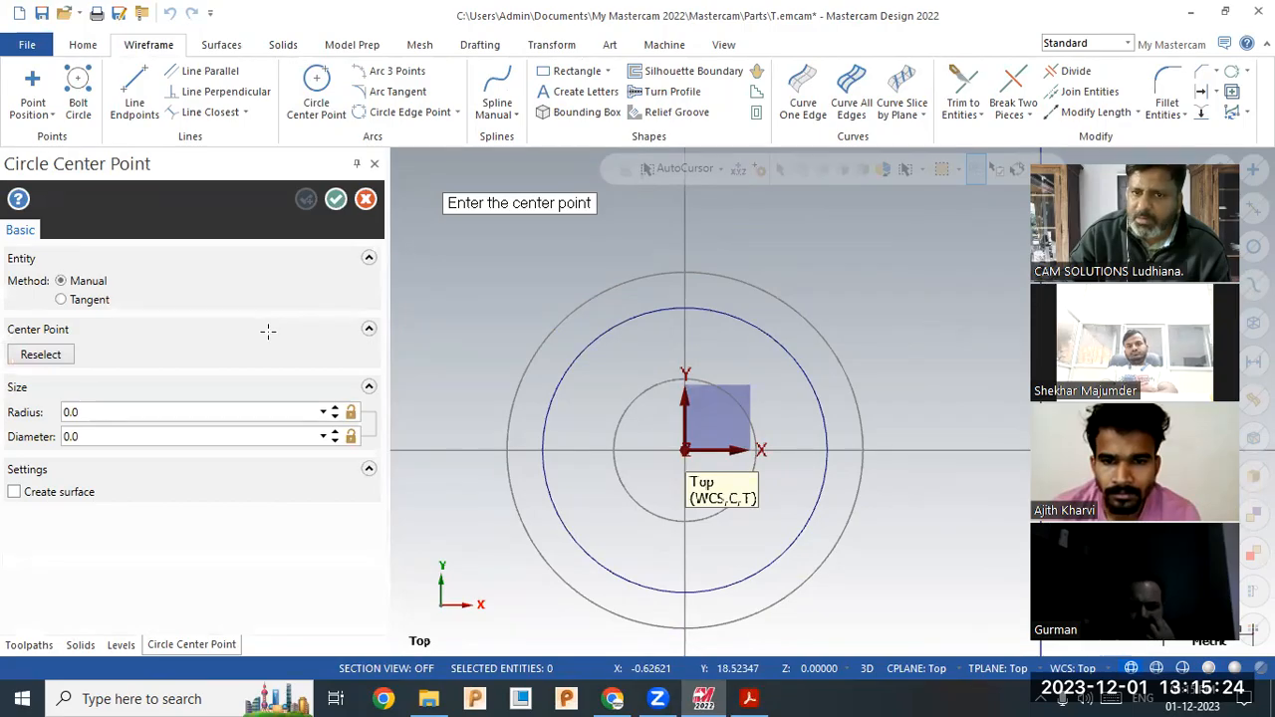
key("alt+Tab")
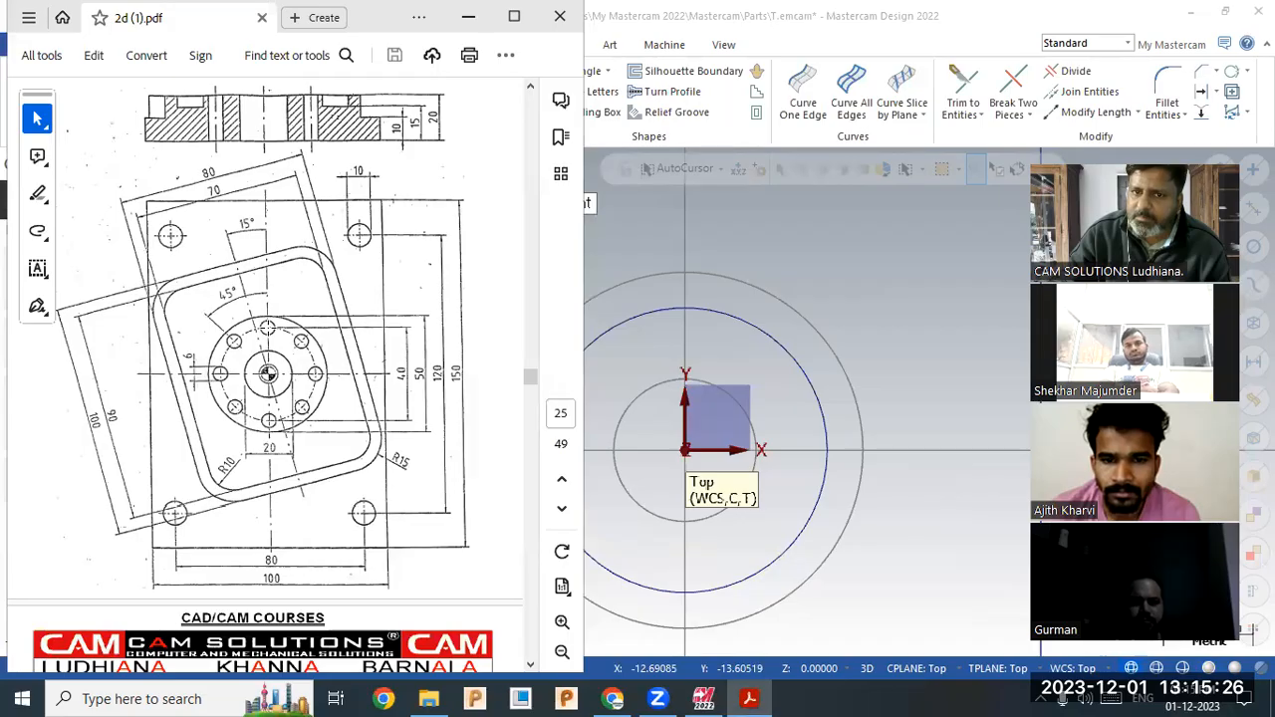
key("alt+Tab")
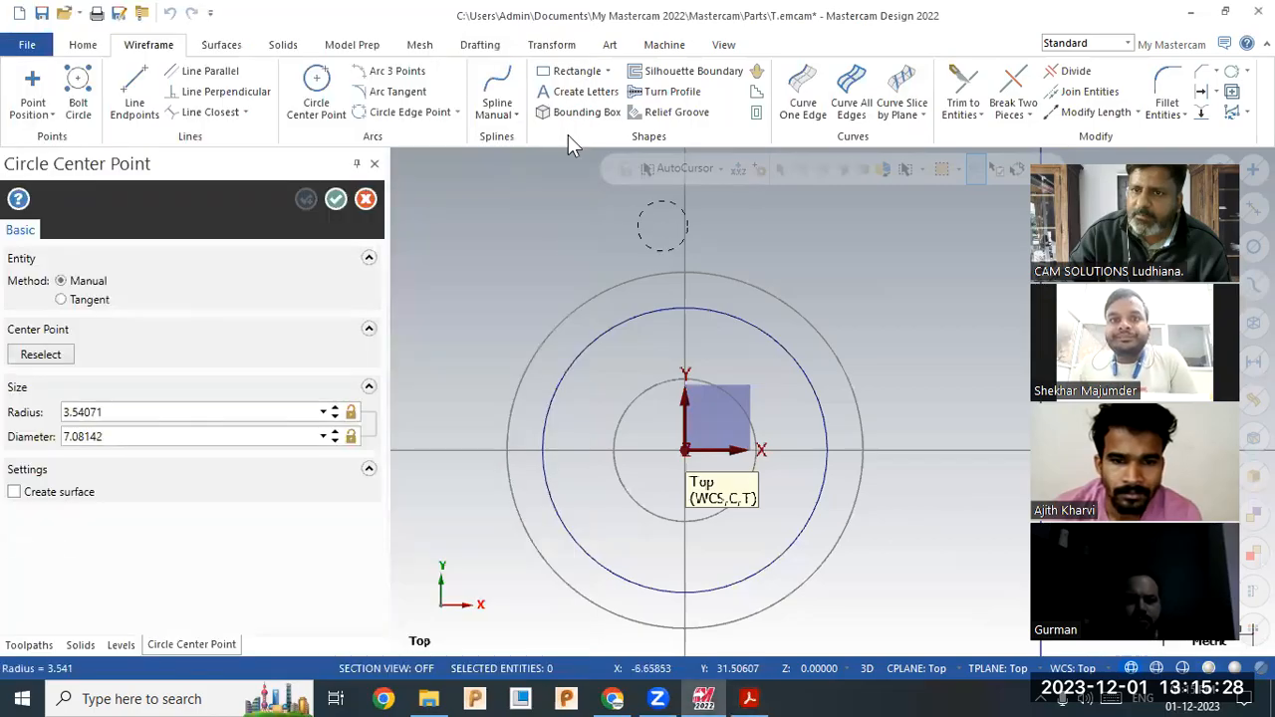
left_click(366, 200)
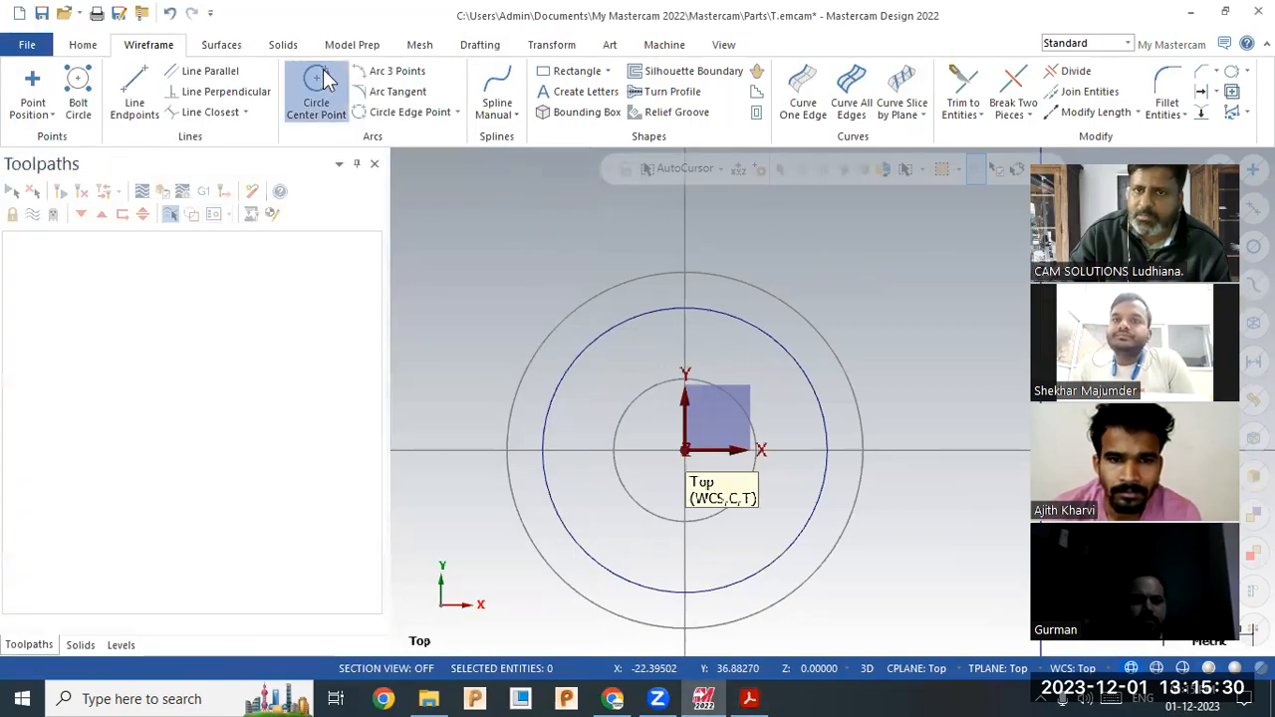
- Draw a 6 mm diameter circle centred on the upper quadrant point of the middle construction circle
left_click(315, 95)
left_click(720, 168)
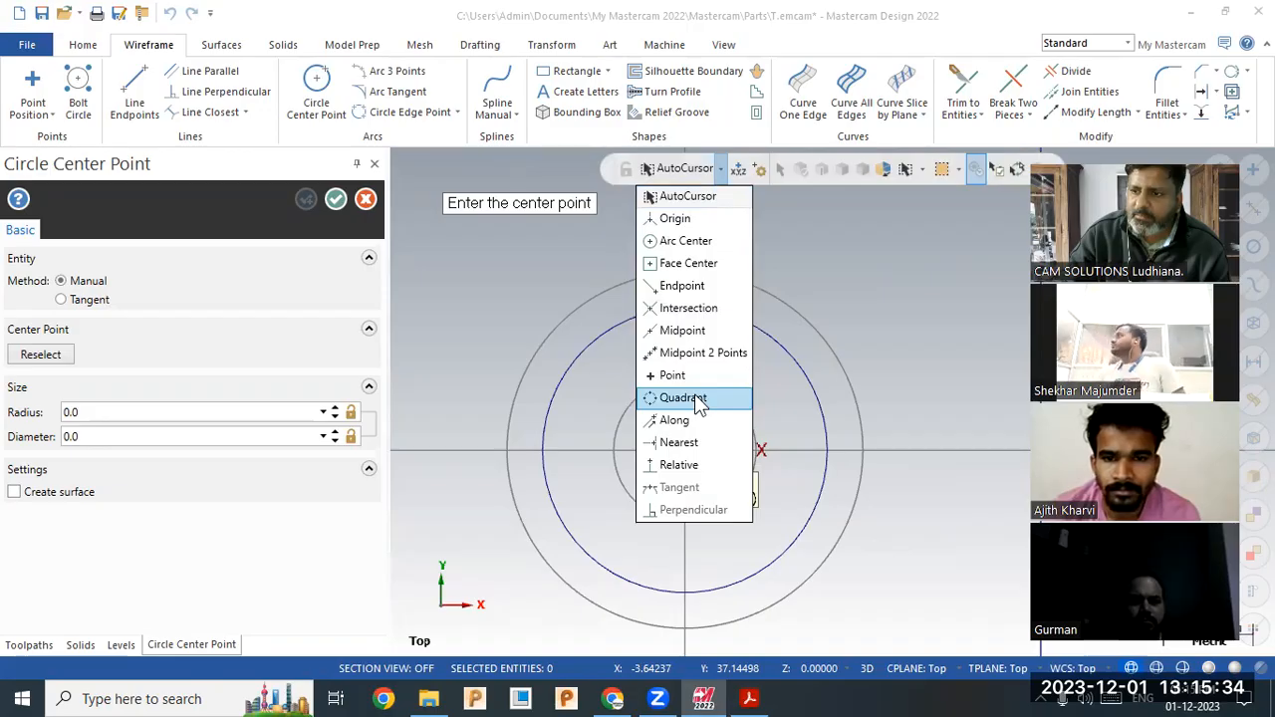
left_click(684, 398)
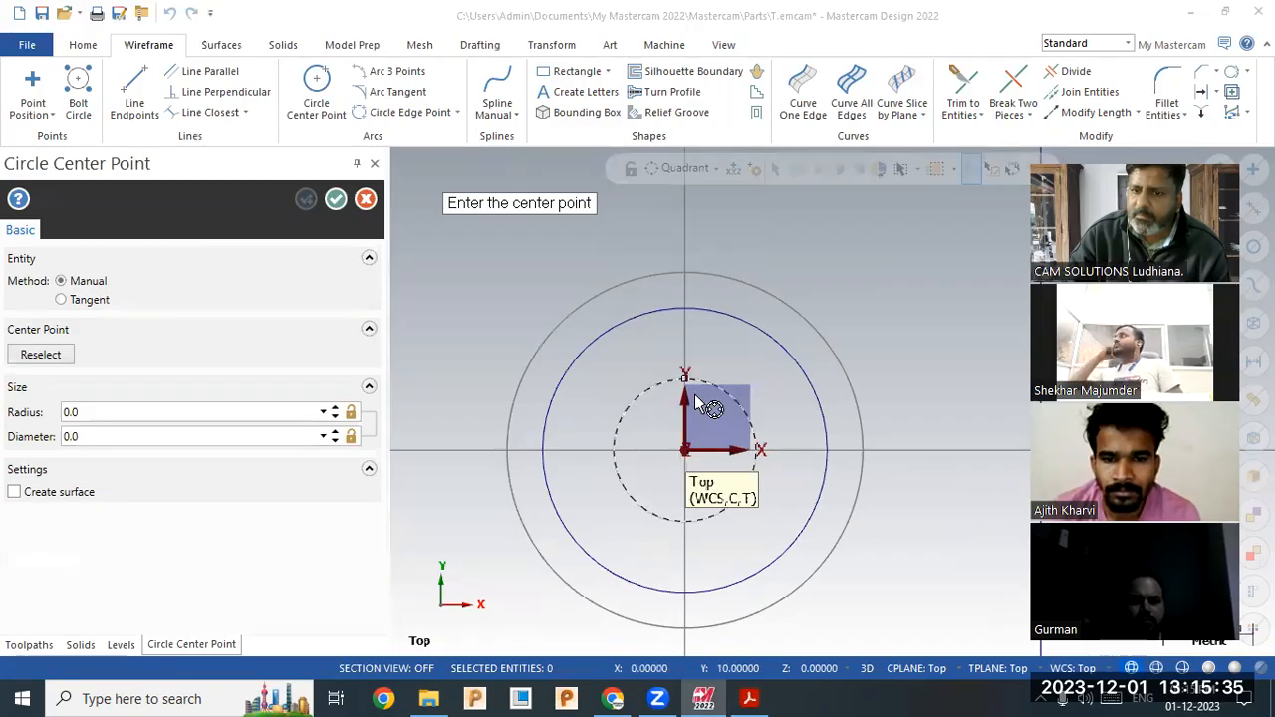
left_click(683, 310)
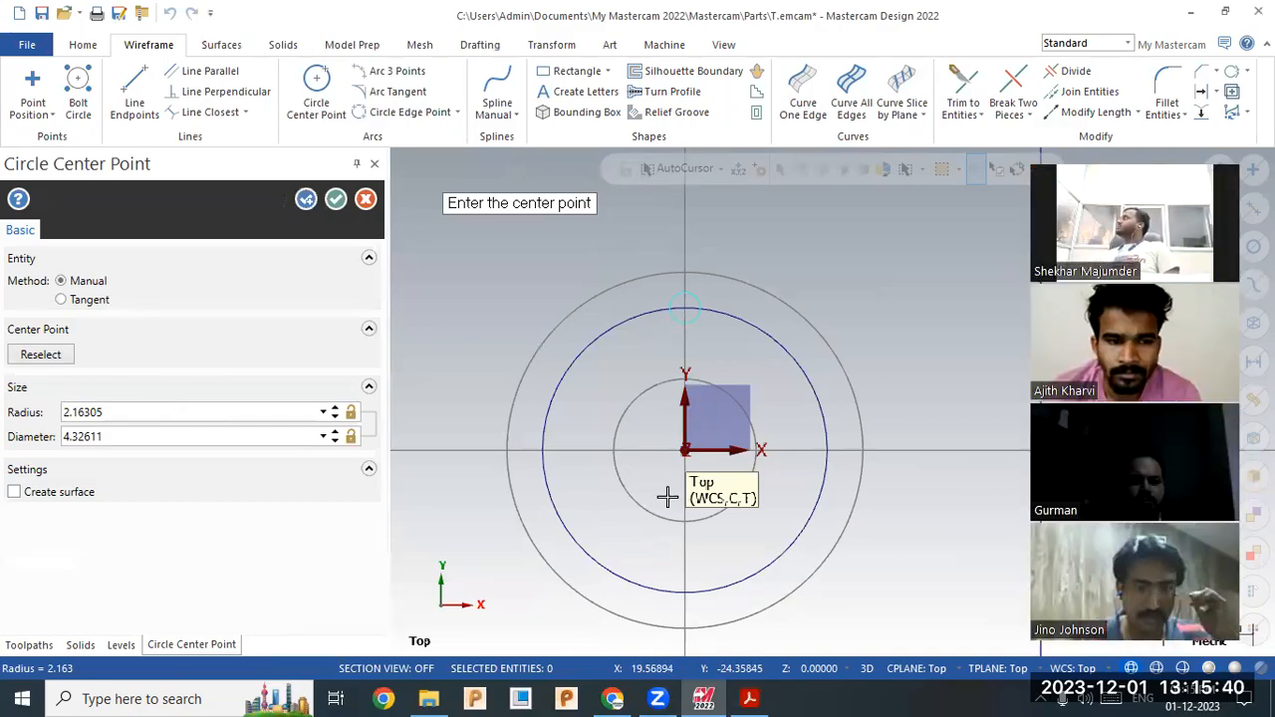
left_click(156, 436)
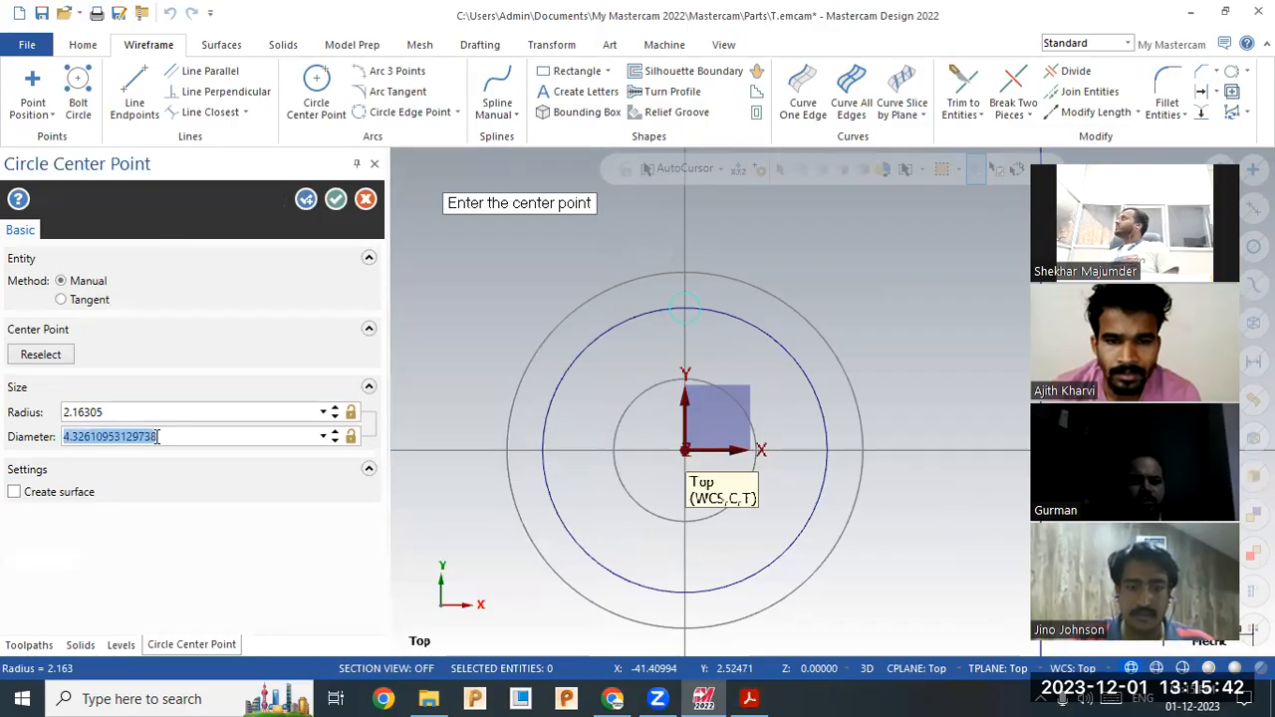
type("6")
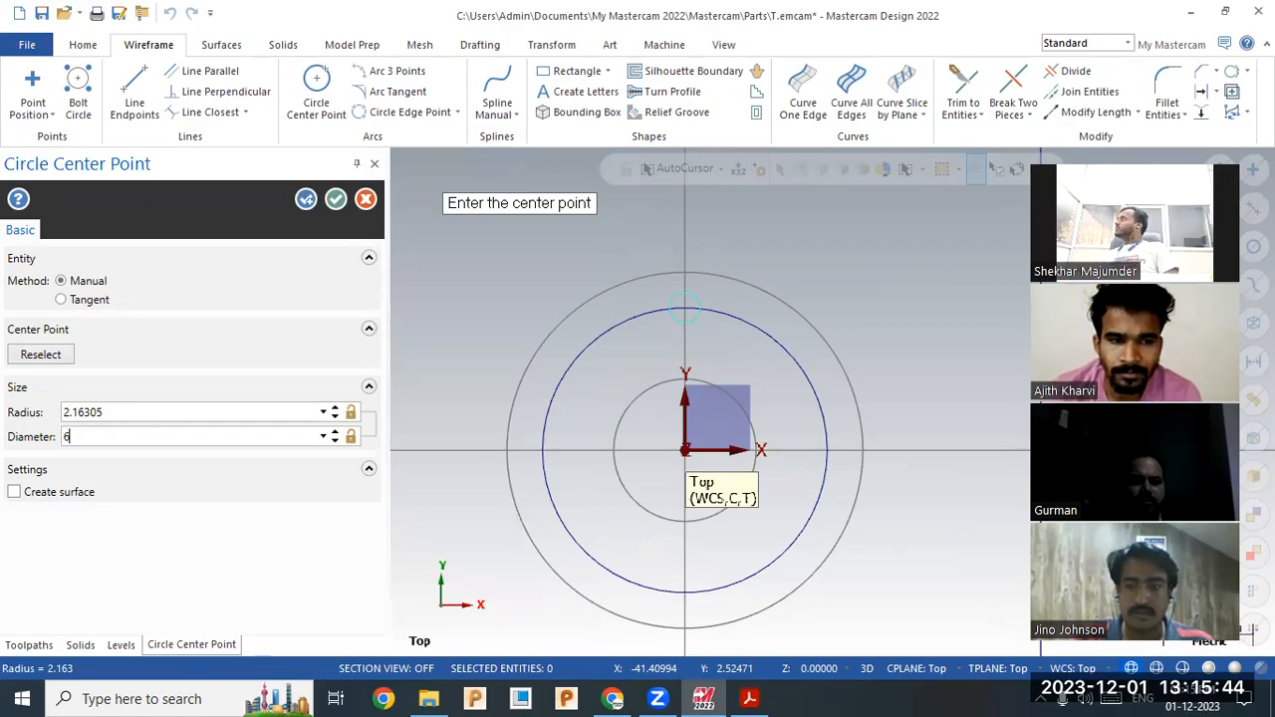
left_click(335, 199)
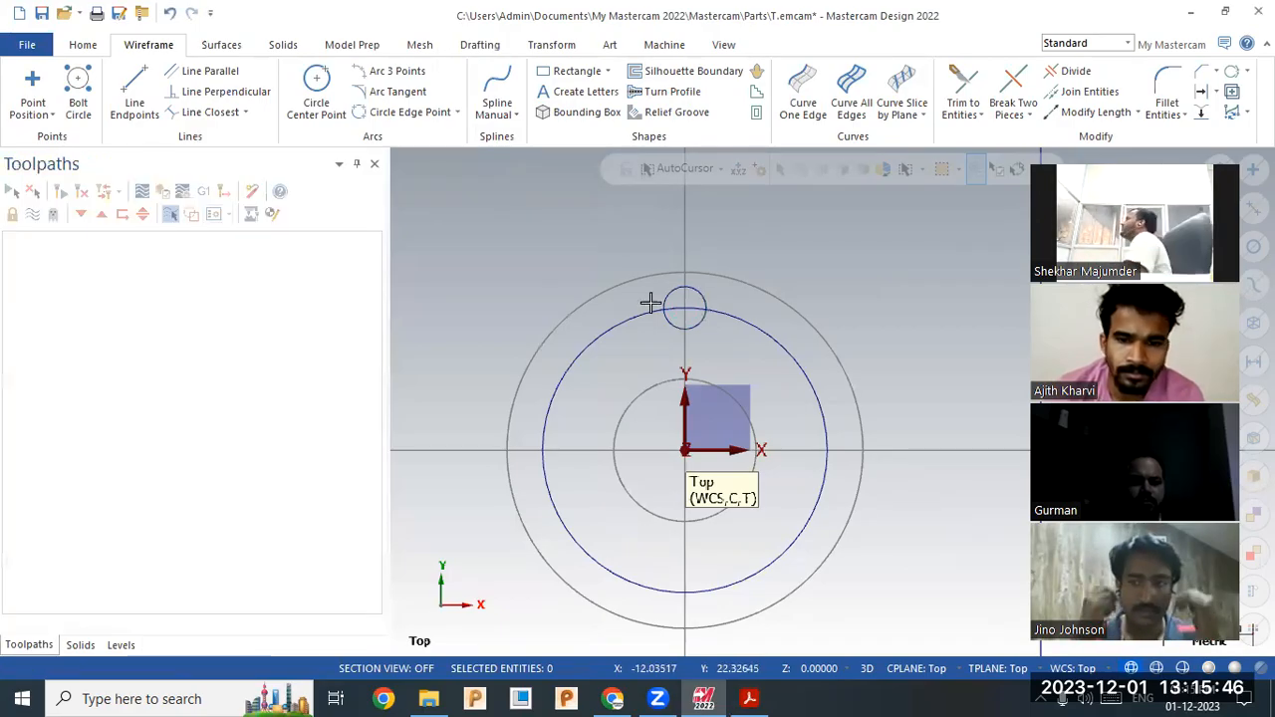
- Check the hole pattern in the PDF drawing and rotate-copy the 6 mm circle about the origin with 7 instances over a 360° total sweep
scroll(697, 250, "down", 2)
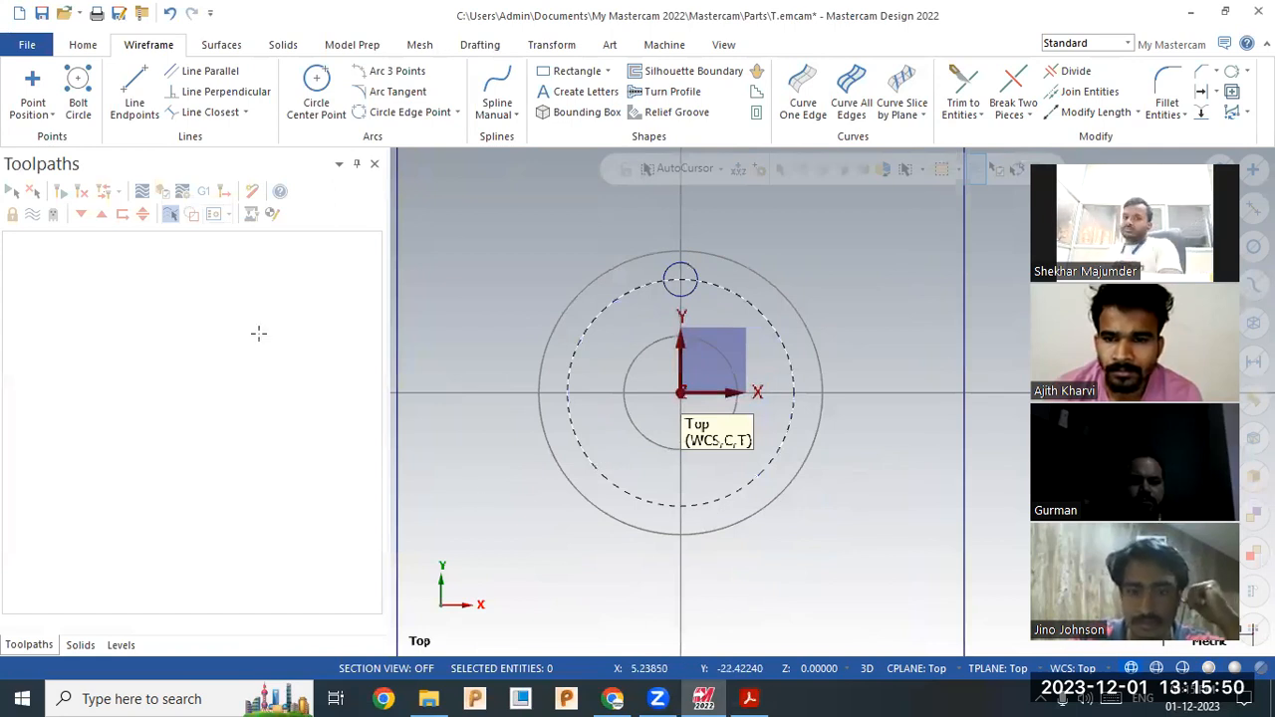
key("alt+Tab")
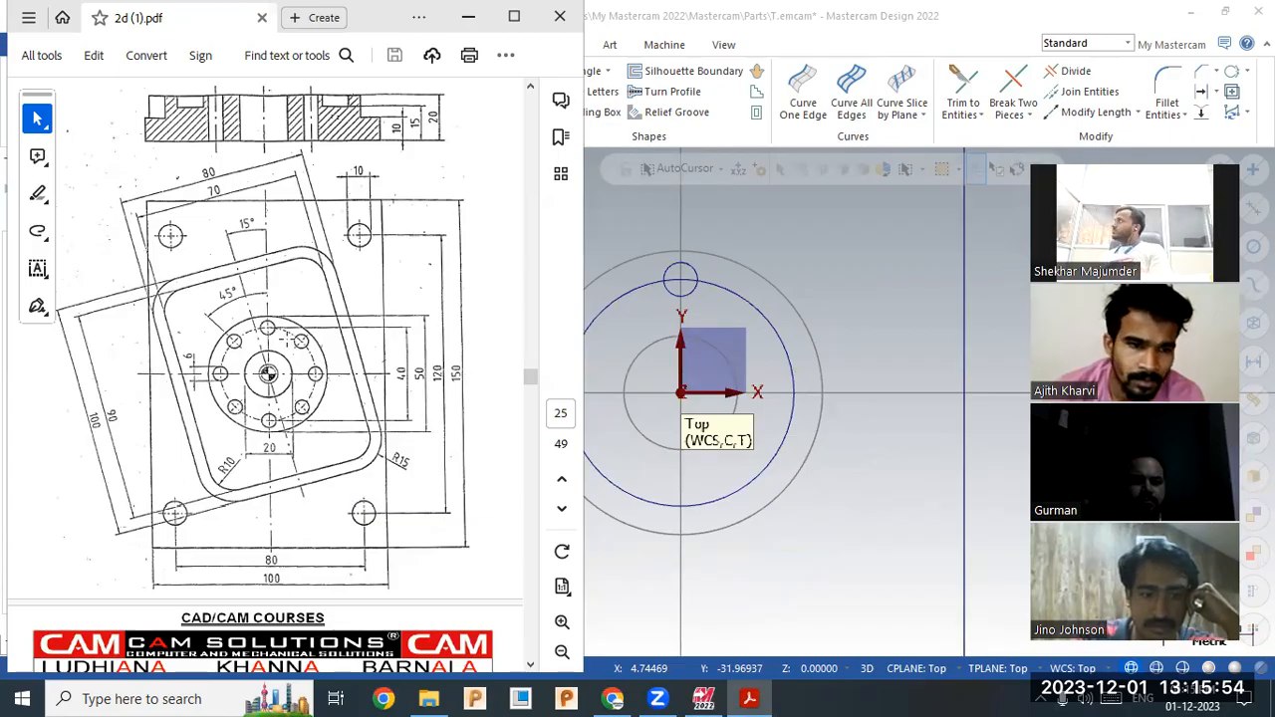
left_click(700, 213)
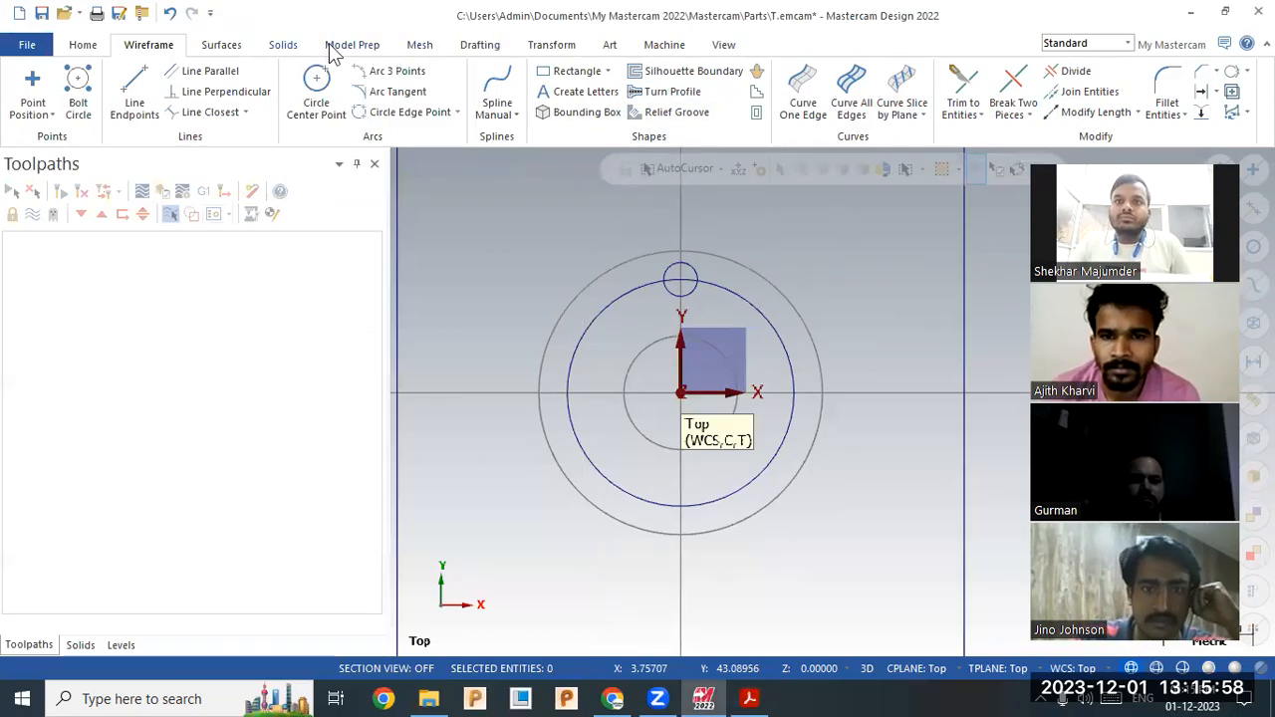
left_click(552, 44)
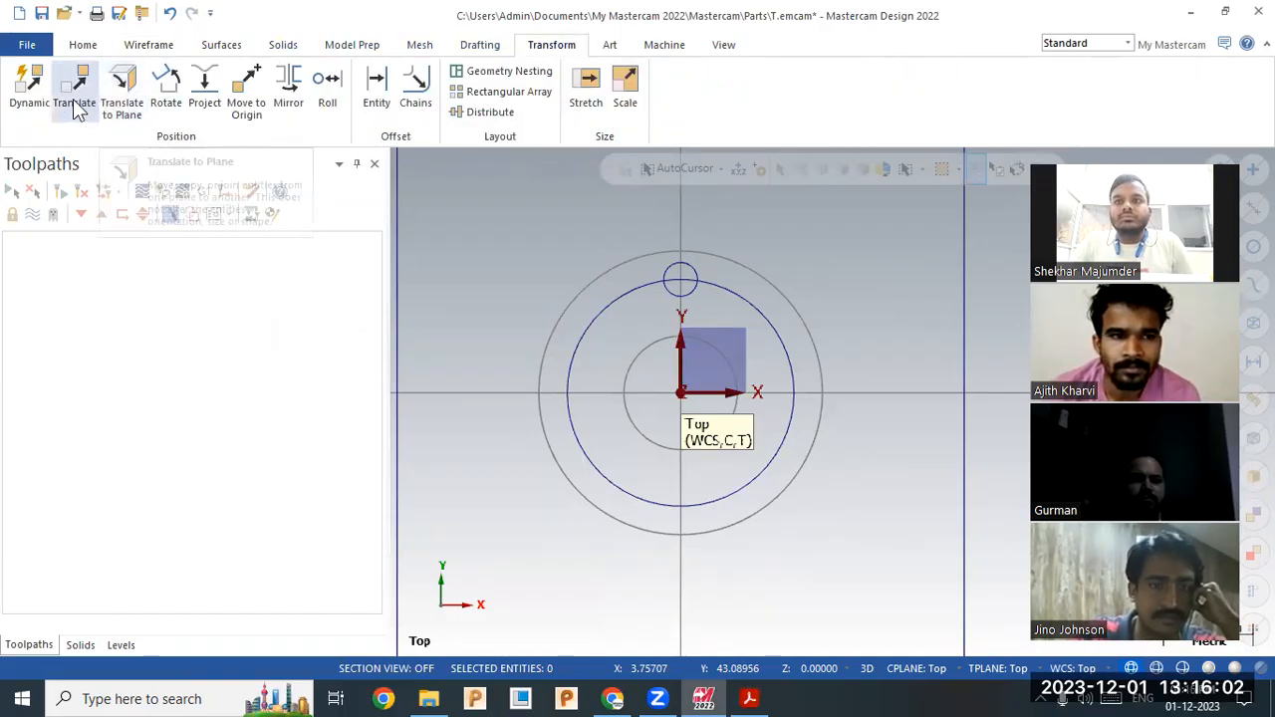
left_click(169, 96)
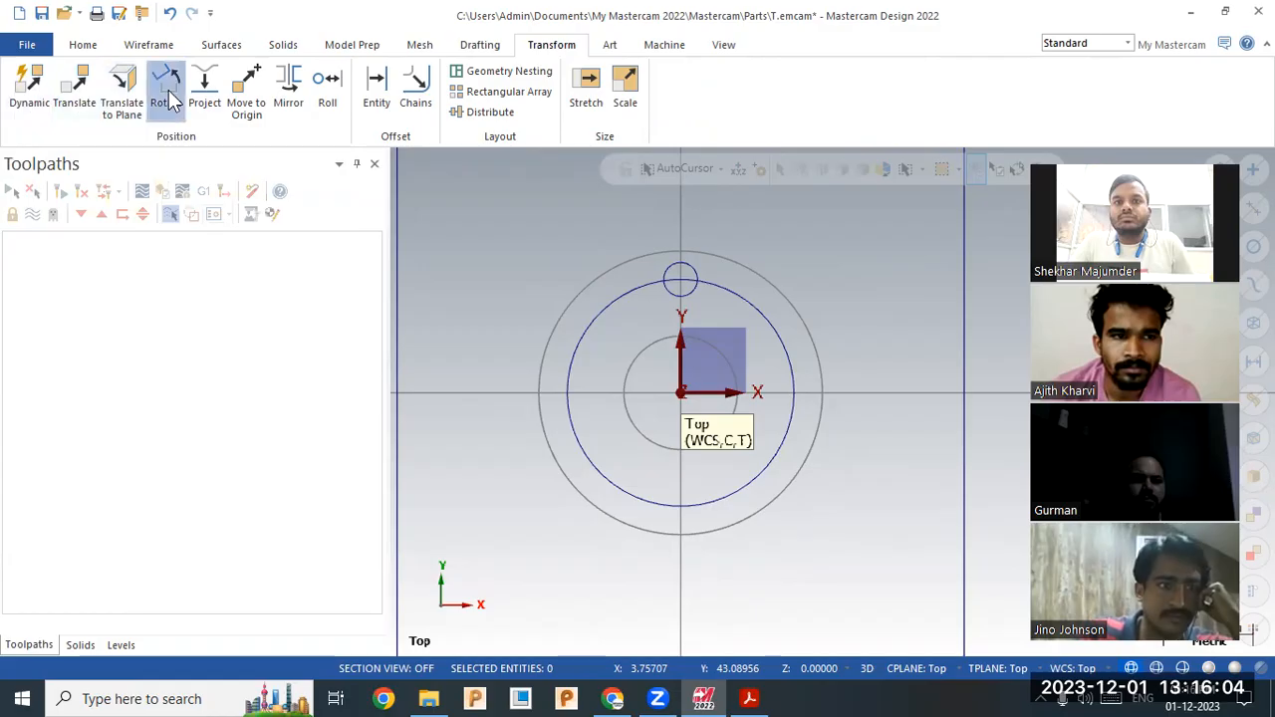
left_click(680, 296)
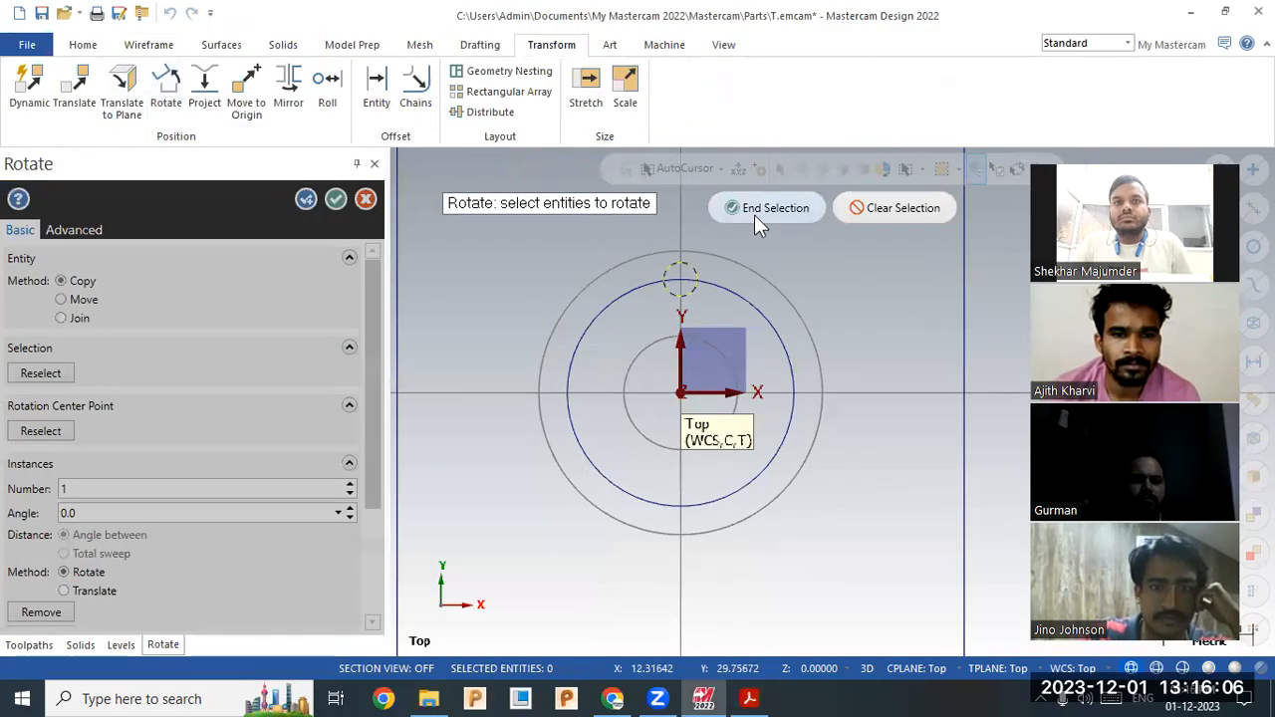
left_click(766, 207)
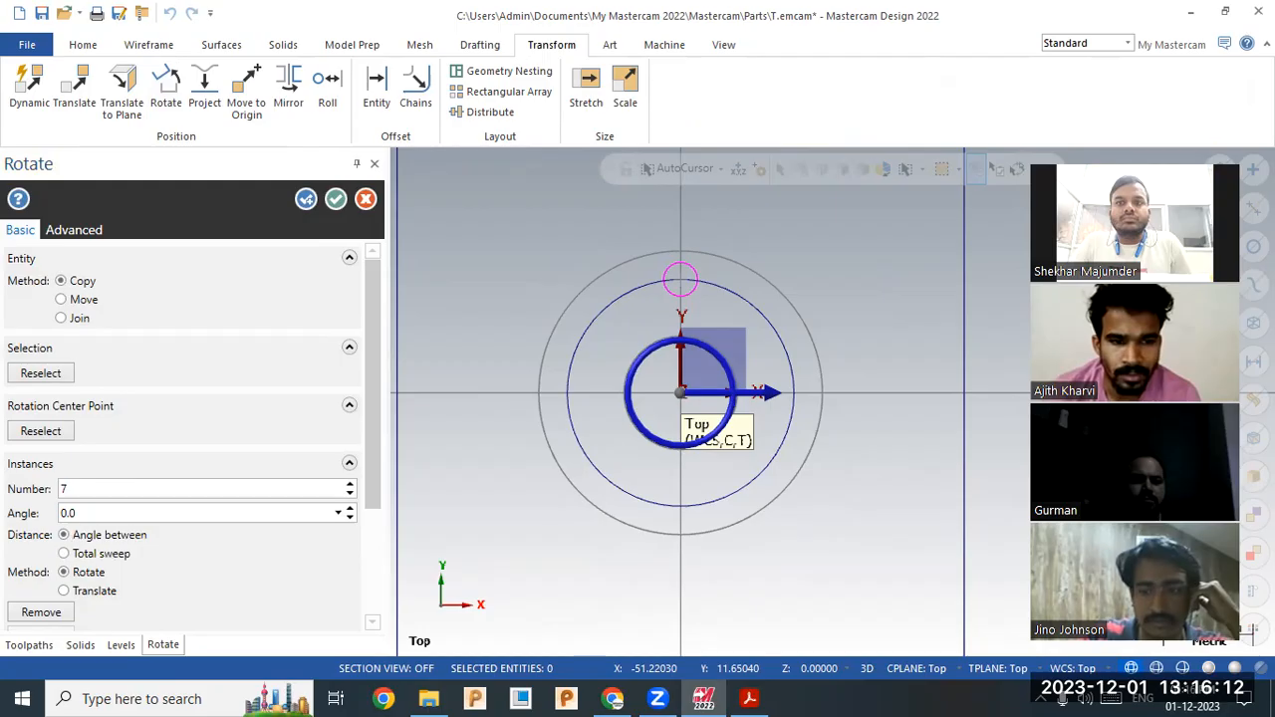
left_click(64, 554)
left_click(101, 514)
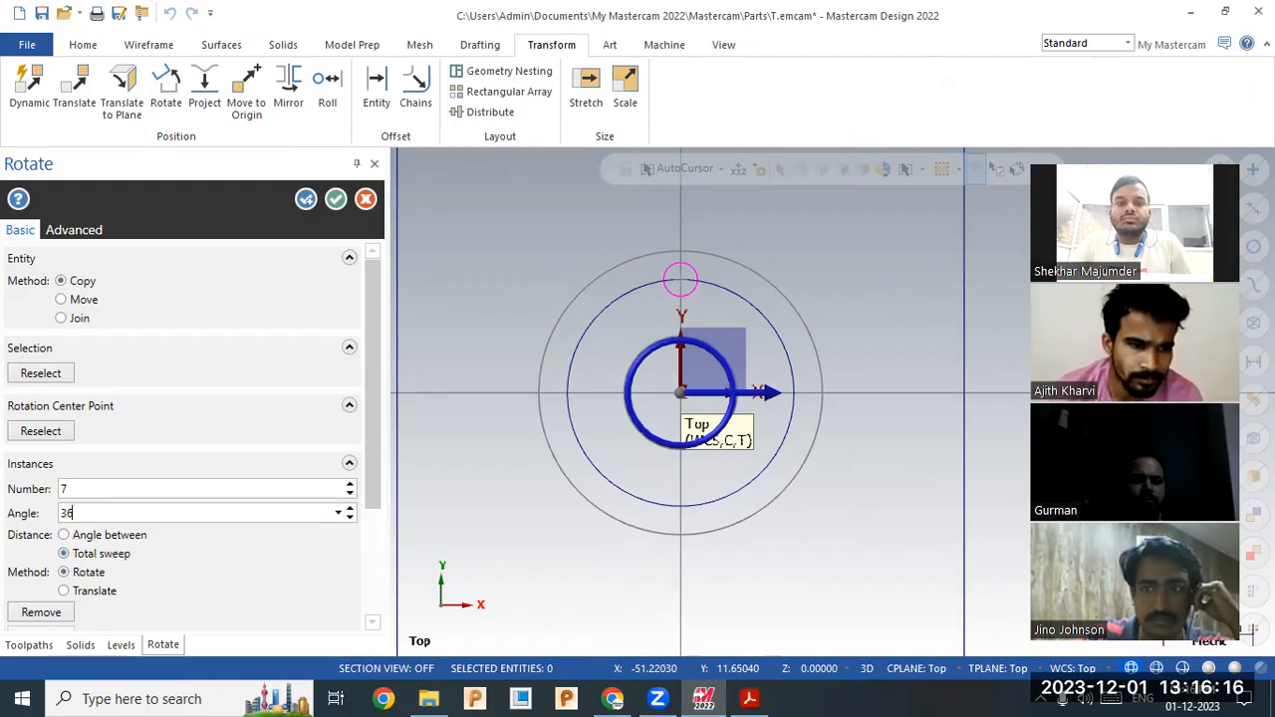
key("Return")
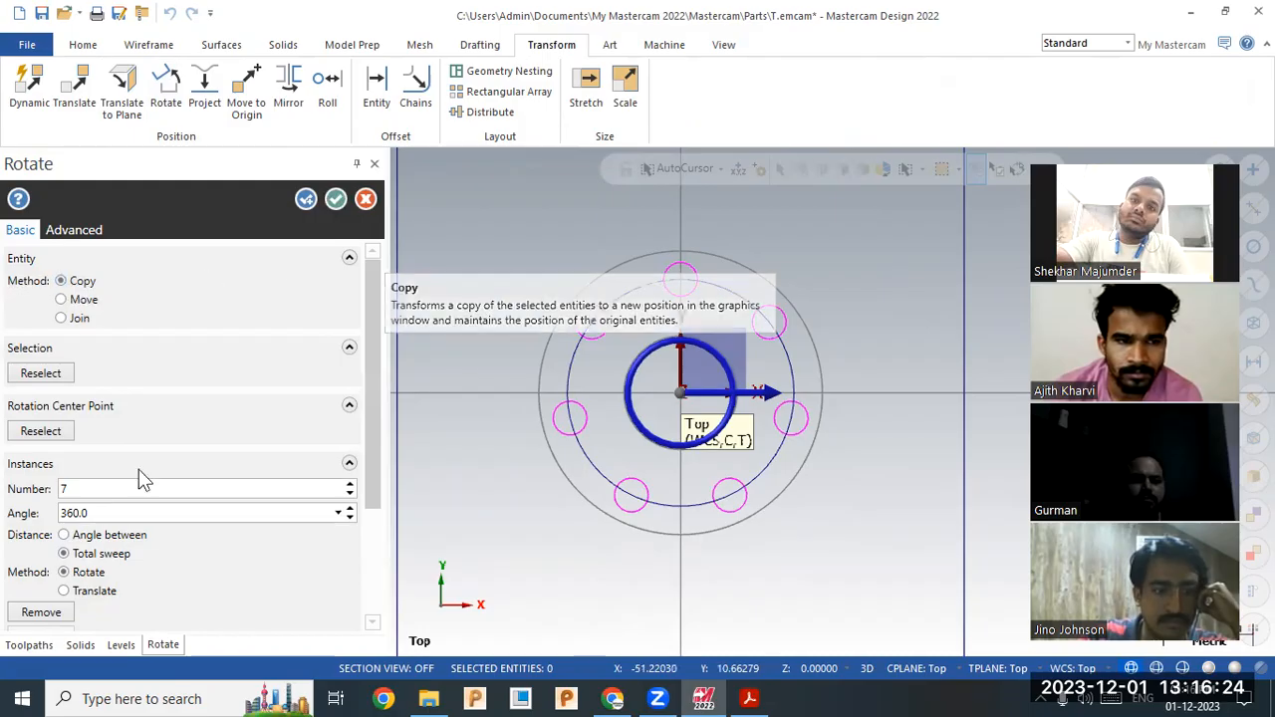
left_click(336, 200)
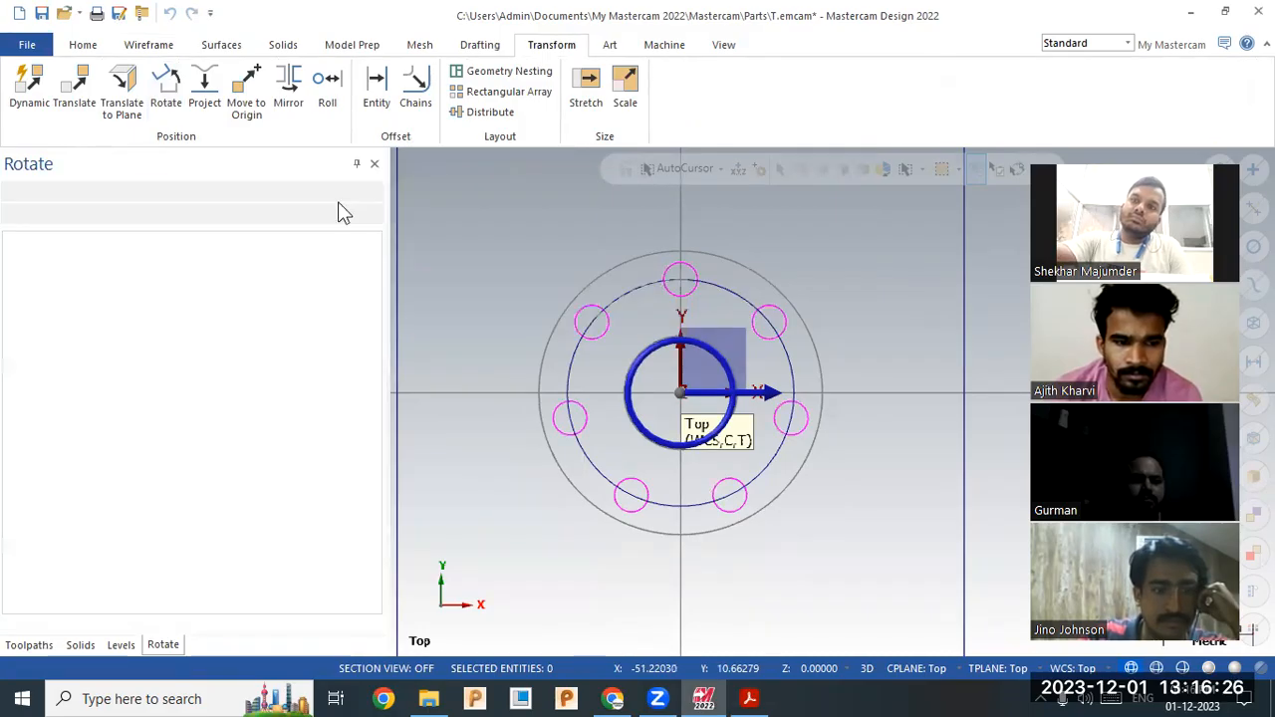
- Select all the 6 mm circles around the ring as chains for a solid extrusion
middle_click_drag(499, 504, 544, 456)
scroll(613, 290, "down", 3)
middle_click_drag(571, 503, 678, 388)
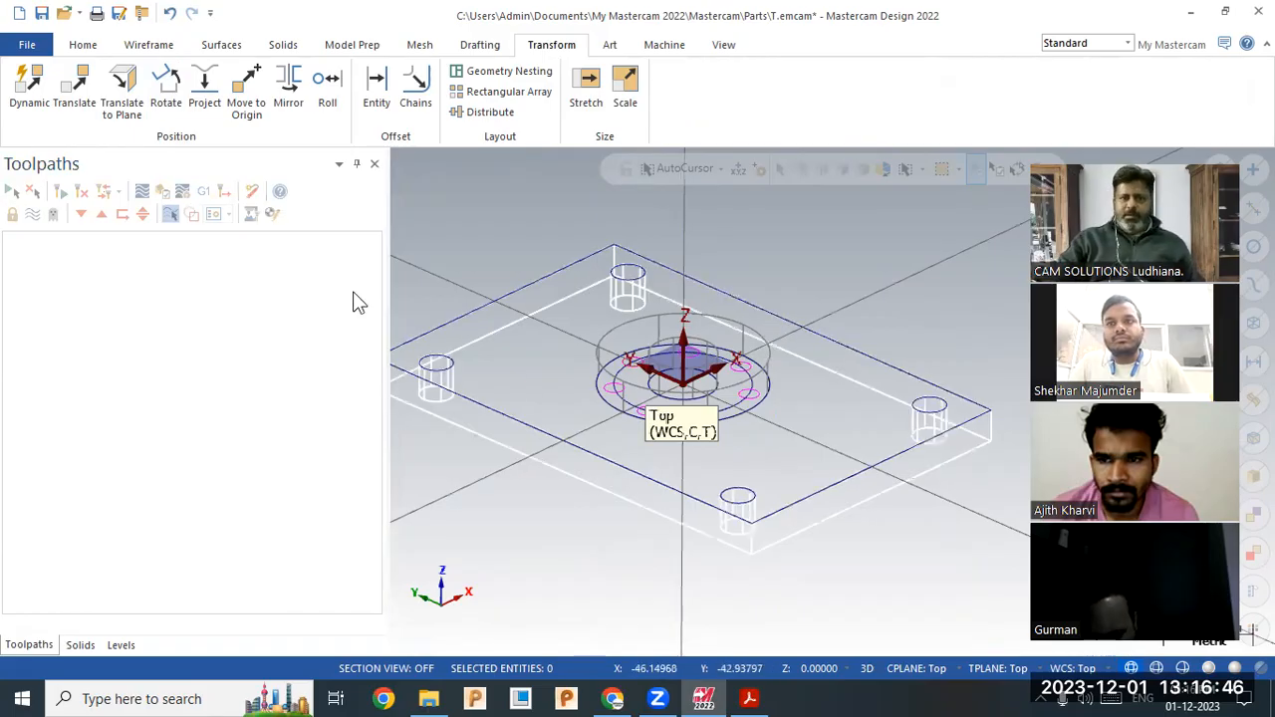
left_click(280, 46)
left_click(174, 87)
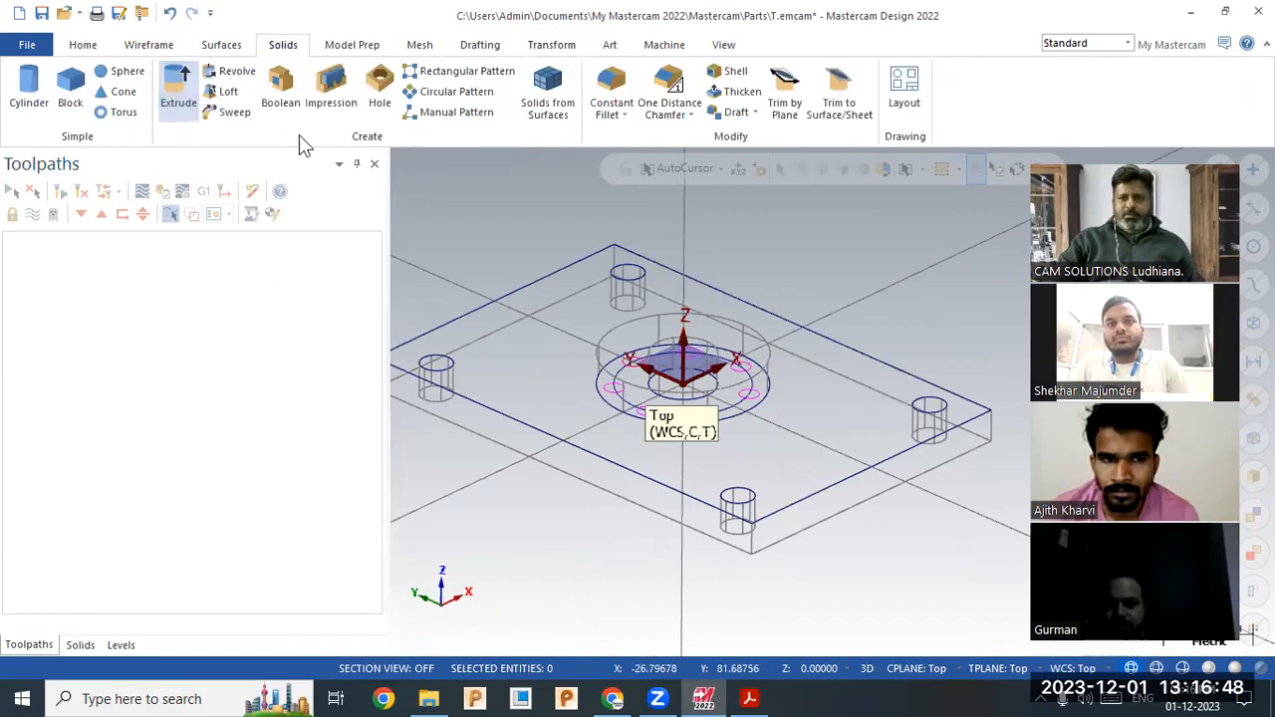
scroll(685, 351, "up", 2)
scroll(685, 352, "up", 2)
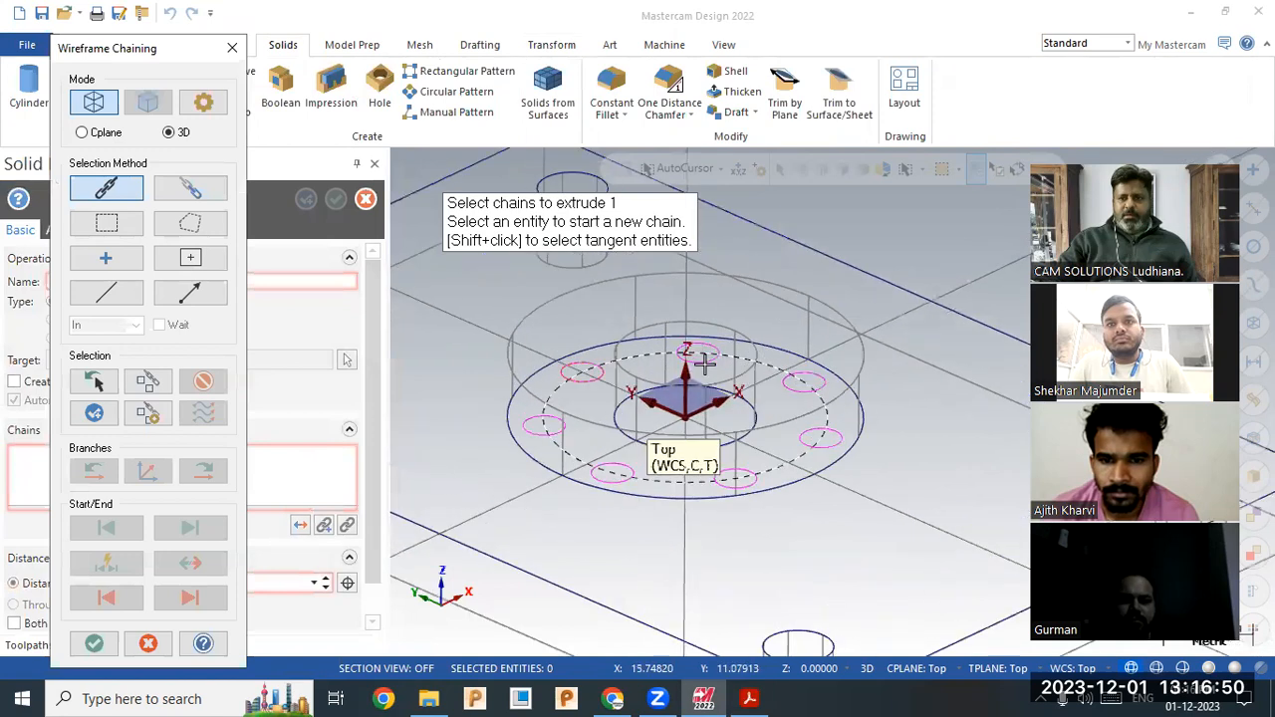
left_click(702, 364)
left_click(792, 389)
left_click(806, 435)
left_click(746, 472)
left_click(623, 468)
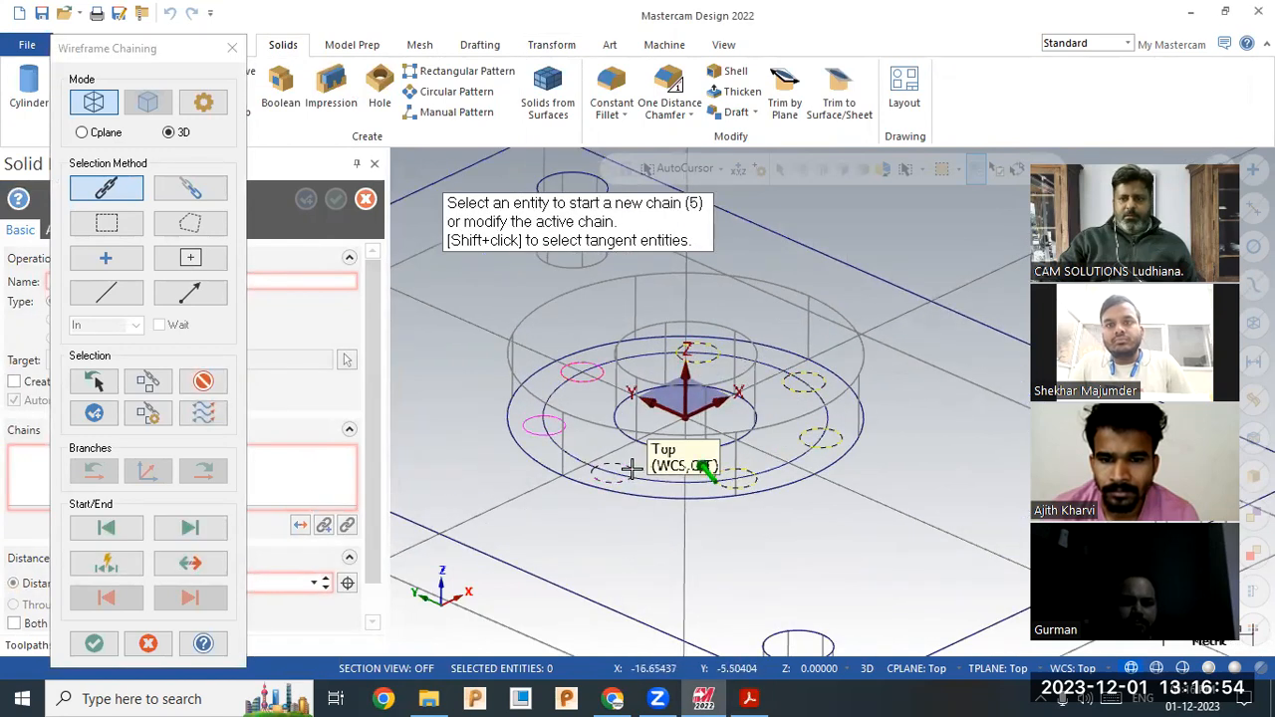
left_click(560, 422)
left_click(584, 379)
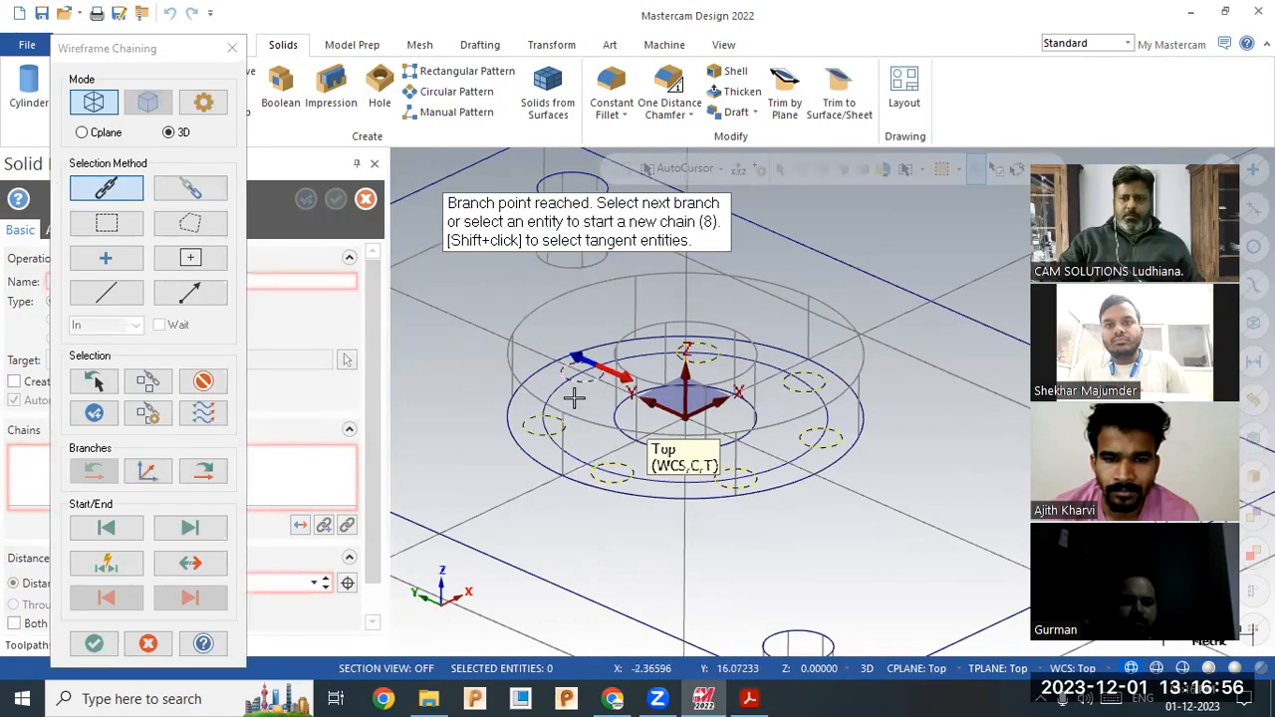
left_click(94, 643)
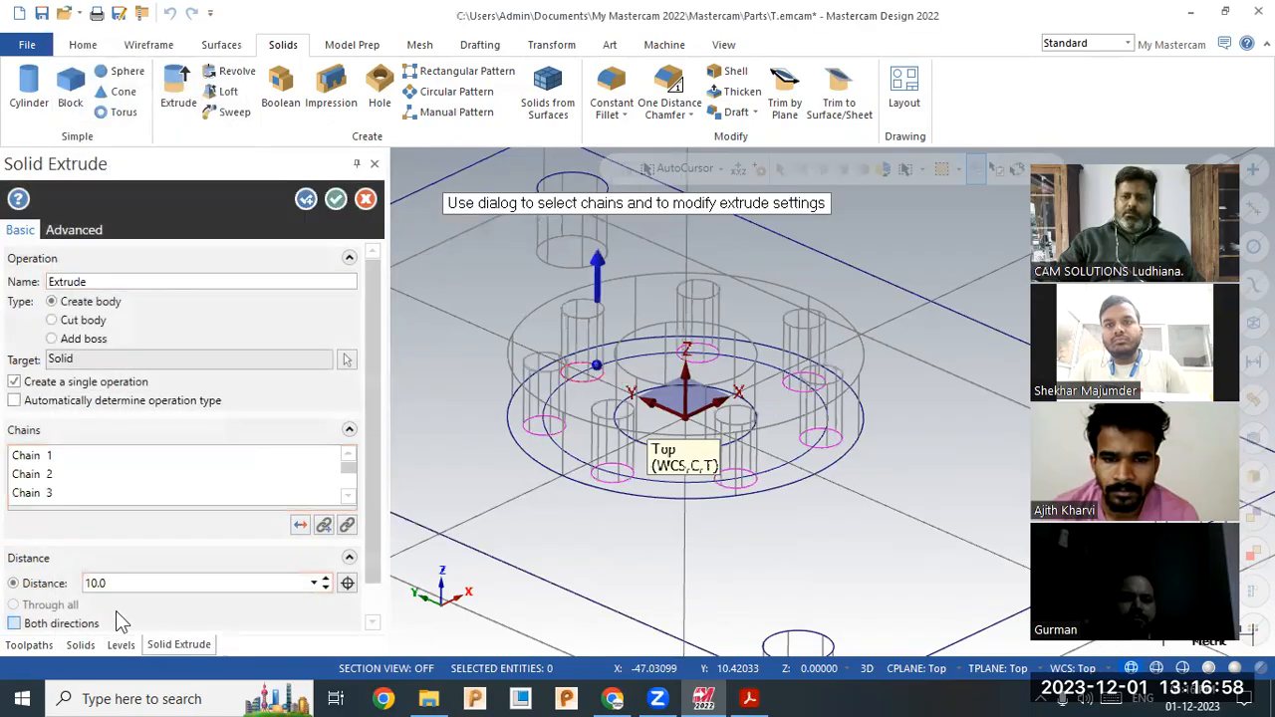
- Try to cut the 6 mm holes through all in both directions, inspect the shaded model and abandon the extrusion
scroll(754, 239, "down", 4)
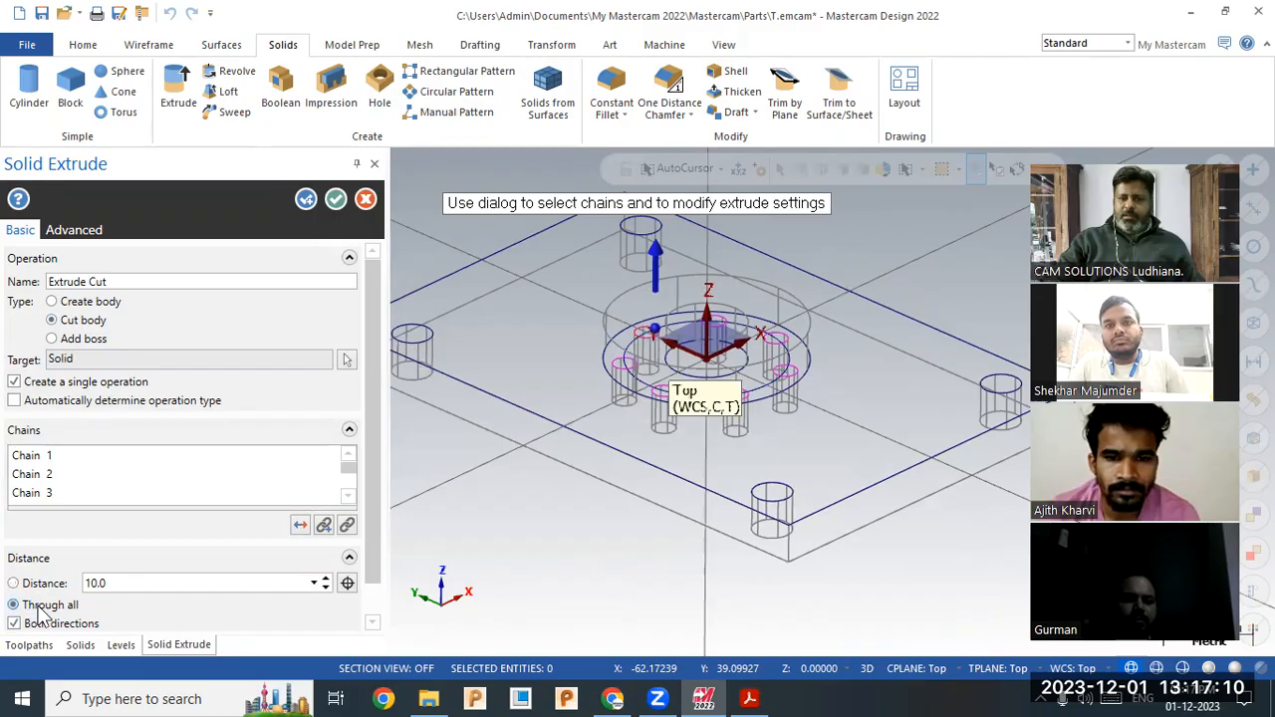
scroll(365, 403, "down", 2)
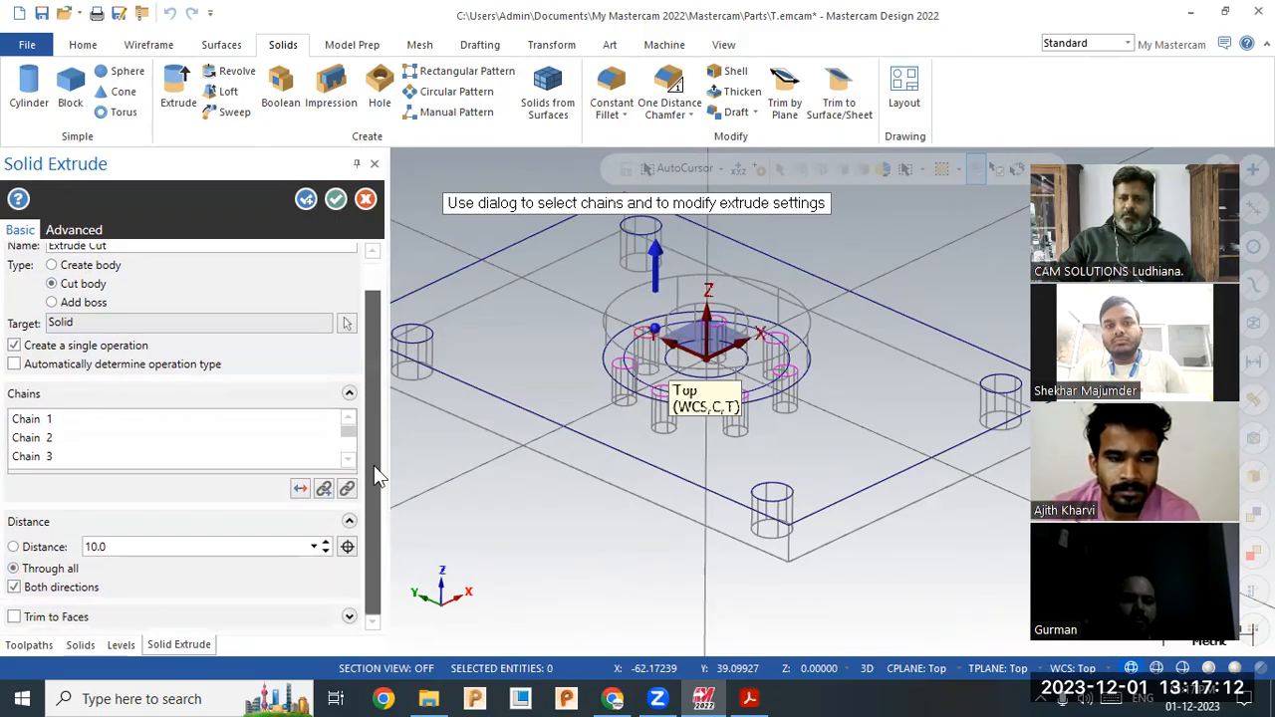
scroll(372, 427, "up", 2)
scroll(373, 398, "down", 2)
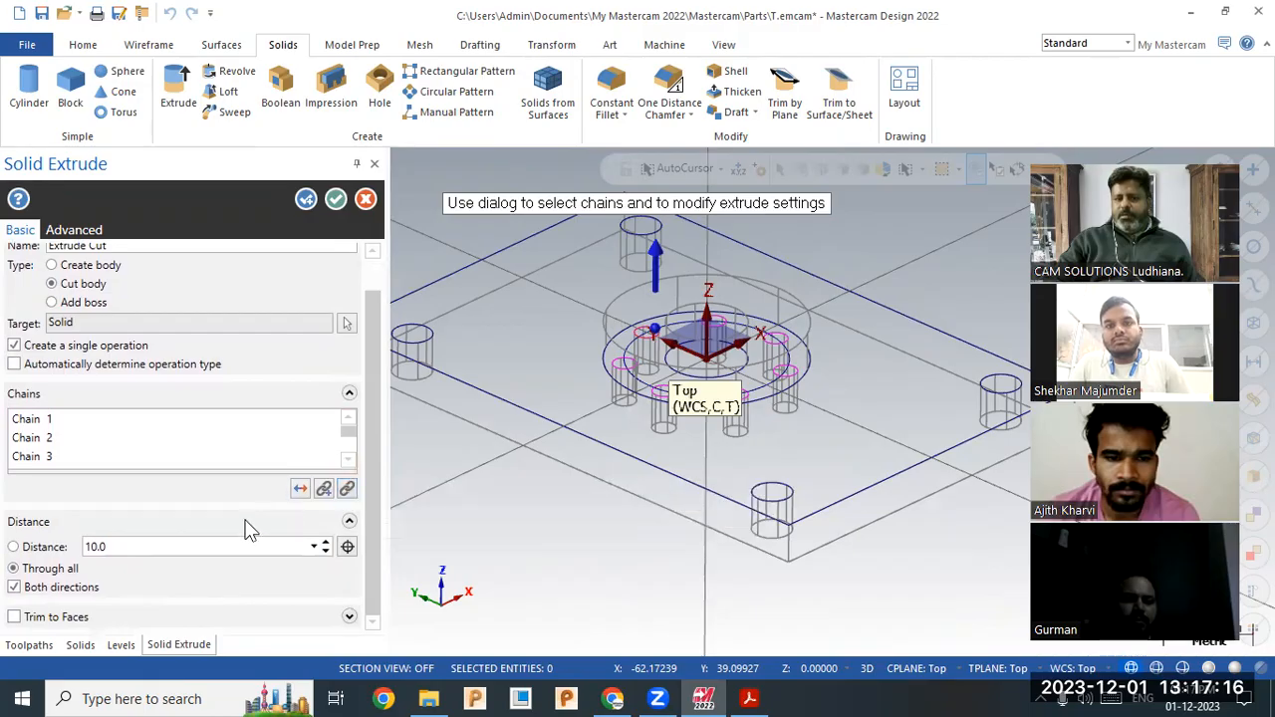
left_click(1203, 669)
middle_click_drag(556, 506, 626, 434)
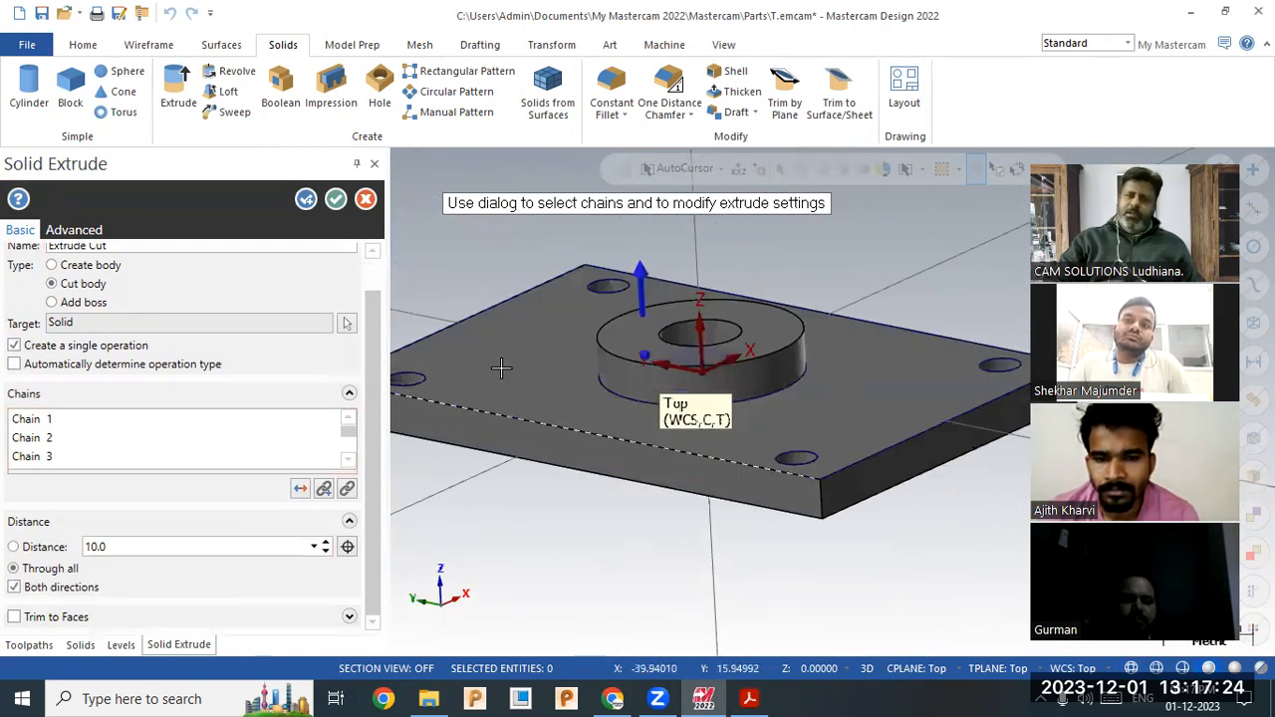
left_click(365, 201)
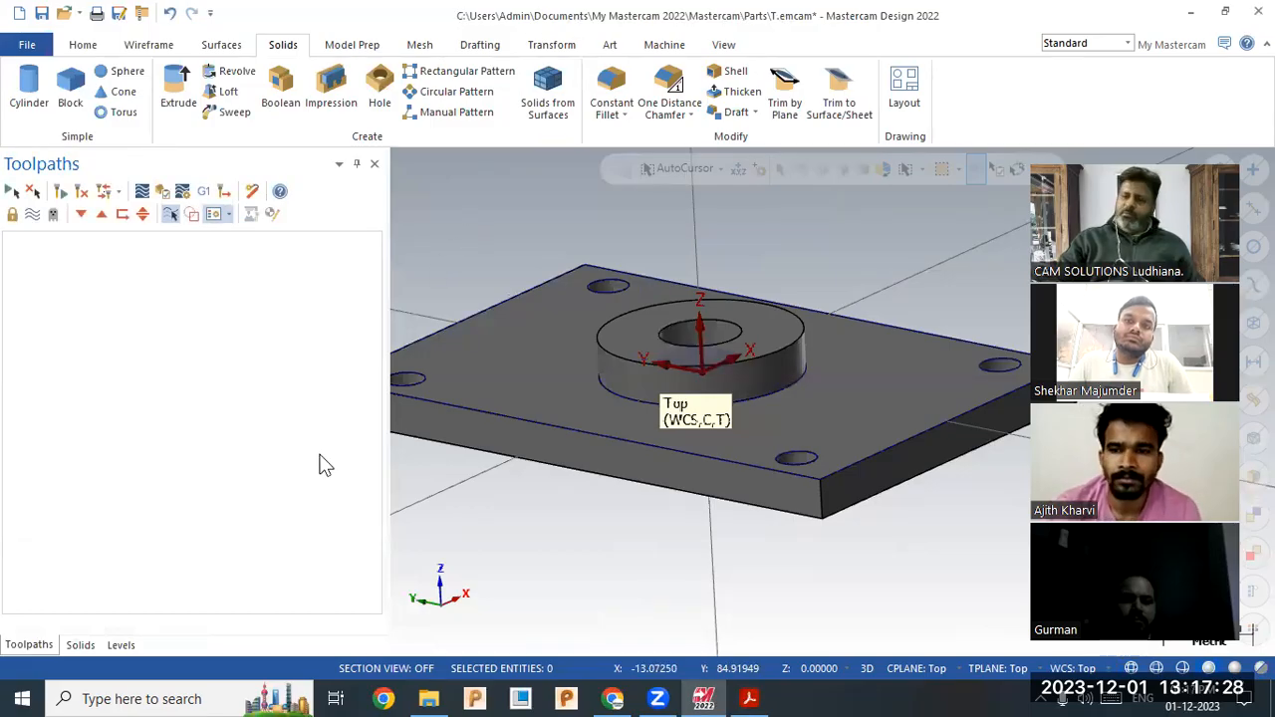
- Join the plate to the central ring with a Boolean Add, using the ring as target and the plate as tool body
left_click(283, 90)
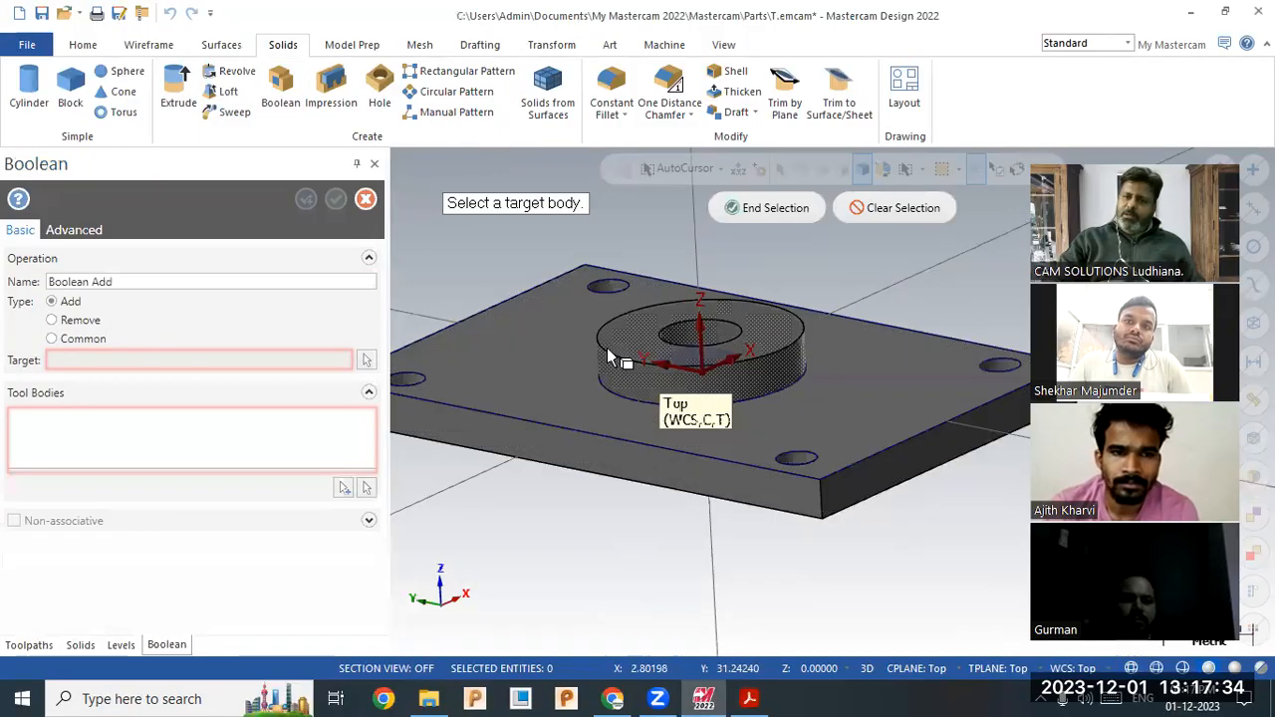
left_click(610, 359)
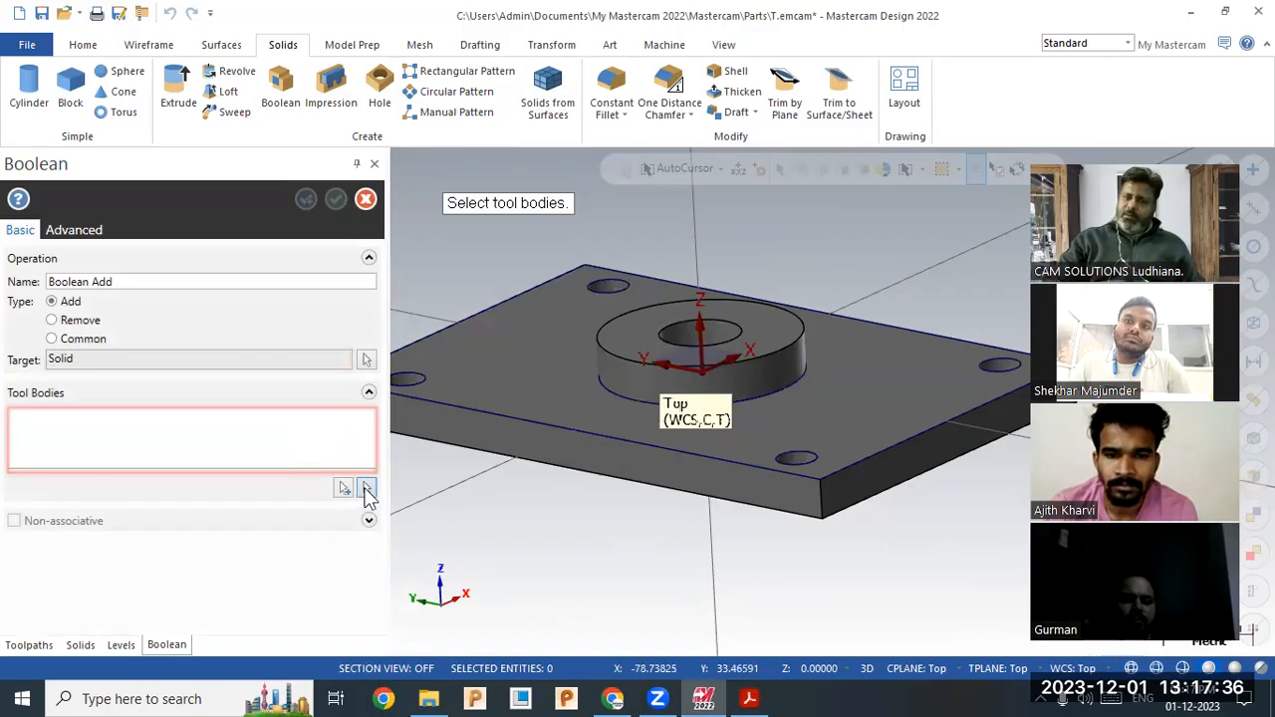
left_click(366, 488)
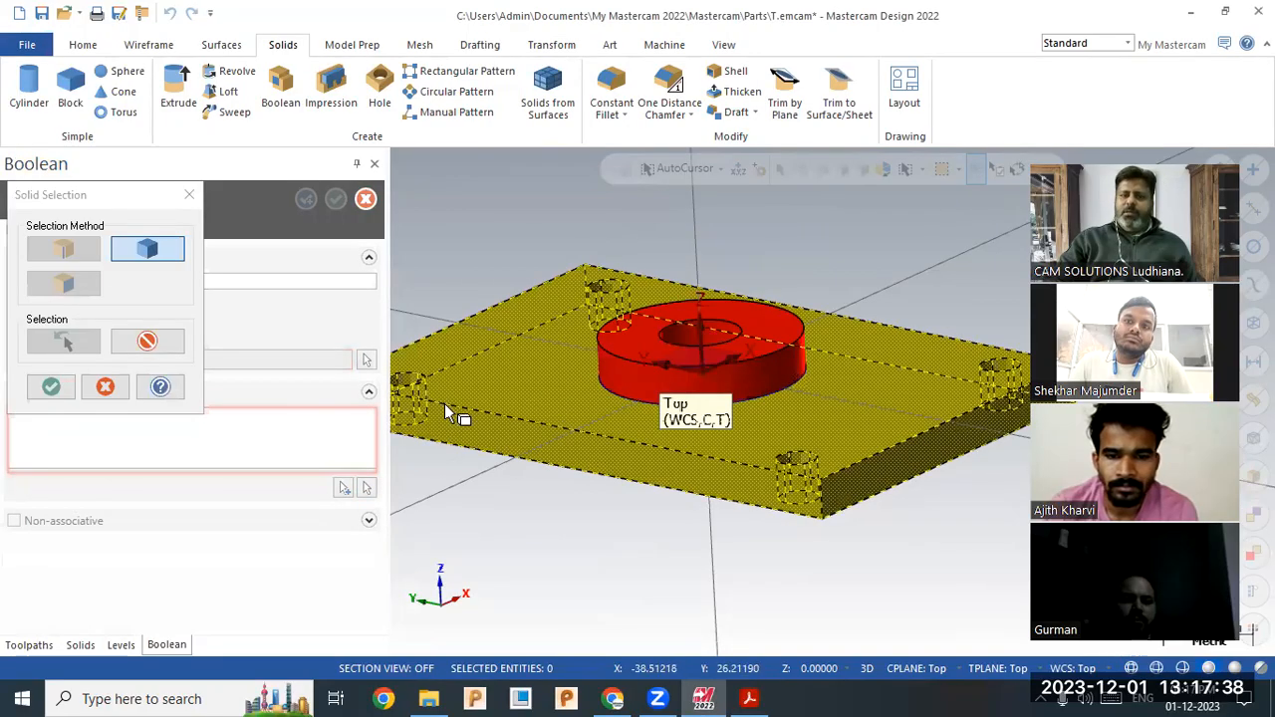
left_click(51, 388)
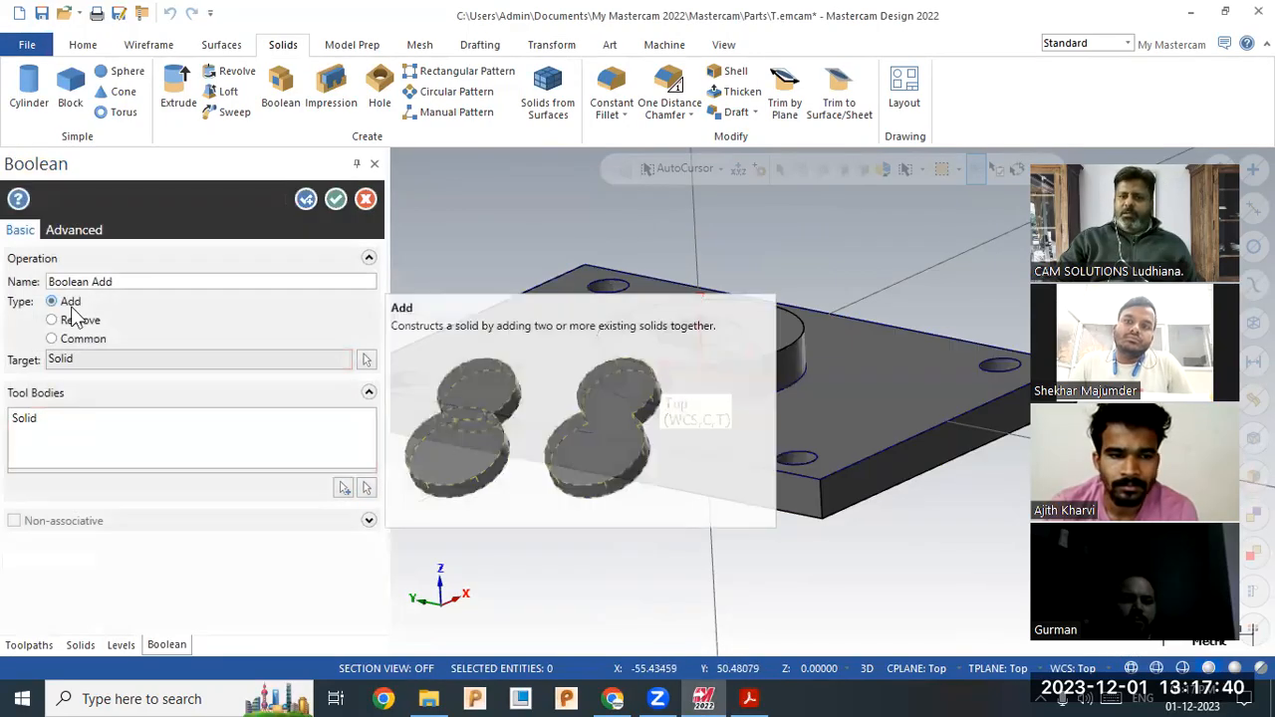
left_click(336, 198)
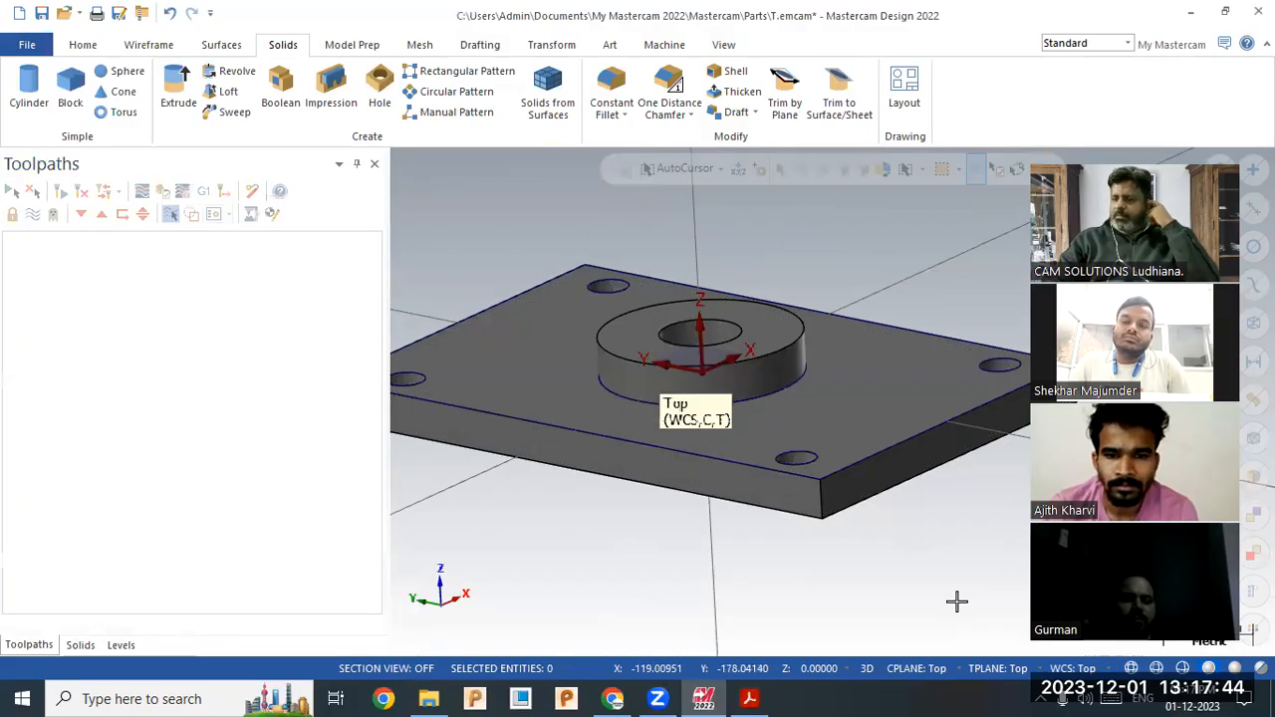
- Display the model in wireframe
left_click(1130, 669)
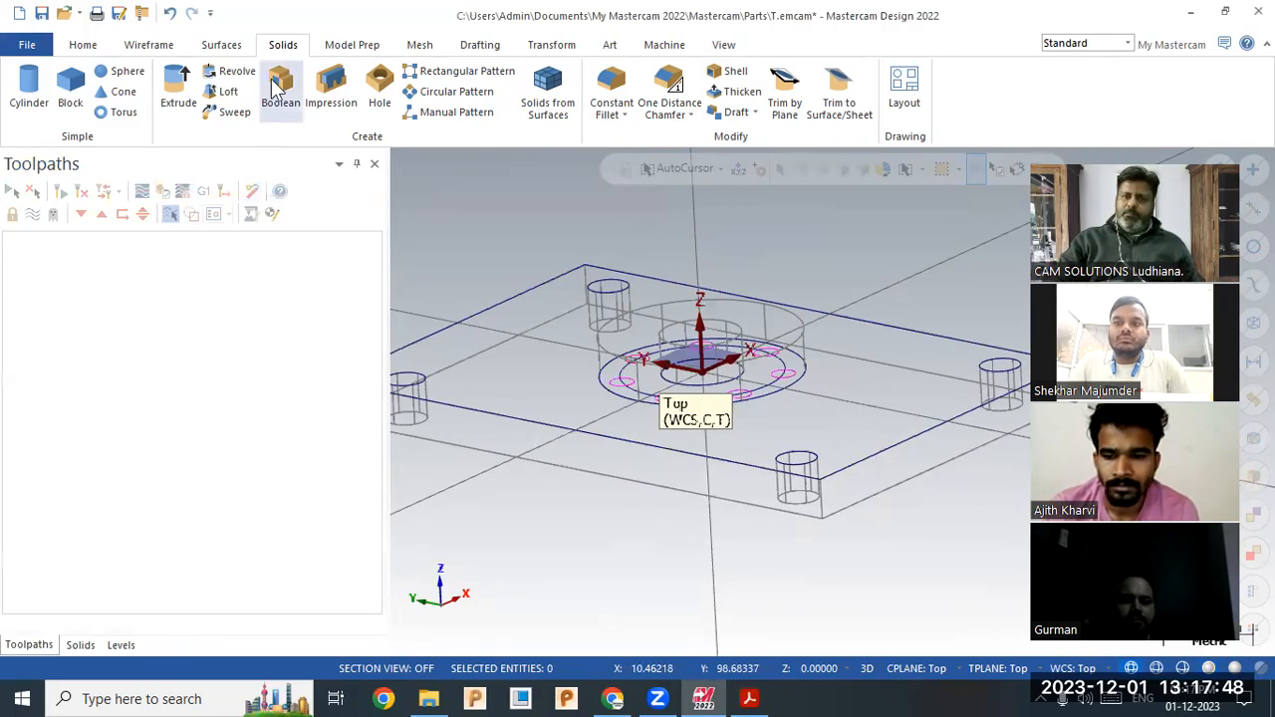
left_click(178, 89)
middle_click_drag(696, 317, 709, 356)
scroll(715, 353, "up", 1)
left_click(765, 375)
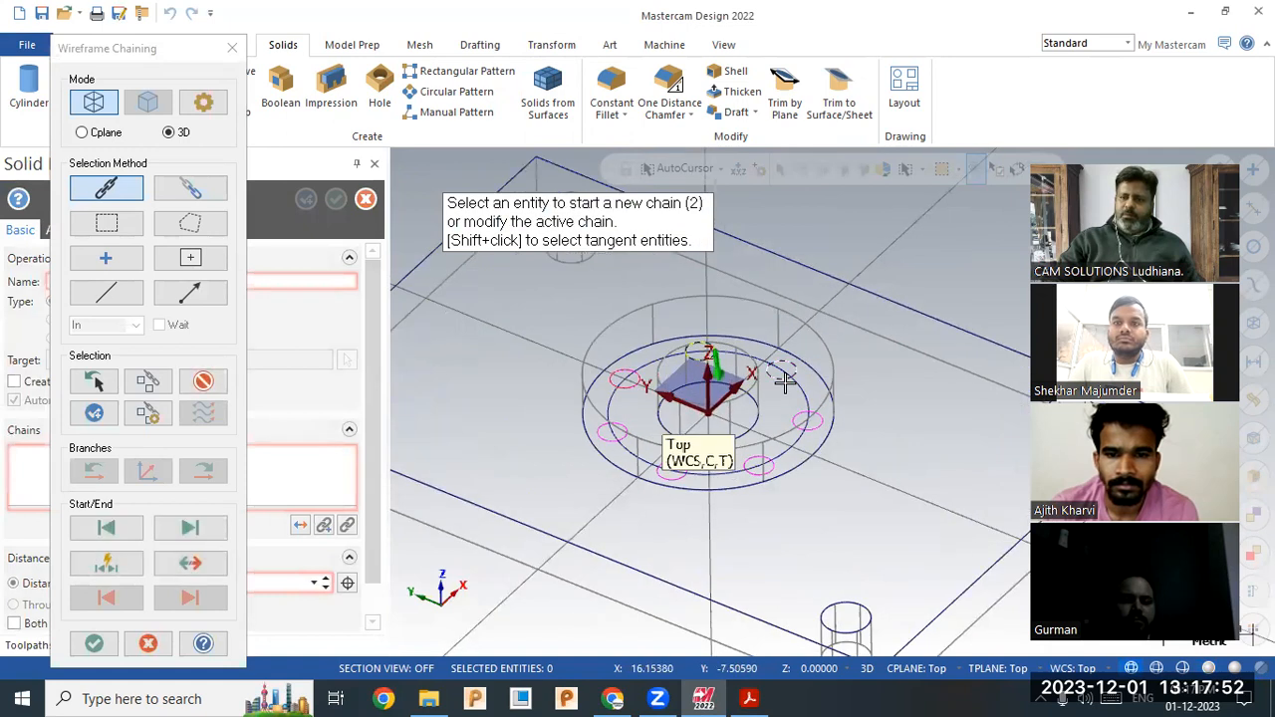
left_click(783, 375)
left_click(805, 423)
left_click(700, 460)
left_click(682, 482)
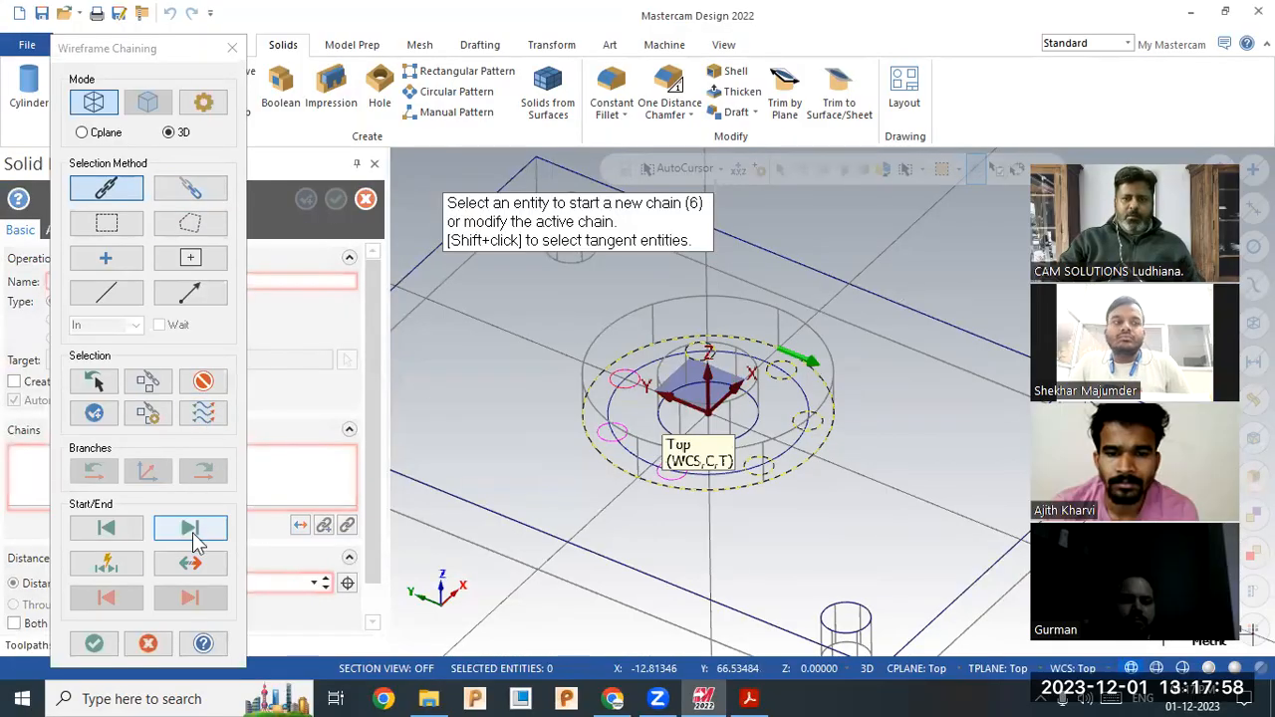
left_click(93, 381)
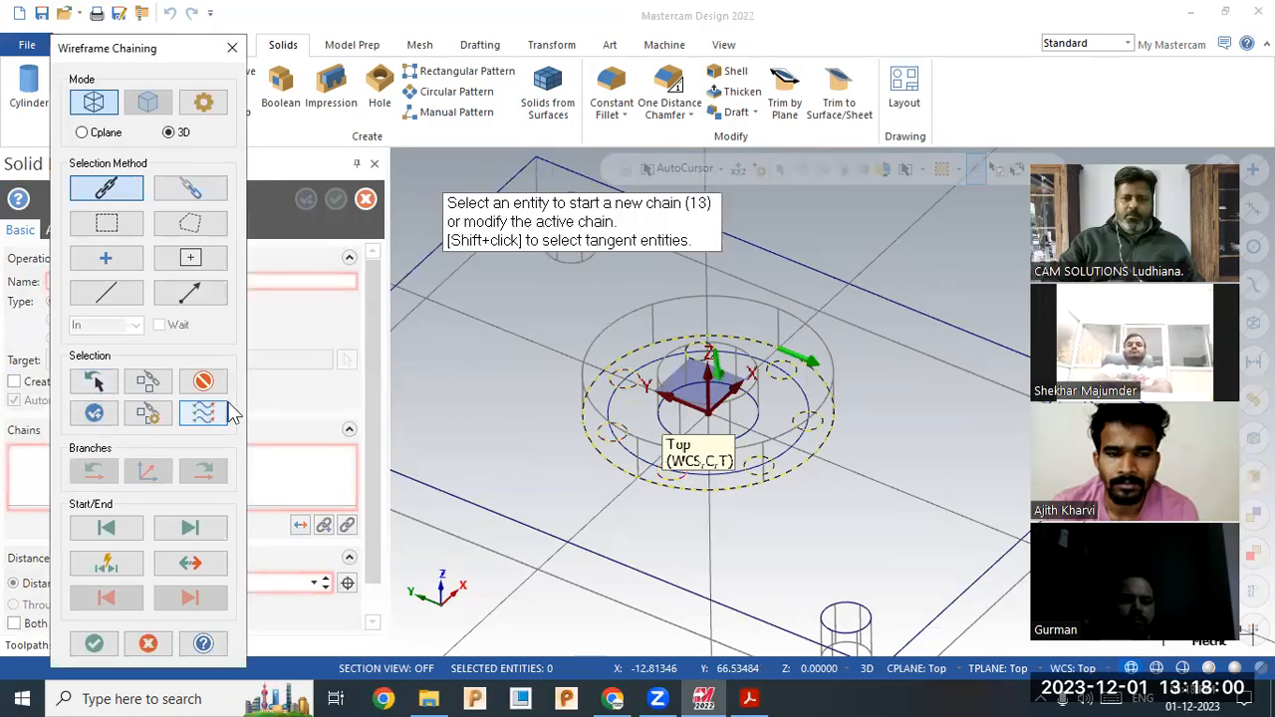
left_click(147, 642)
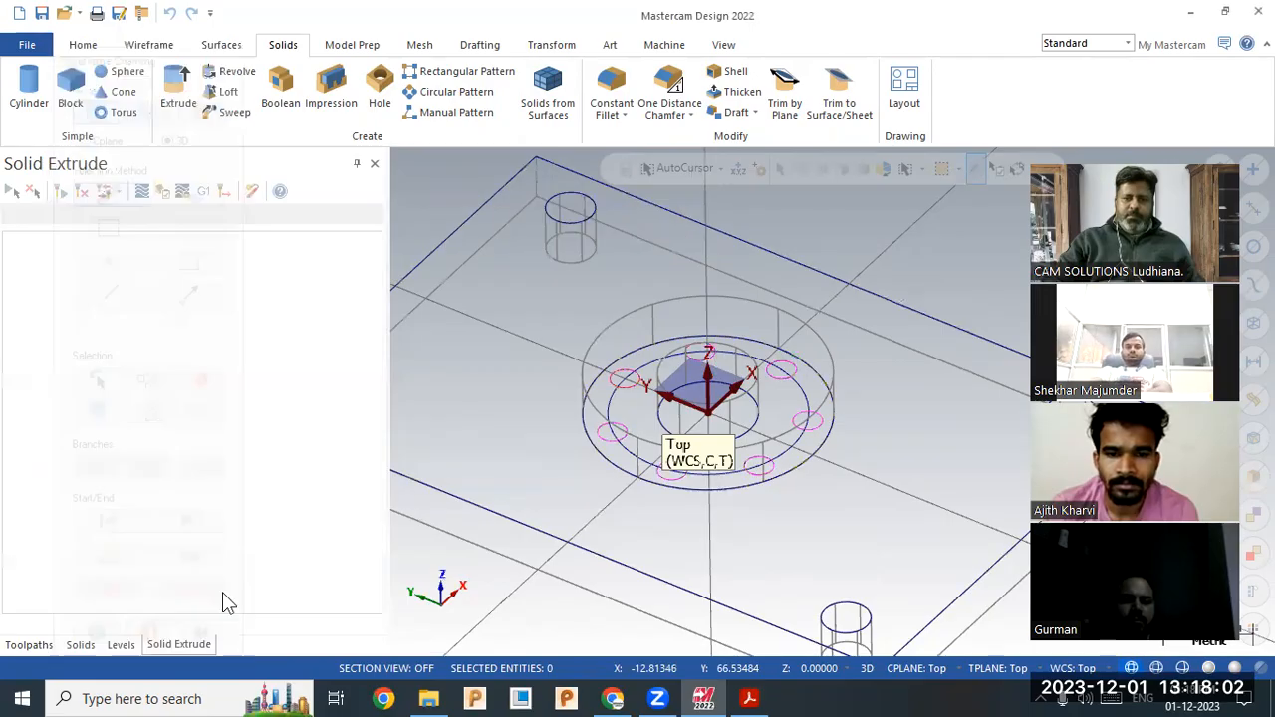
- Start a solid extrusion and select all seven 6 mm circles around the ring as its chains
left_click(179, 90)
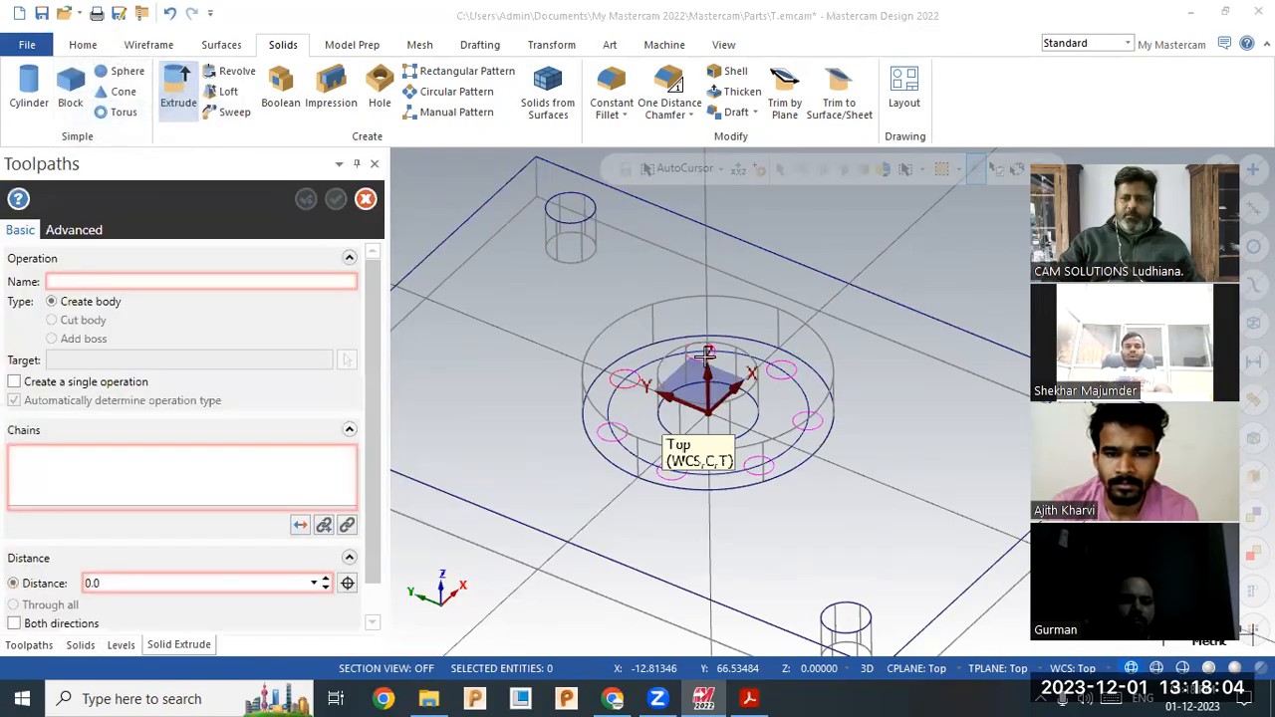
left_click(709, 356)
left_click(766, 373)
left_click(783, 416)
left_click(760, 458)
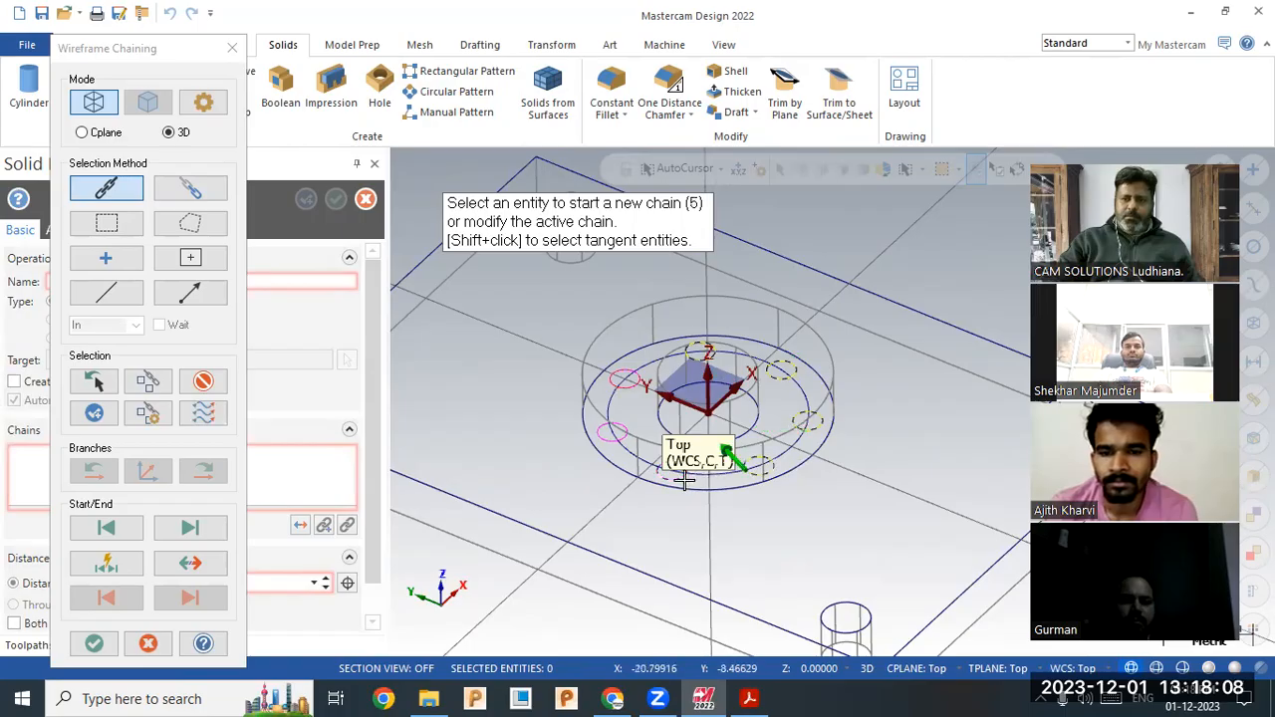
left_click(675, 476)
left_click(611, 432)
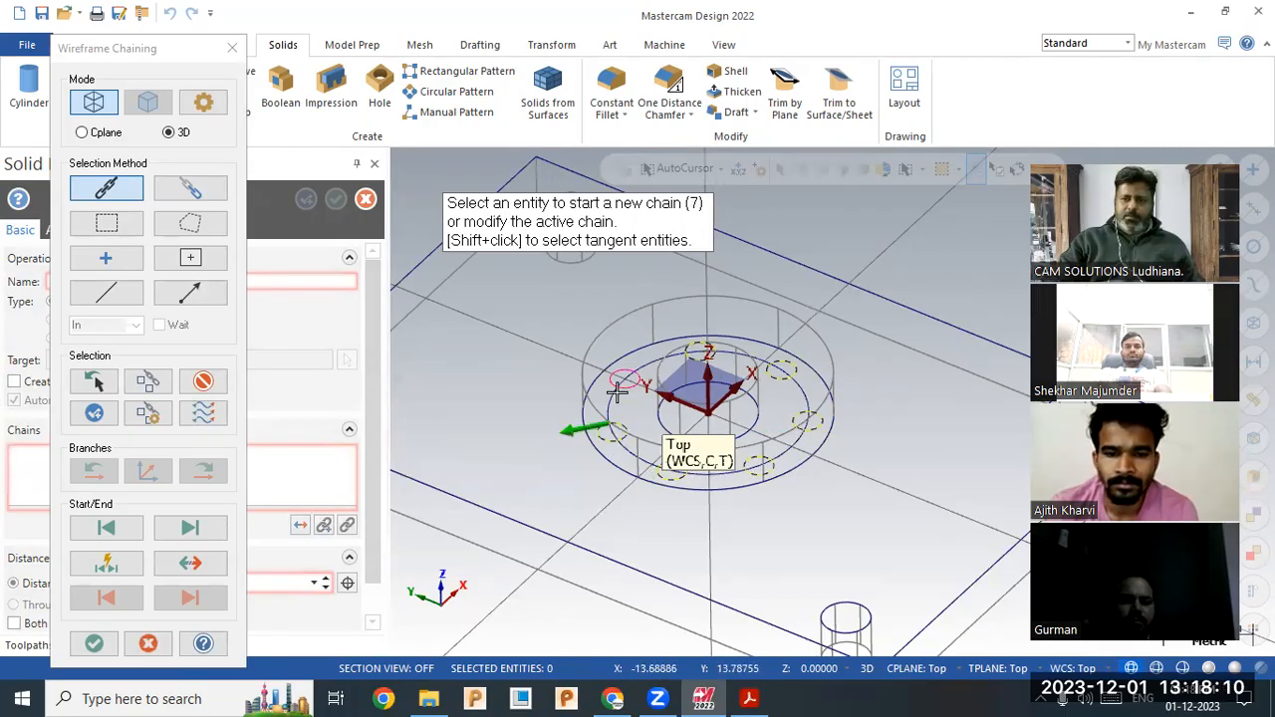
left_click(631, 387)
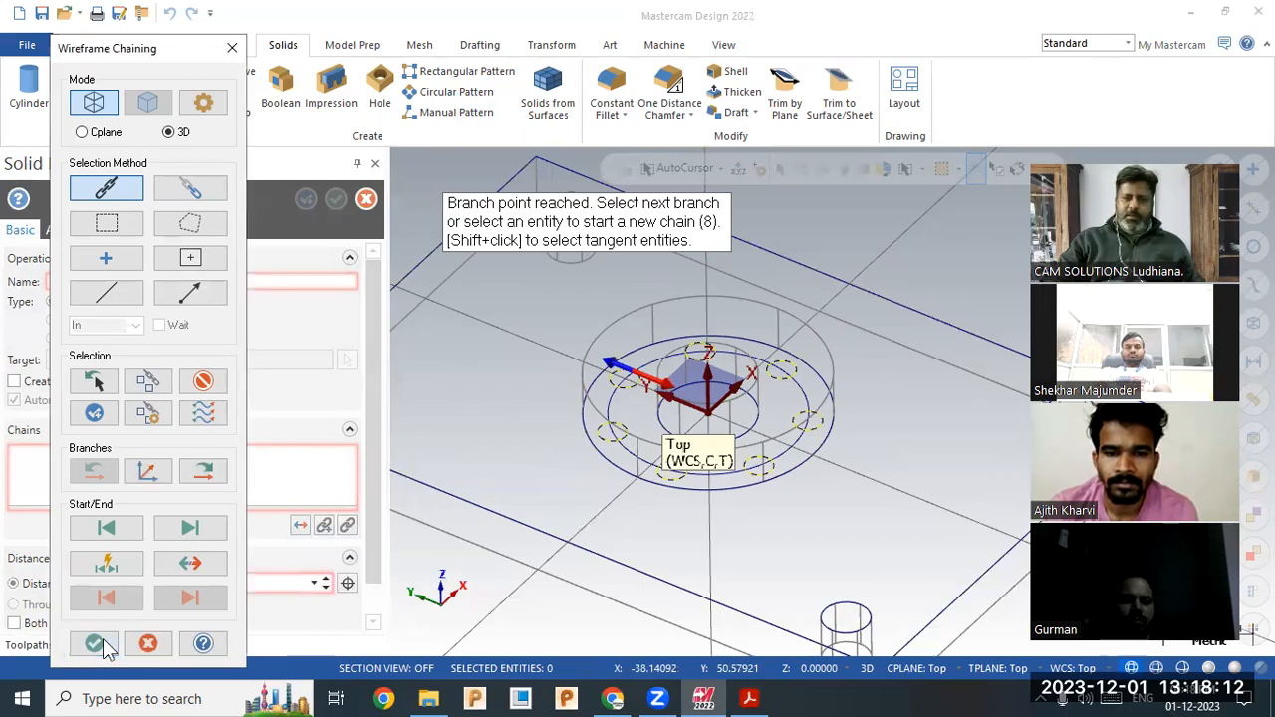
left_click(94, 644)
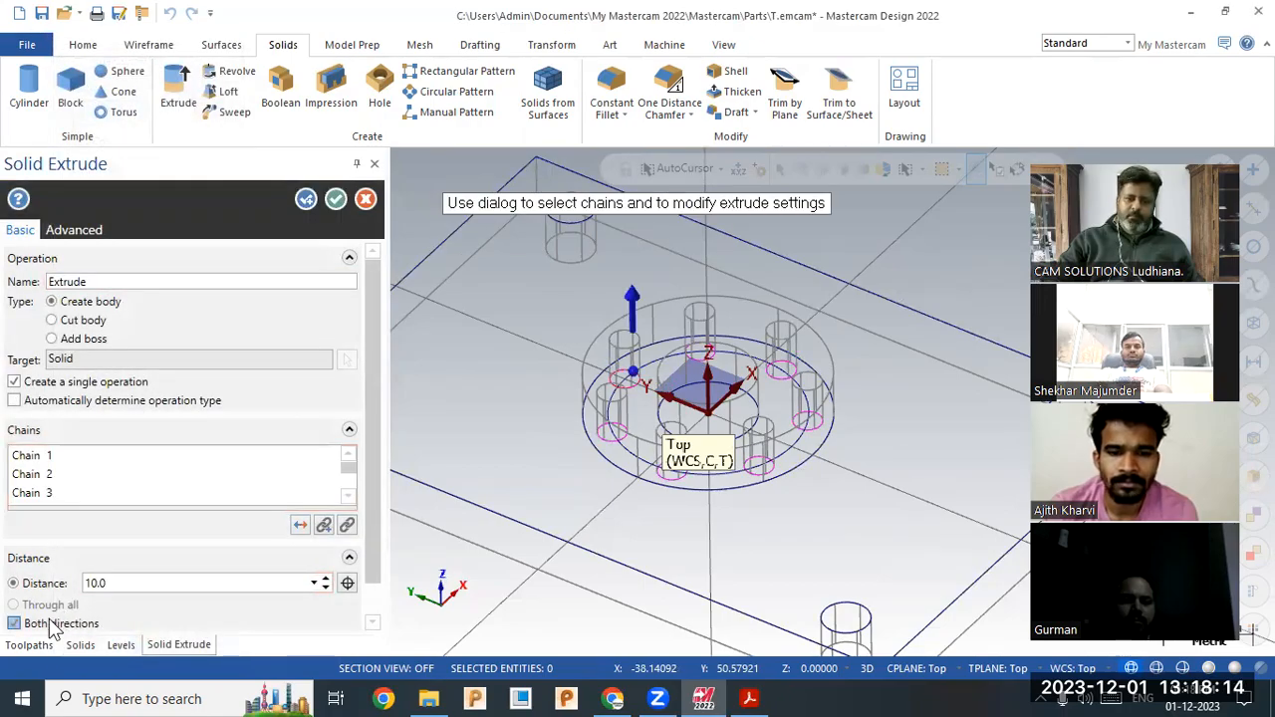
- Cut the 6 mm holes through the joined body as a single extrusion of 10 mm in both directions
key("alt+2")
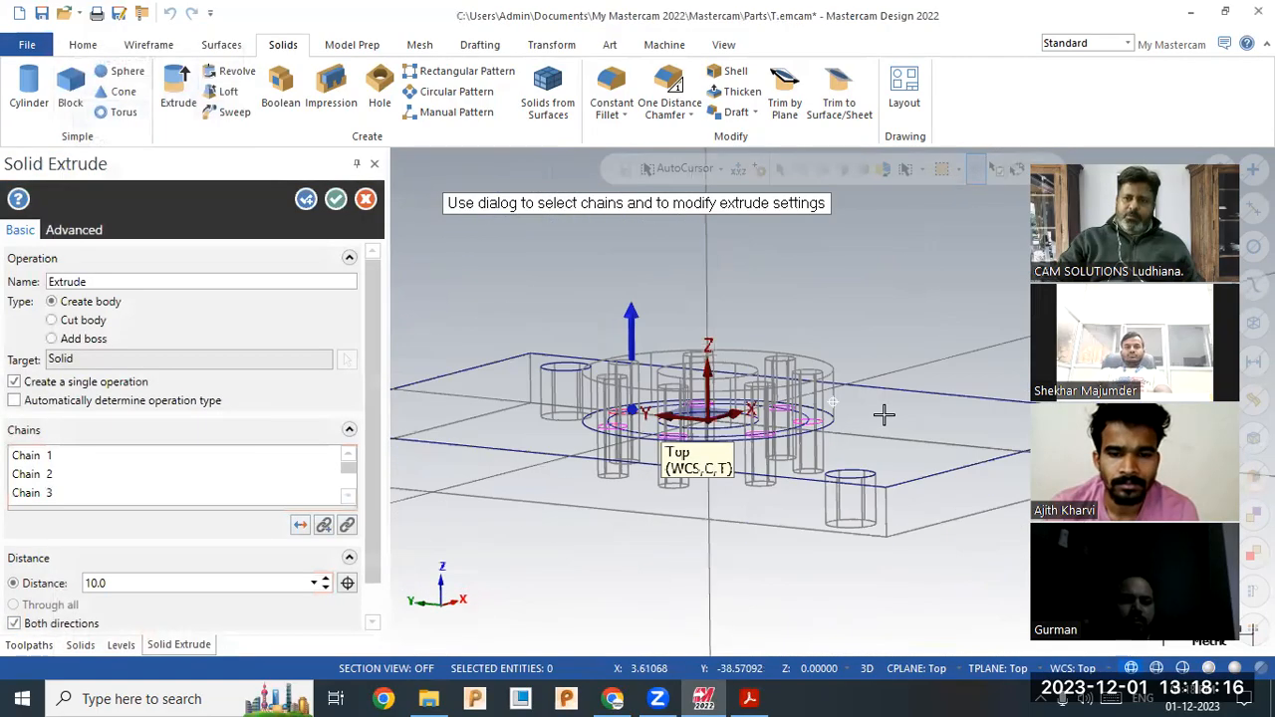
key("alt+7")
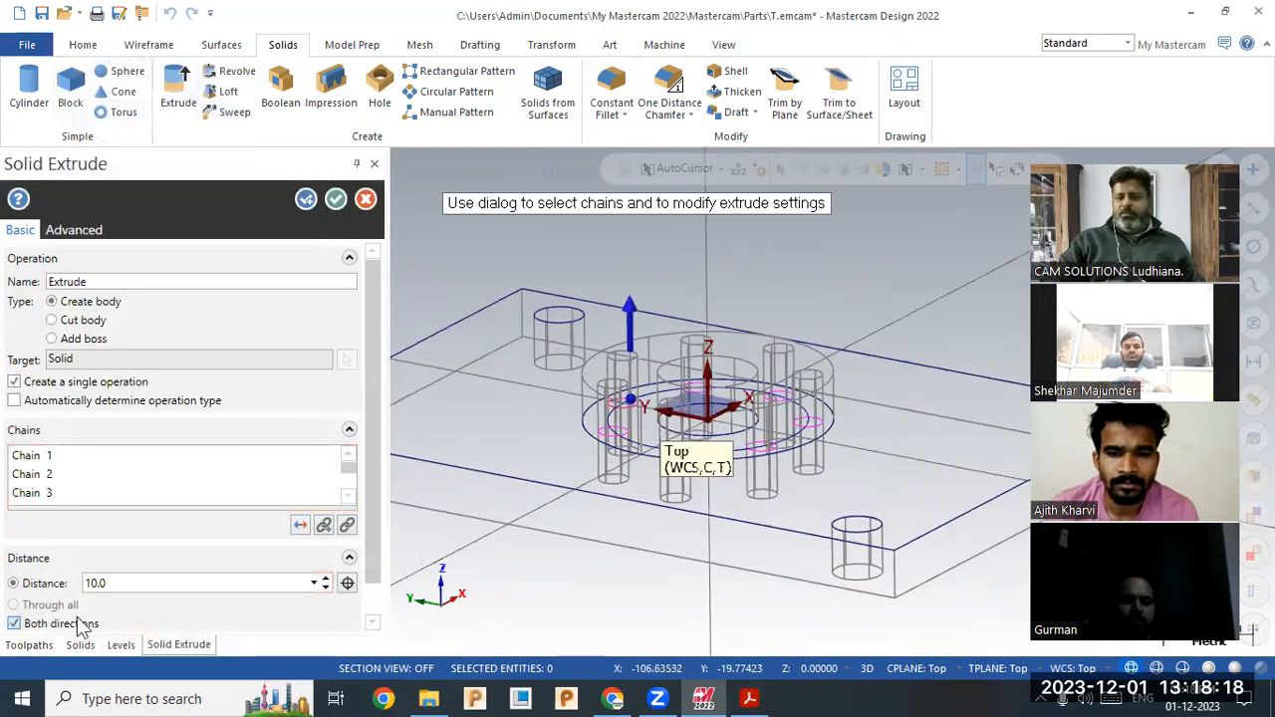
left_click_drag(137, 587, 14, 597)
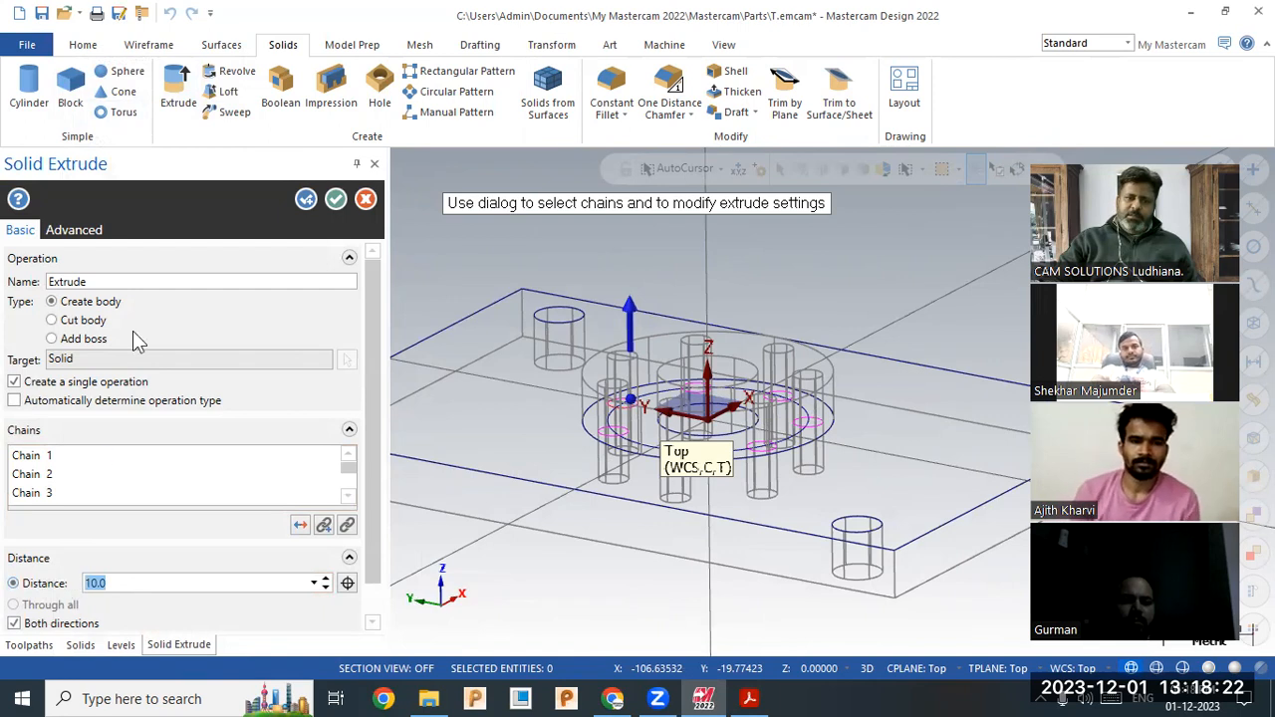
left_click(75, 320)
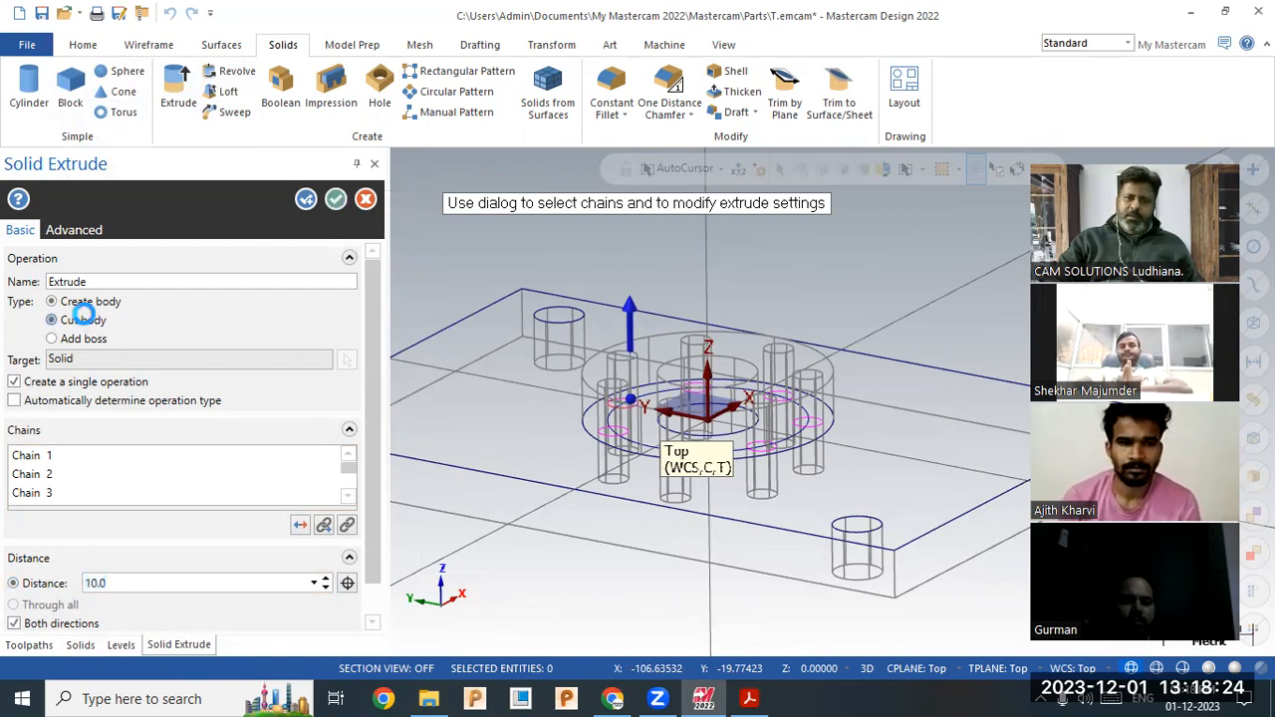
left_click(342, 198)
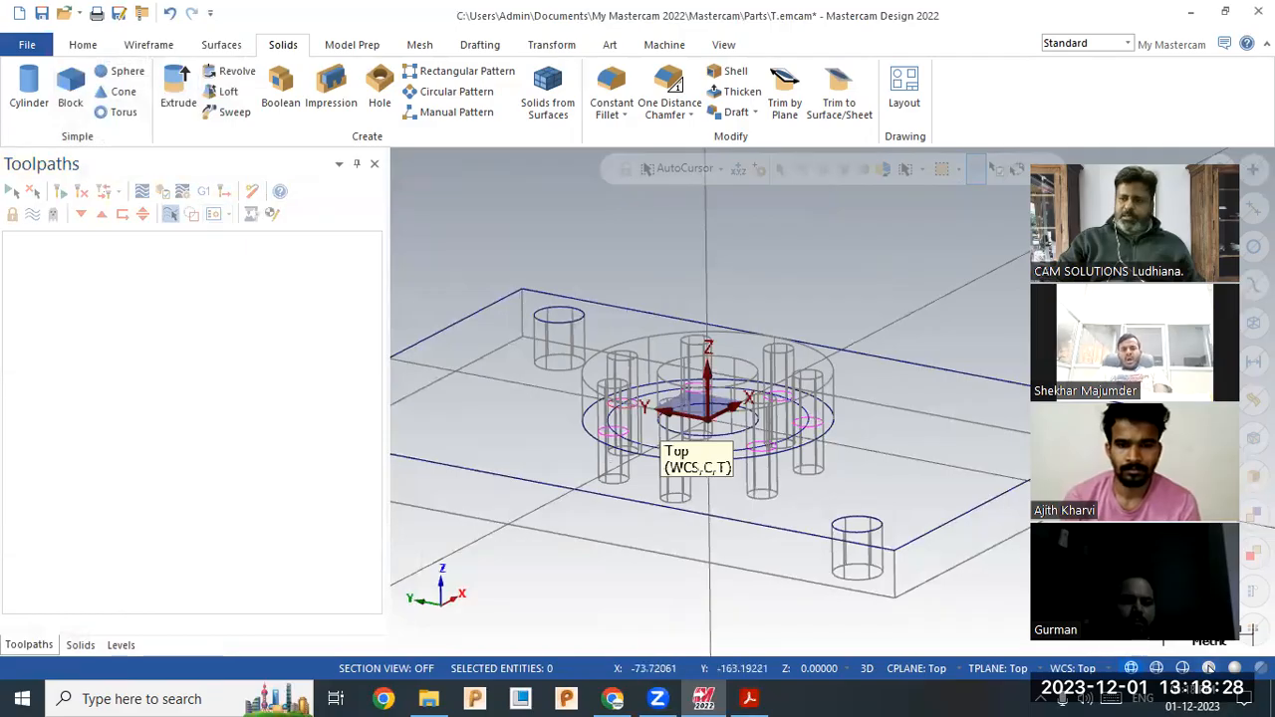
- Shade the model, inspect the holes cut in the ring and switch to the top view
key("alt+s")
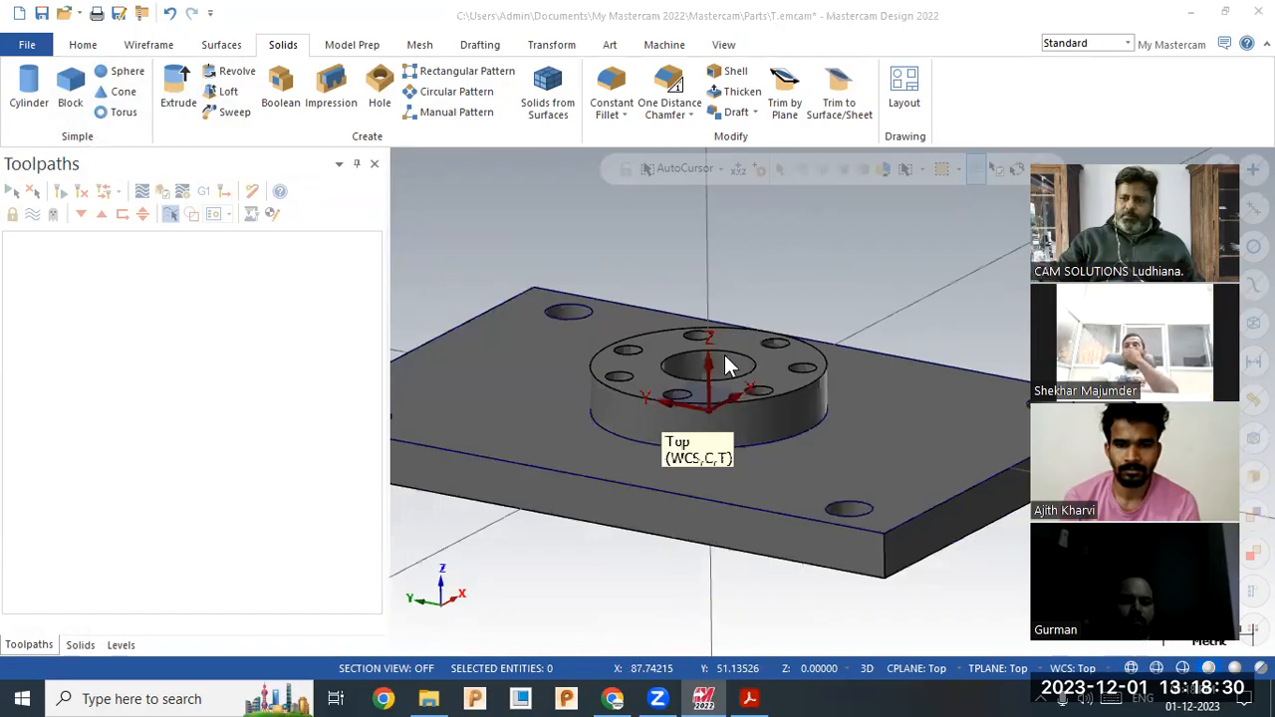
mouse_move(746, 305)
middle_mouse_down()
mouse_move(745, 379)
mouse_move(740, 222)
mouse_move(747, 379)
mouse_move(740, 296)
mouse_move(732, 310)
middle_mouse_up()
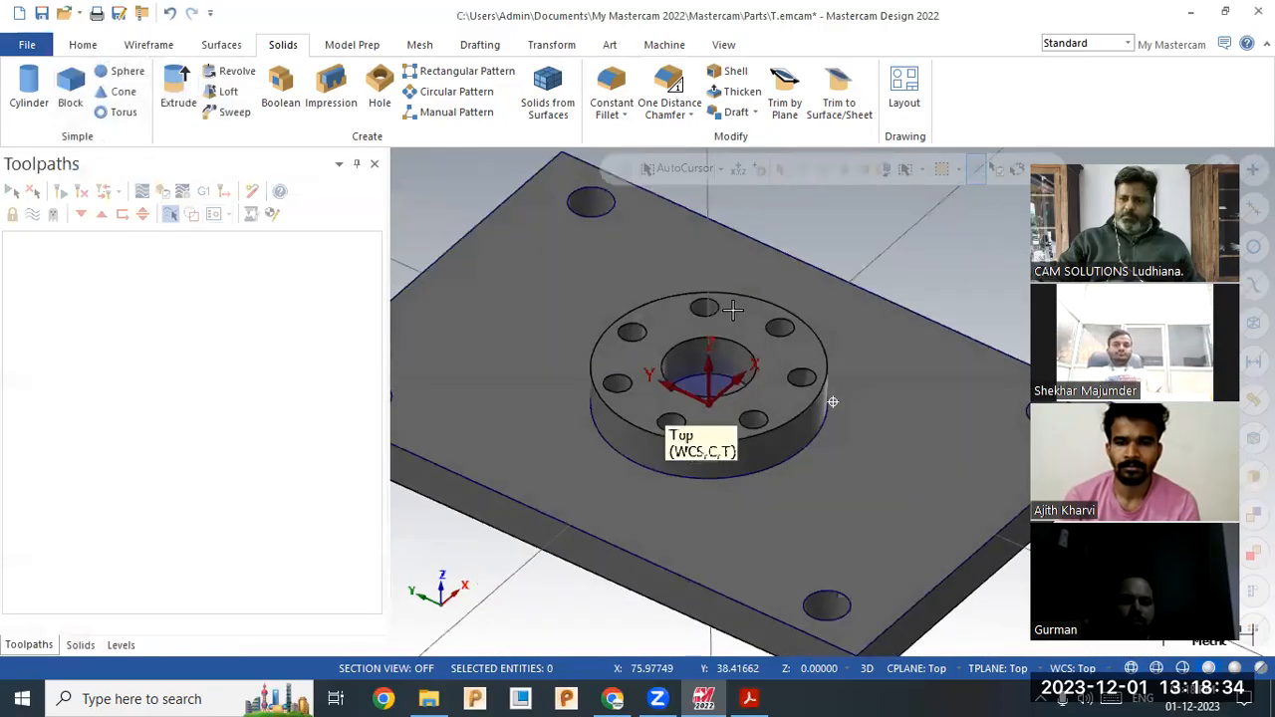
scroll(750, 302, "down", 5)
right_click(767, 212)
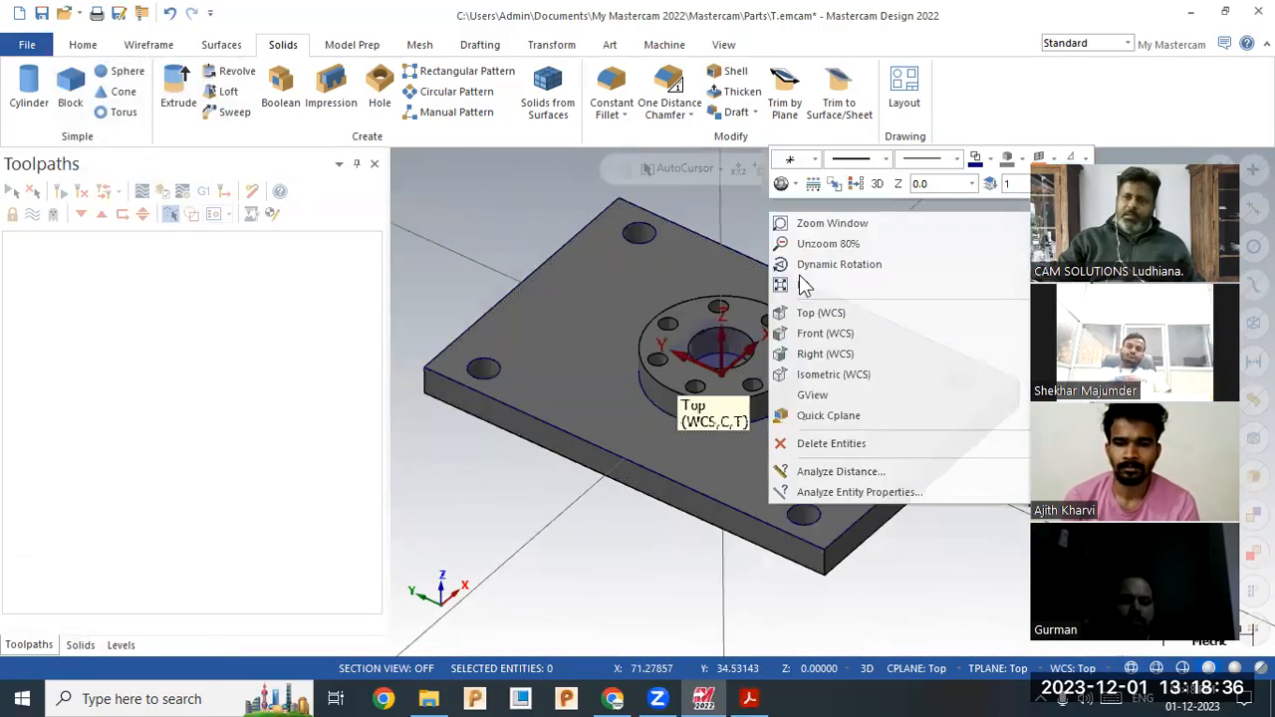
left_click(823, 313)
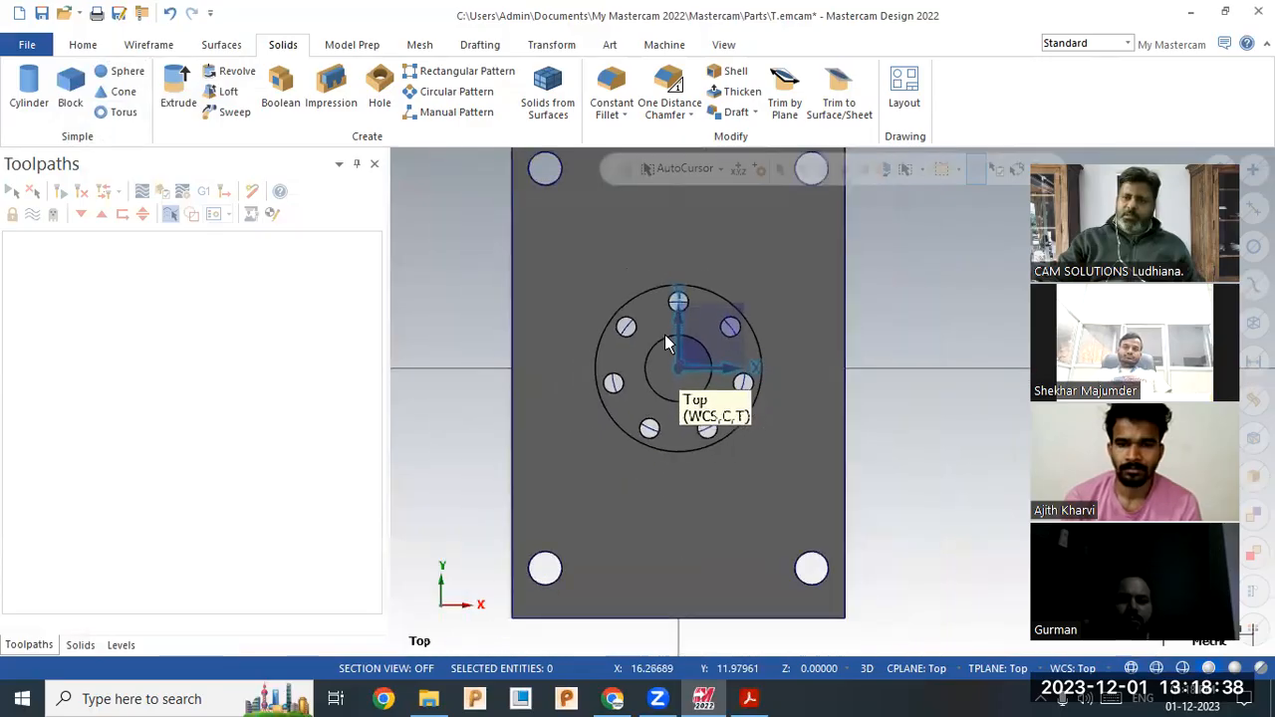
scroll(665, 334, "down", 5)
scroll(820, 250, "up", 3)
scroll(746, 443, "down", 5)
scroll(787, 318, "up", 2)
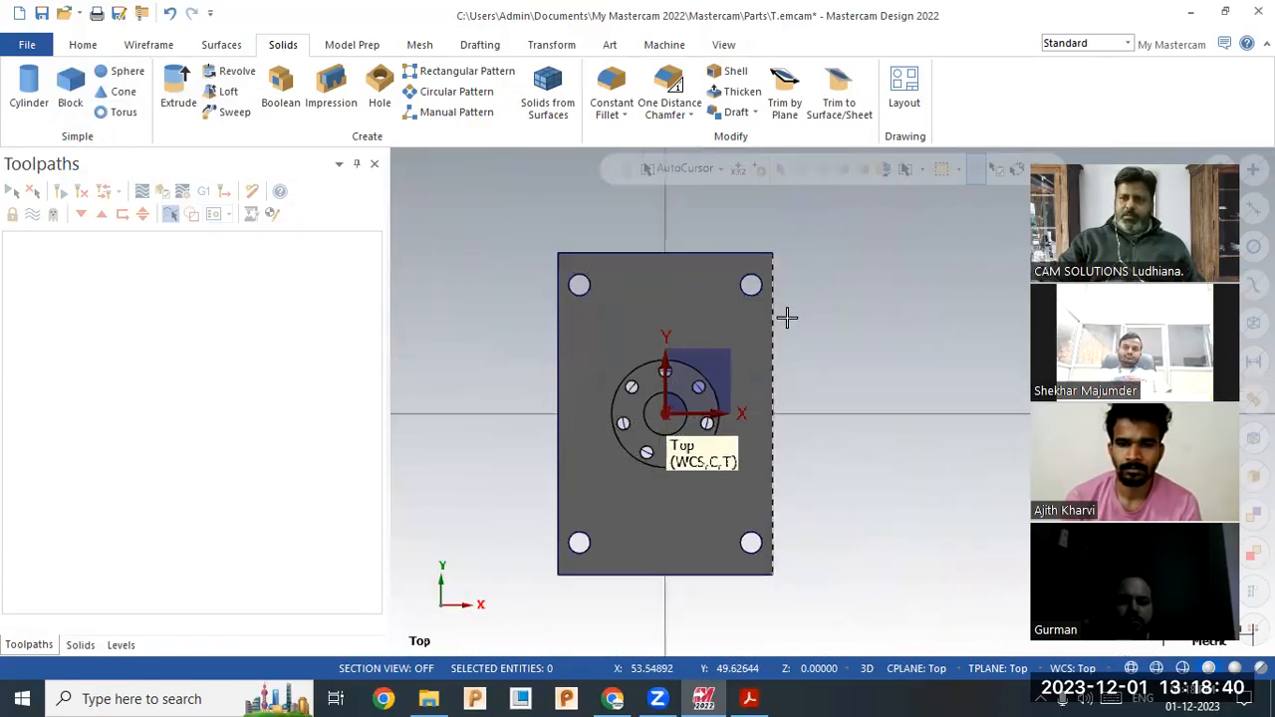
- Check the PDF drawing and draw a rectangle anchored at its center on the origin, about 60 x 88 mm
left_click(748, 698)
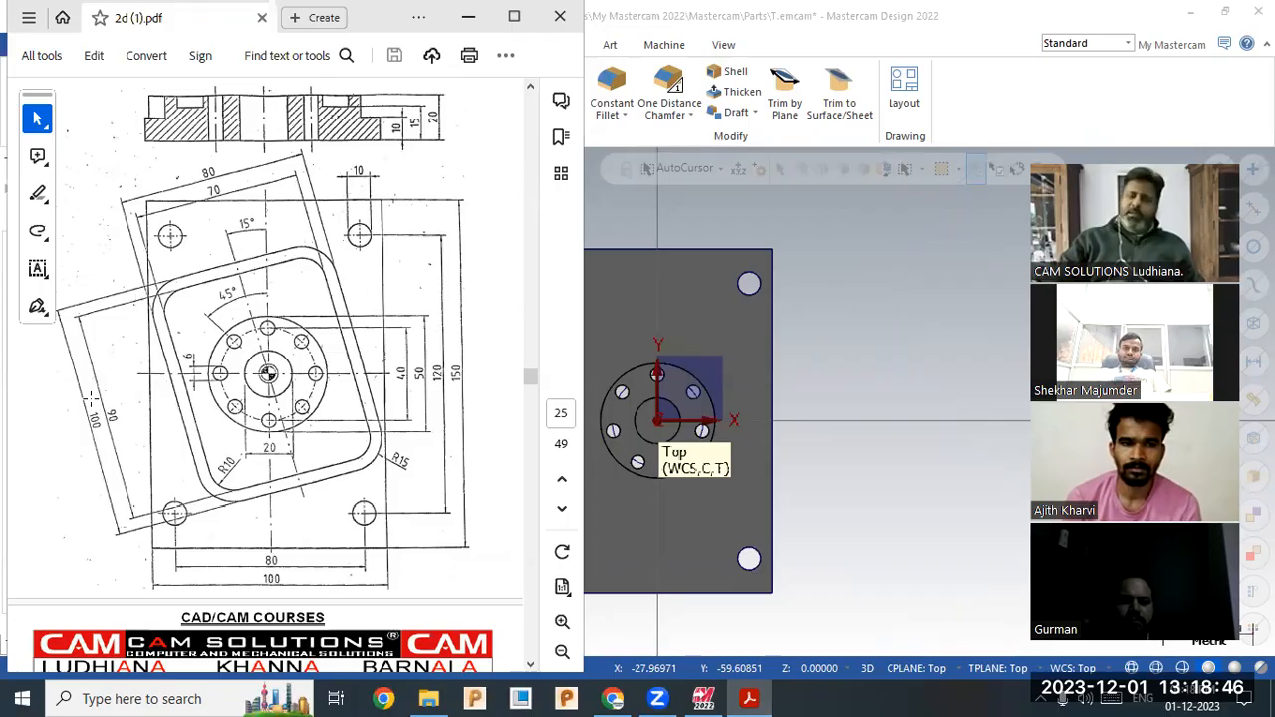
left_click(684, 419)
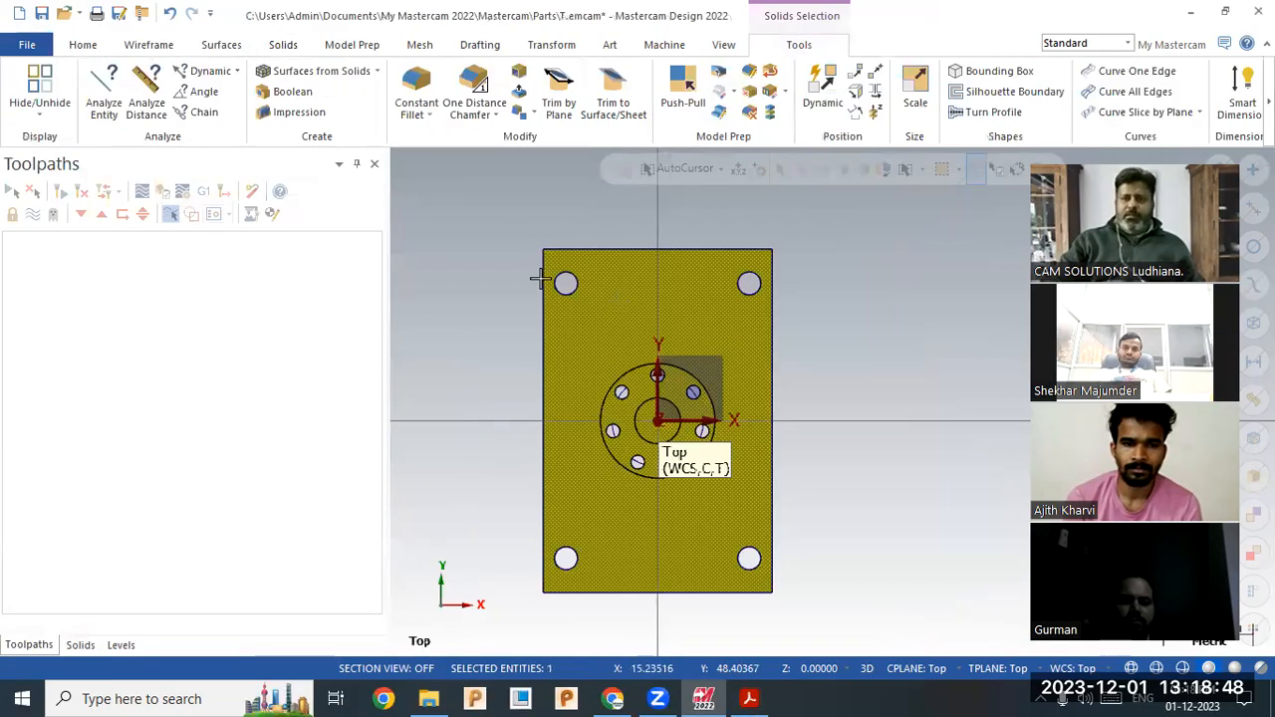
left_click(148, 45)
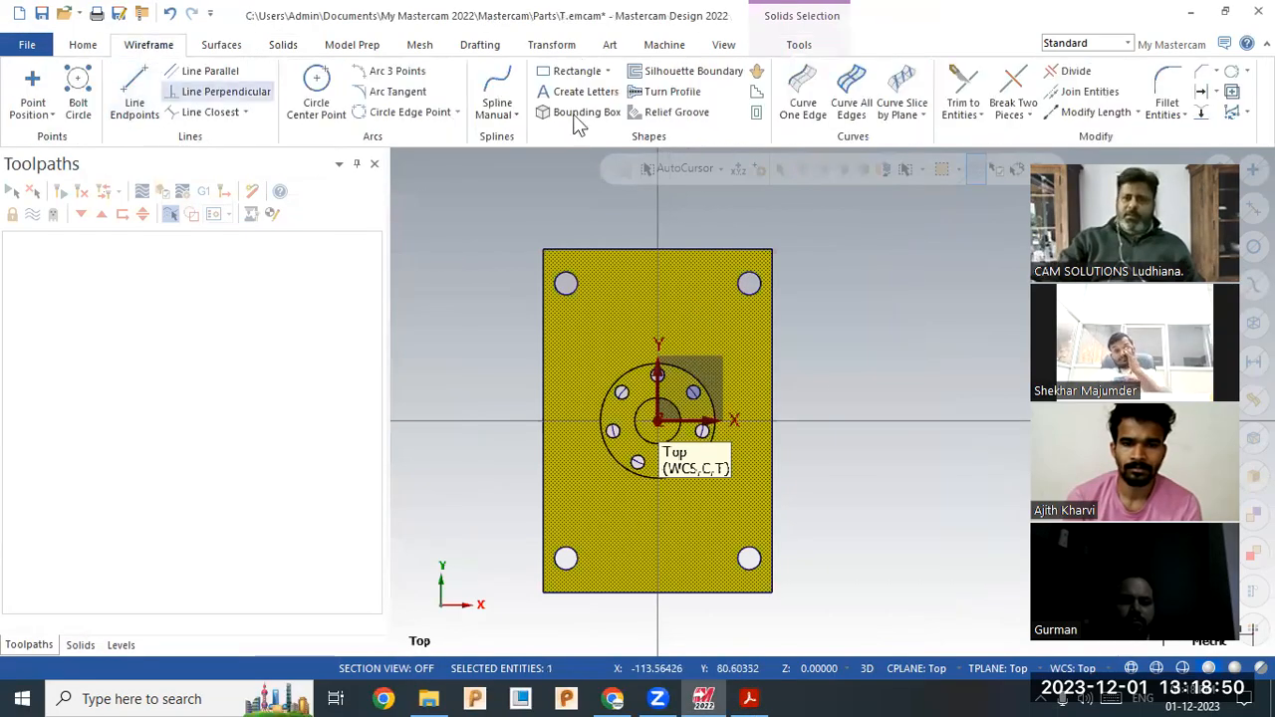
left_click(577, 70)
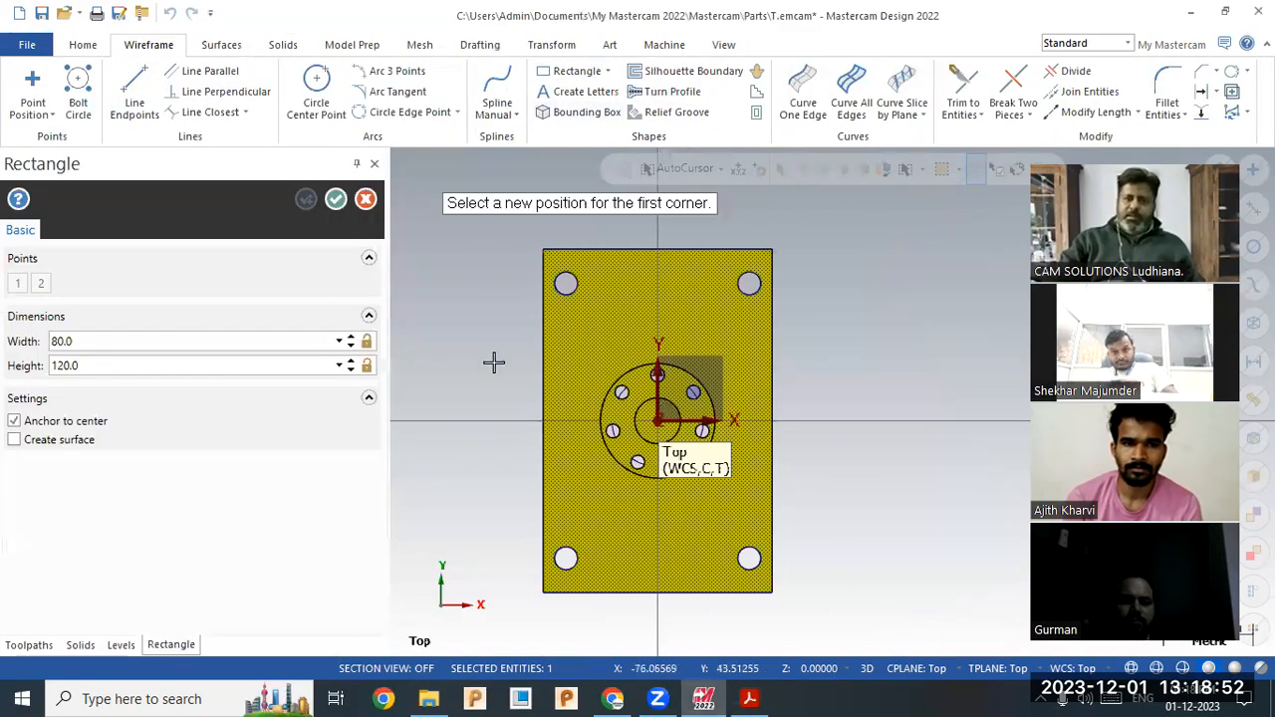
left_click(660, 424)
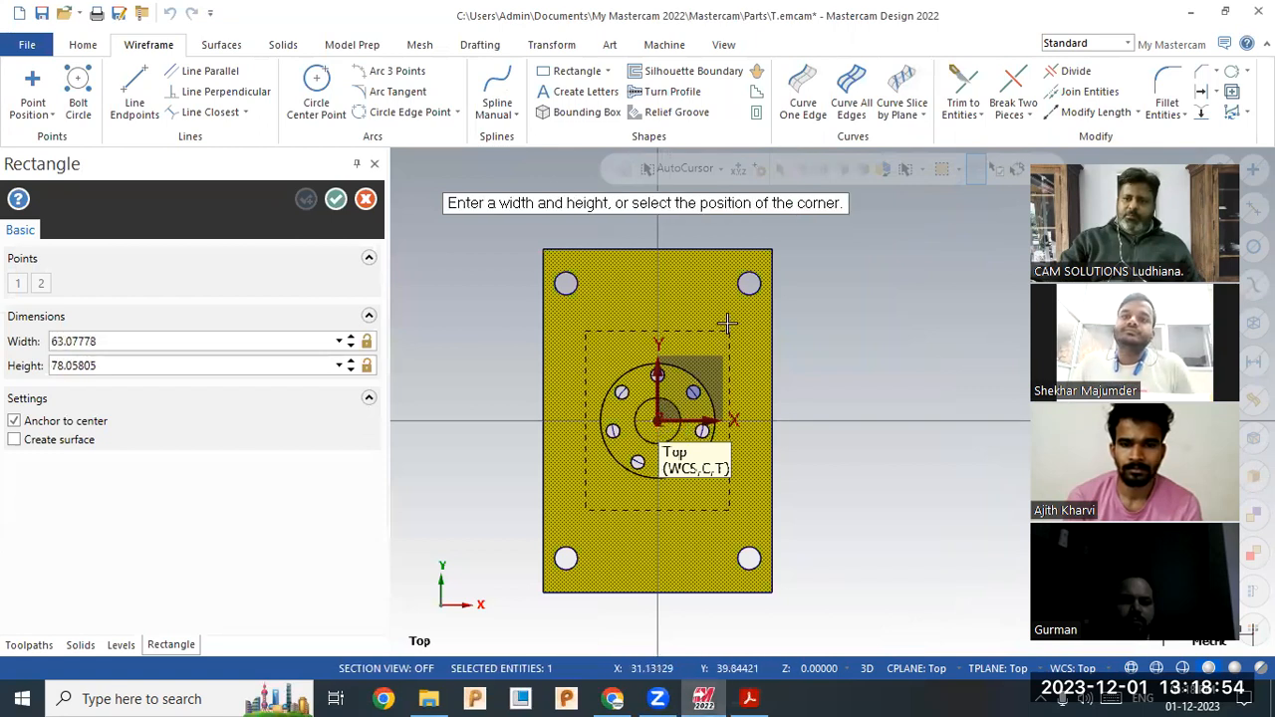
left_click(727, 320)
- Set the rectangle's height to 100 mm and its width to 80 mm, and accept it
left_click(151, 366)
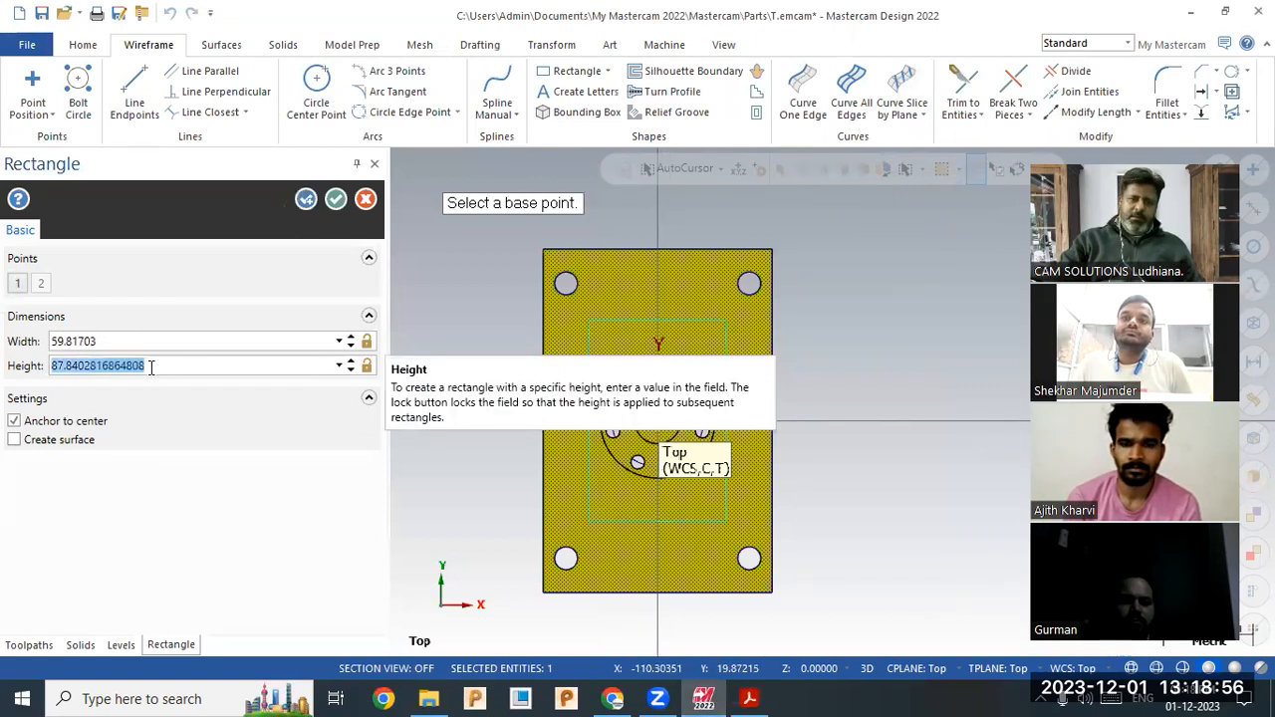
type("10")
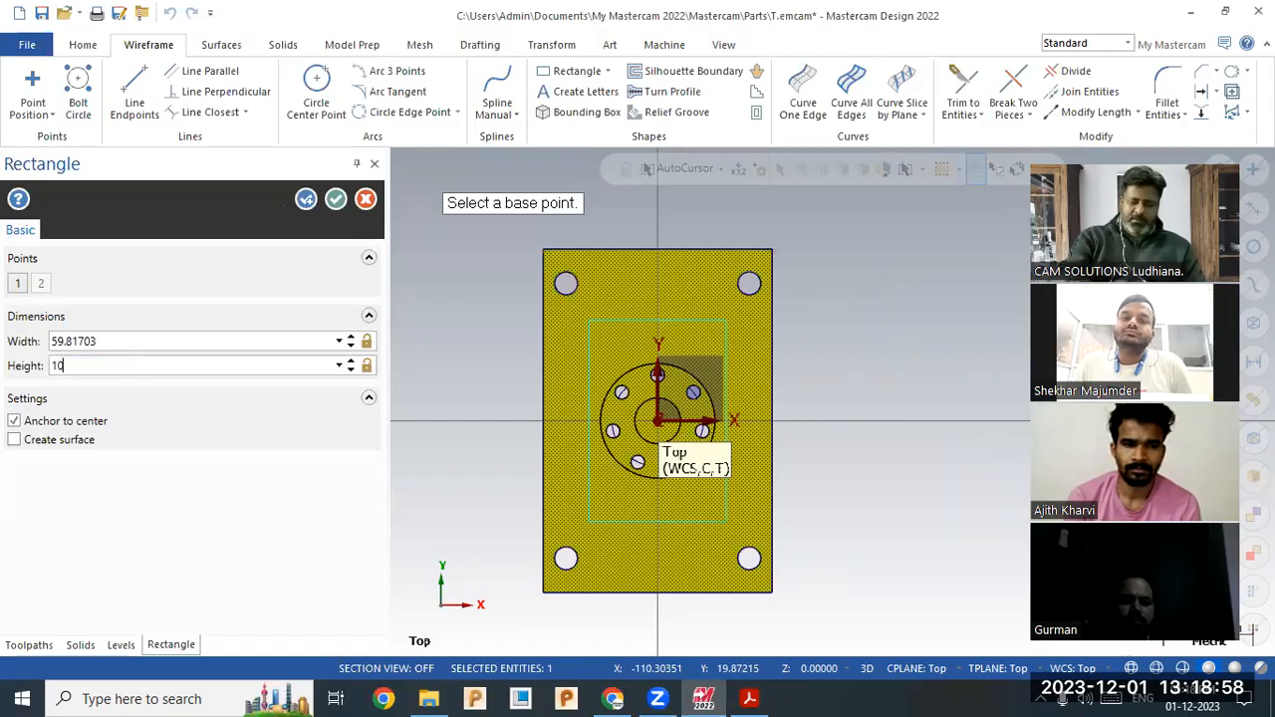
type("0")
key("Return")
left_click(128, 341)
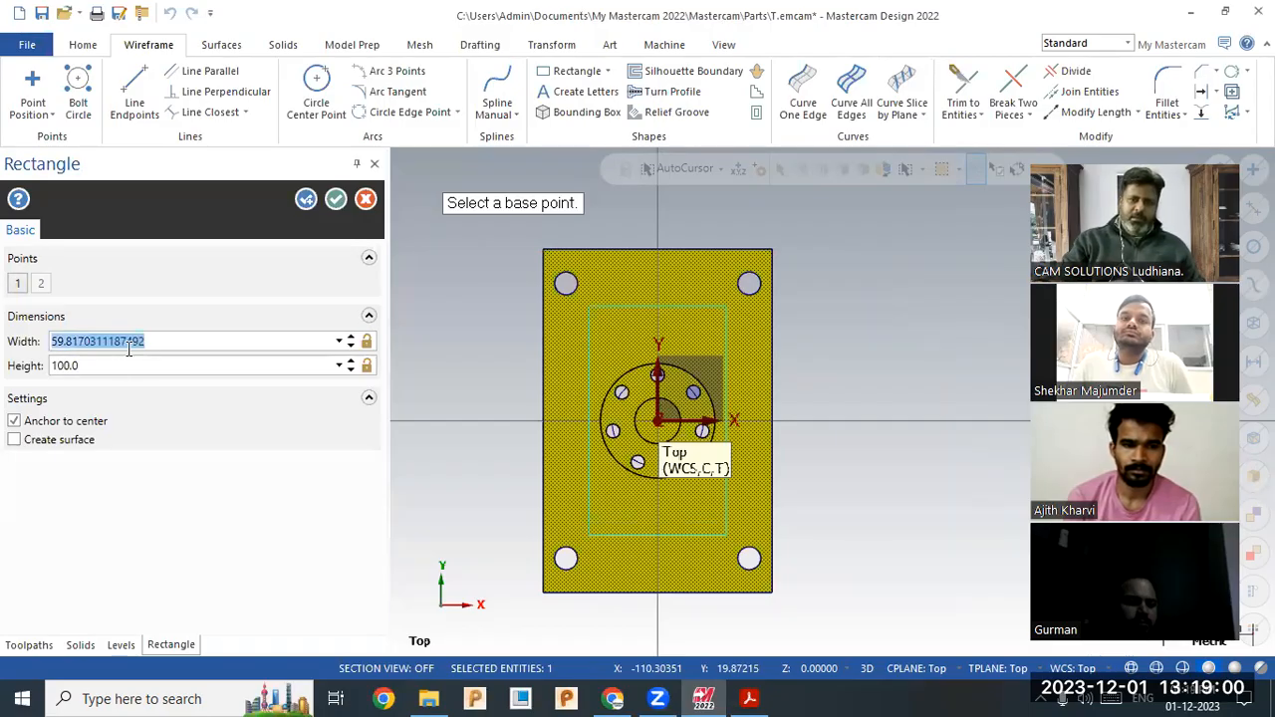
type("80")
key("Return")
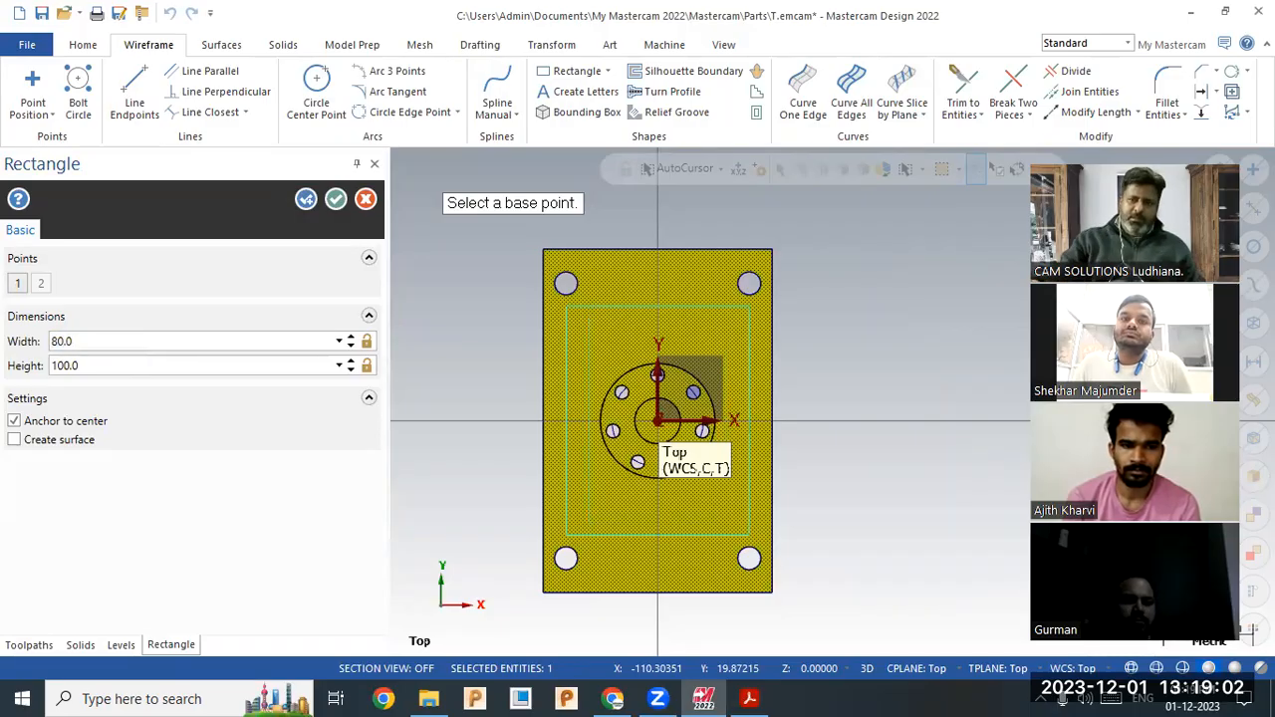
left_click(344, 204)
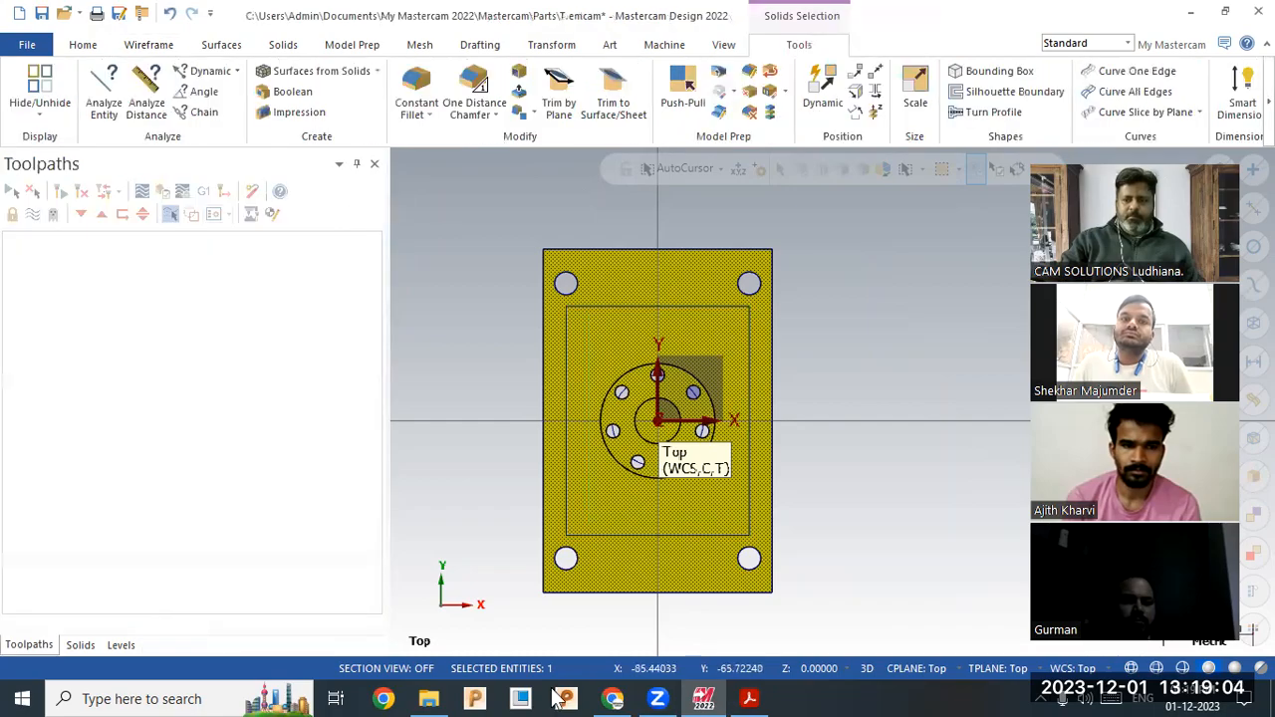
- Check the corner radius in the PDF drawing and fillet all four corners of the 80 x 100 mm rectangle with a 15 mm radius
left_click(750, 698)
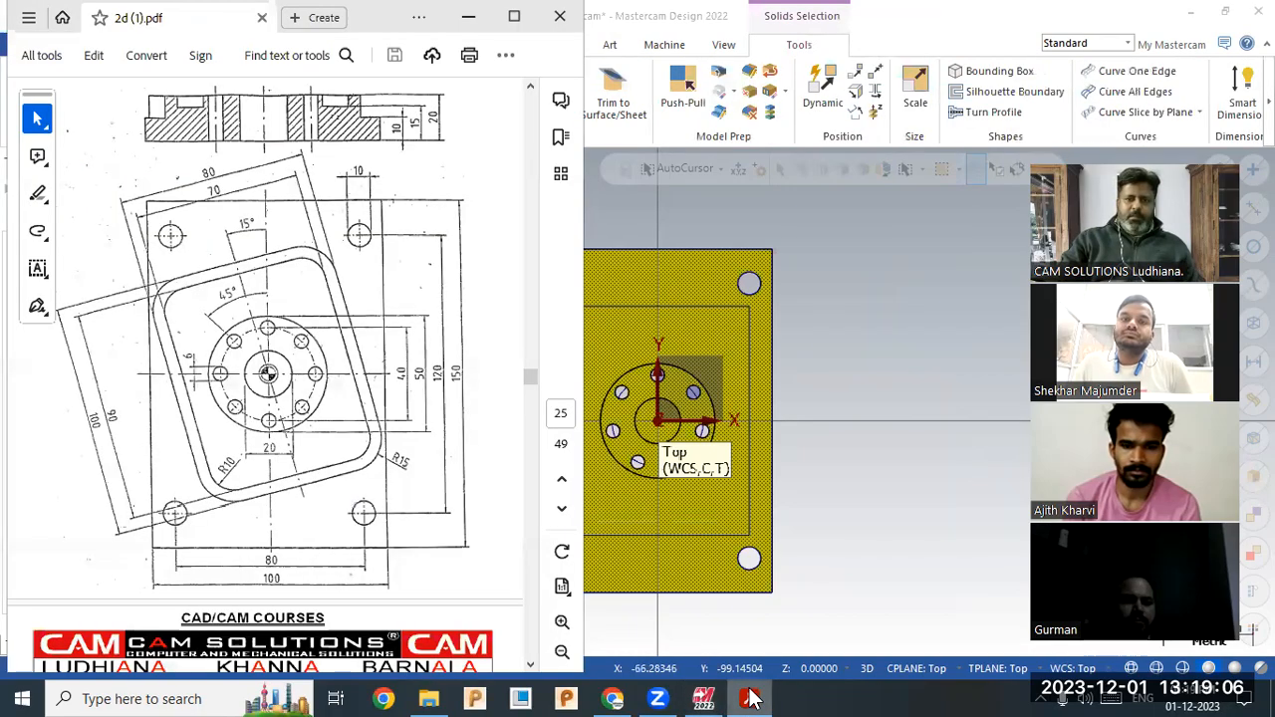
left_click(750, 698)
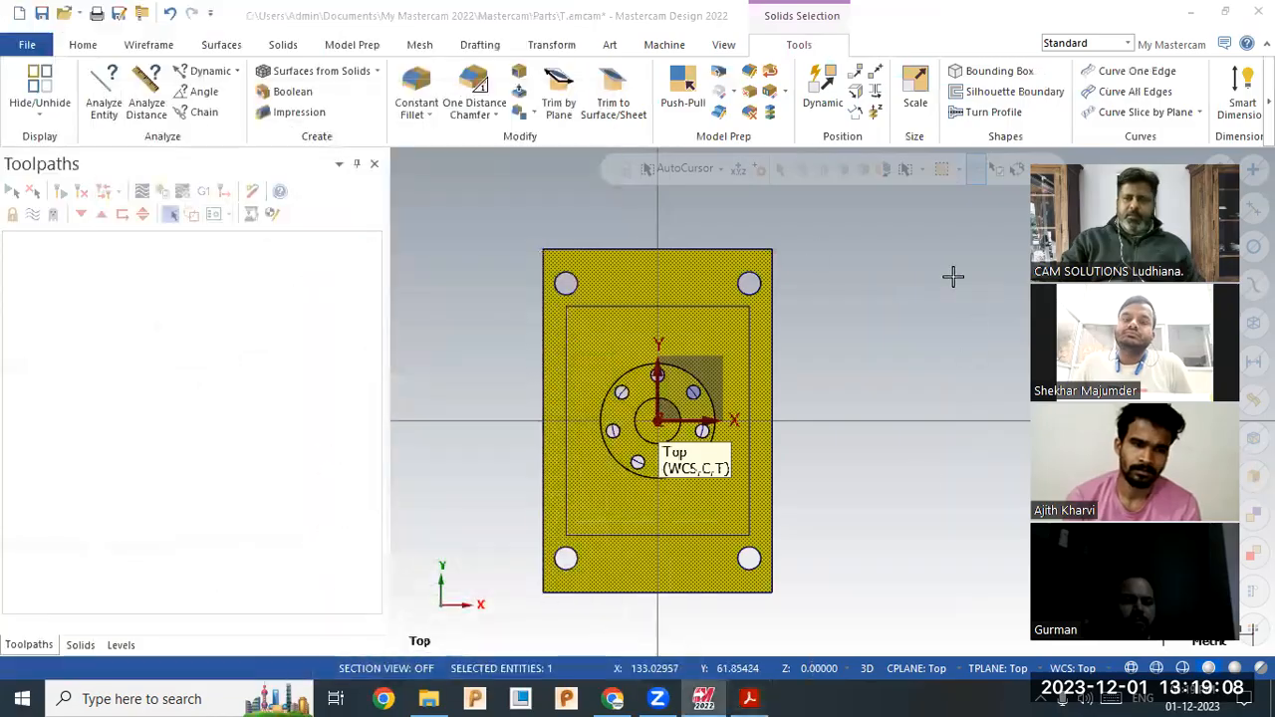
left_click(149, 46)
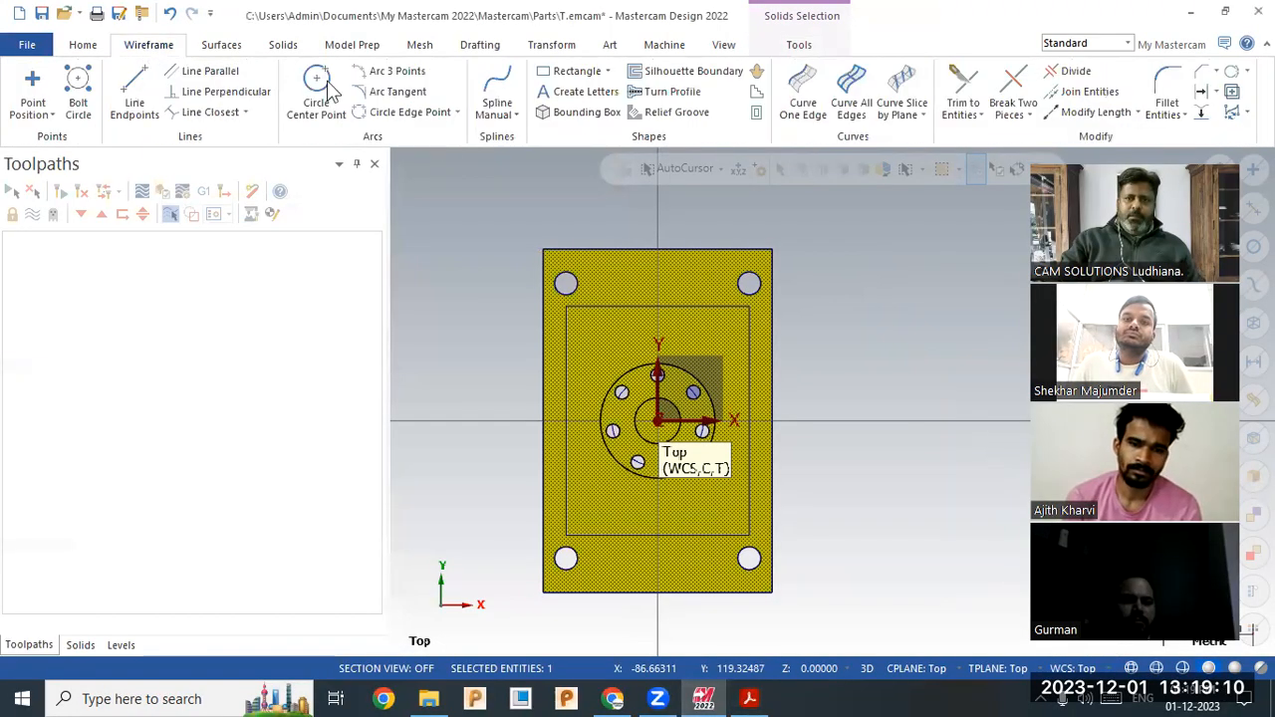
left_click(1165, 100)
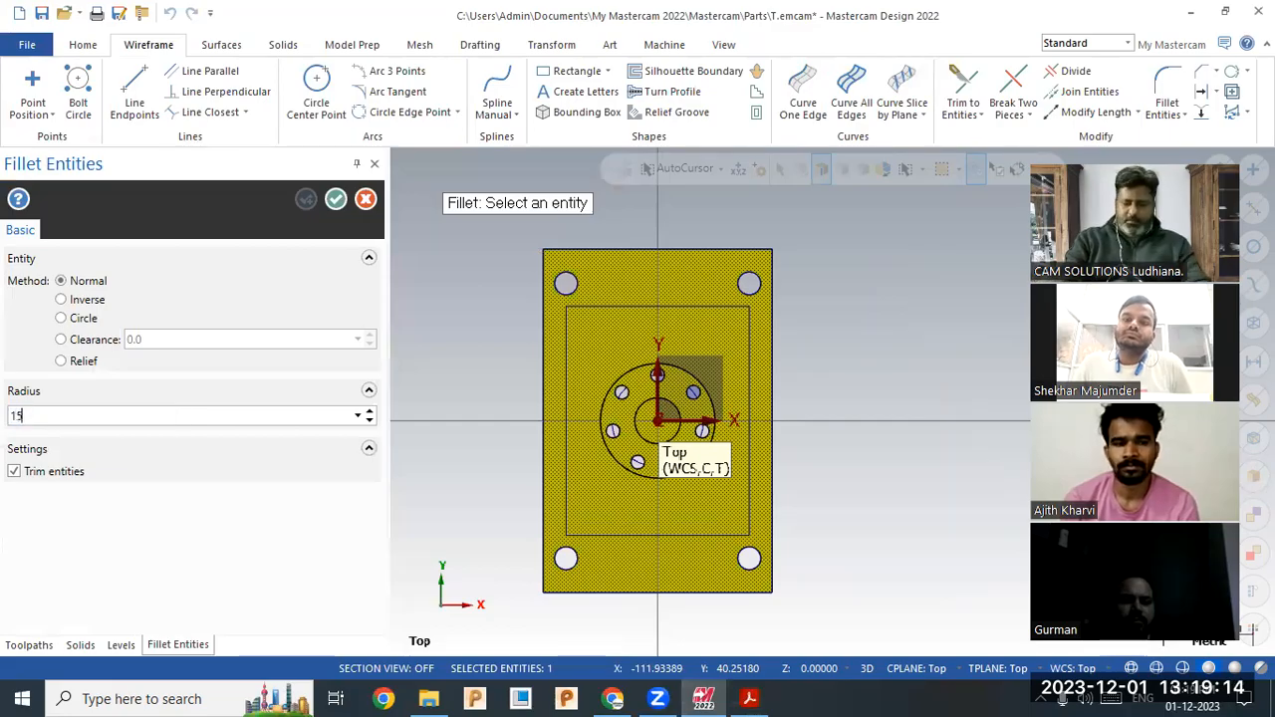
left_click(566, 503)
left_click(603, 535)
left_click(697, 535)
left_click(743, 505)
left_click(749, 349)
left_click(612, 310)
left_click(612, 310)
left_click(566, 334)
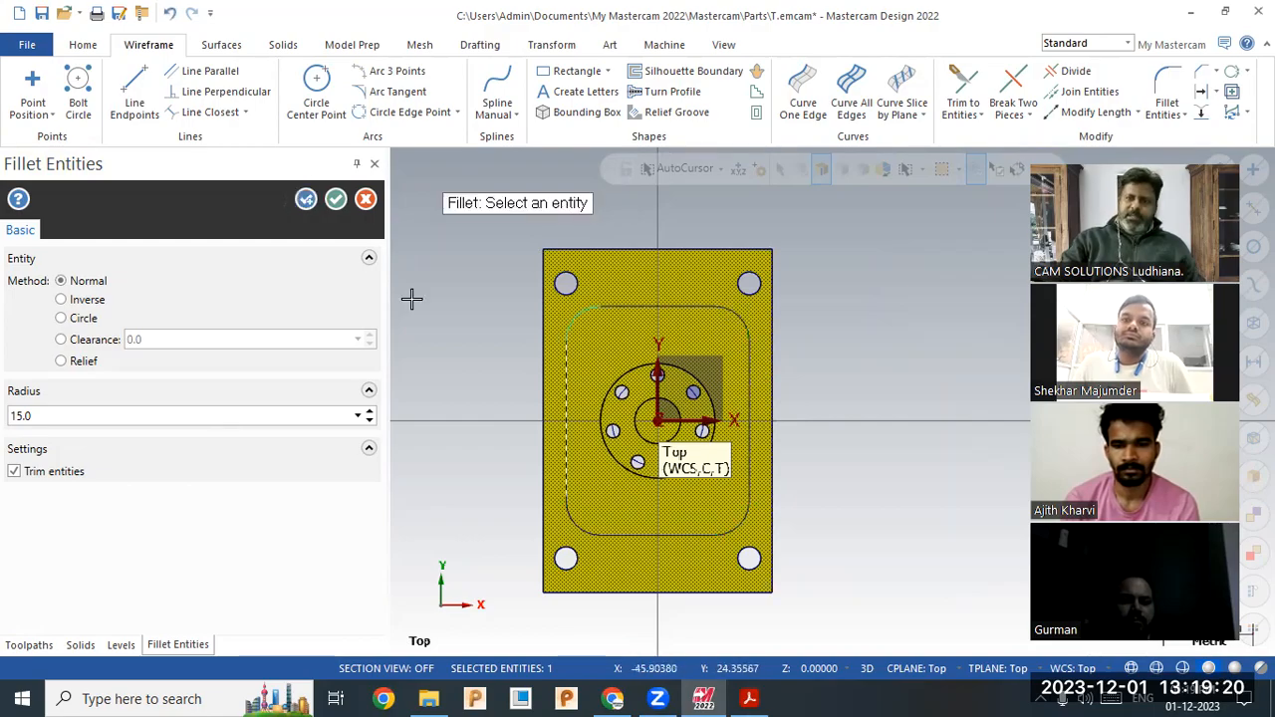
- Accept the corner fillets, tilt the model into a 3D view and check the rim's dimensions in the PDF drawing
left_click(336, 199)
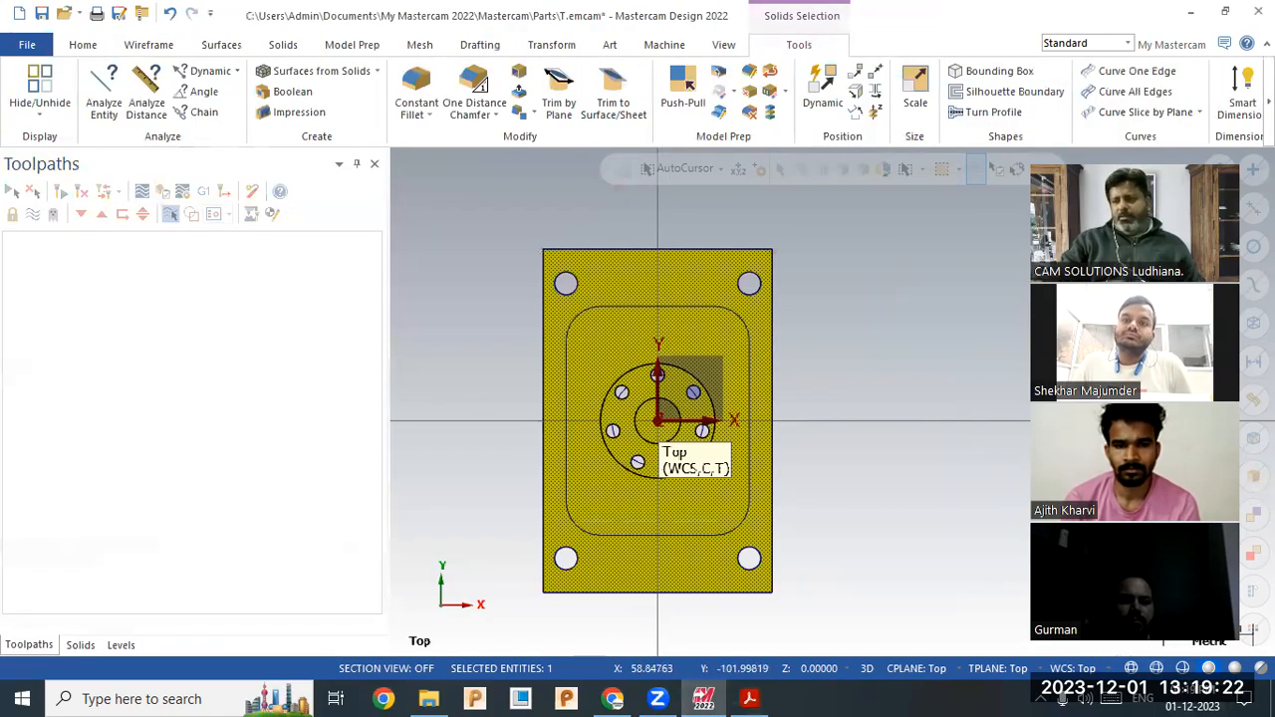
mouse_move(906, 498)
middle_mouse_down()
mouse_move(1010, 429)
mouse_move(967, 441)
middle_mouse_up()
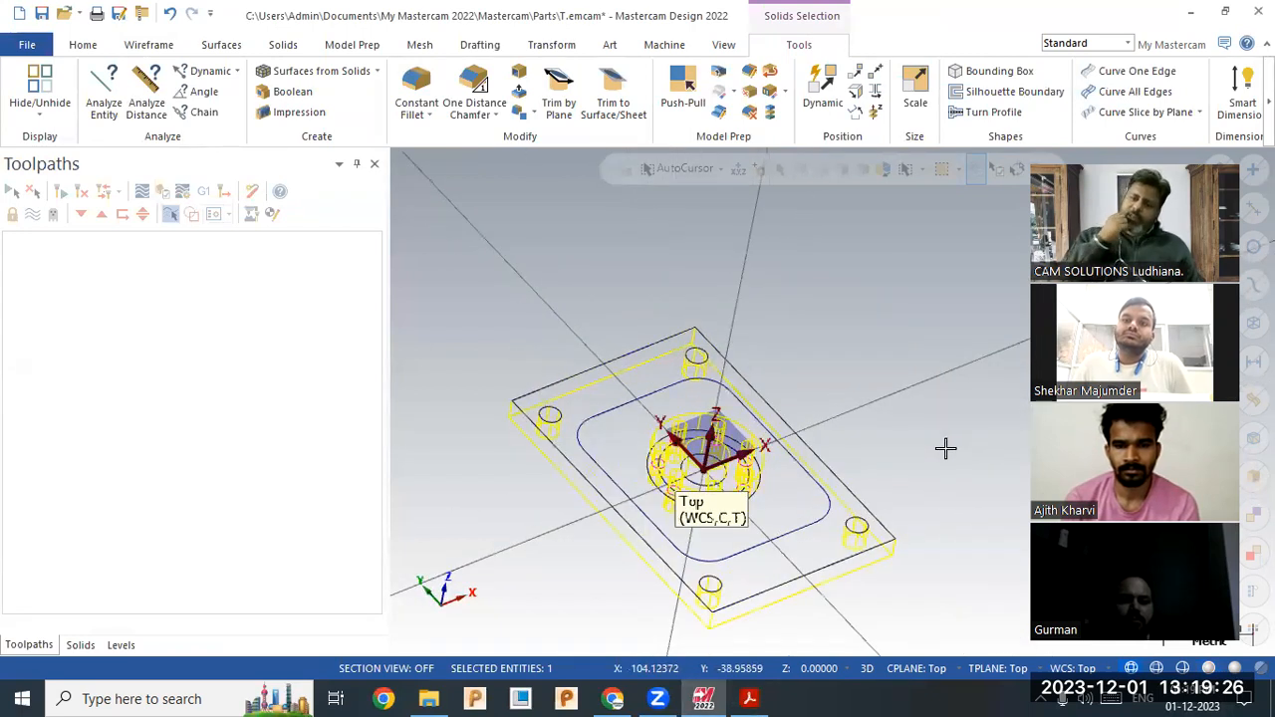
left_click(152, 45)
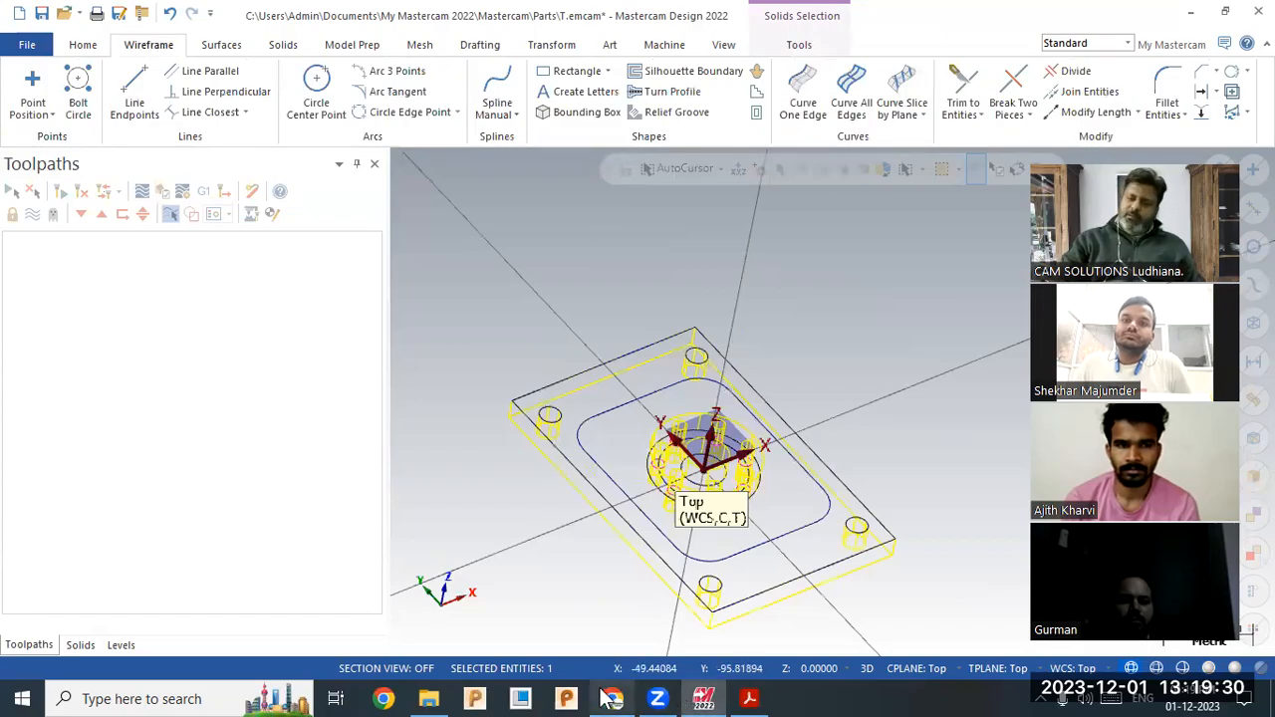
left_click(737, 699)
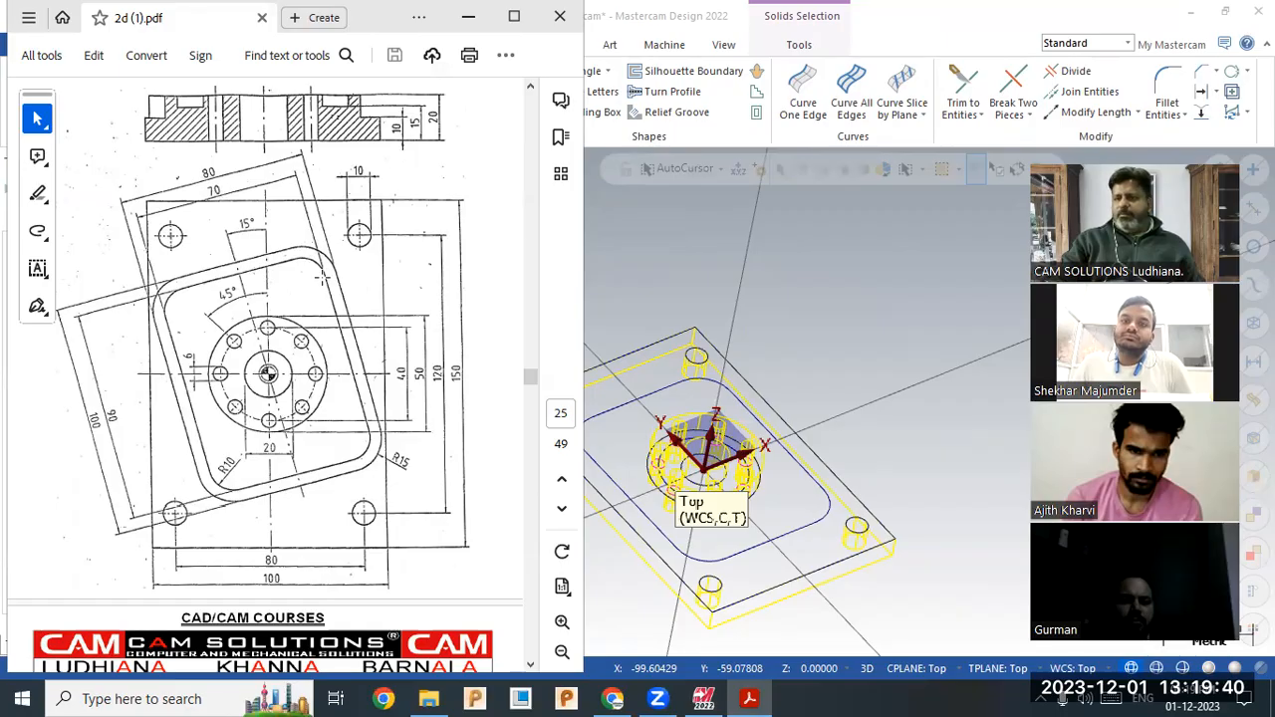
left_click(685, 225)
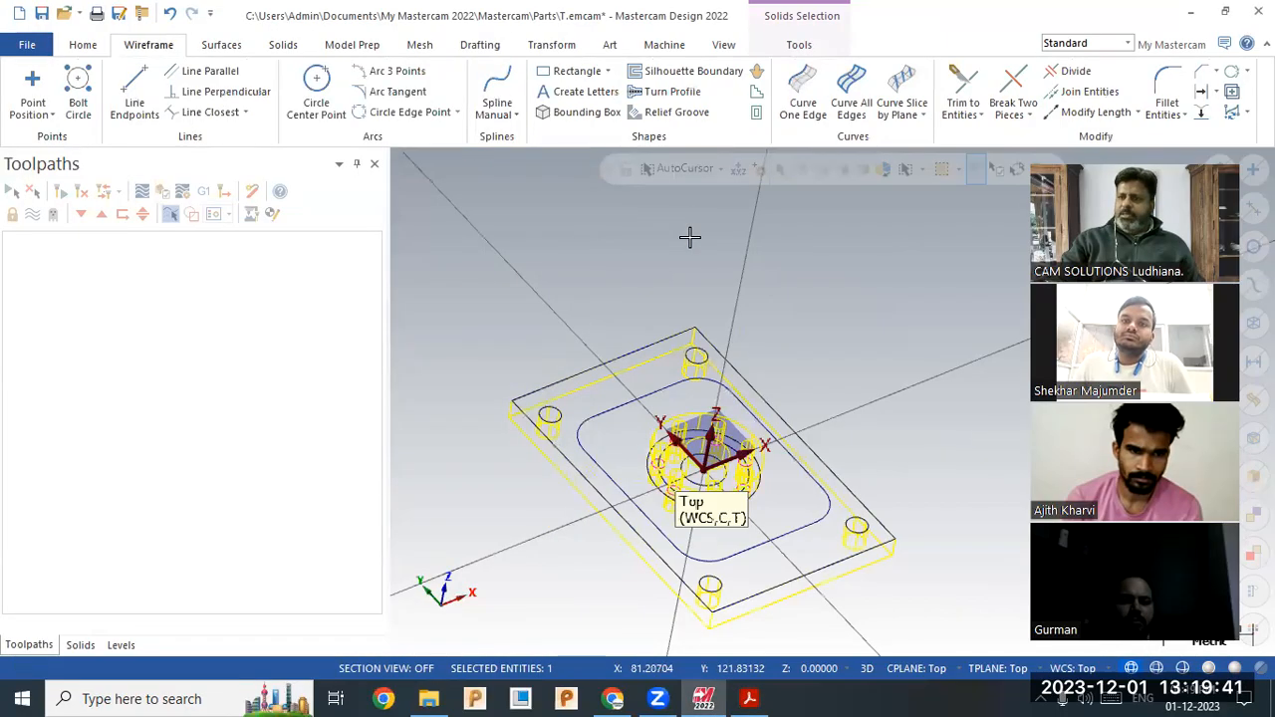
- Offset a copy of the rounded rectangle's chain 5 mm inward and clear the result colors
left_click(1215, 91)
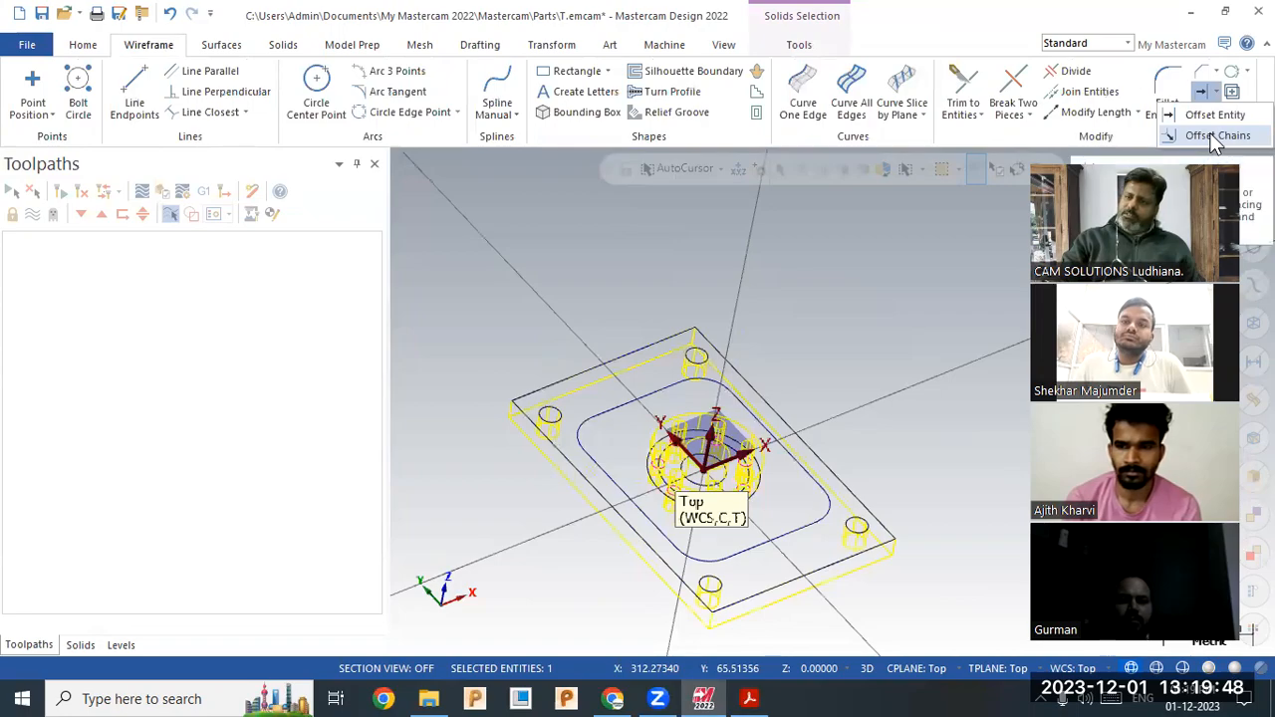
left_click(1216, 137)
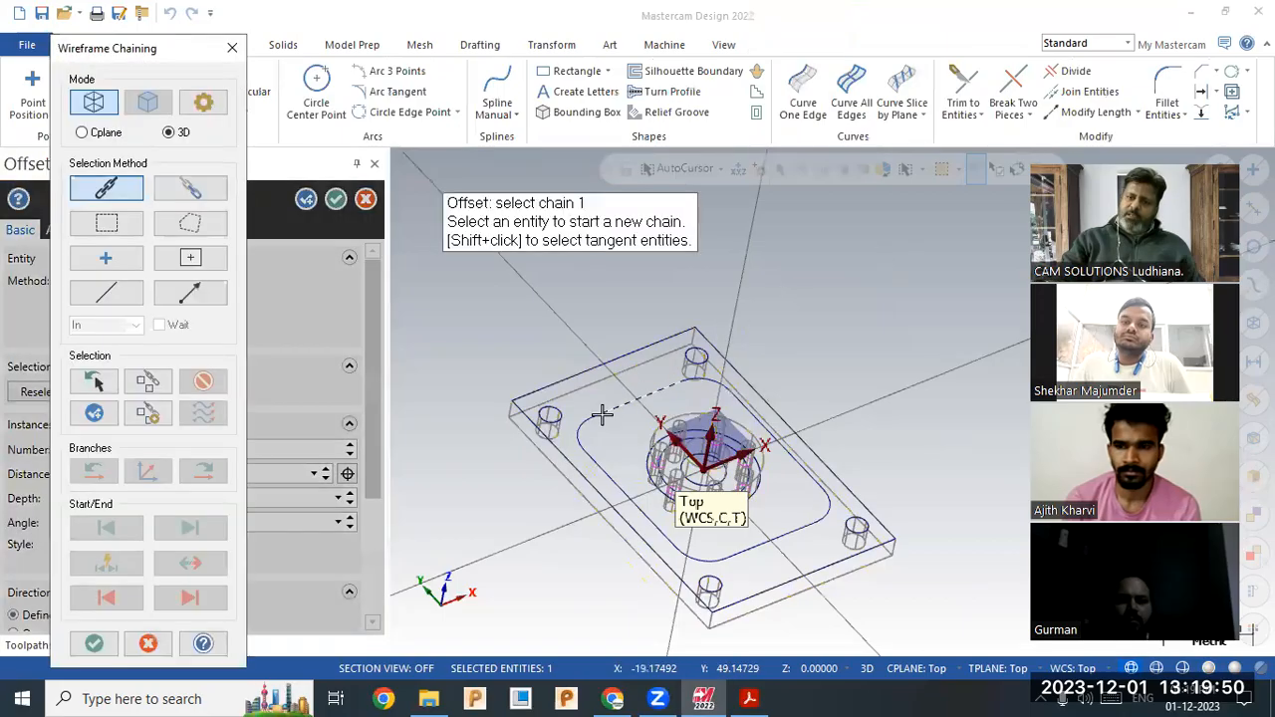
left_click(640, 396)
left_click(94, 644)
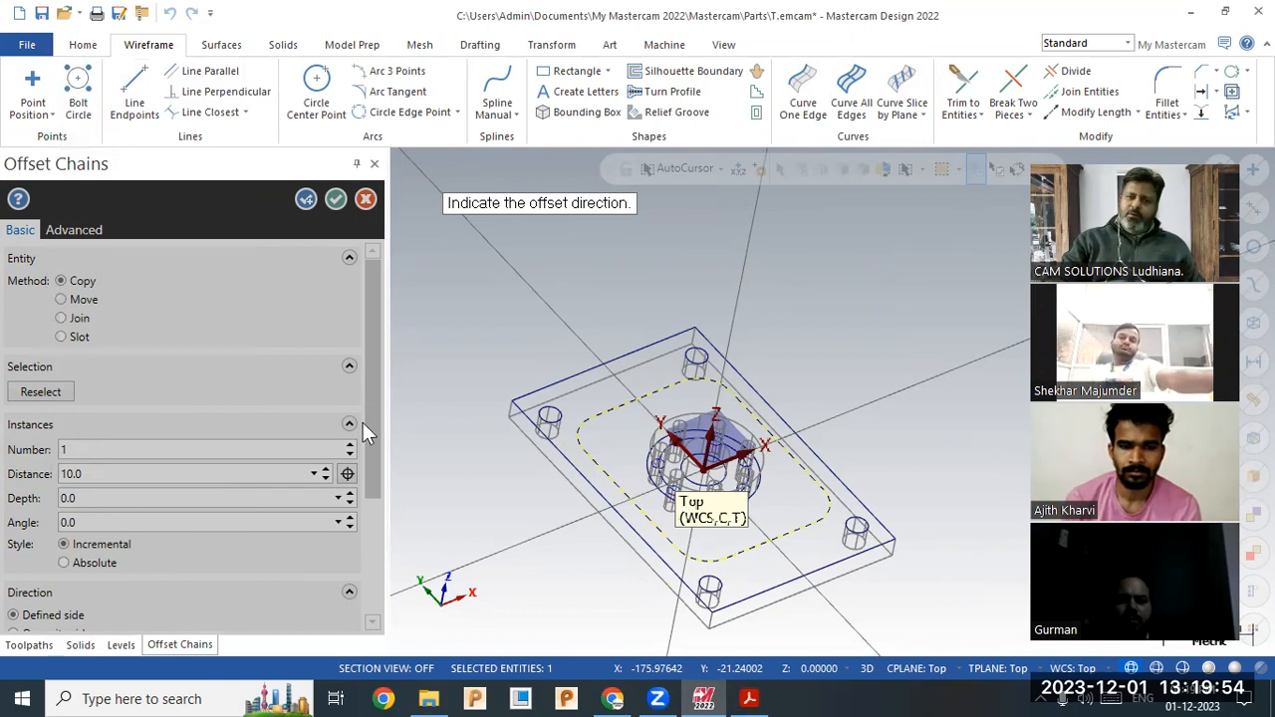
left_click(614, 430)
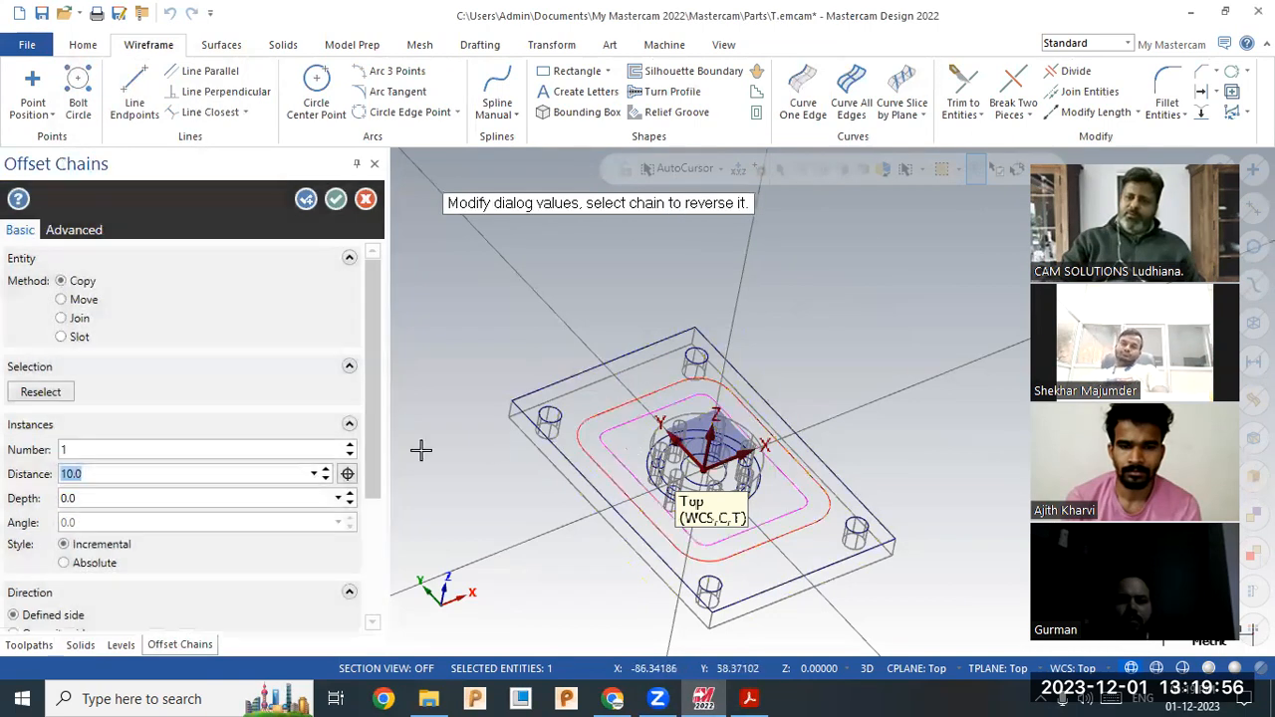
type("5")
key("Return")
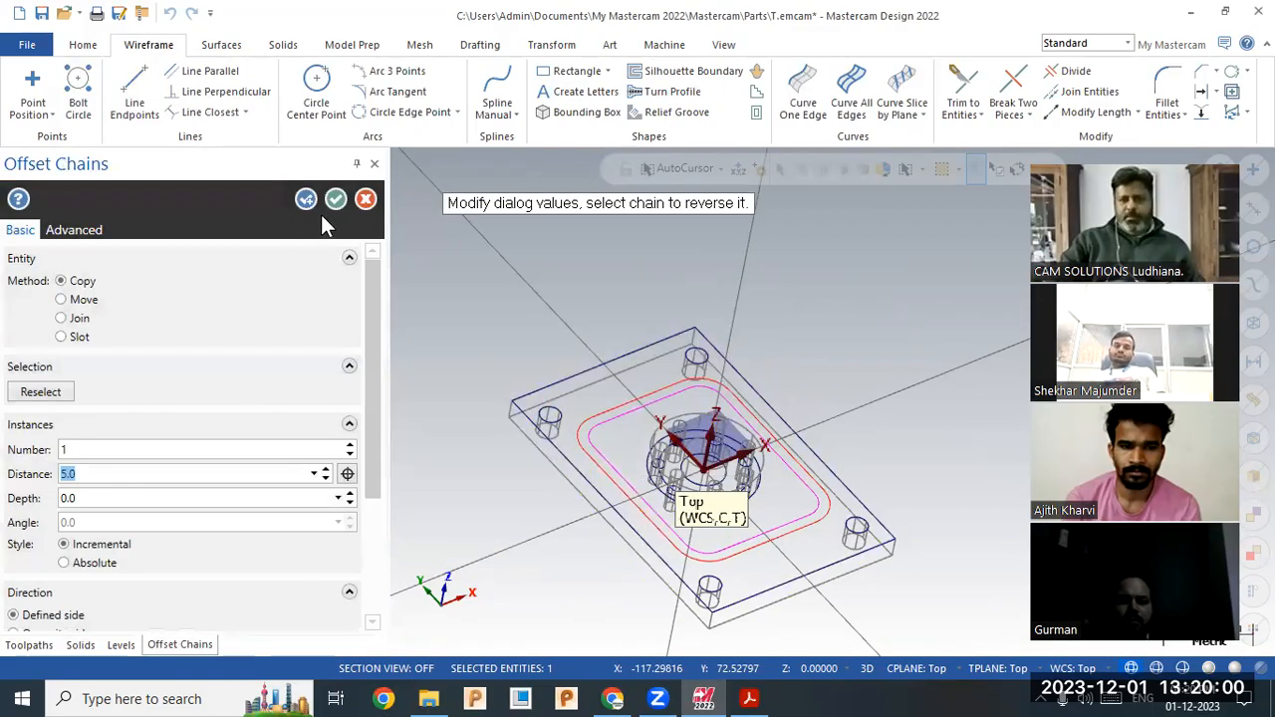
left_click(336, 199)
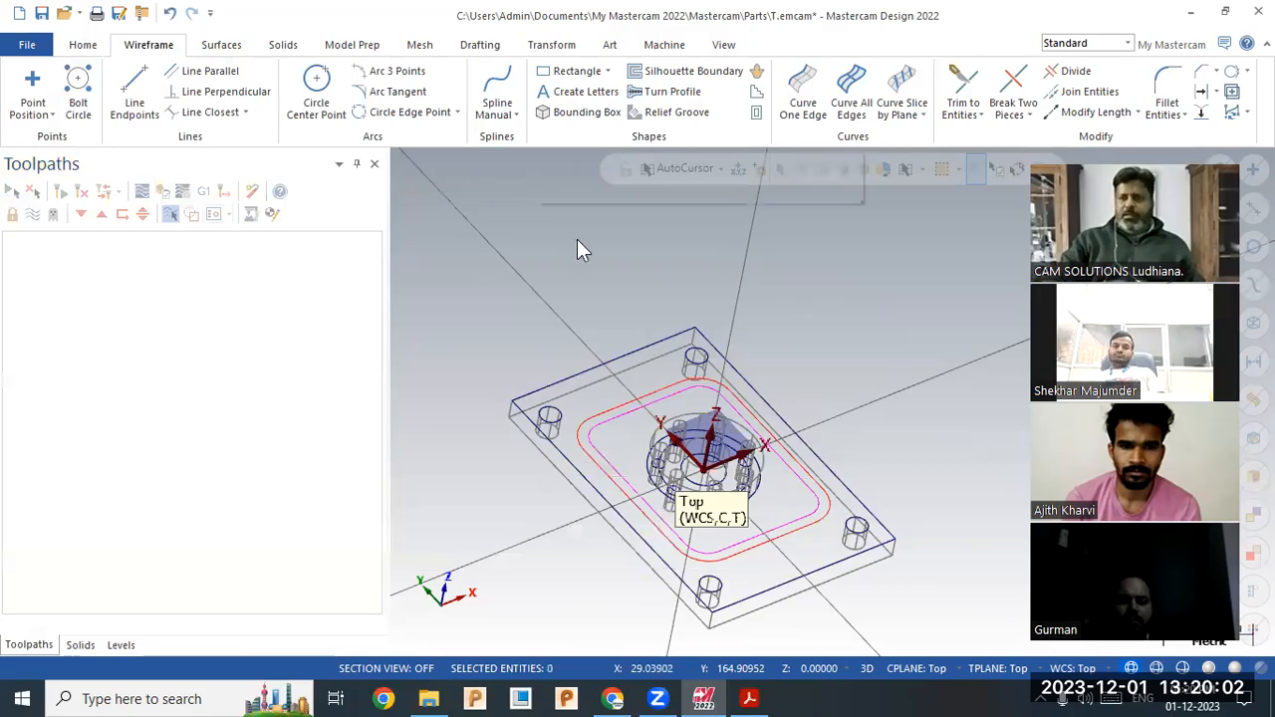
right_click(543, 214)
left_click(625, 191)
middle_click_drag(748, 319, 867, 381)
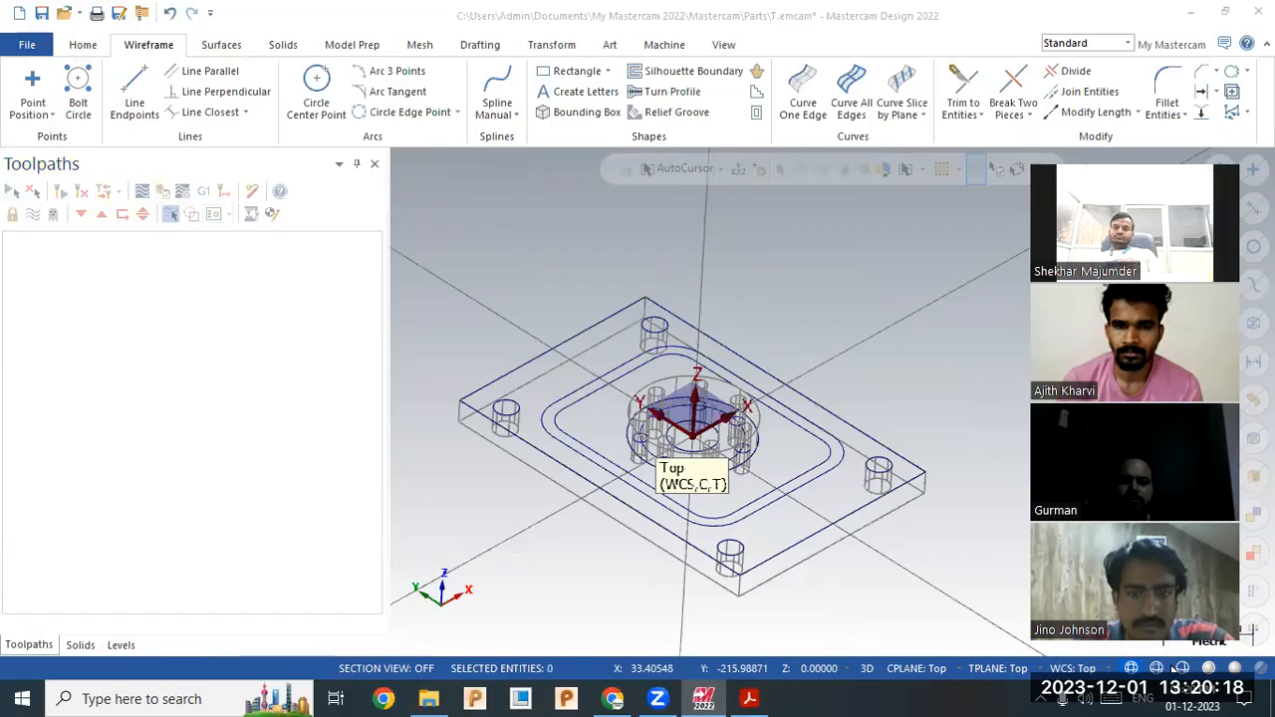
- Check the rim's rotation angle in the PDF drawing
left_click(767, 697)
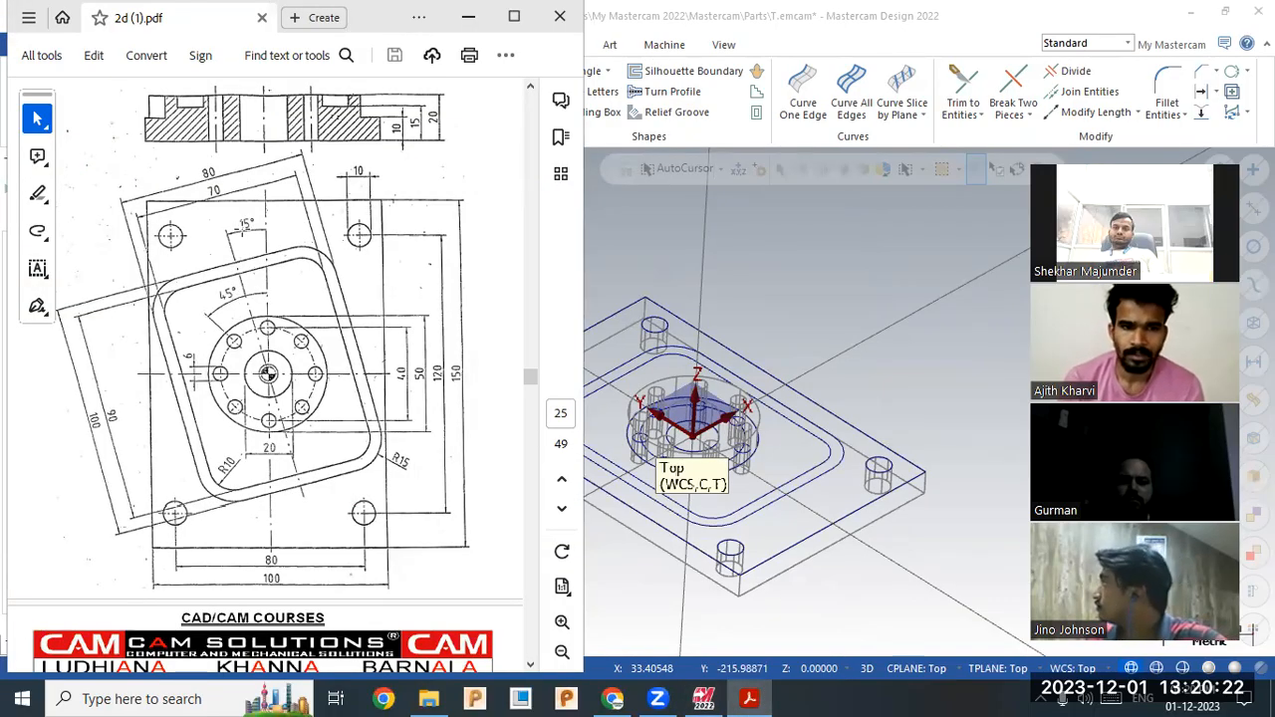
left_click(634, 279)
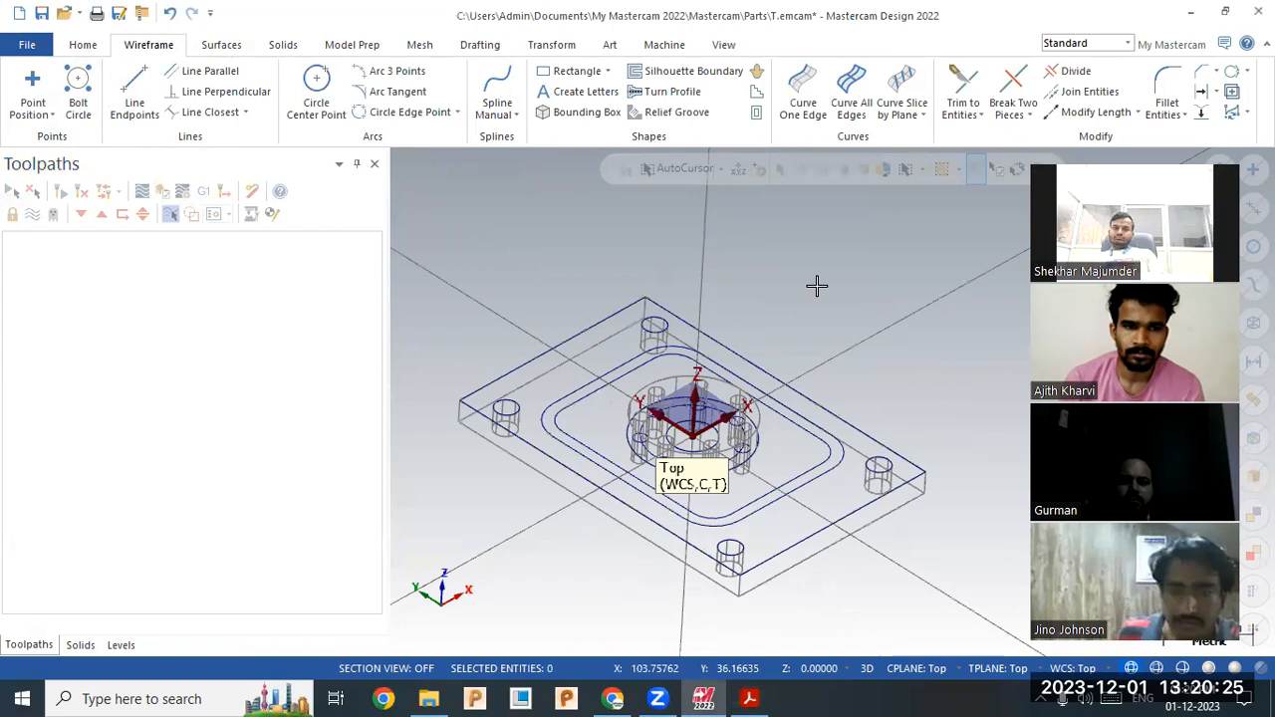
left_click(284, 46)
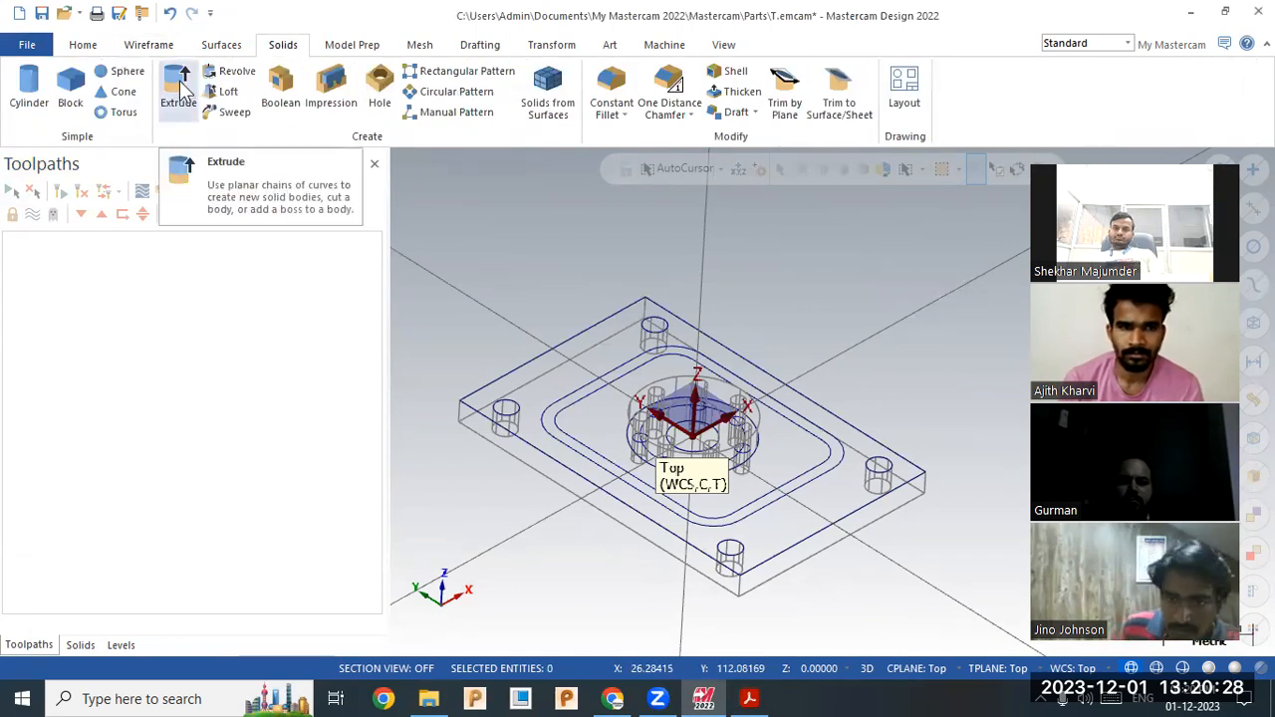
left_click(546, 50)
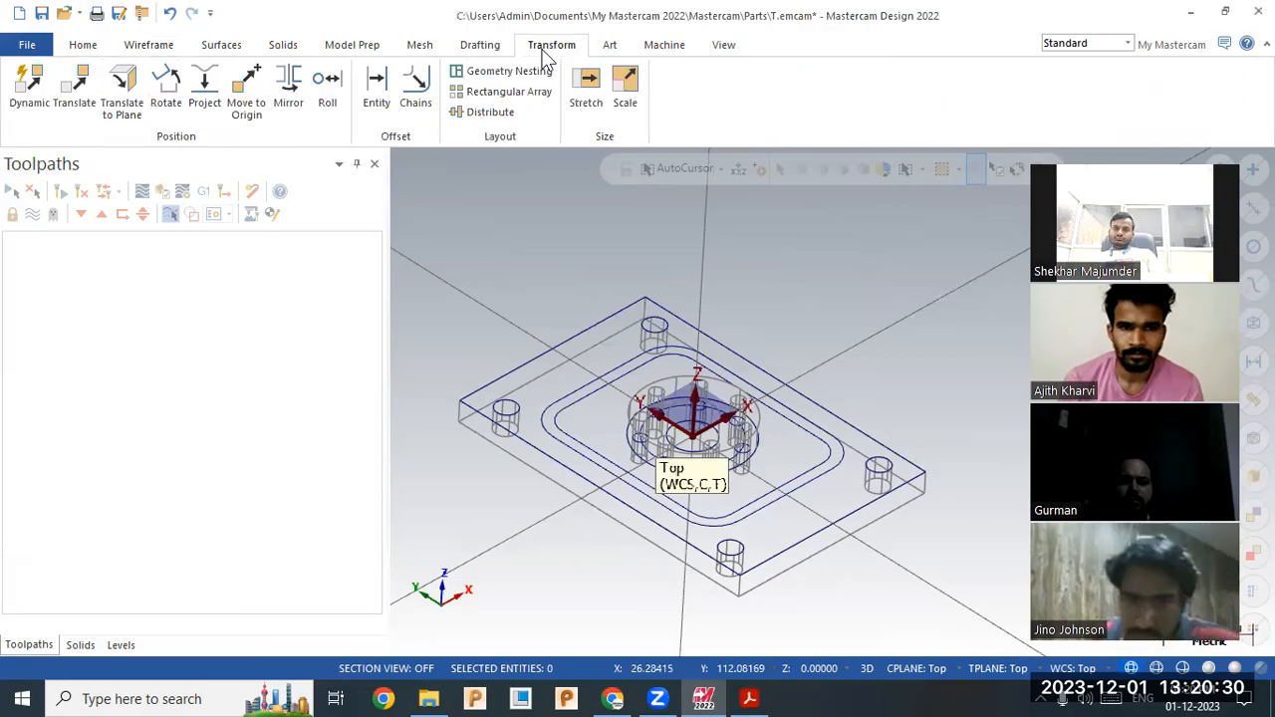
- Rotate both rounded rectangles 15° about the origin, using the Move method with one instance
left_click(167, 99)
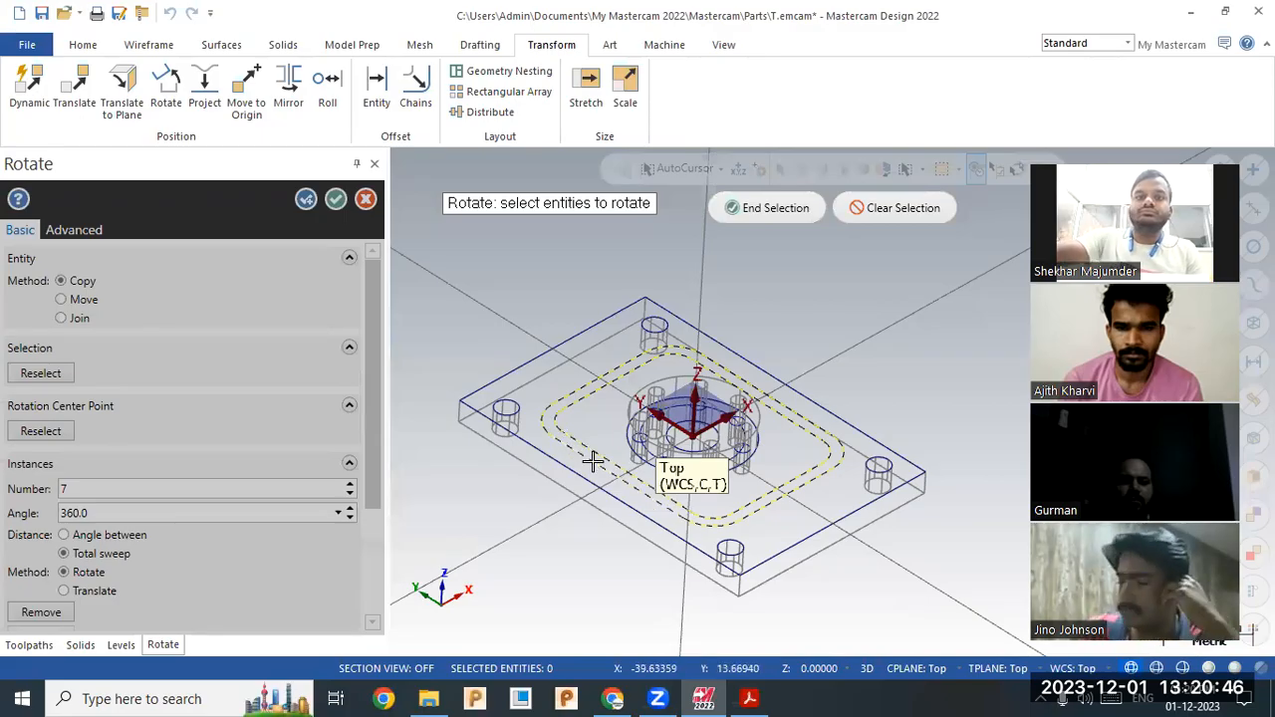
left_click(765, 208)
left_click(145, 488)
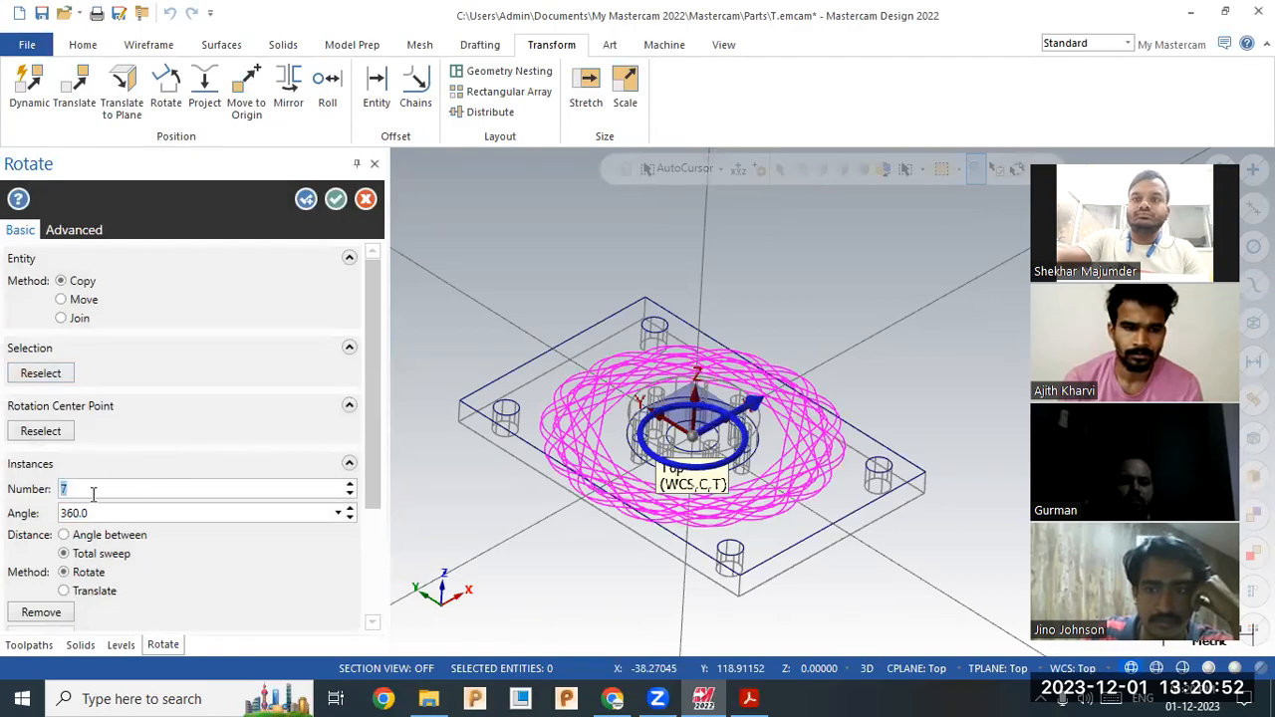
left_click(79, 301)
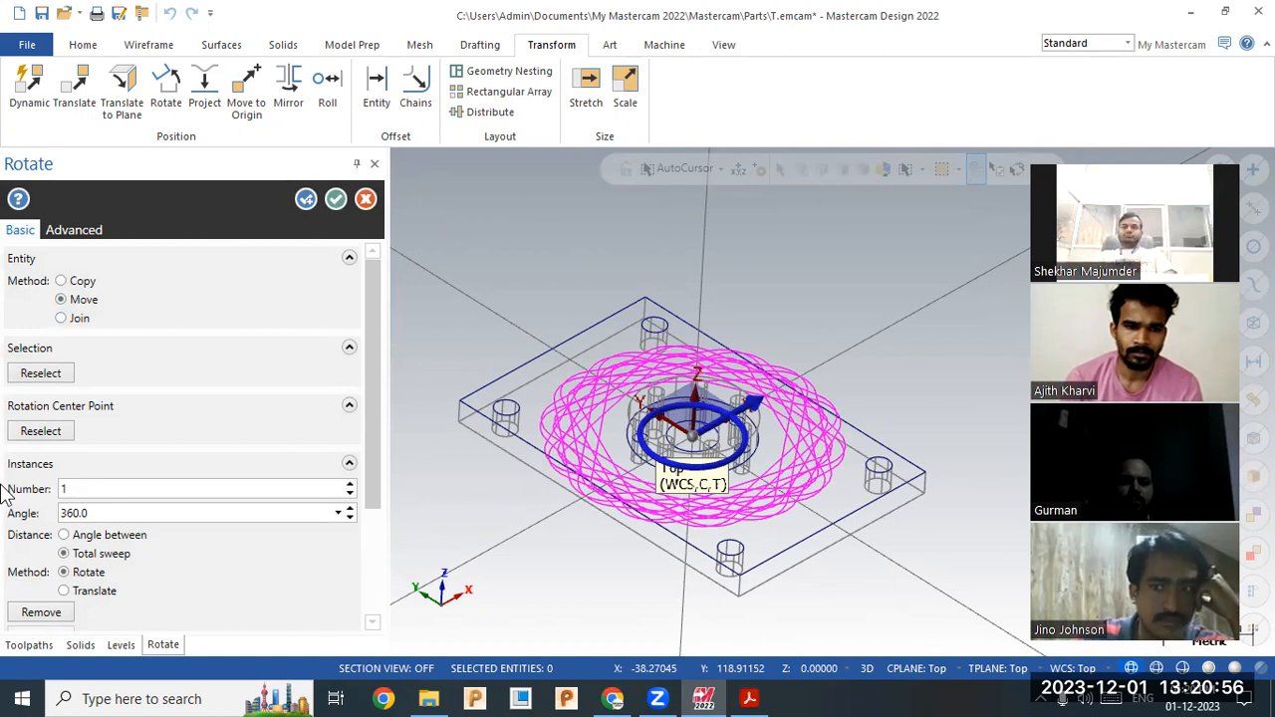
key("Return")
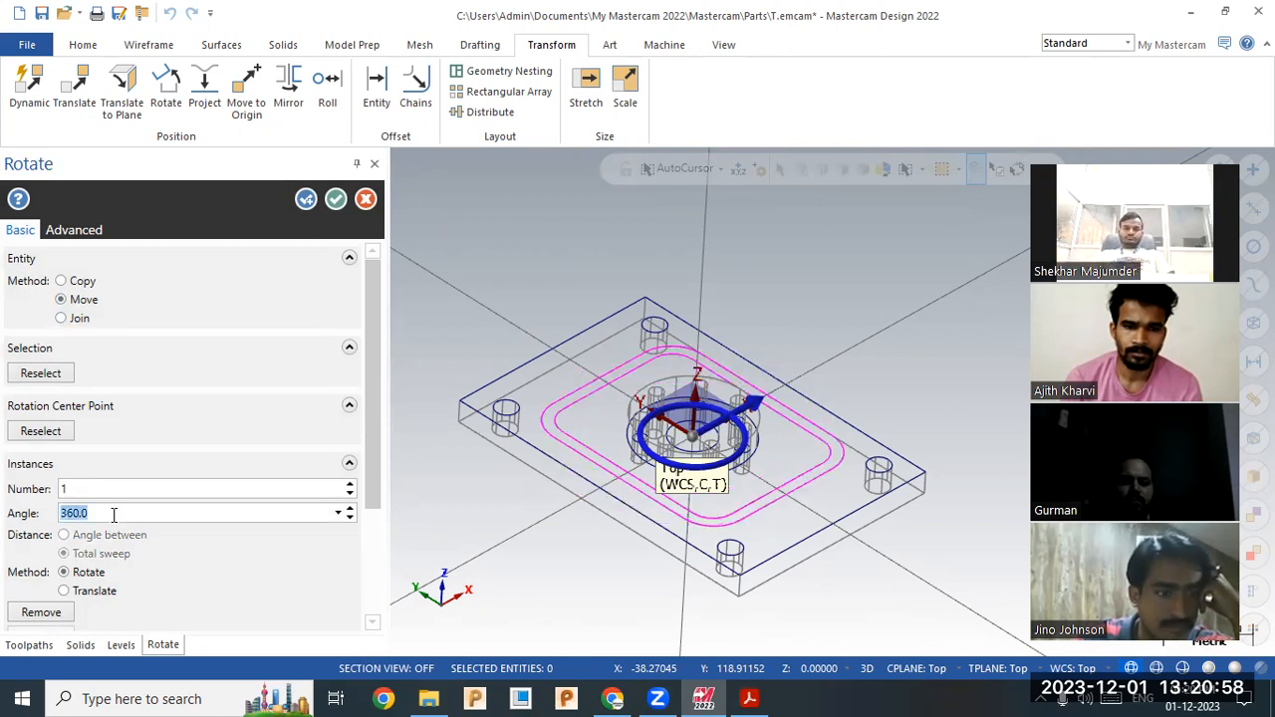
type("15")
key("Return")
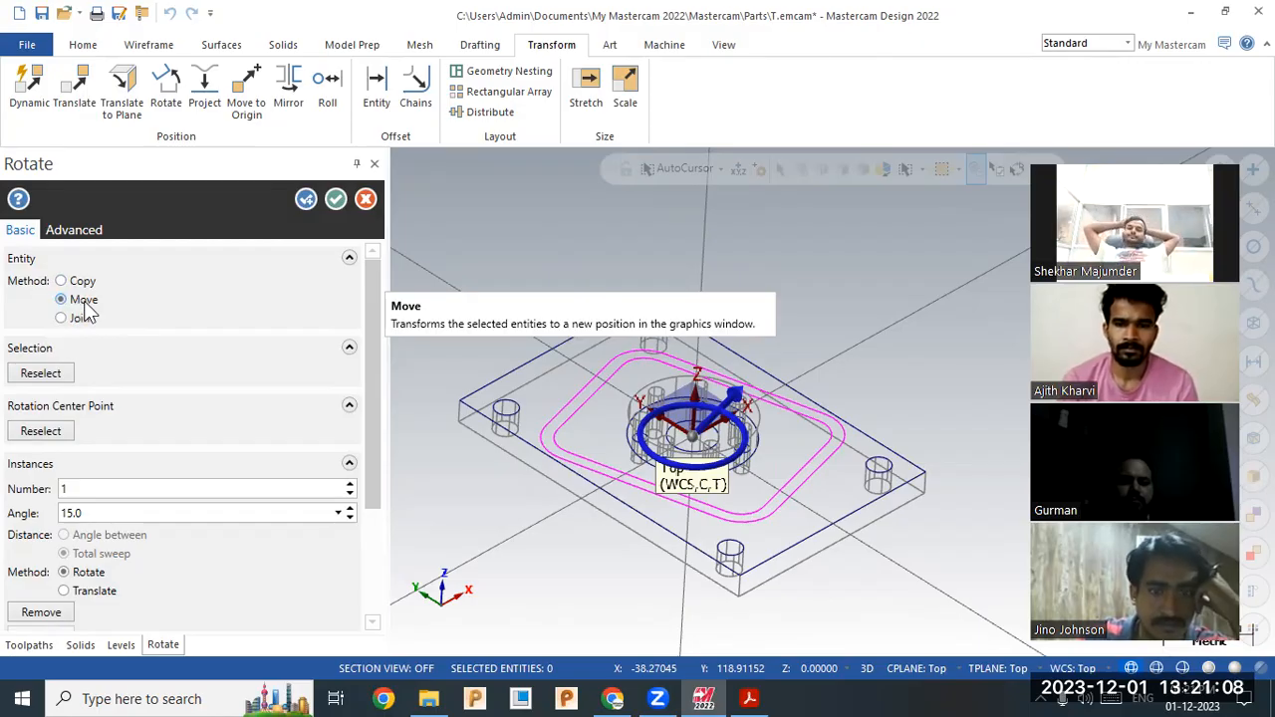
left_click(106, 512)
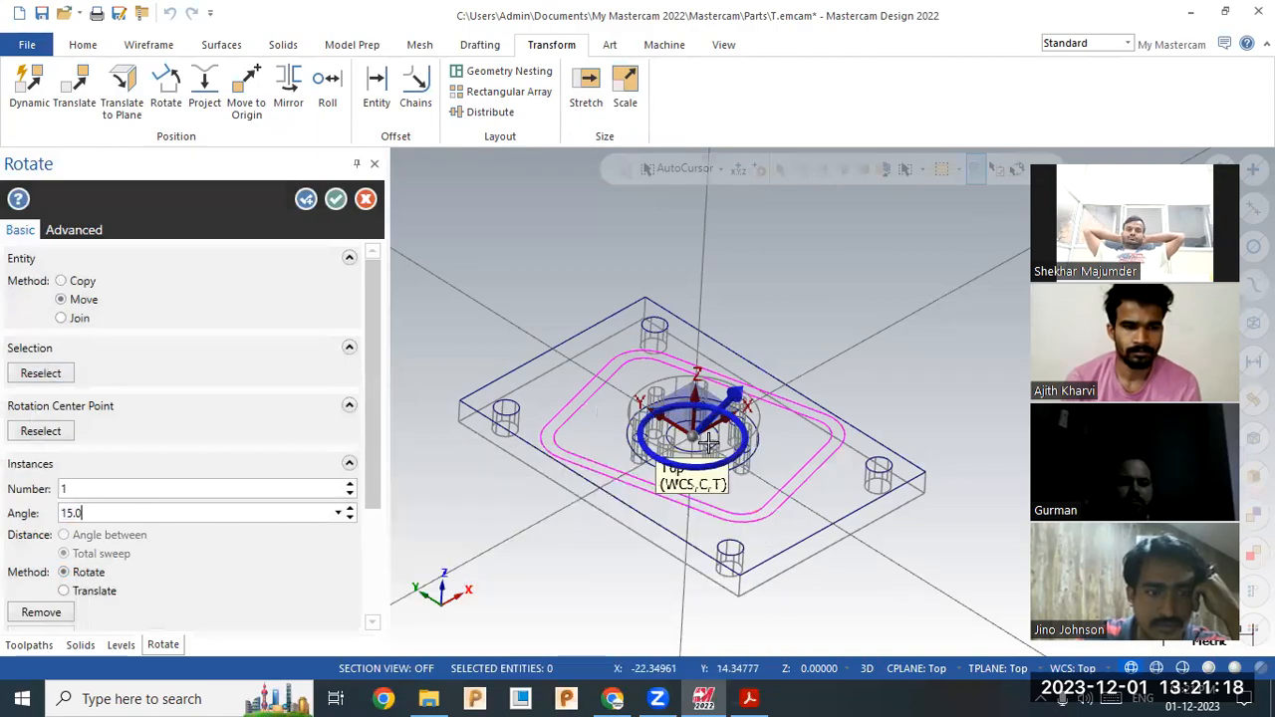
middle_click_drag(791, 296, 781, 320)
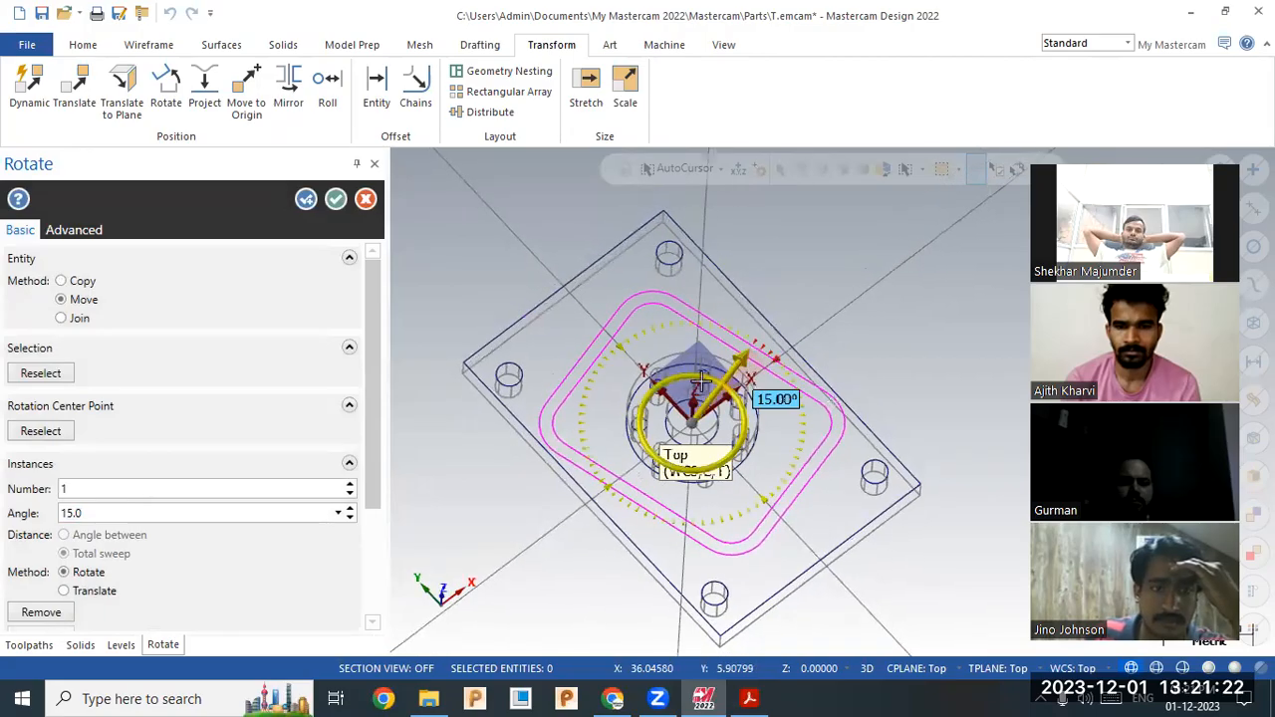
middle_click_drag(626, 287, 524, 272)
left_click(335, 199)
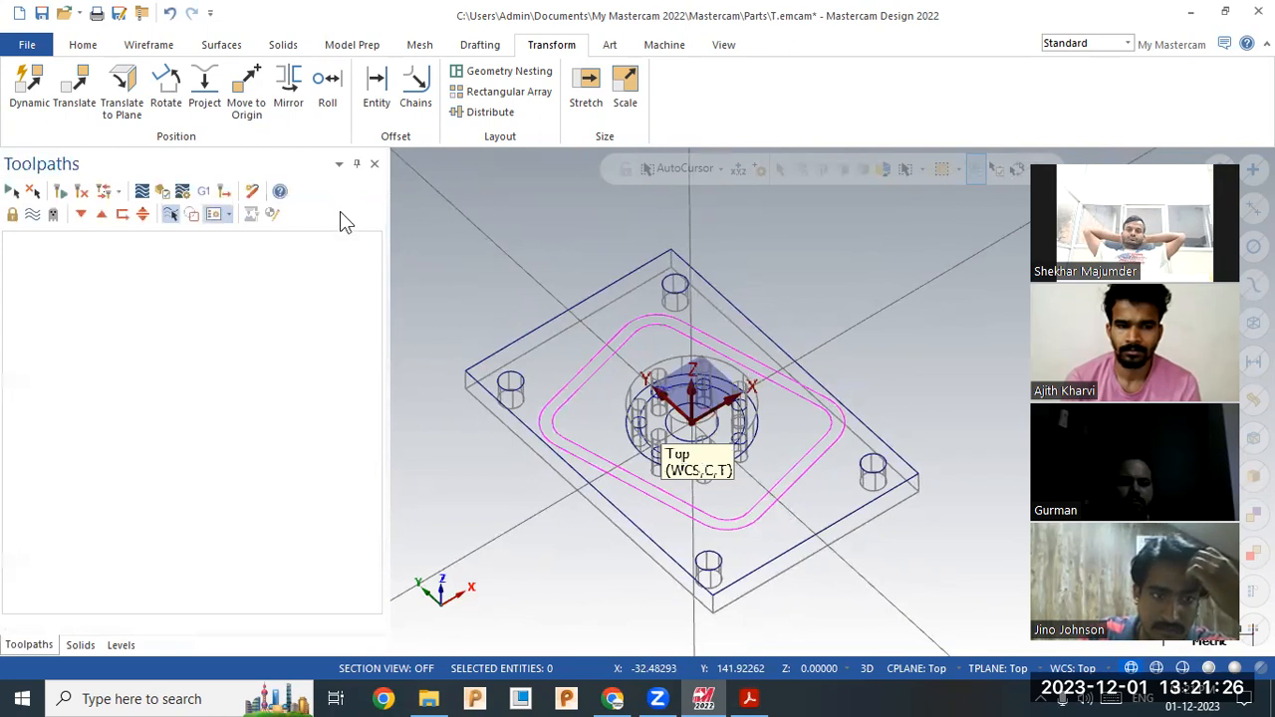
- Clear the result colors from the rotated rectangles and shade the model
right_click(479, 250)
left_click(563, 224)
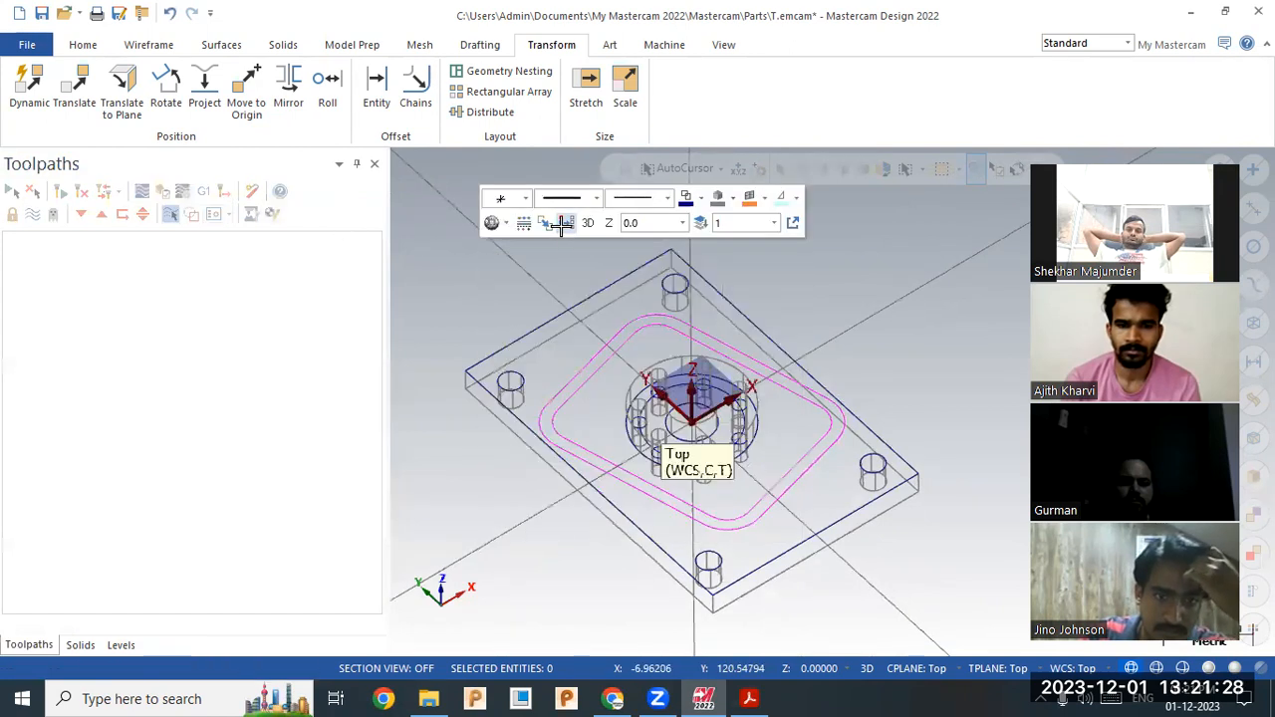
middle_click_drag(458, 326, 462, 310)
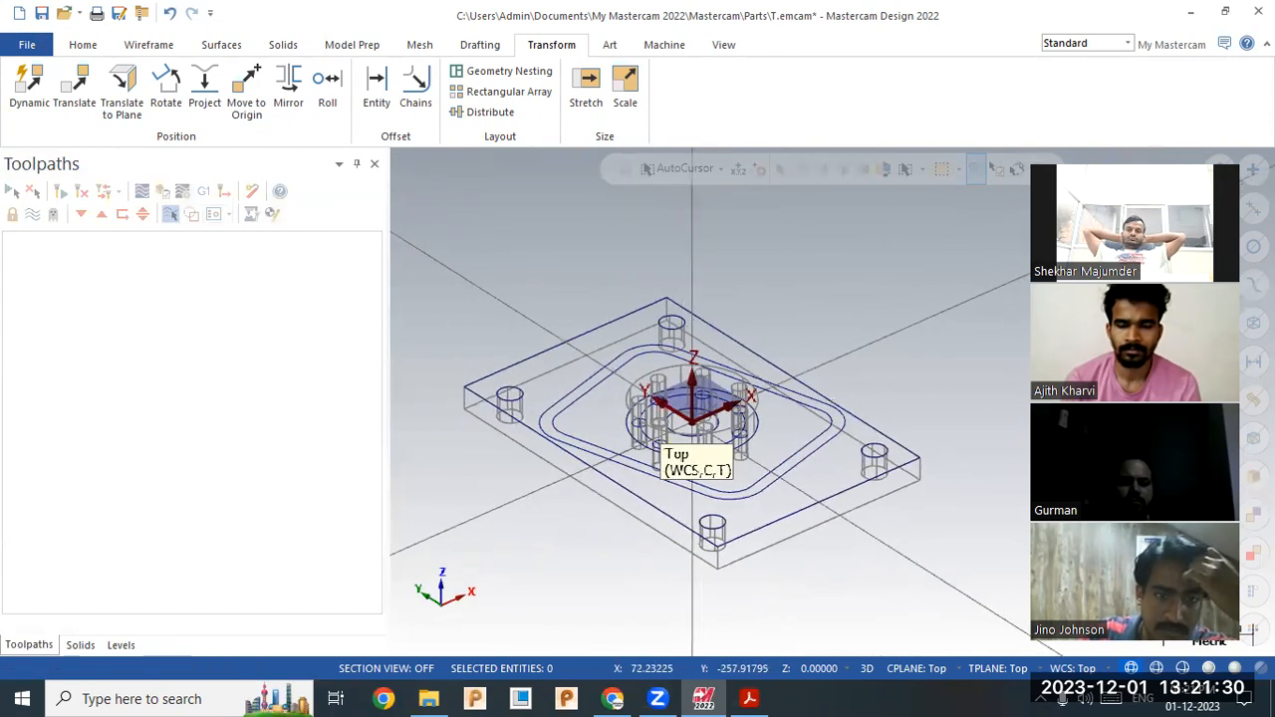
left_click(1210, 668)
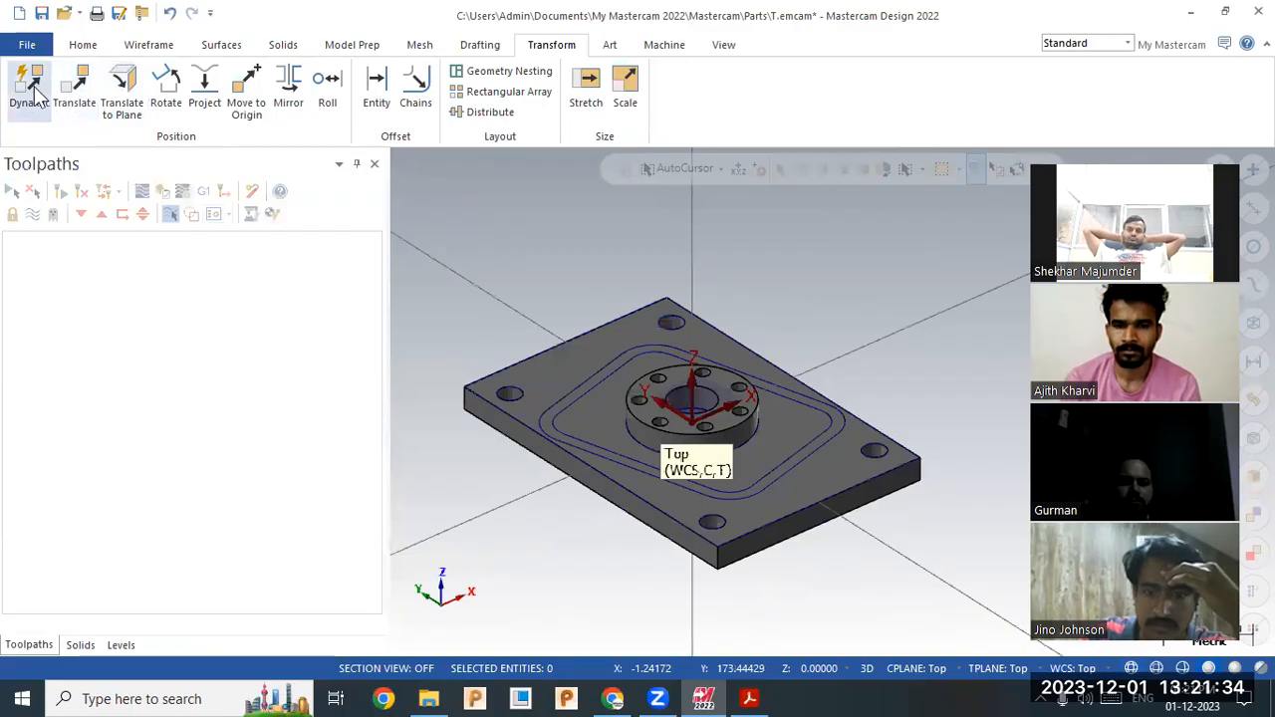
- Extrude both rotated rounded rectangles 10 mm in both directions as a new rim body, checking the height in the PDF drawing
left_click(295, 46)
left_click(178, 89)
left_click(573, 395)
left_click(563, 406)
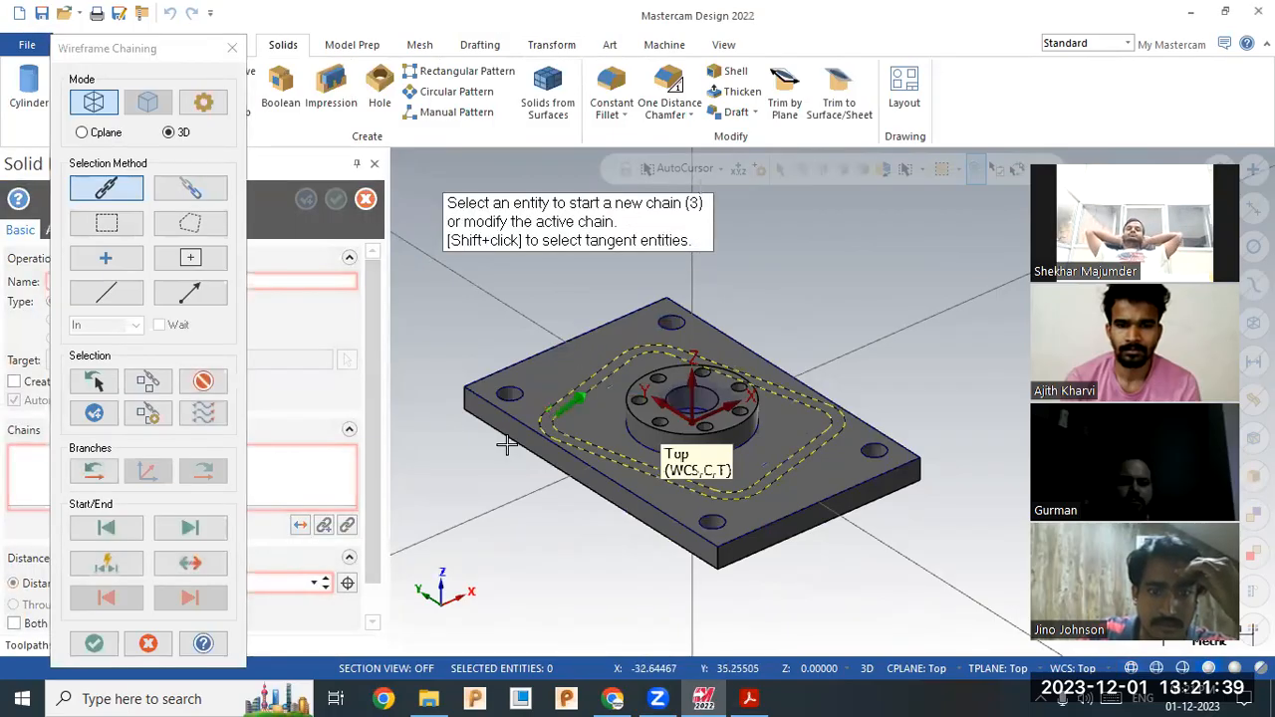
left_click(100, 644)
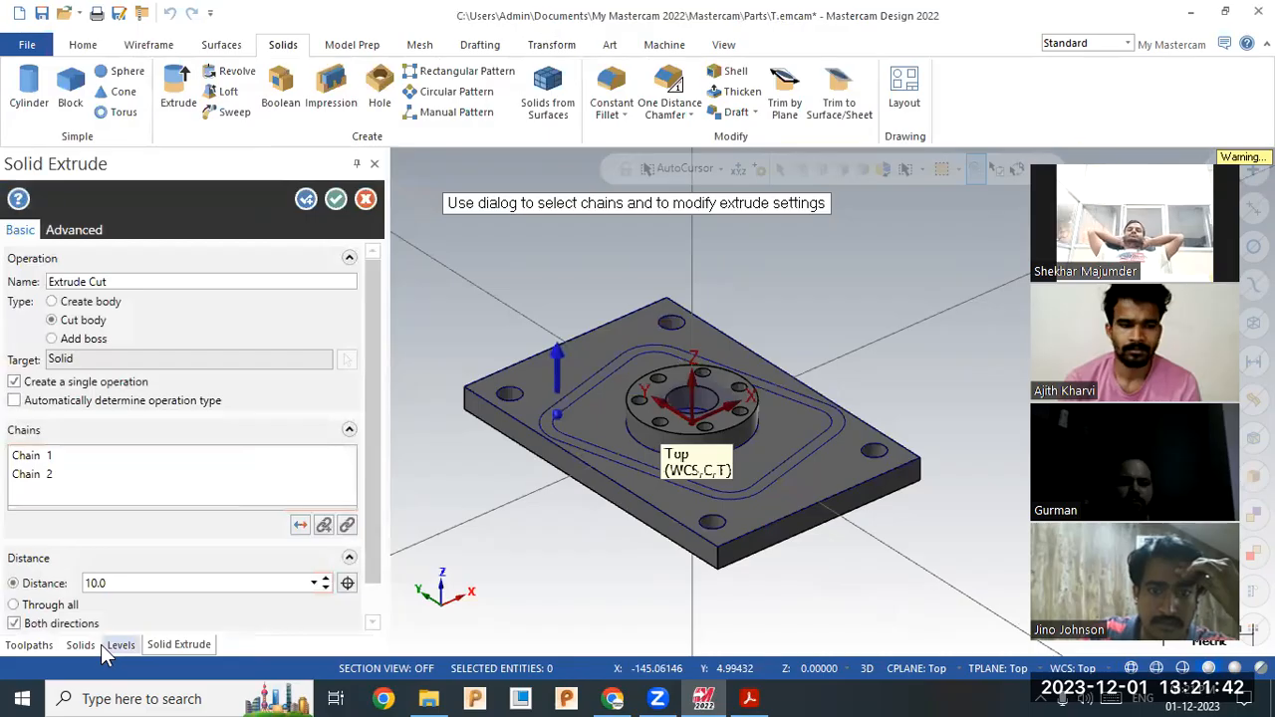
left_click(71, 303)
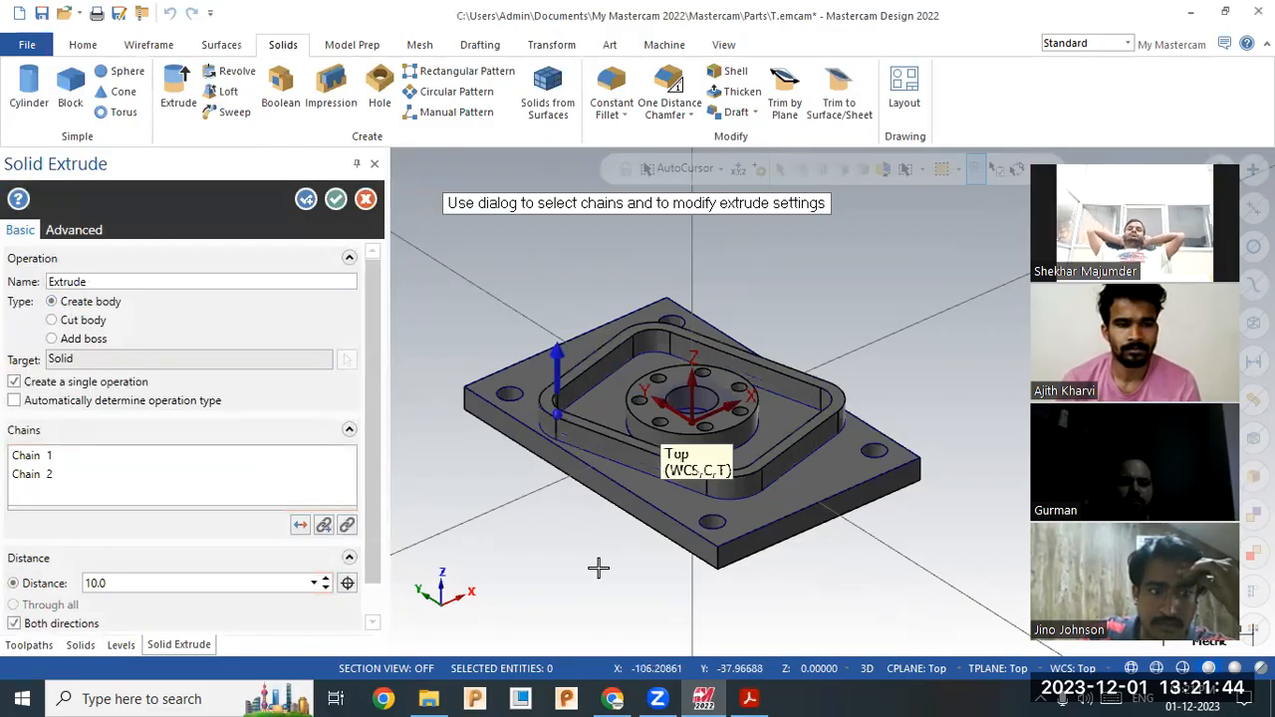
left_click(737, 698)
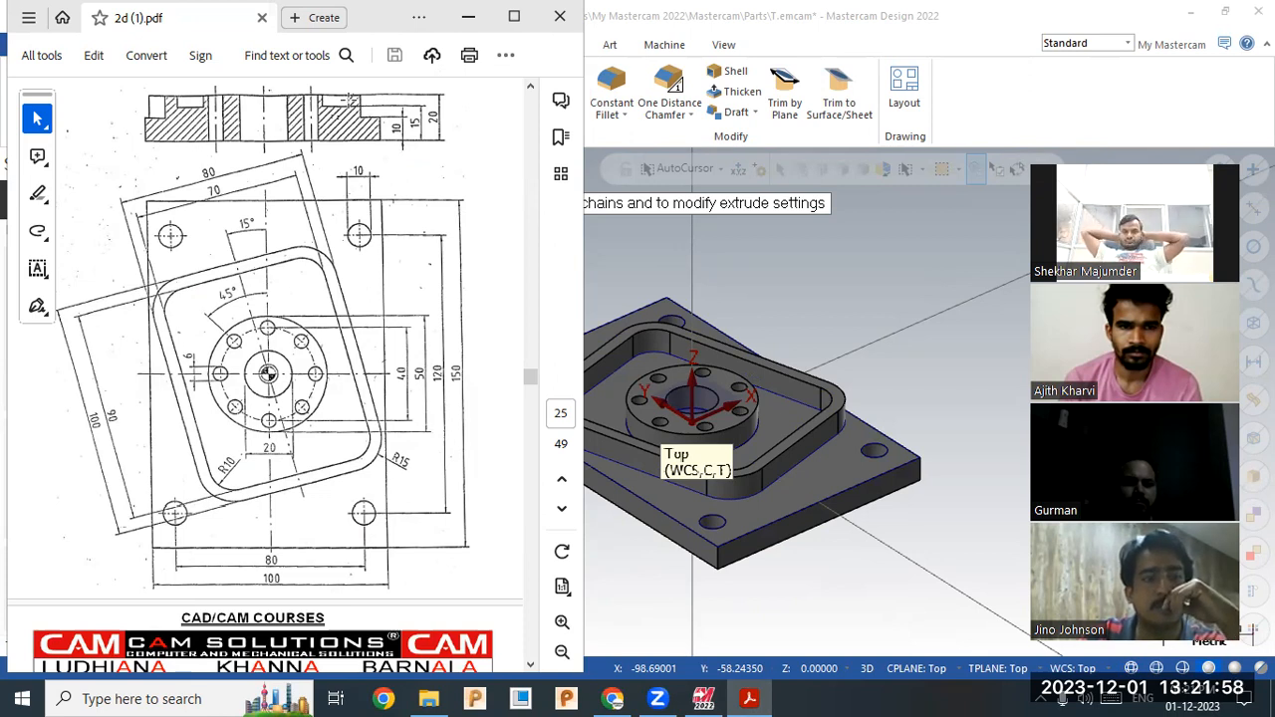
left_click(806, 269)
left_click(142, 583)
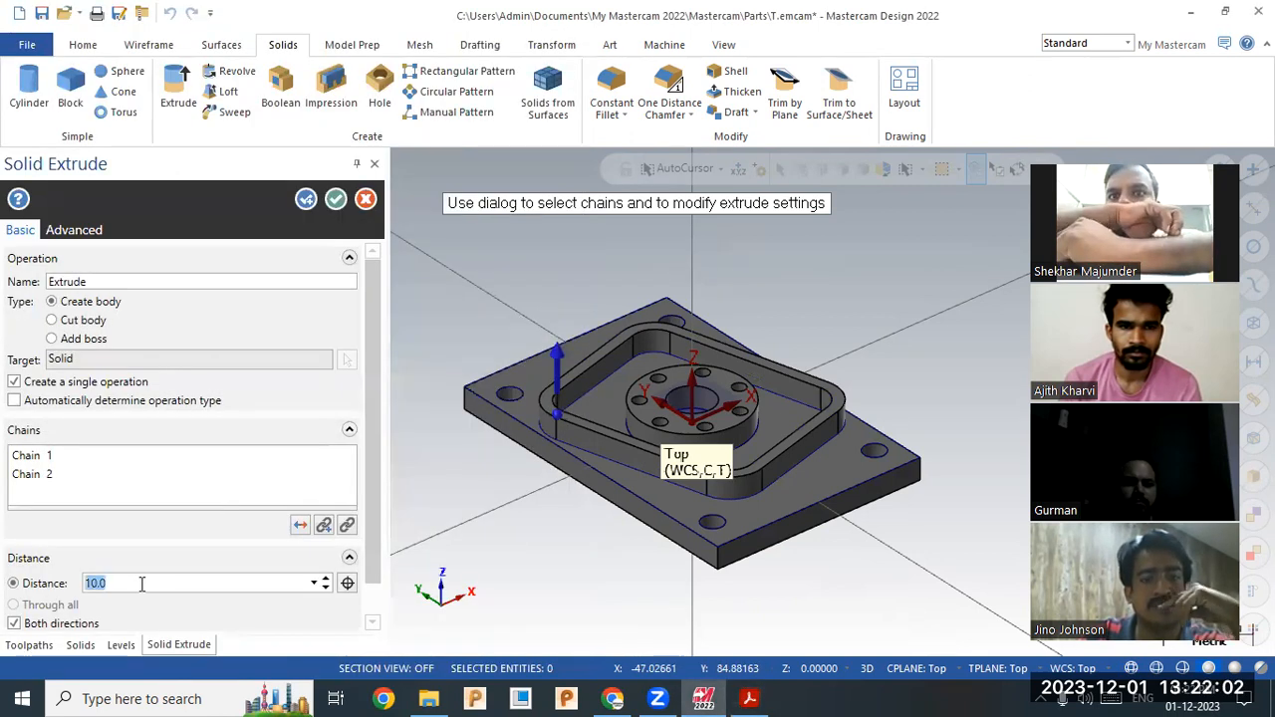
left_click(335, 199)
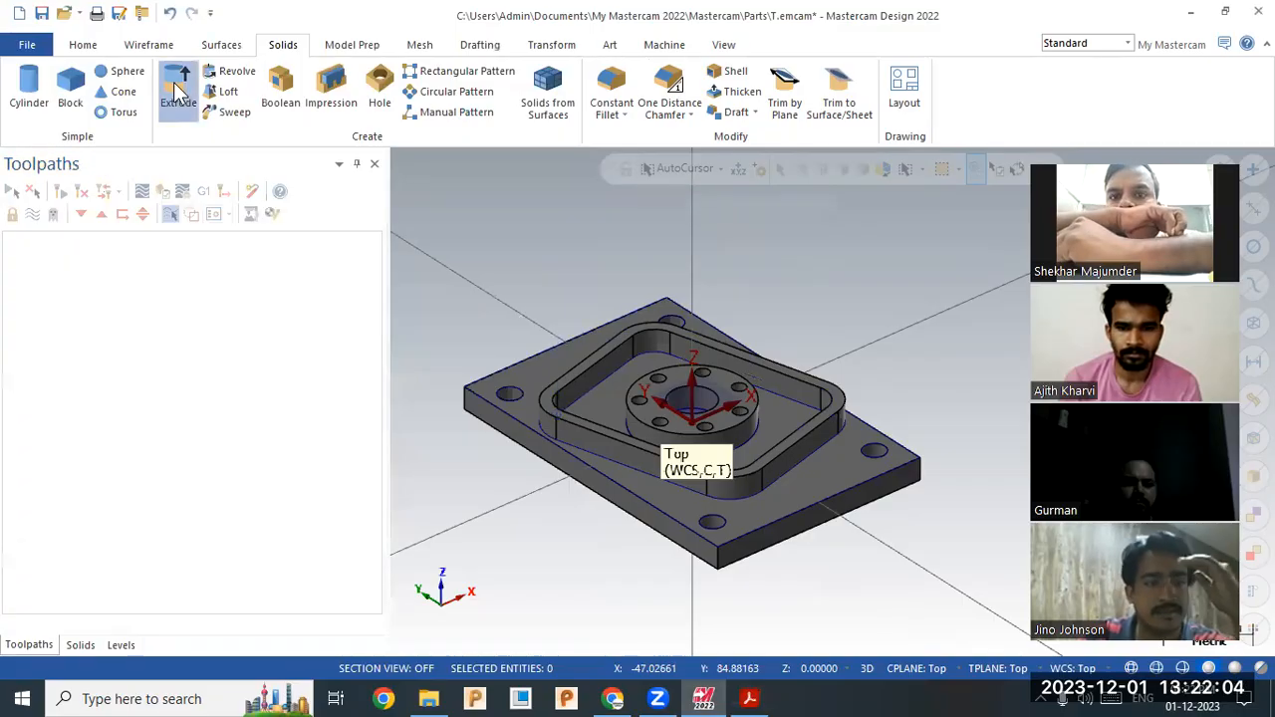
- Try to extrude the inner rounded rectangle 5 mm in both directions as a new body, and undo it together with the rim body
left_click(178, 91)
left_click(573, 399)
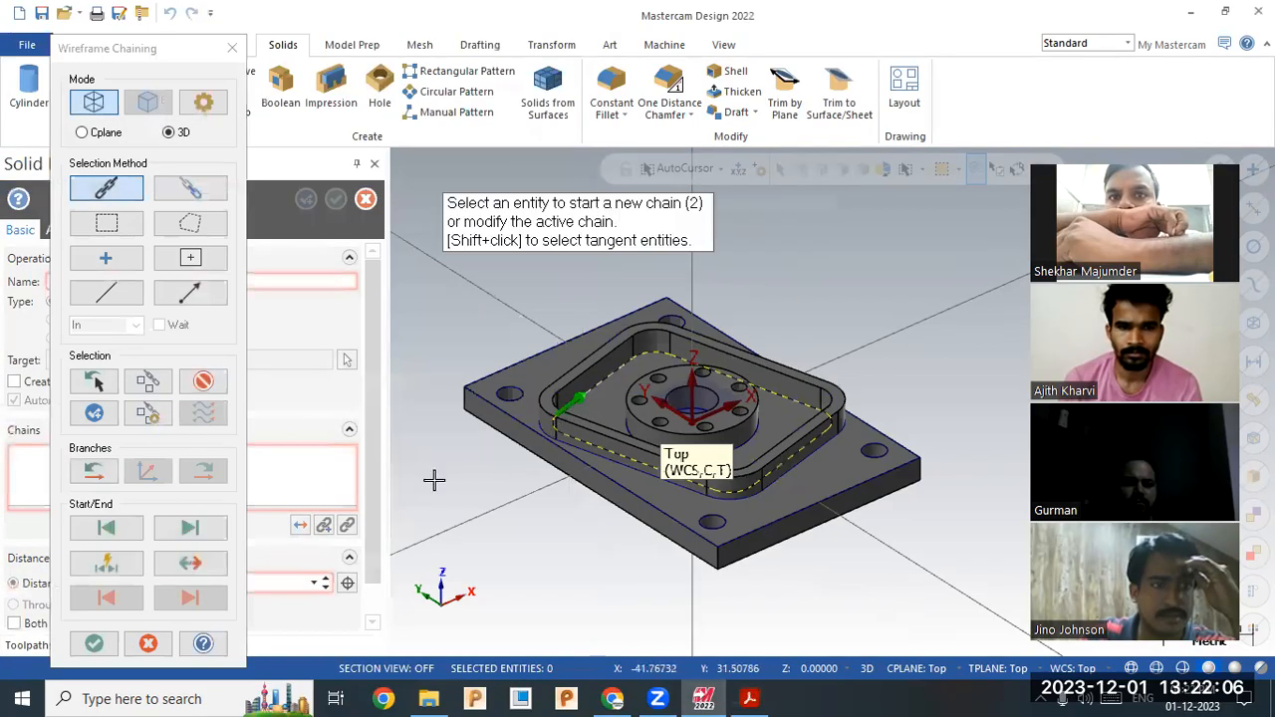
left_click(93, 644)
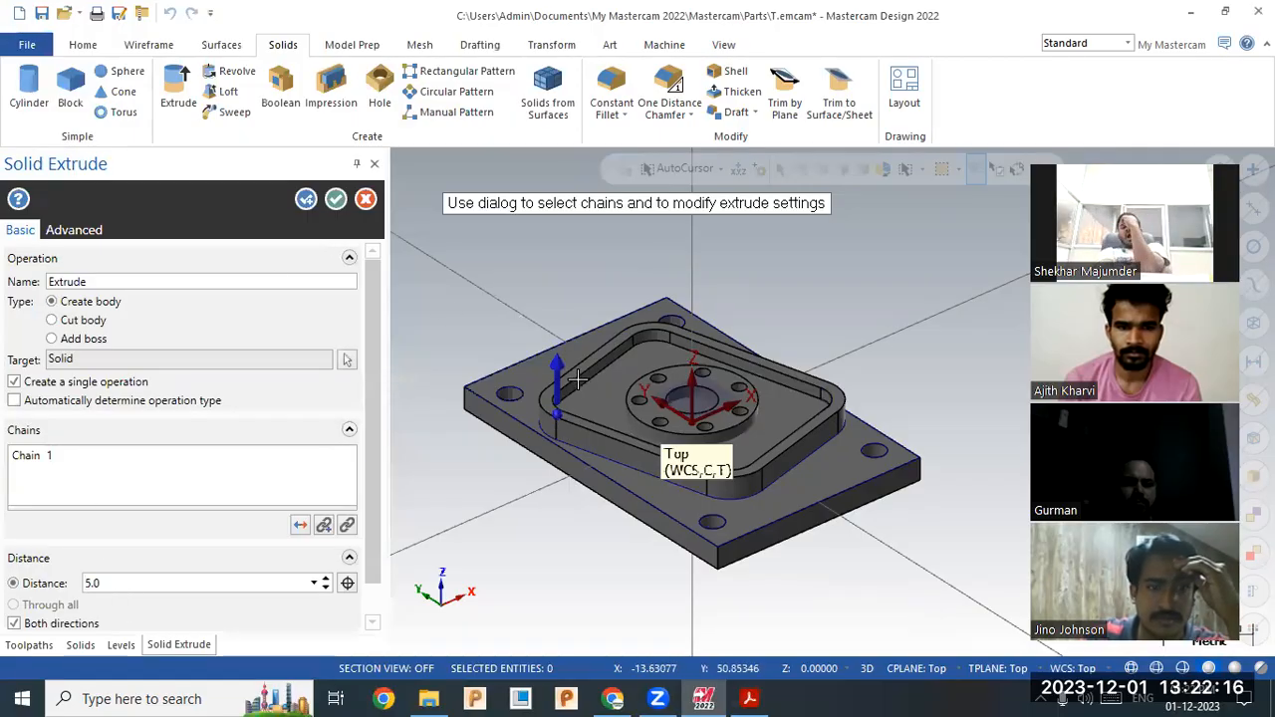
left_click(335, 200)
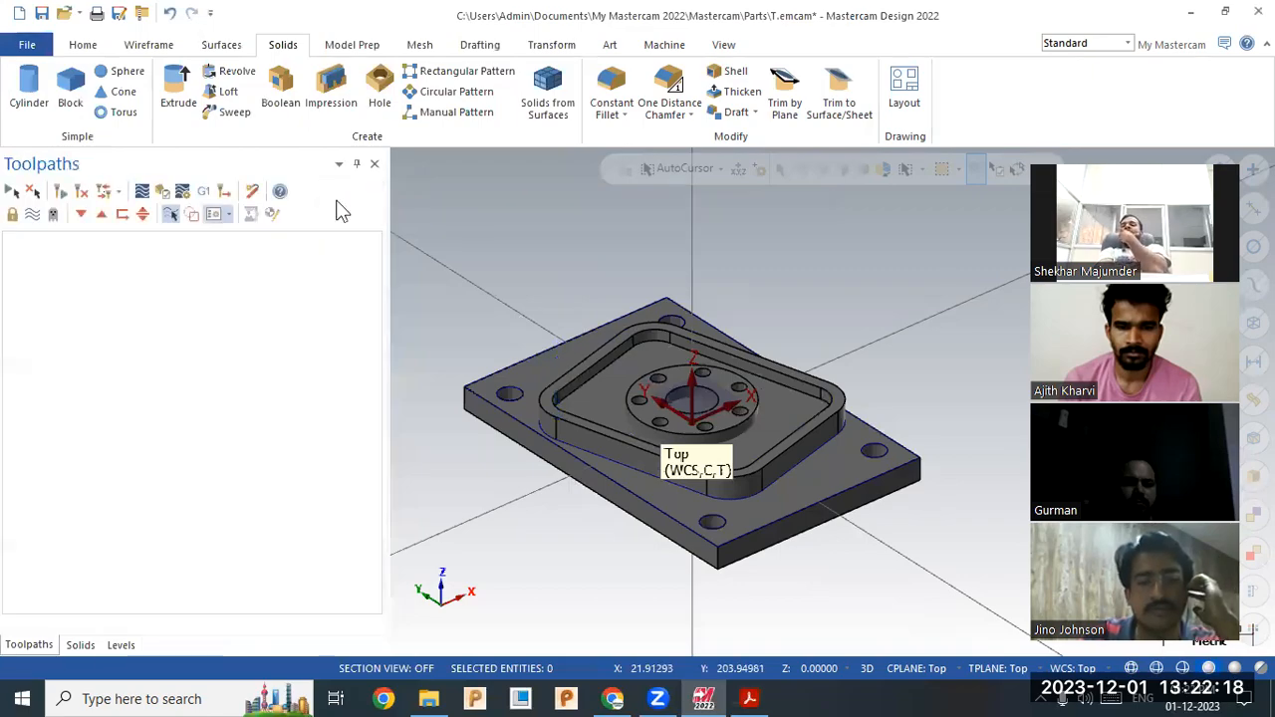
mouse_move(541, 263)
middle_mouse_down()
mouse_move(541, 334)
mouse_move(546, 256)
mouse_move(533, 273)
middle_mouse_up()
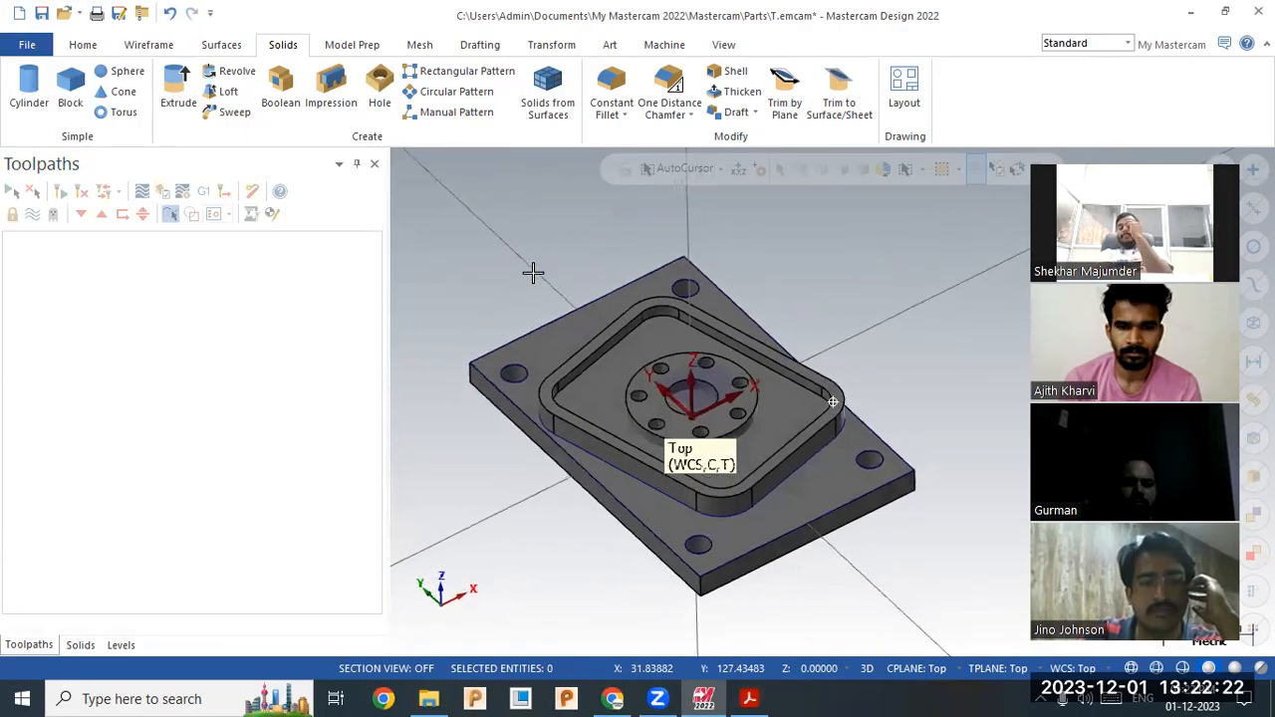
left_click(171, 16)
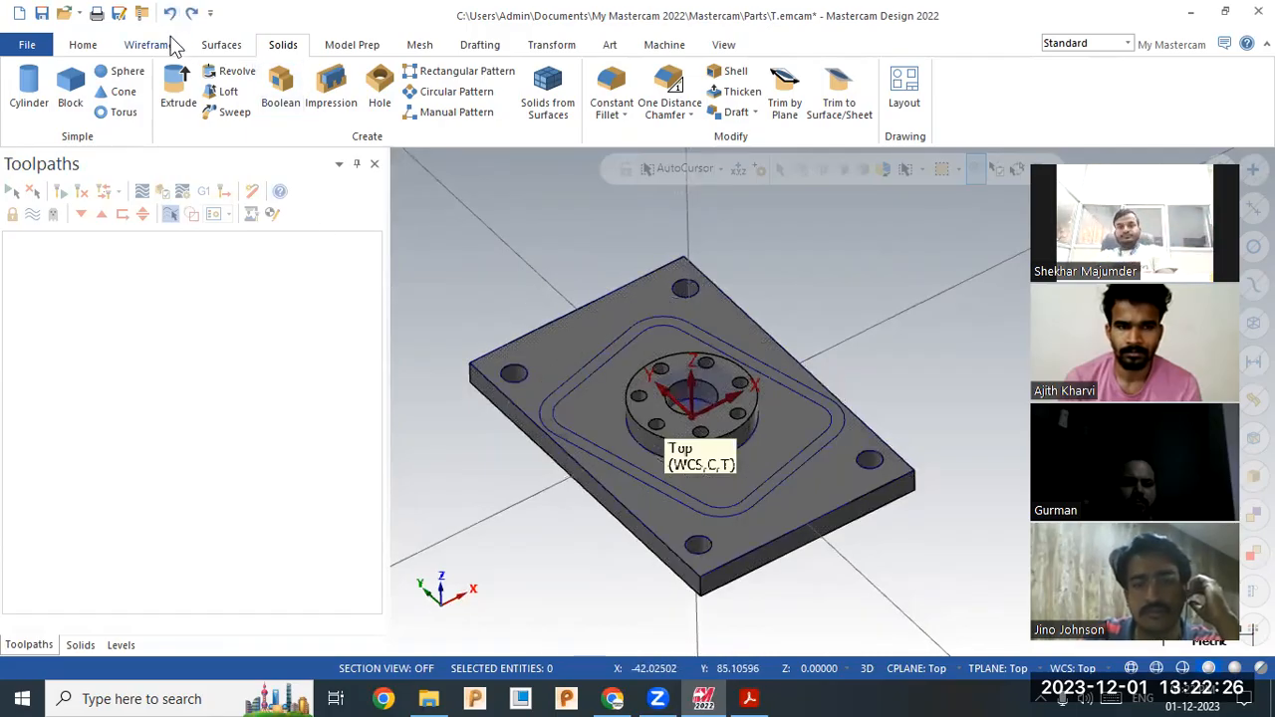
- Start an Add boss extrusion using both rotated rounded rectangles and the central ring's outer circle as chains
middle_click_drag(701, 436, 703, 409)
left_click(178, 92)
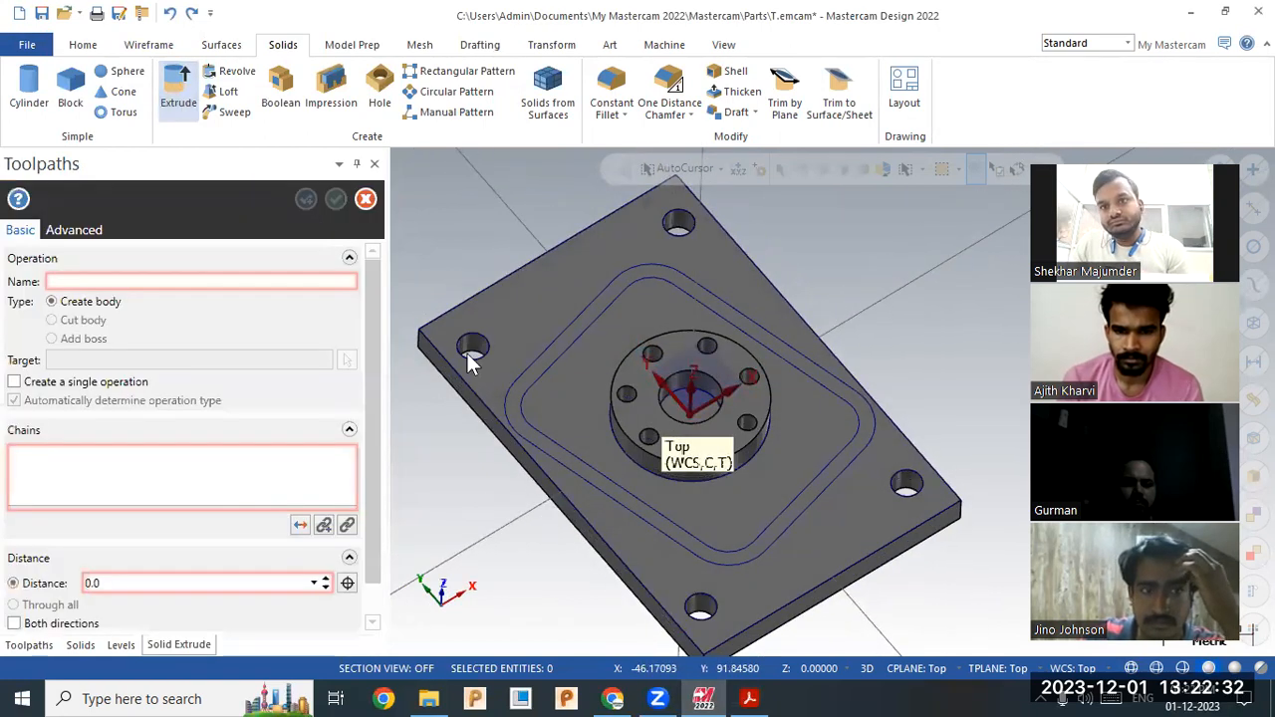
left_click(557, 461)
left_click(582, 460)
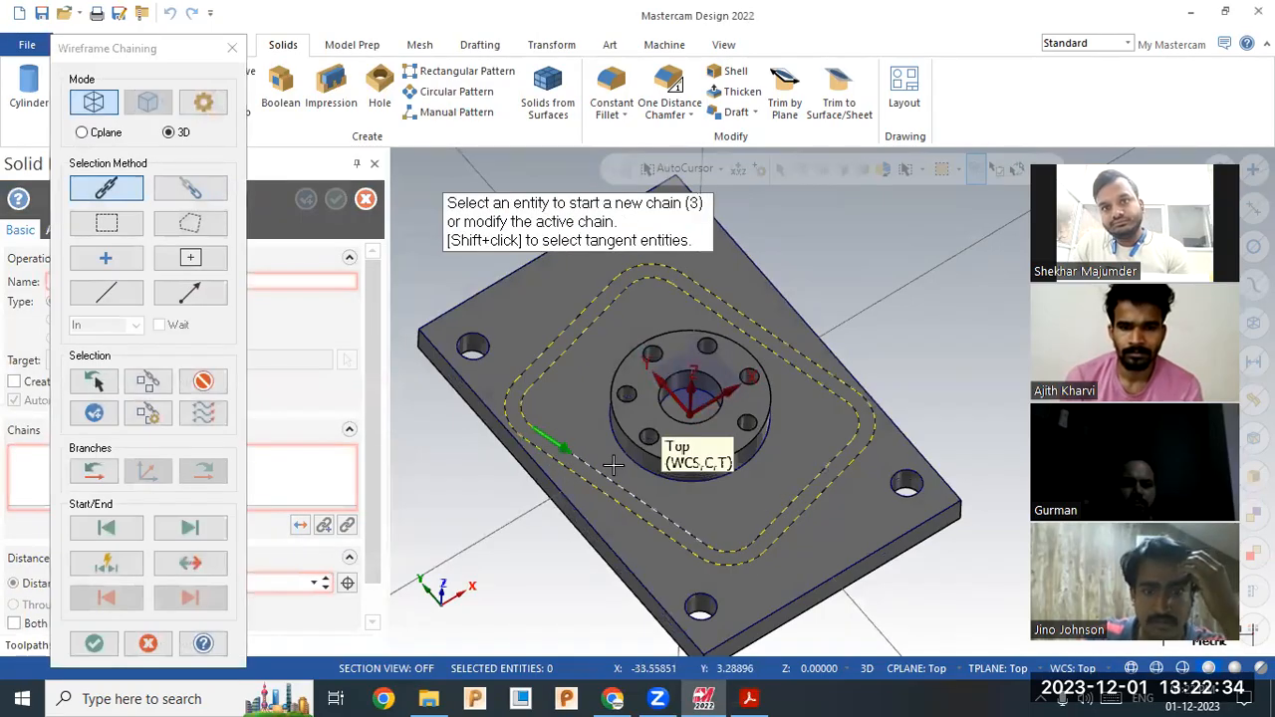
left_click(612, 465)
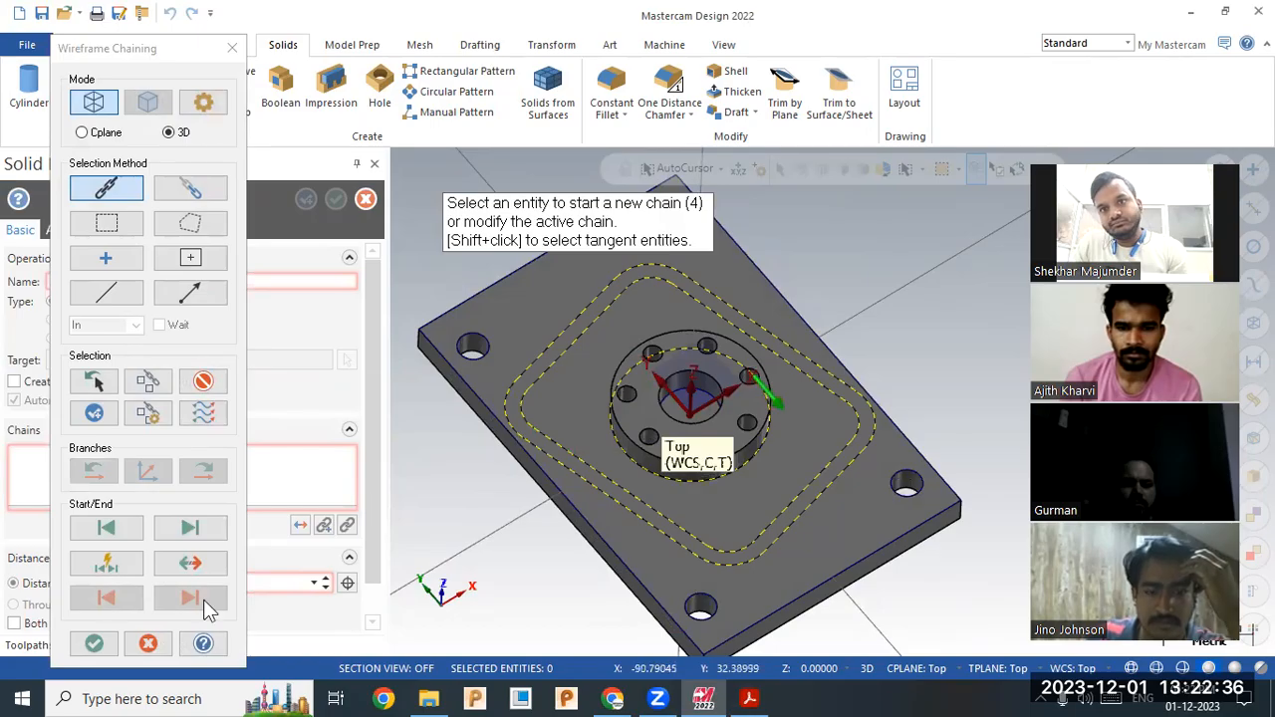
left_click(93, 644)
middle_click_drag(481, 418, 470, 390)
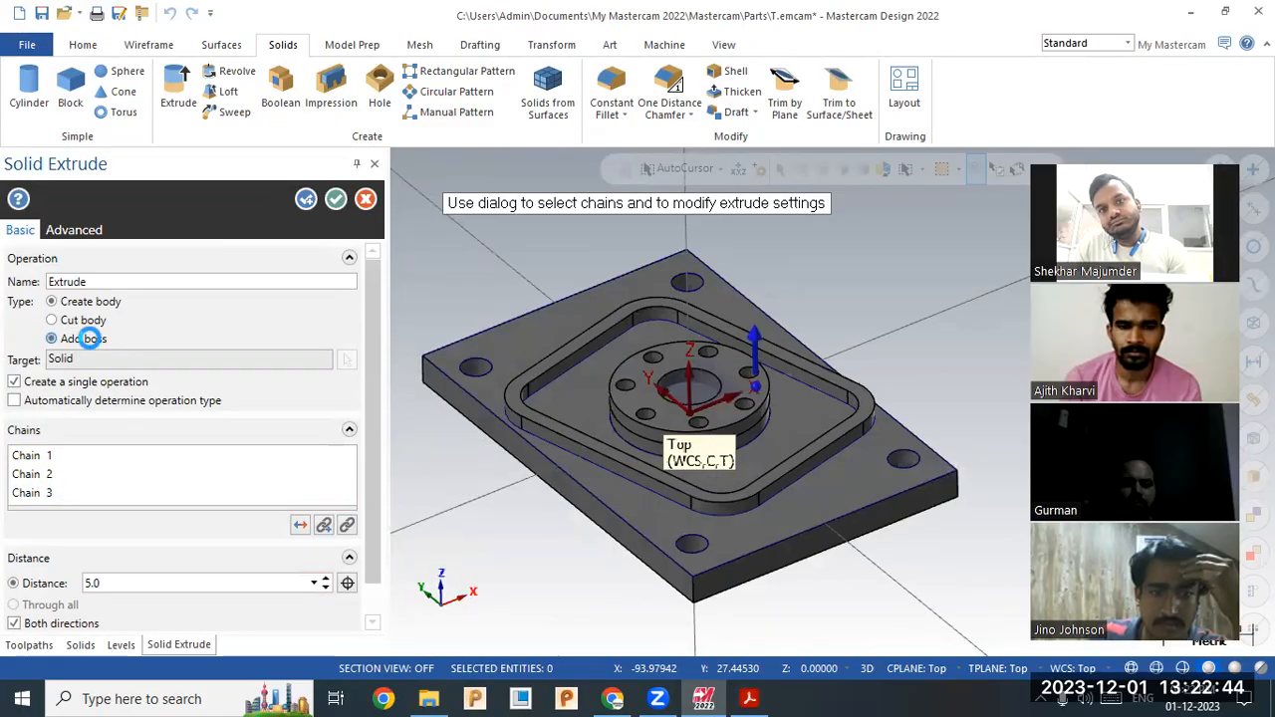
- Try a 20 mm distance for the boss, turn off Both directions and set the distance to 10 mm
middle_click_drag(505, 366, 508, 349)
left_click(235, 582)
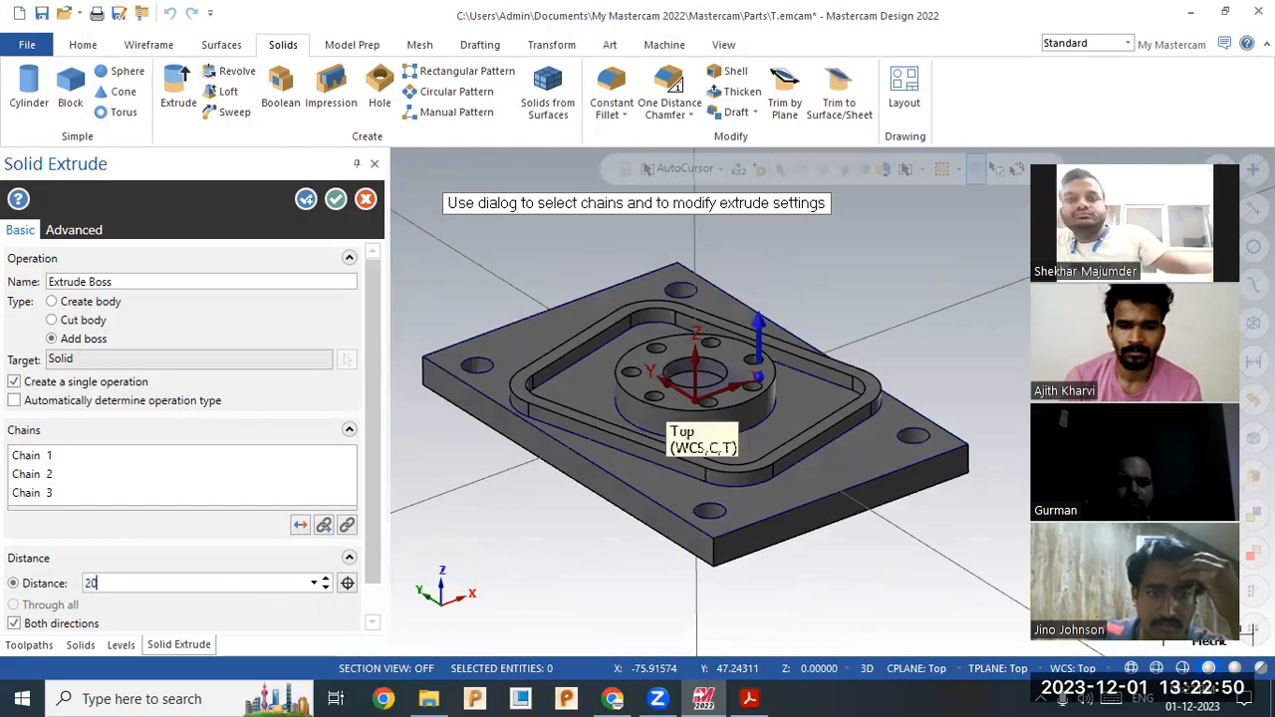
key("Return")
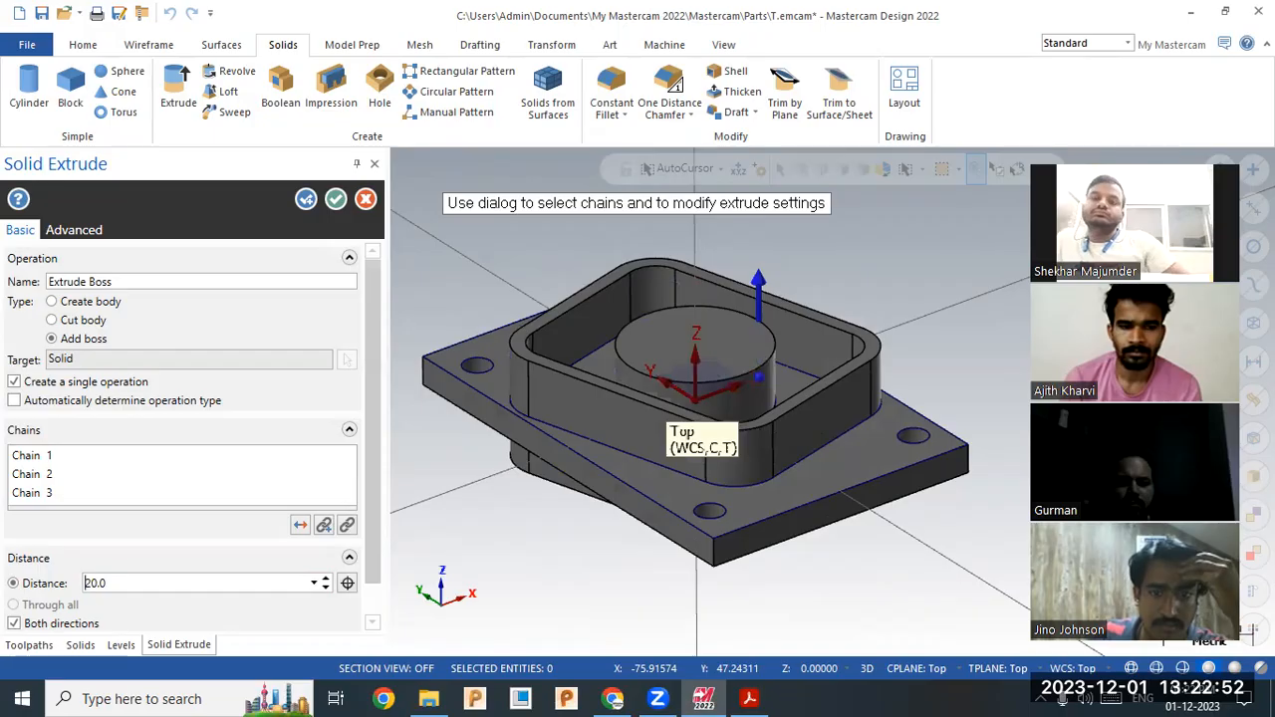
left_click(15, 623)
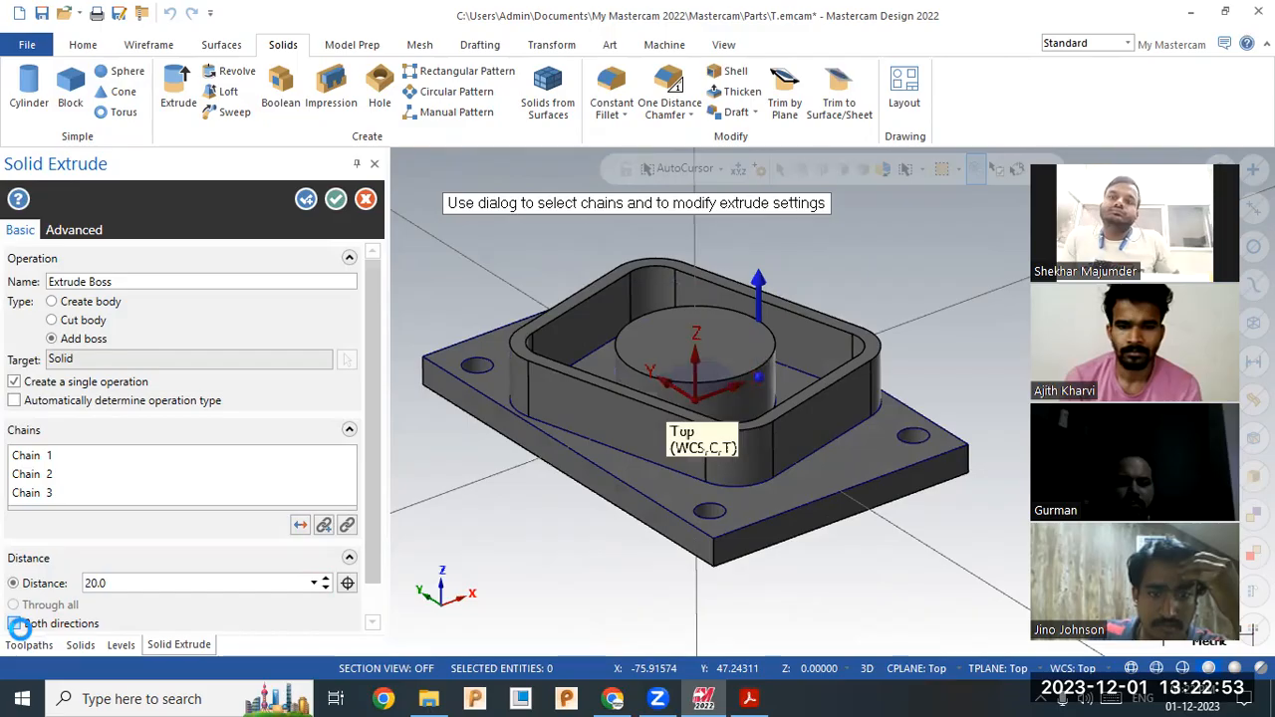
left_click(183, 582)
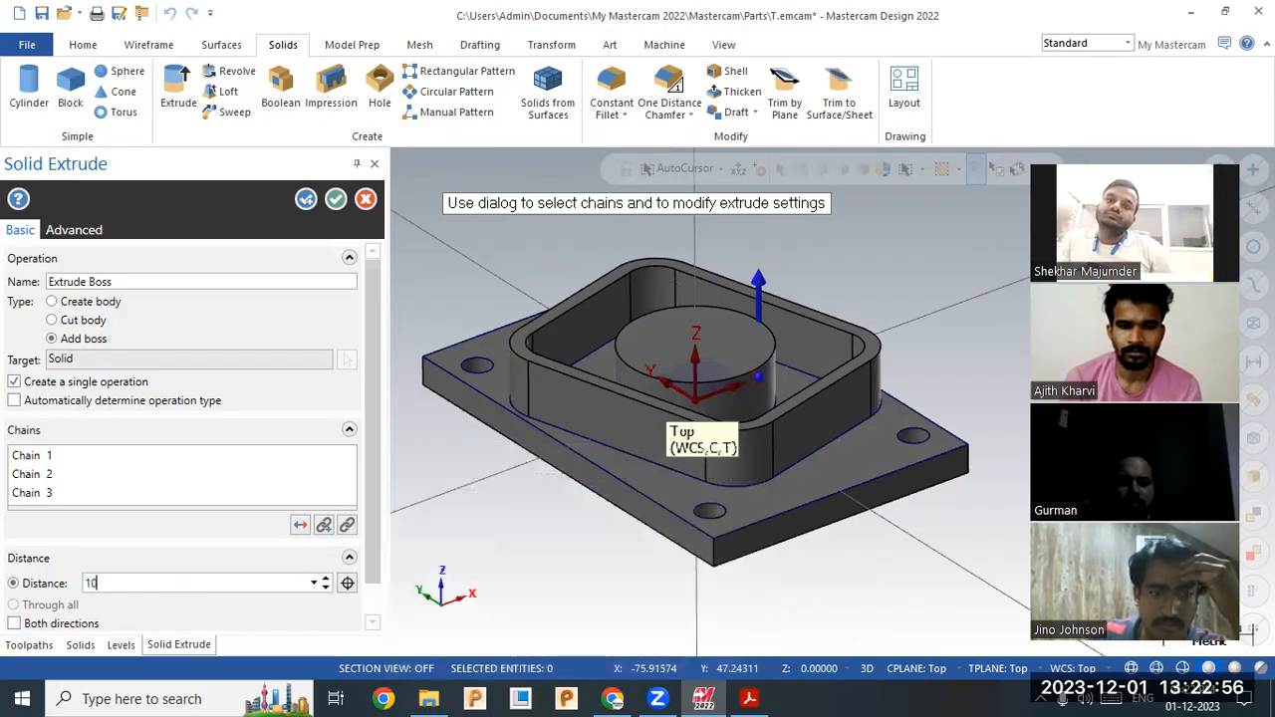
key("Return")
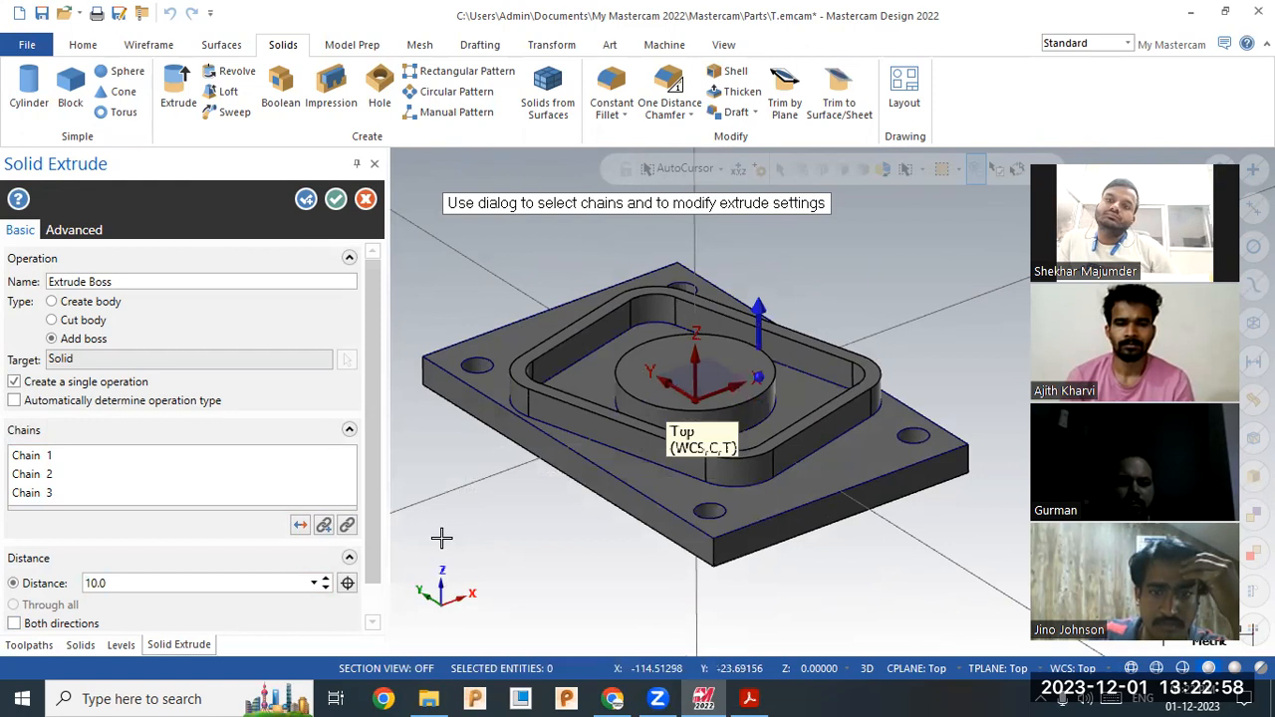
- Remove the ring's circle from the extrusion chains and create the boss from the two rounded rectangles only
left_click(50, 488)
right_click(51, 486)
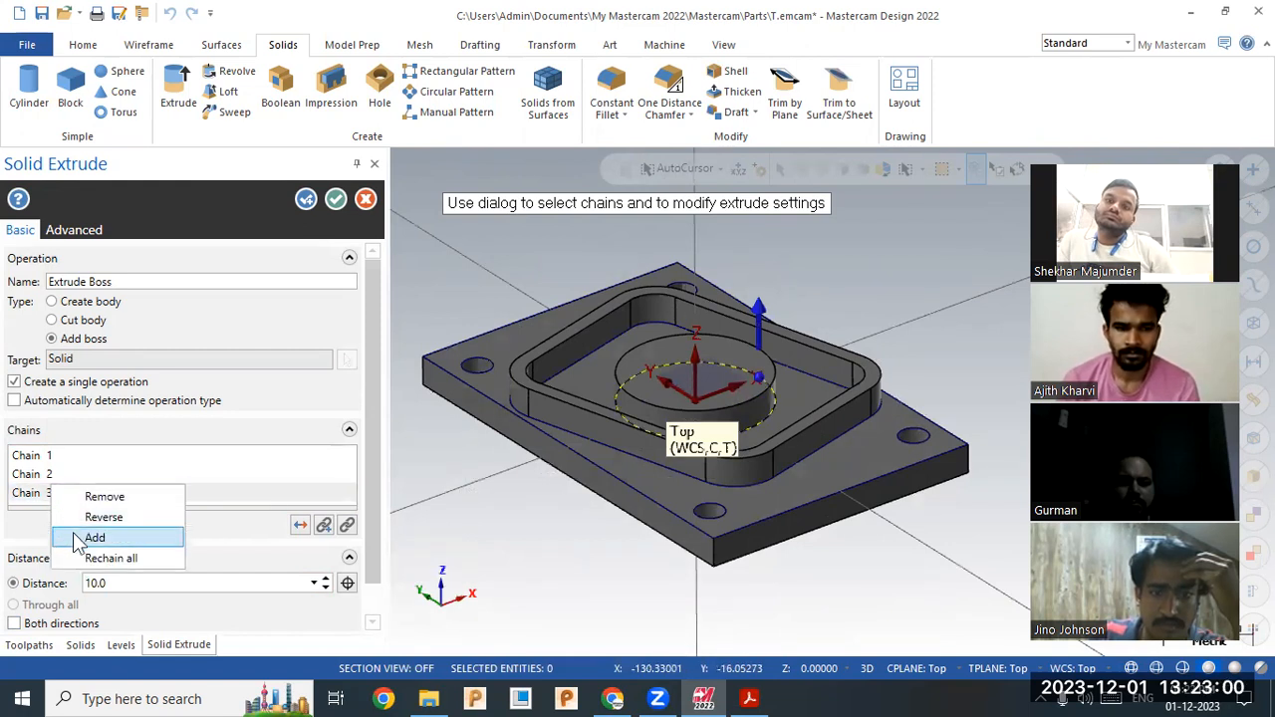
left_click(121, 498)
mouse_move(483, 367)
middle_mouse_down()
mouse_move(489, 457)
mouse_move(487, 391)
middle_mouse_up()
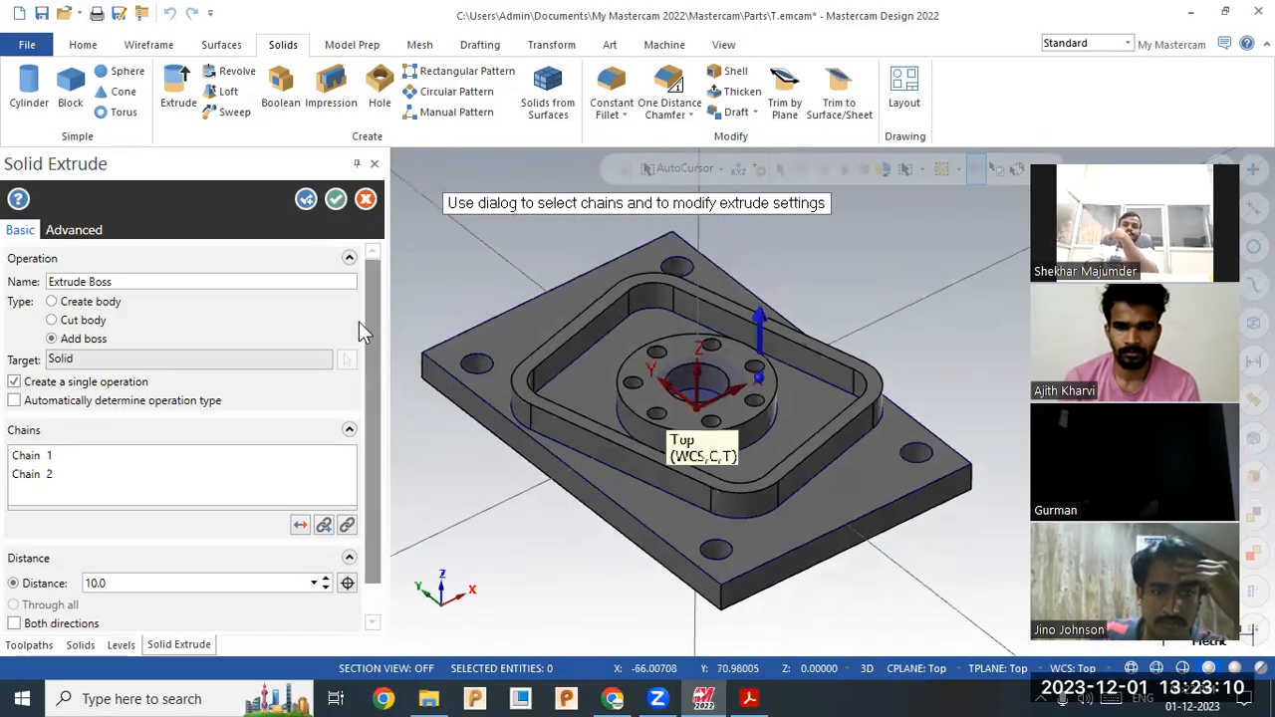
left_click(336, 199)
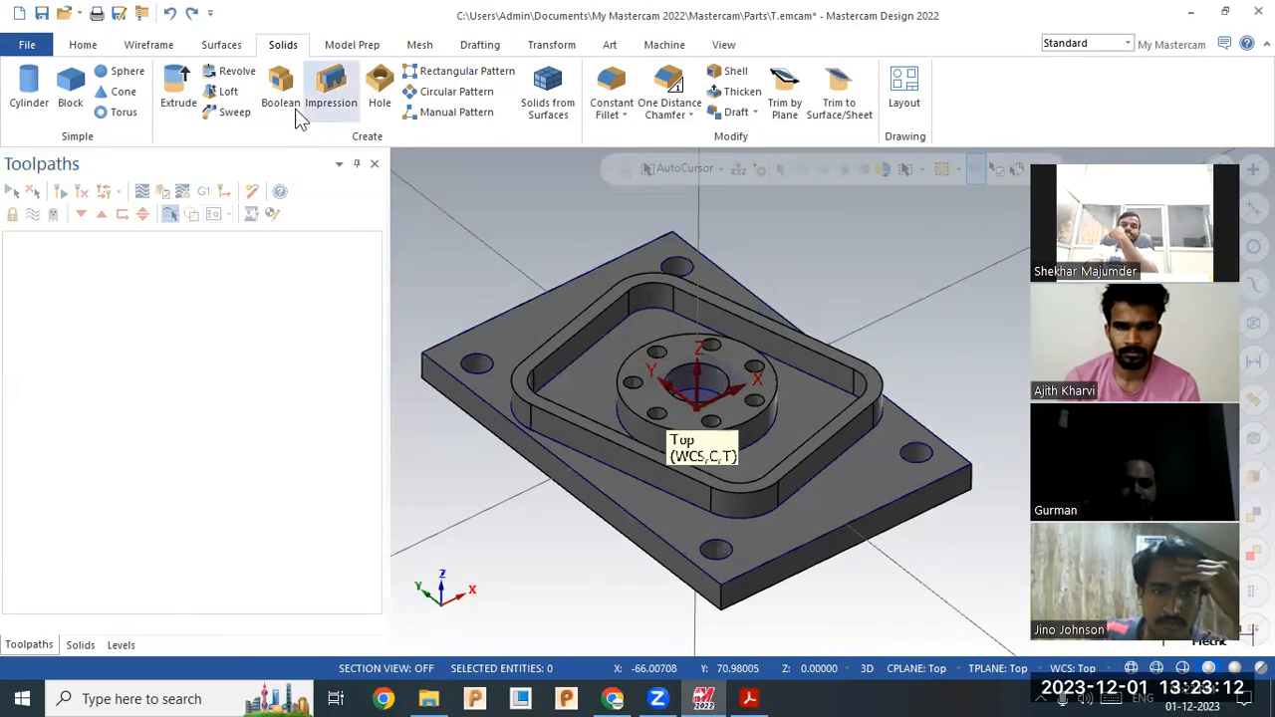
- Start another solid extrusion, chaining the inner rounded rectangle and the central ring's outer circle
left_click(189, 99)
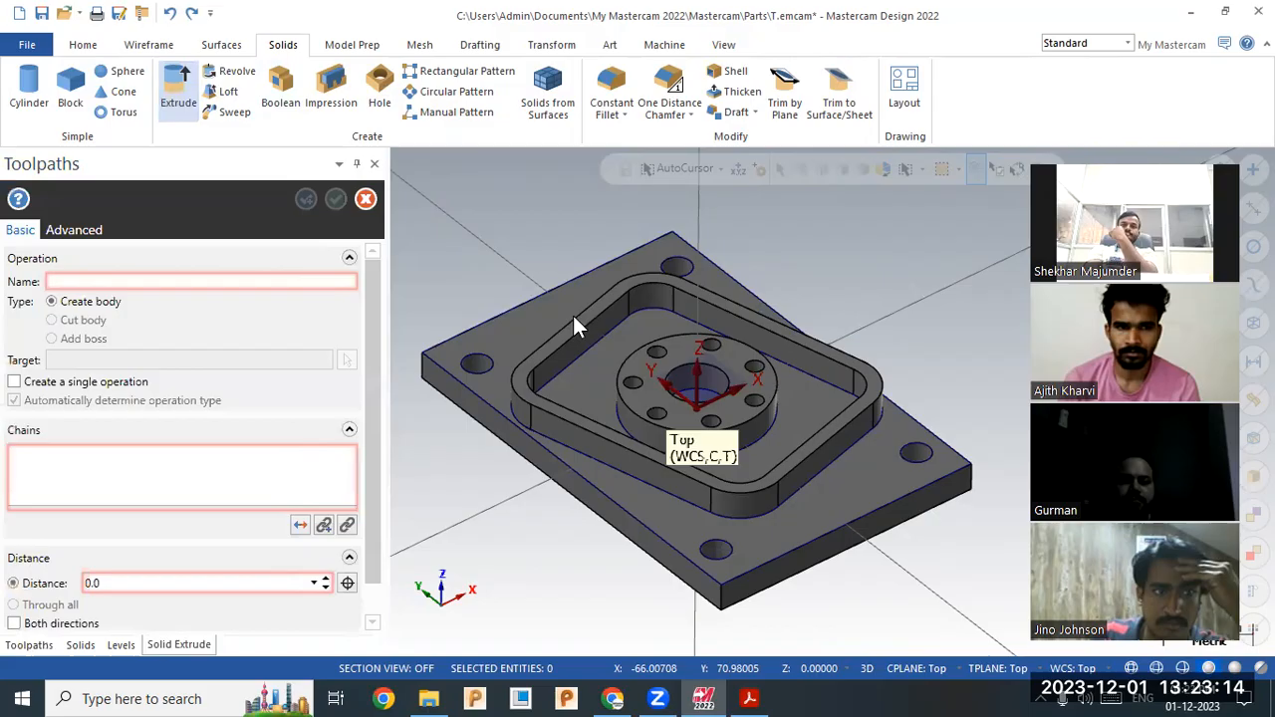
left_click(615, 427)
left_click(618, 423)
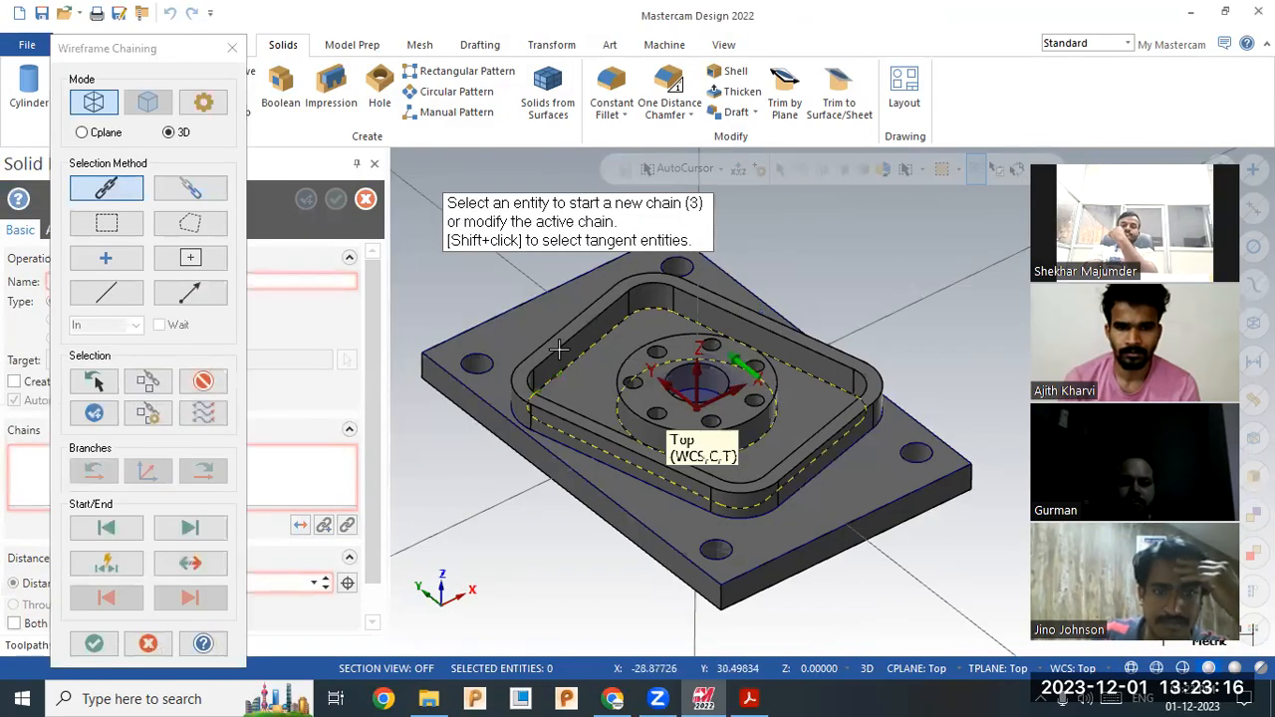
- Extrude the inner rounded-rectangle and central boss circle chains 5 mm as an added boss on the existing solid
left_click(93, 644)
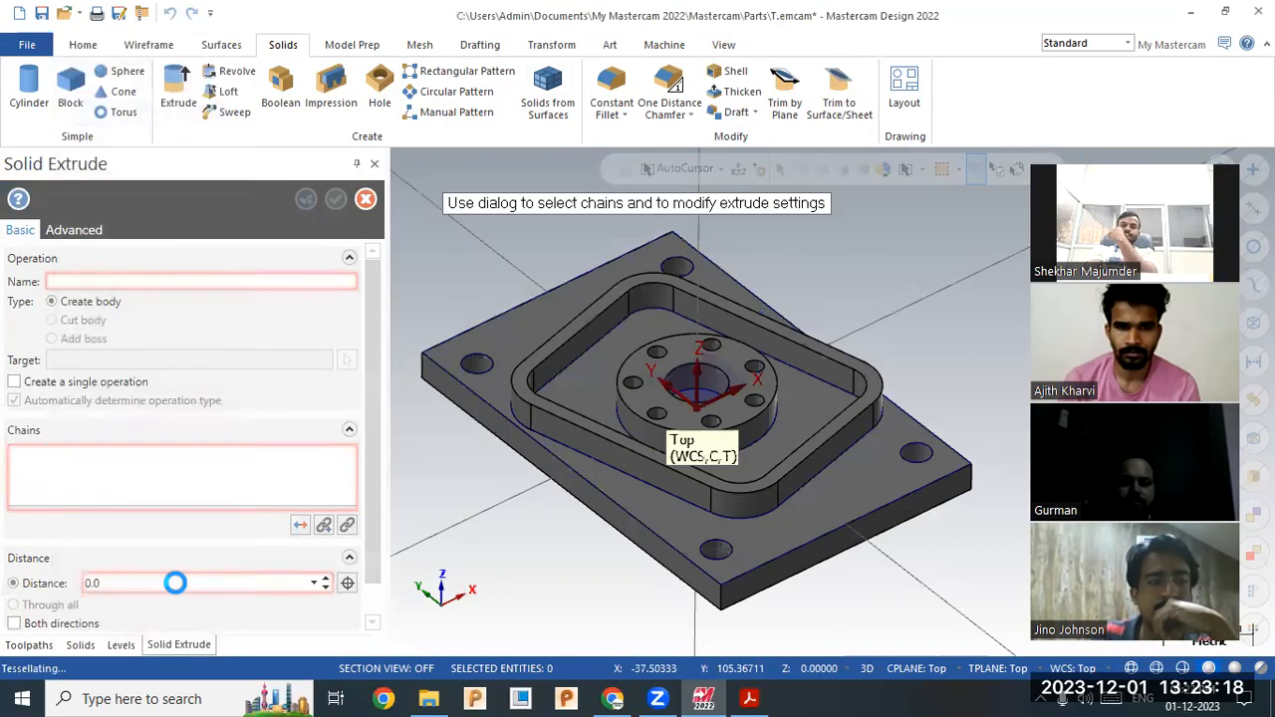
type("5")
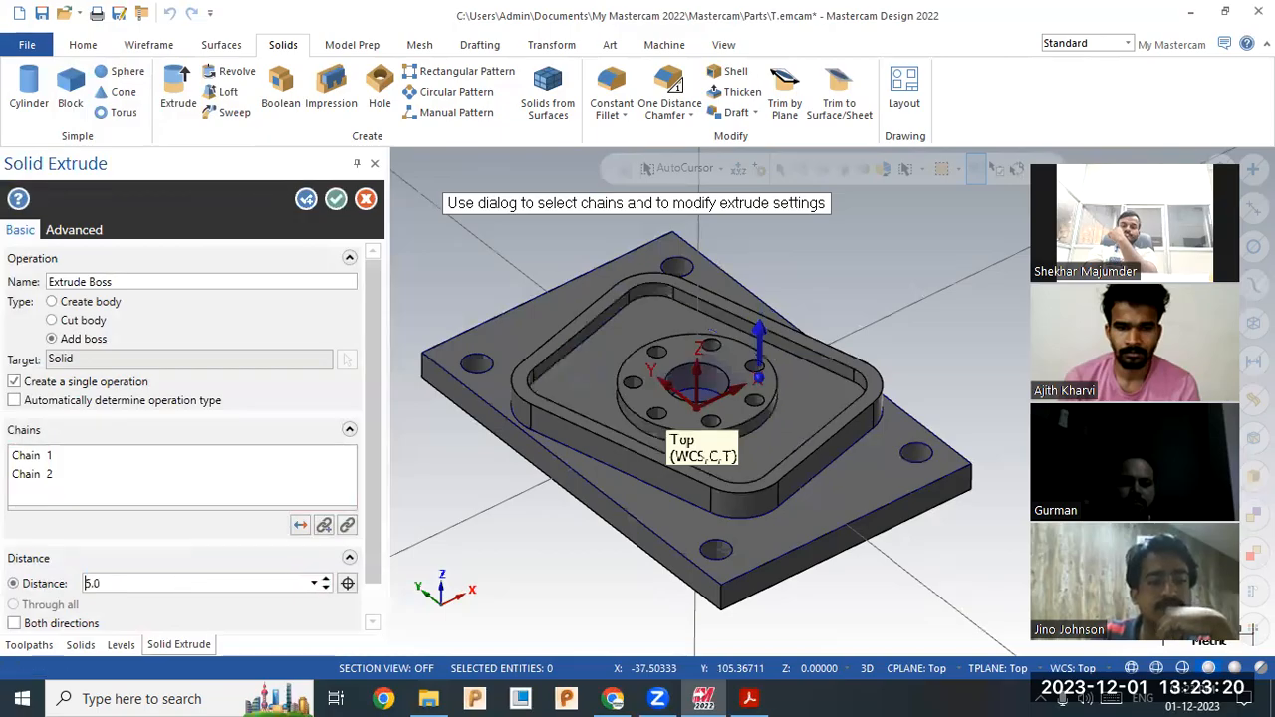
middle_click_drag(766, 395, 435, 374)
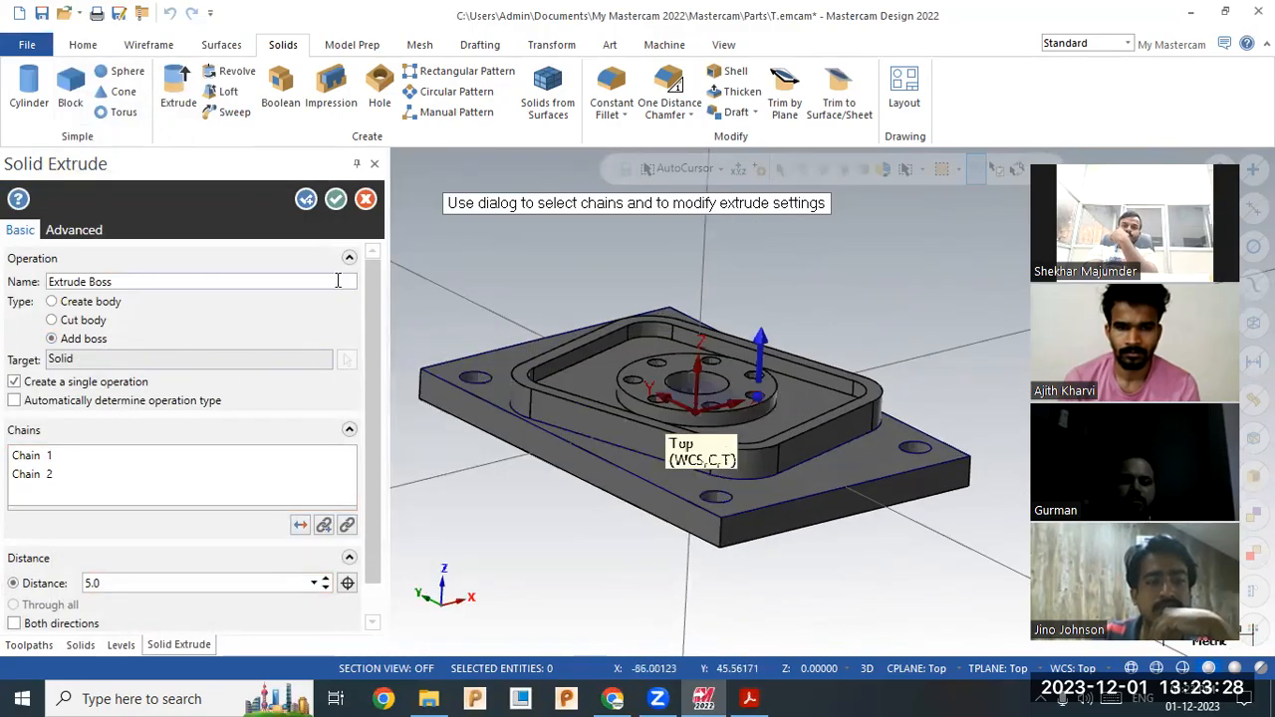
left_click(336, 199)
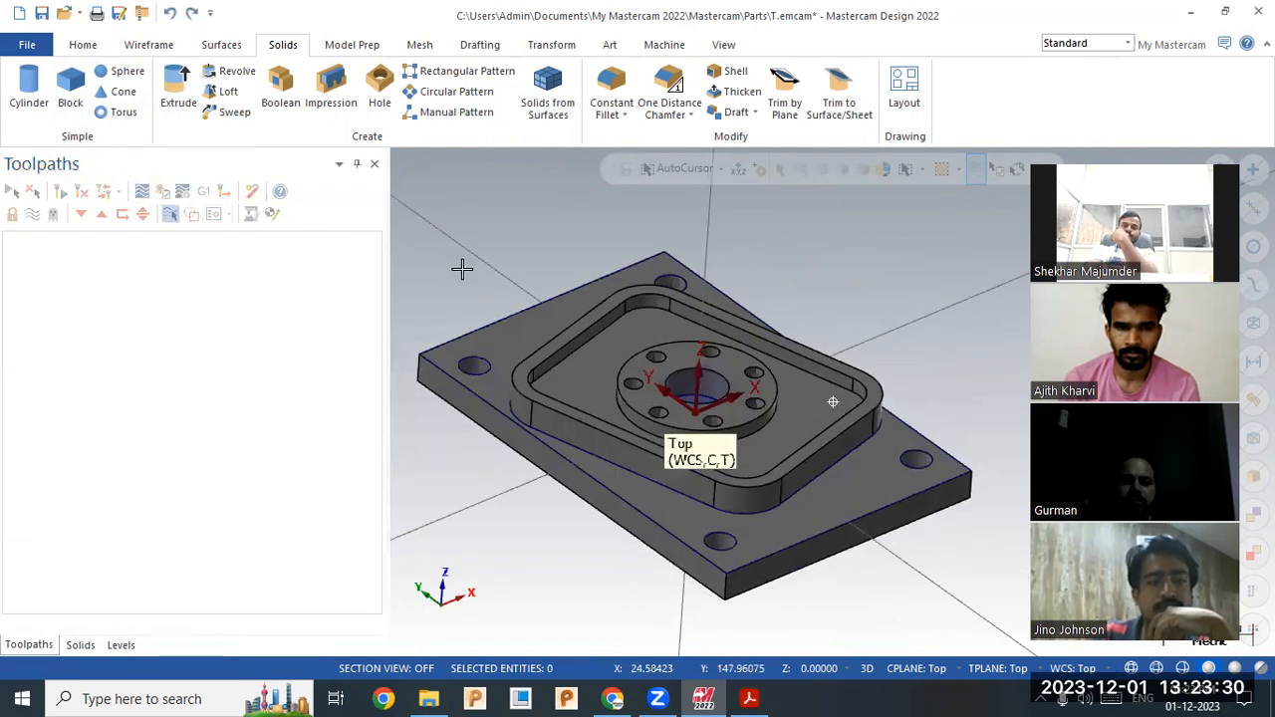
- Review the solid's operation history, including Boolean Add, and check the model against the 2d (1).pdf drawing
left_click(80, 645)
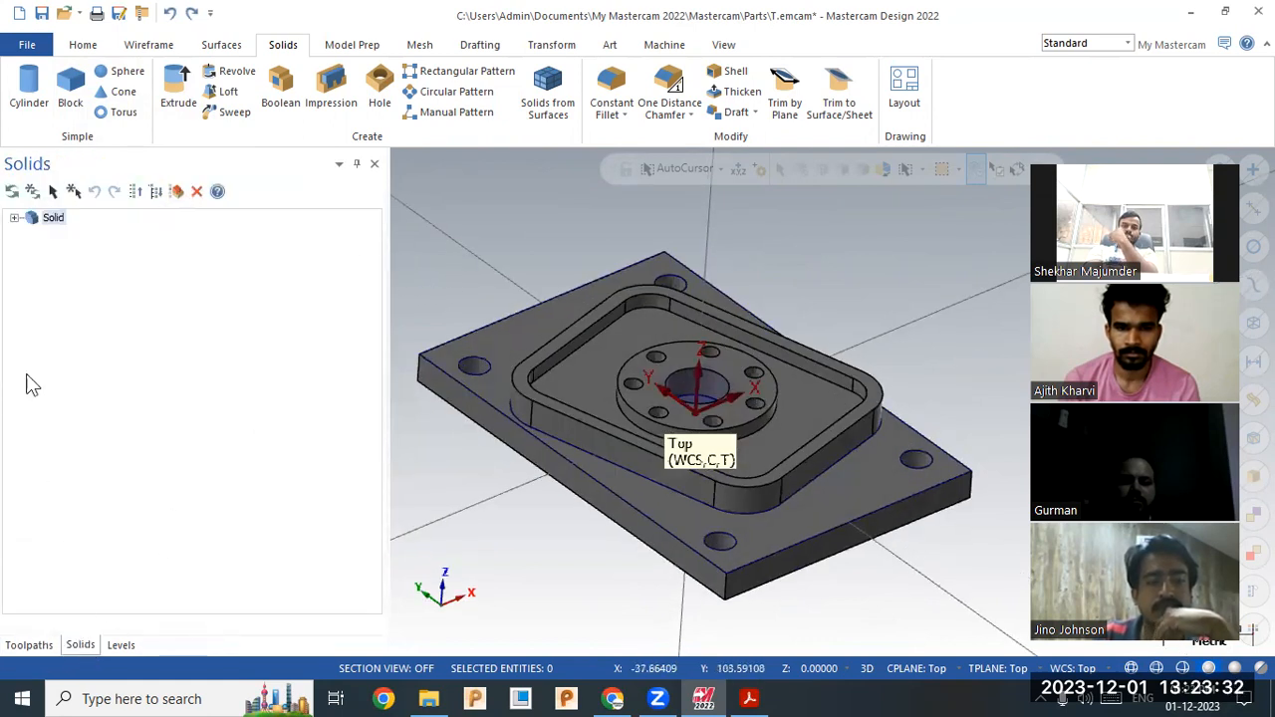
left_click(15, 219)
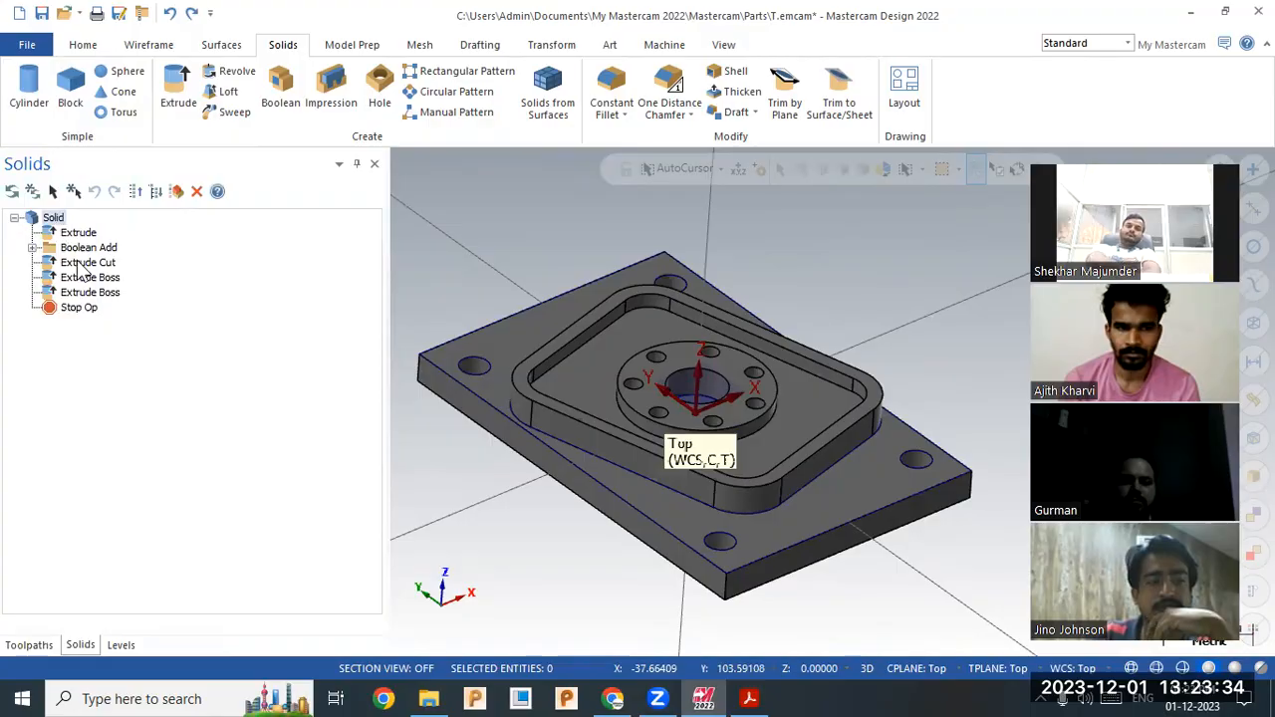
left_click(33, 248)
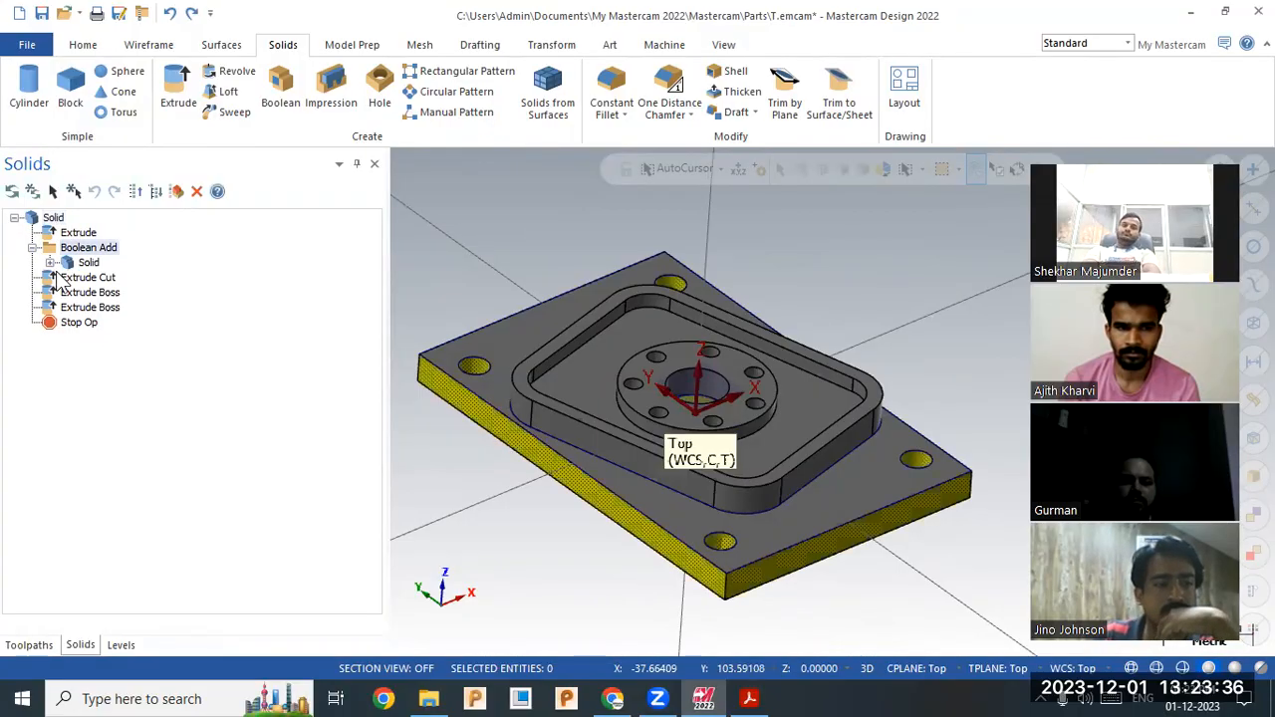
middle_click_drag(506, 247, 501, 322)
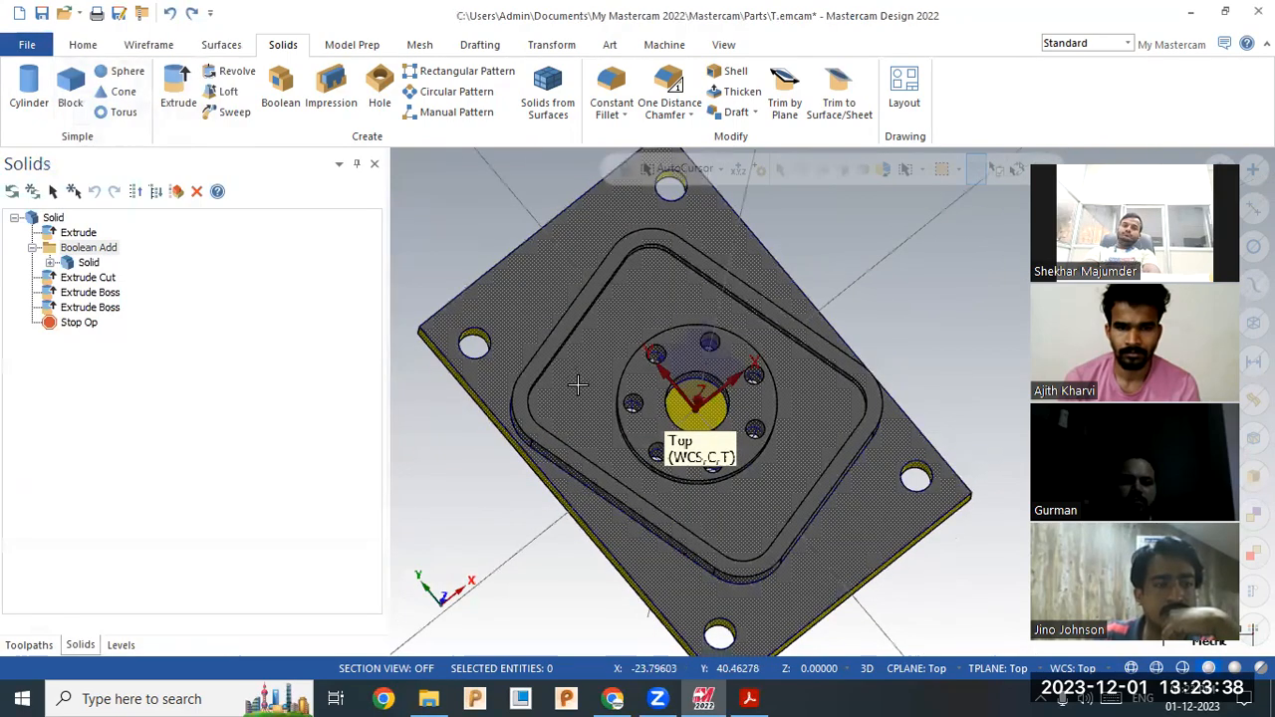
left_click(750, 699)
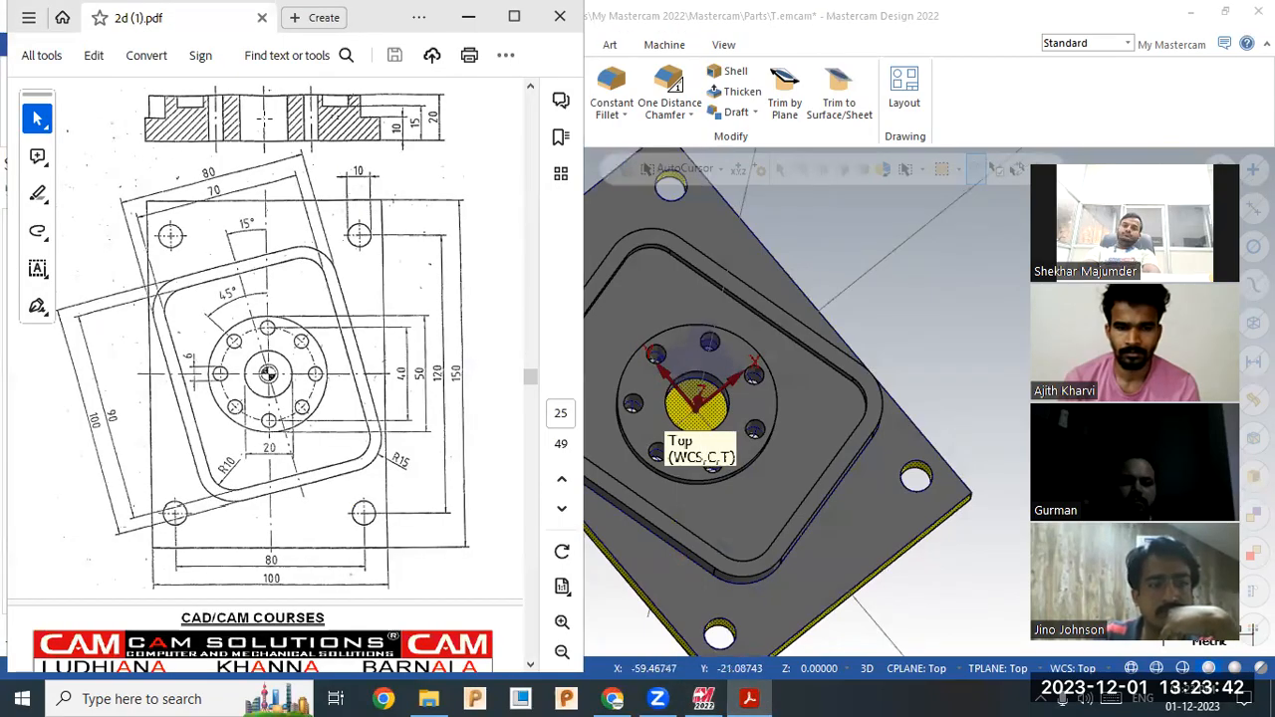
left_click(902, 273)
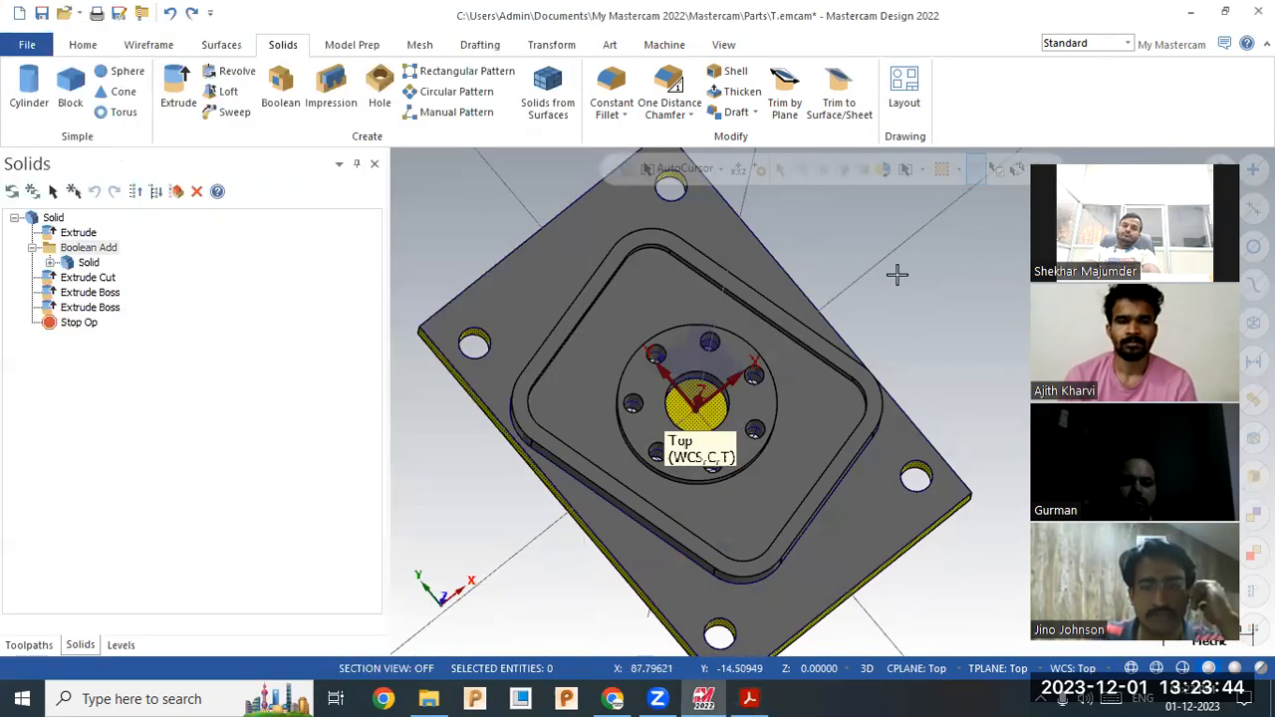
- Extrude the central hole circle as a cut body, 20 mm in both directions, through the part
middle_click_drag(861, 284, 891, 222)
left_click(177, 92)
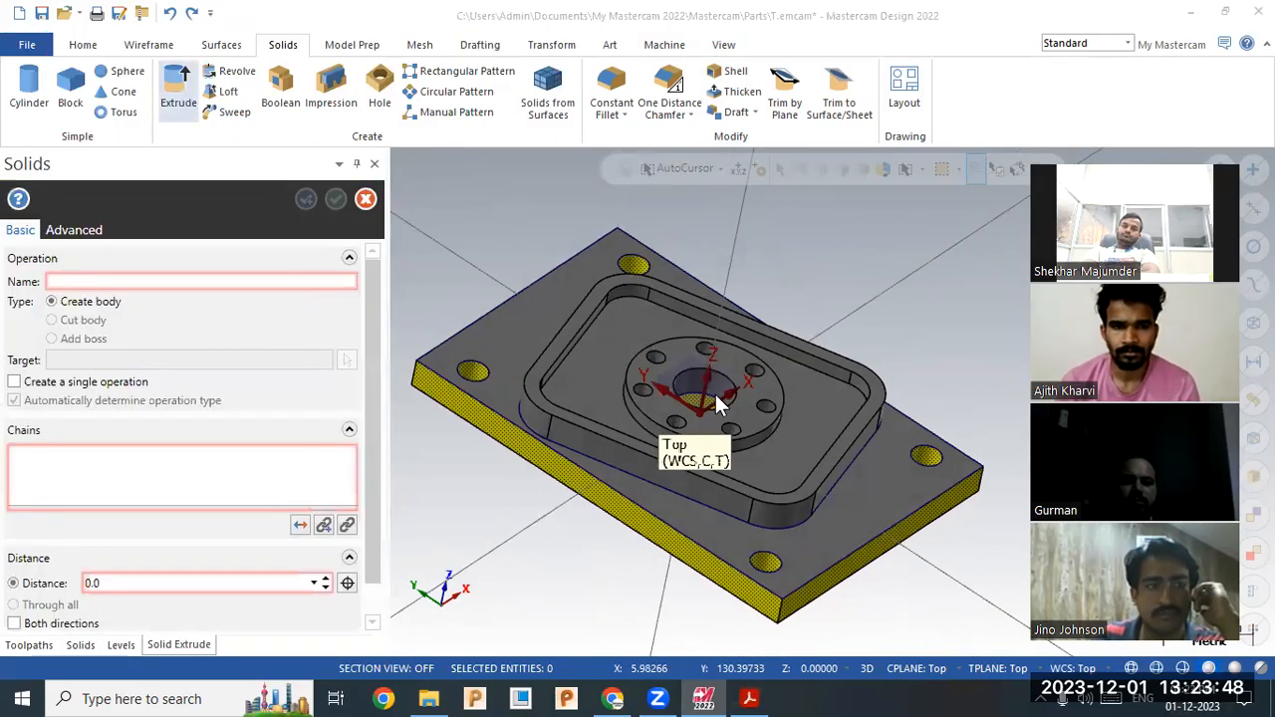
left_click(598, 411)
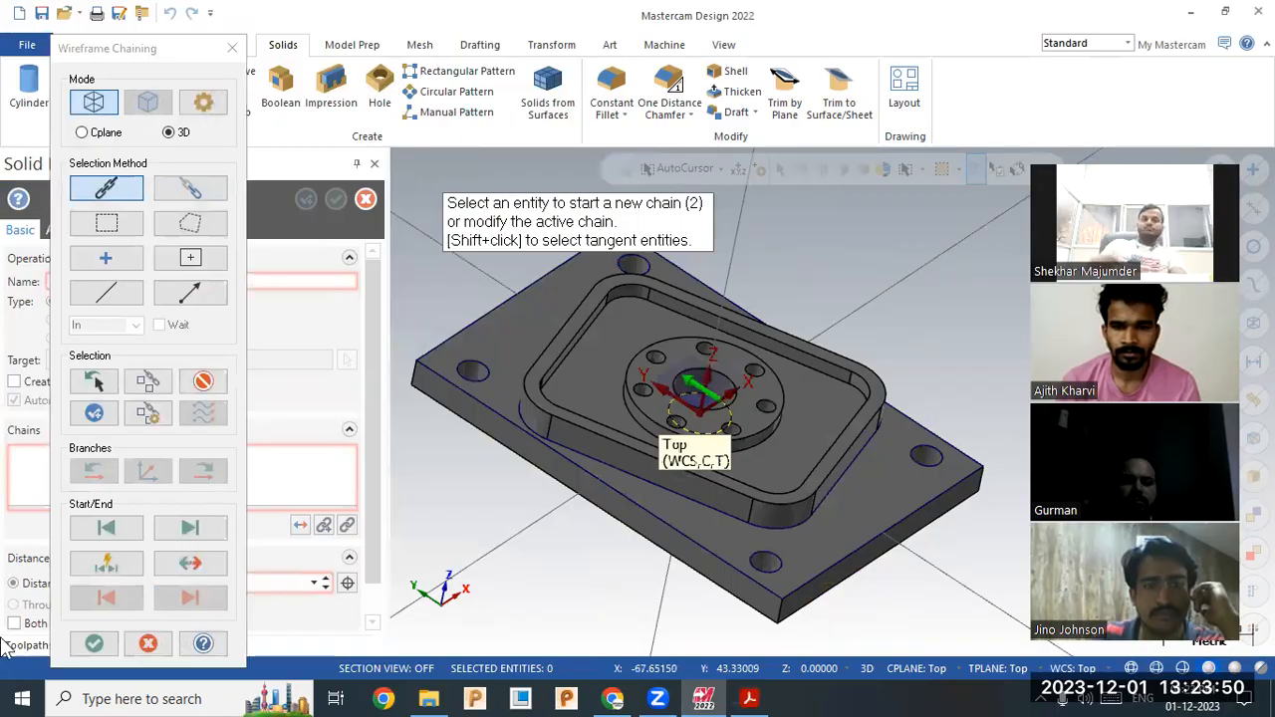
left_click(94, 644)
left_click(55, 624)
left_click(128, 583)
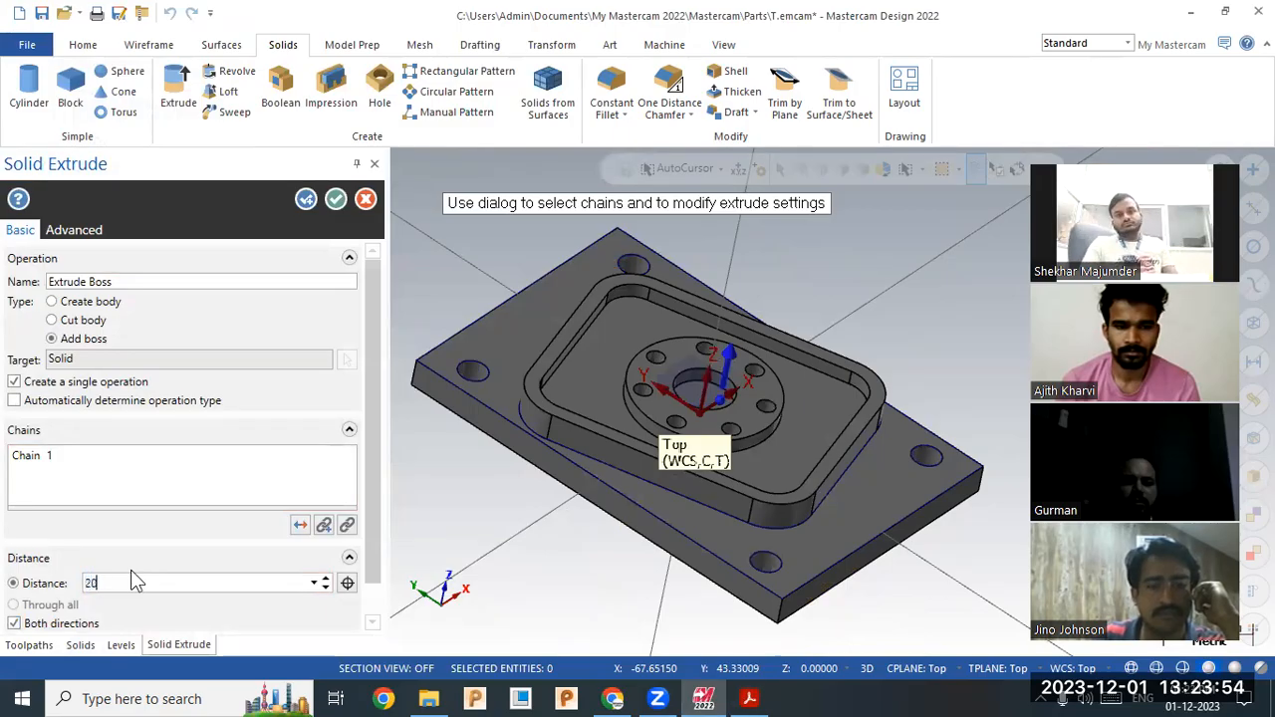
key("Return")
left_click(65, 320)
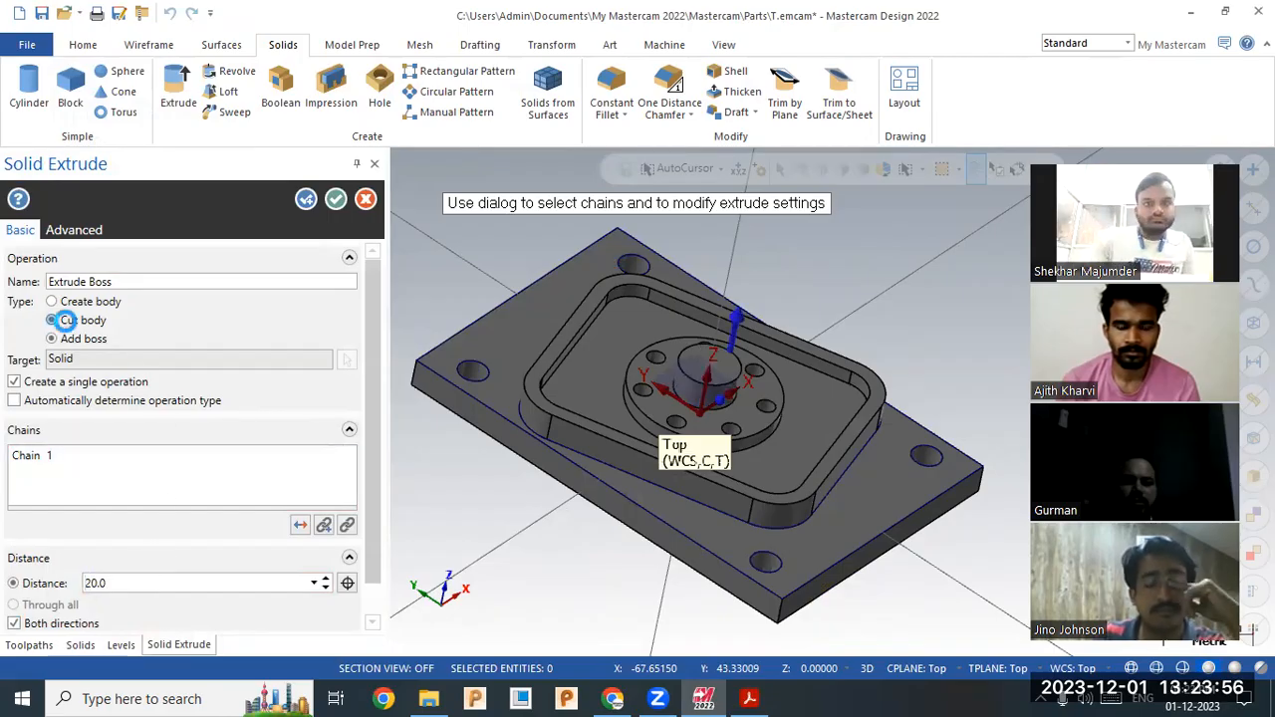
left_click(336, 199)
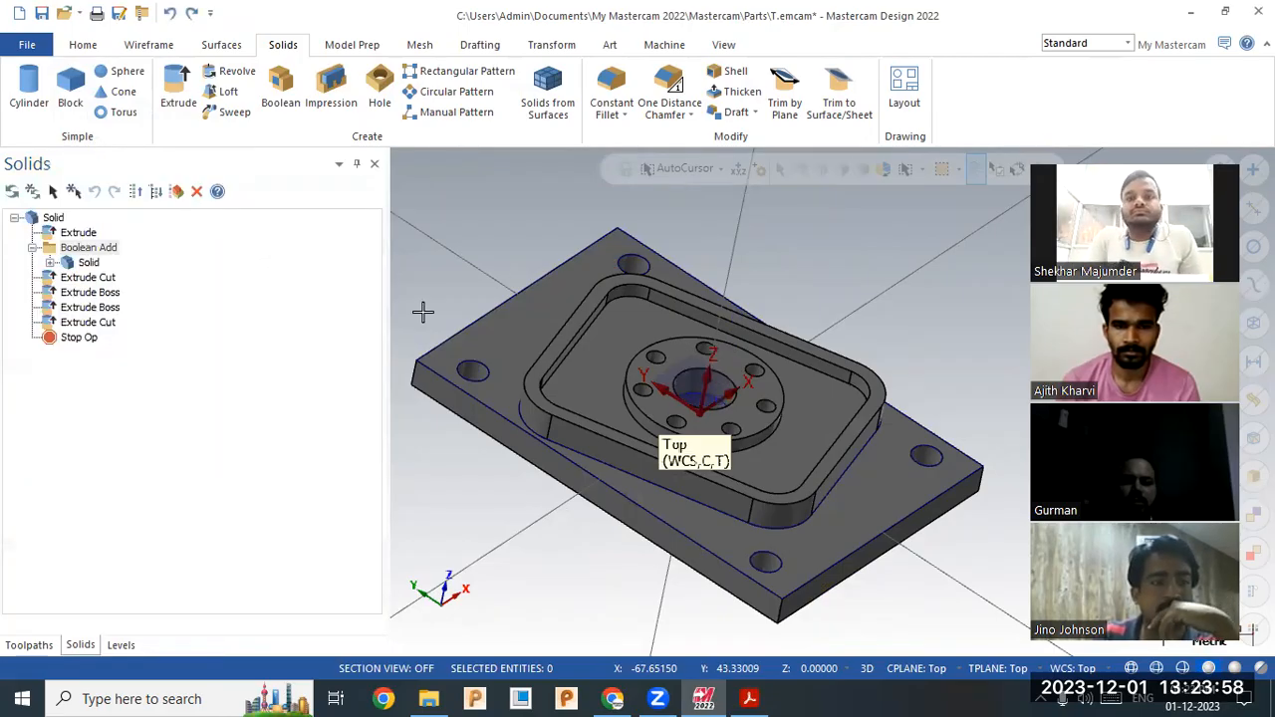
- Select all wireframe entities and blank them so only the solid is displayed
middle_click_drag(513, 294, 493, 256)
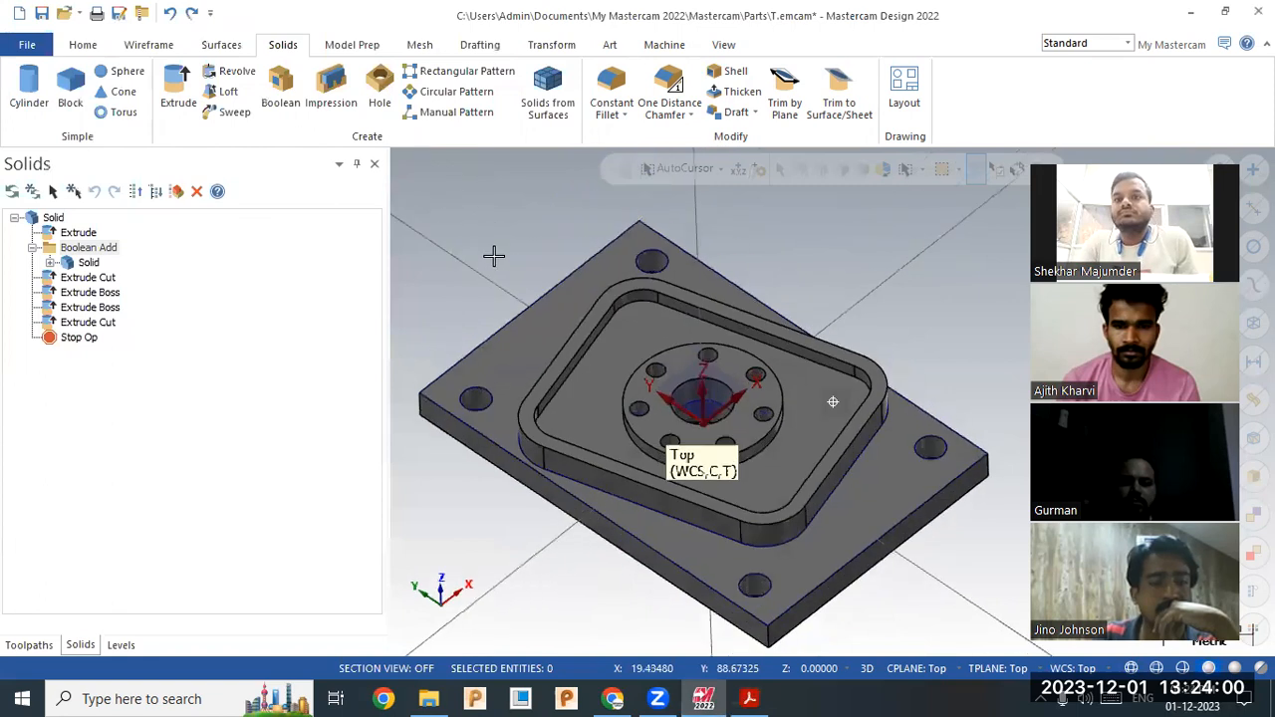
scroll(493, 256, "down", 1)
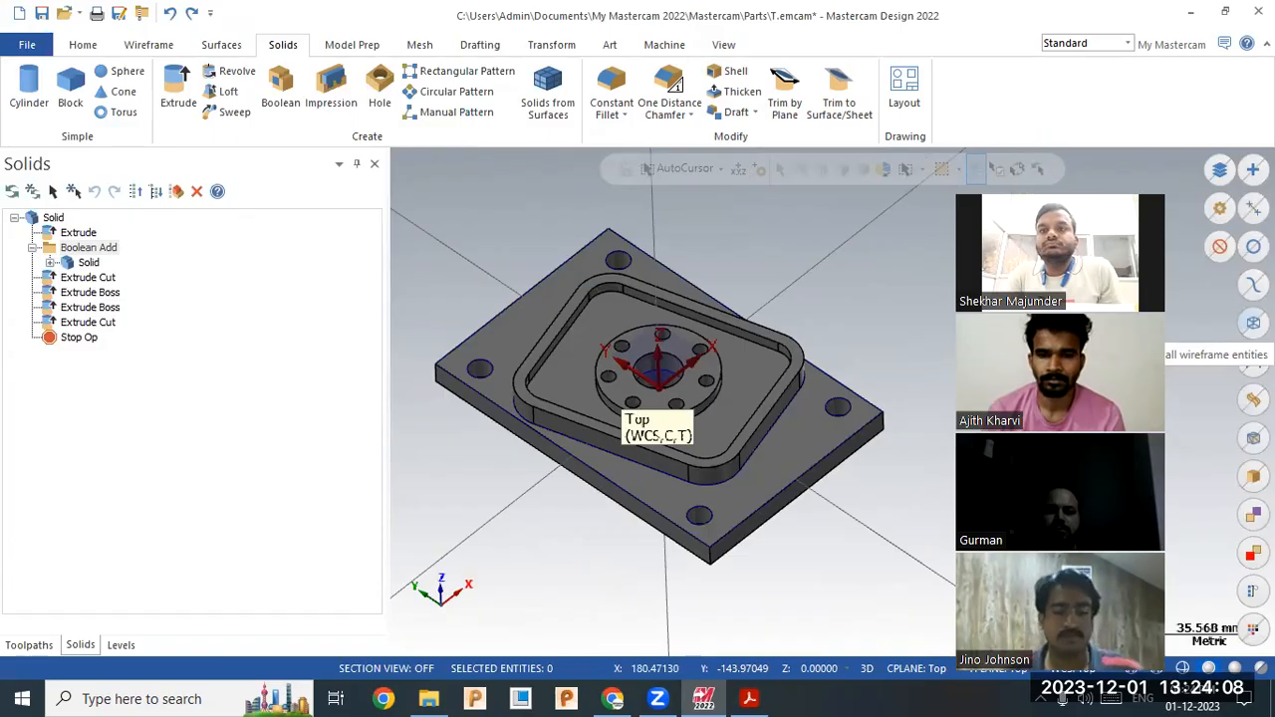
left_click(1253, 322)
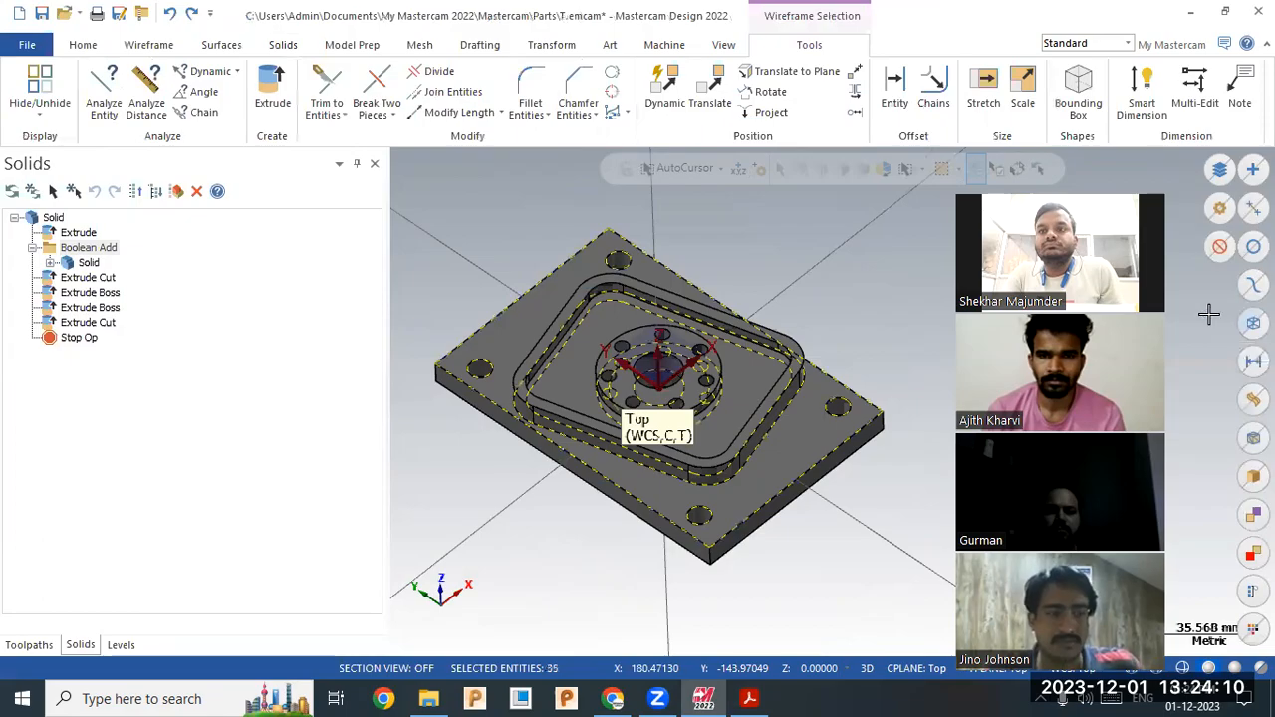
left_click(96, 48)
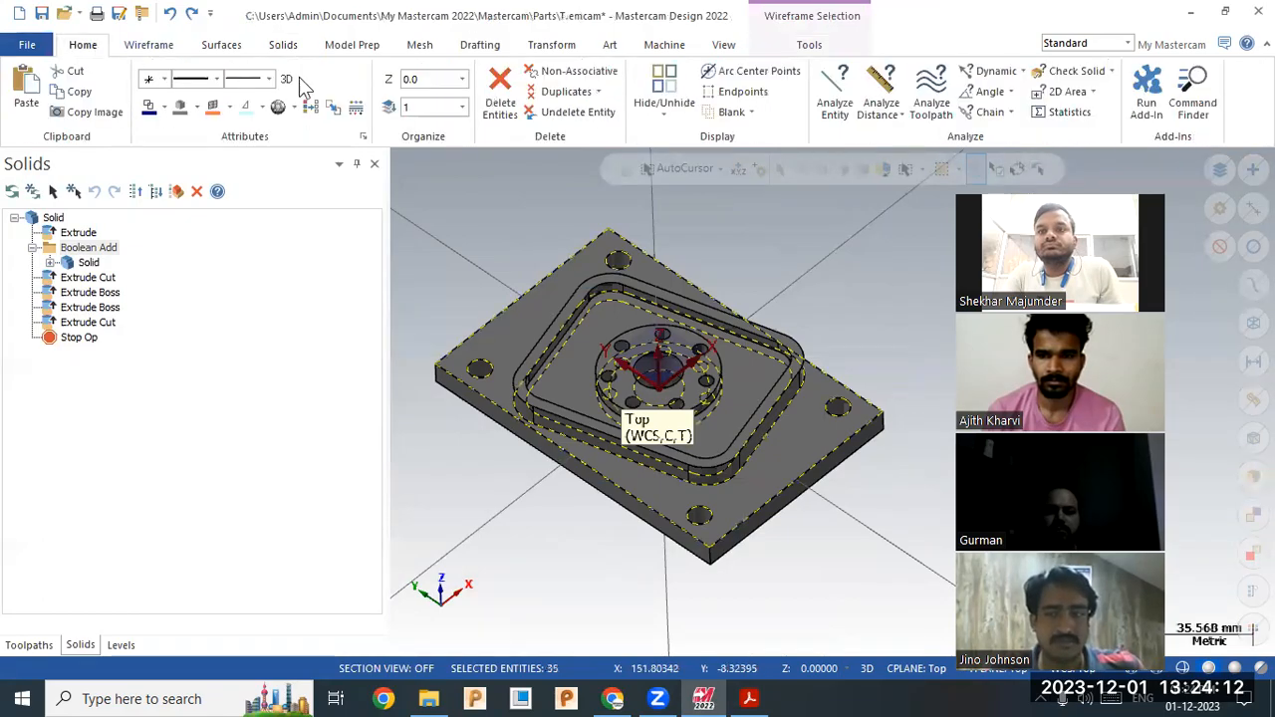
left_click(732, 112)
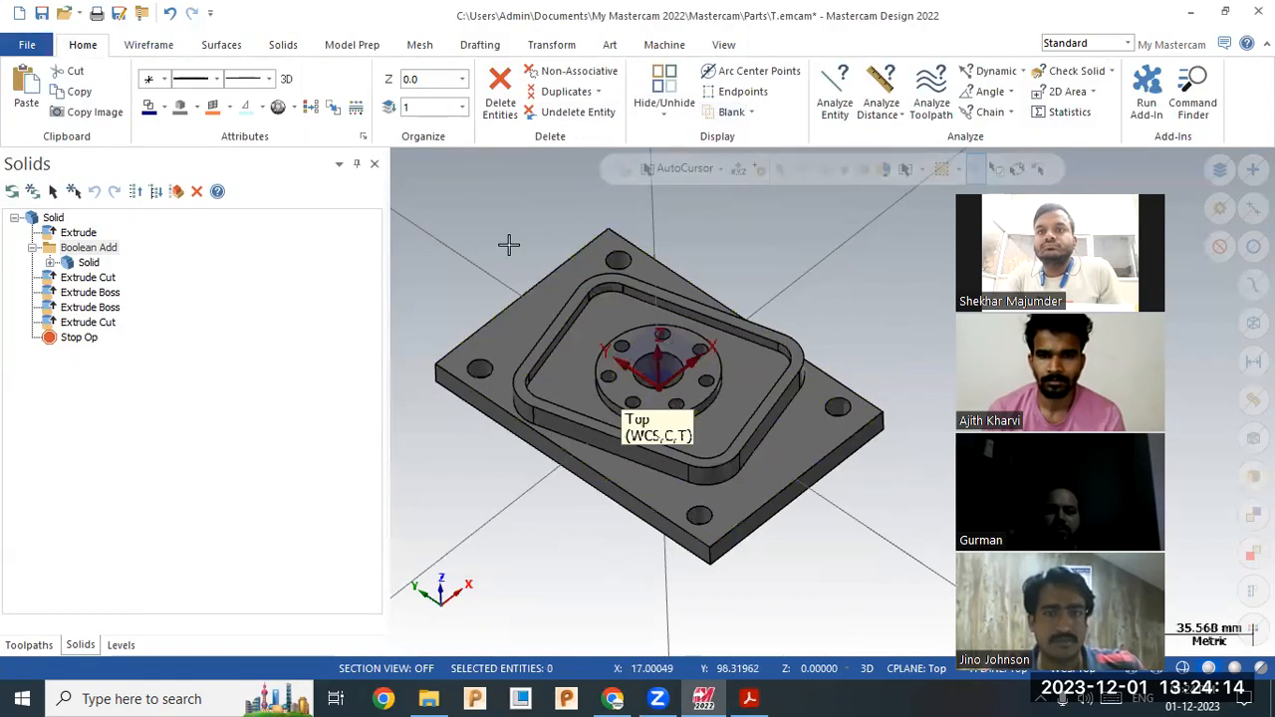
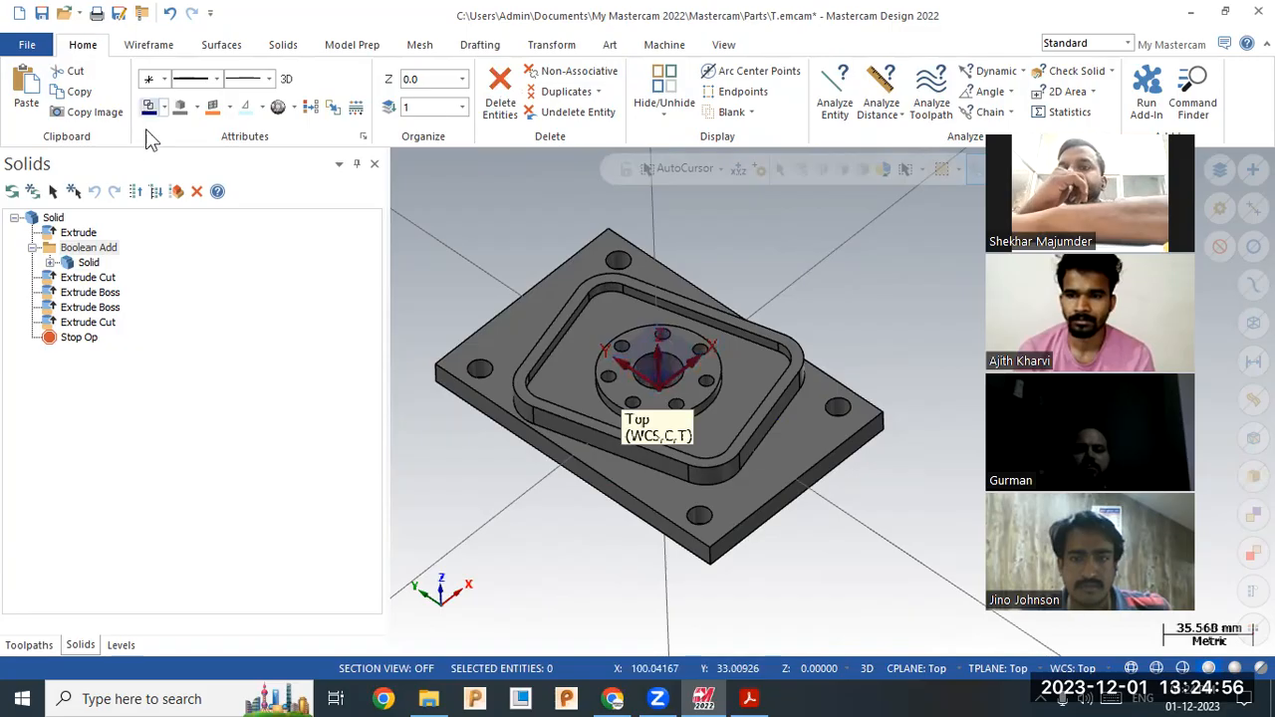
- Add a default mill machine group and show its toolpath operations
left_click(660, 46)
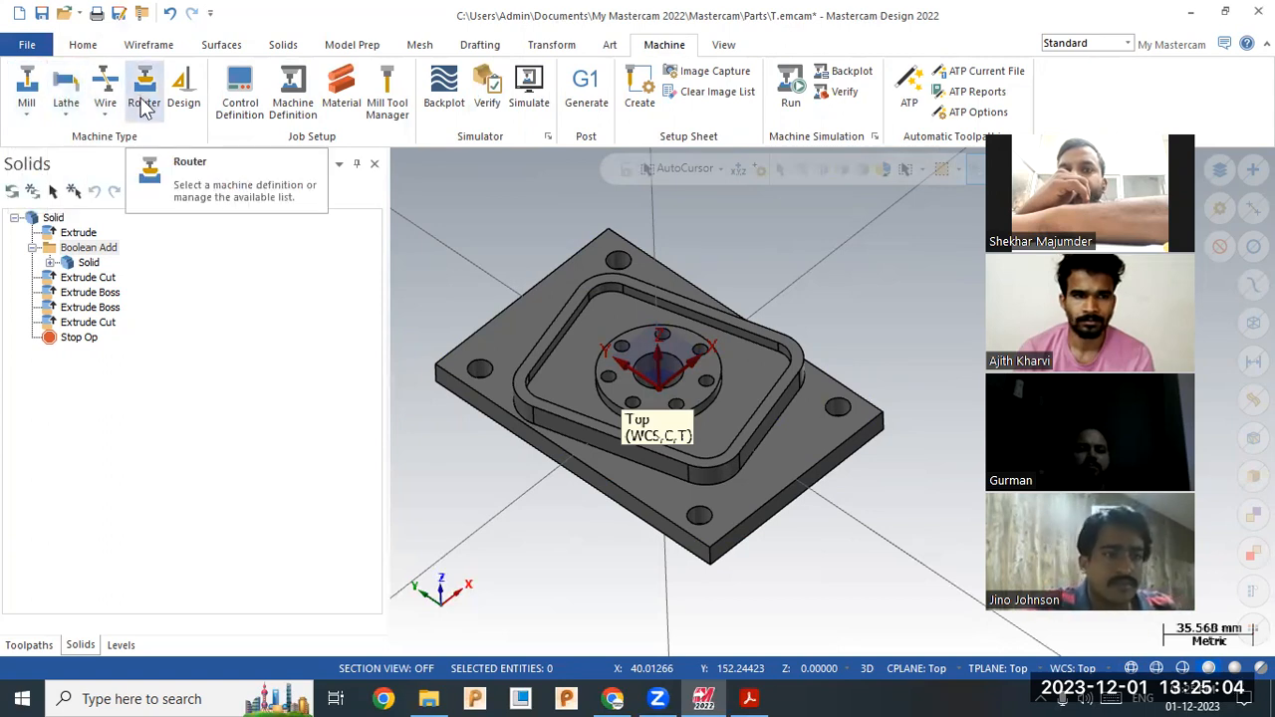
left_click(28, 100)
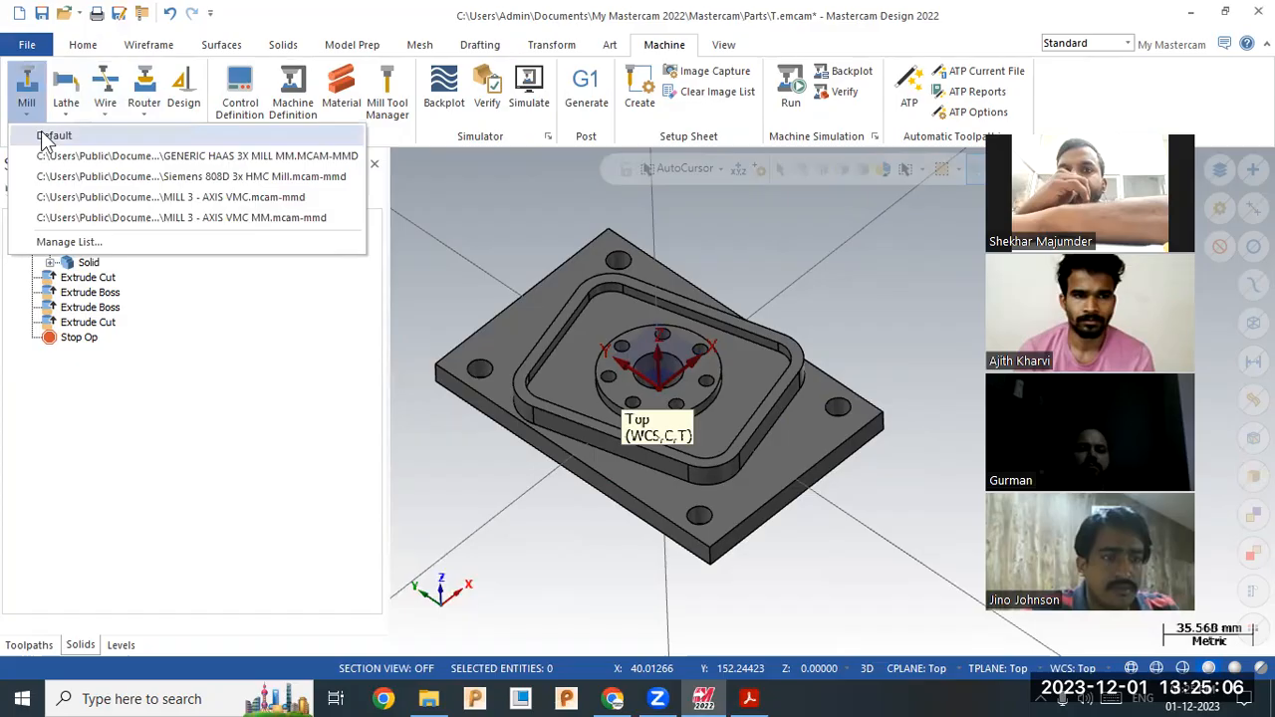
left_click(44, 137)
left_click(24, 646)
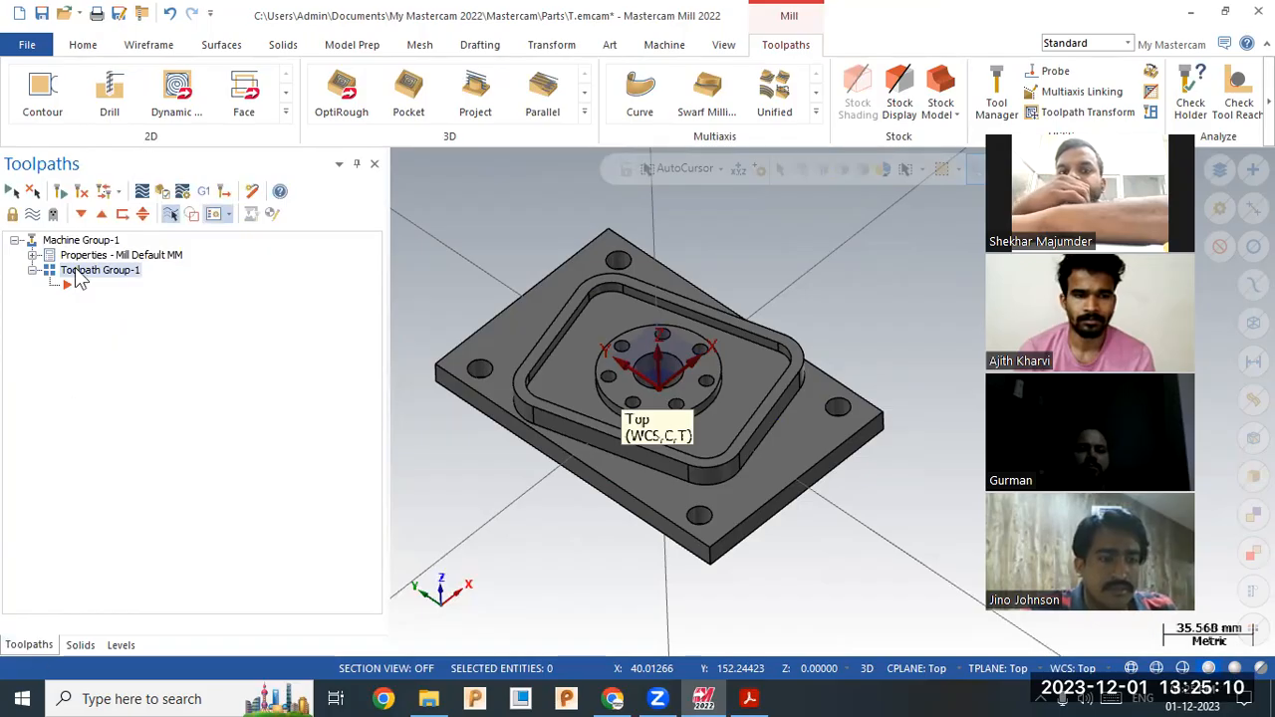
- Set up rectangular stock in the machine group from all solids, 100 x 150 x 20 mm, displayed as wireframe
left_click(32, 255)
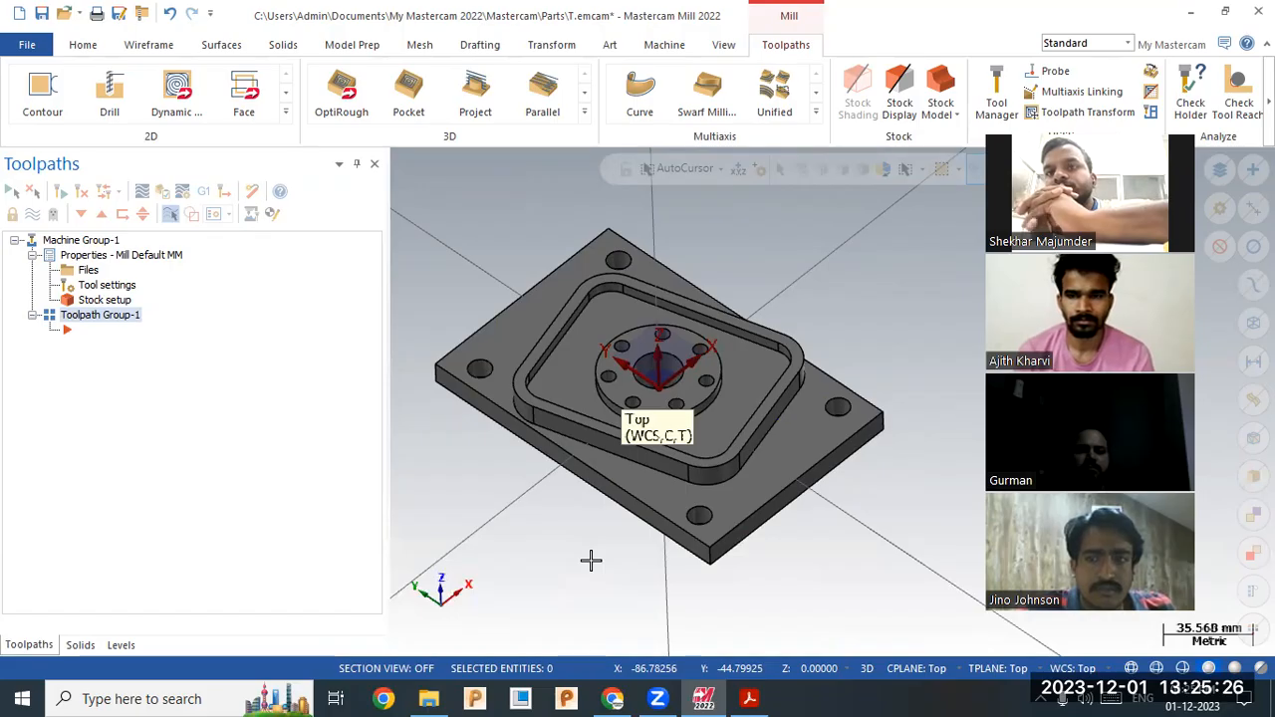
left_click(118, 300)
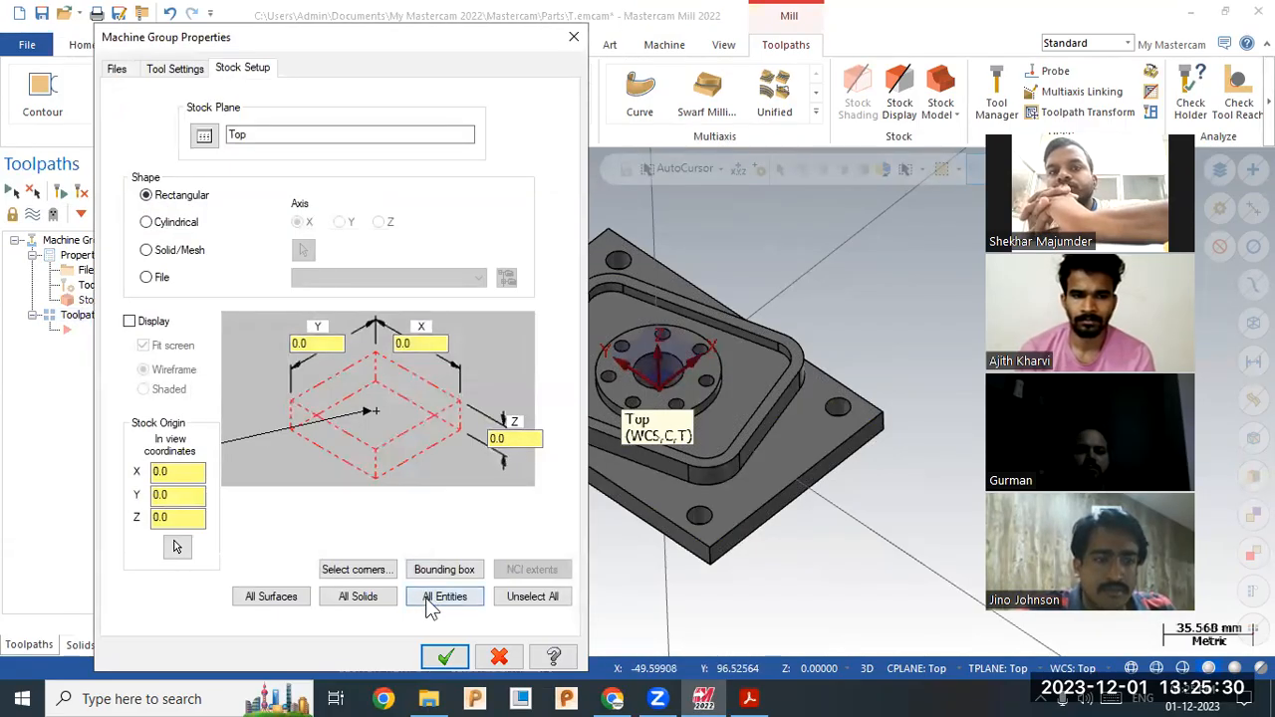
left_click(361, 597)
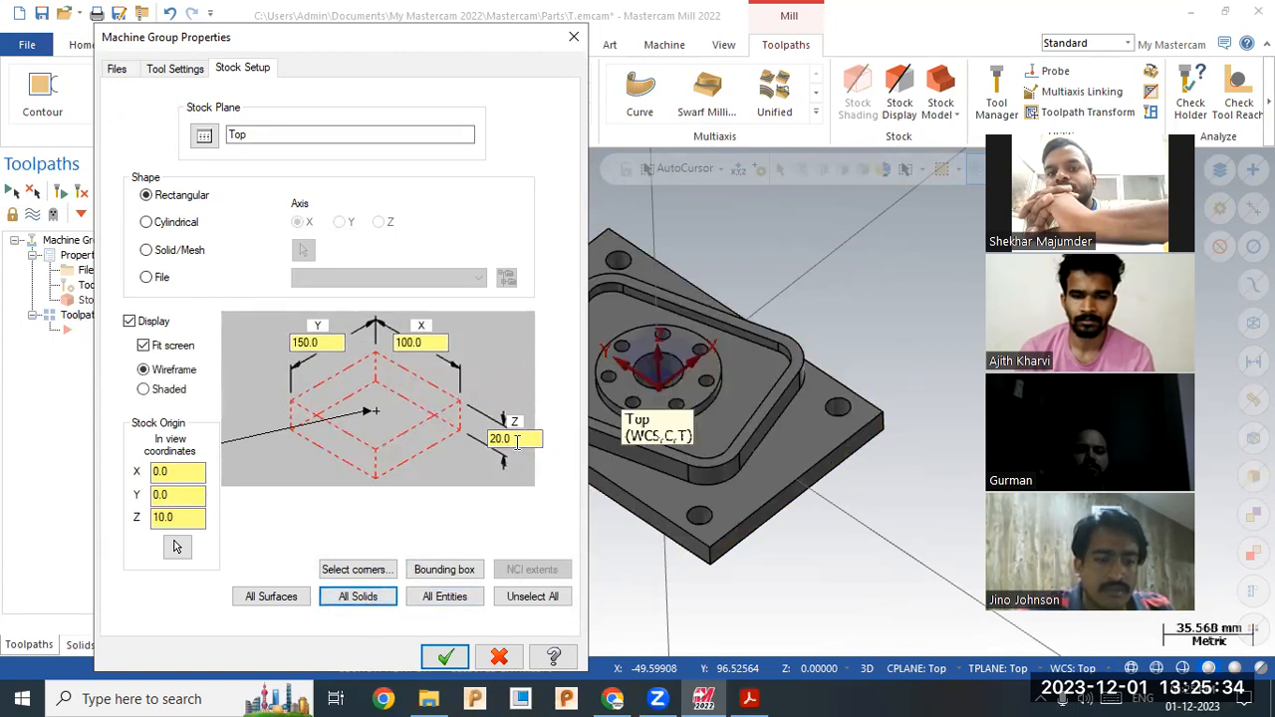
left_click(428, 342)
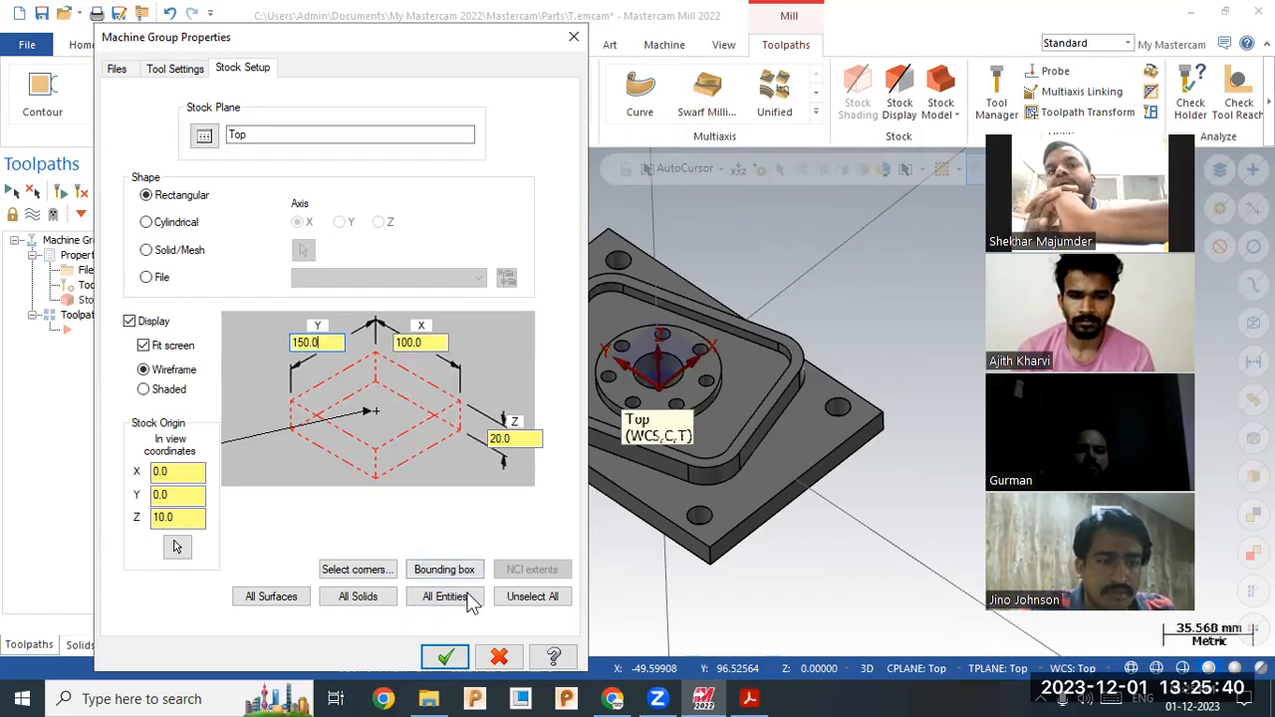
left_click(369, 600)
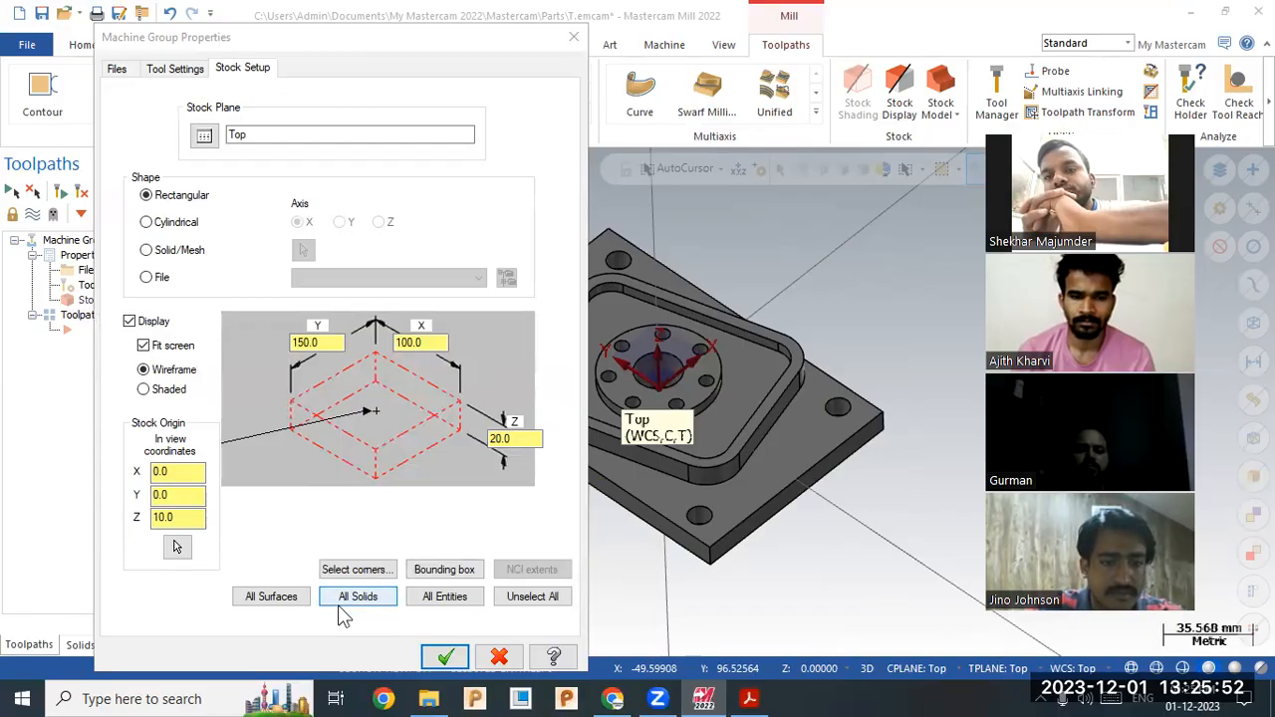
left_click(442, 654)
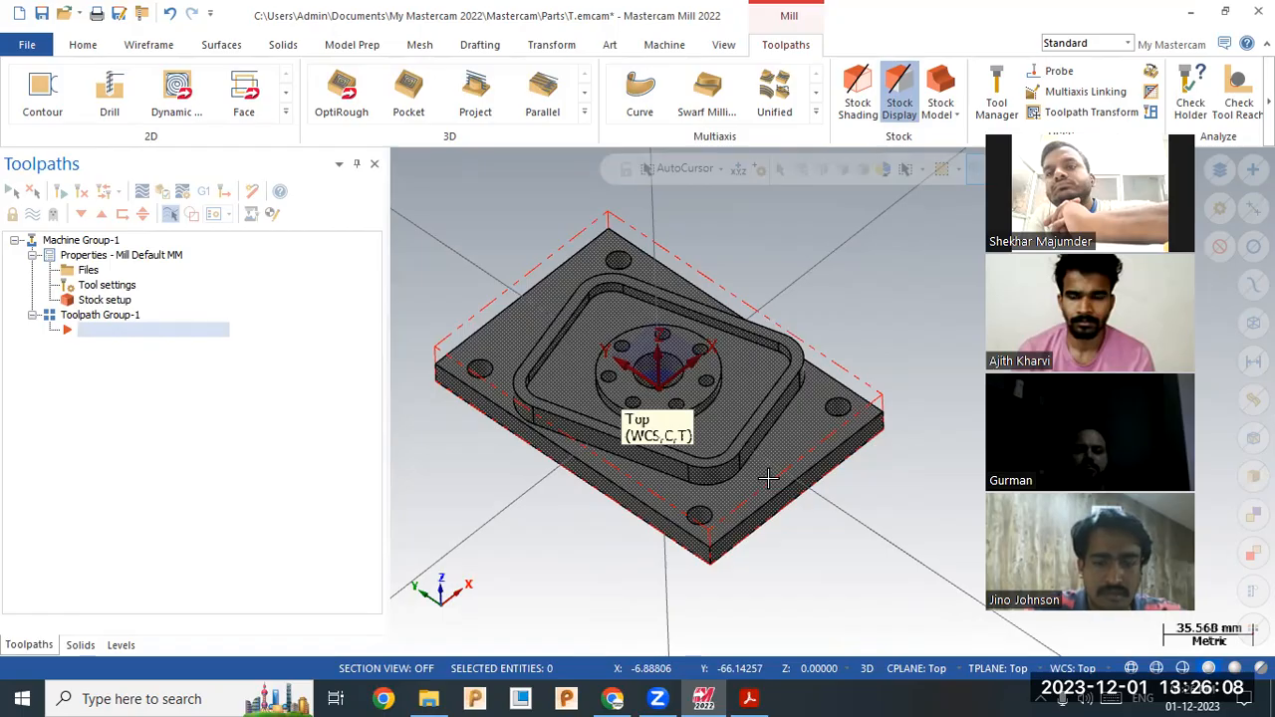
- Start an Area Mill toolpath and select the outer top edge loop of the base plate as its machining region
left_click(285, 111)
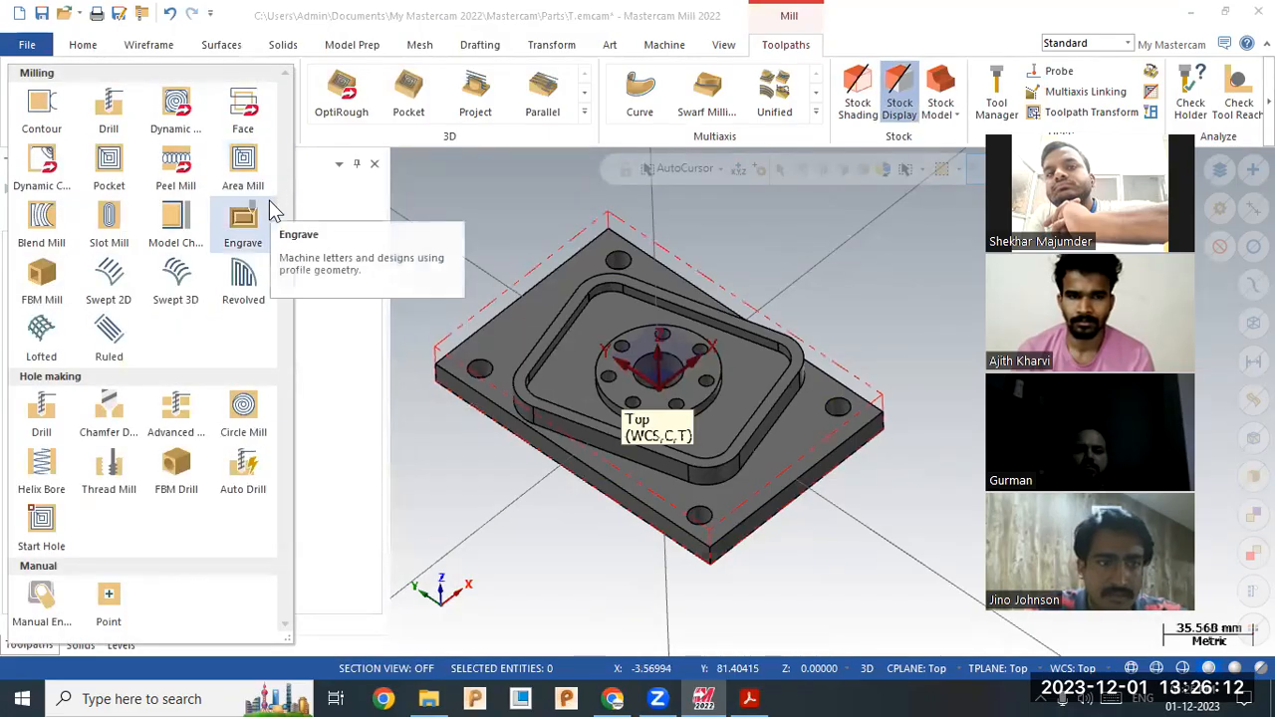
left_click(253, 179)
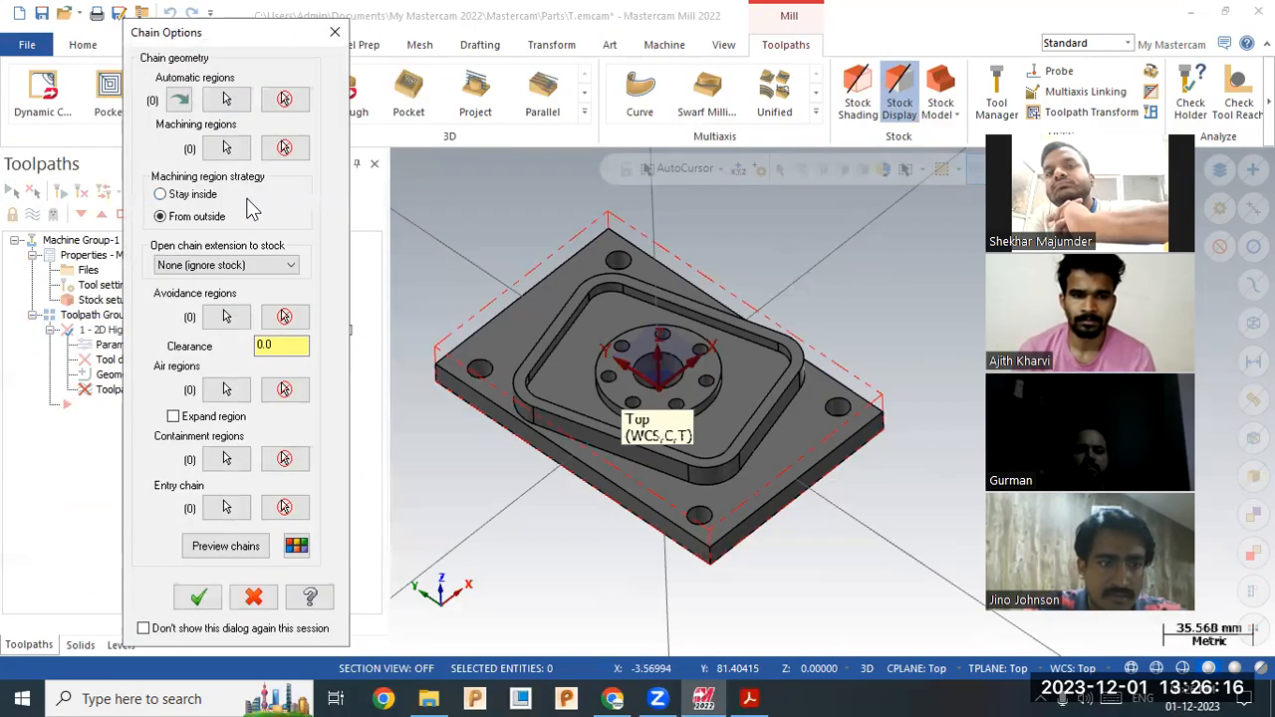
left_click(227, 148)
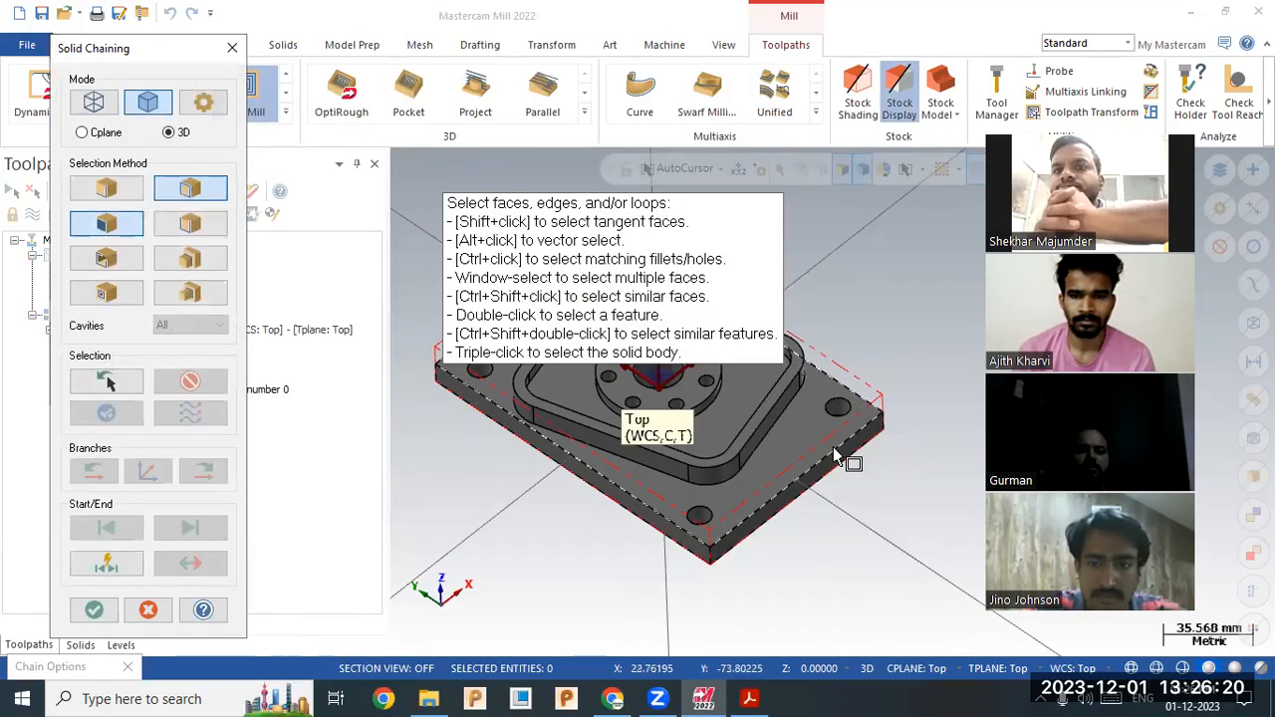
left_click(838, 444)
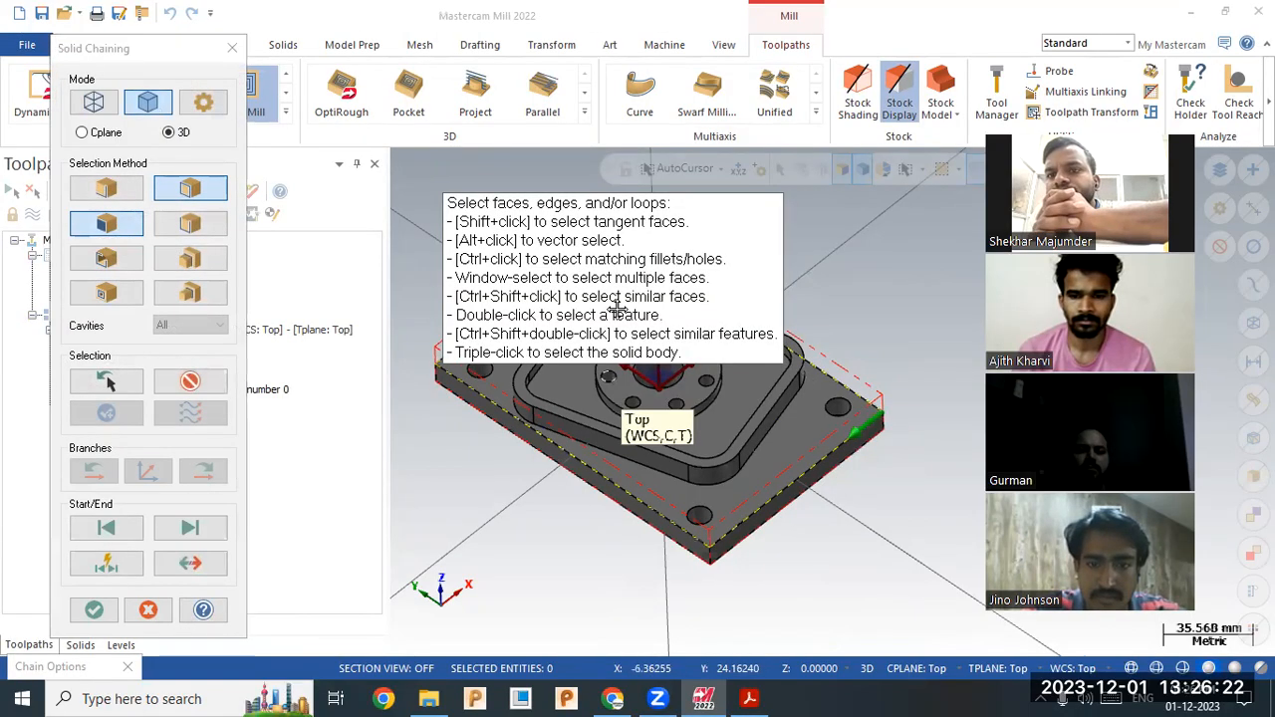
left_click(94, 609)
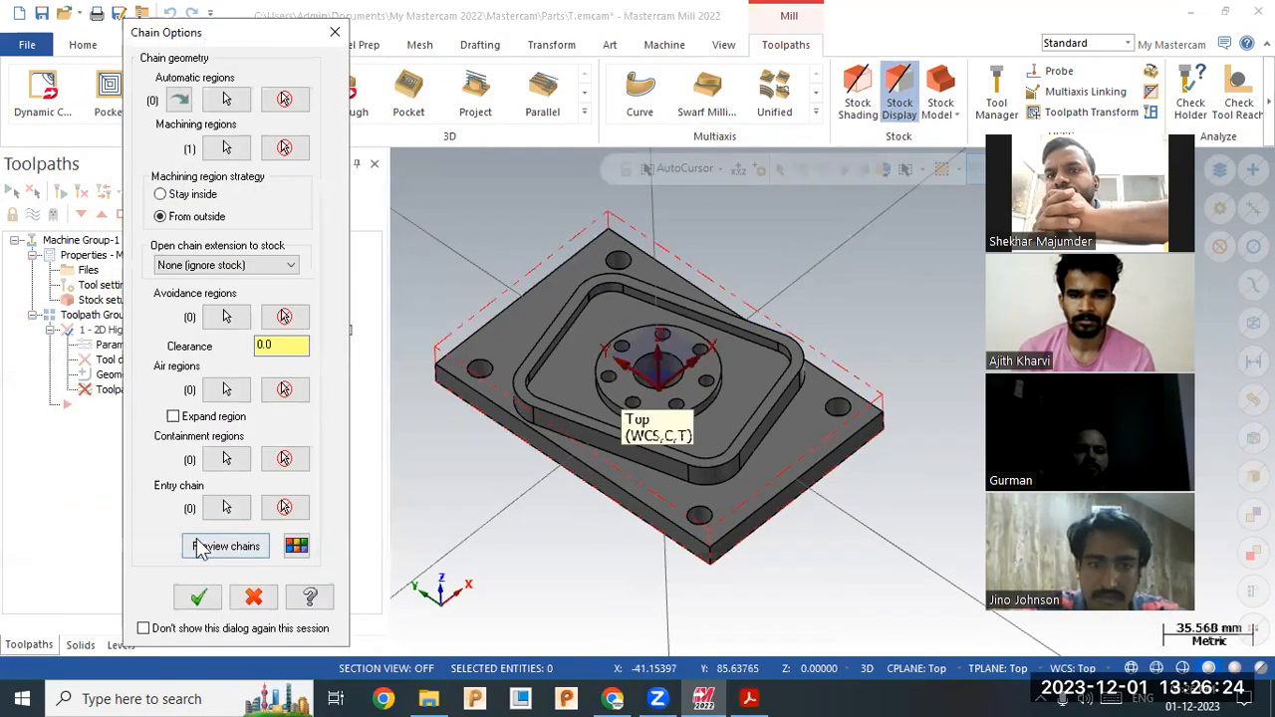
- Add the outer edge loop of the raised rim as an avoidance region, preview the chains and accept the chain options
left_click(227, 547)
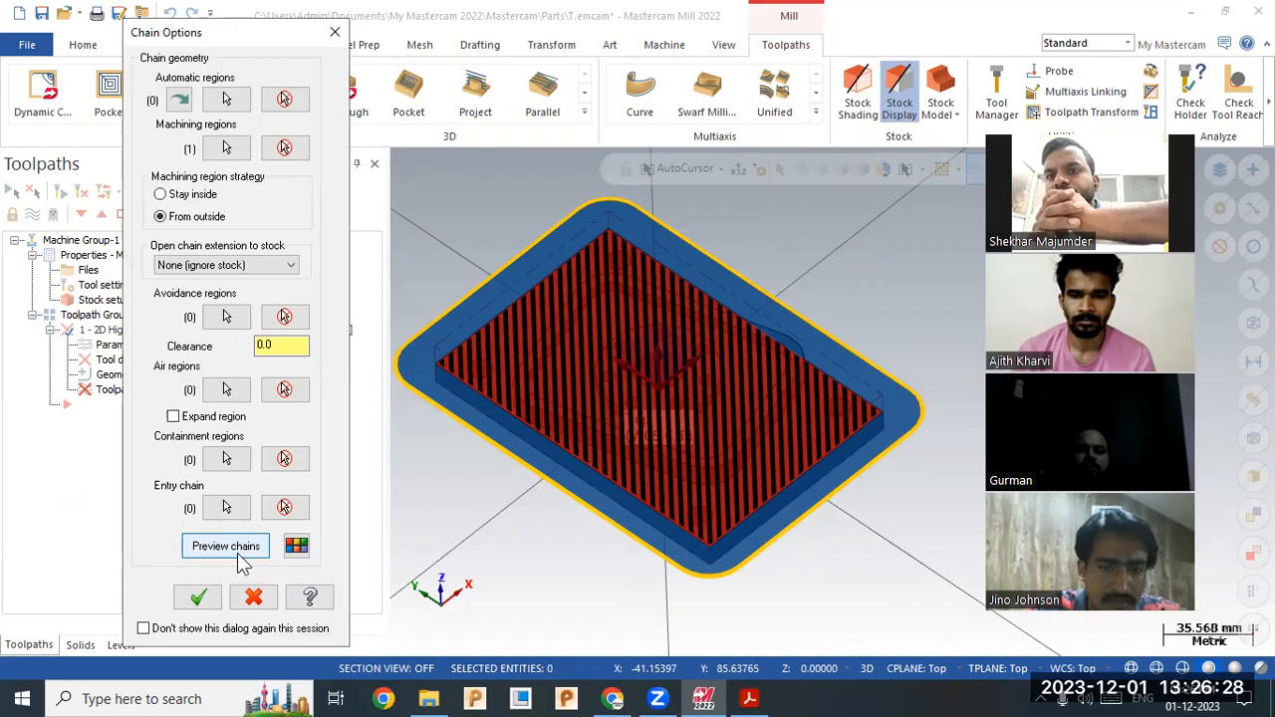
left_click(227, 316)
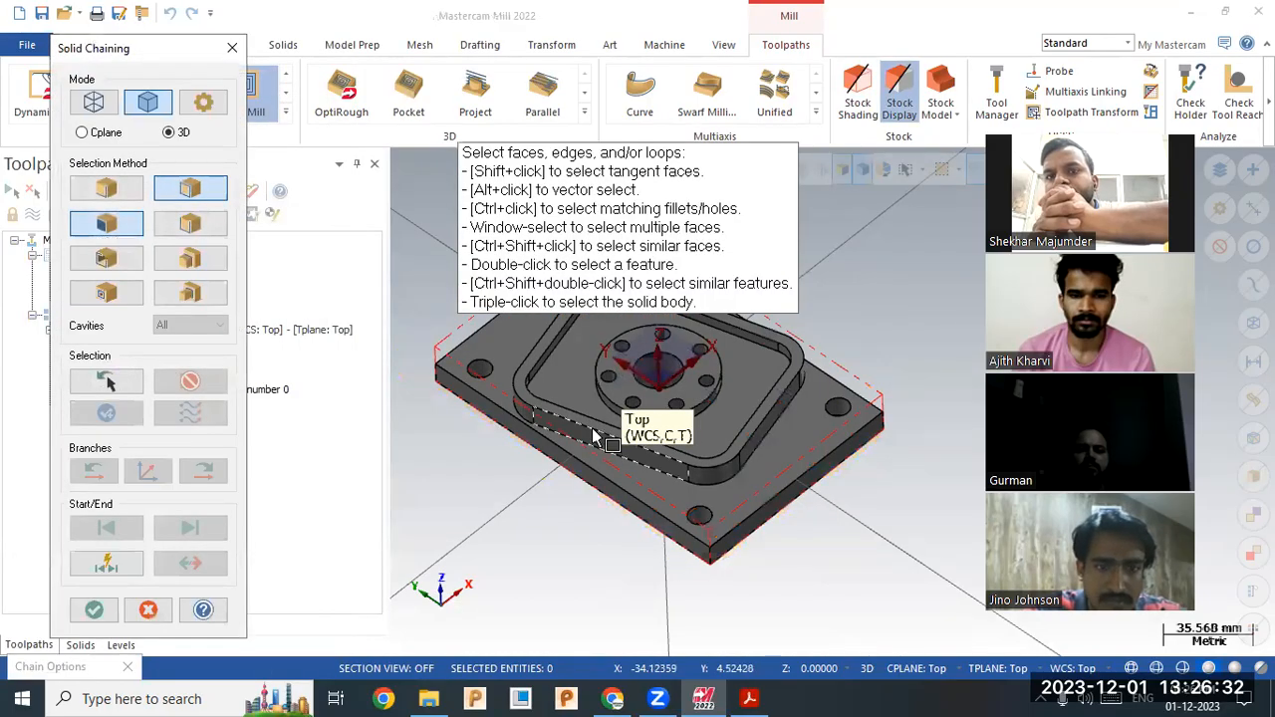
left_click(604, 431)
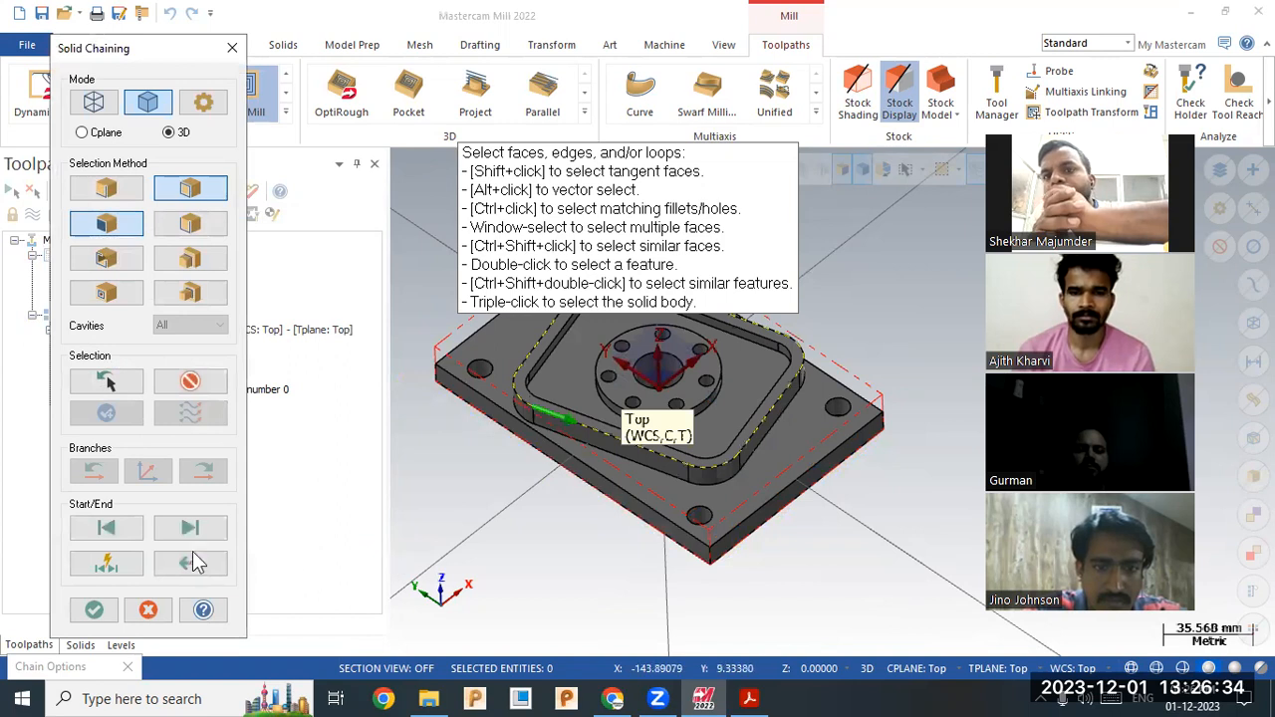
left_click(94, 609)
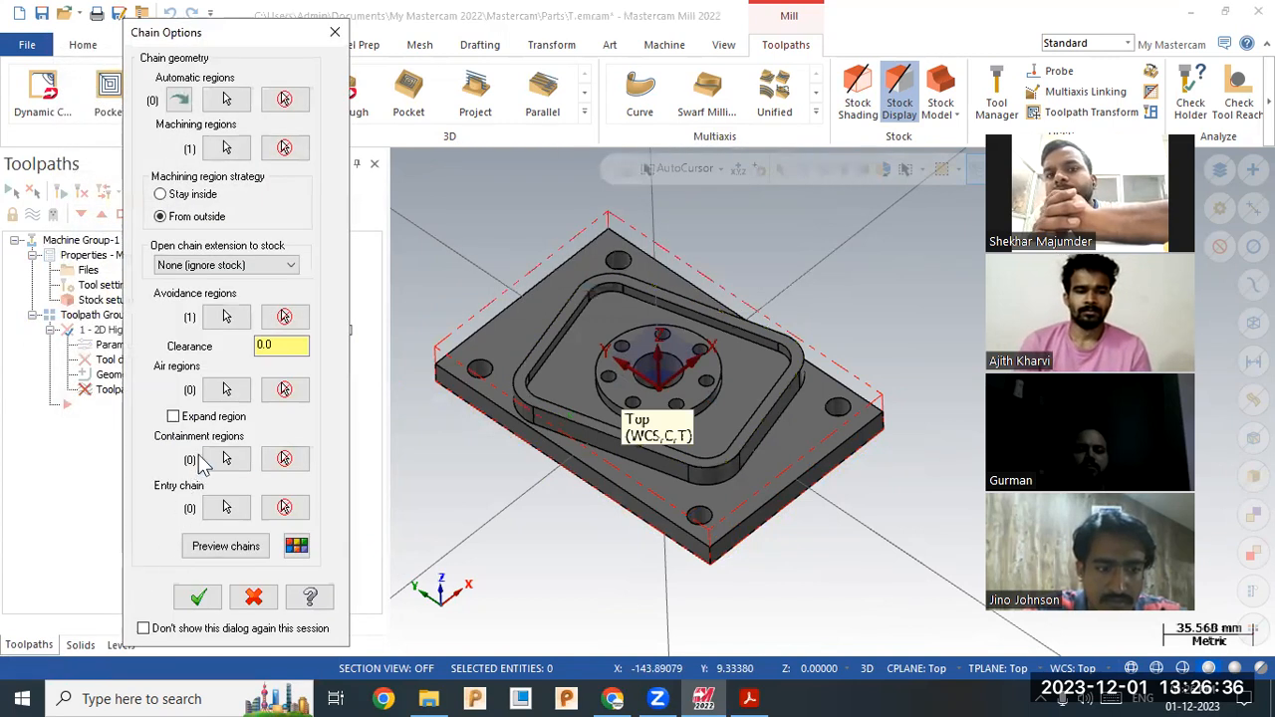
left_click(223, 549)
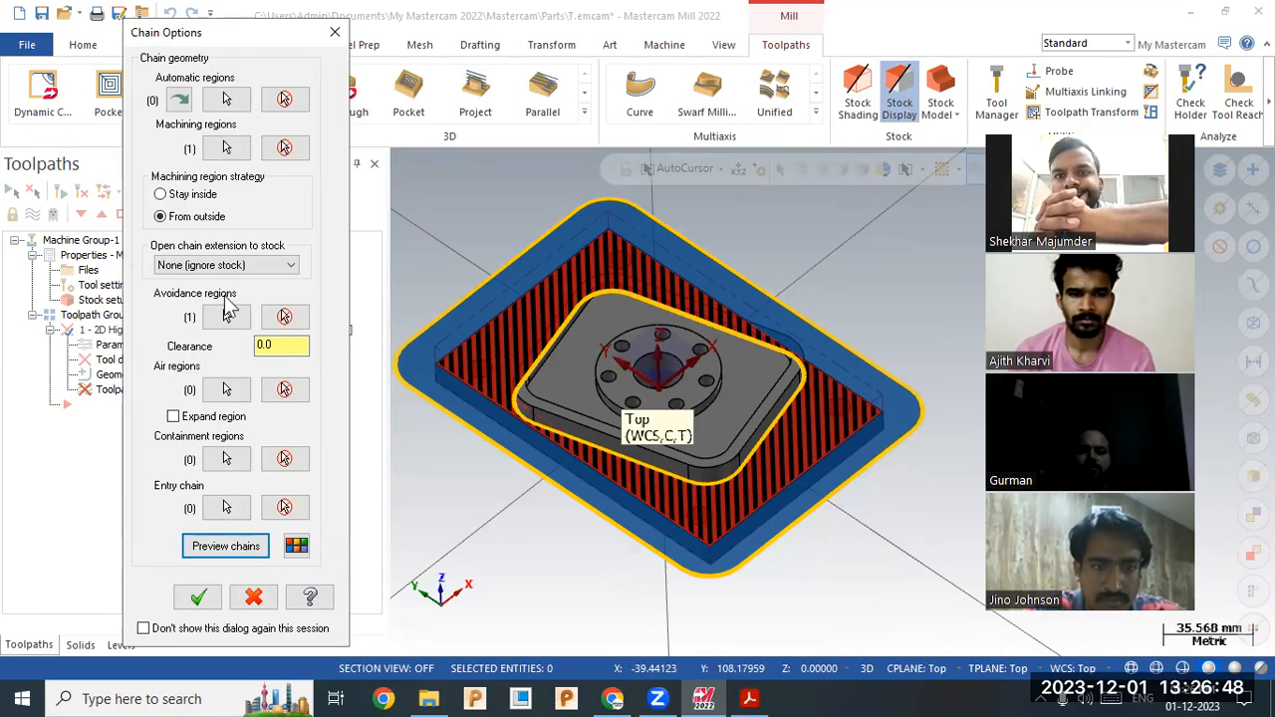
left_click(204, 600)
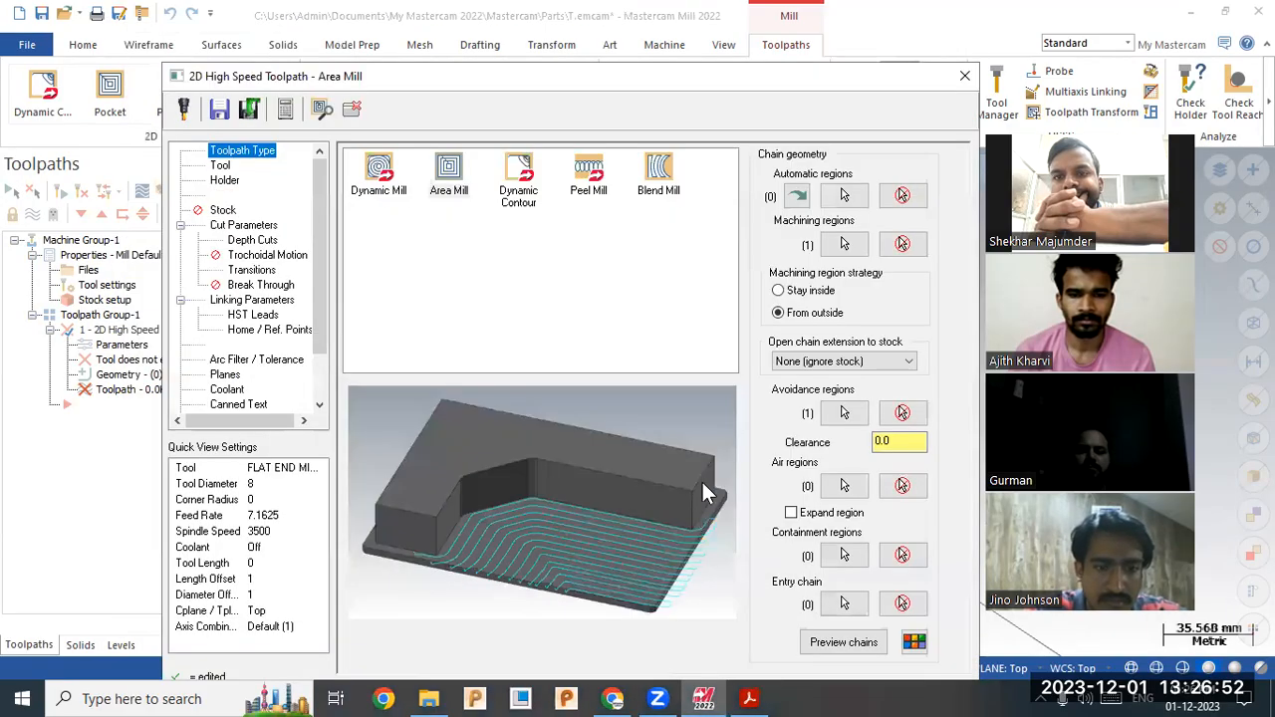
- Choose FLAT END MILL - 16 from the Mill_mm tool library as the Area Mill tool
left_click(221, 166)
left_click(434, 459)
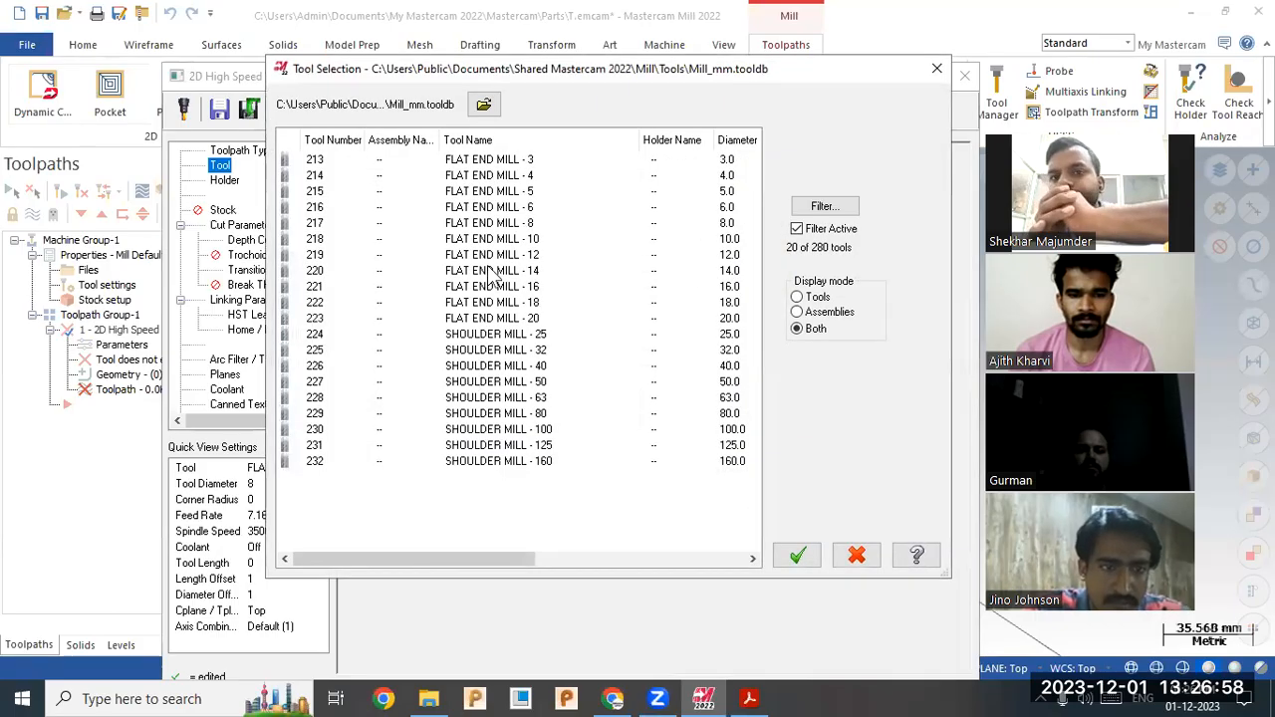
left_click(506, 302)
left_click(508, 287)
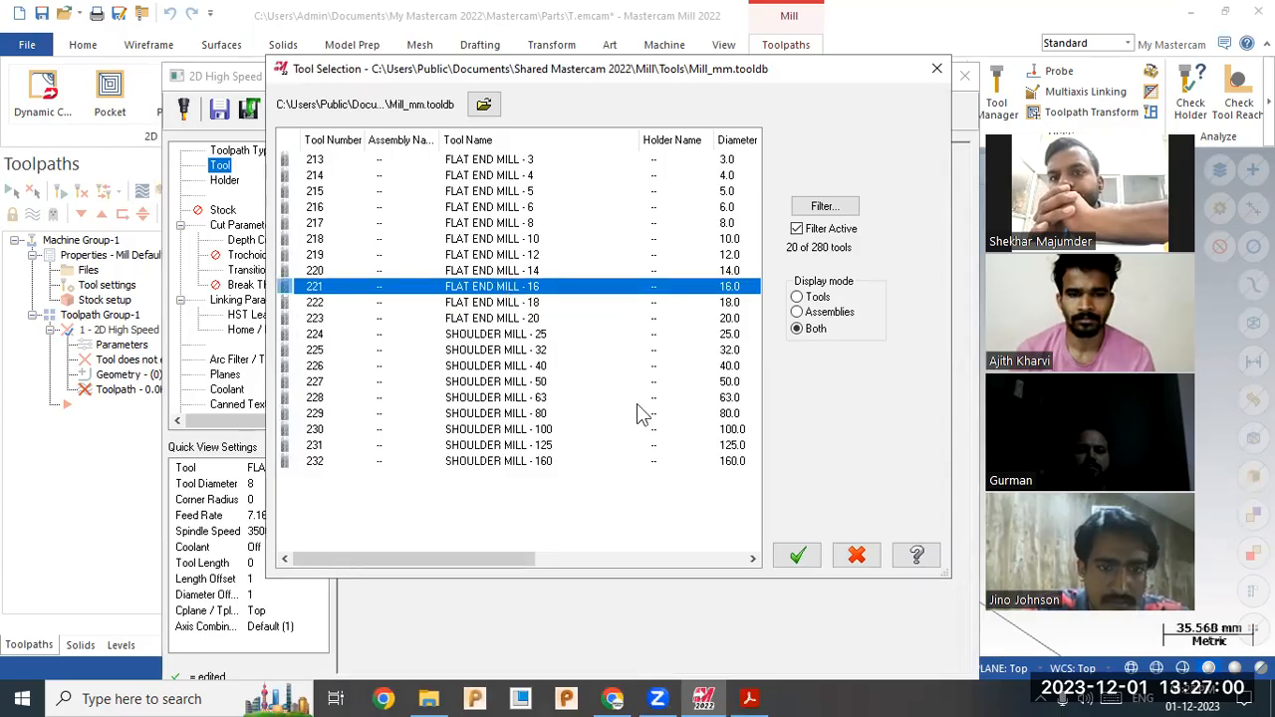
left_click(798, 557)
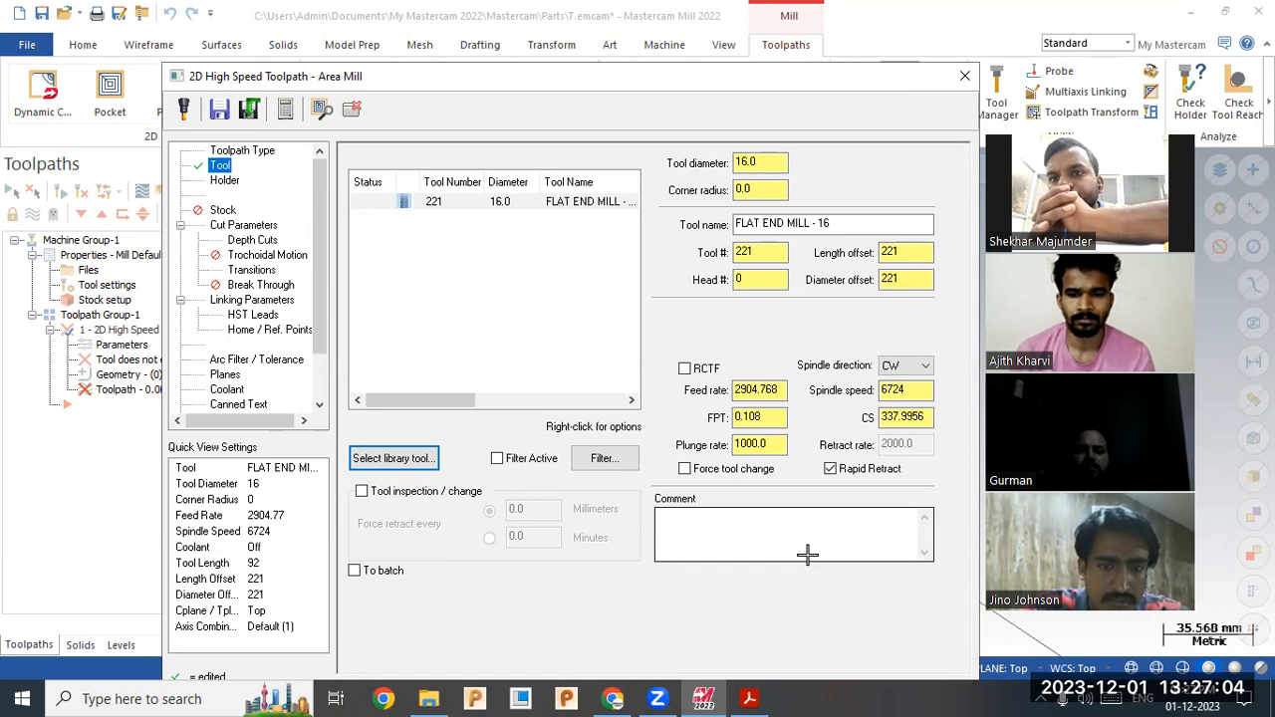
- Set the linking depth to absolute 0.0 and top of stock to absolute 10.0 by picking the raised rim's lower and upper edges
left_click(241, 301)
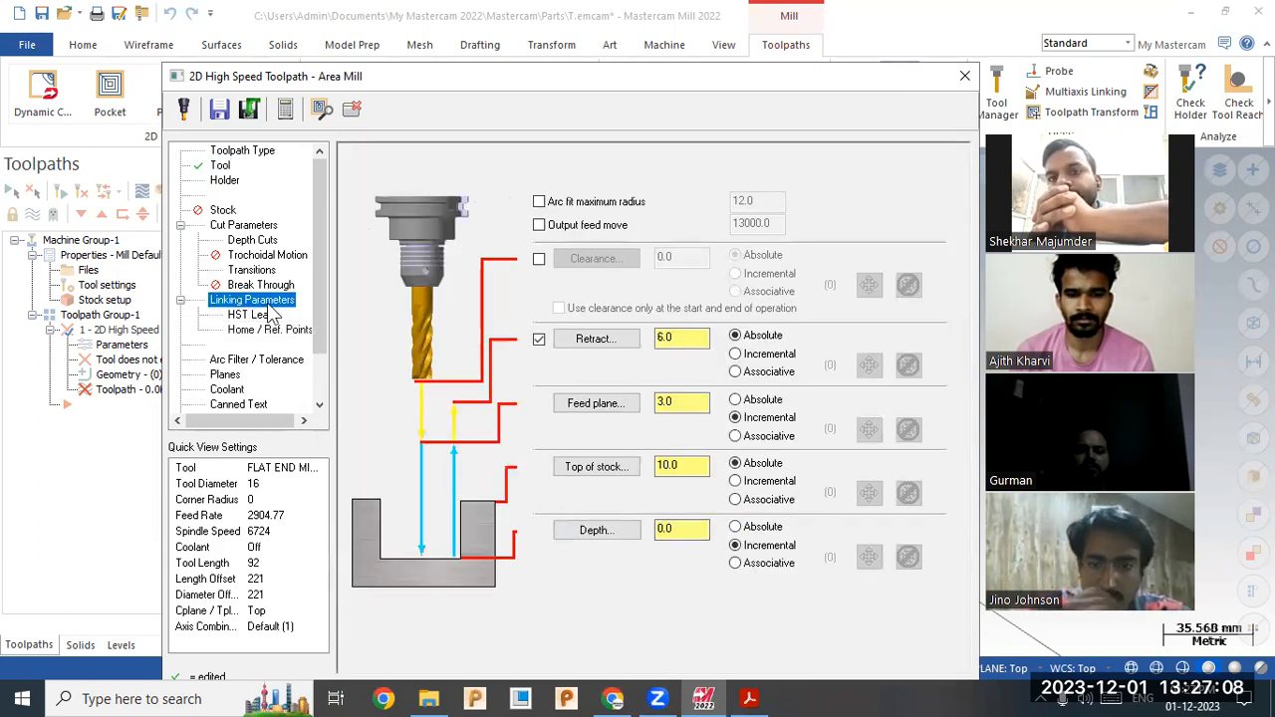
left_click(617, 533)
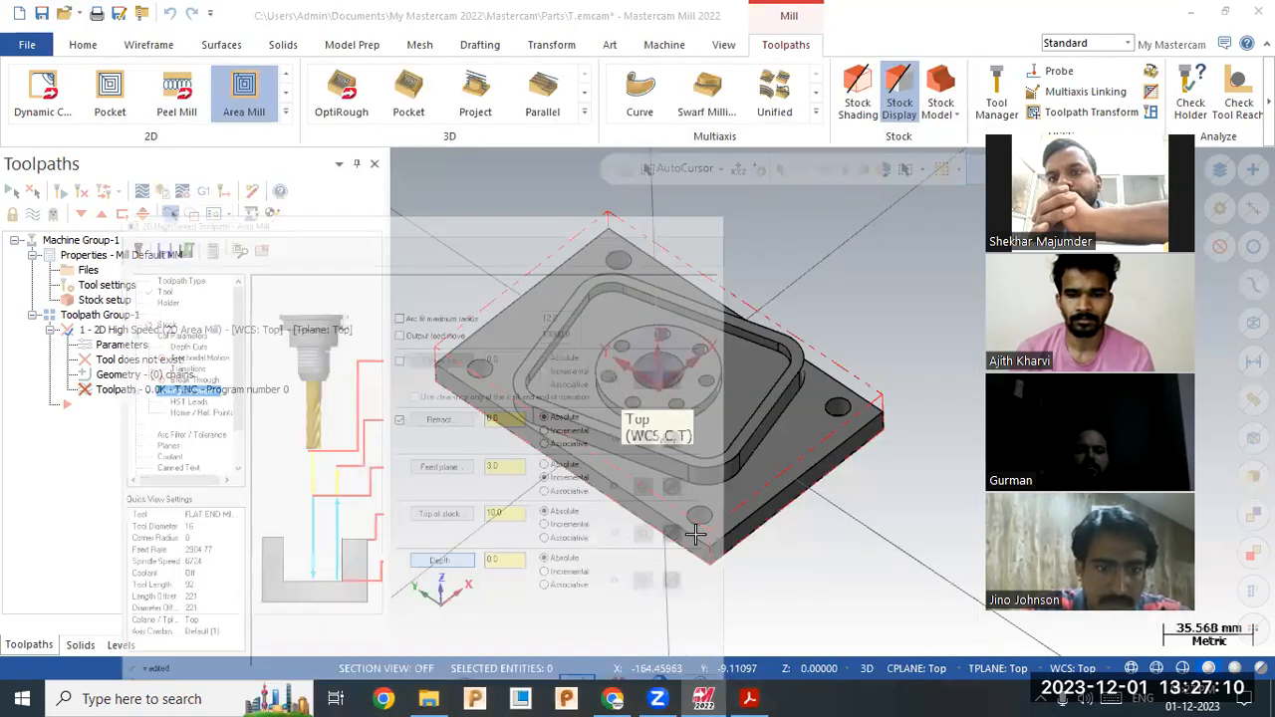
left_click(693, 482)
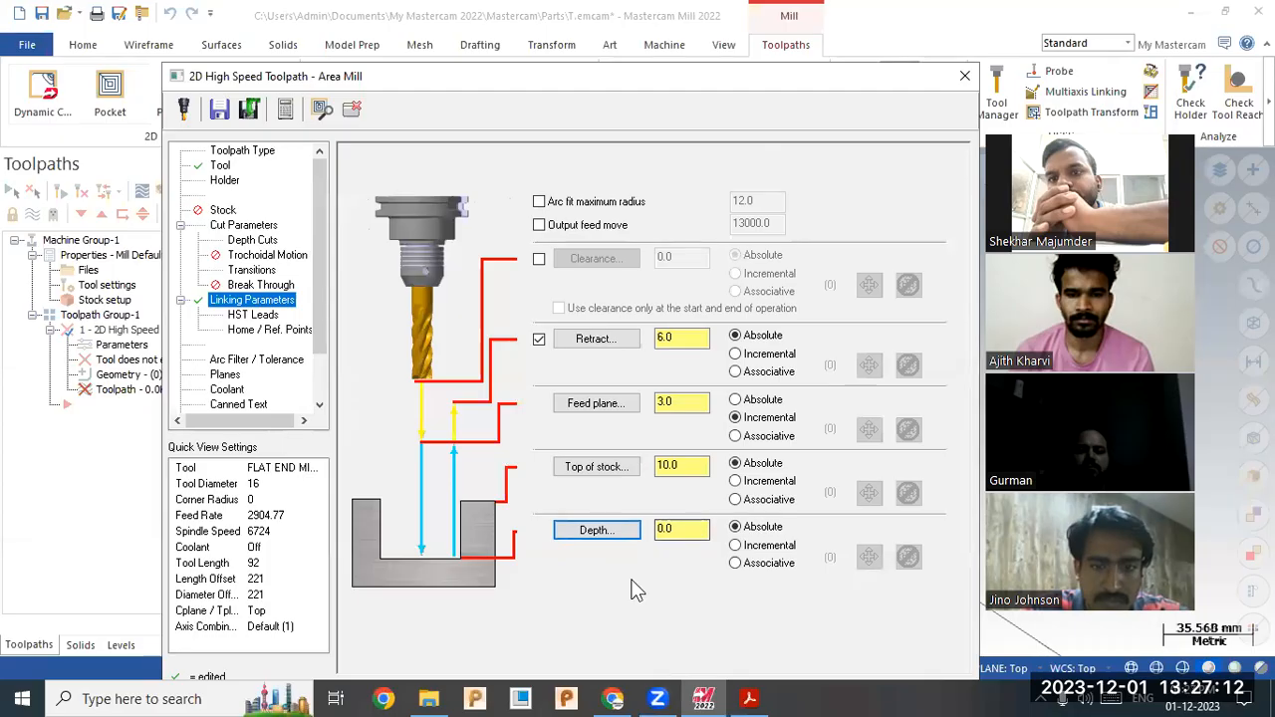
left_click(598, 470)
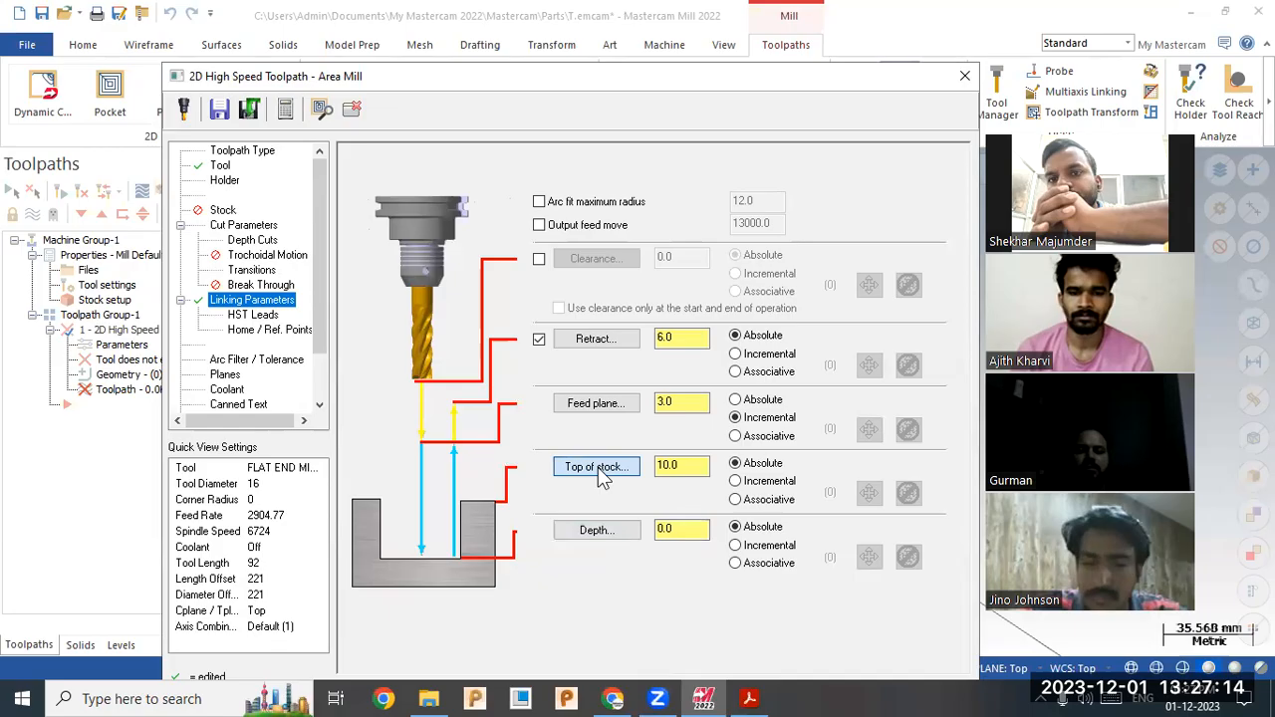
left_click(687, 468)
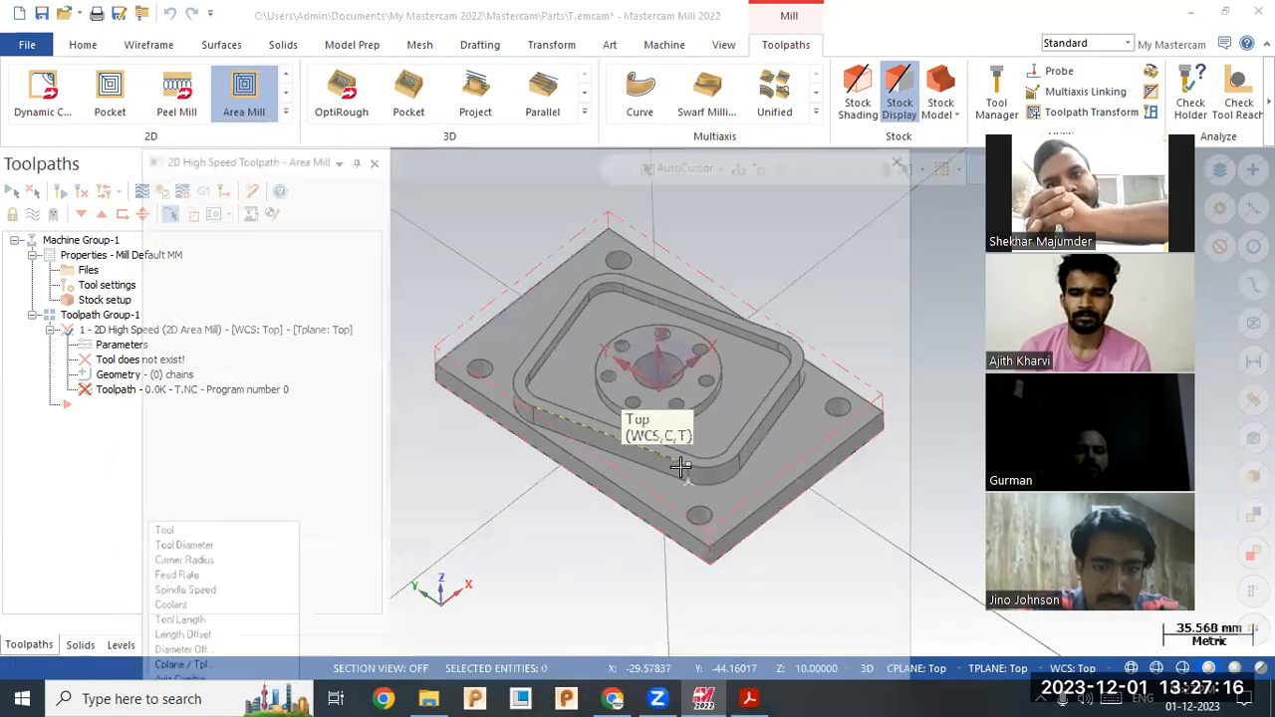
left_click(687, 529)
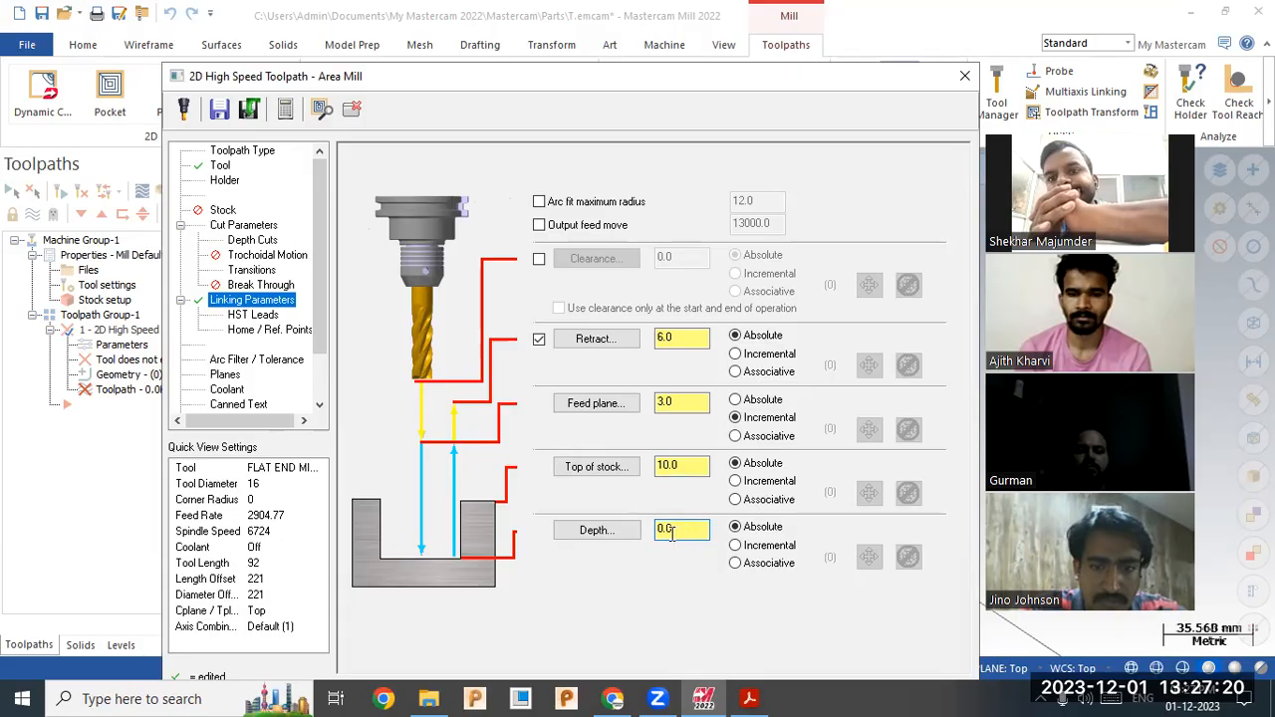
- Review the depth cuts and cut parameters, and generate the Area Mill toolpath
left_click(267, 241)
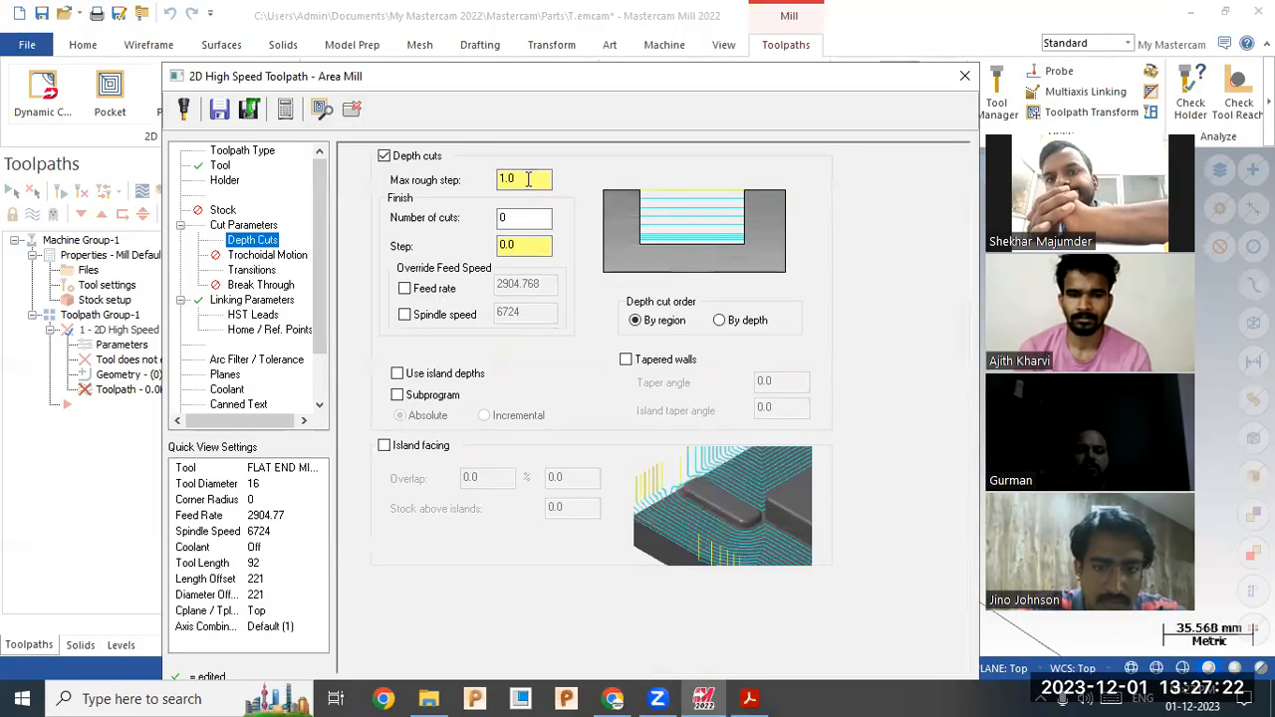
left_click(267, 226)
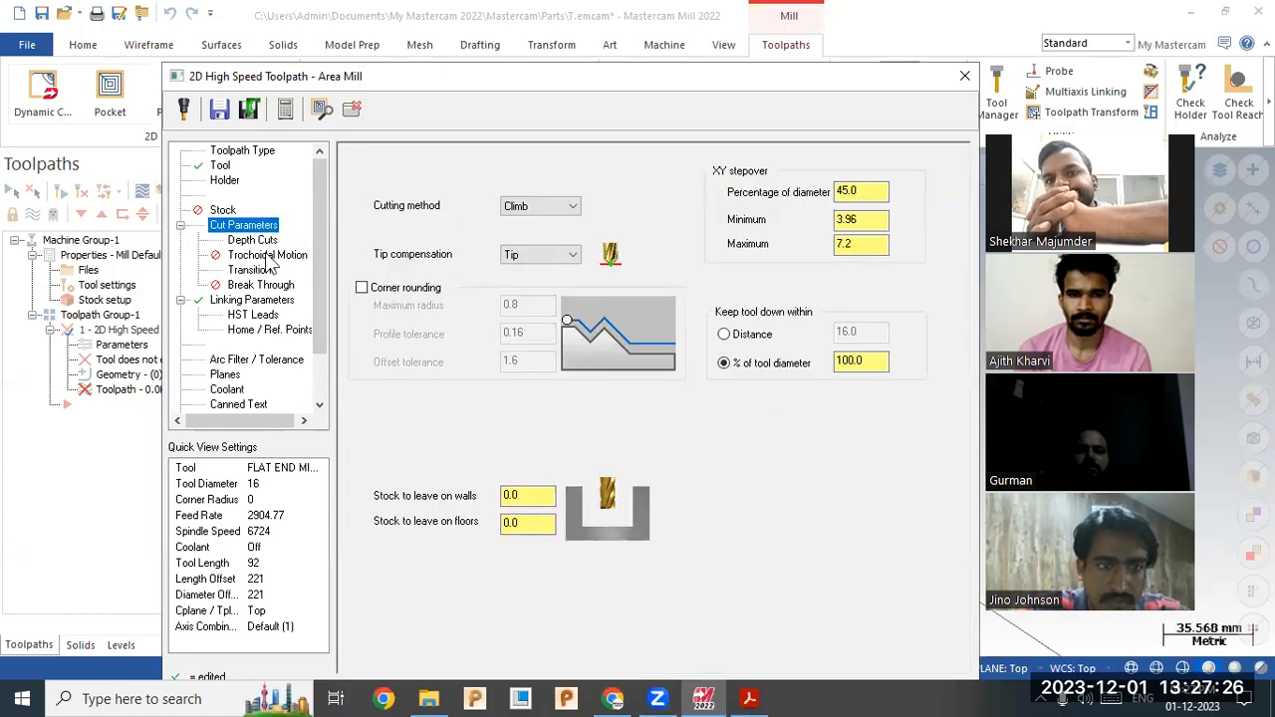
left_click(706, 698)
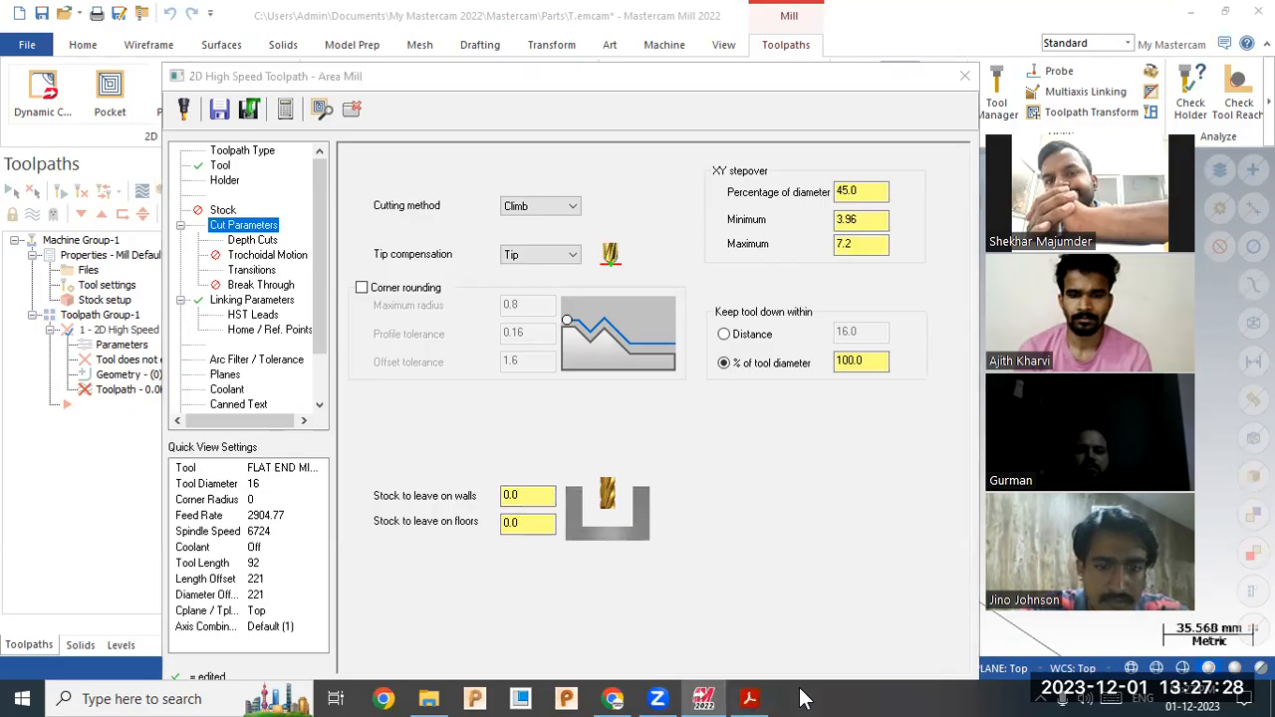
left_click(774, 690)
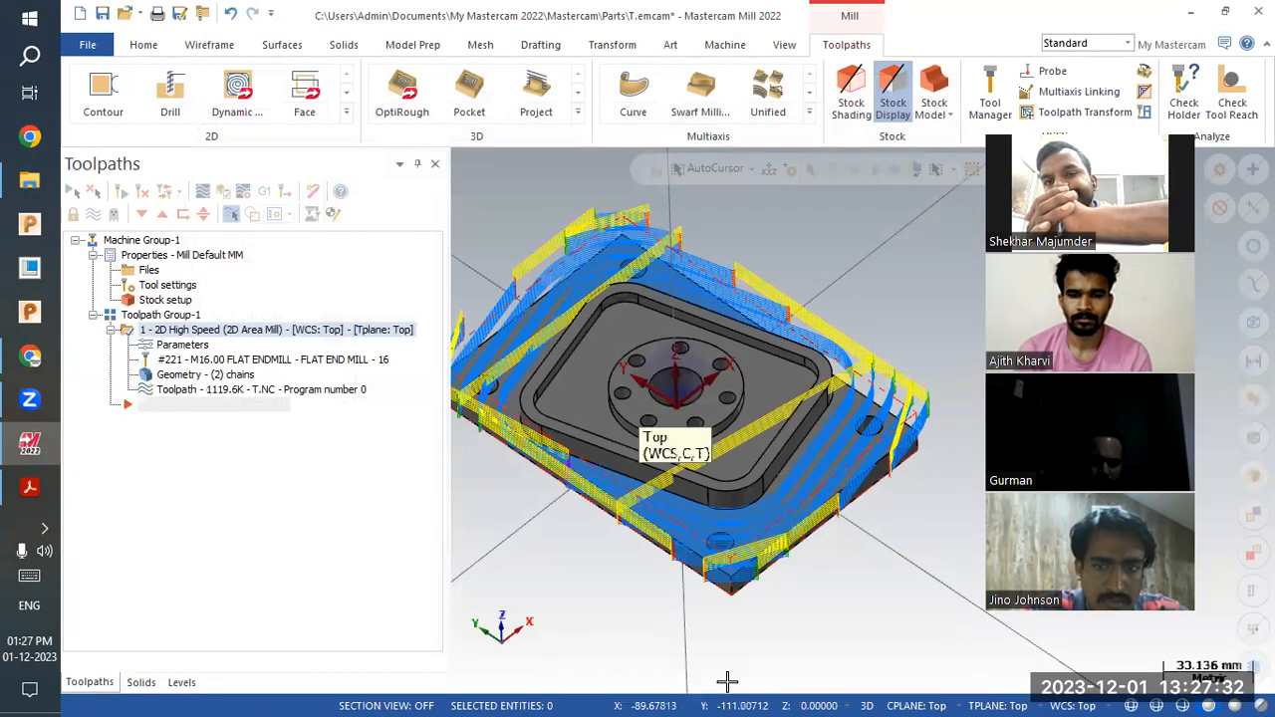
- Dock the Windows taskbar back along the bottom edge of the screen
middle_click_drag(648, 369, 650, 454)
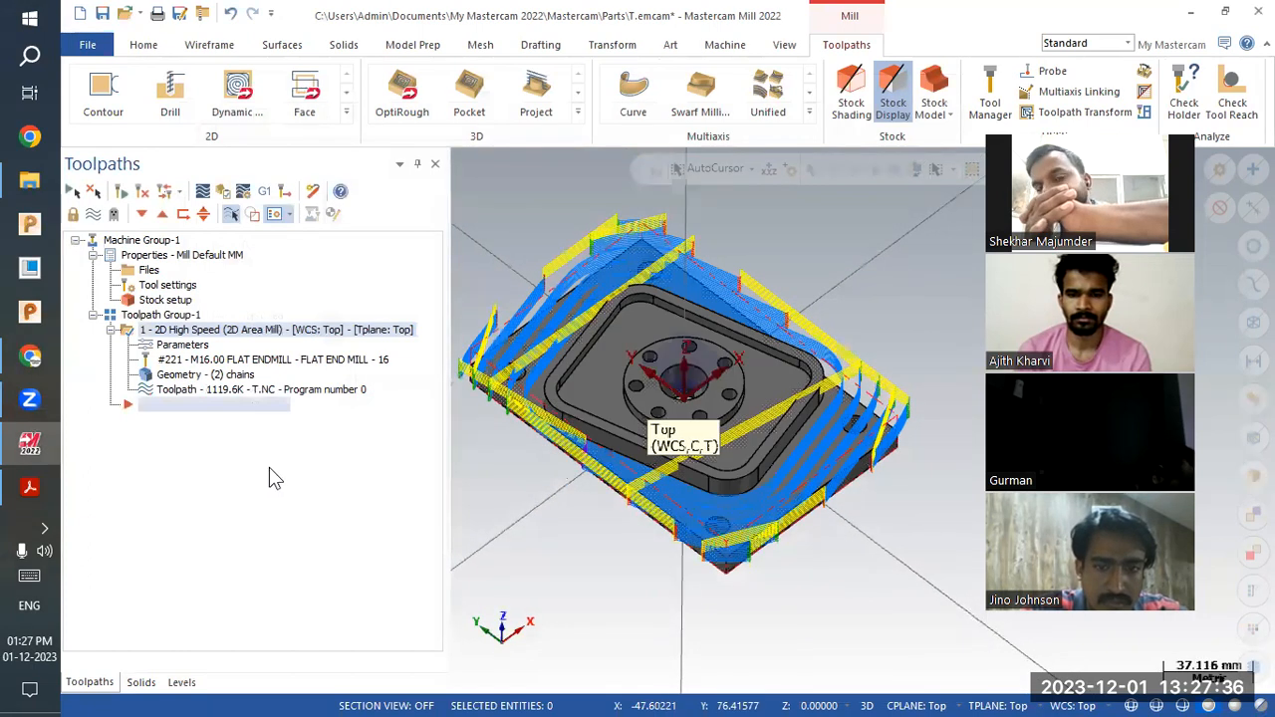
left_click(29, 487)
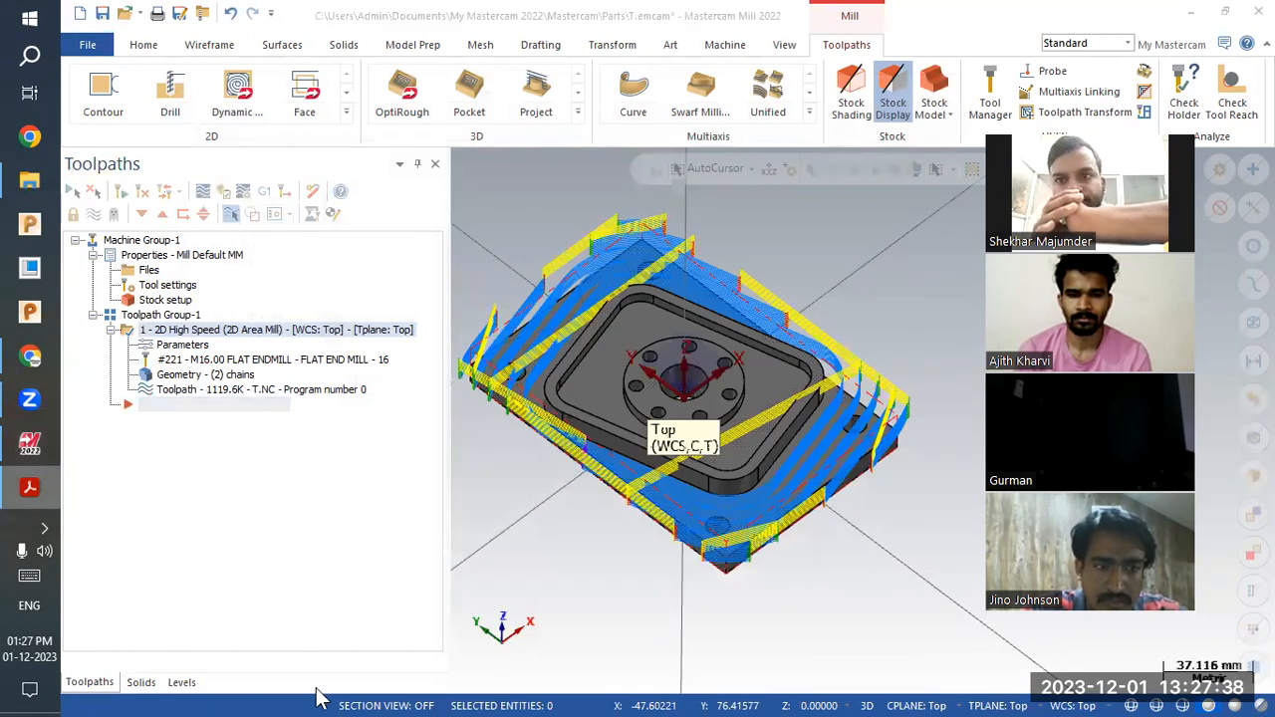
right_click(29, 487)
left_click_drag(14, 540, 313, 542)
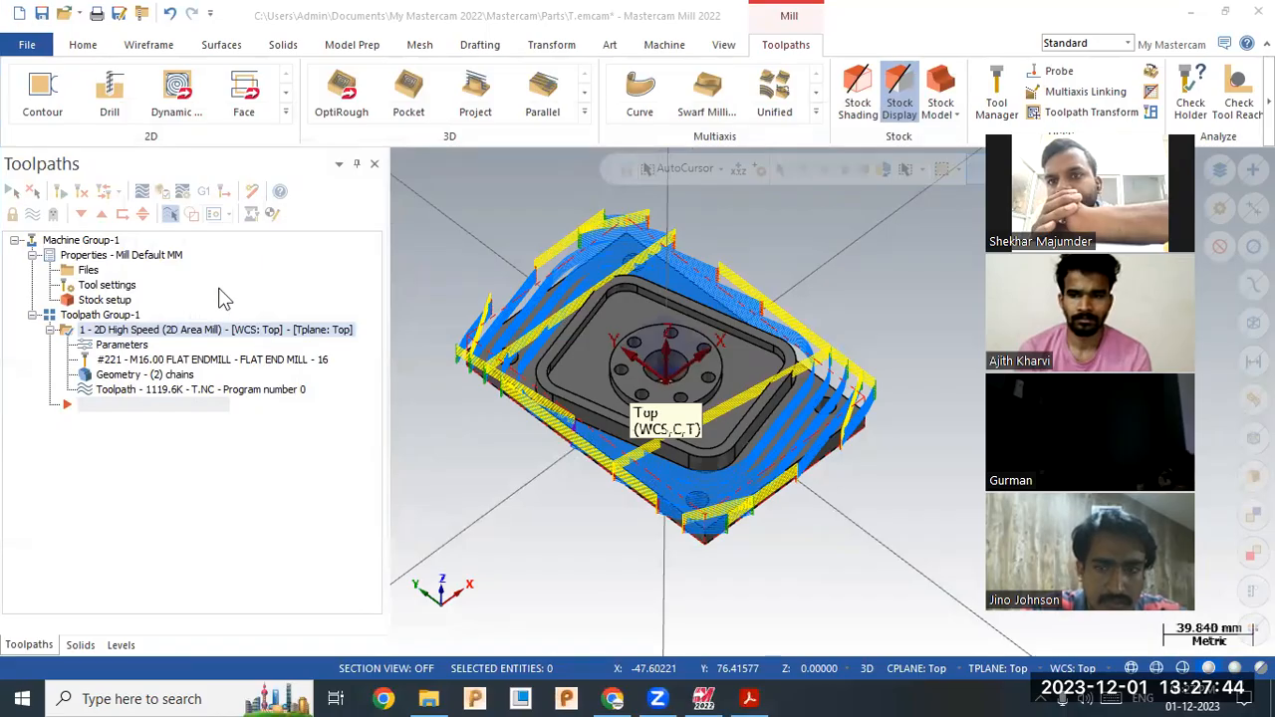
- Run the Verify simulation of the Area Mill toolpath through to the end, inspect the machined stock, and close the simulator
left_click(163, 194)
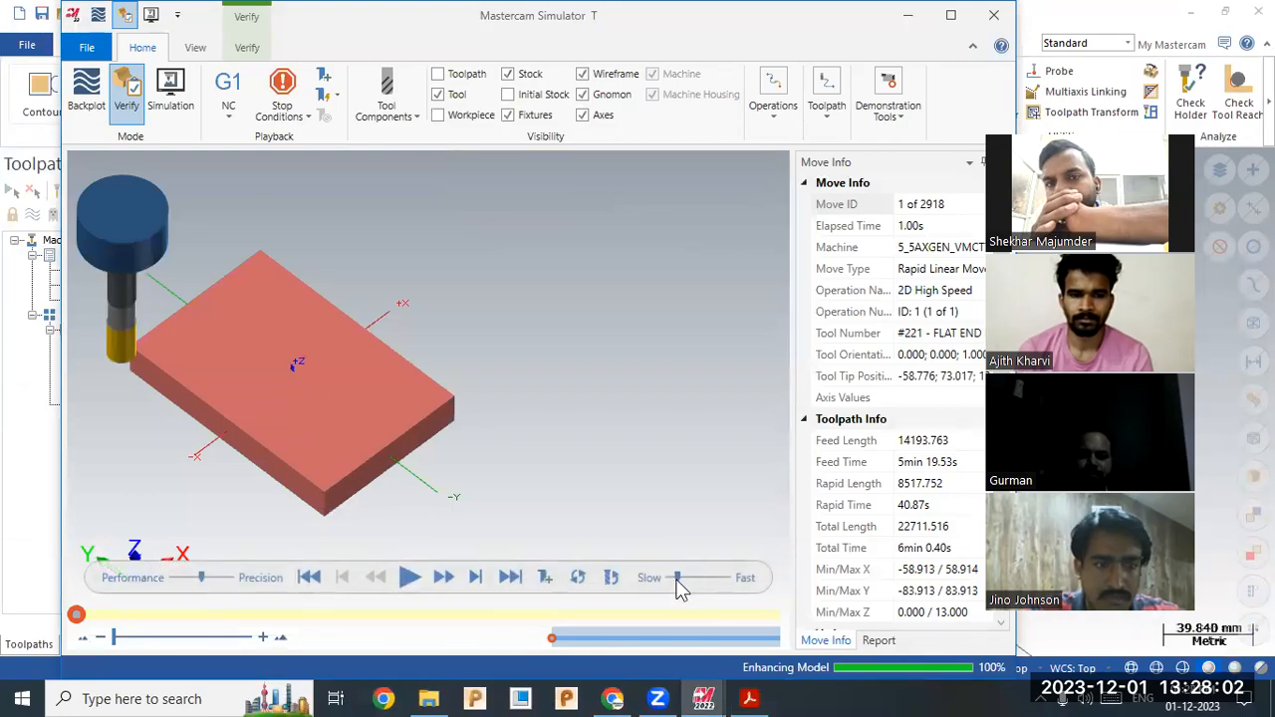
left_click(408, 580)
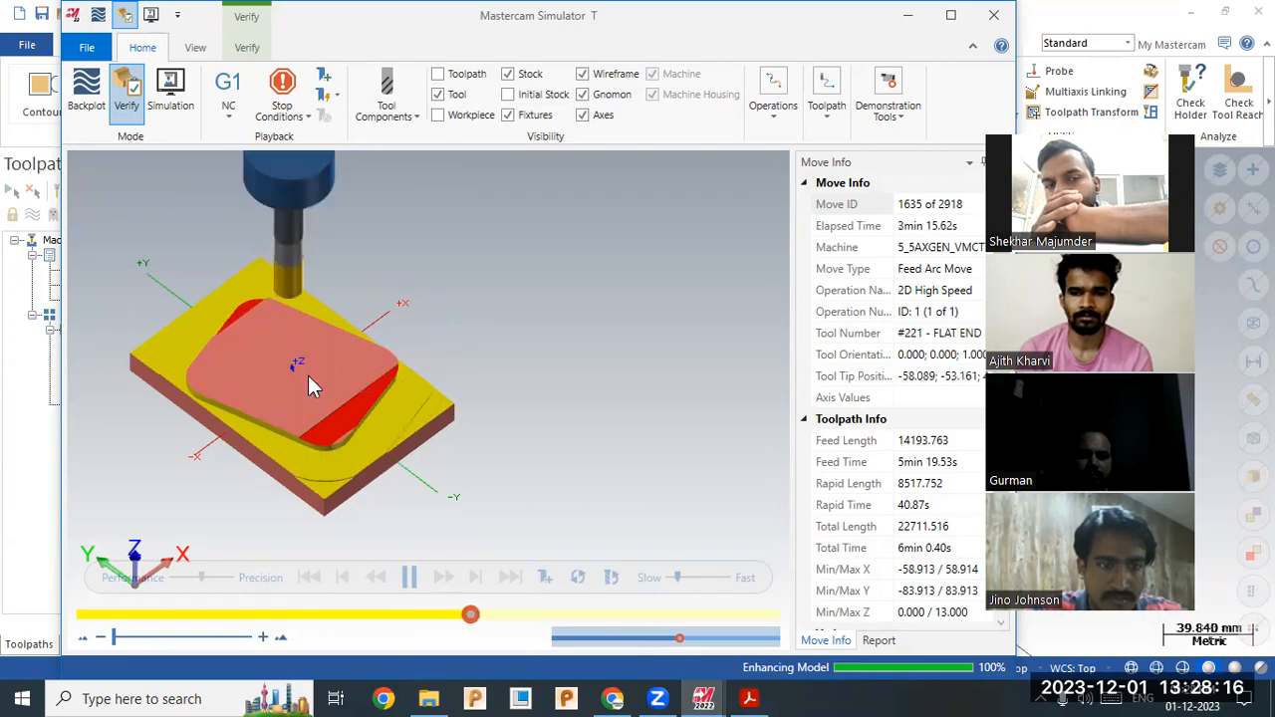
middle_click_drag(233, 362, 421, 341)
scroll(396, 430, "up", 1)
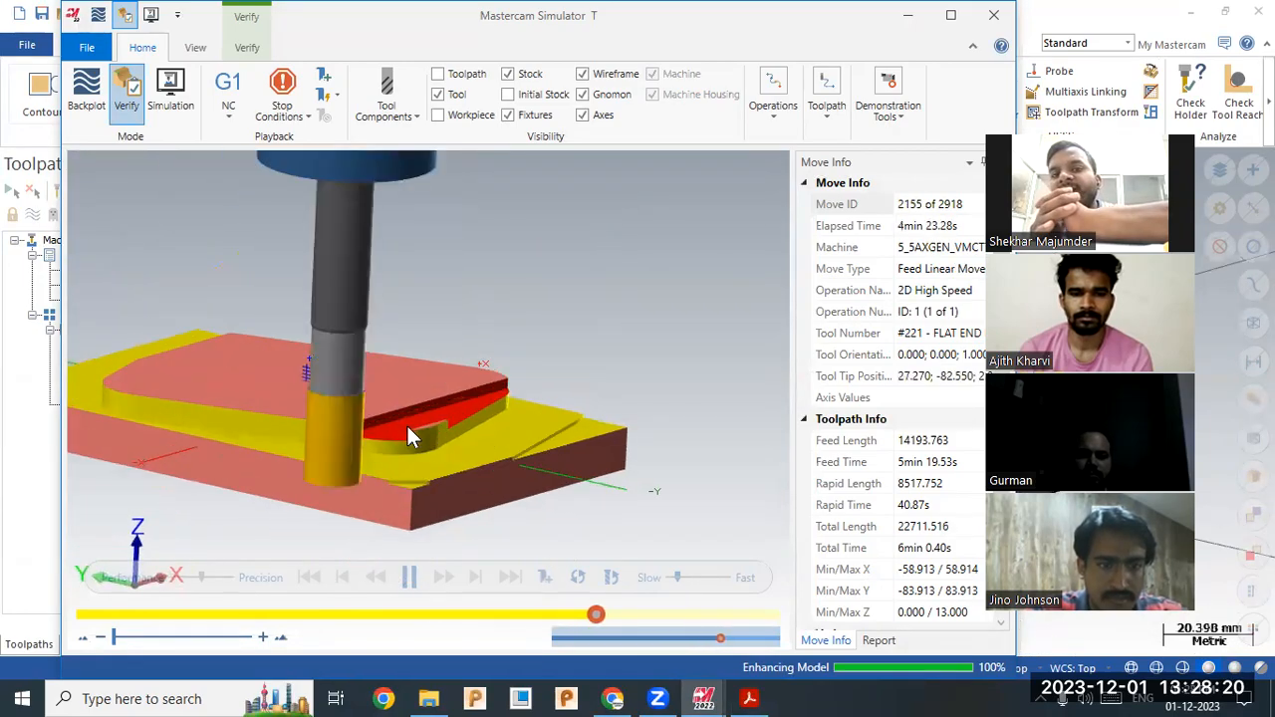
scroll(448, 301, "down", 1)
scroll(290, 282, "down", 2)
middle_click_drag(289, 284, 316, 351)
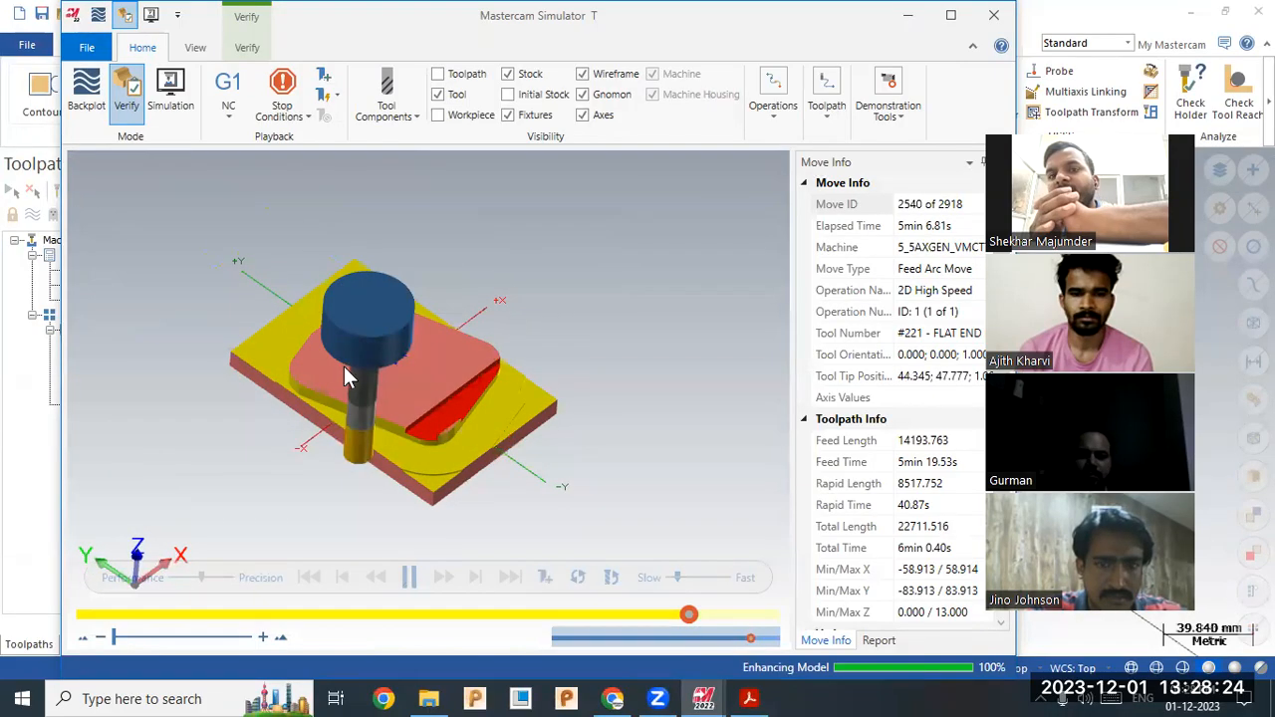
scroll(406, 379, "up", 3)
scroll(413, 401, "down", 1)
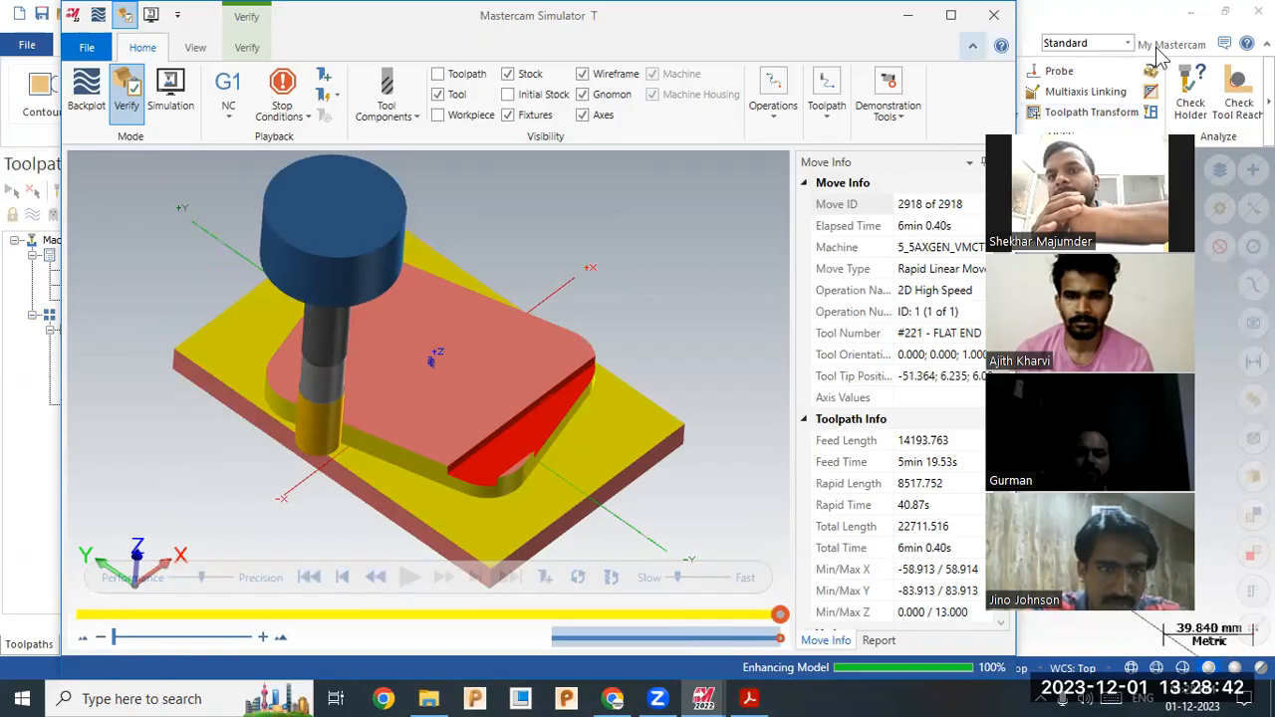
left_click(993, 15)
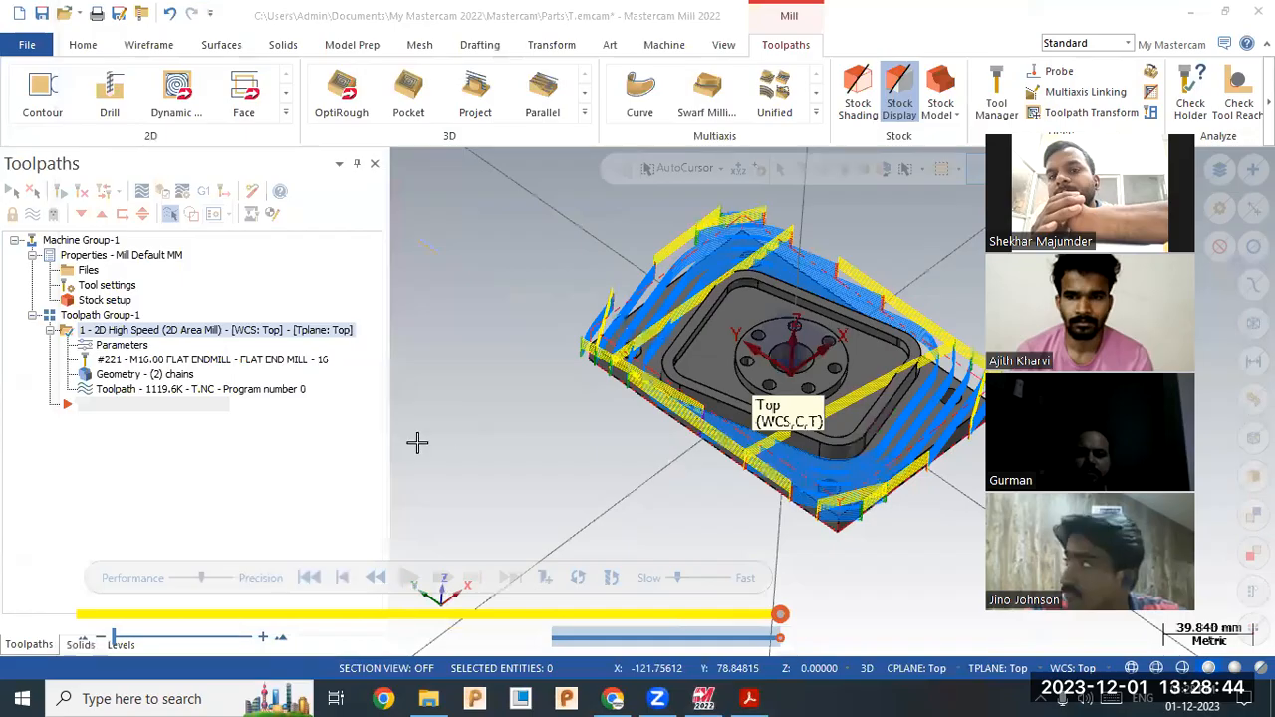
- Inspect the Area Mill toolpath's rapid moves across the raised rim and around the plate up close
left_click(125, 345)
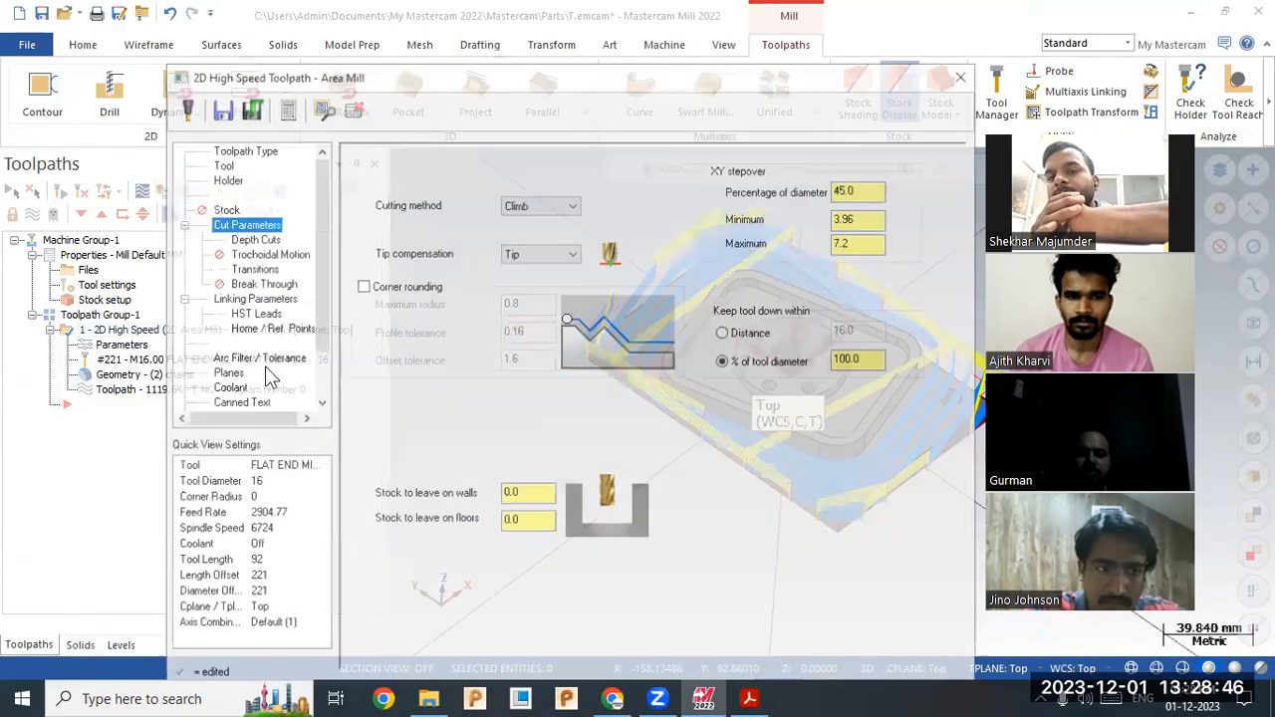
left_click(964, 76)
scroll(896, 378, "up", 7)
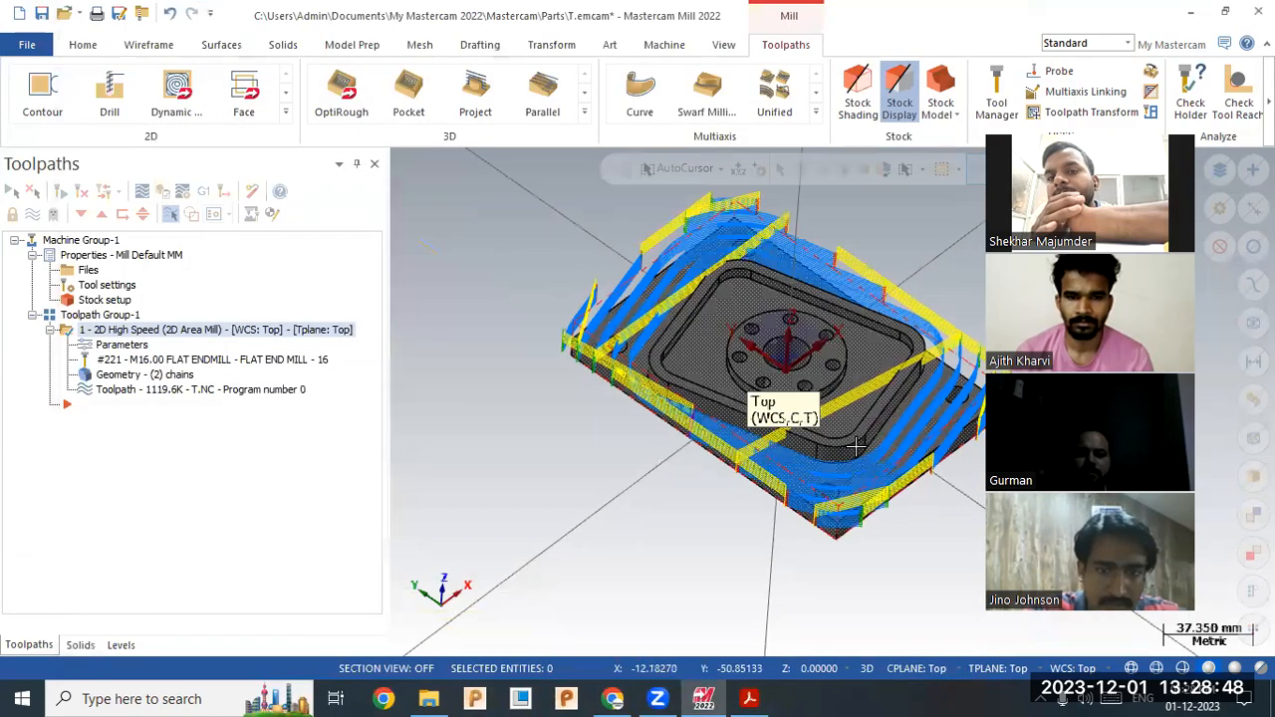
middle_click_drag(906, 372, 901, 353)
scroll(897, 359, "up", 4)
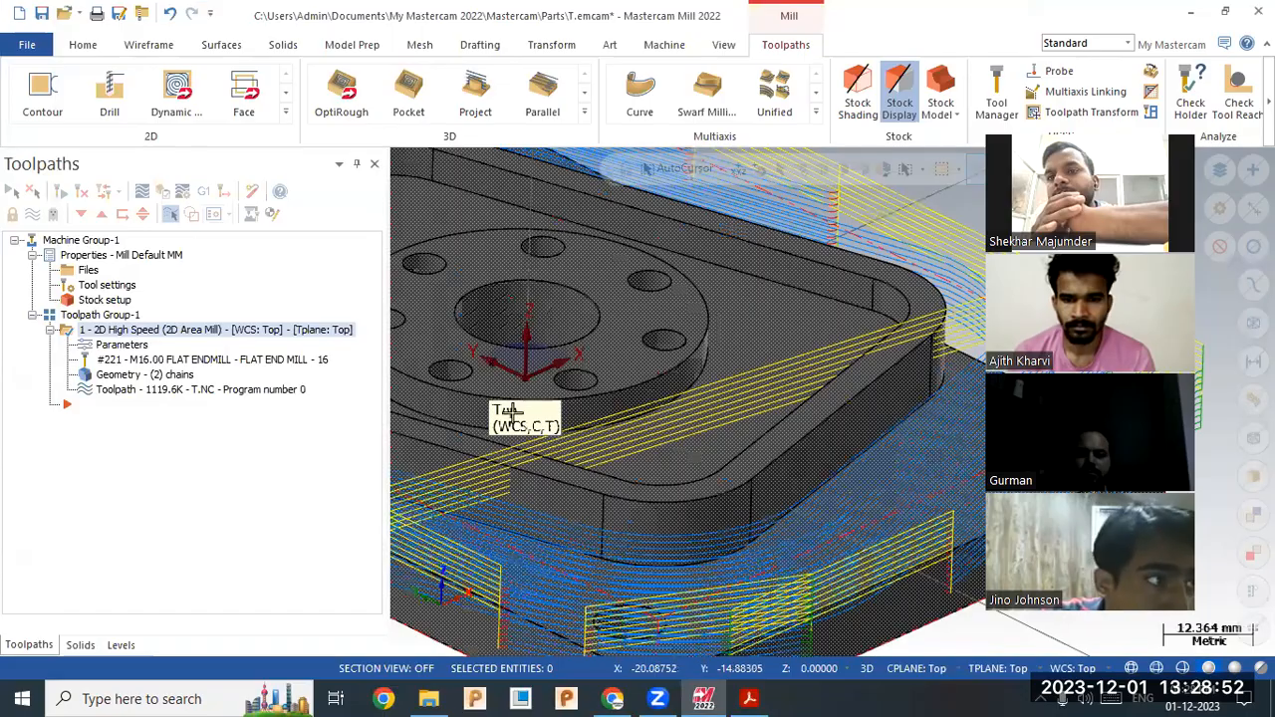
scroll(882, 372, "down", 2)
scroll(882, 372, "down", 2)
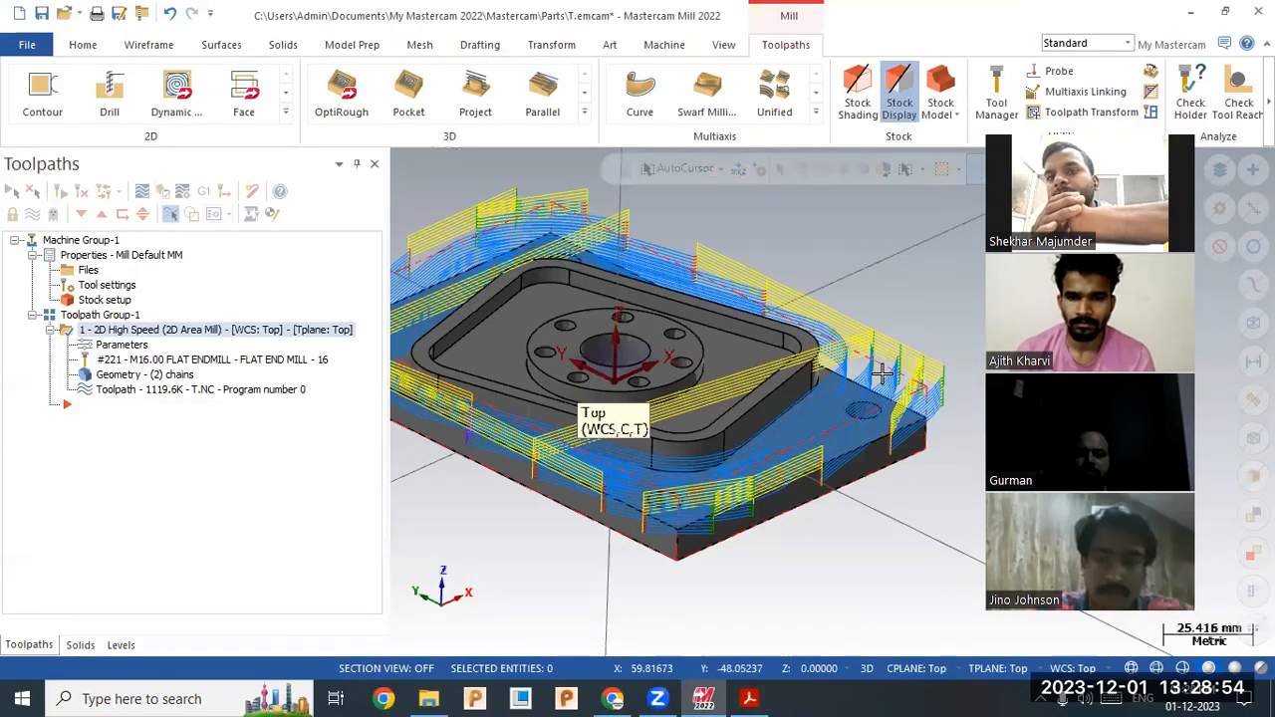
- Set the Area Mill's retract height to 12.0 and its feed plane to 11.0 absolute, and regenerate the toolpath
left_click(122, 345)
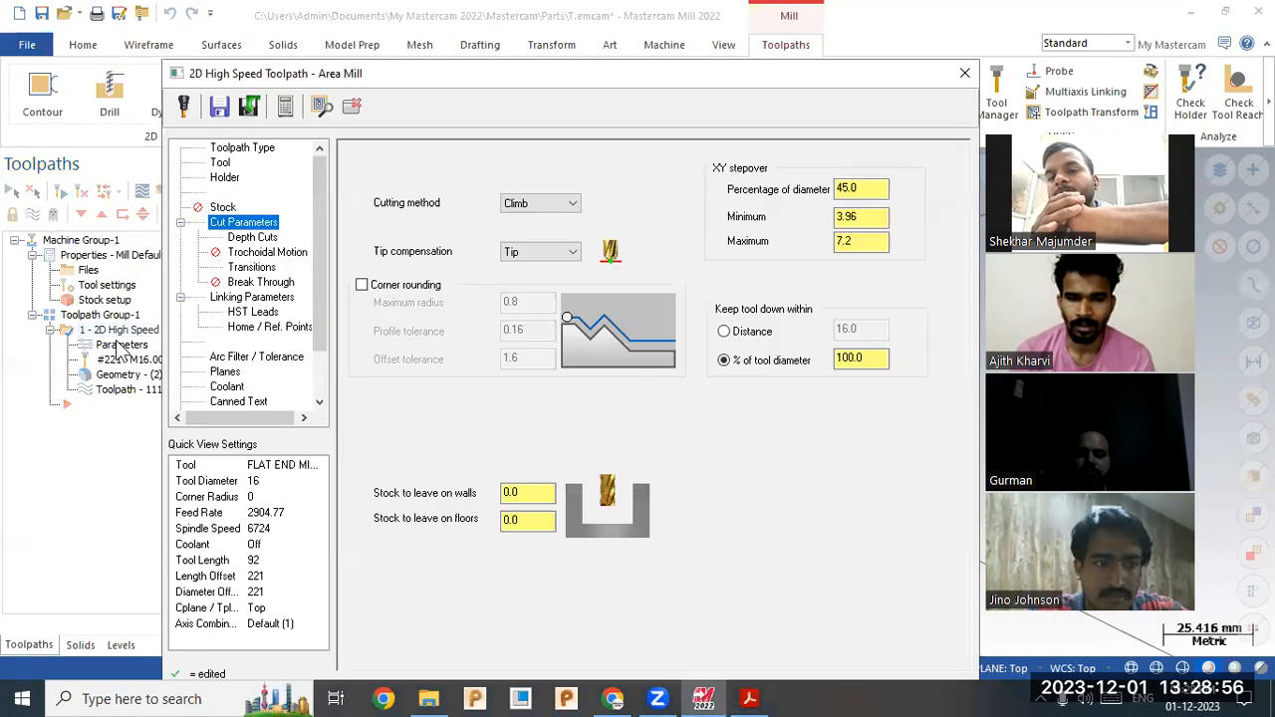
left_click(239, 299)
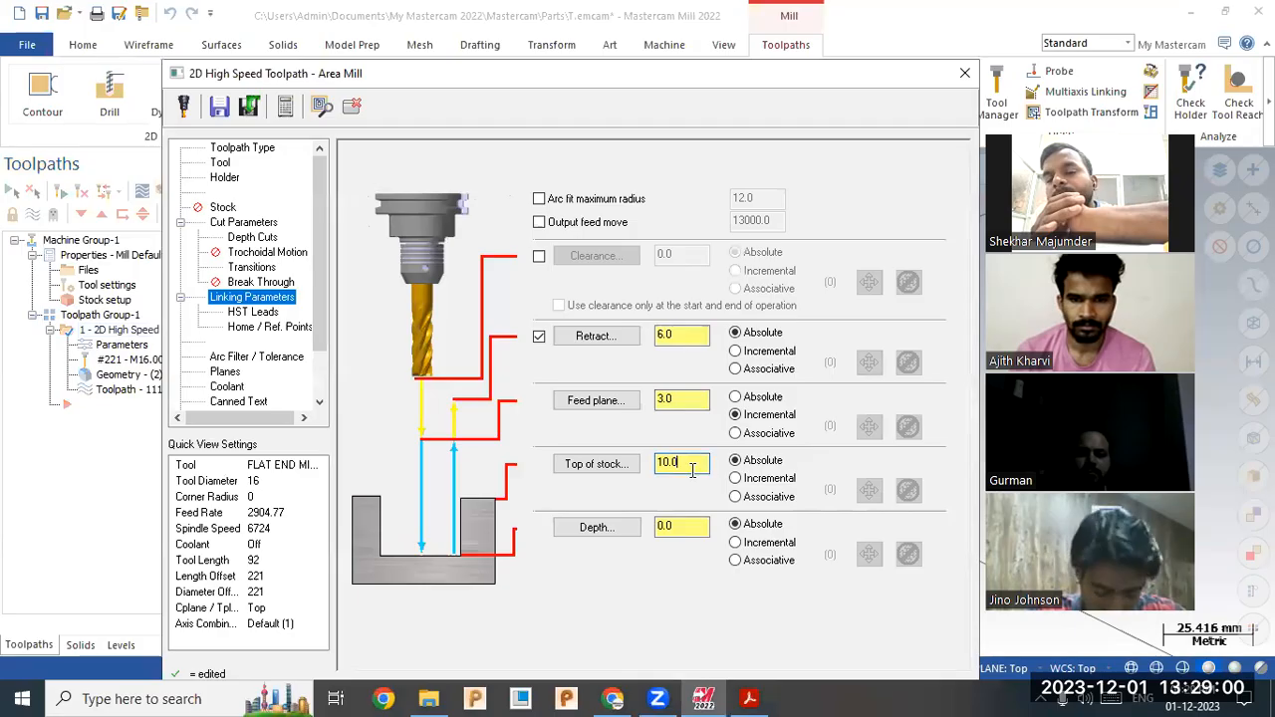
double_click(682, 339)
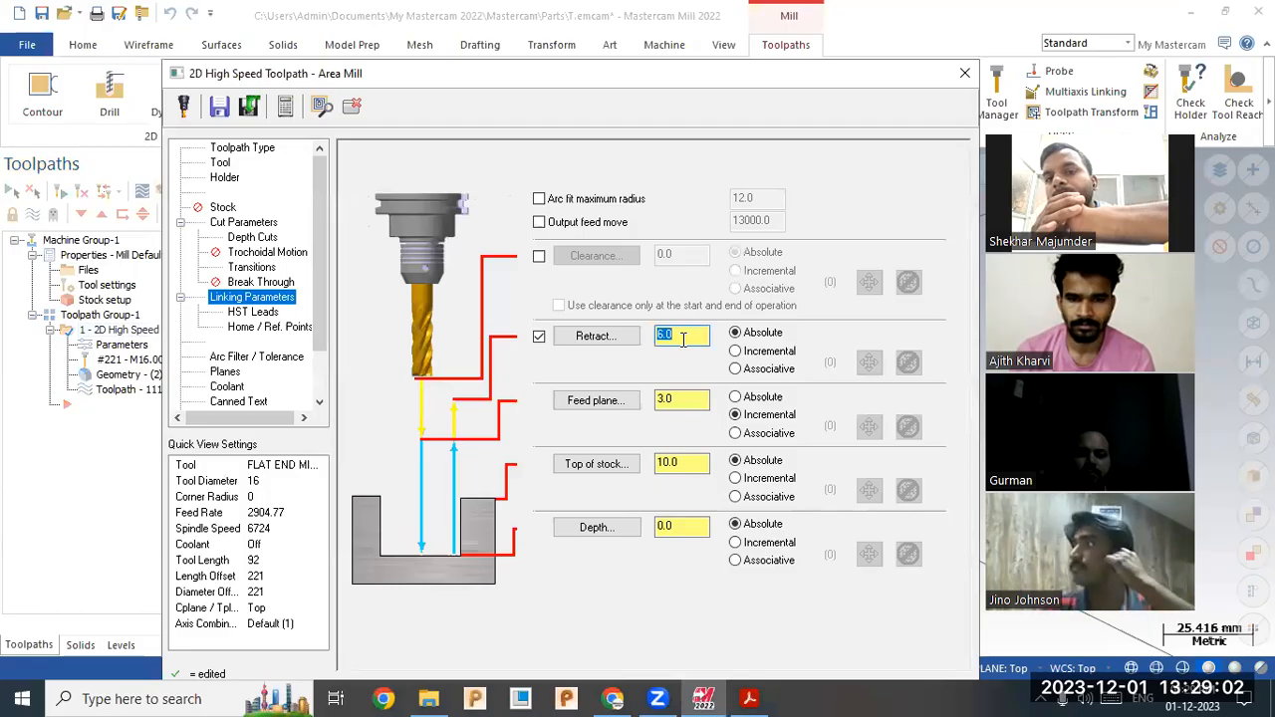
left_click(735, 397)
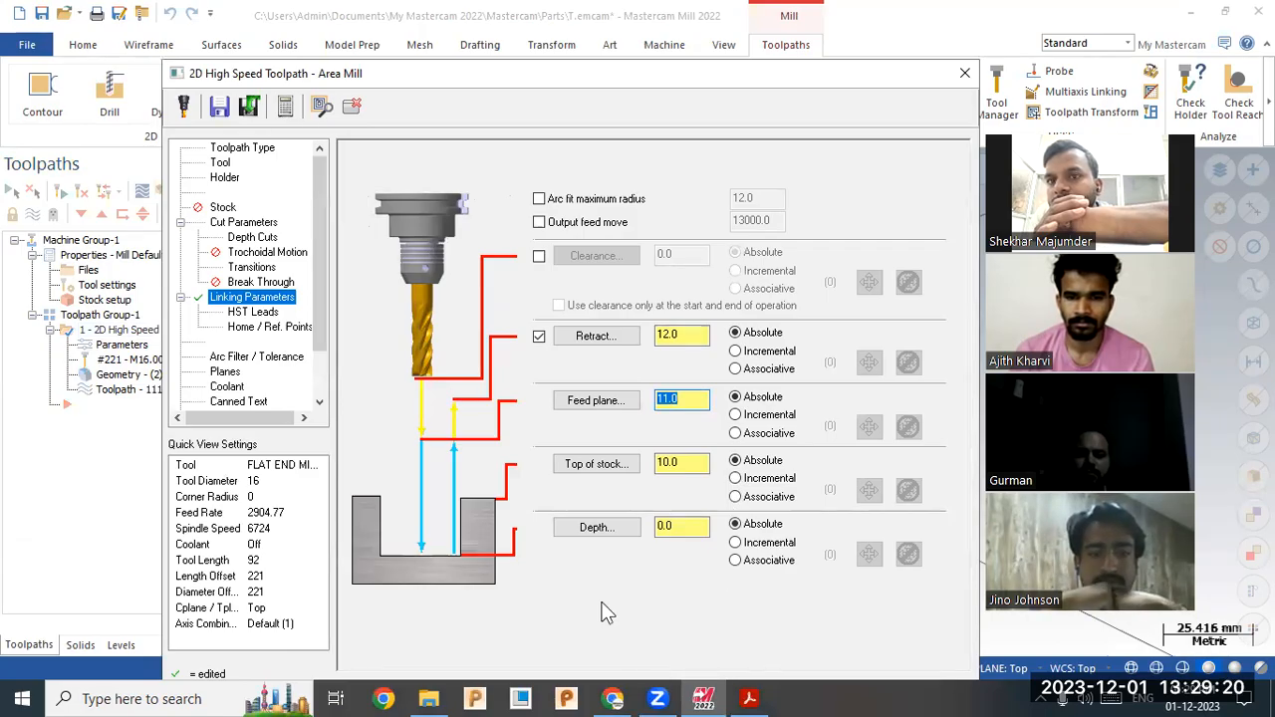
left_click(334, 76)
left_click_drag(334, 77, 320, 23)
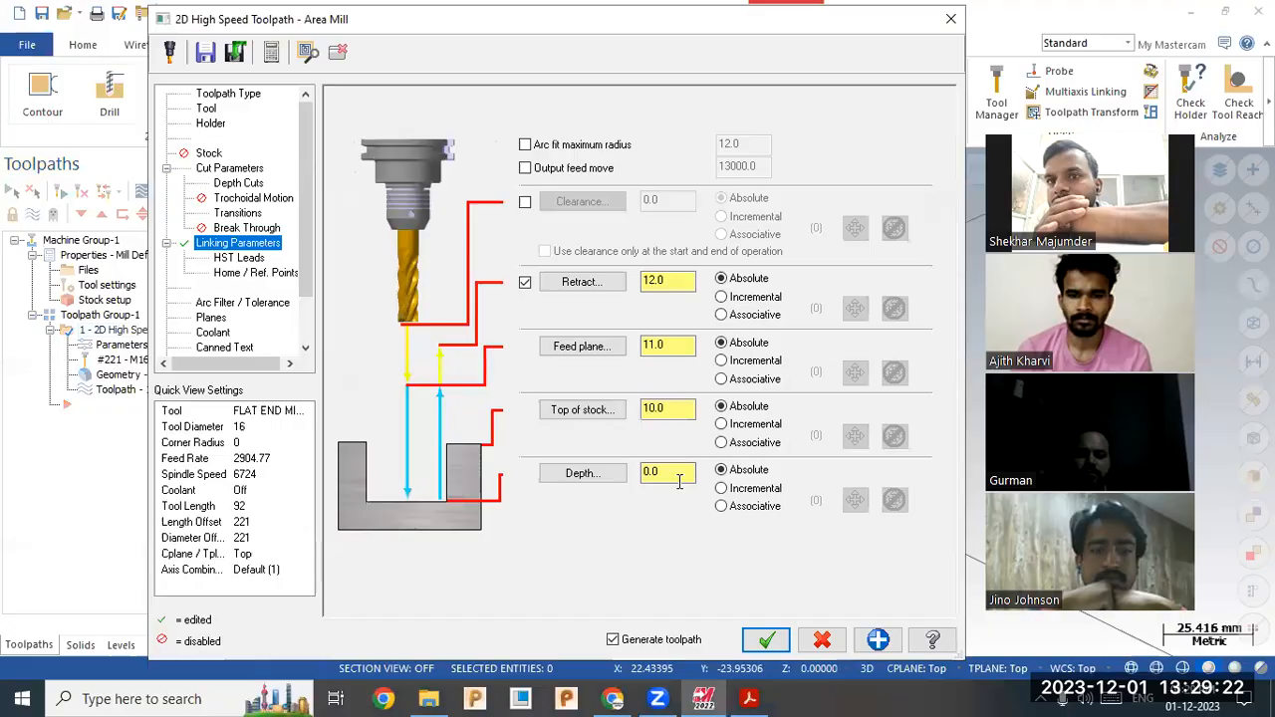
left_click(763, 638)
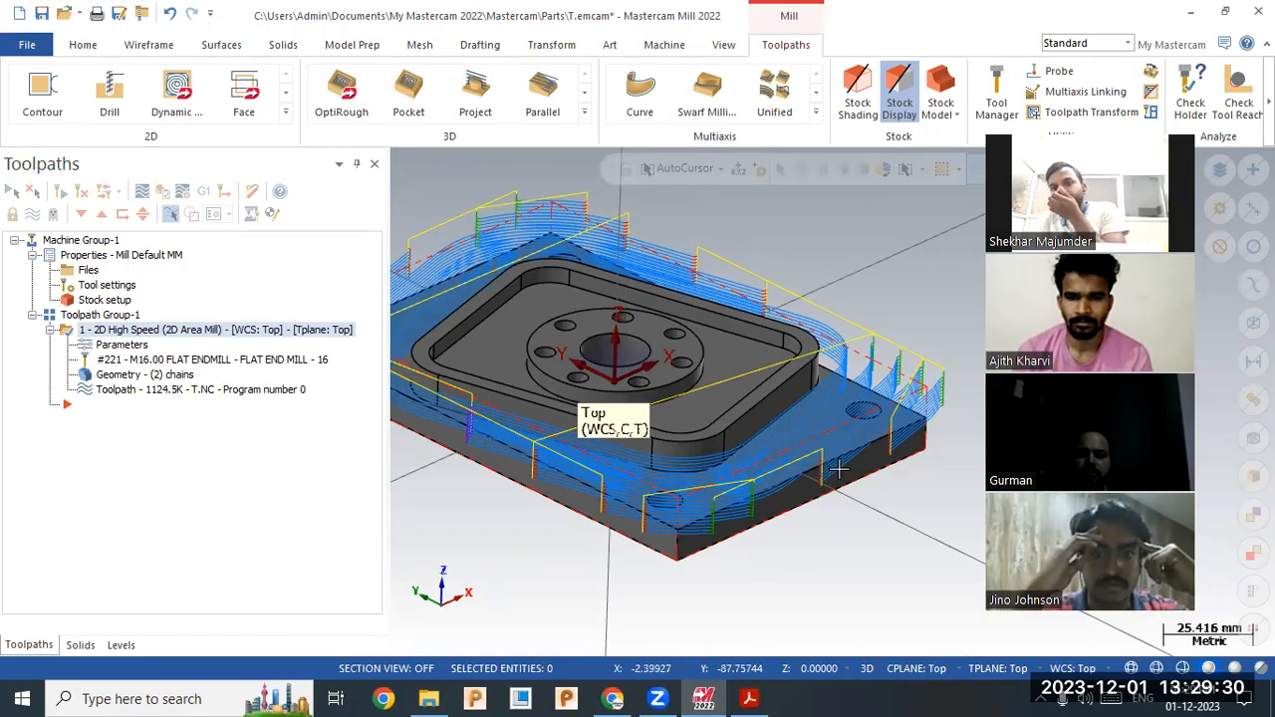
- Run the Verify simulation of the regenerated Area Mill toolpath to the end at a faster playback speed, and close the simulator
scroll(817, 361, "down", 2)
middle_click_drag(818, 361, 549, 282)
left_click(163, 193)
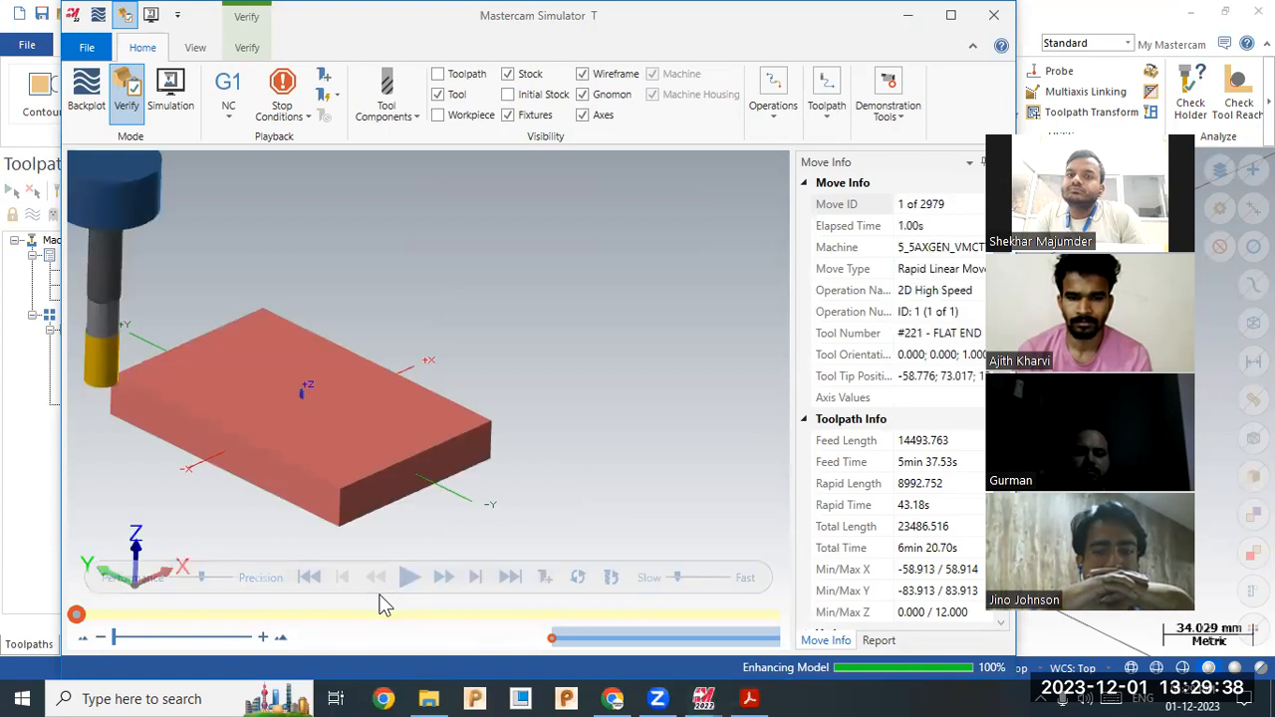
left_click(408, 578)
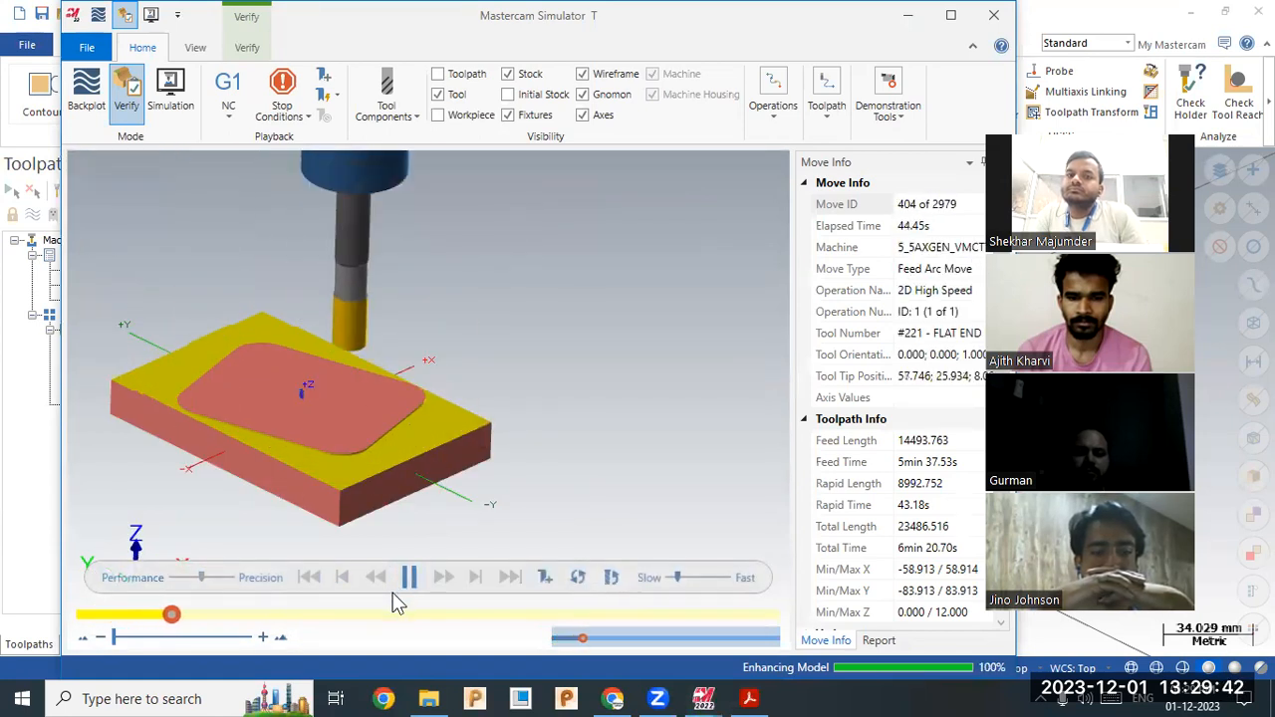
left_click(703, 578)
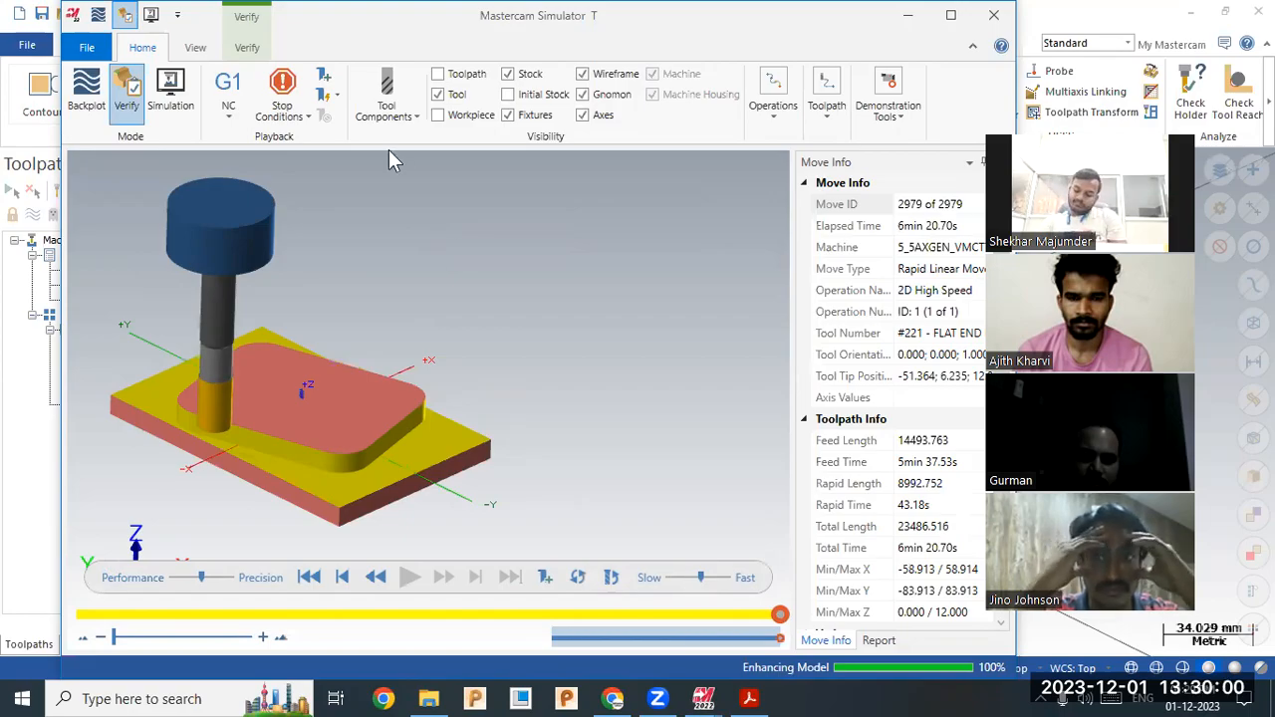
key("alt+F4")
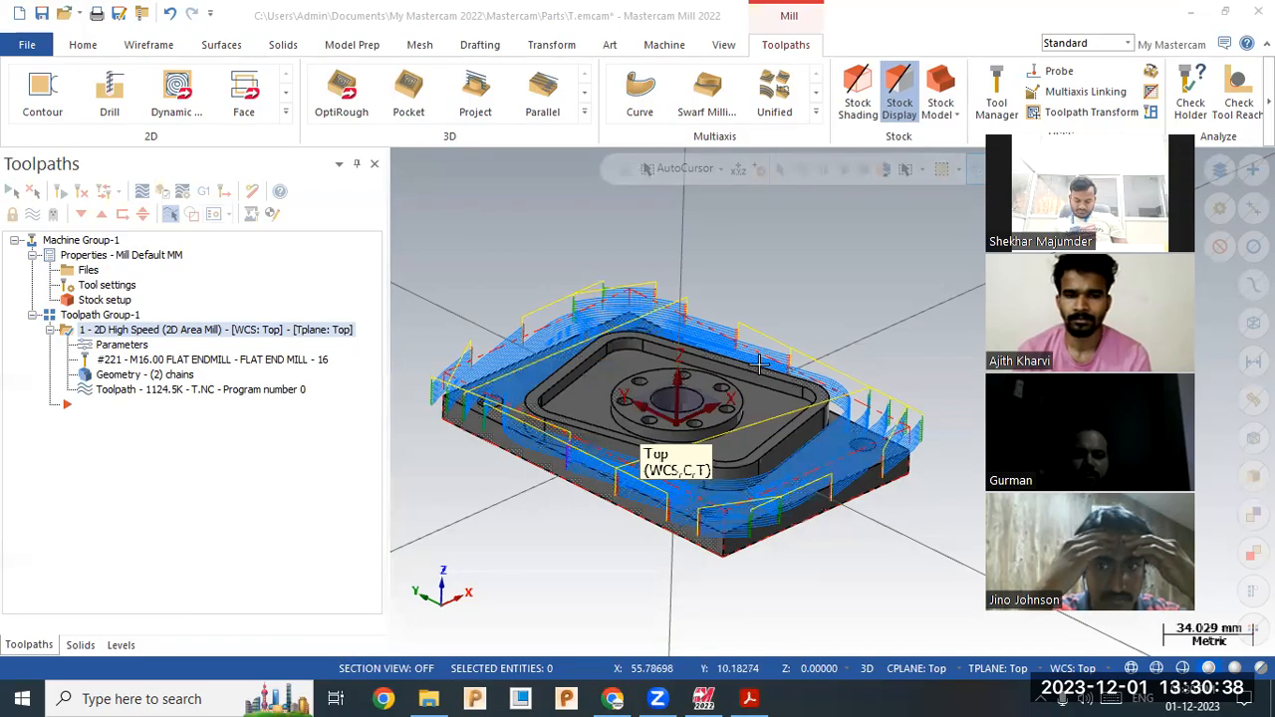
- Play the backplot of the Area Mill toolpath to check the tool's motion around the rim, and close it
scroll(754, 339, "up", 3)
scroll(752, 318, "down", 2)
middle_click_drag(745, 316, 659, 299)
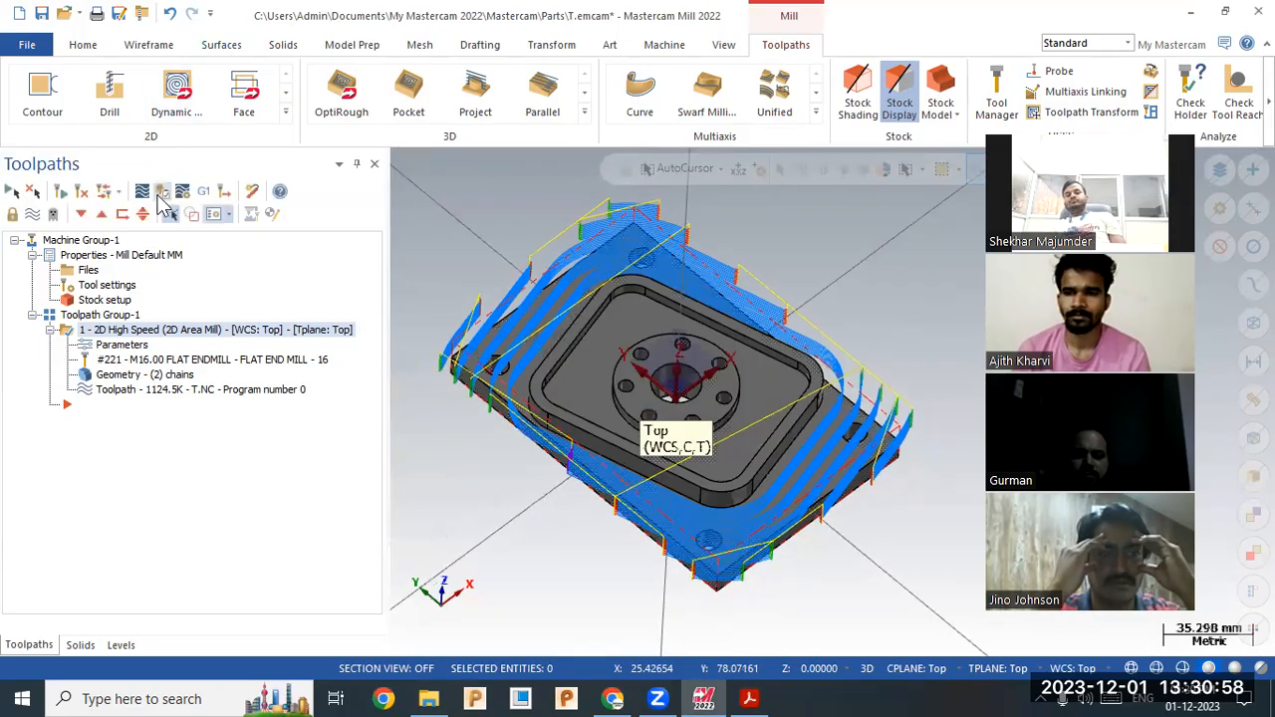
left_click(166, 390)
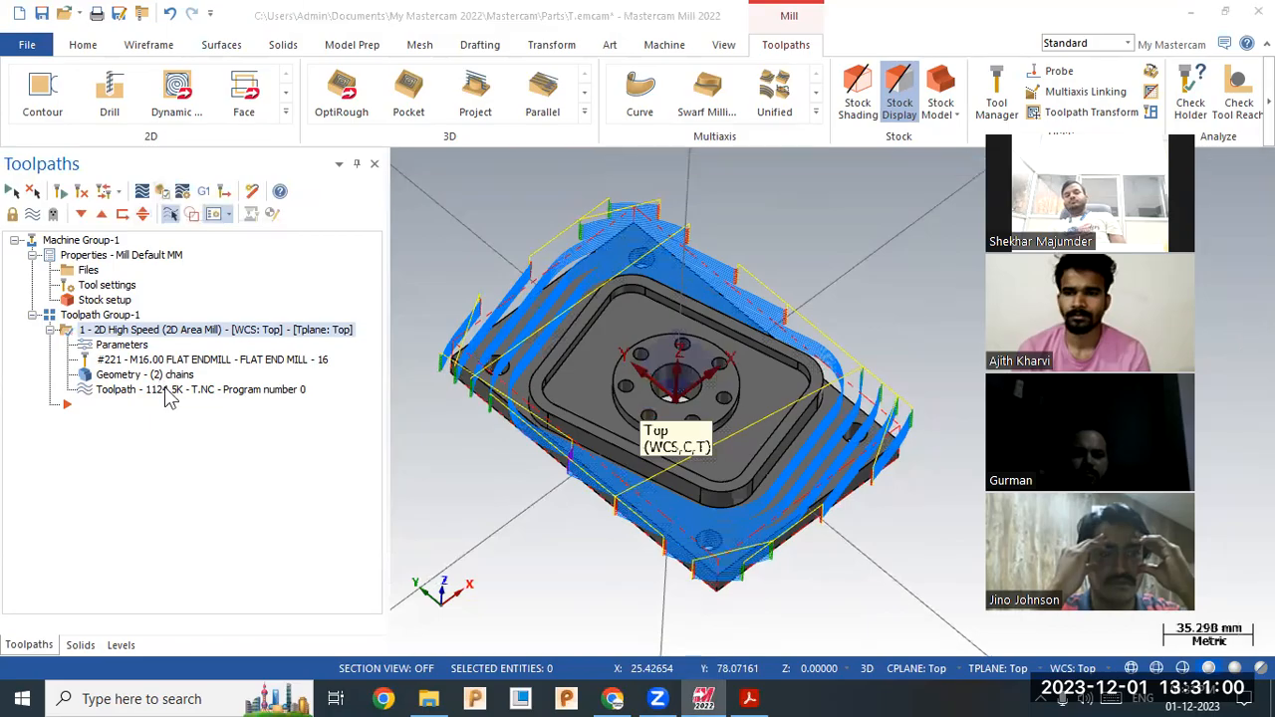
left_click(401, 164)
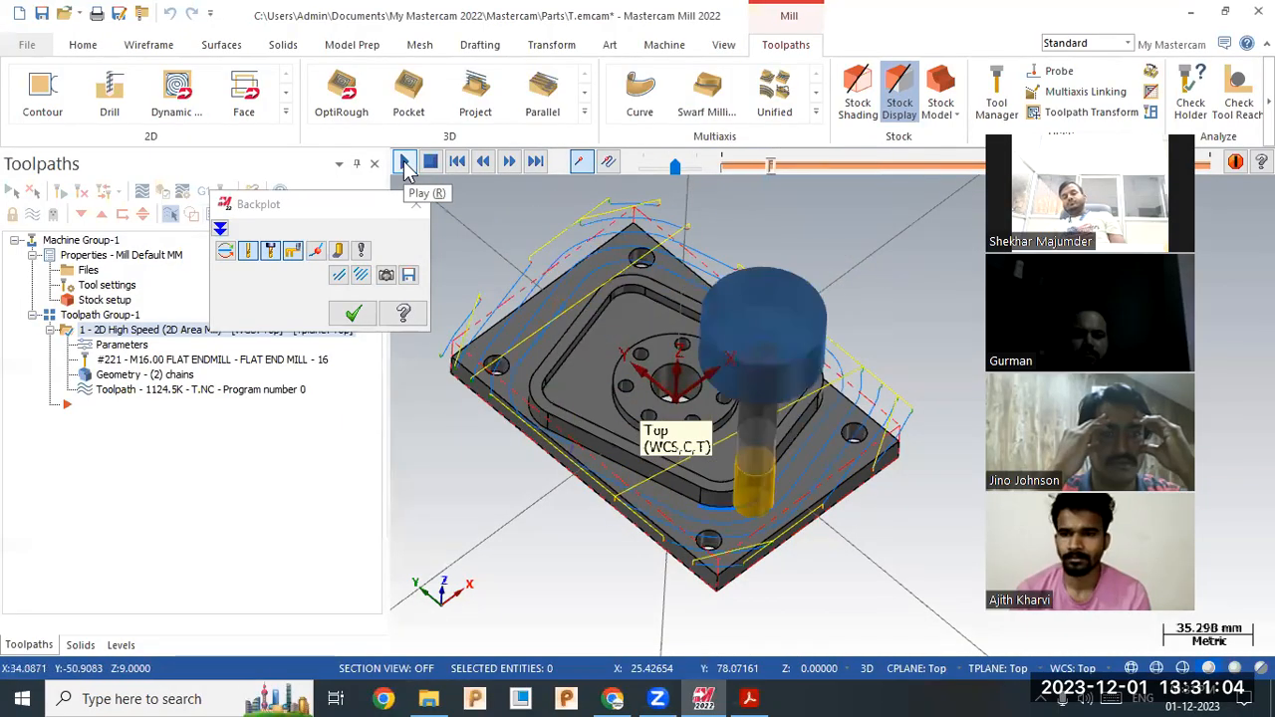
left_click(360, 316)
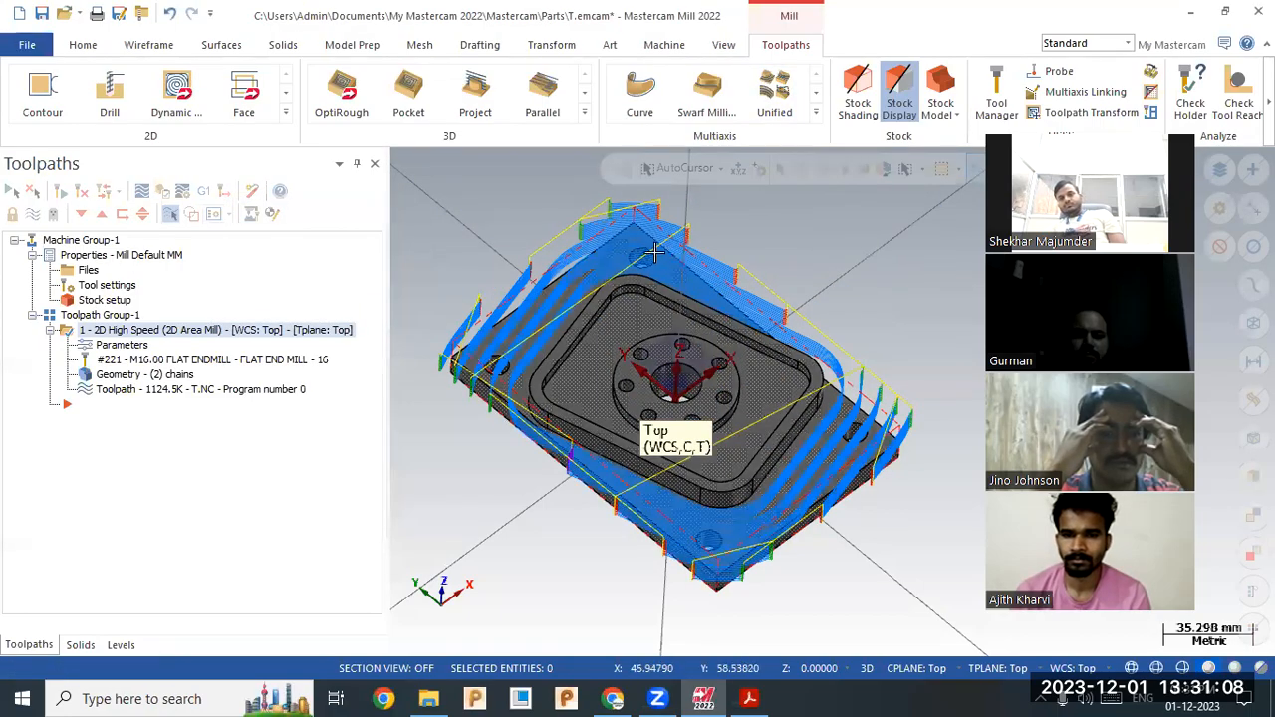
- Start a second Area Mill toolpath, chain the pocket floor's outer boundary inside the raised rim as the machining region, and preview it
middle_click_drag(648, 292, 577, 334)
scroll(578, 333, "up", 2)
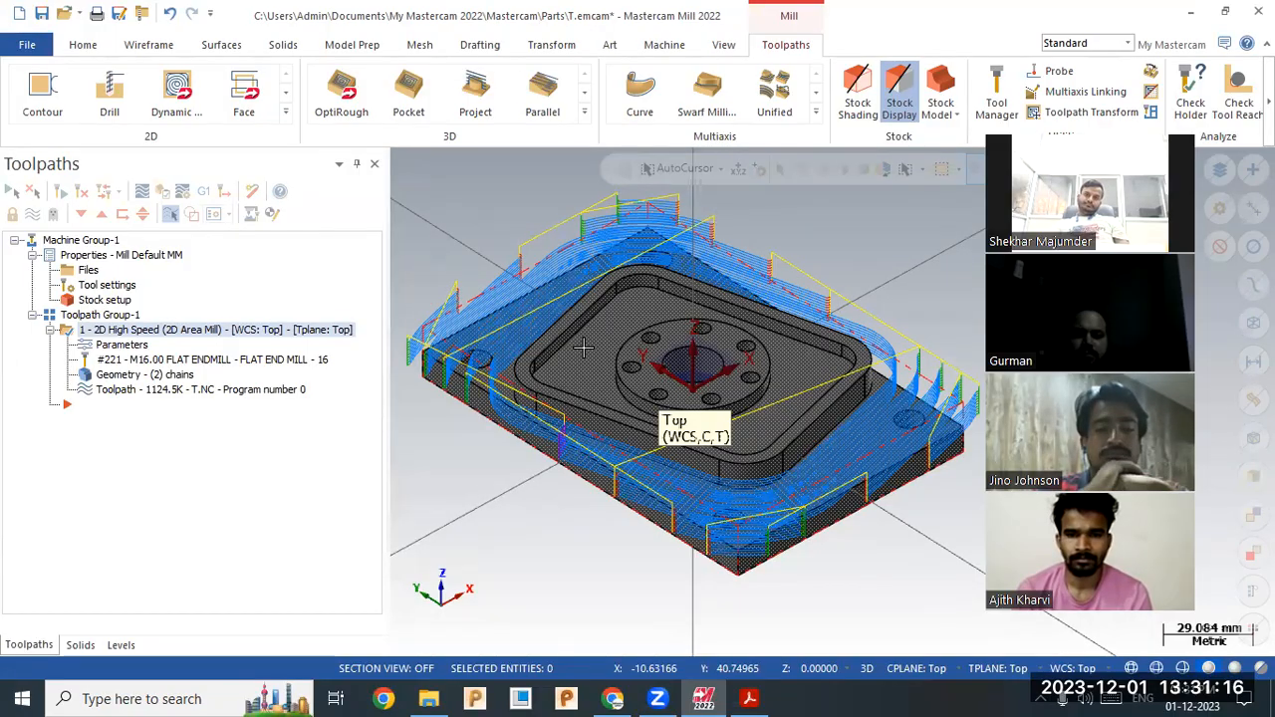
scroll(602, 423, "down", 1)
scroll(602, 423, "up", 1)
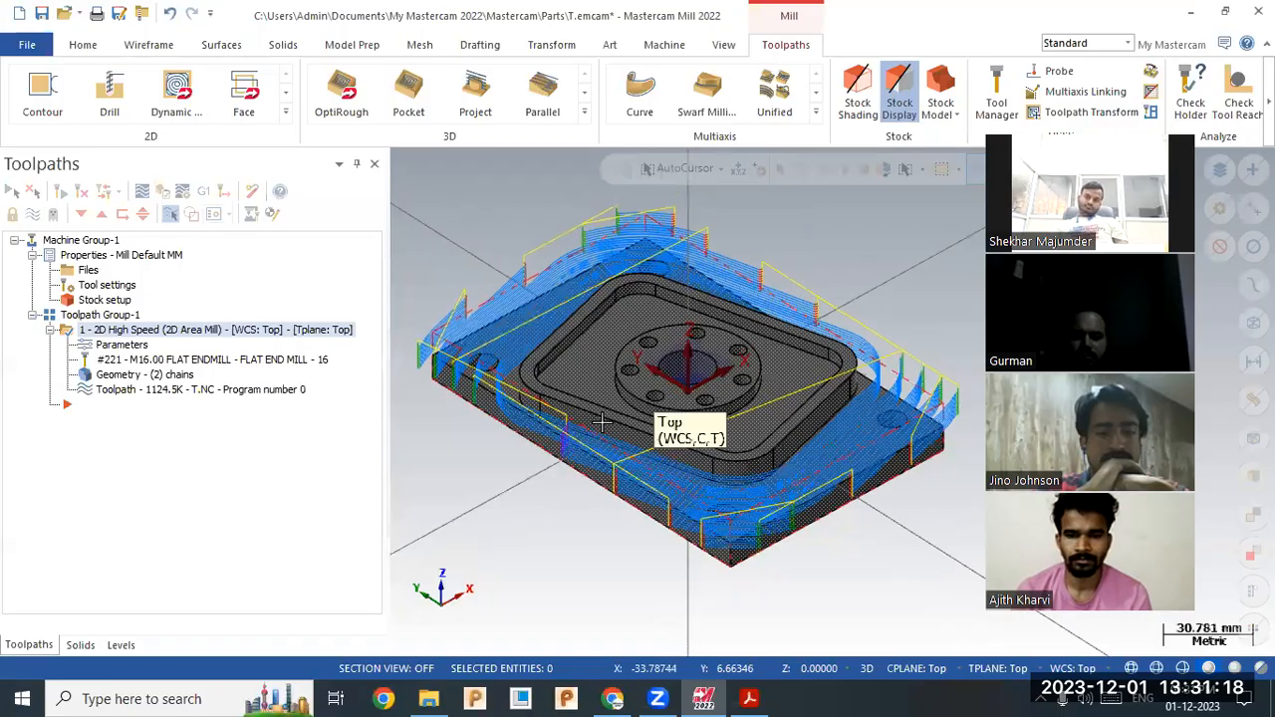
scroll(575, 351, "up", 3)
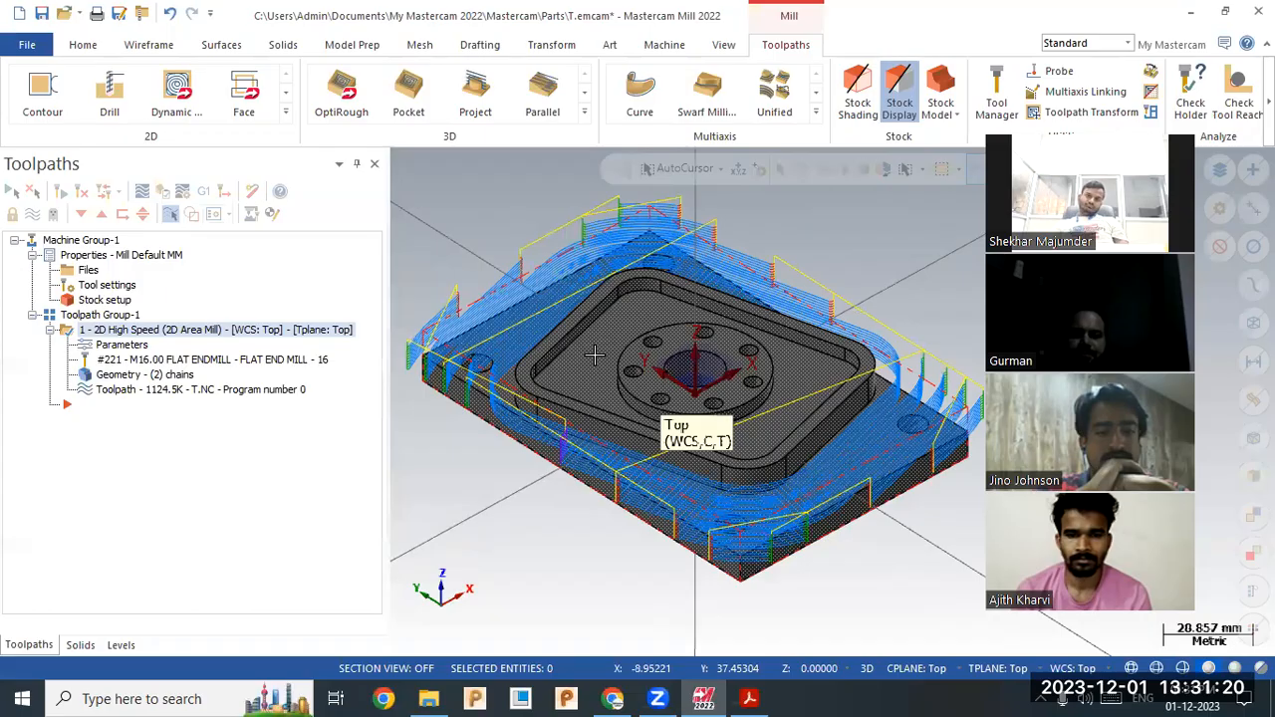
left_click(286, 112)
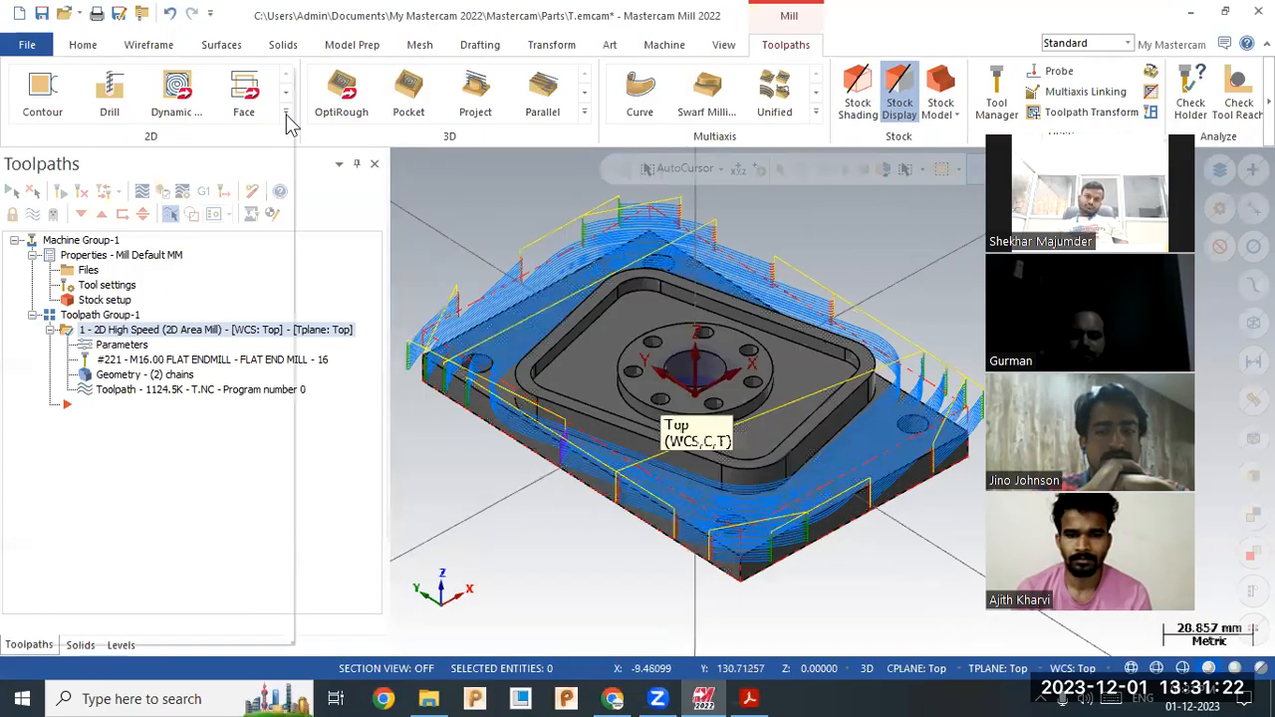
left_click(267, 163)
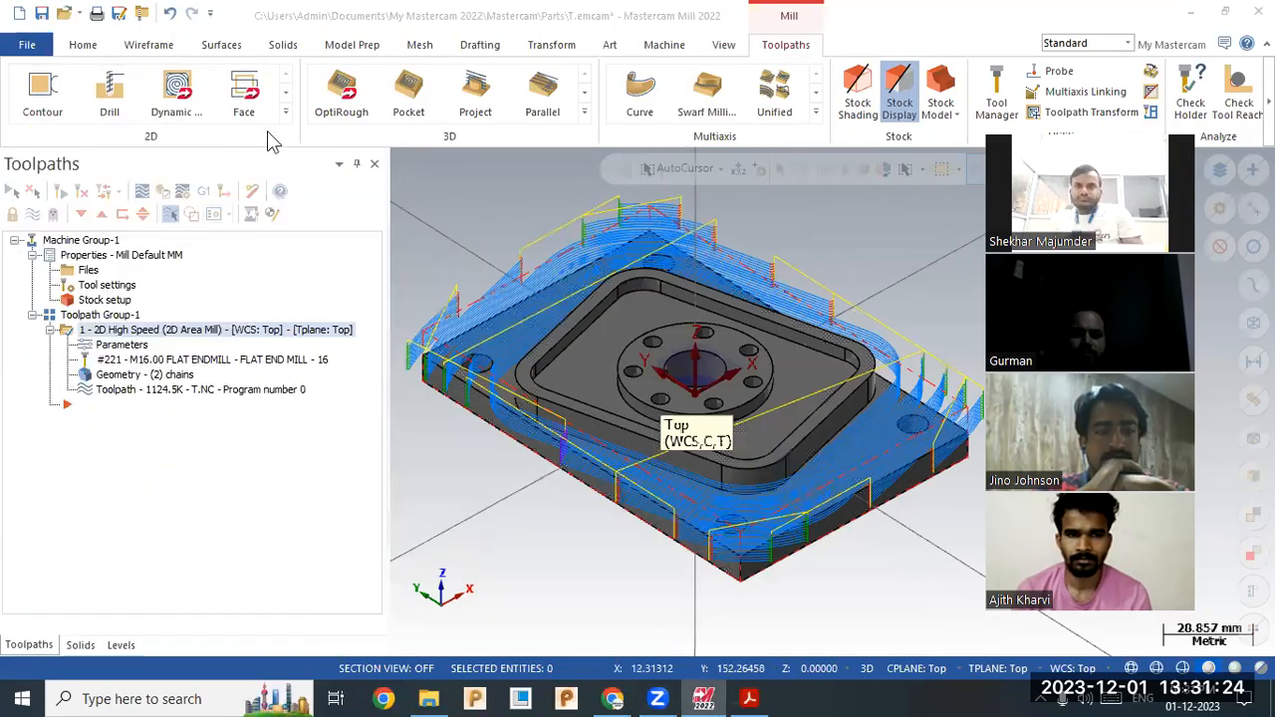
left_click(286, 118)
left_click(261, 166)
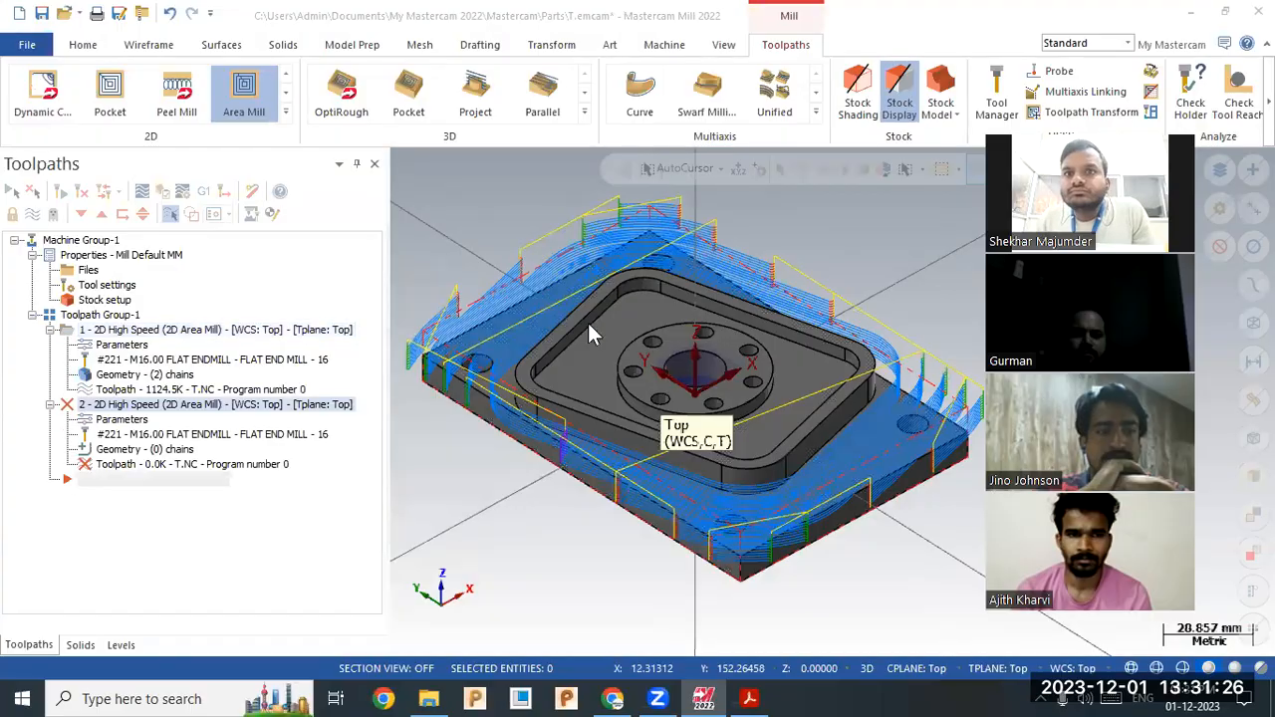
left_click(226, 148)
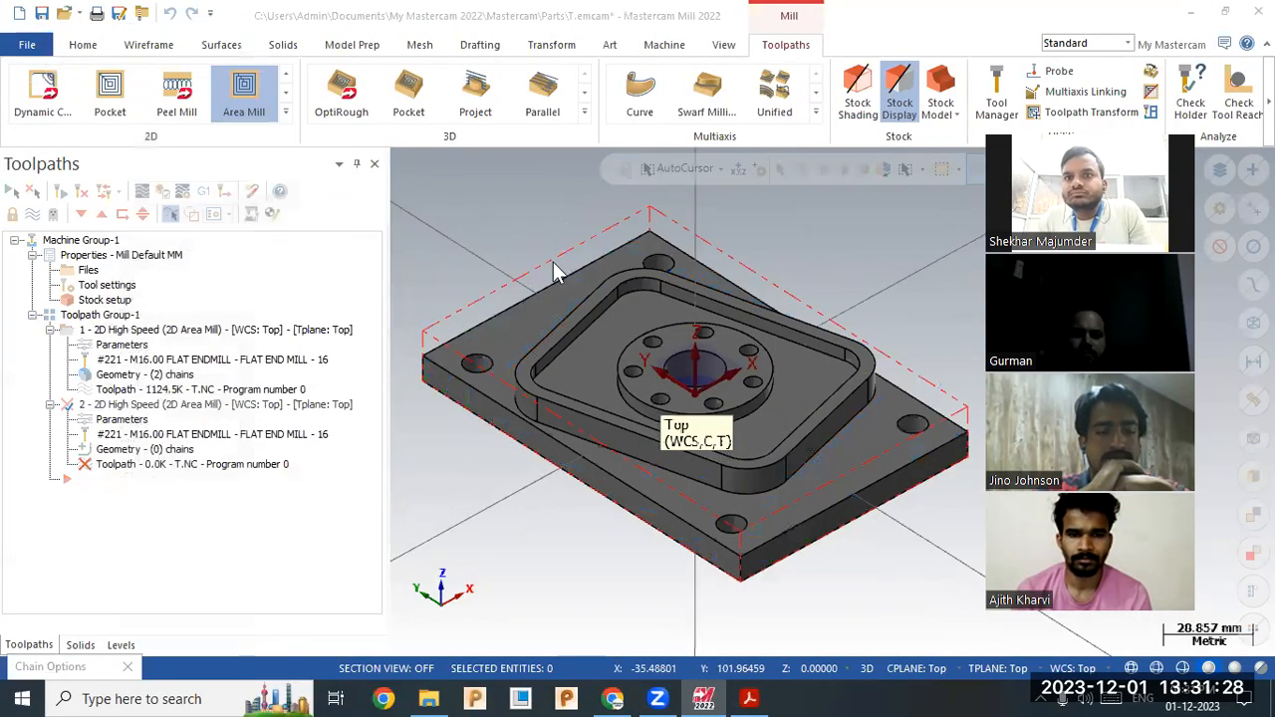
left_click(566, 343)
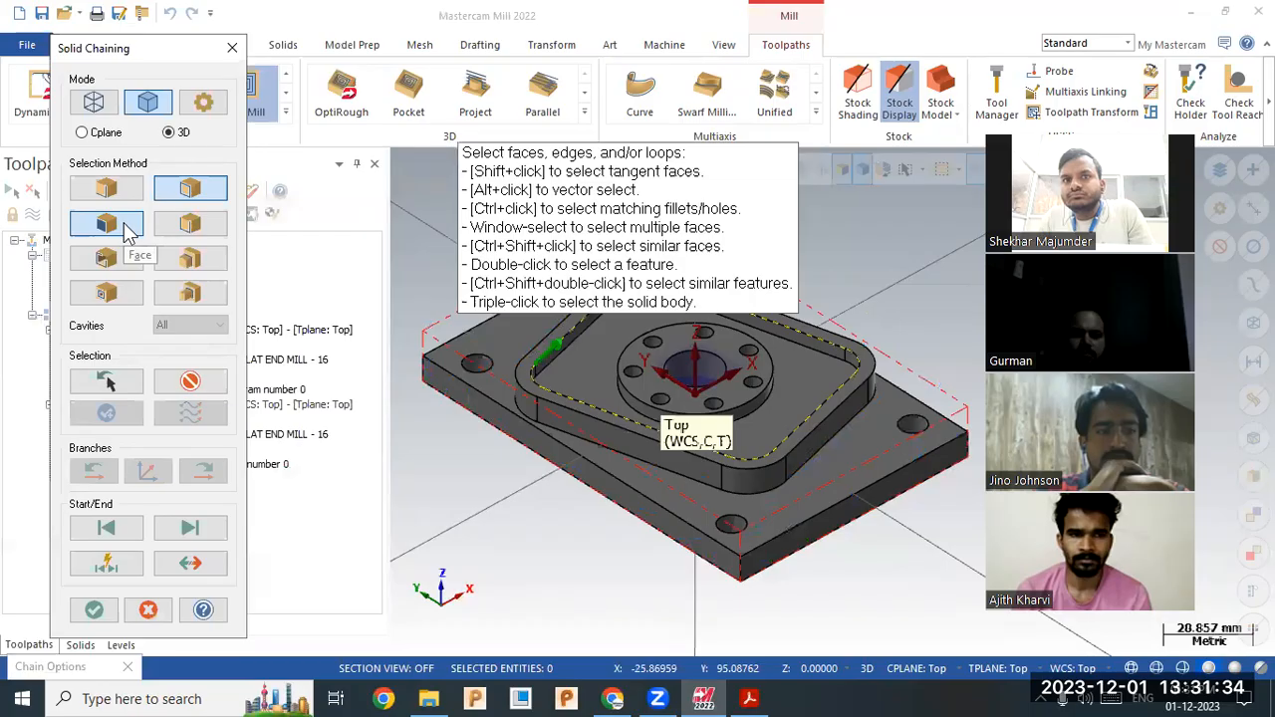
left_click(94, 612)
left_click(211, 546)
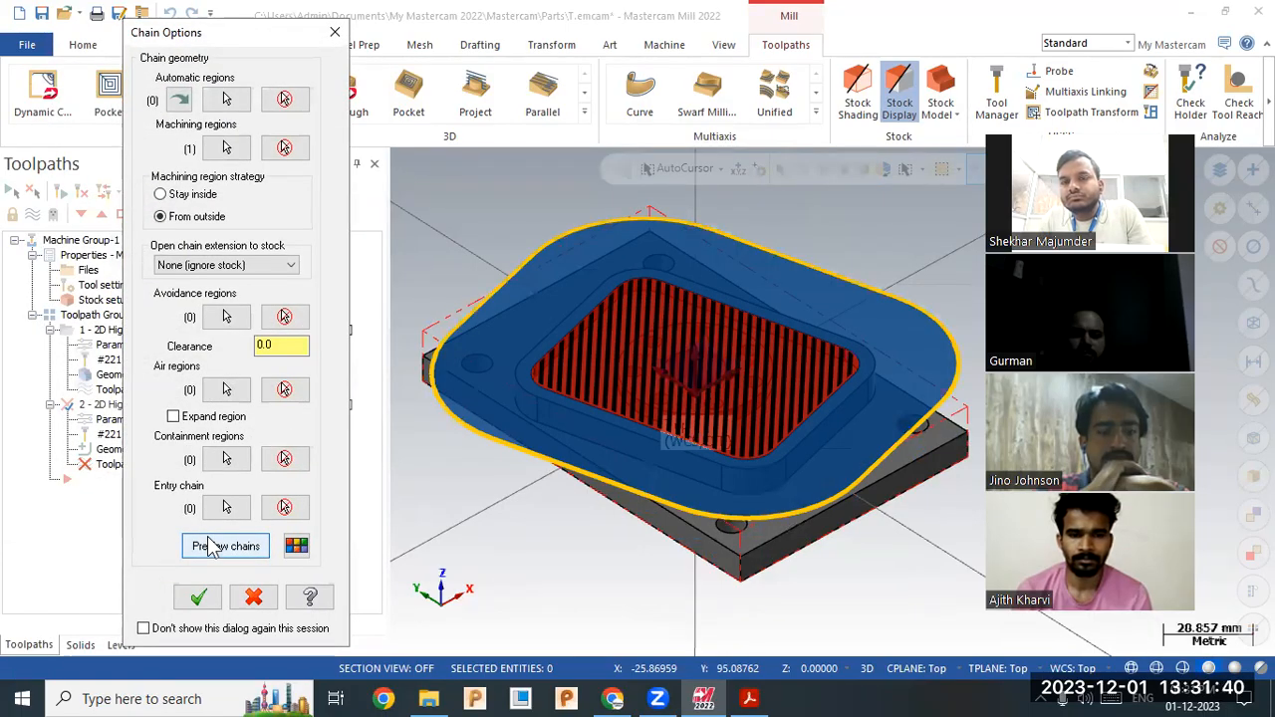
- Chain the outer circle of the central round boss as the avoidance region and preview the chains
left_click(226, 316)
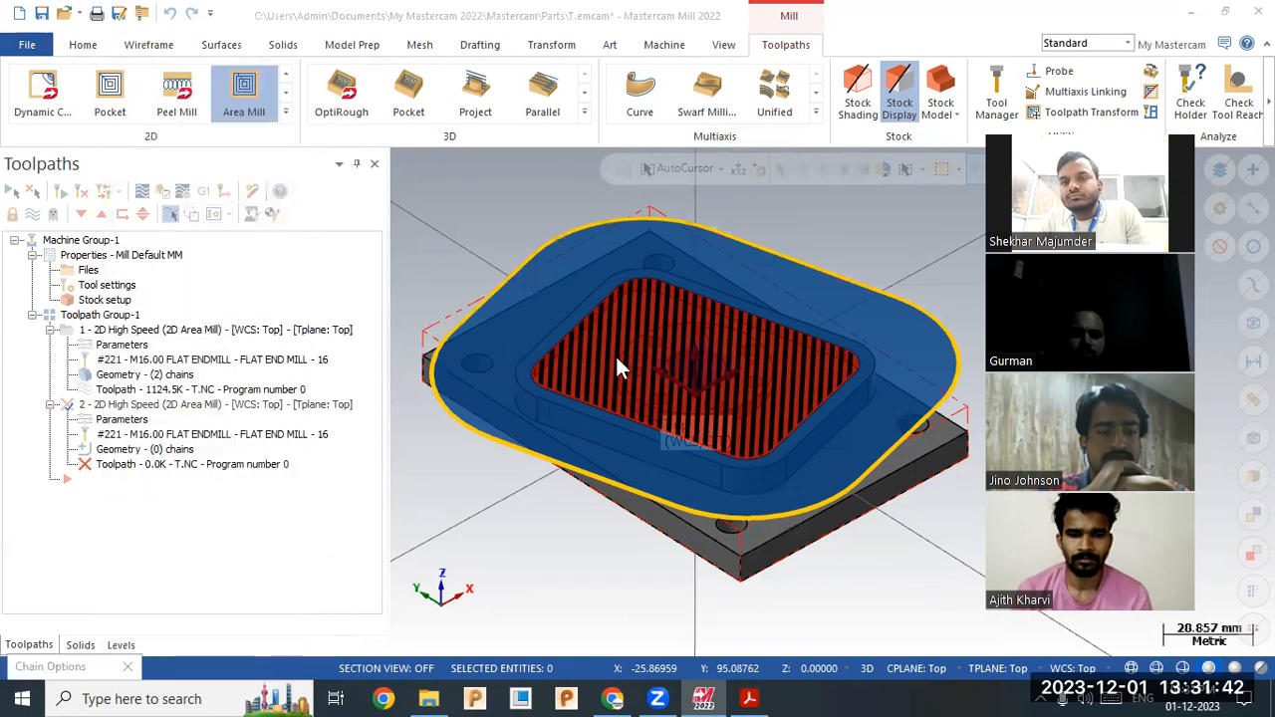
left_click(658, 381)
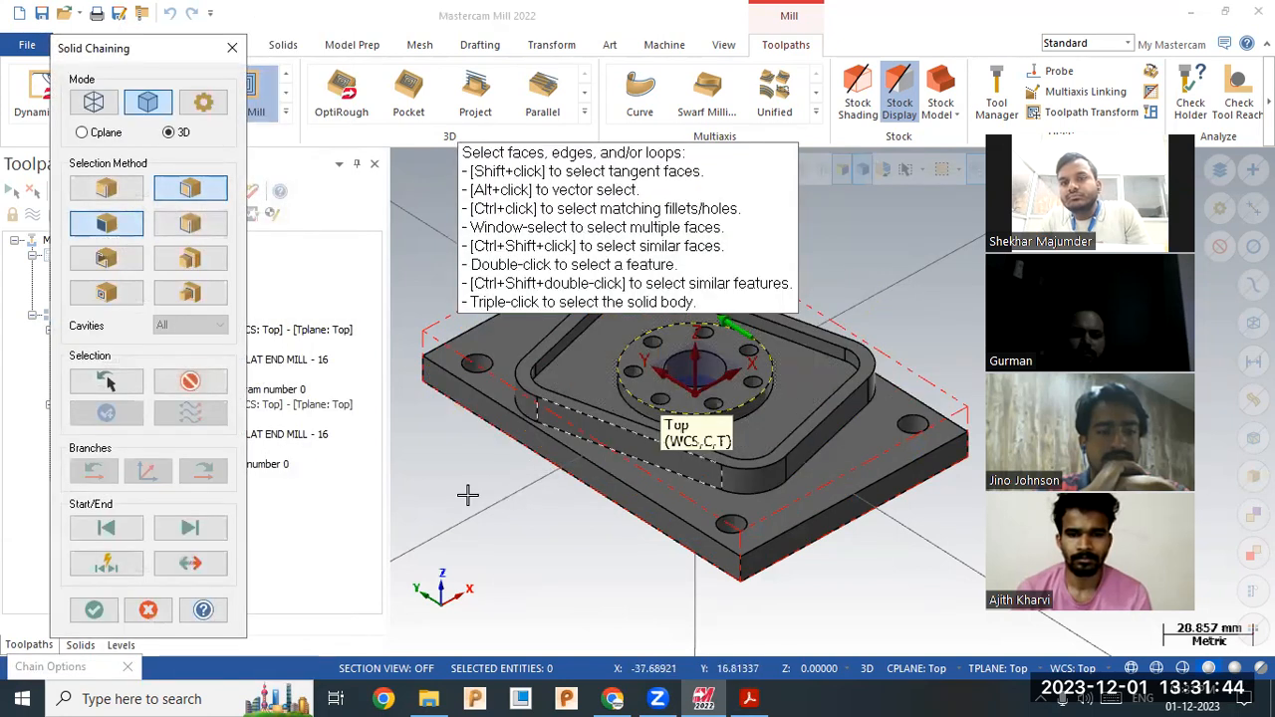
left_click(94, 612)
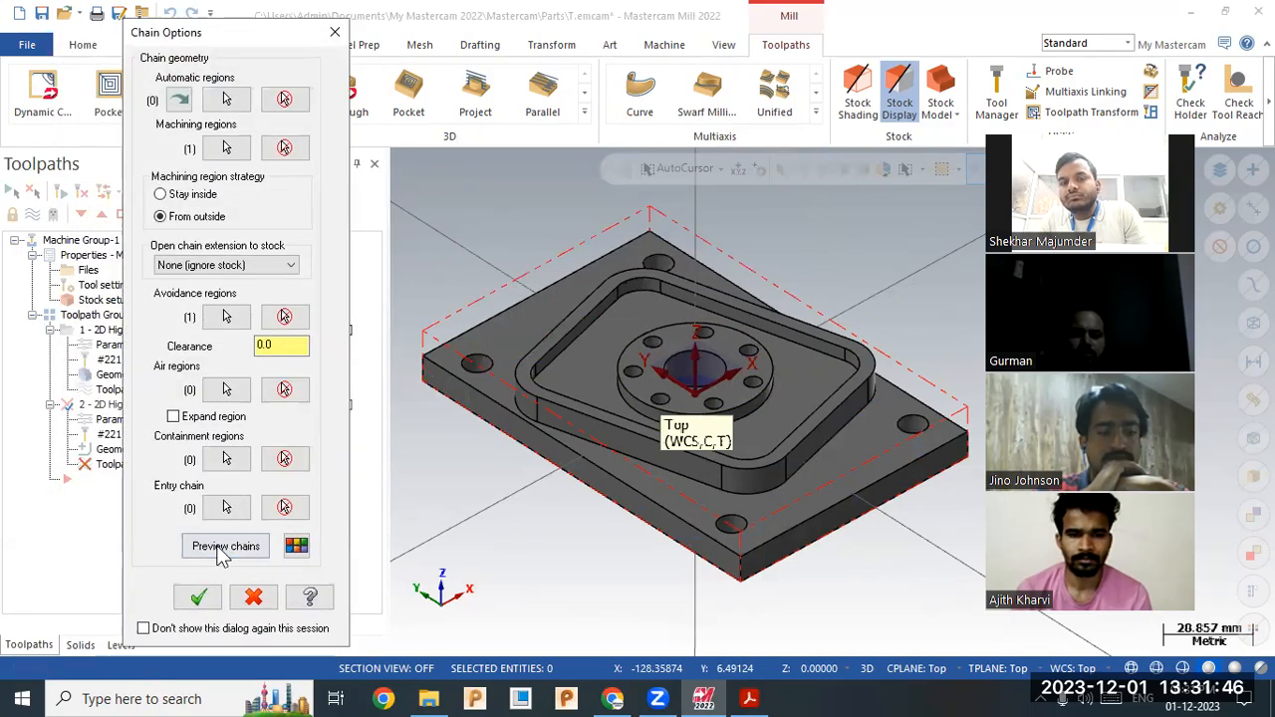
left_click(221, 547)
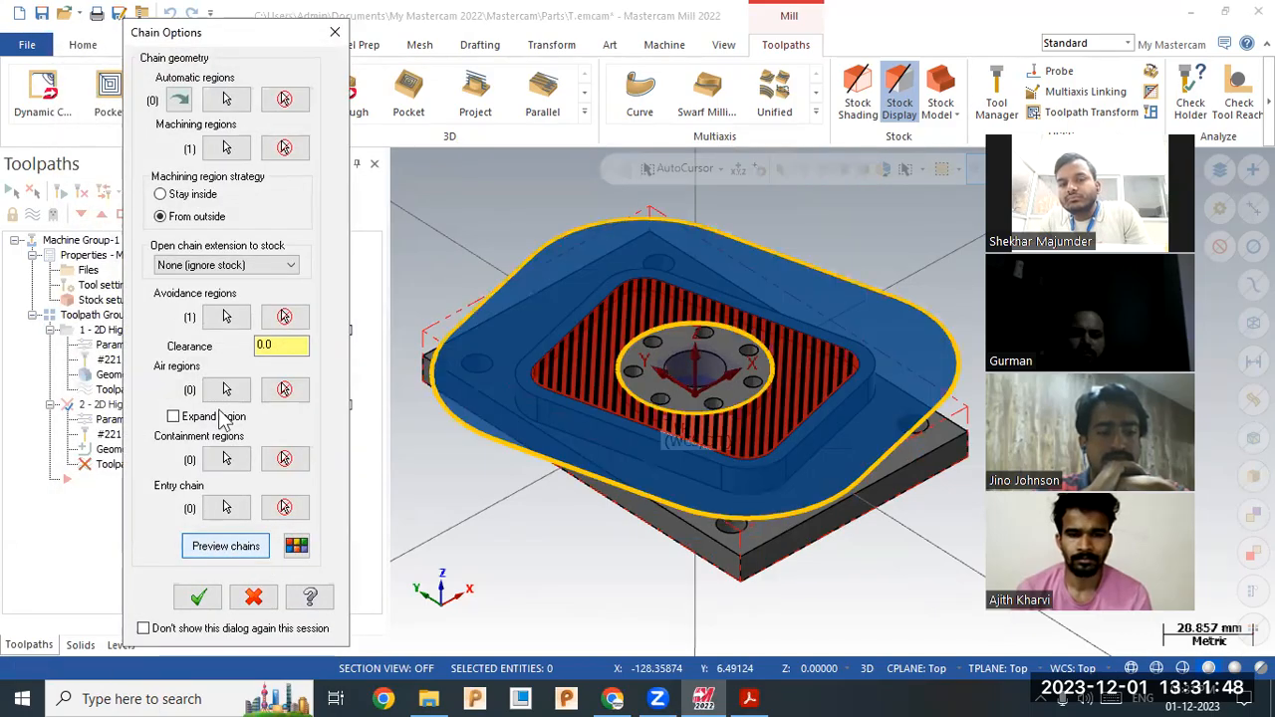
- Set the machining region strategy to Stay inside, preview the chains, and accept the chain options
left_click(160, 194)
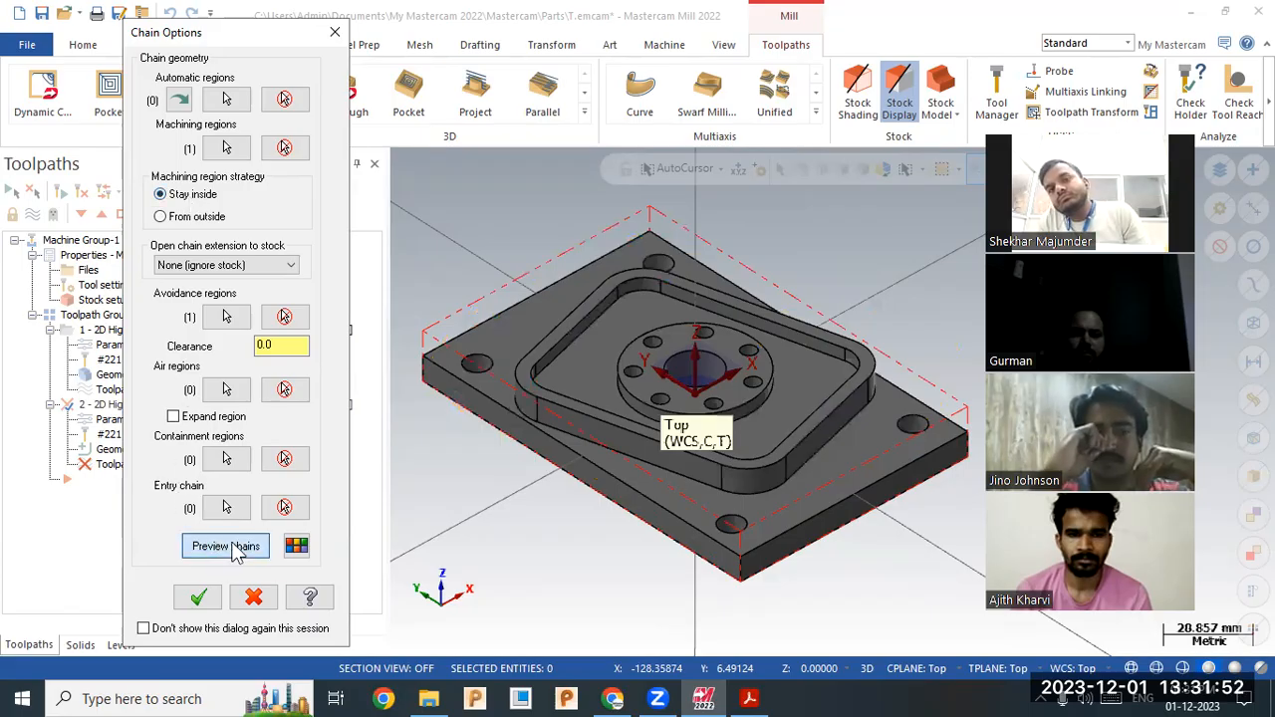
left_click(207, 543)
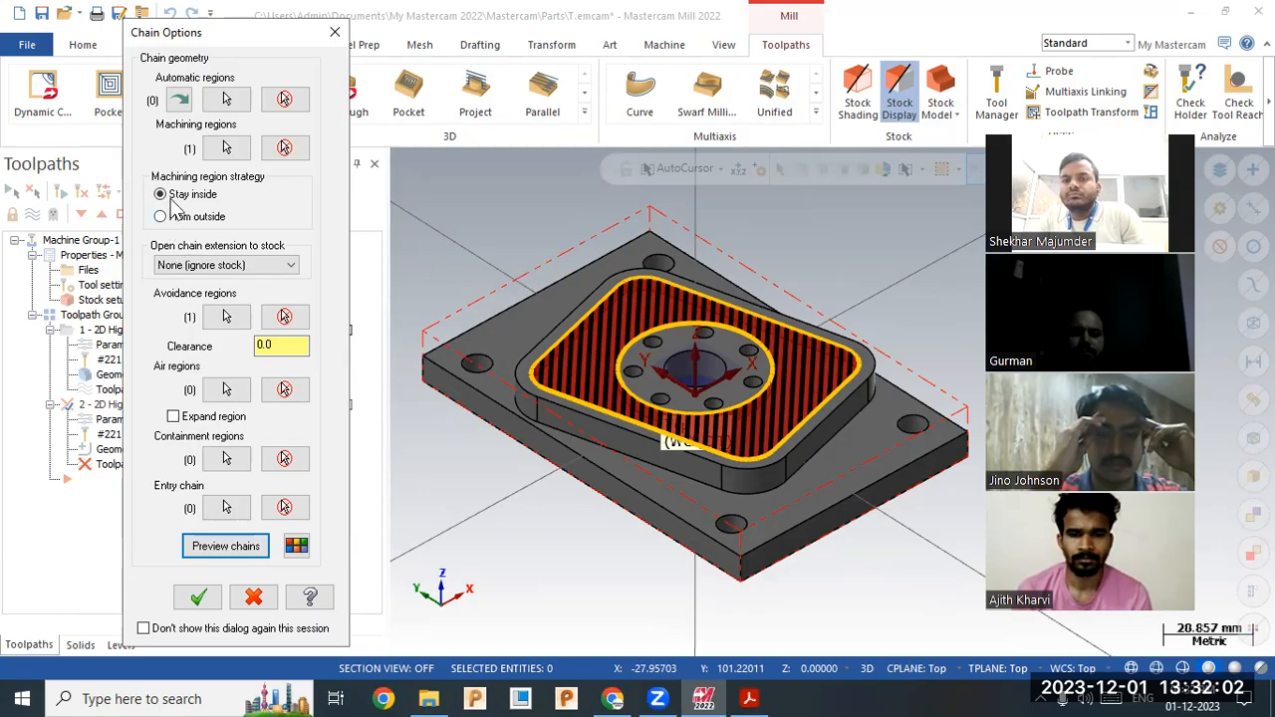
left_click(198, 597)
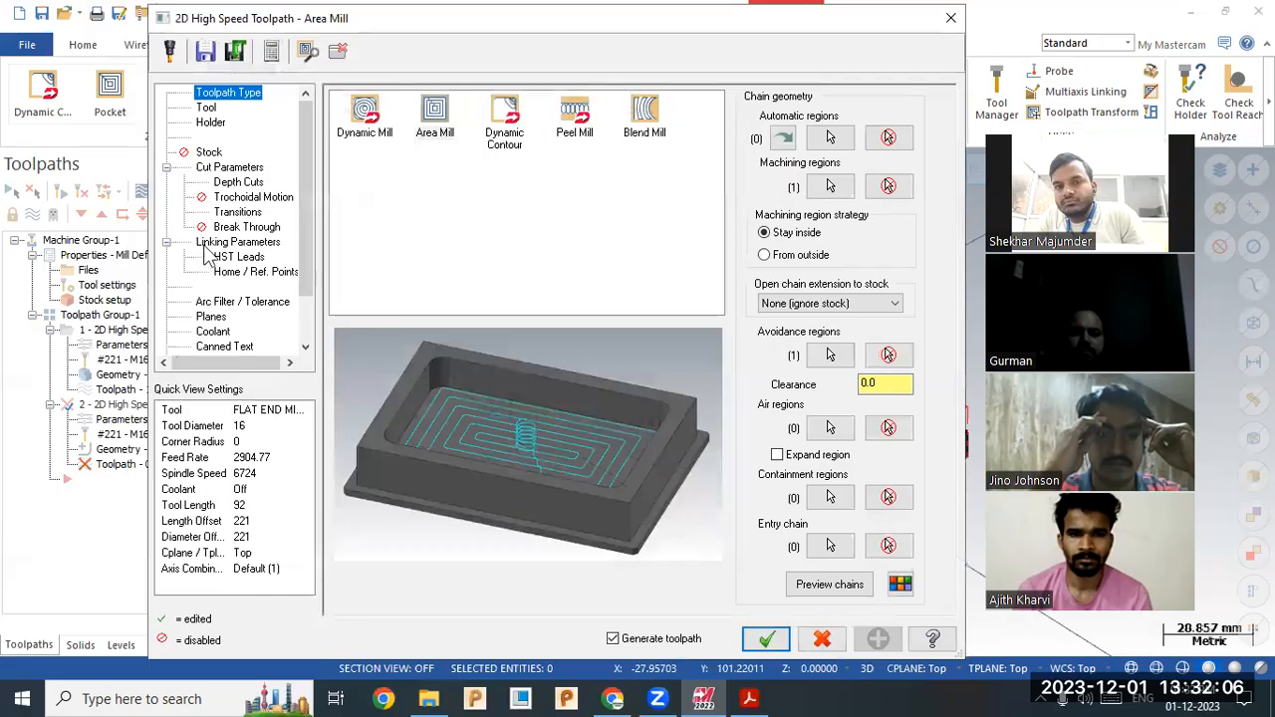
- Set the second Area Mill's absolute depth to 5.0 from the pocket floor and its top of stock to 10.0 from the rim's top edge
left_click(209, 244)
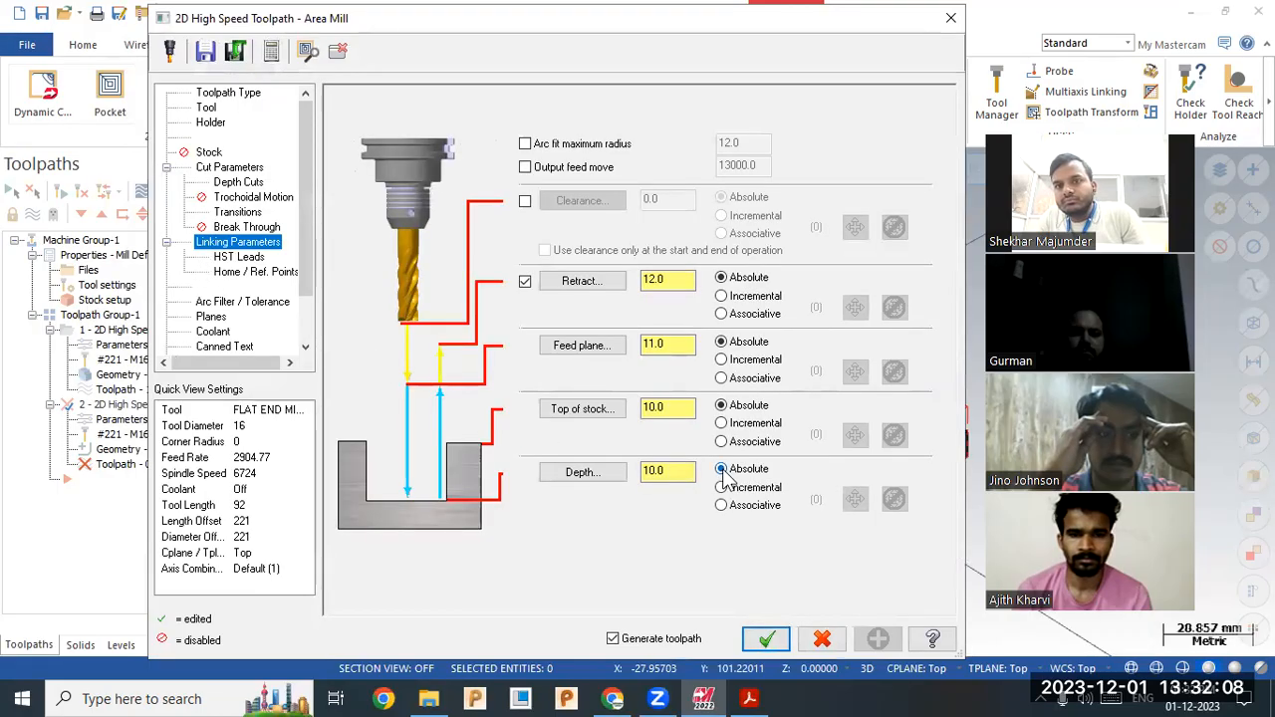
left_click(586, 476)
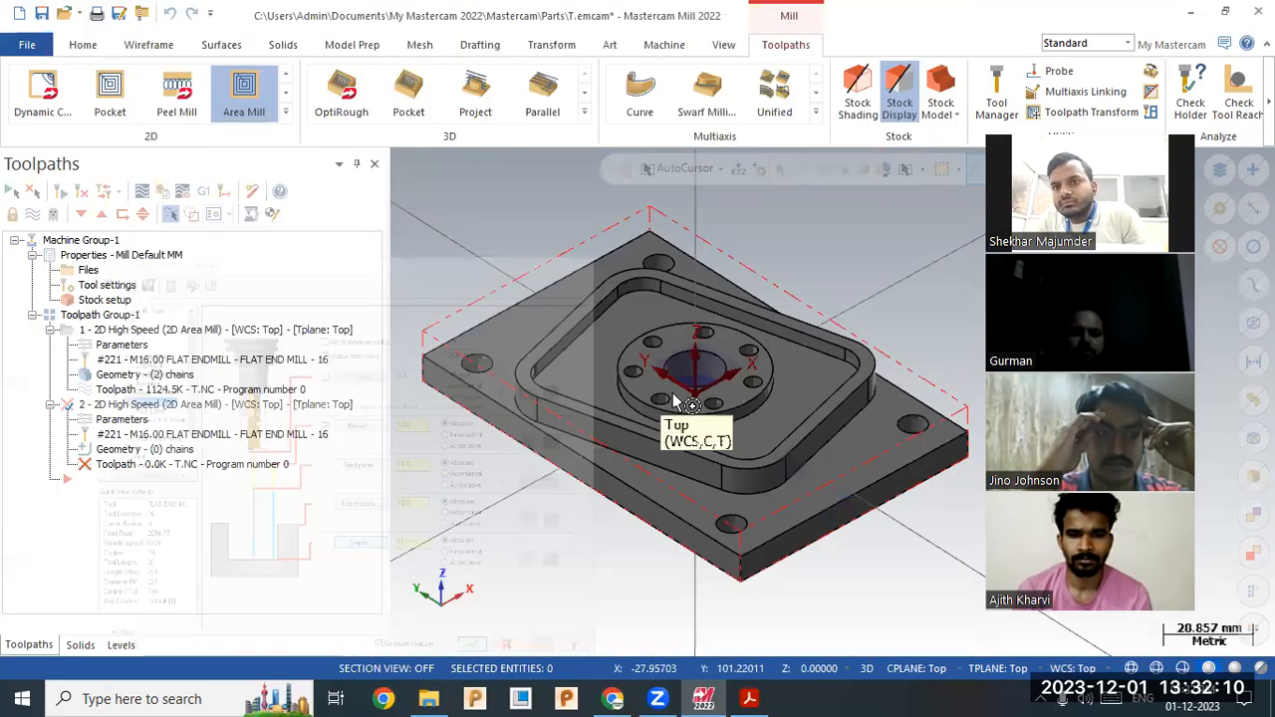
left_click(619, 295)
left_click(603, 410)
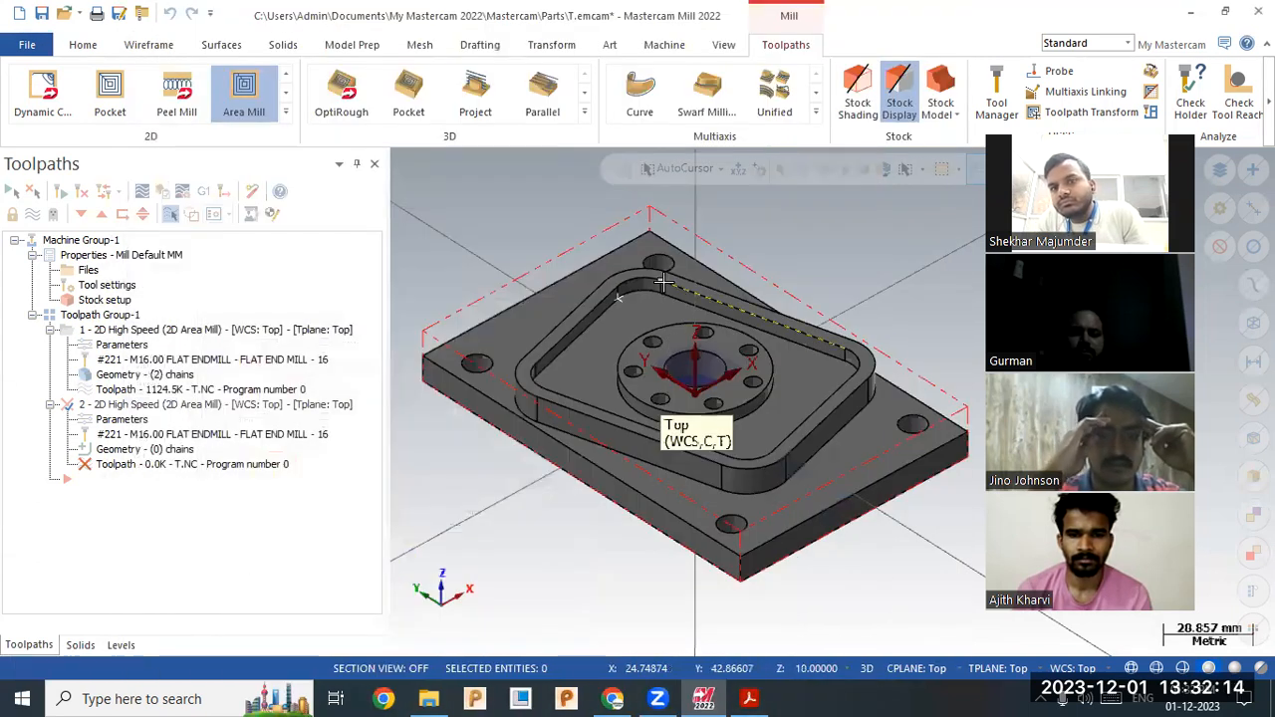
left_click(661, 283)
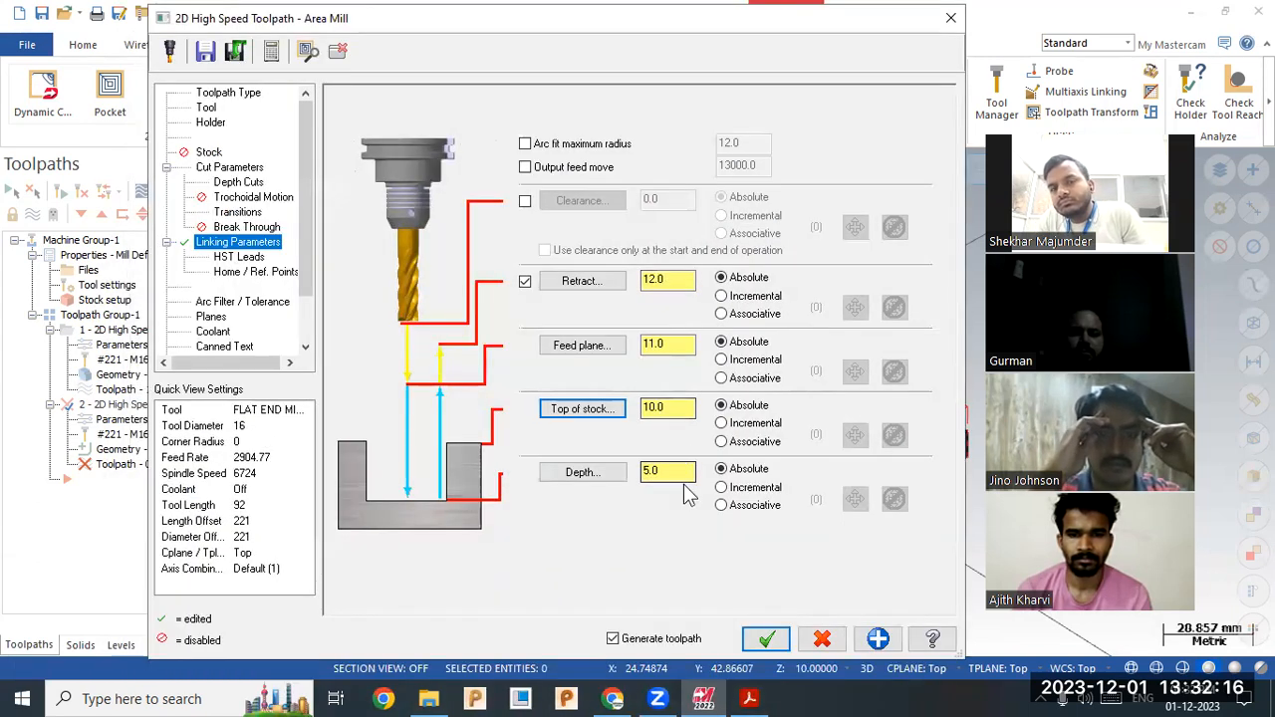
left_click(677, 410)
left_click(674, 471)
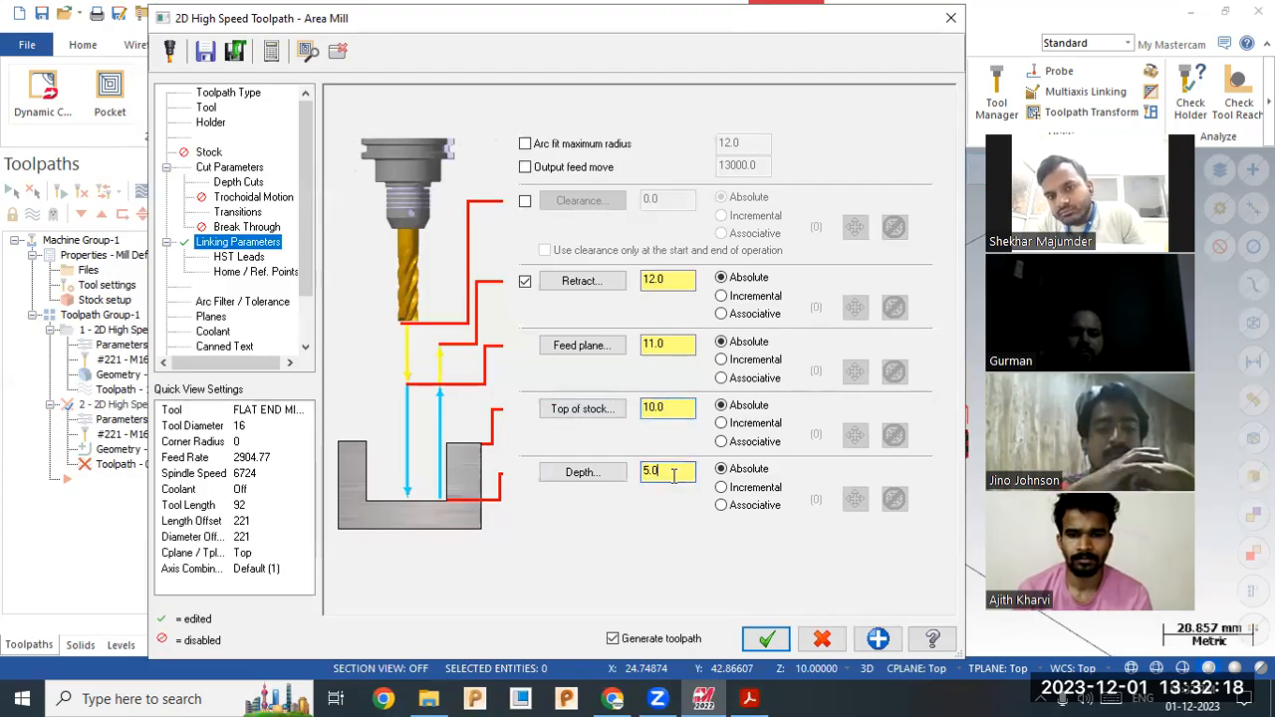
- Keep the second Area Mill's depth cuts at a max rough step of 1.0, accept the parameters, and generate the toolpath
left_click(239, 182)
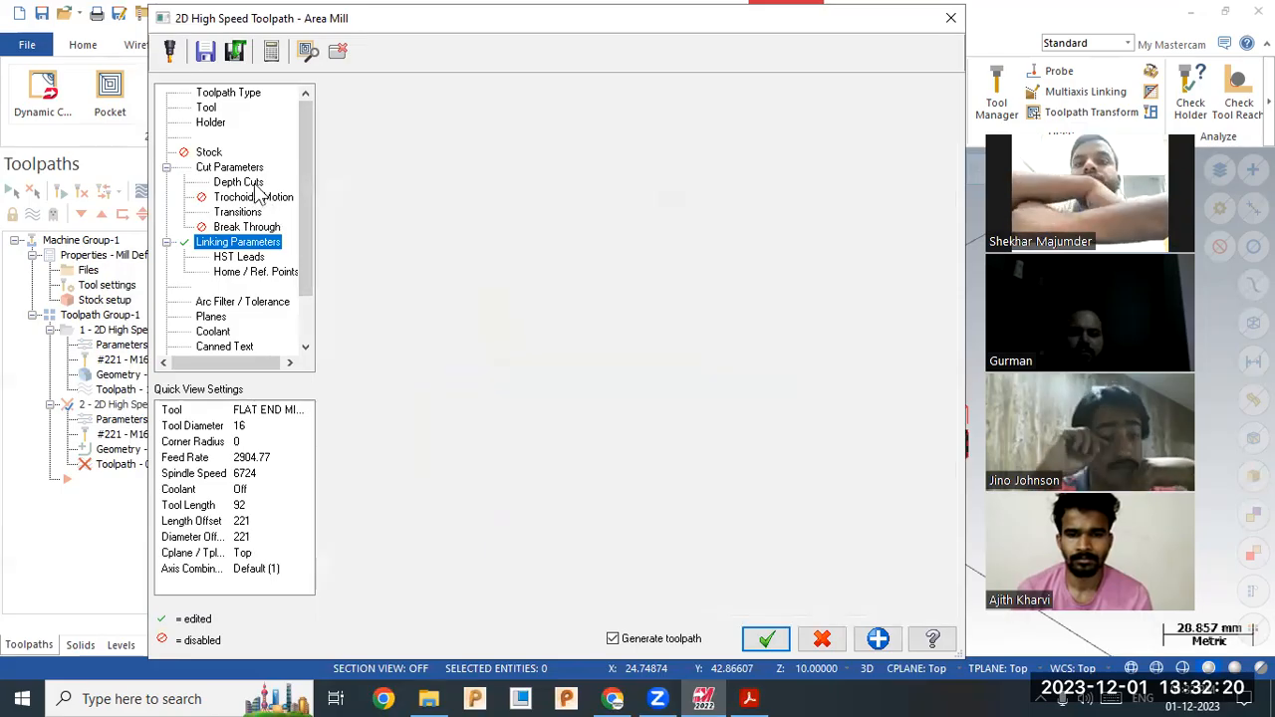
double_click(501, 121)
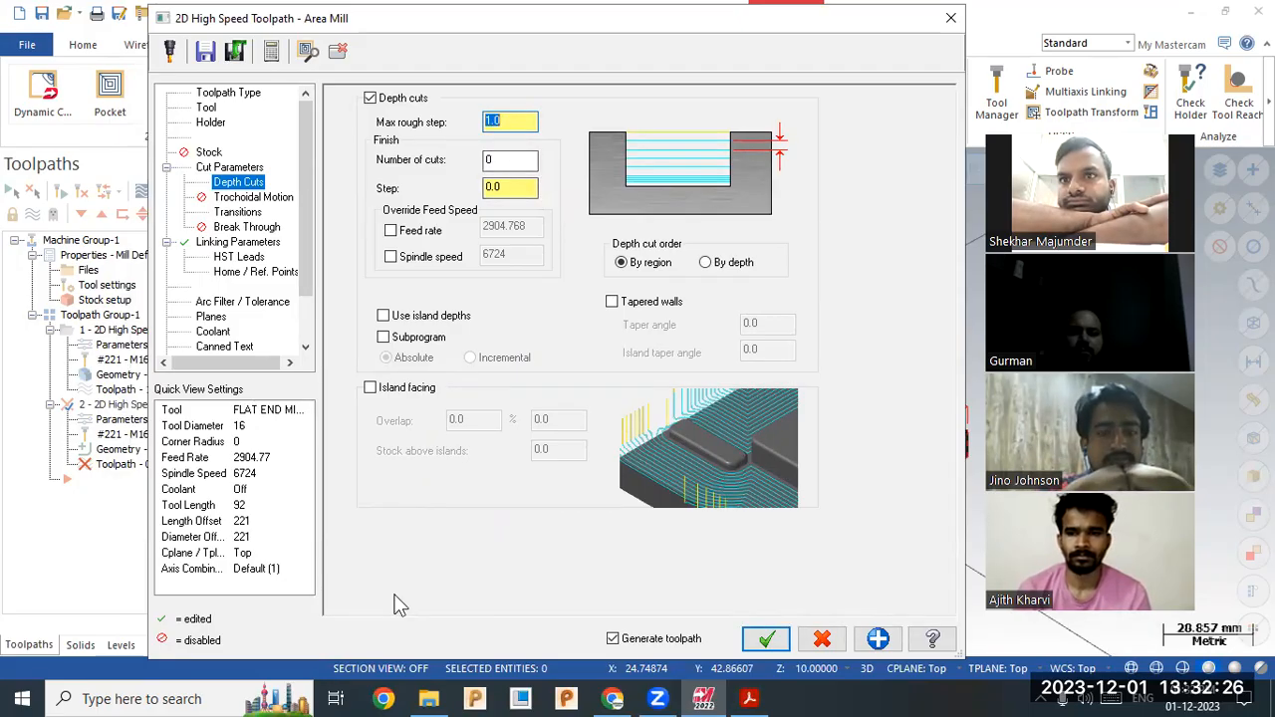
left_click(757, 637)
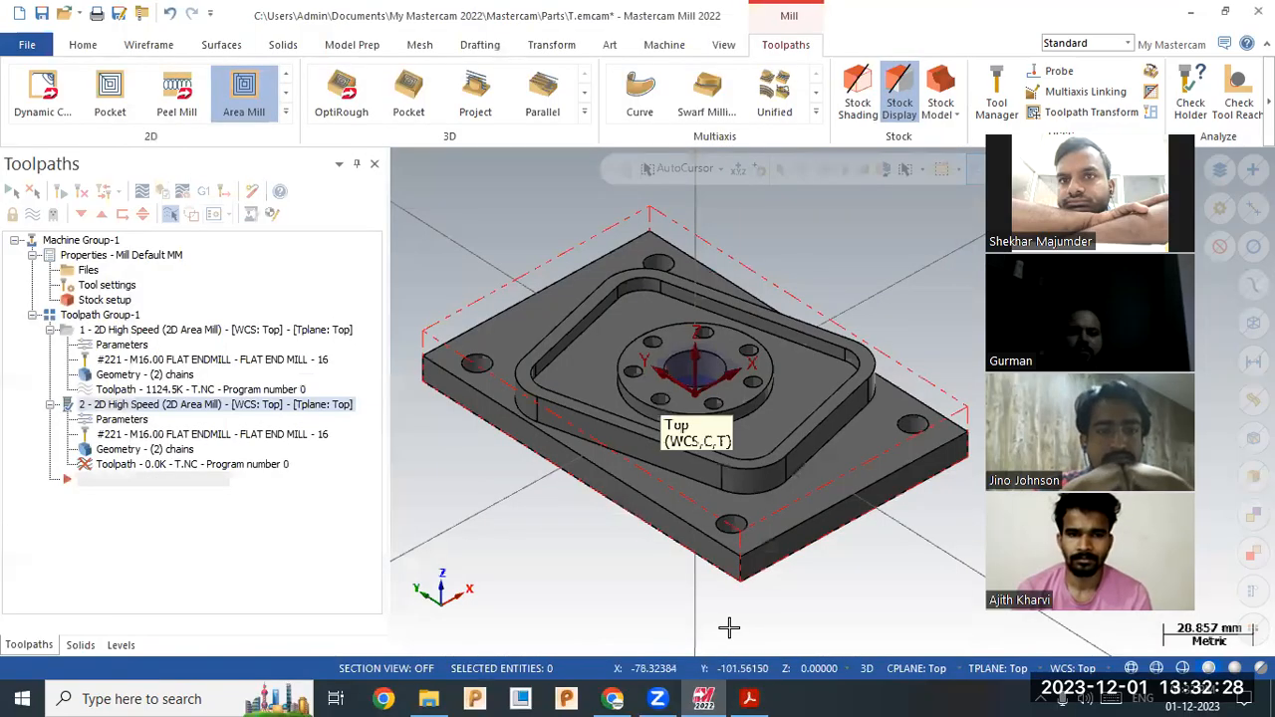
middle_click_drag(649, 535, 625, 550)
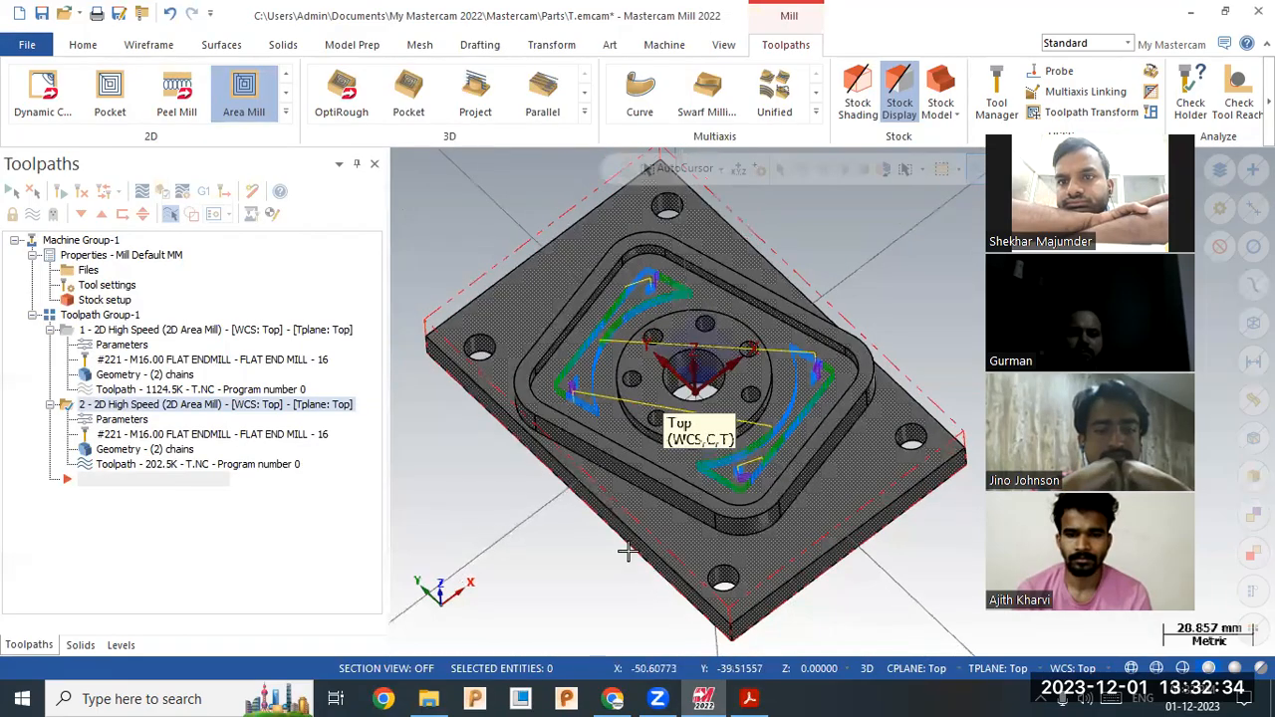
- Change the second Area Mill's tool to the library's FLAT END MILL - 6 and regenerate the pocket toolpath
left_click(129, 419)
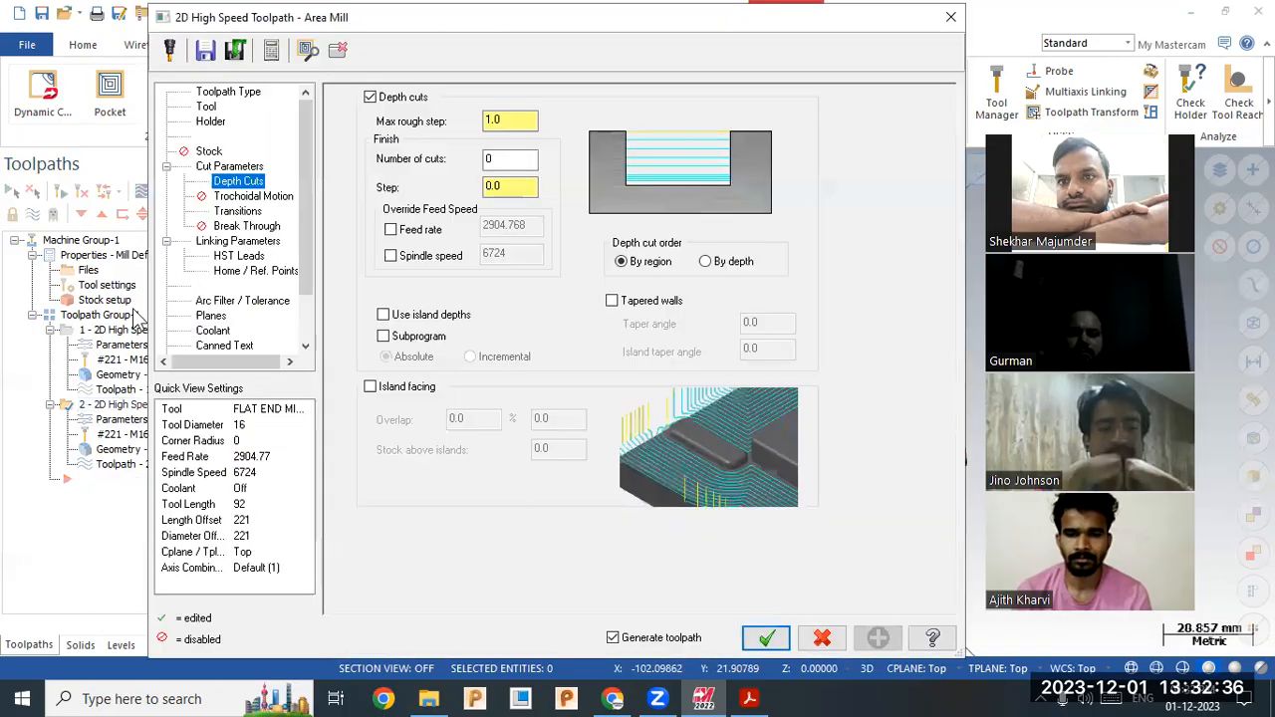
left_click(206, 106)
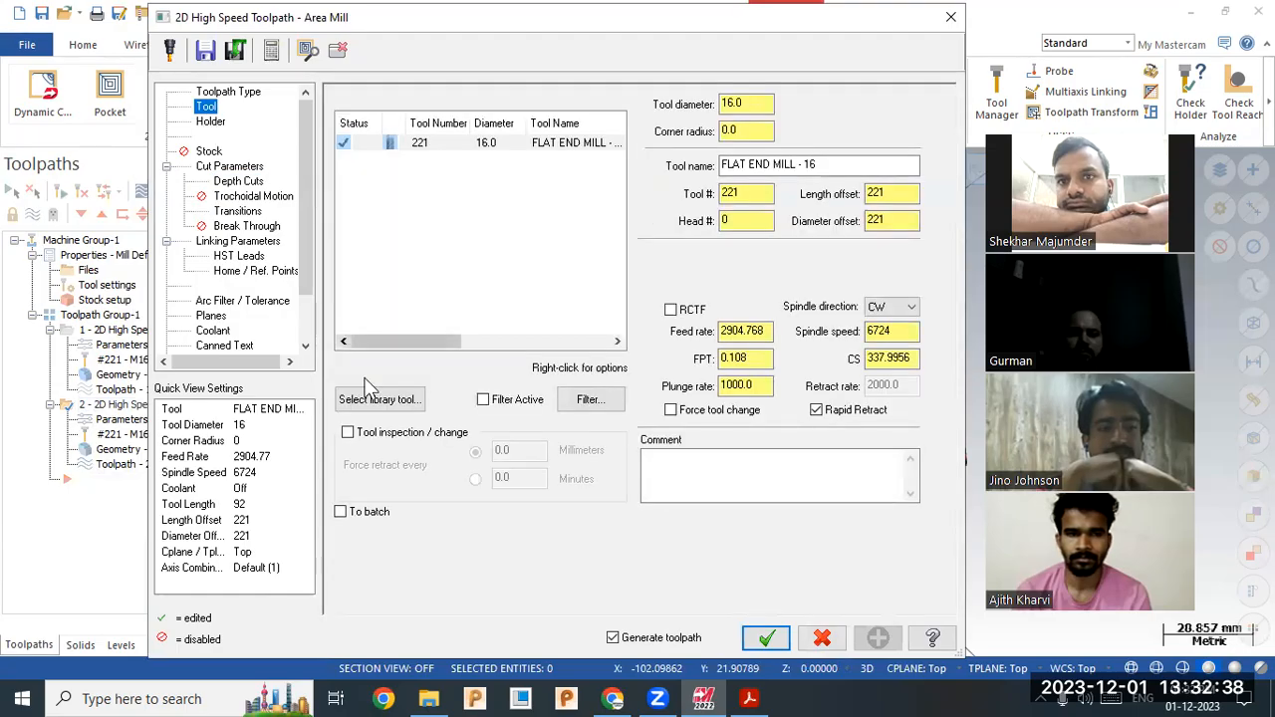
left_click(381, 401)
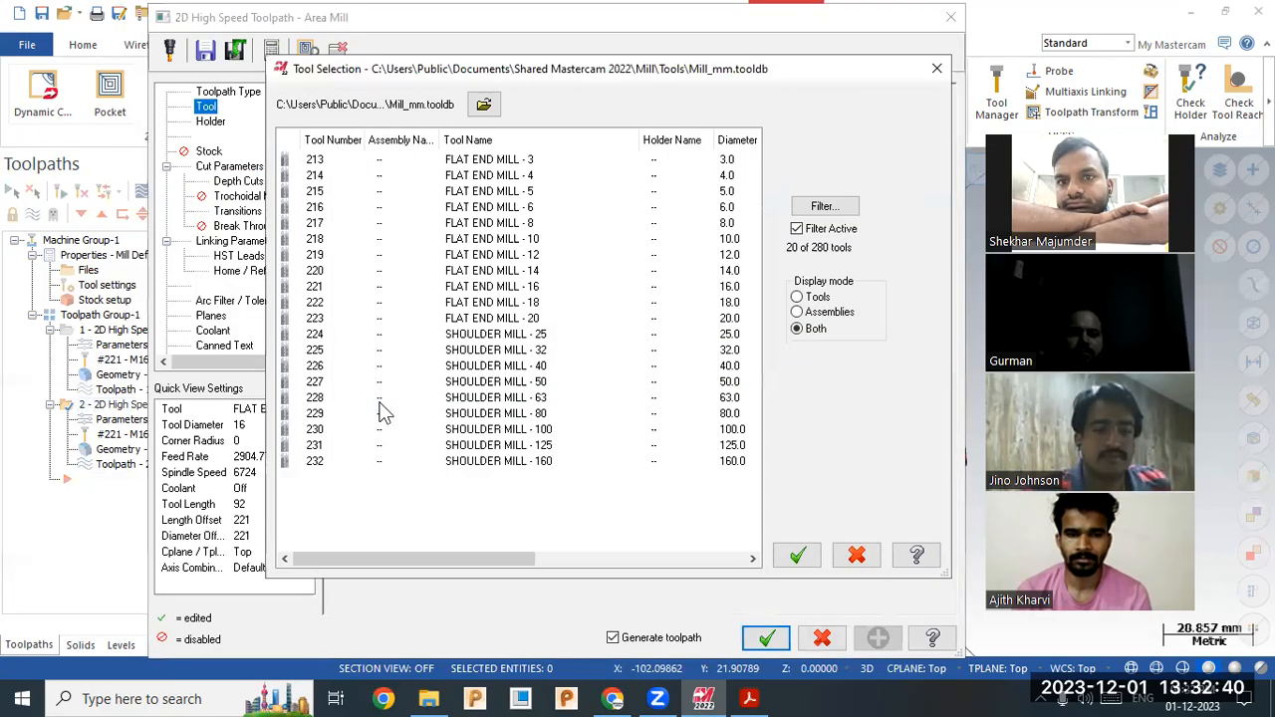
left_click(493, 207)
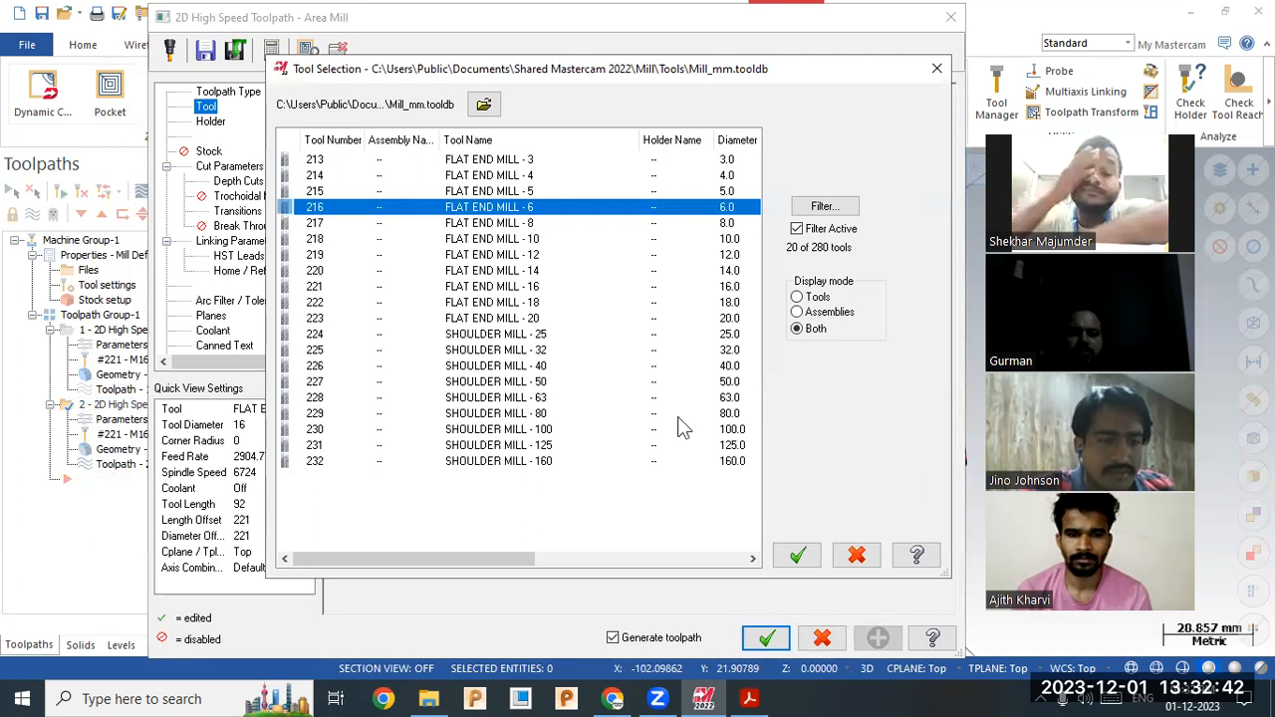
left_click(797, 555)
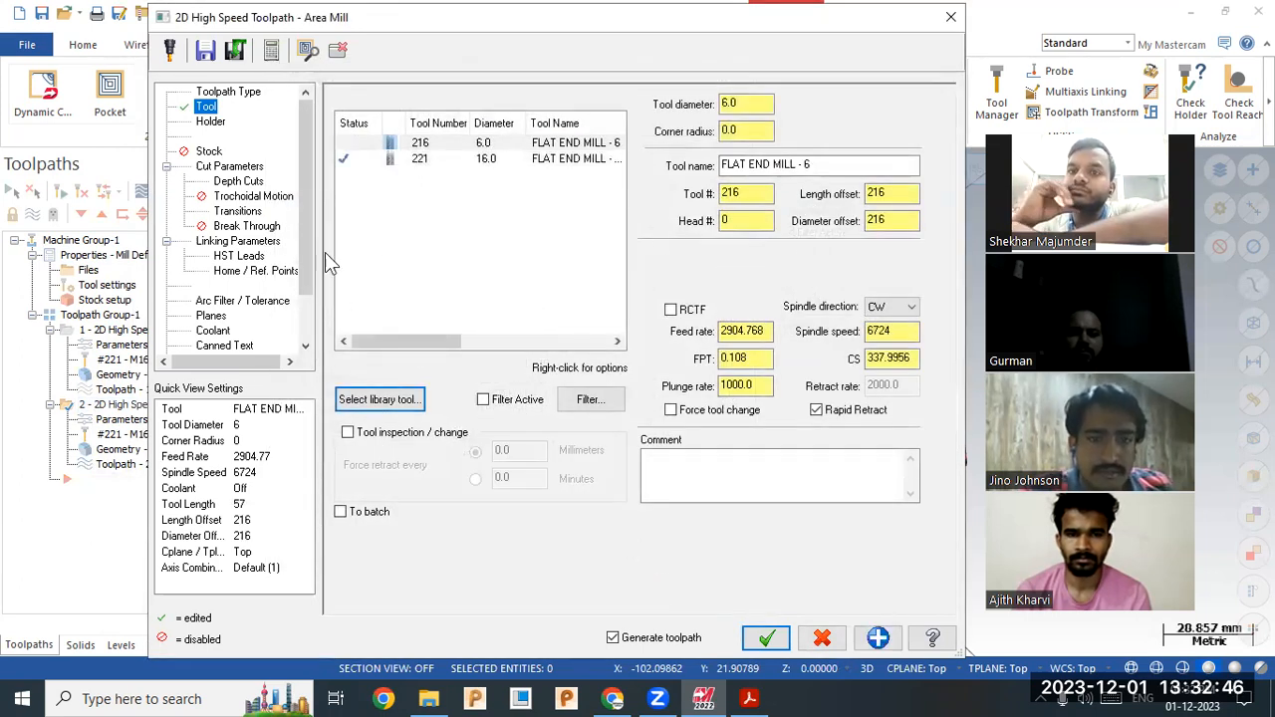
left_click(763, 635)
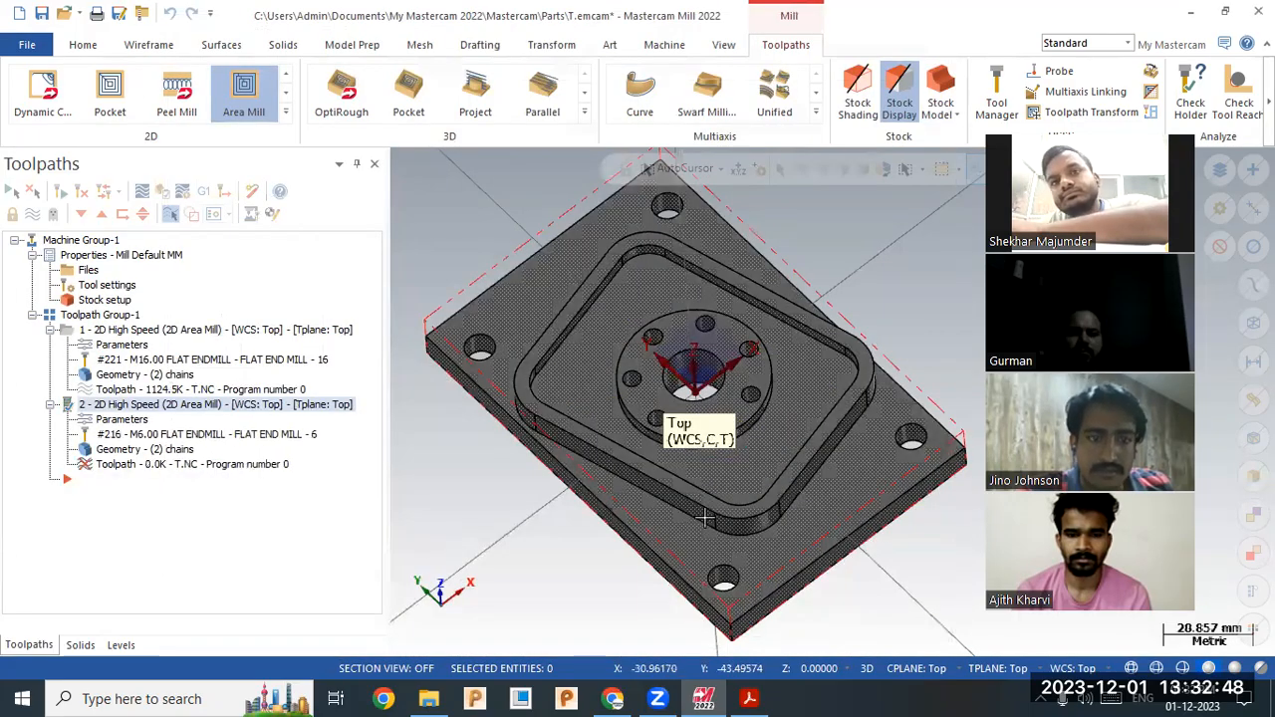
mouse_move(516, 403)
middle_mouse_down()
mouse_move(504, 442)
mouse_move(520, 445)
mouse_move(528, 387)
middle_mouse_up()
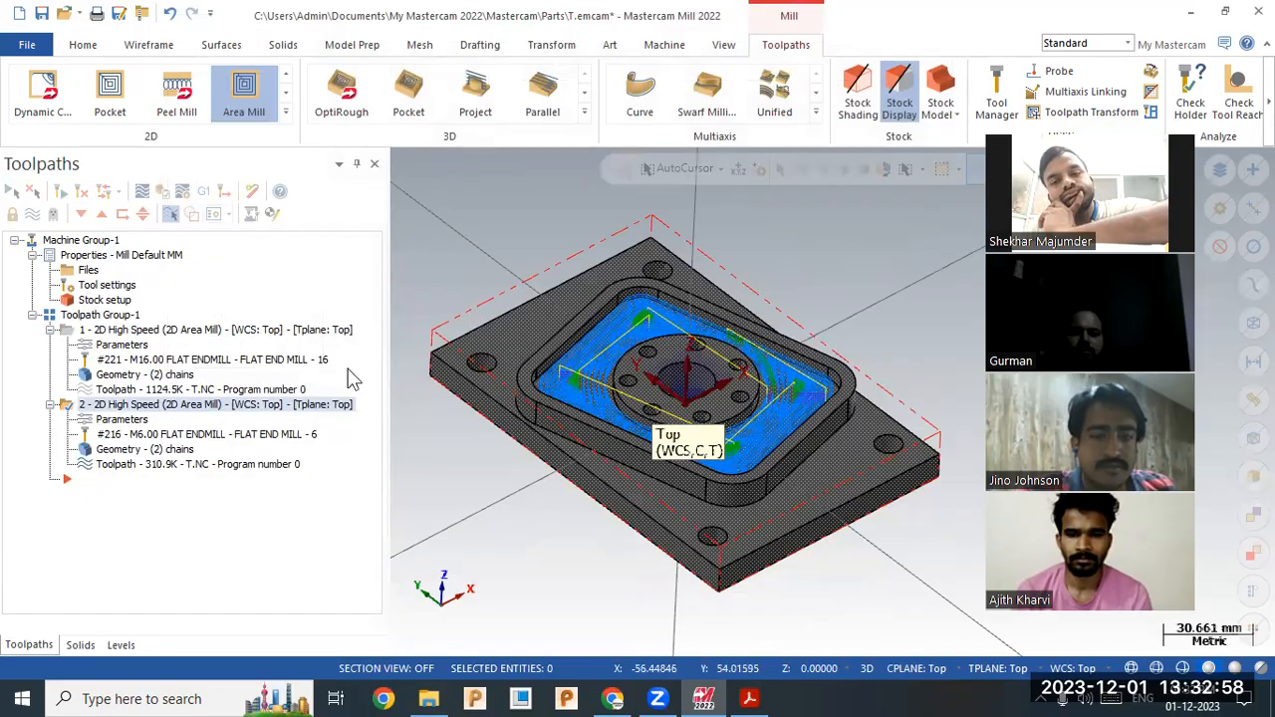
- Verify both Area Mill operations in Toolpath Group-1 at a slower simulation speed, and close the simulator
left_click(108, 314)
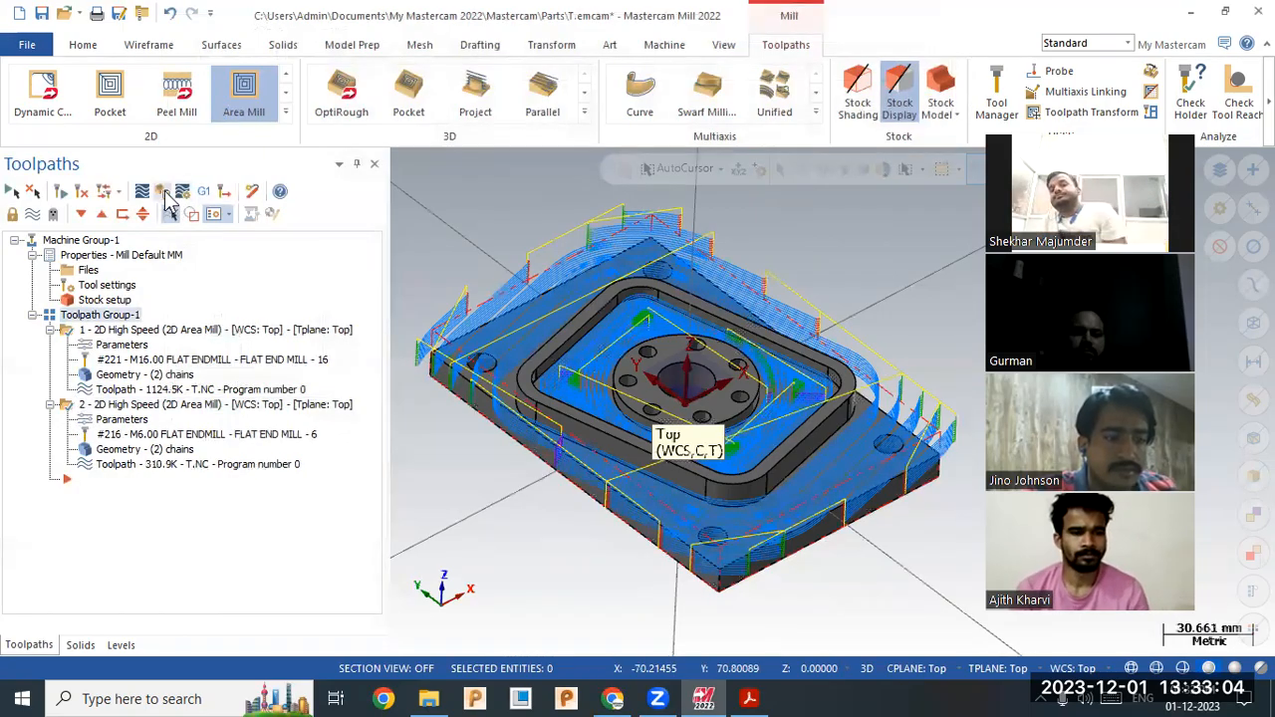
left_click(166, 194)
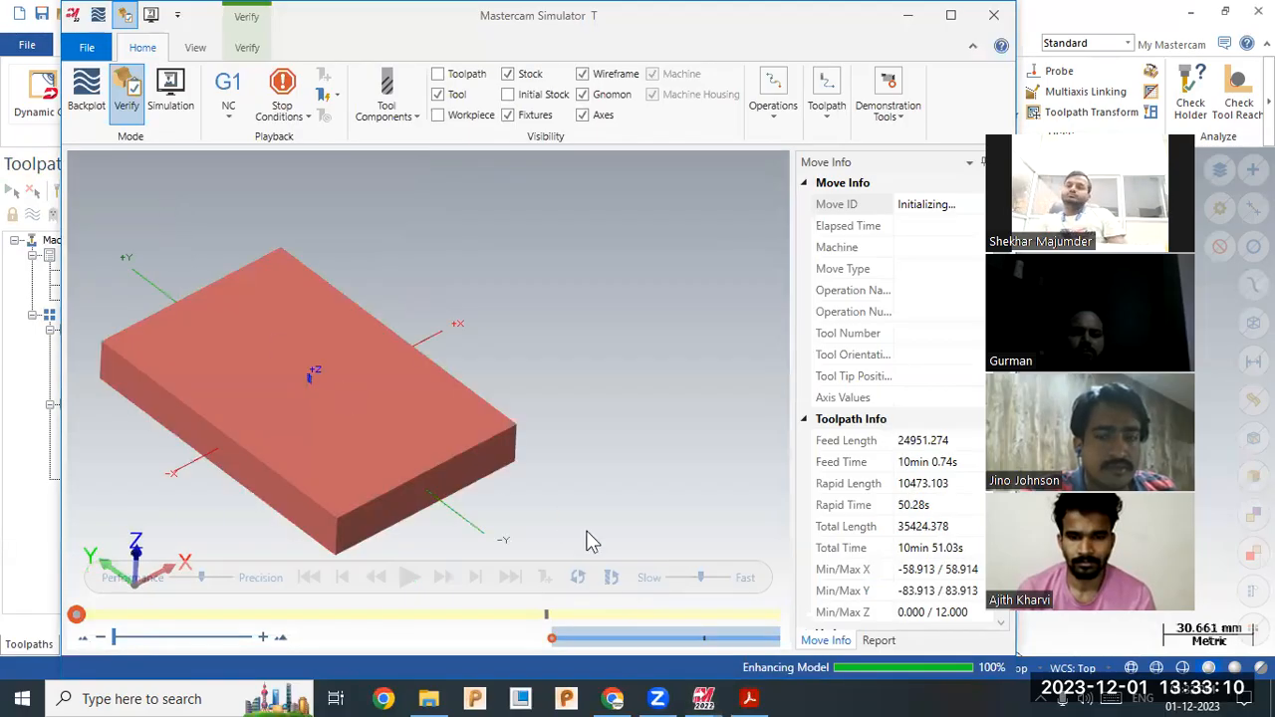
left_click_drag(701, 577, 681, 578)
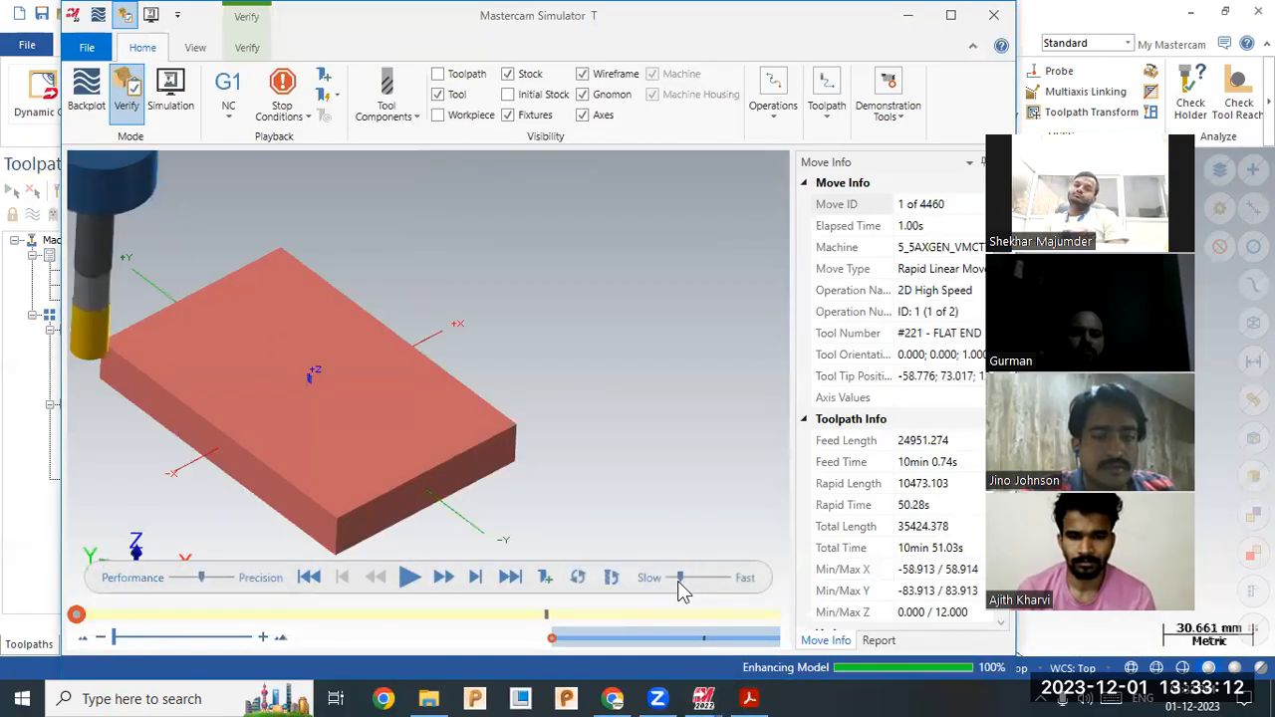
left_click(413, 579)
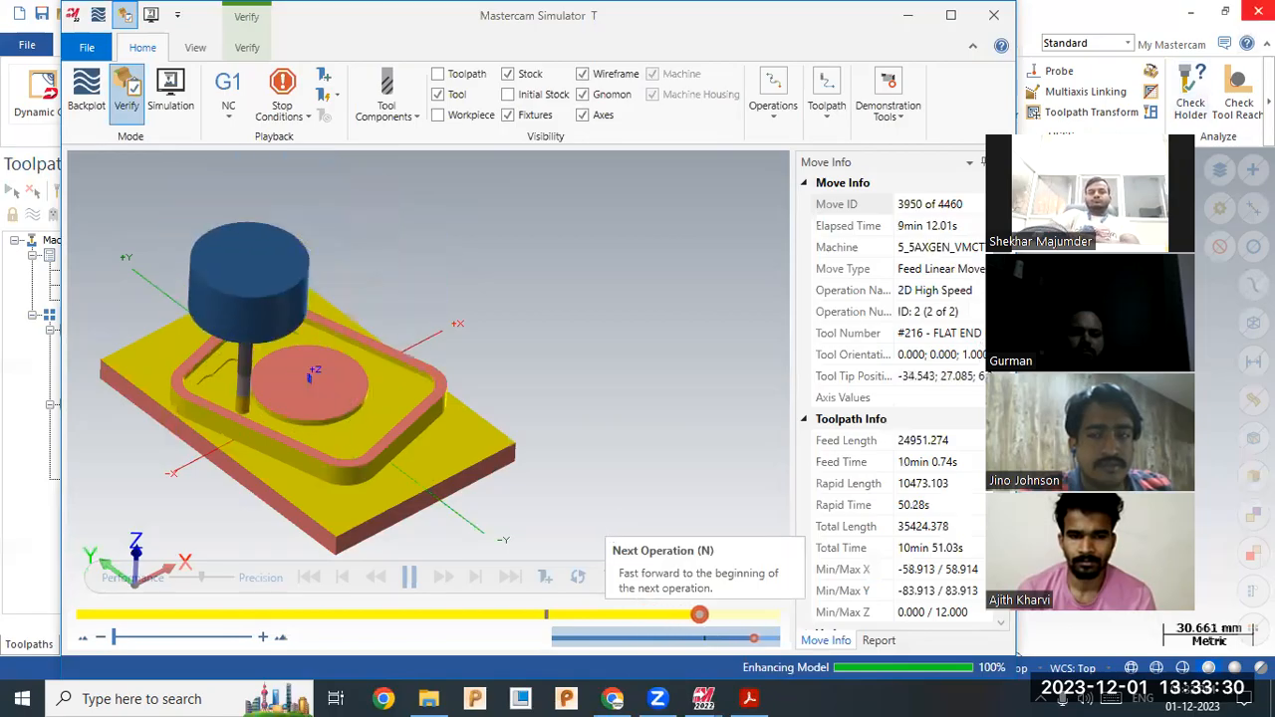
left_click(1258, 11)
left_click(766, 385)
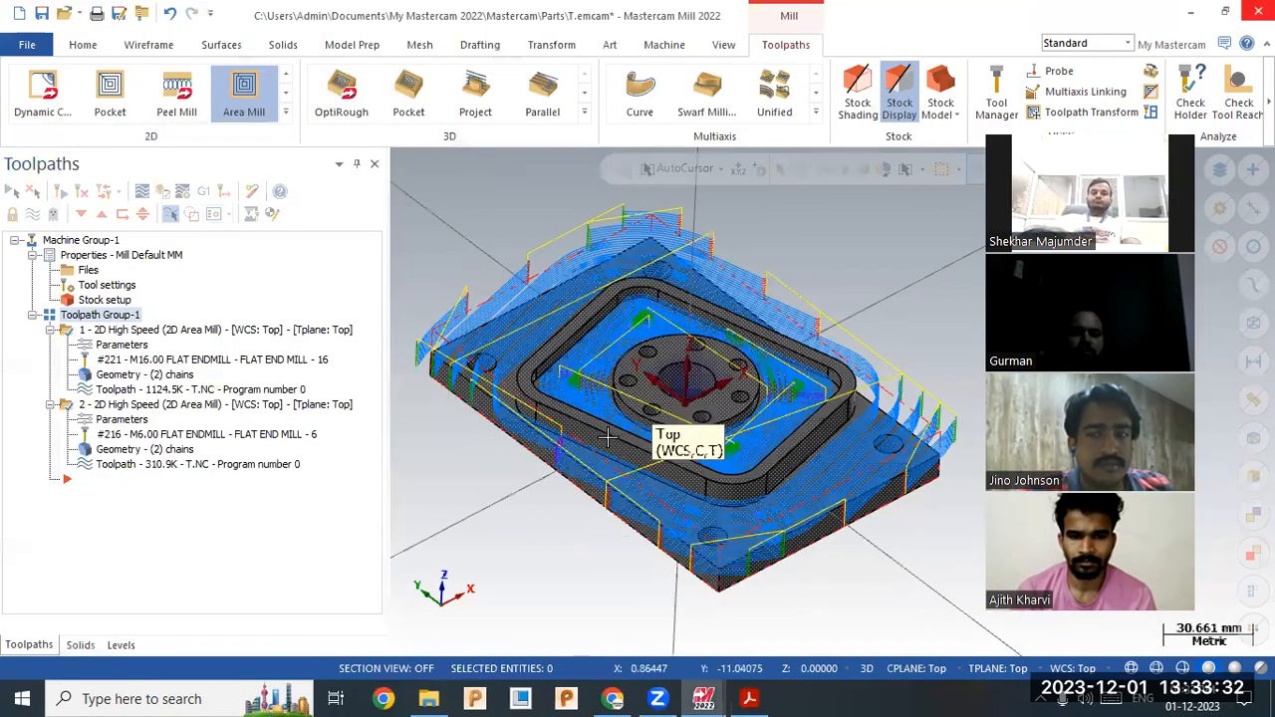
- Set the first Area Mill's stock to leave on walls to 2, set its stock to leave on floors, and regenerate the toolpath
left_click(122, 345)
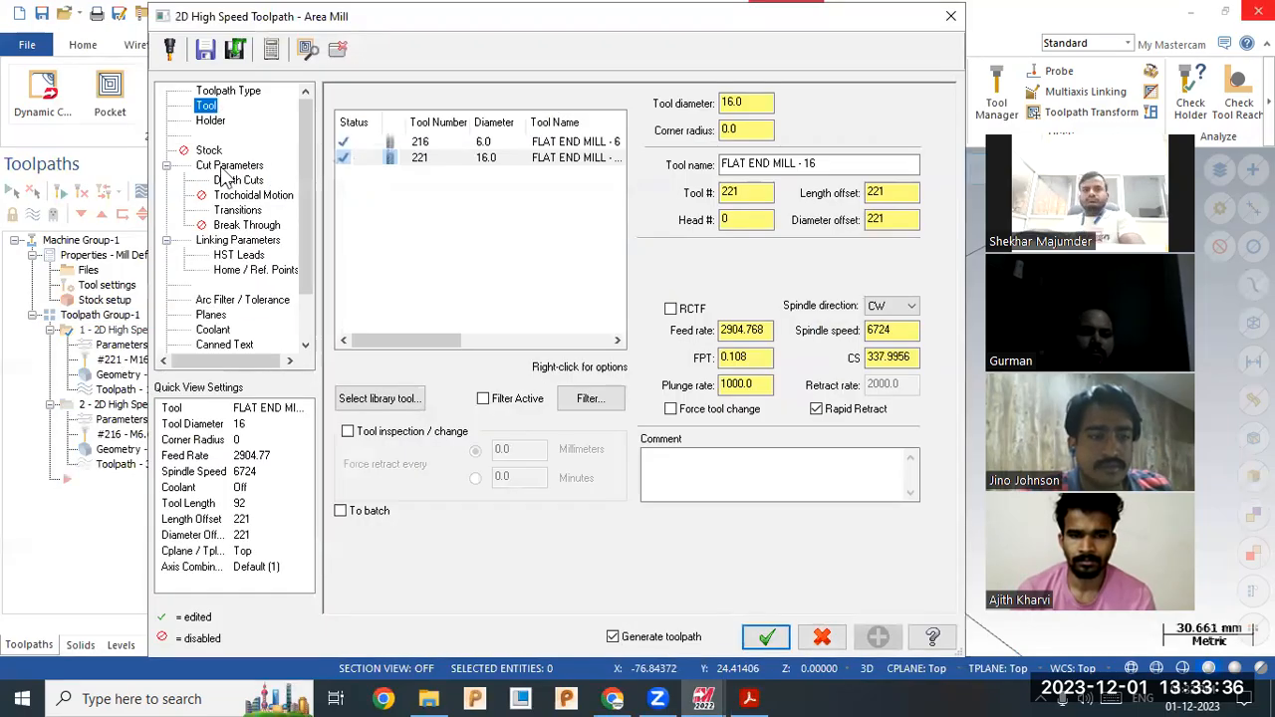
left_click(225, 174)
left_click(534, 436)
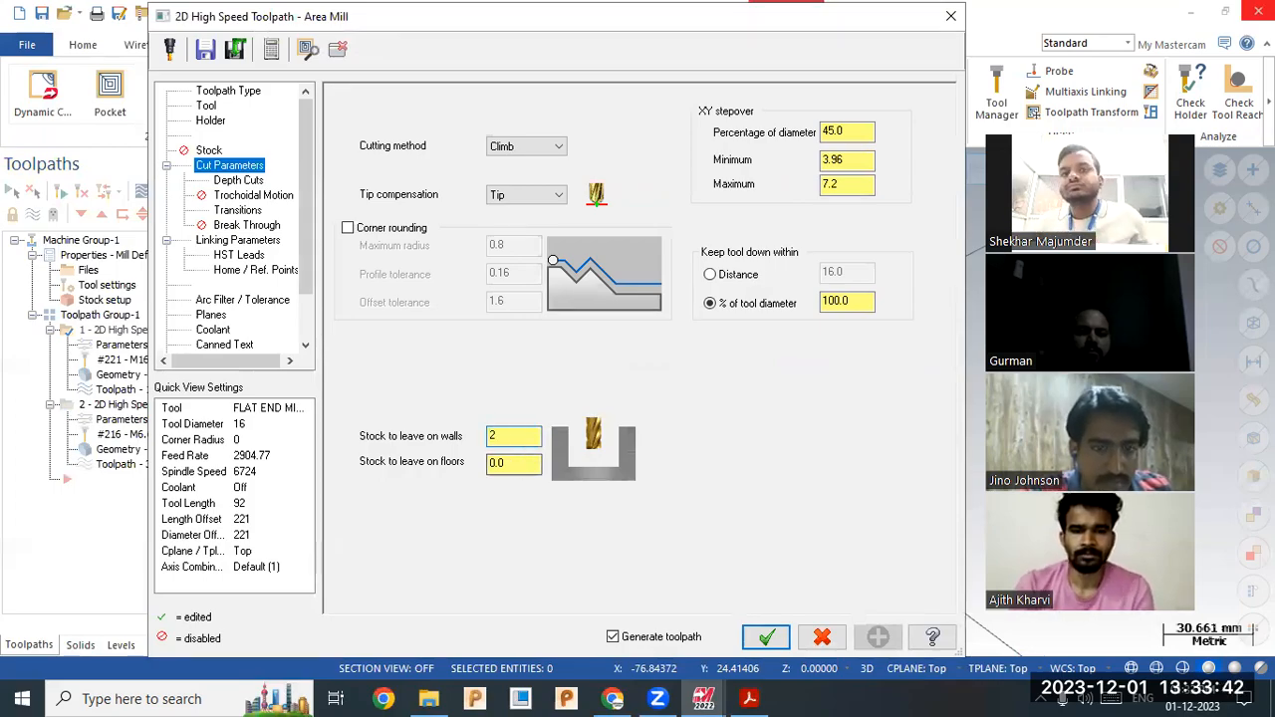
left_click(491, 463)
left_click(787, 642)
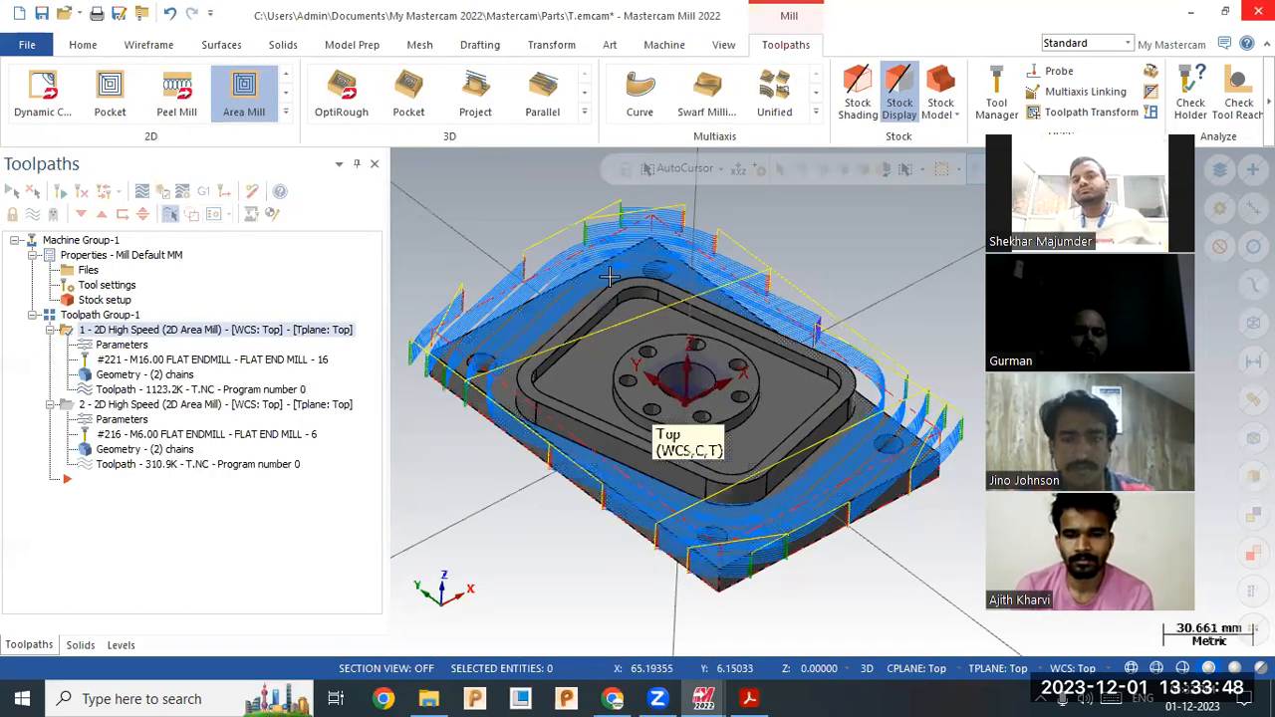
- Verify the first Area Mill alone, inspect the stock left around the raised rim's wall, and close the simulator
left_click(167, 196)
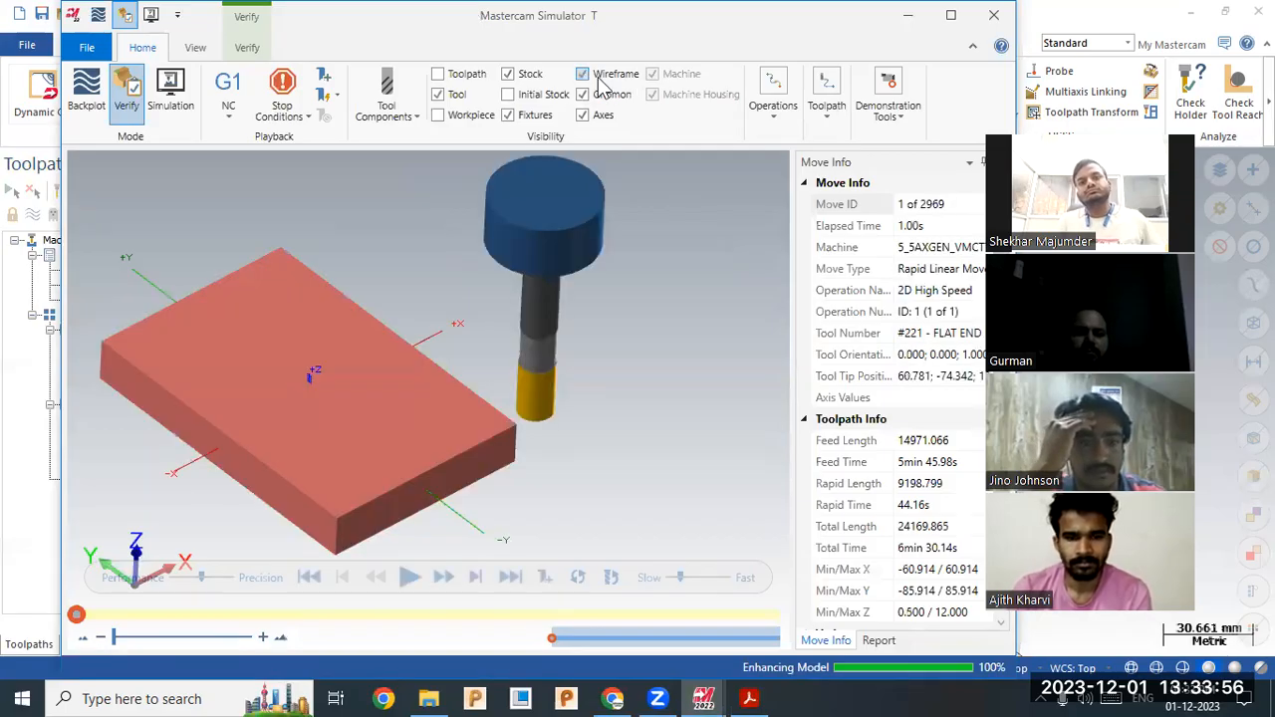
left_click(409, 578)
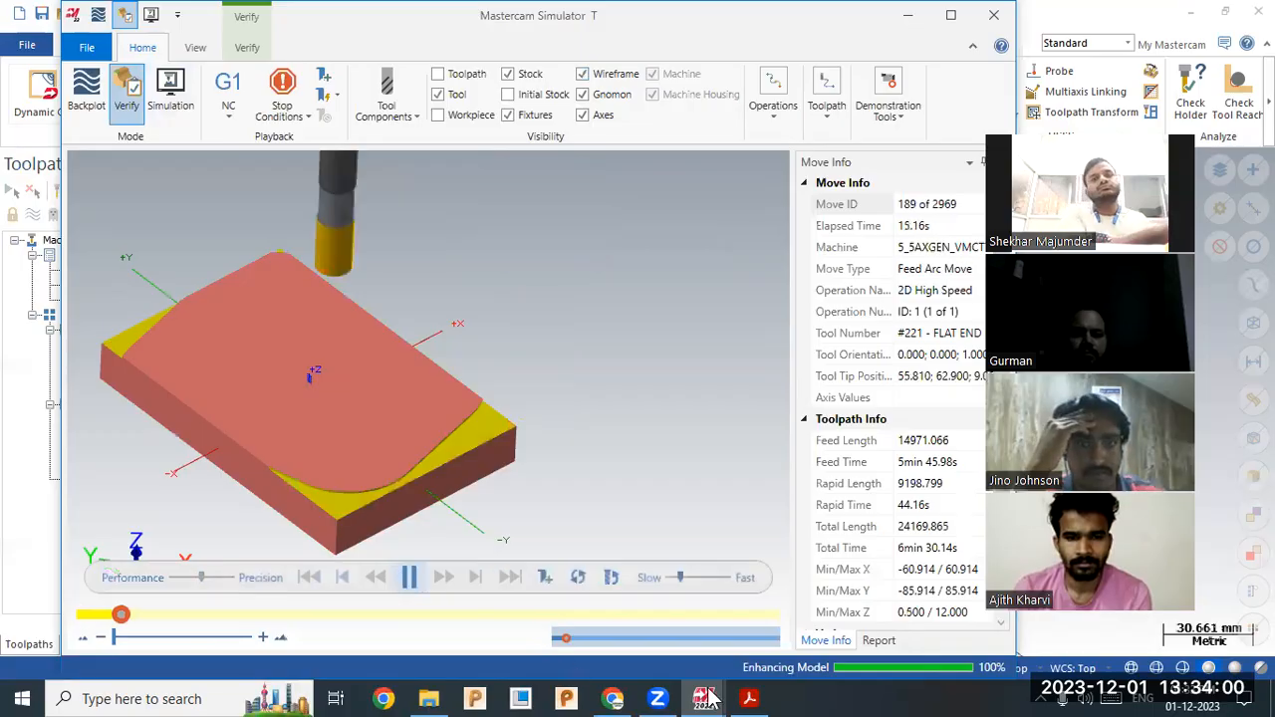
mouse_move(698, 686)
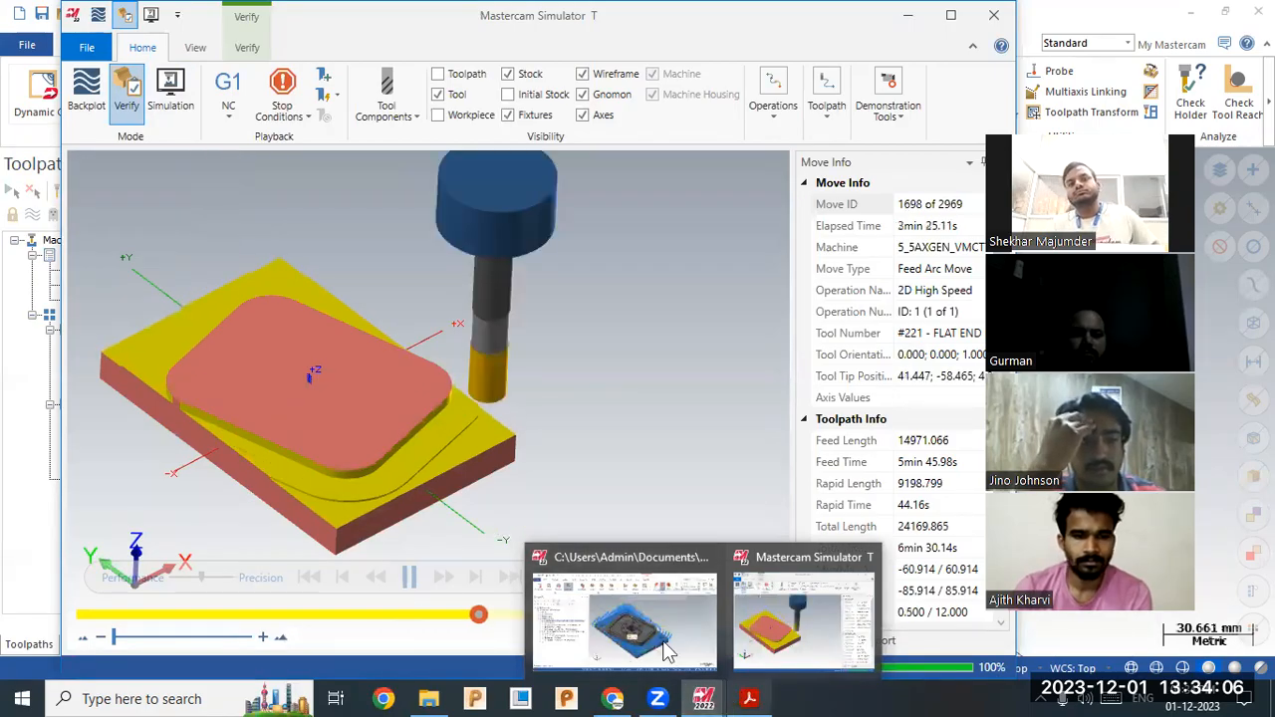
left_click(749, 698)
left_click(678, 452)
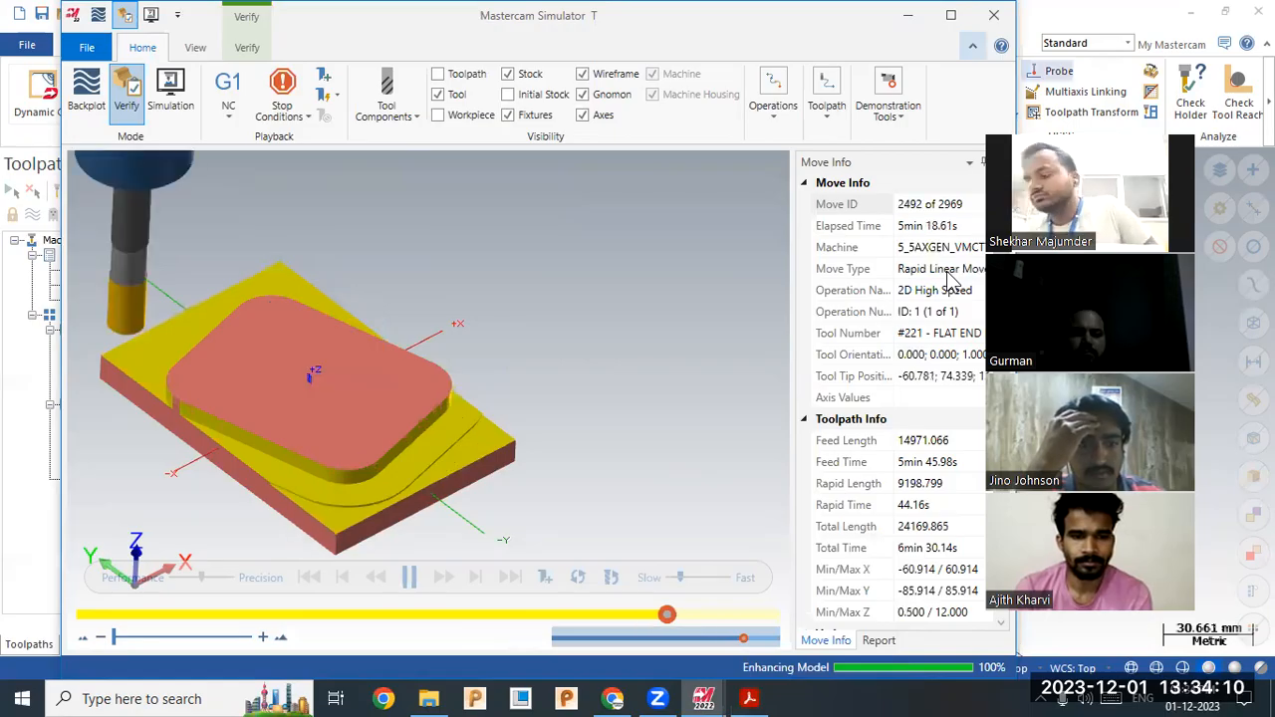
scroll(166, 426, "up", 3)
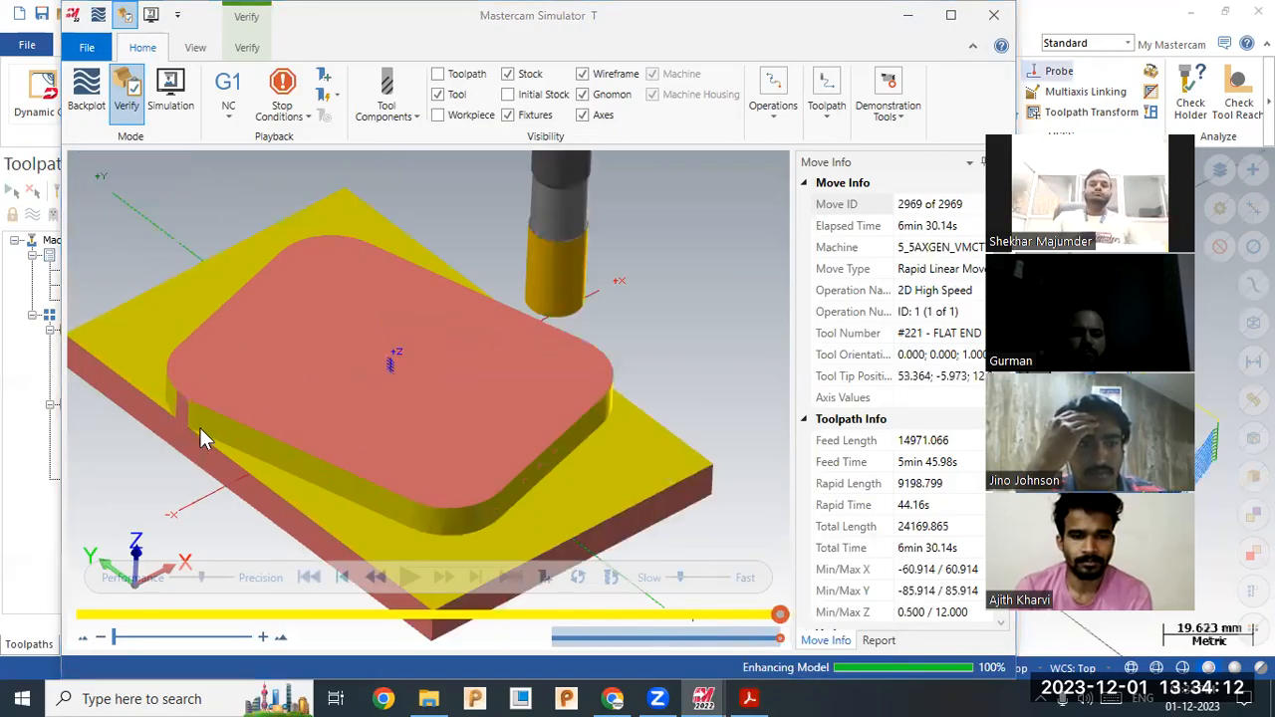
left_click(993, 18)
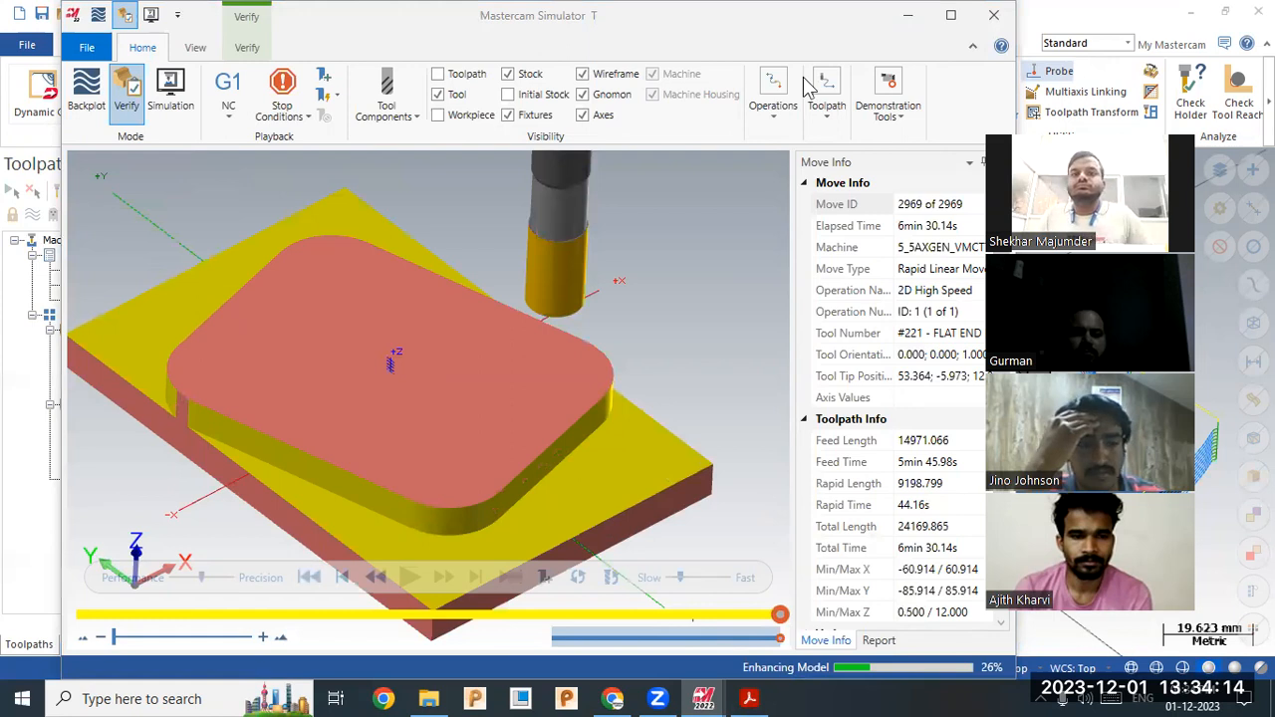
left_click(893, 229)
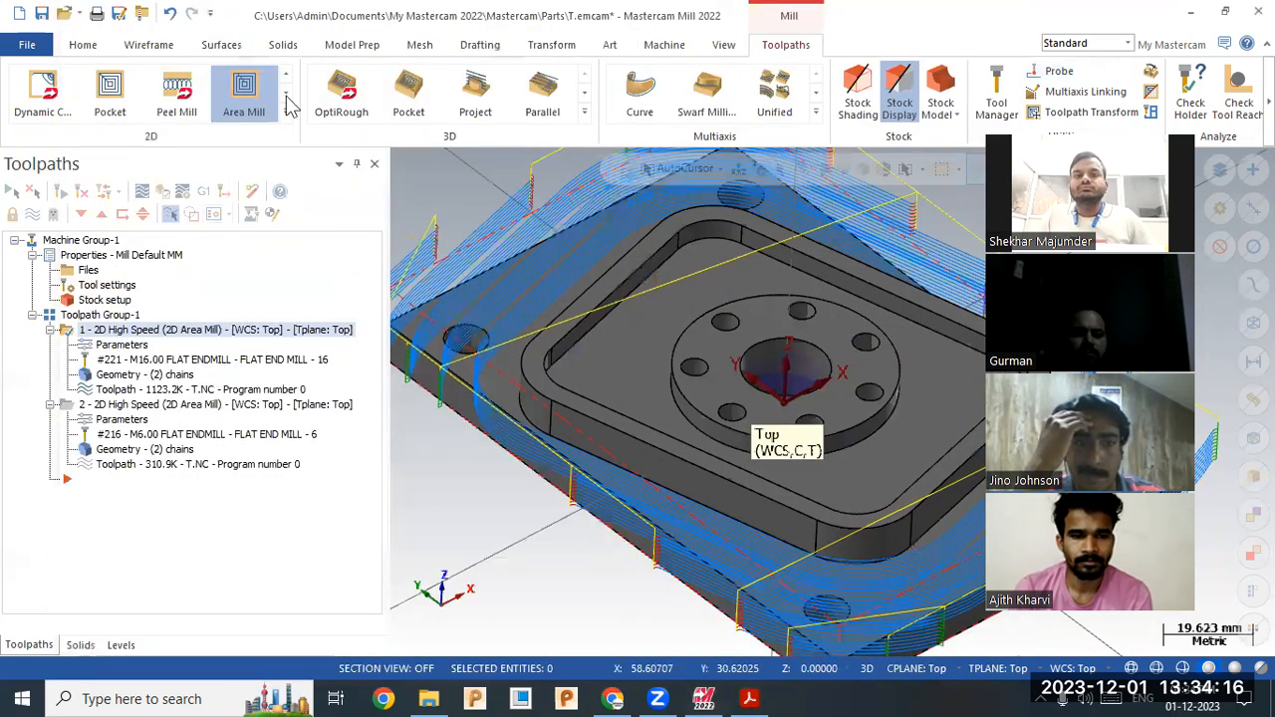
- Unblank all of the part's hidden wireframe geometry
left_click(83, 46)
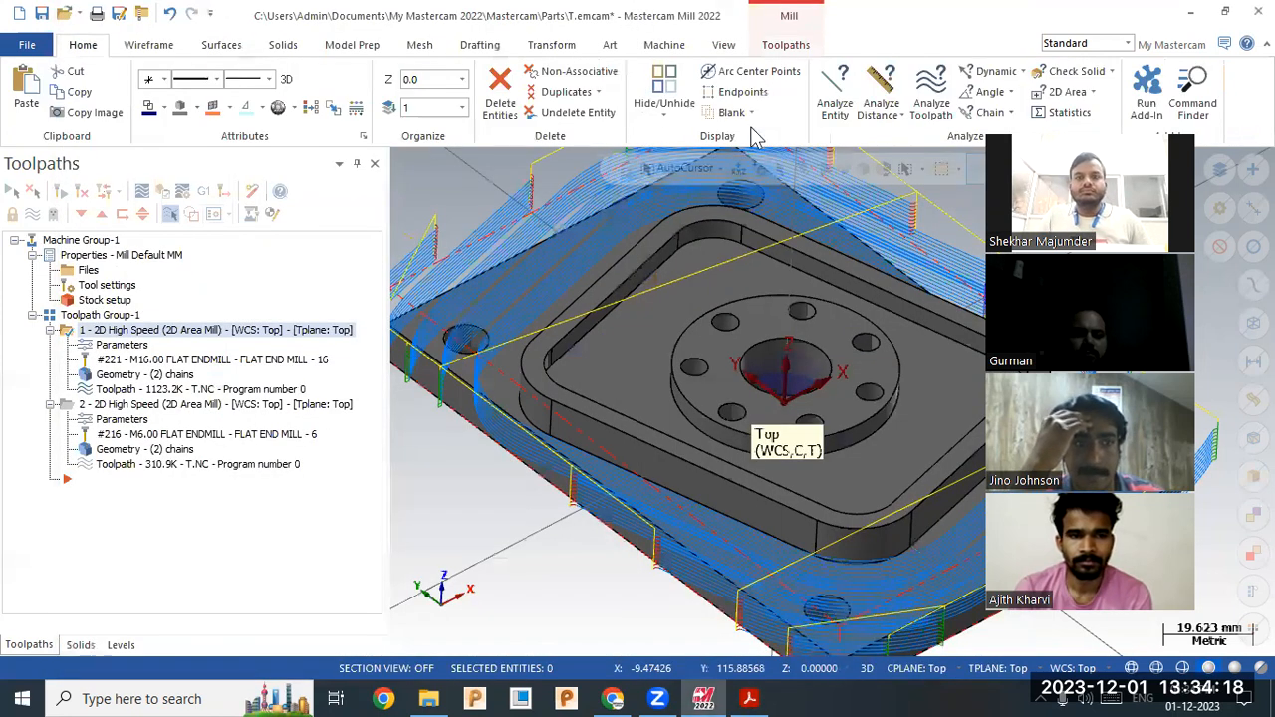
left_click(751, 112)
left_click(752, 157)
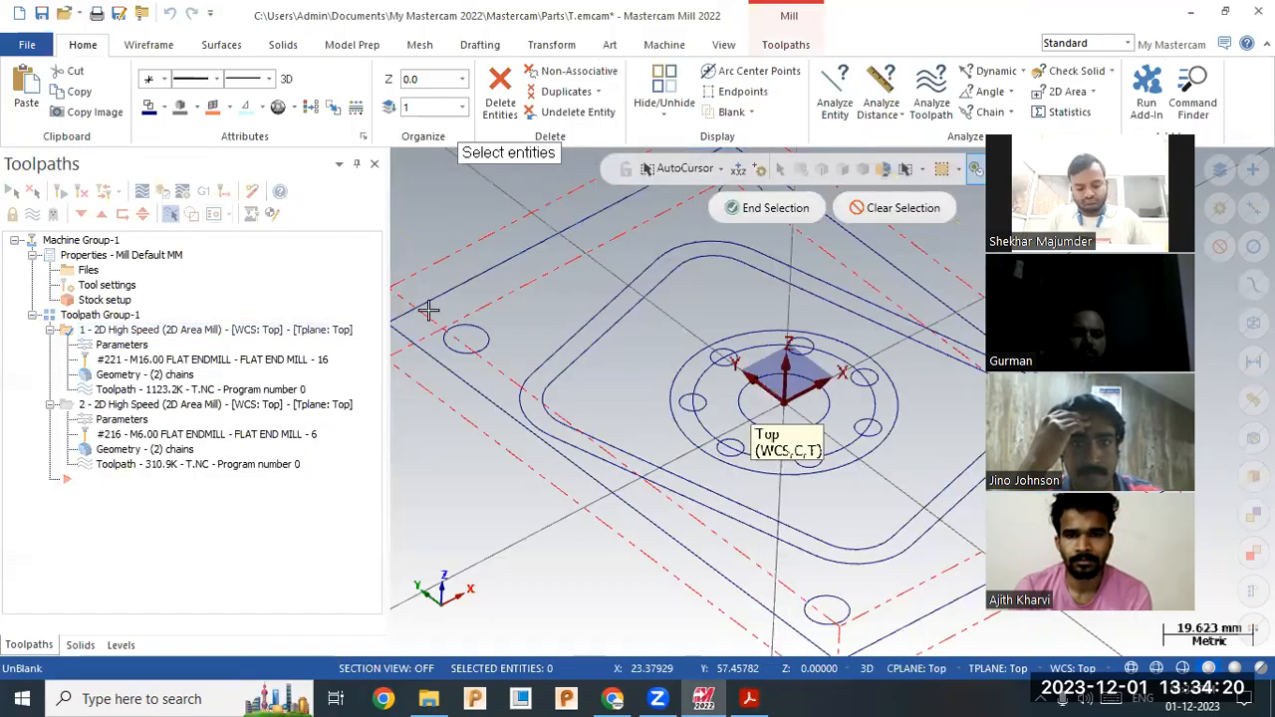
scroll(428, 311, "down", 2)
scroll(435, 219, "down", 3)
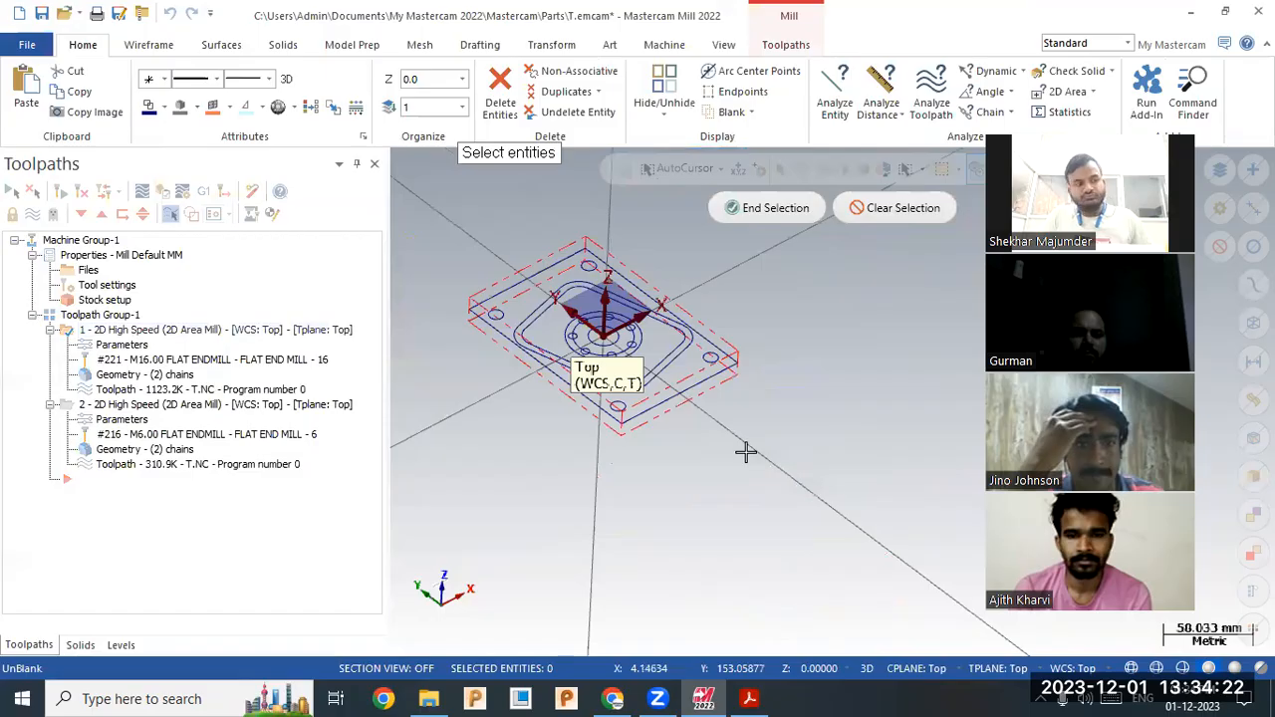
left_click_drag(745, 452, 759, 448)
left_click(800, 209)
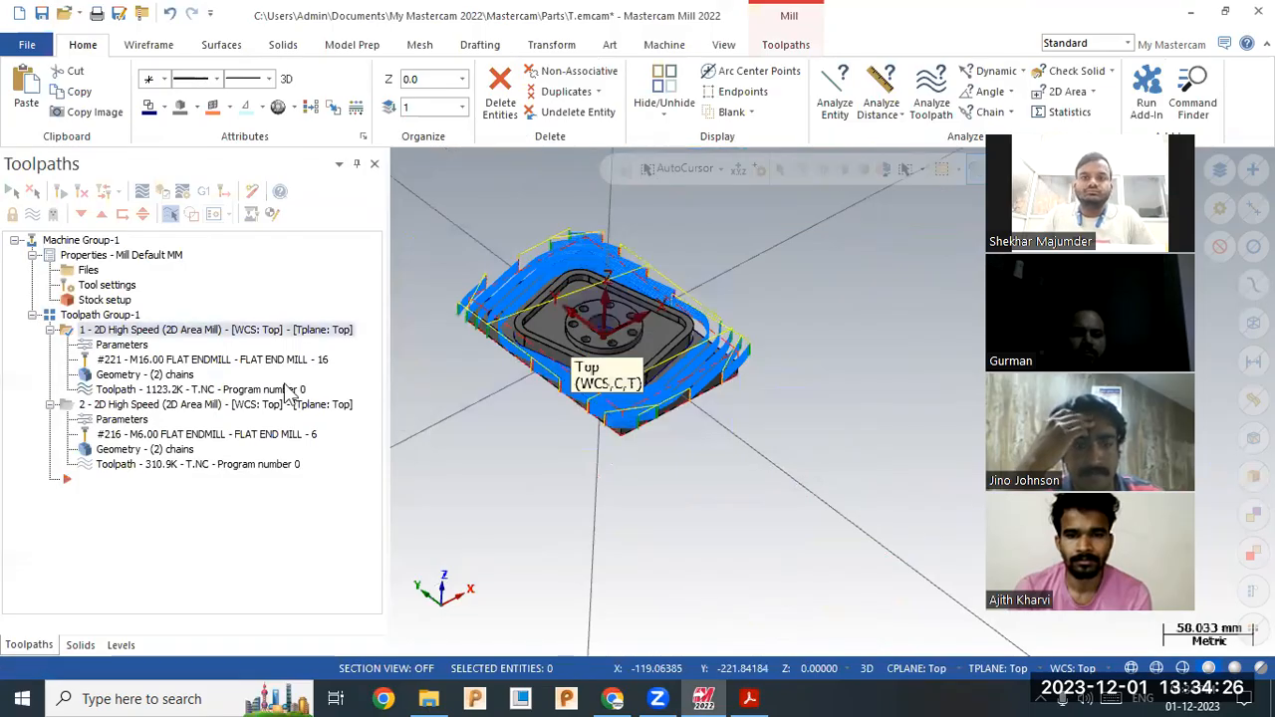
- Verify the first Area Mill again and make the stock translucent to compare the cut with the part wireframe
left_click(164, 192)
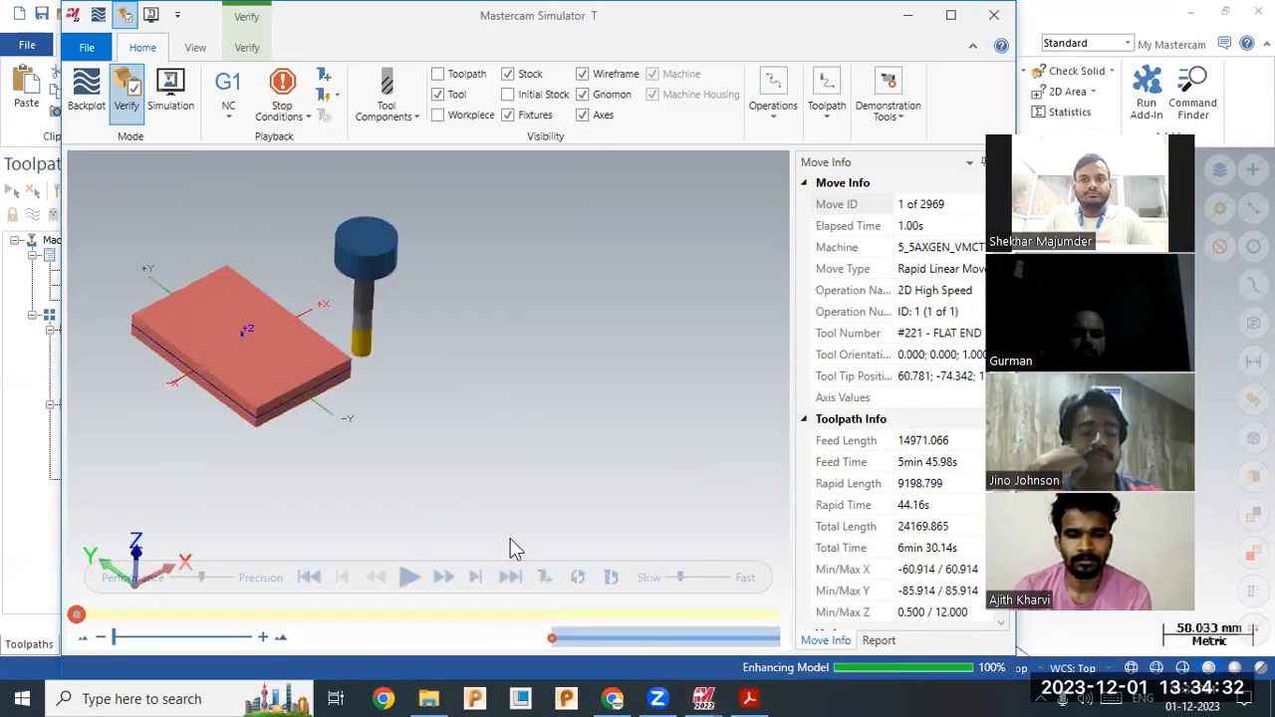
left_click(408, 579)
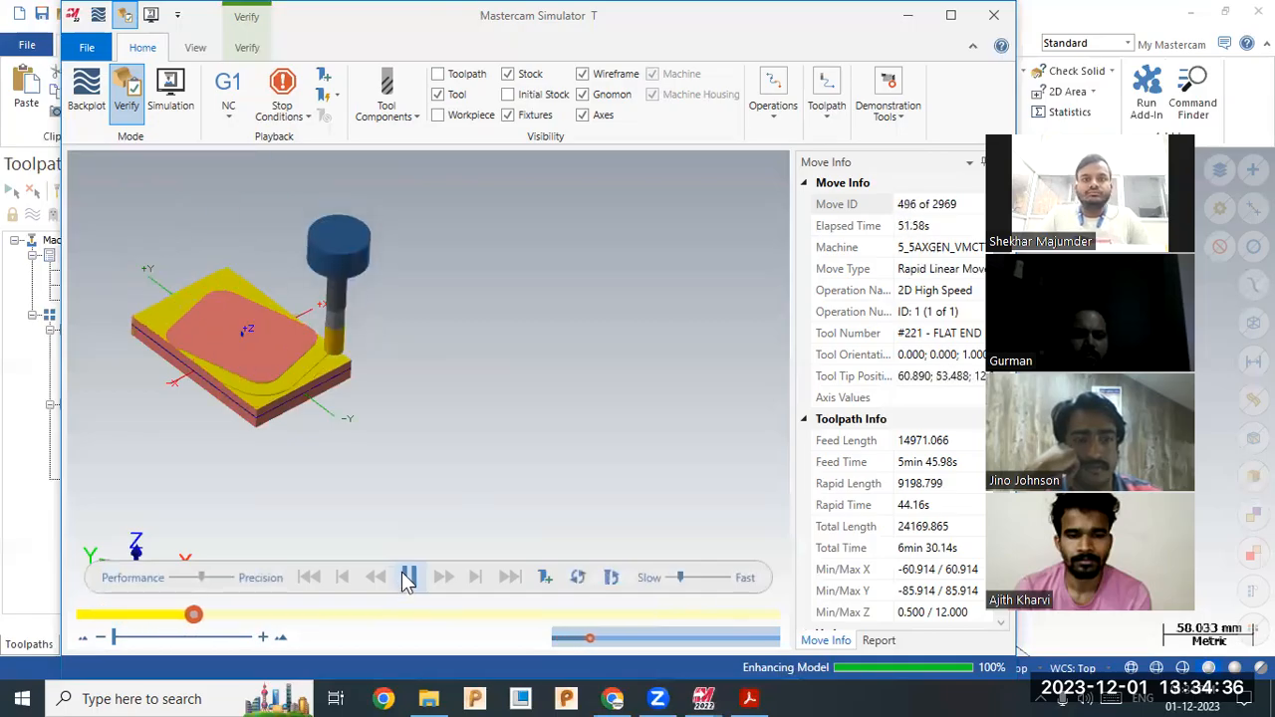
scroll(154, 330, "up", 5)
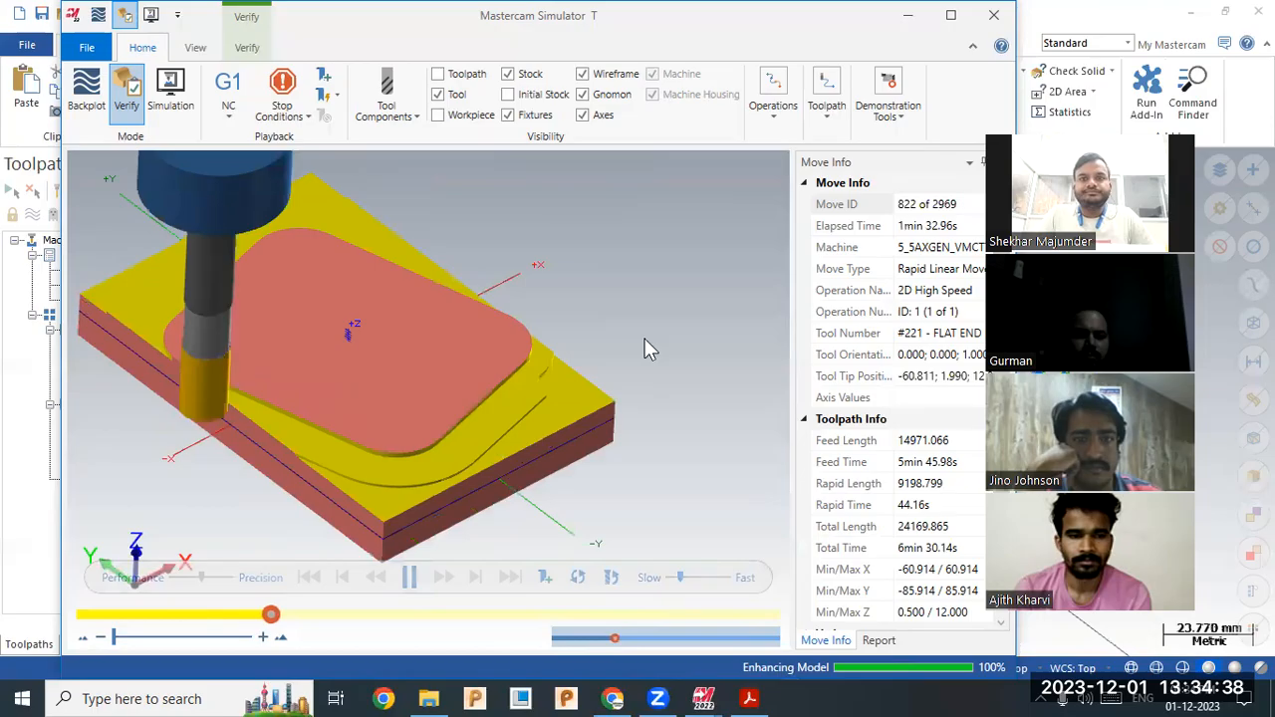
scroll(645, 337, "down", 2)
scroll(237, 417, "up", 1)
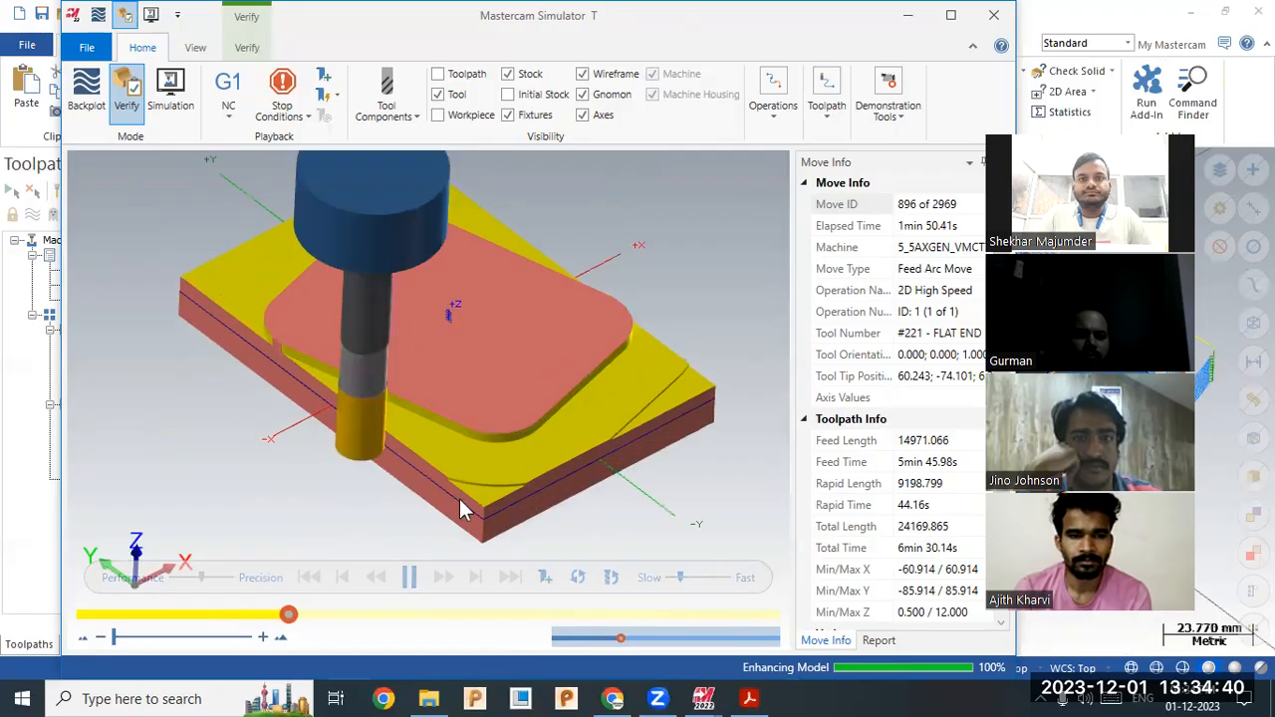
left_click(508, 76)
left_click(508, 76)
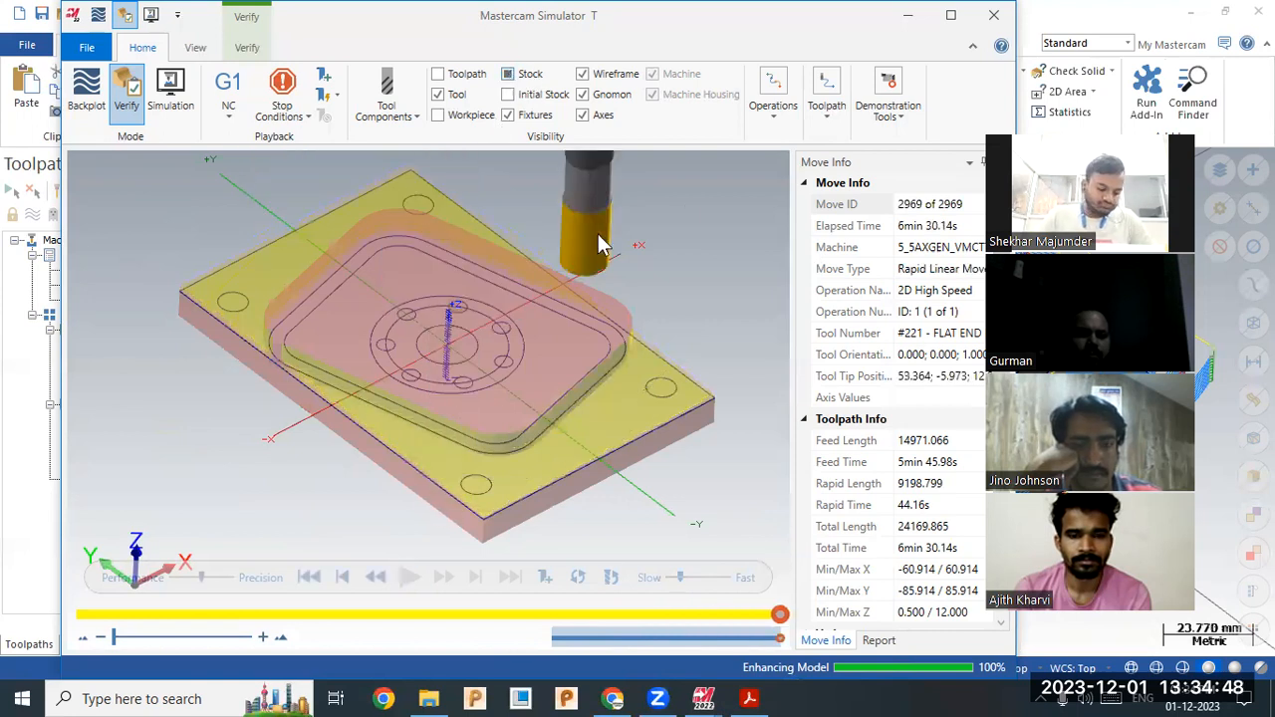
- Inspect the verified stock from the Top (WCS) view, close to the raised rim's wall, and close the simulator
right_click(699, 239)
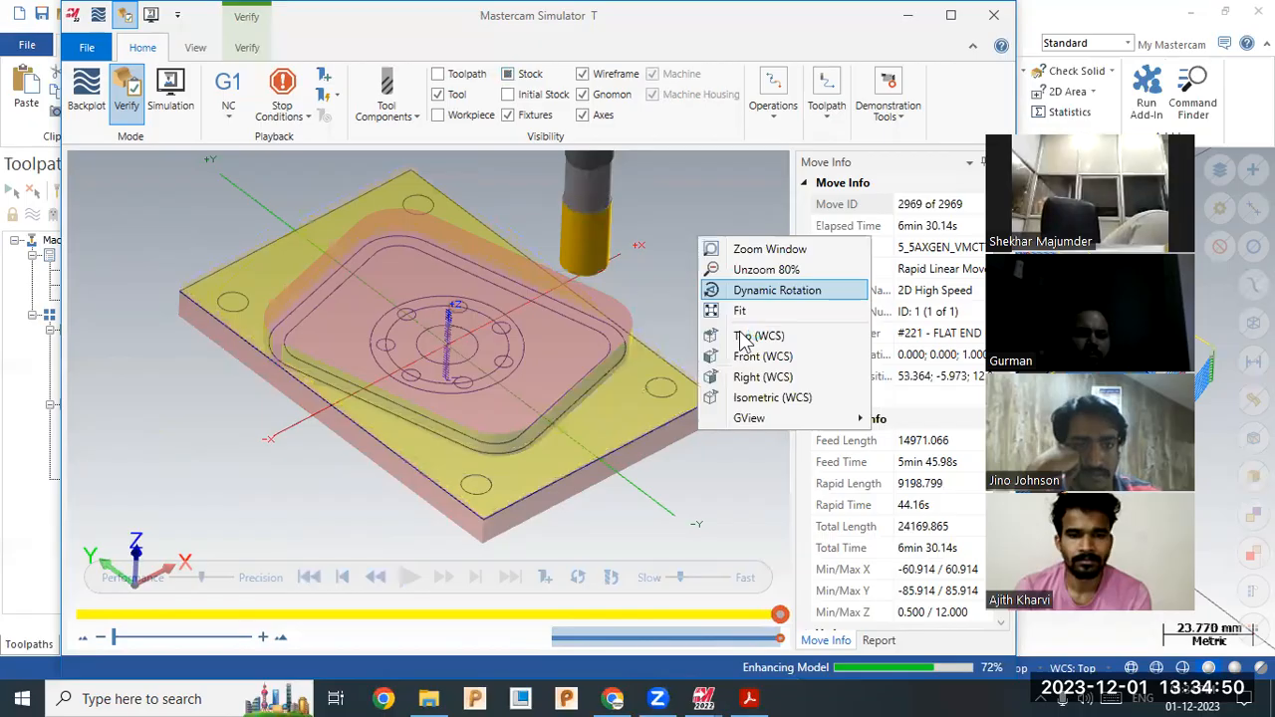
left_click(739, 336)
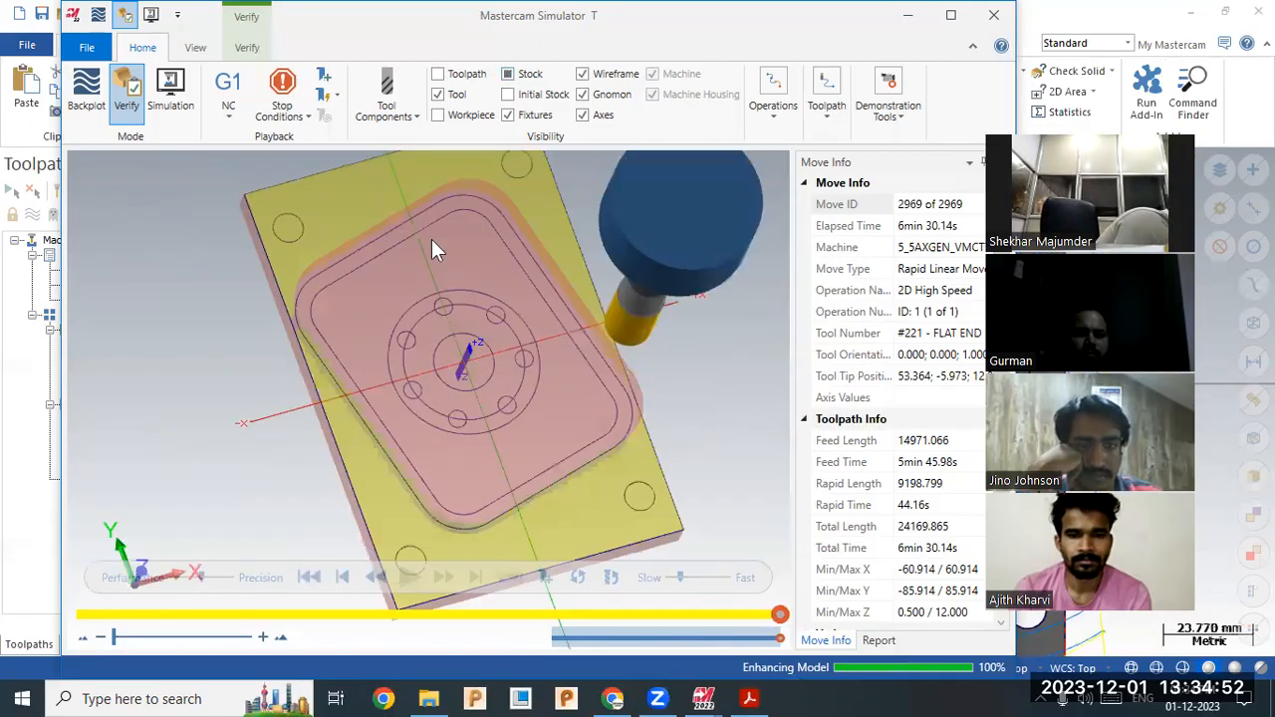
scroll(344, 221, "up", 3)
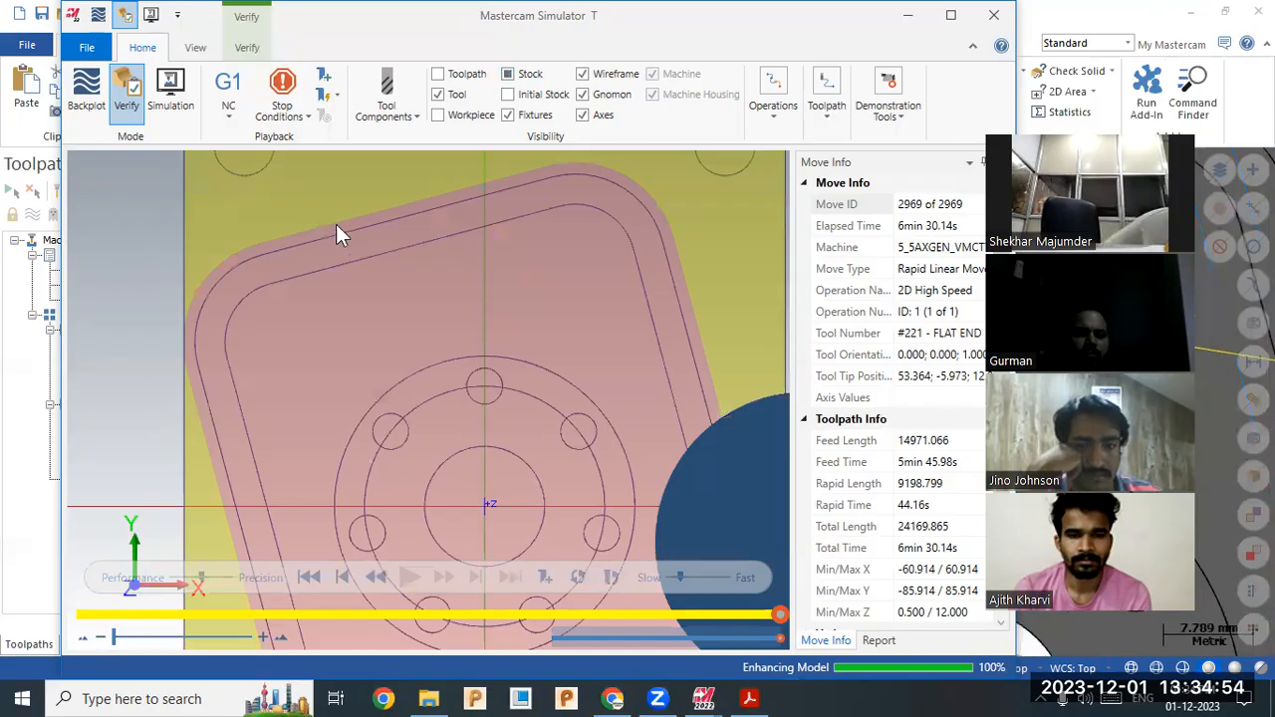
scroll(336, 224, "up", 2)
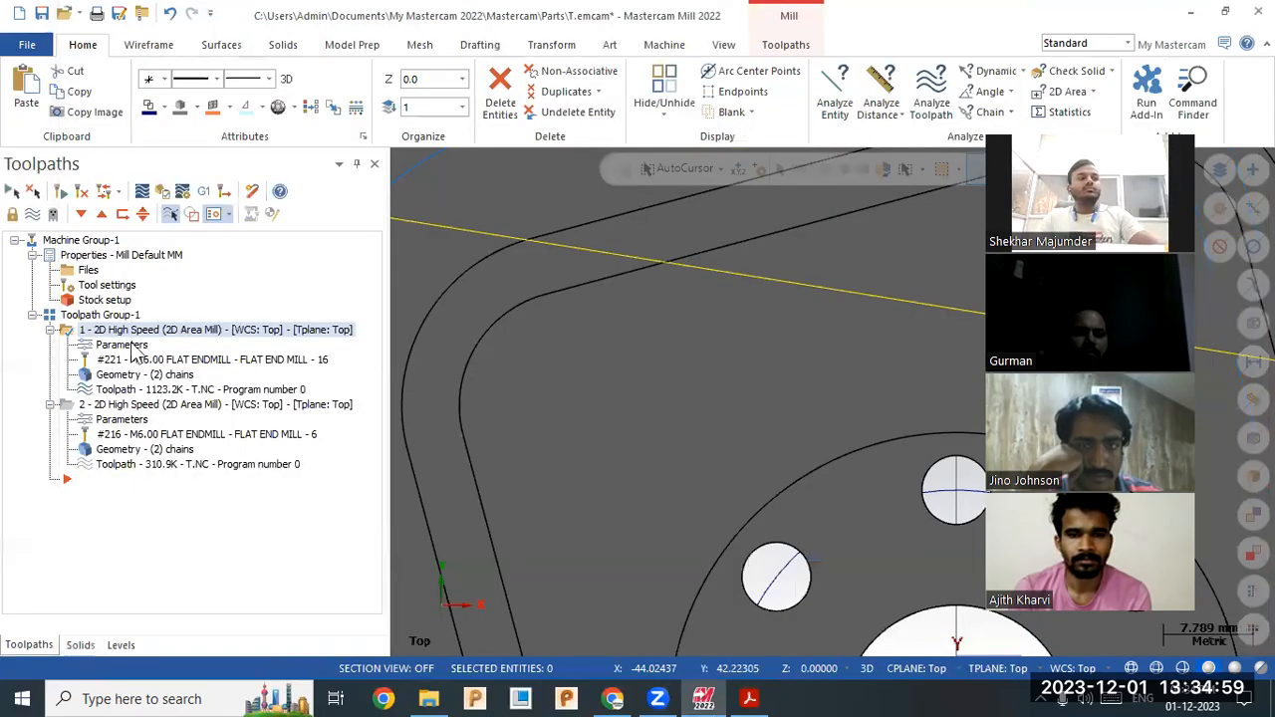
- Set the first Area Mill's stock to leave on walls to 0.1 and regenerate the toolpath
double_click(127, 345)
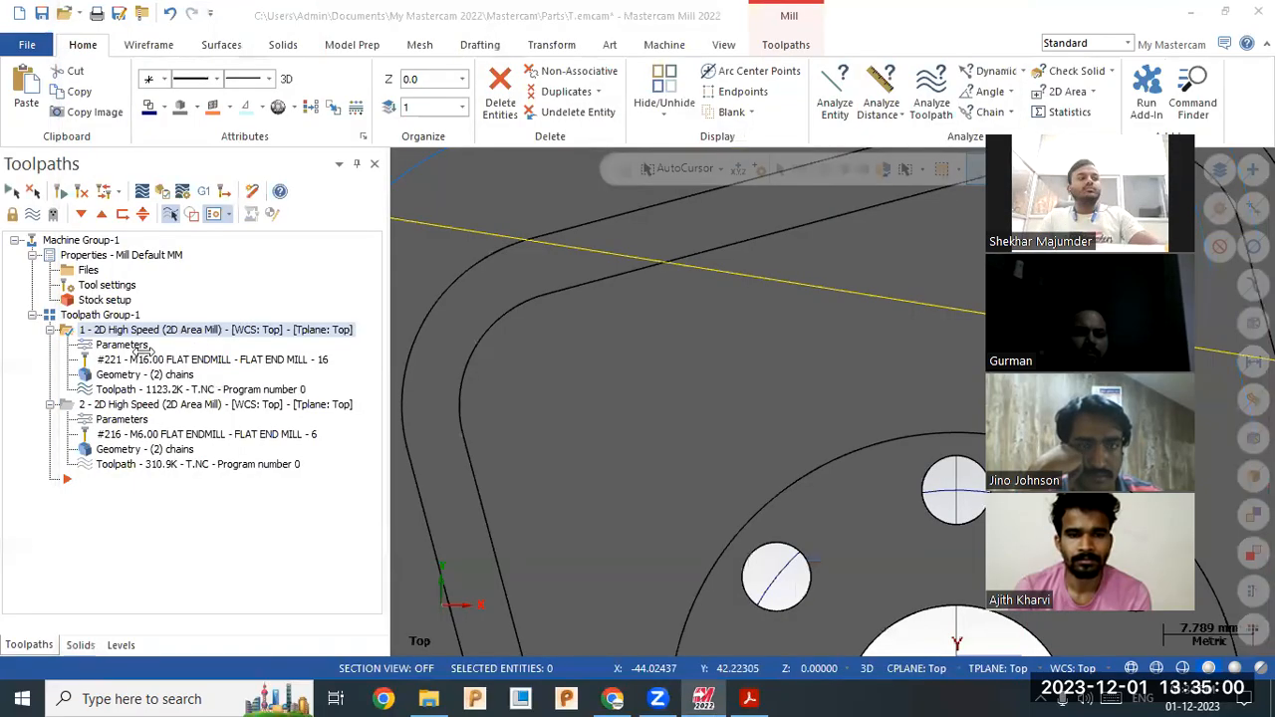
double_click(498, 434)
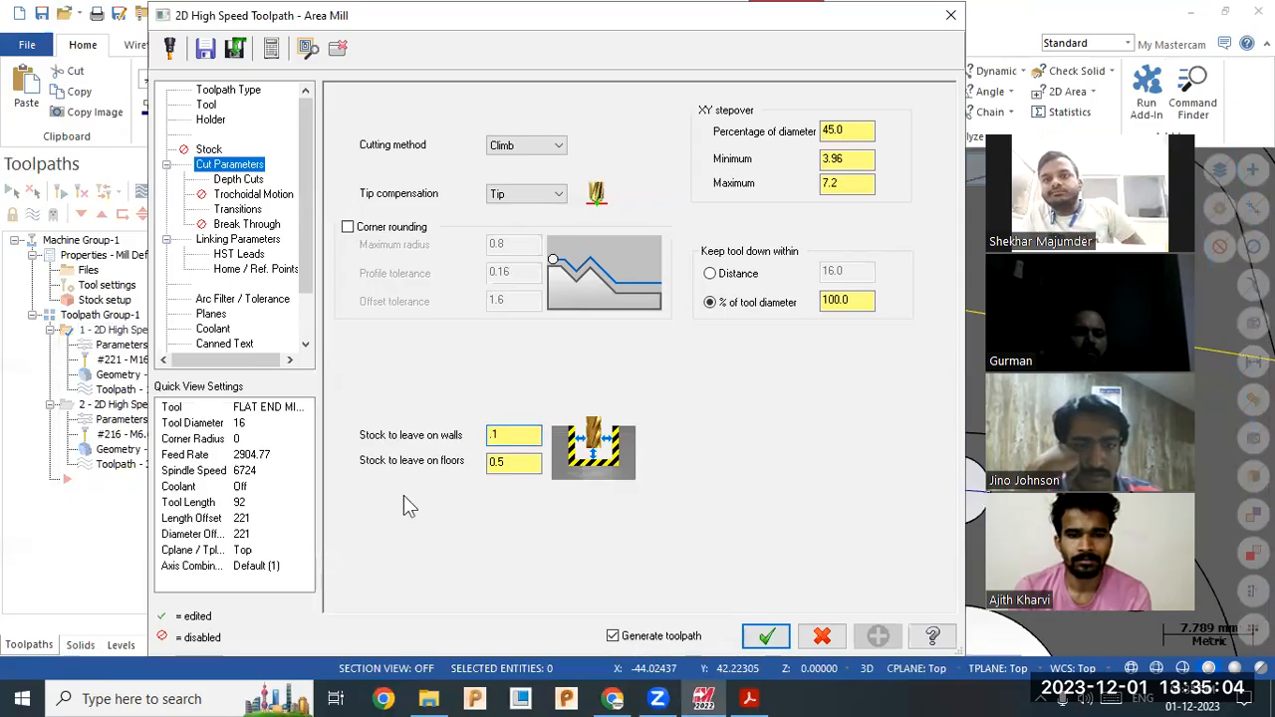
key("Return")
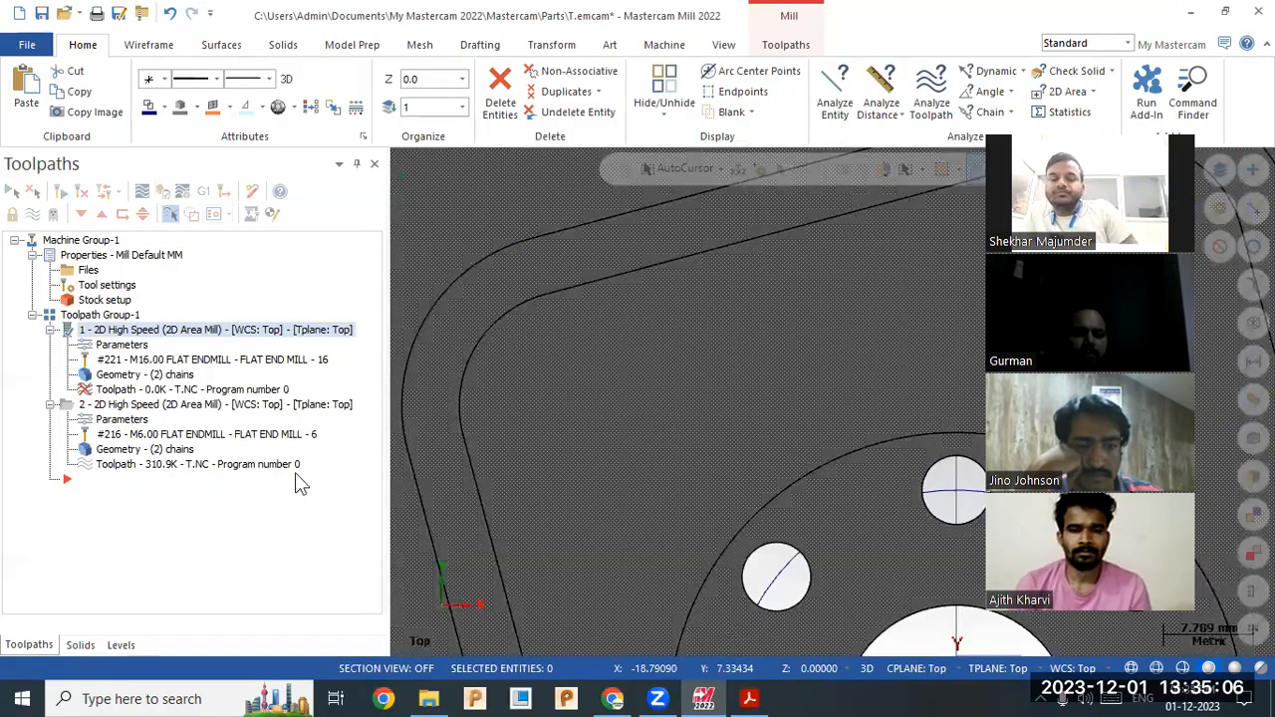
- Verify the first Area Mill at a faster playback speed, examine the stock remaining on the rim's wall, and close the simulator
left_click(163, 192)
left_click(165, 192)
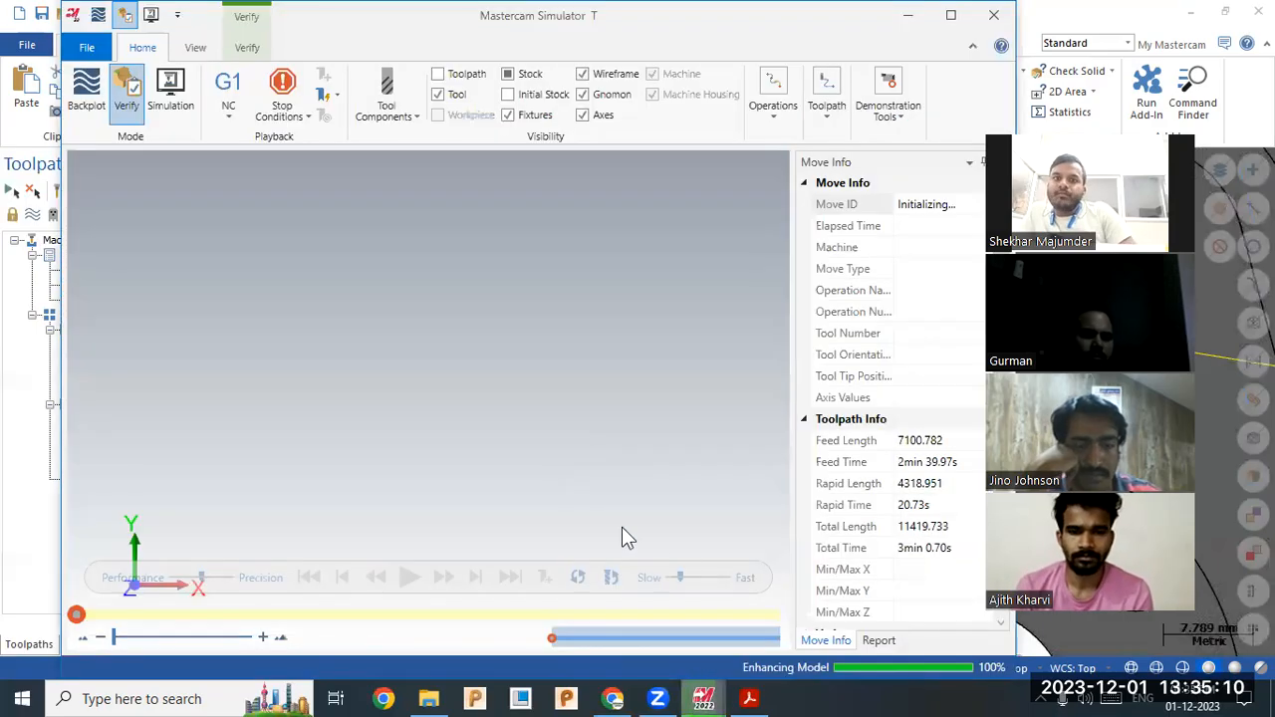
left_click(720, 577)
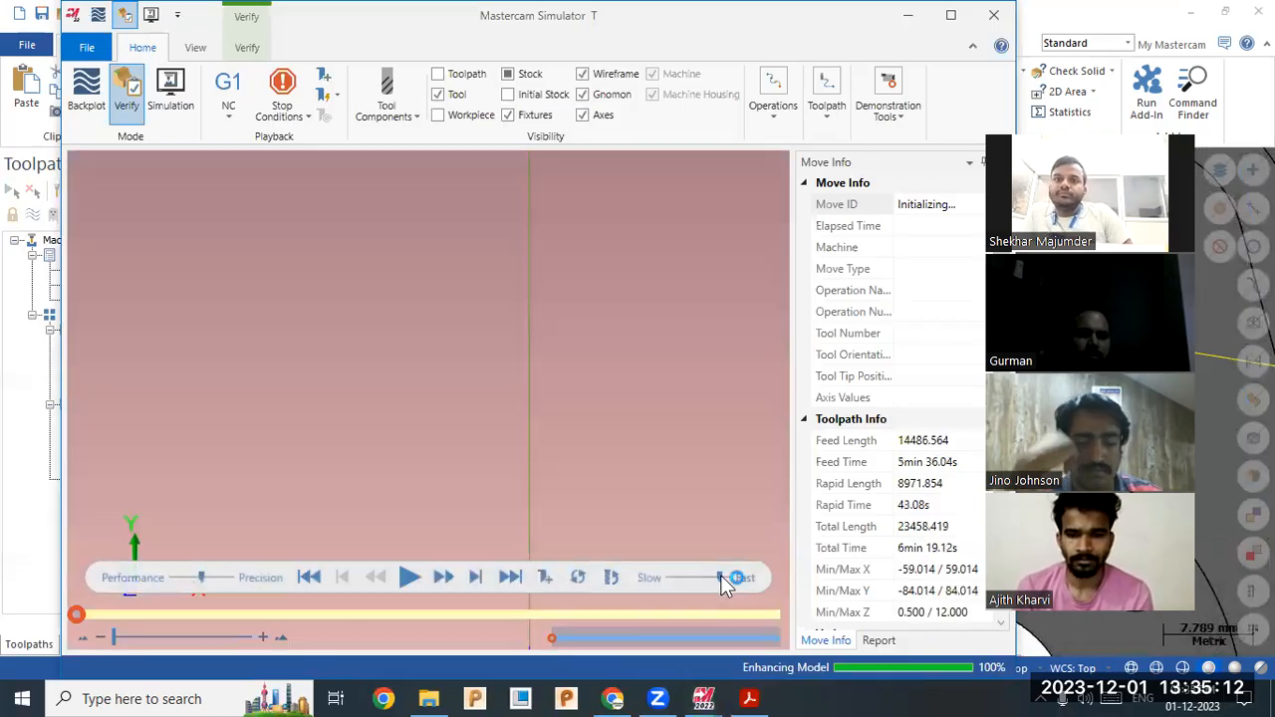
left_click(402, 579)
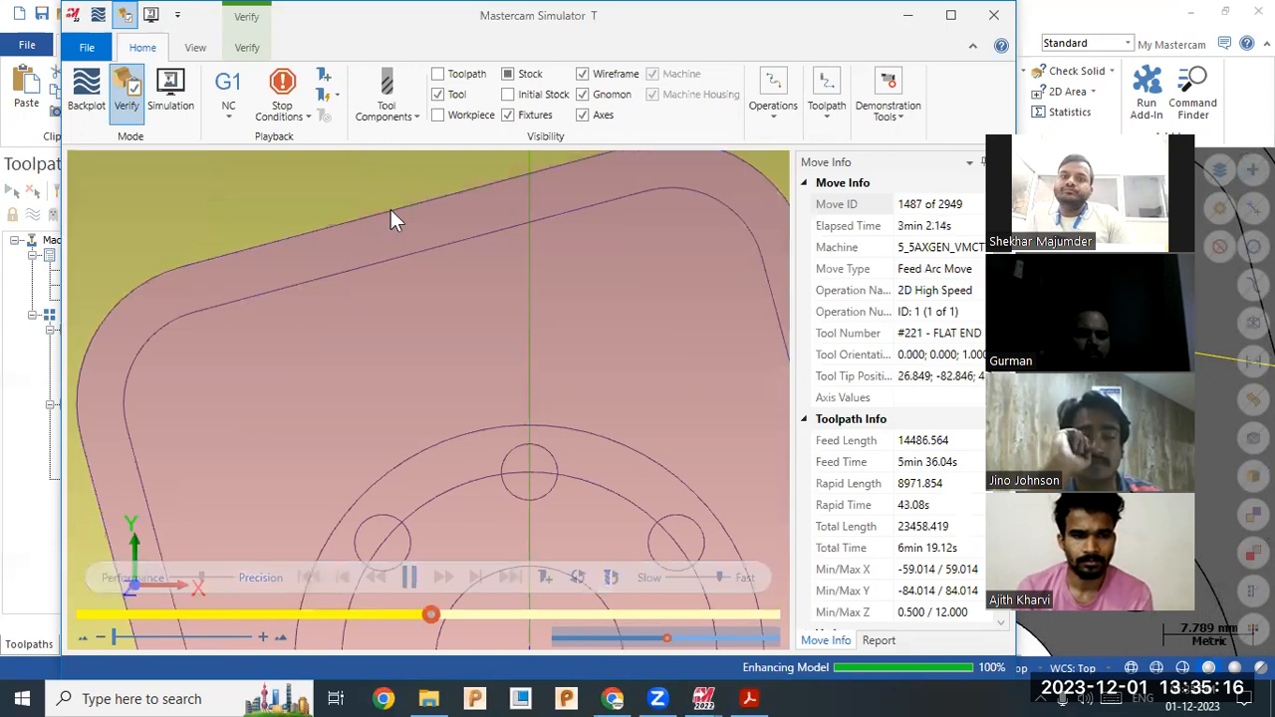
scroll(391, 209, "up", 5)
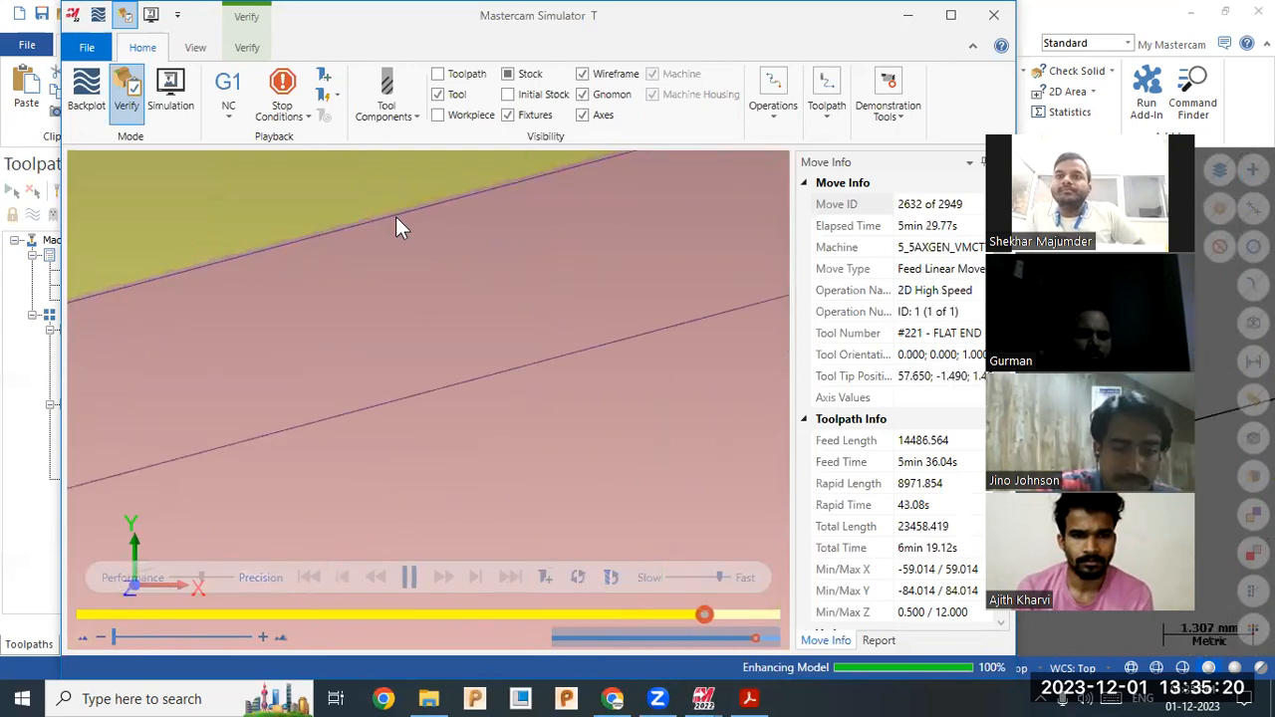
scroll(395, 216, "down", 5)
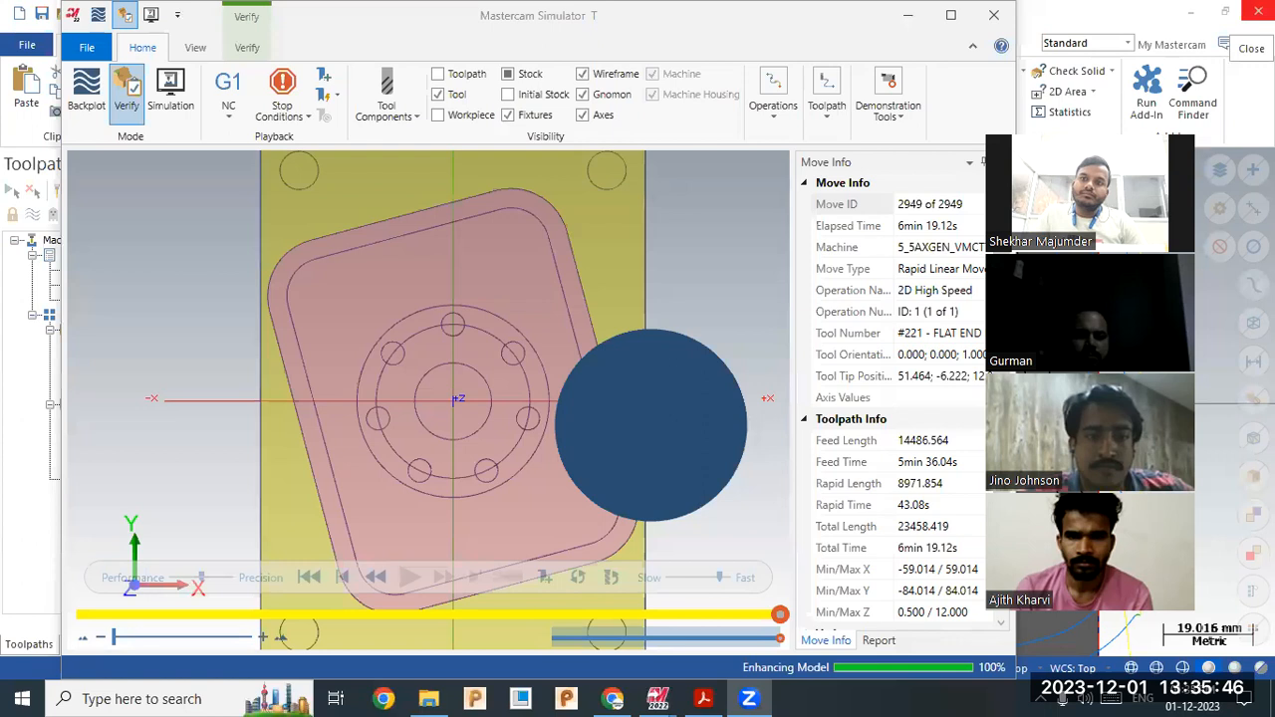
left_click(1258, 11)
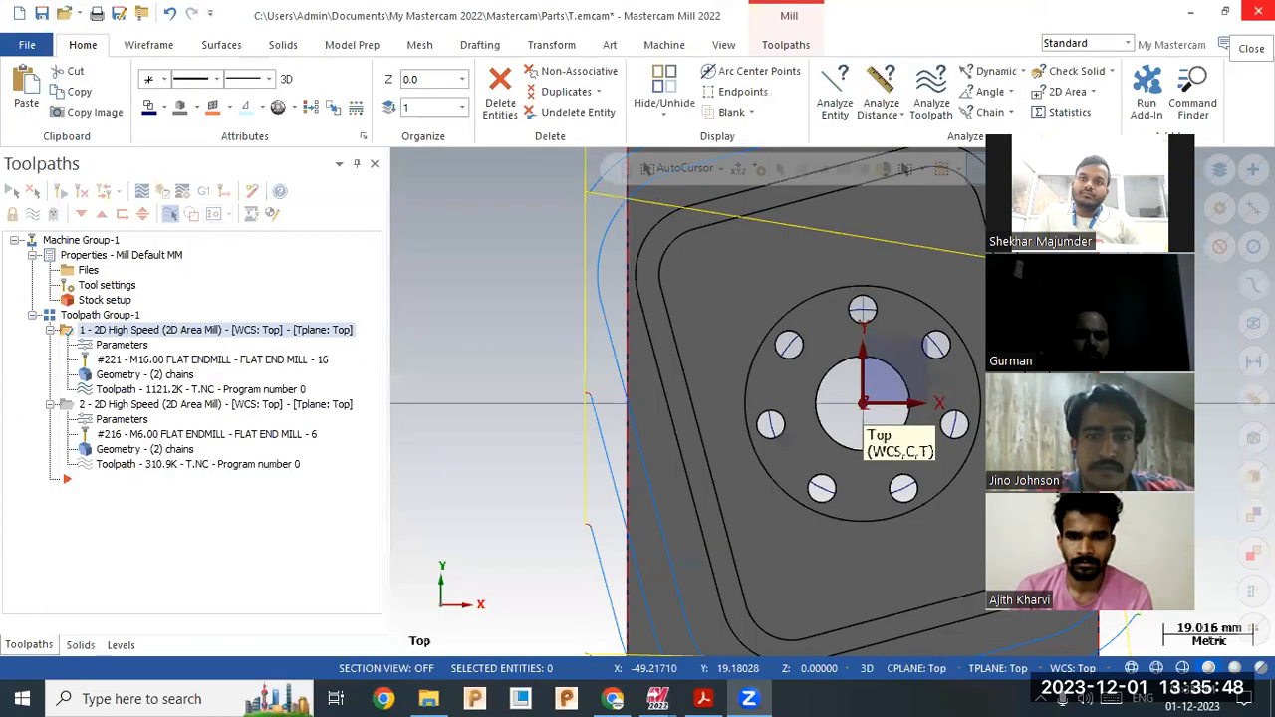
- Start a 2D Contour toolpath using the raised rim's outer top edge as the chain
left_click(763, 381)
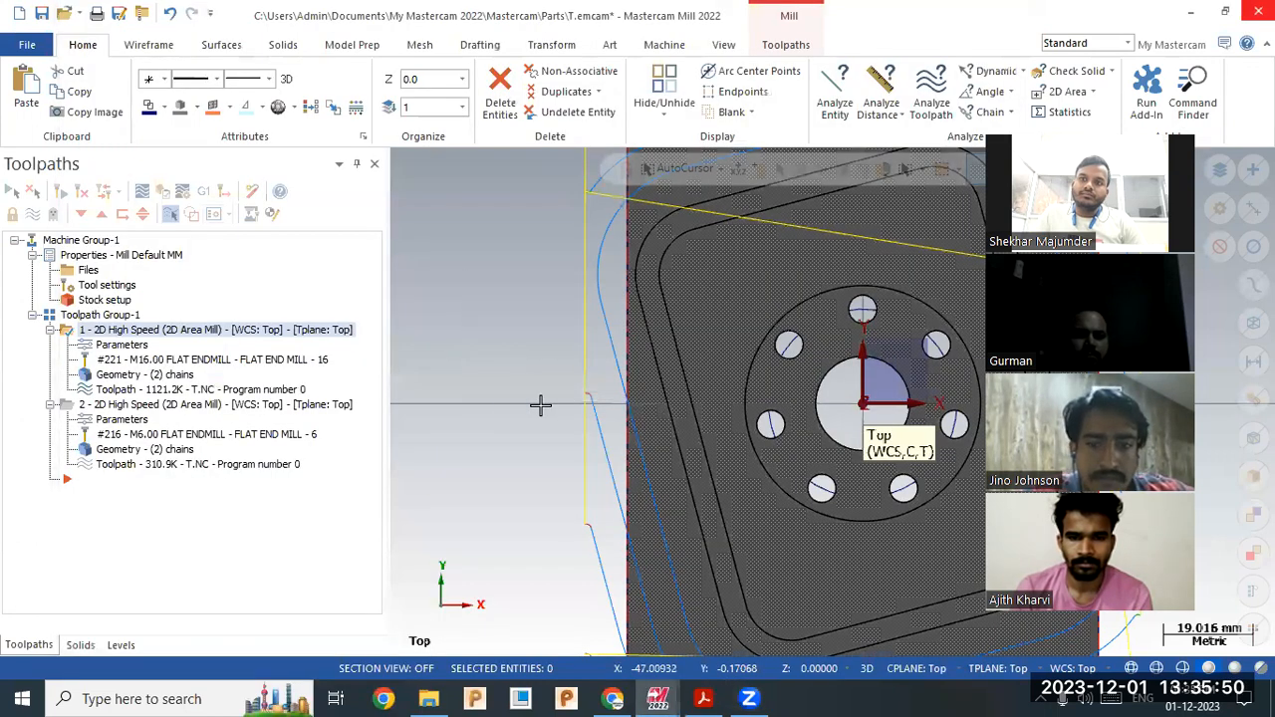
scroll(511, 406, "down", 3)
mouse_move(758, 461)
middle_mouse_down()
mouse_move(746, 362)
mouse_move(831, 382)
middle_mouse_up()
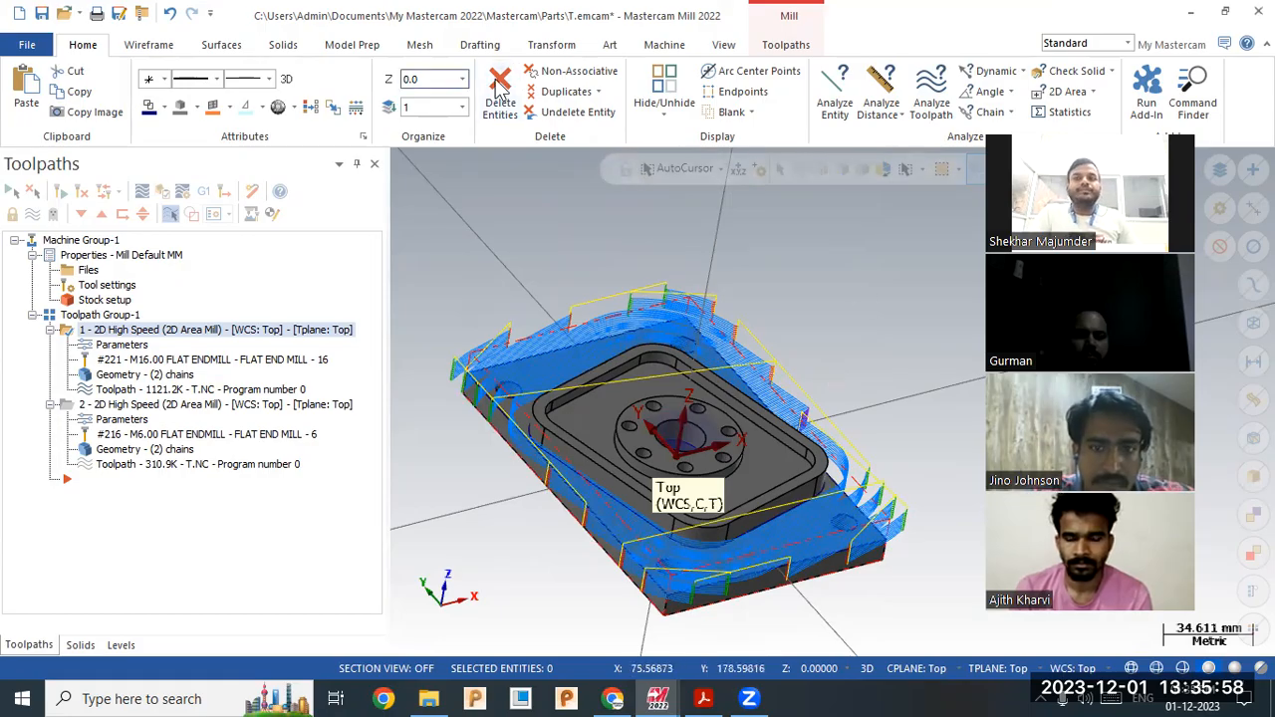
left_click(786, 45)
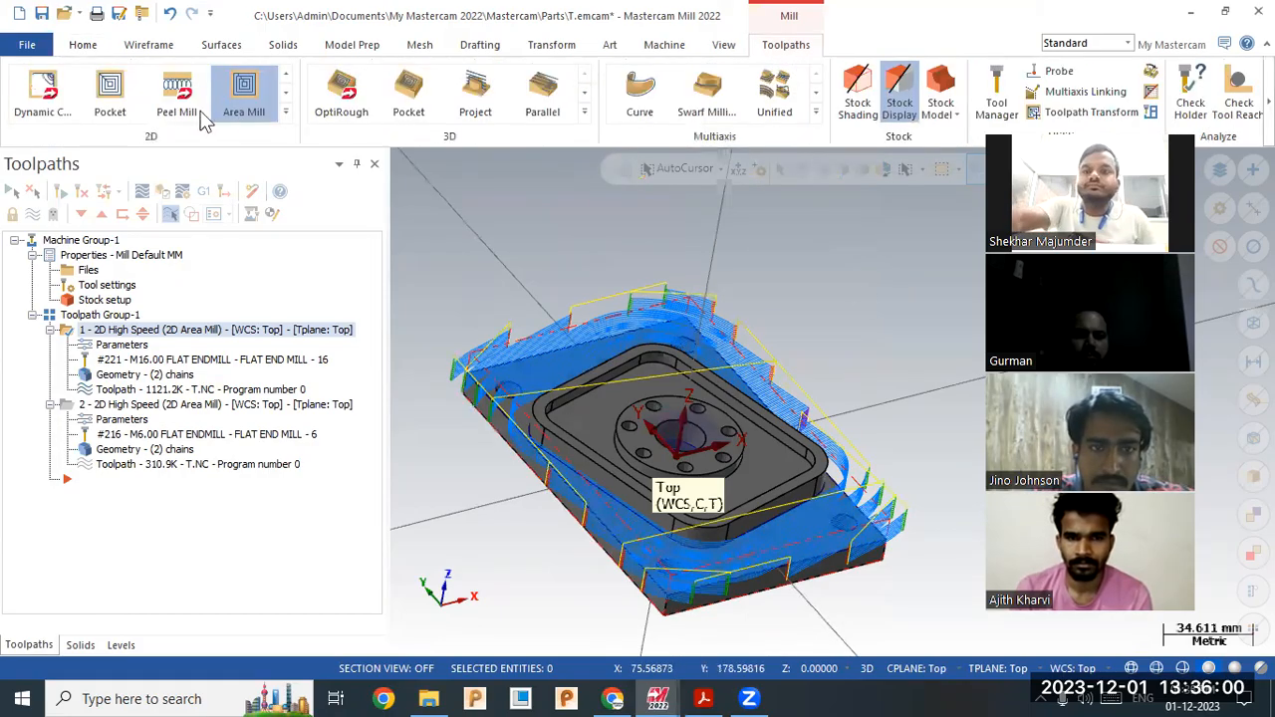
left_click(285, 116)
left_click(42, 110)
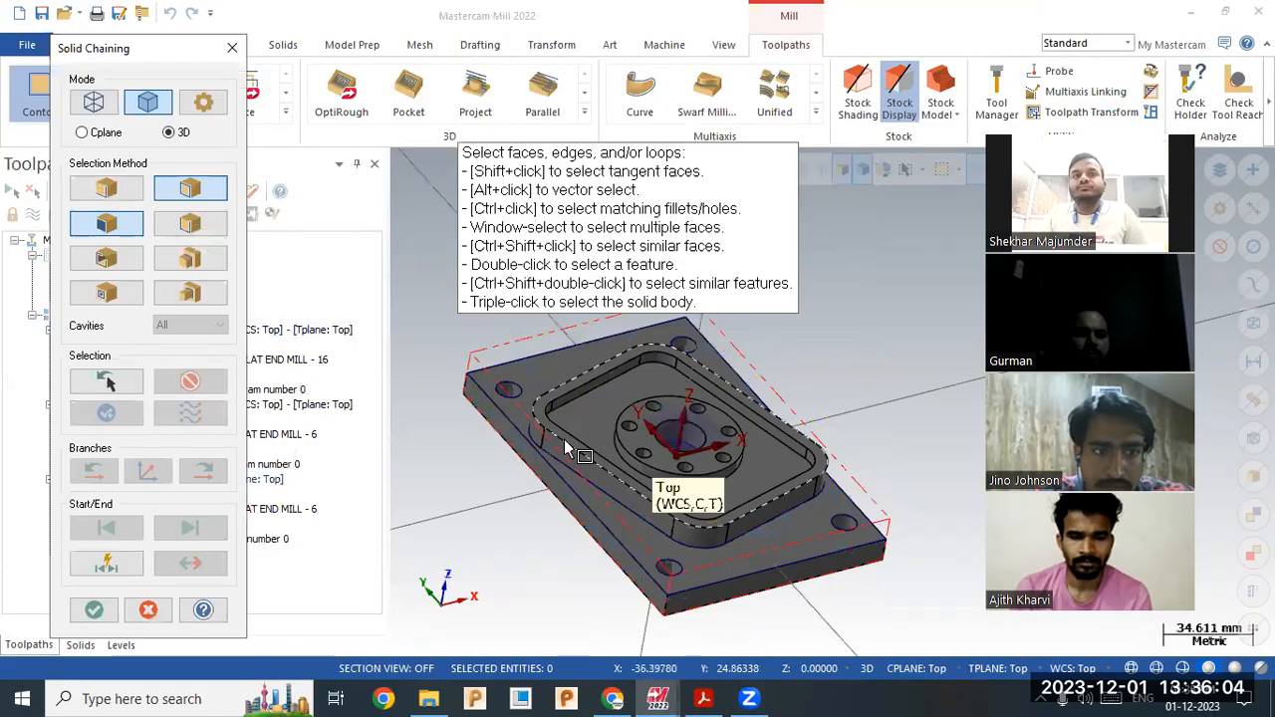
left_click(94, 610)
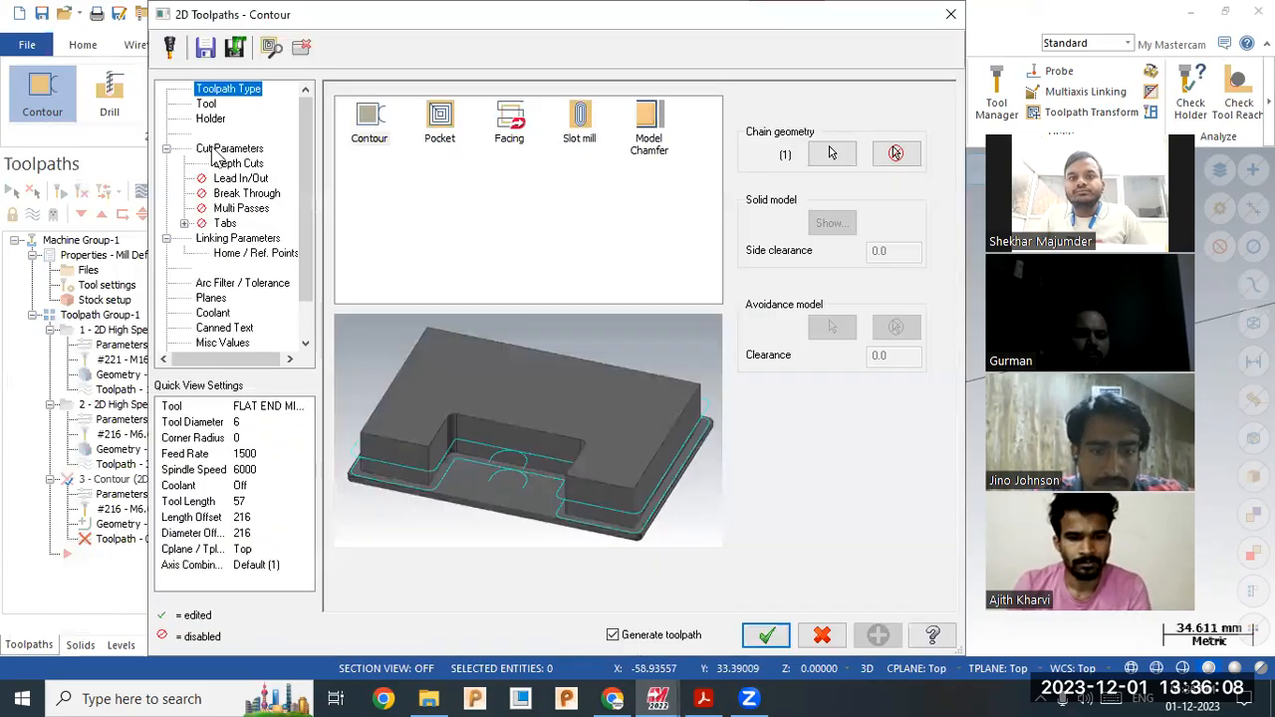
- Assign the 6 mm flat end mill, tool number 216, to the contour toolpath
left_click(206, 103)
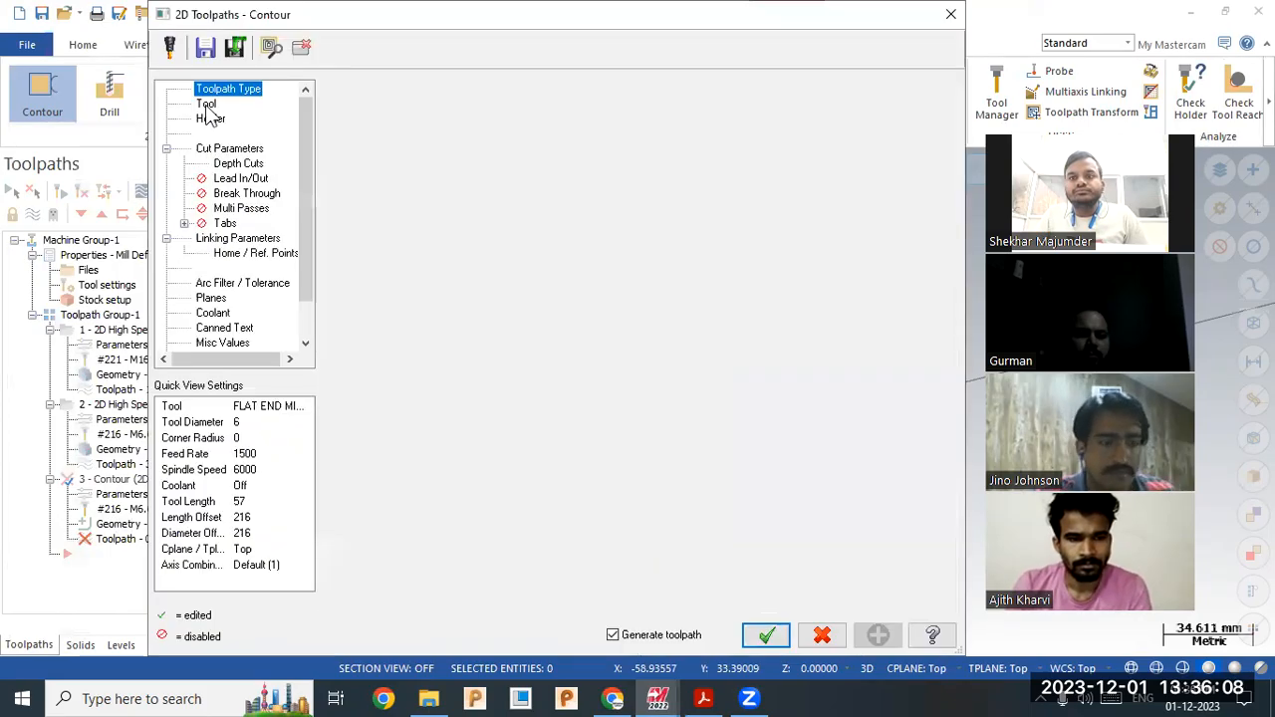
left_click(397, 139)
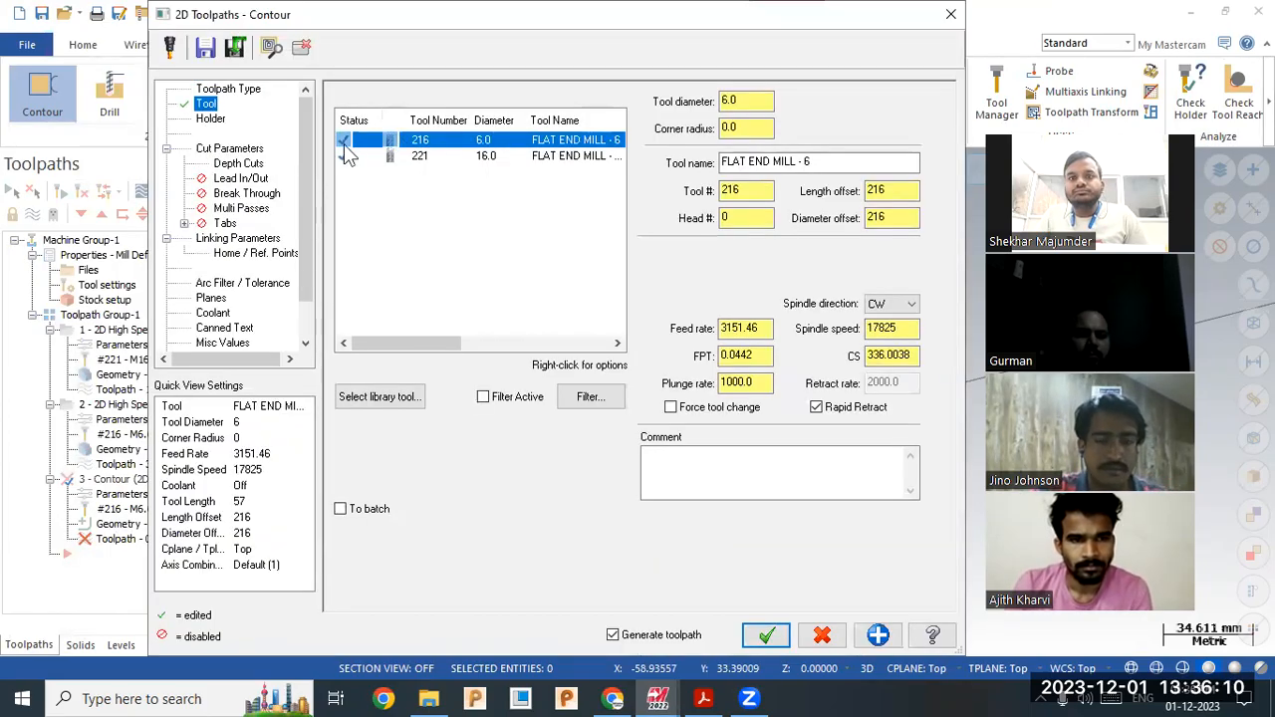
left_click(237, 153)
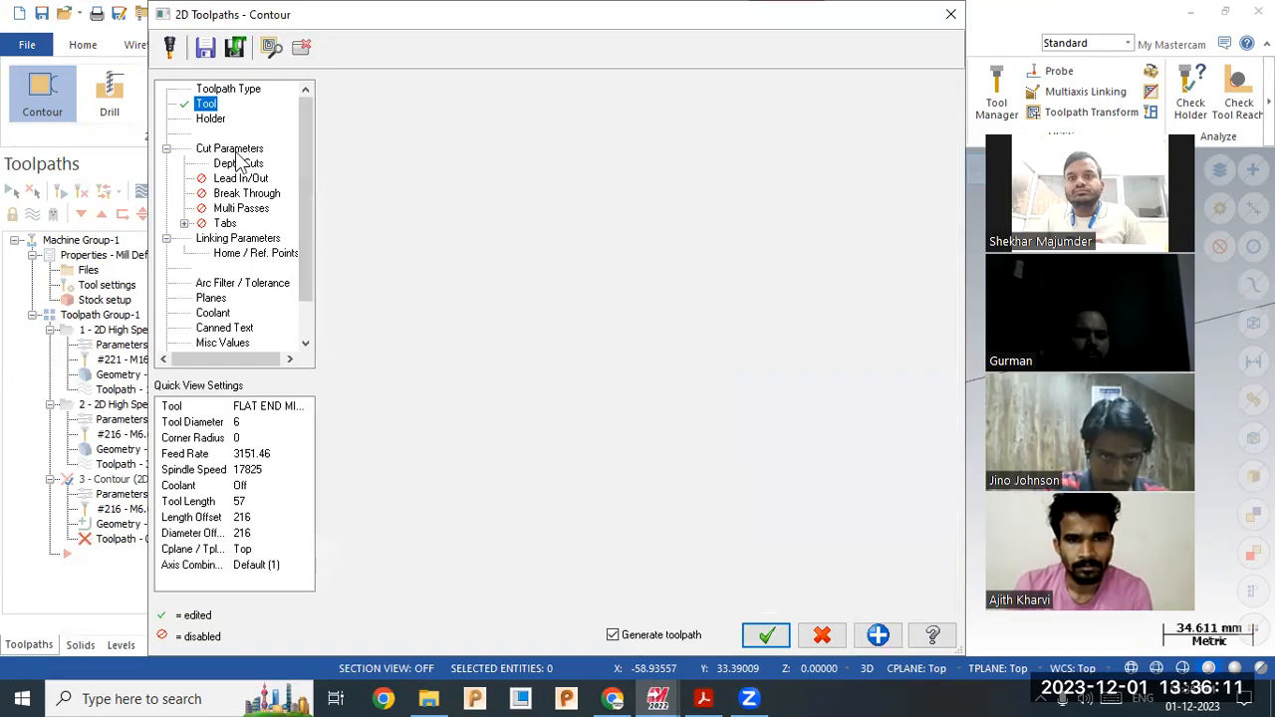
- Set the contour's absolute top of stock to 10.0 from the rim's top and its absolute depth to 0.0 from the rim's base
left_click(242, 245)
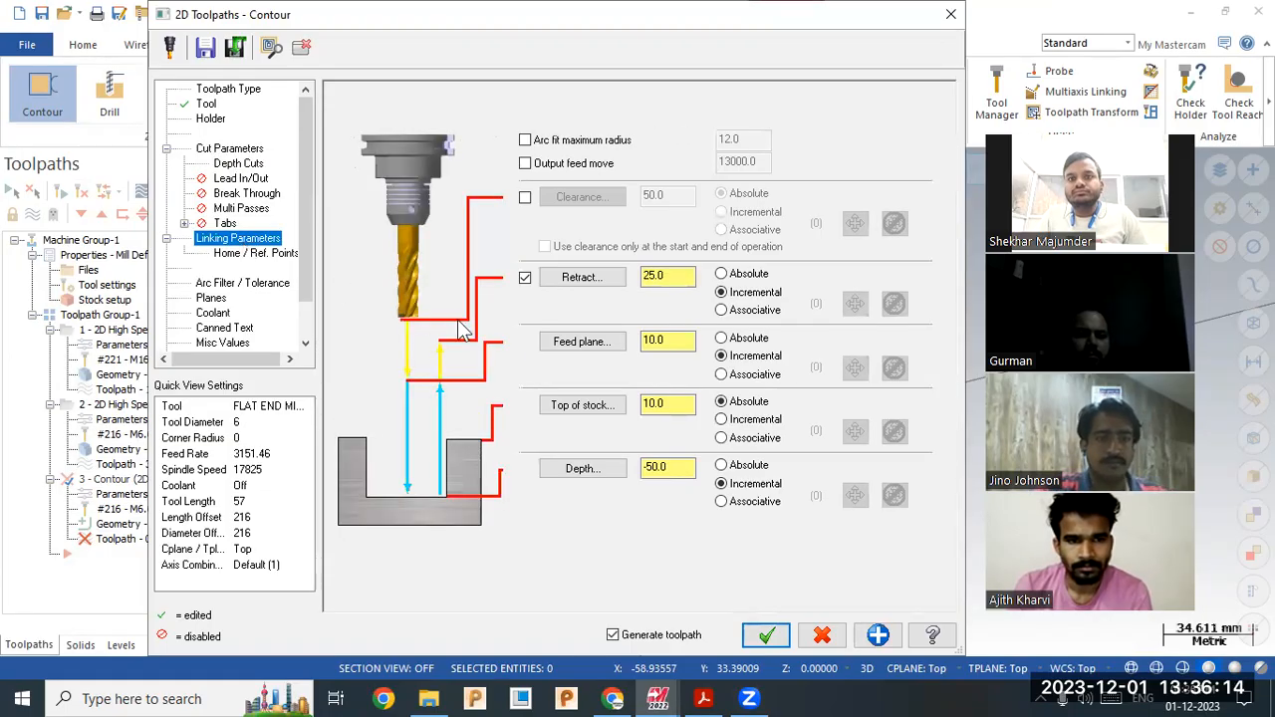
left_click(578, 405)
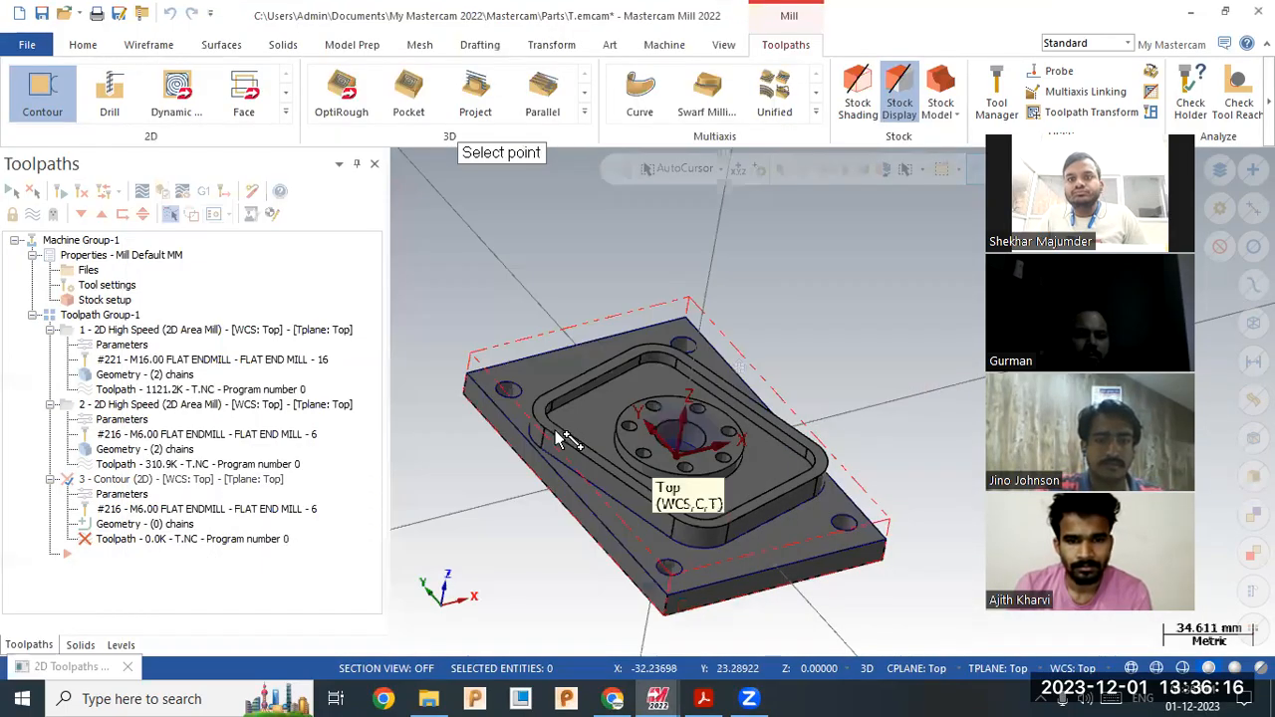
left_click(558, 438)
left_click(598, 472)
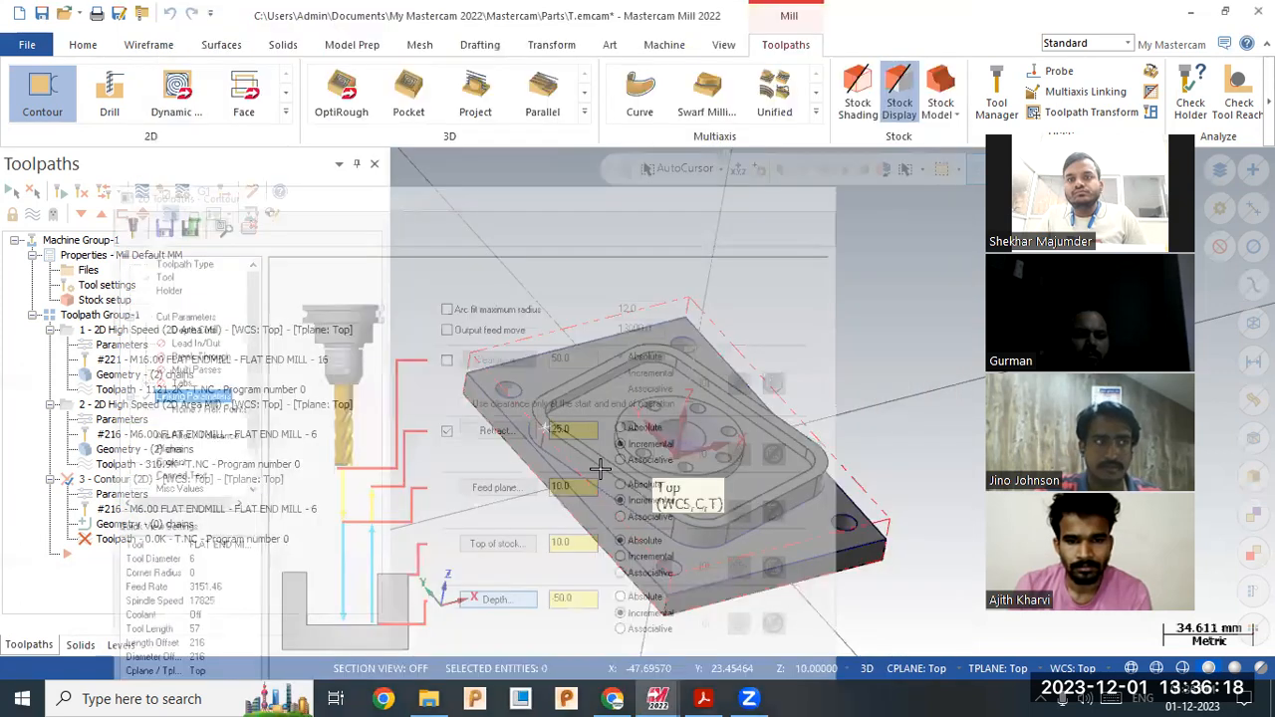
left_click(685, 546)
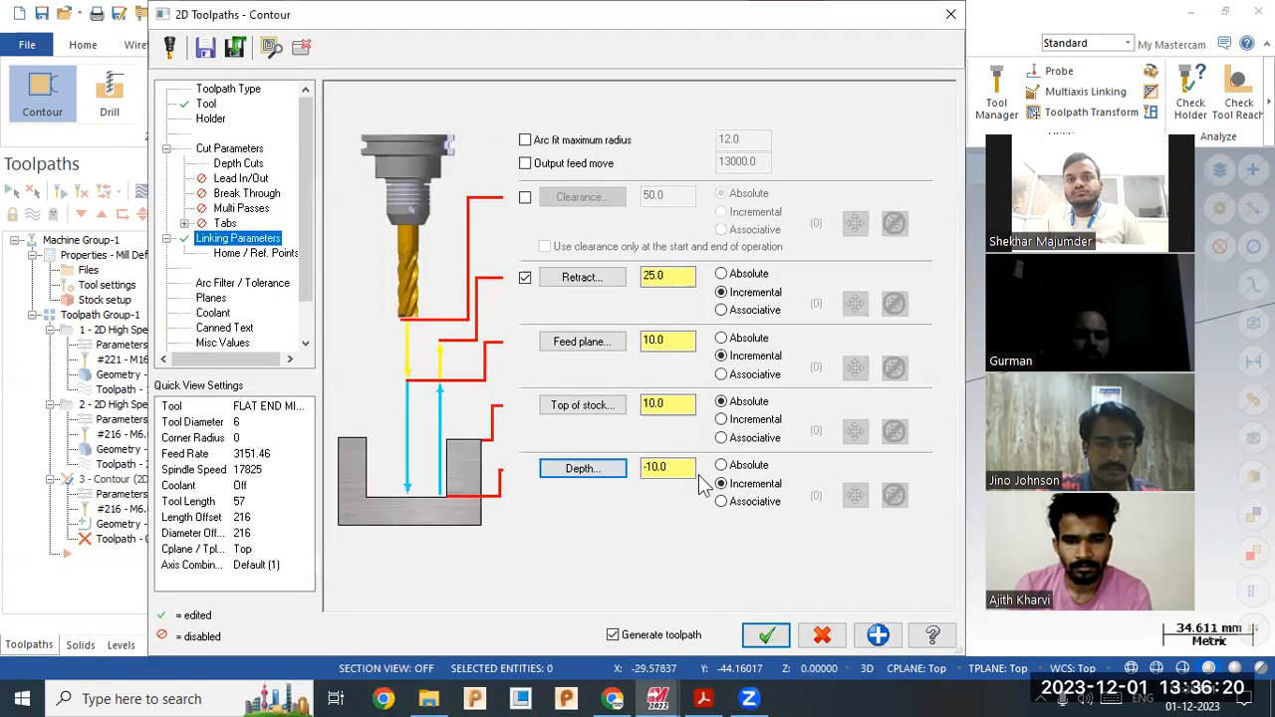
left_click(721, 466)
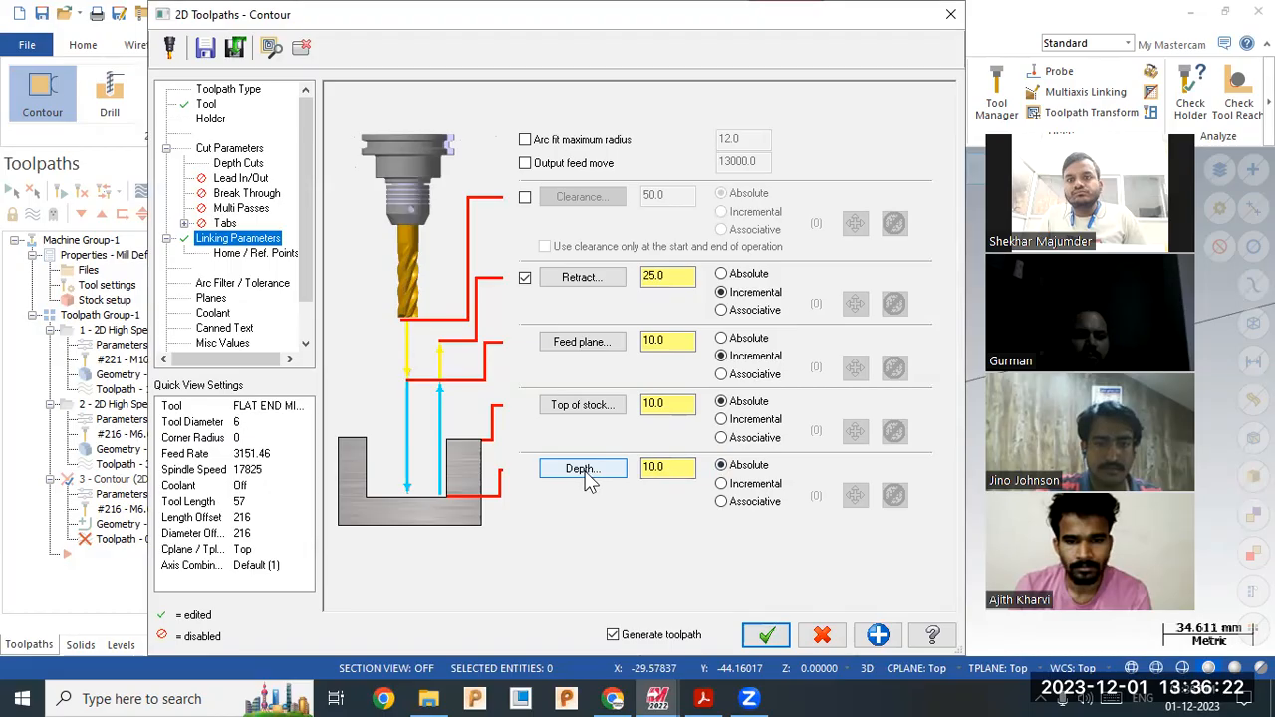
left_click(596, 406)
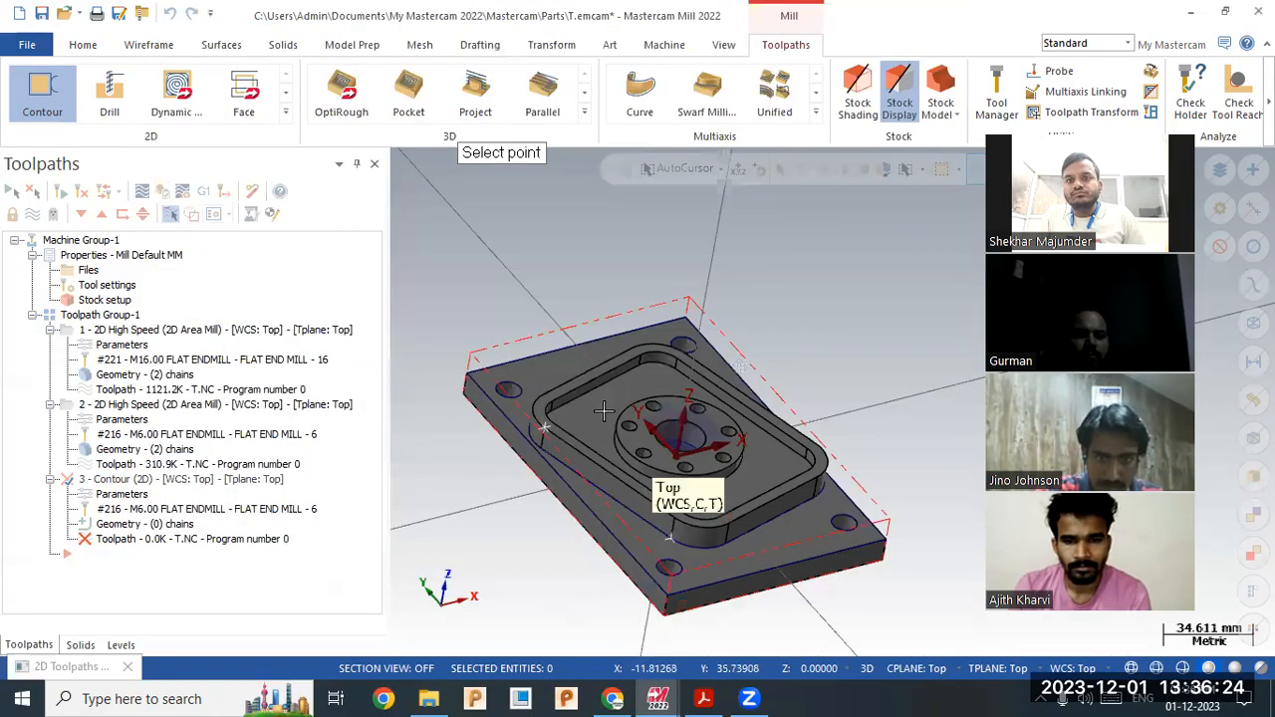
left_click(549, 429)
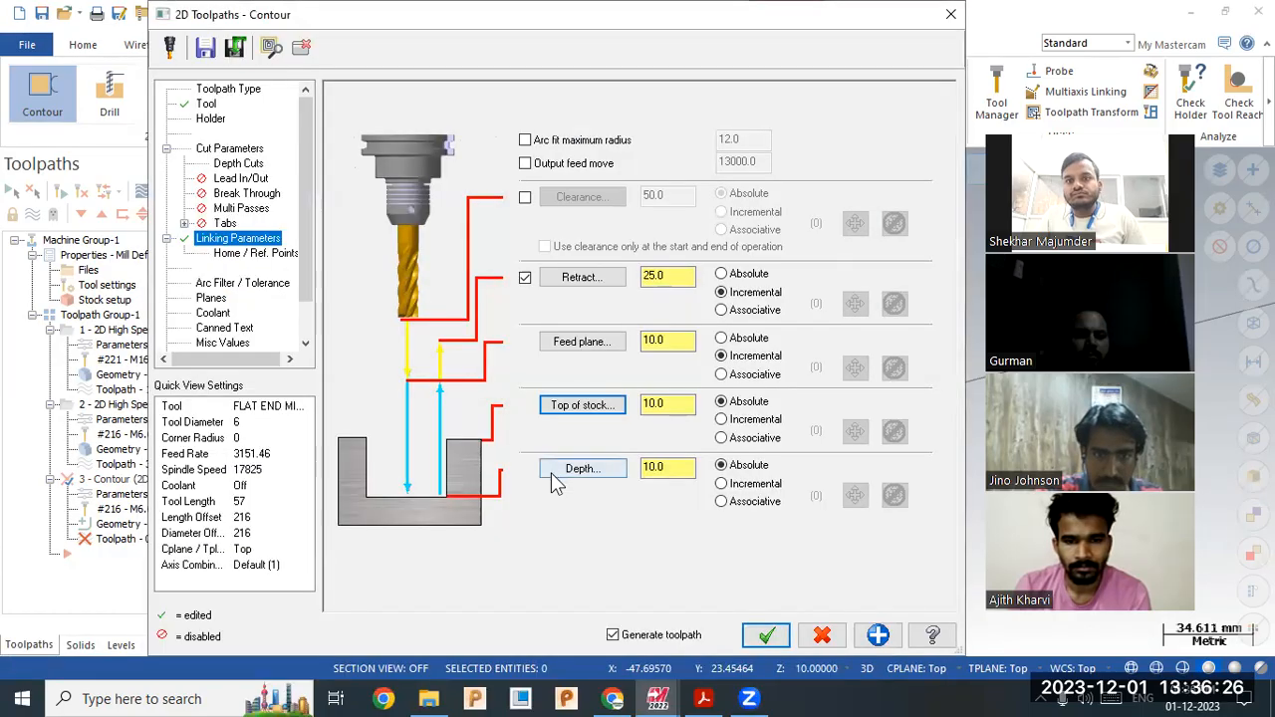
left_click(551, 472)
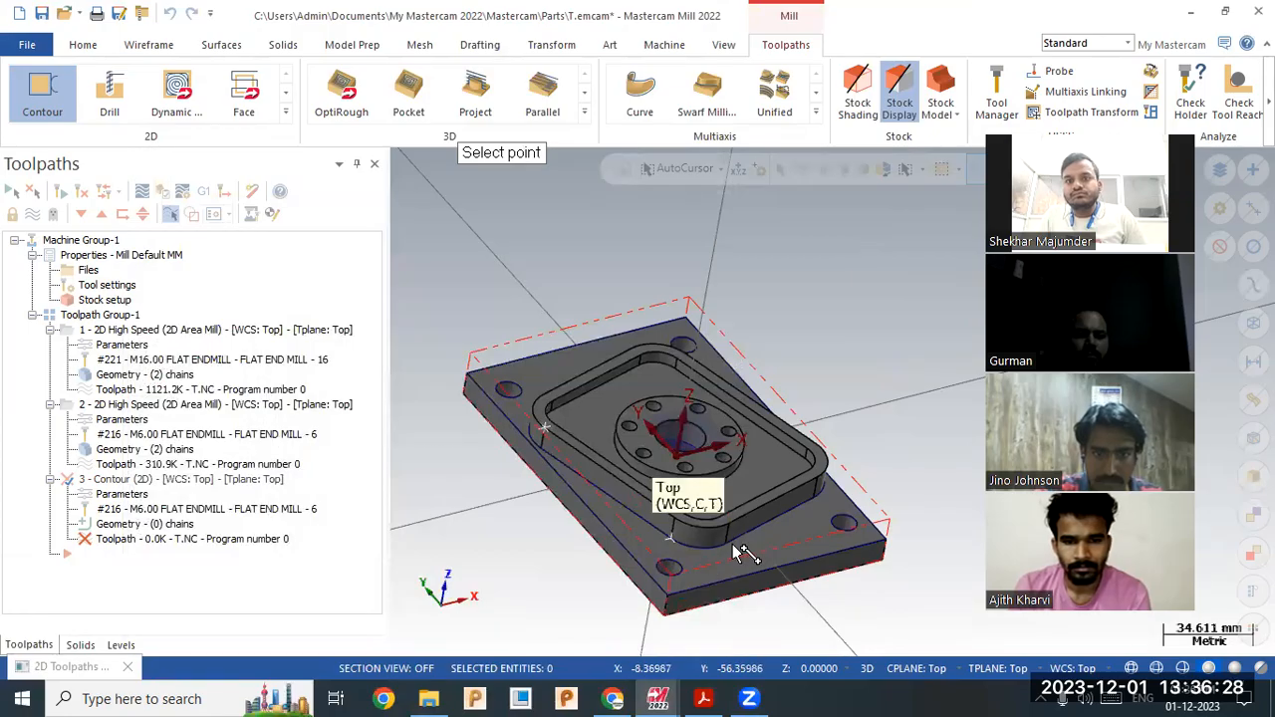
left_click(730, 544)
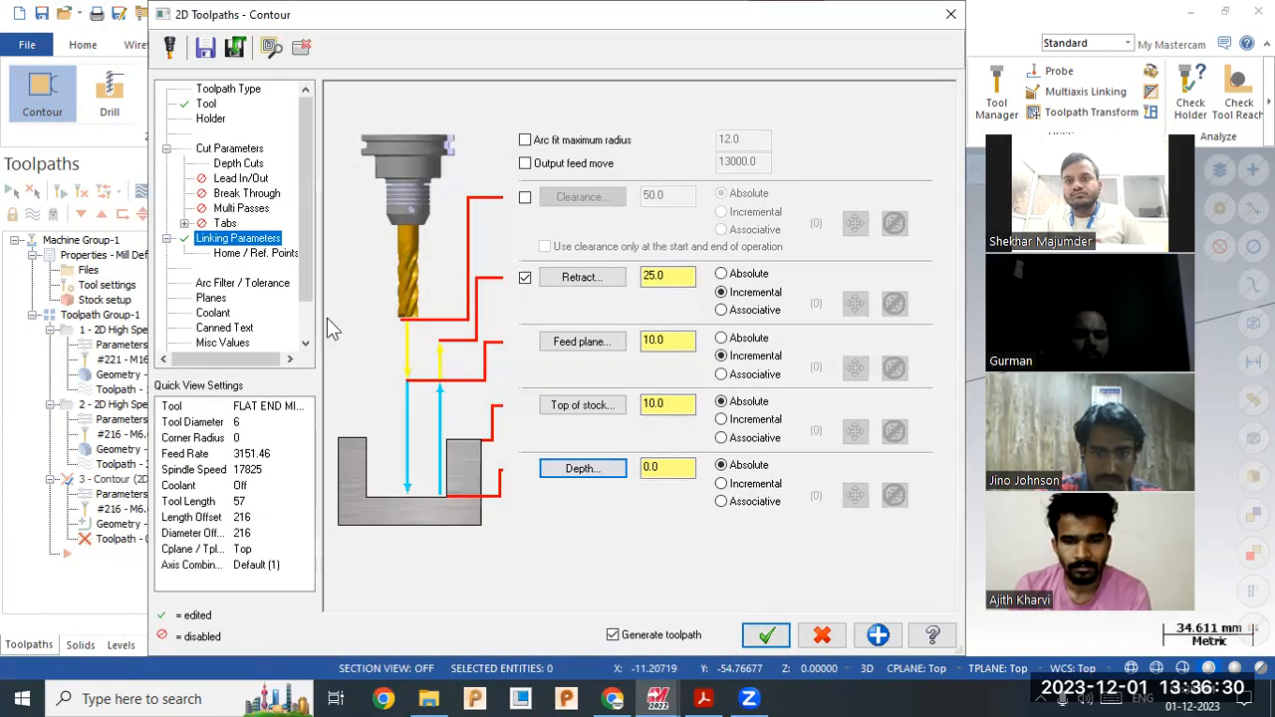
- Use a maximum rough step of 1.0, set stock to leave on walls and floors to 0.0, and generate the contour toolpath
left_click(241, 164)
double_click(533, 167)
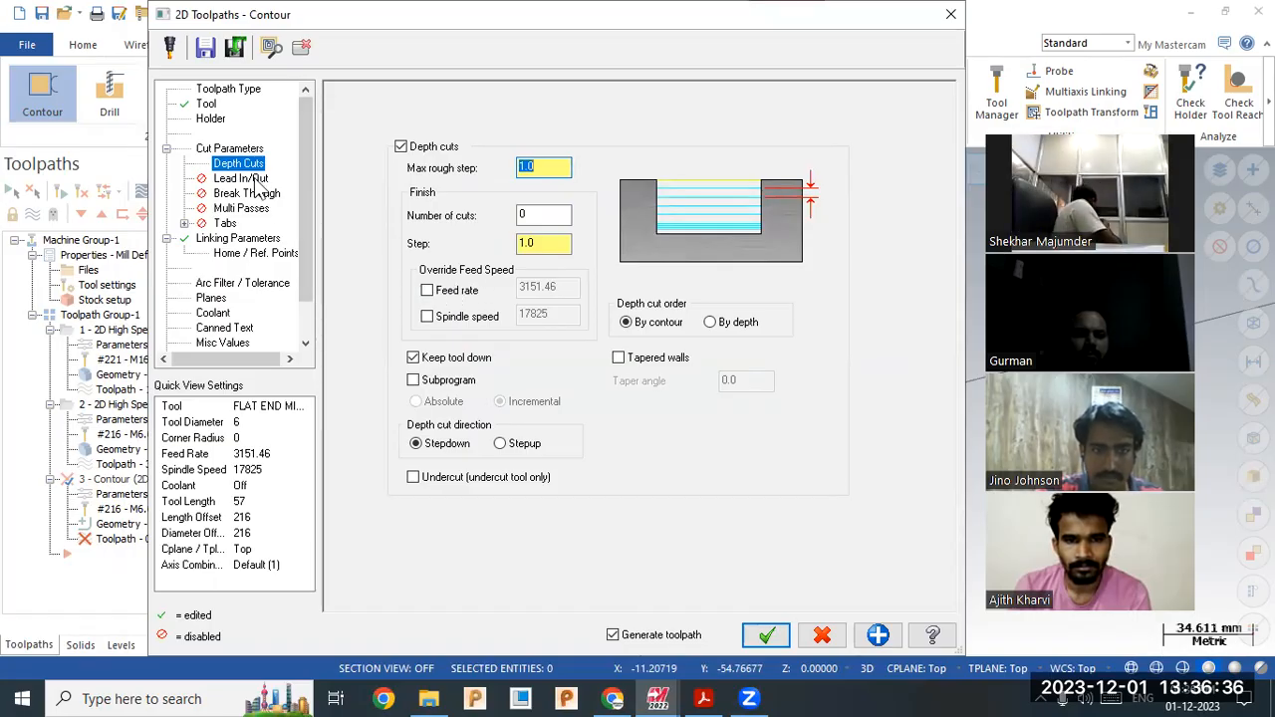
left_click(235, 150)
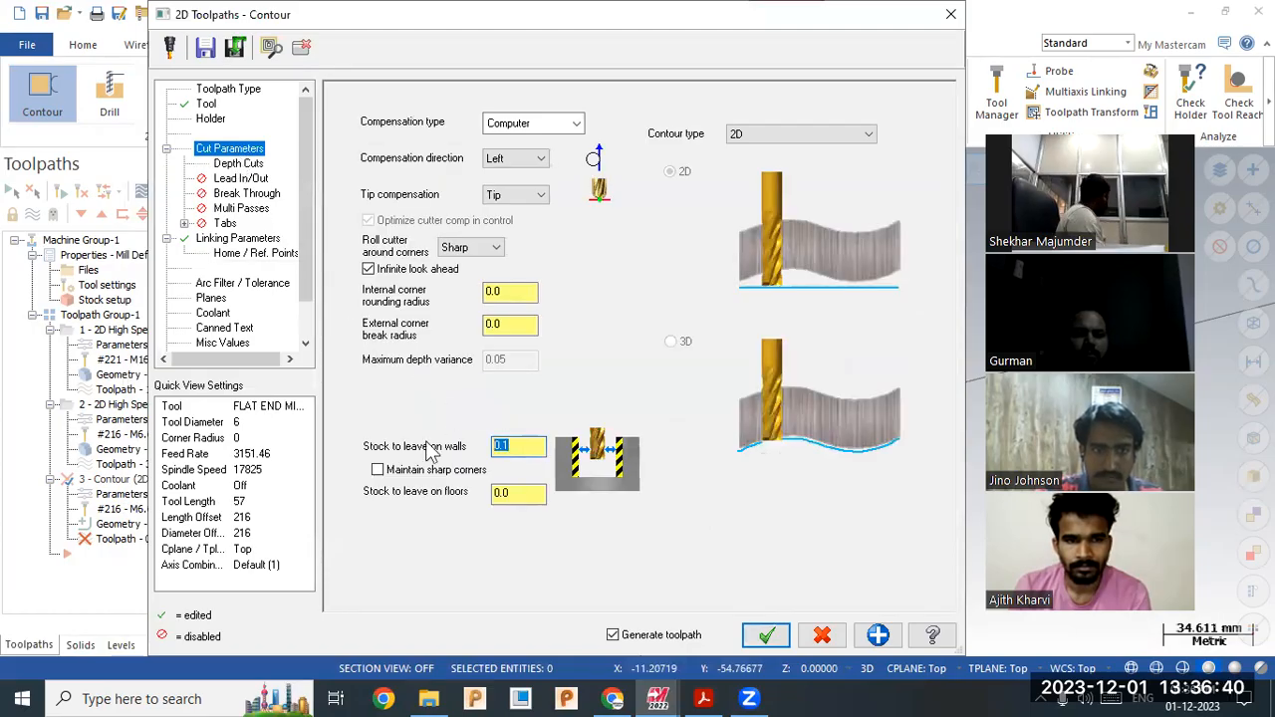
left_click(527, 496)
left_click(526, 498)
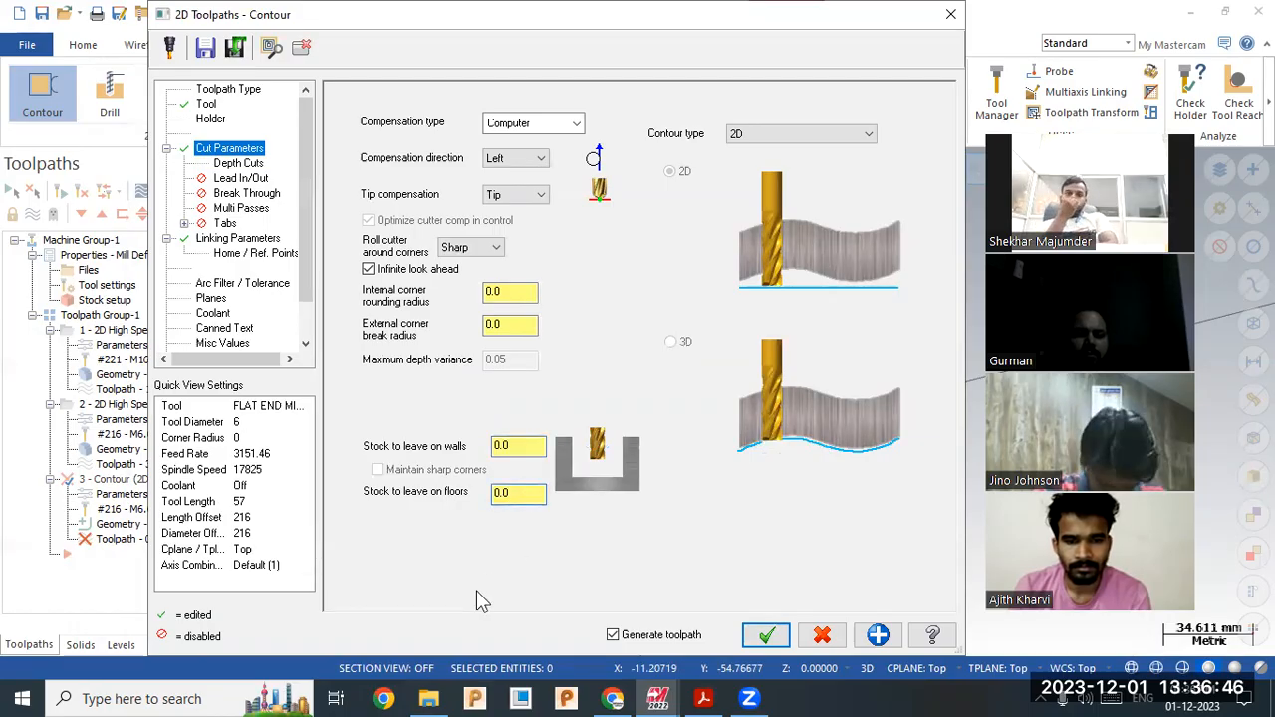
key("Return")
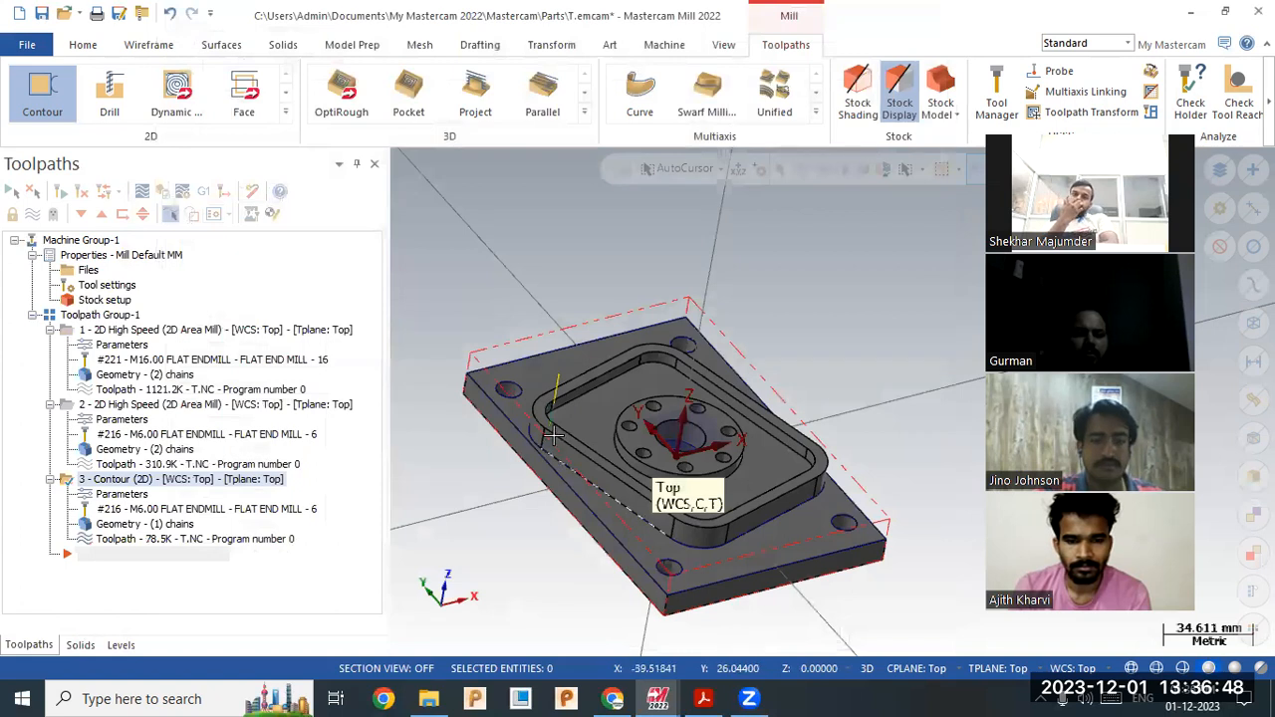
- Show the part in wireframe to examine the contour toolpath around the raised rim
scroll(598, 586, "up", 2)
left_click(1126, 667)
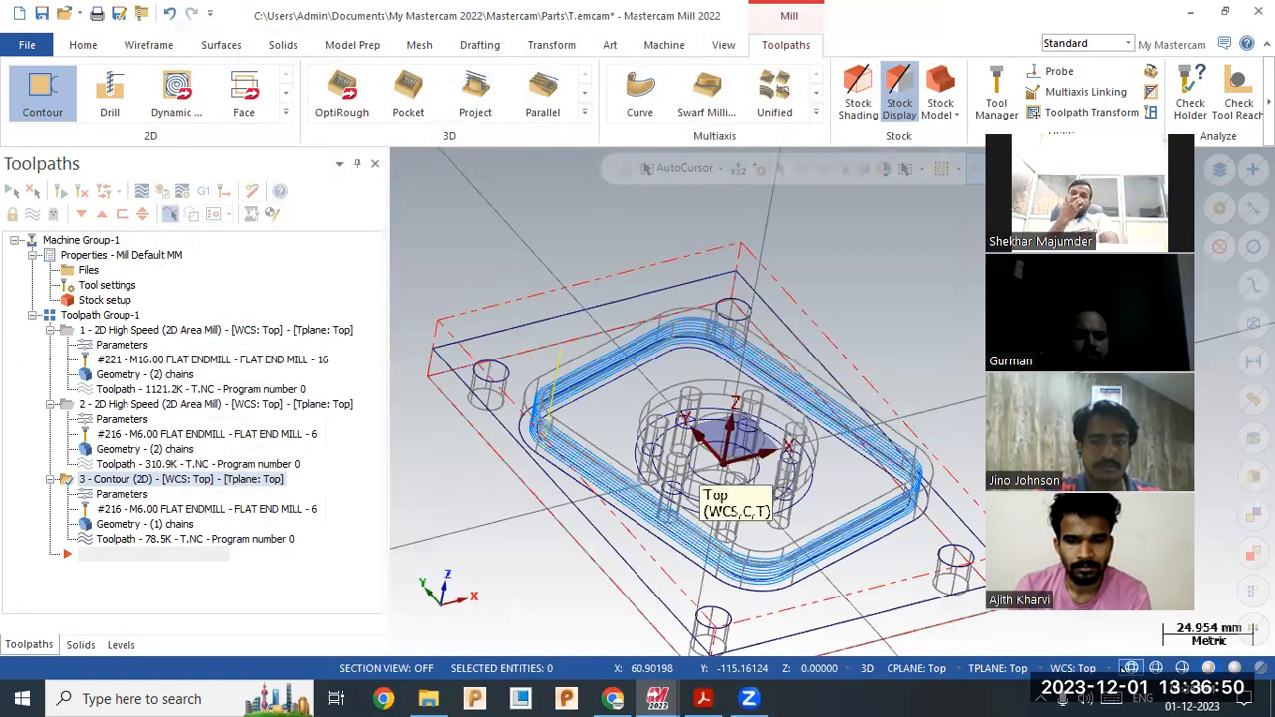
- Set the contour's compensation direction to Right, regenerate its toolpath, and show the part shaded
left_click(128, 495)
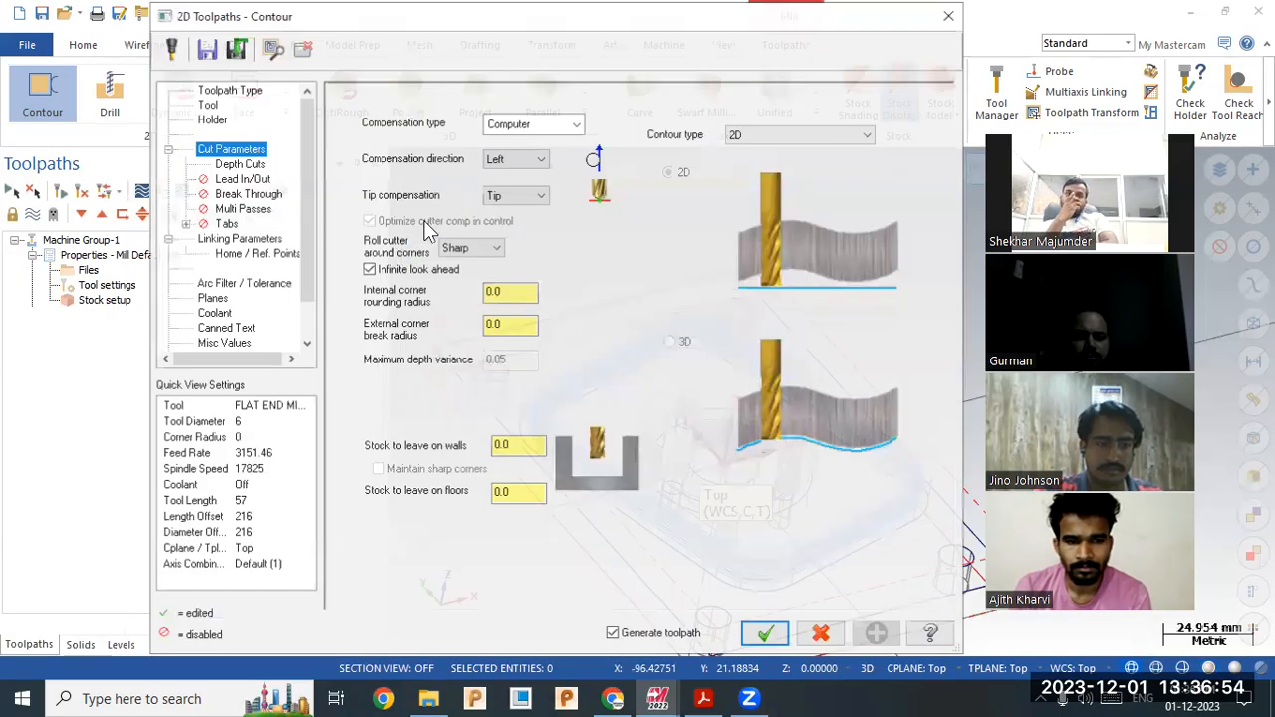
left_click(514, 159)
left_click(508, 183)
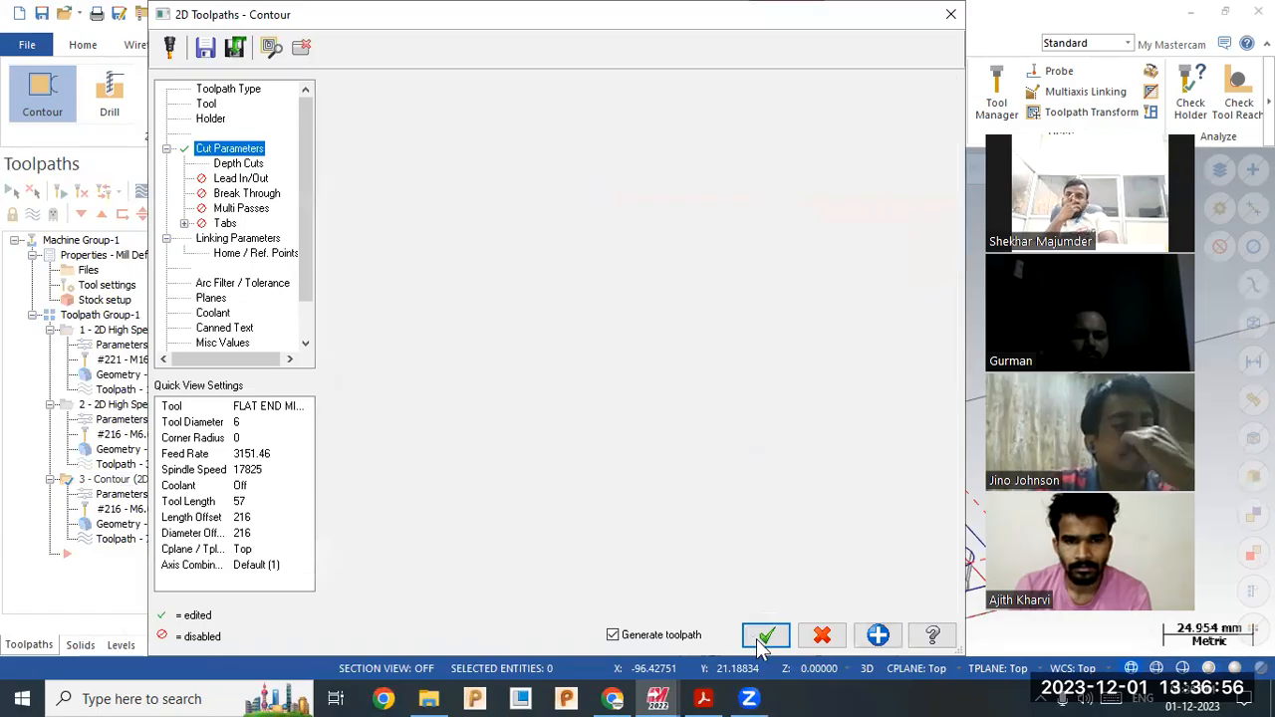
left_click(761, 636)
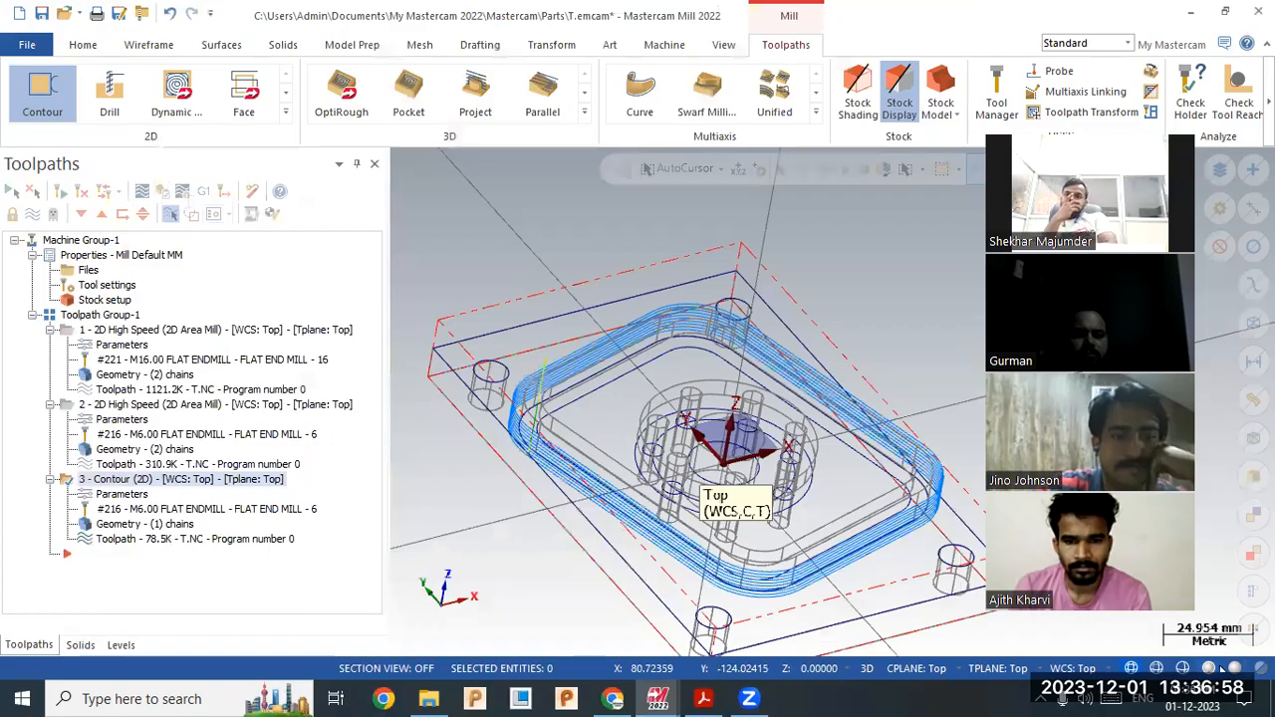
left_click(1208, 668)
scroll(772, 267, "down", 3)
mouse_move(739, 259)
middle_mouse_down()
mouse_move(717, 239)
mouse_move(740, 258)
middle_mouse_up()
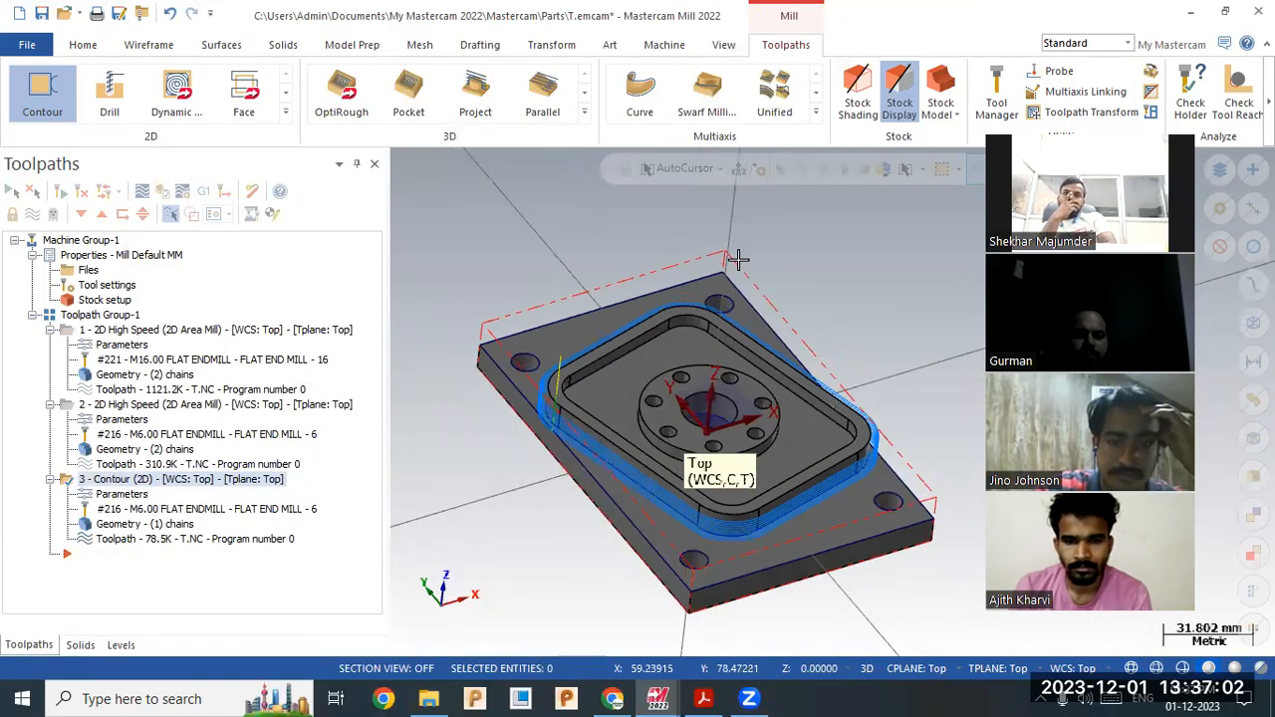
- Add the rim's inner edge as a second chain to the contour's geometry and regenerate the toolpath
left_click(142, 525)
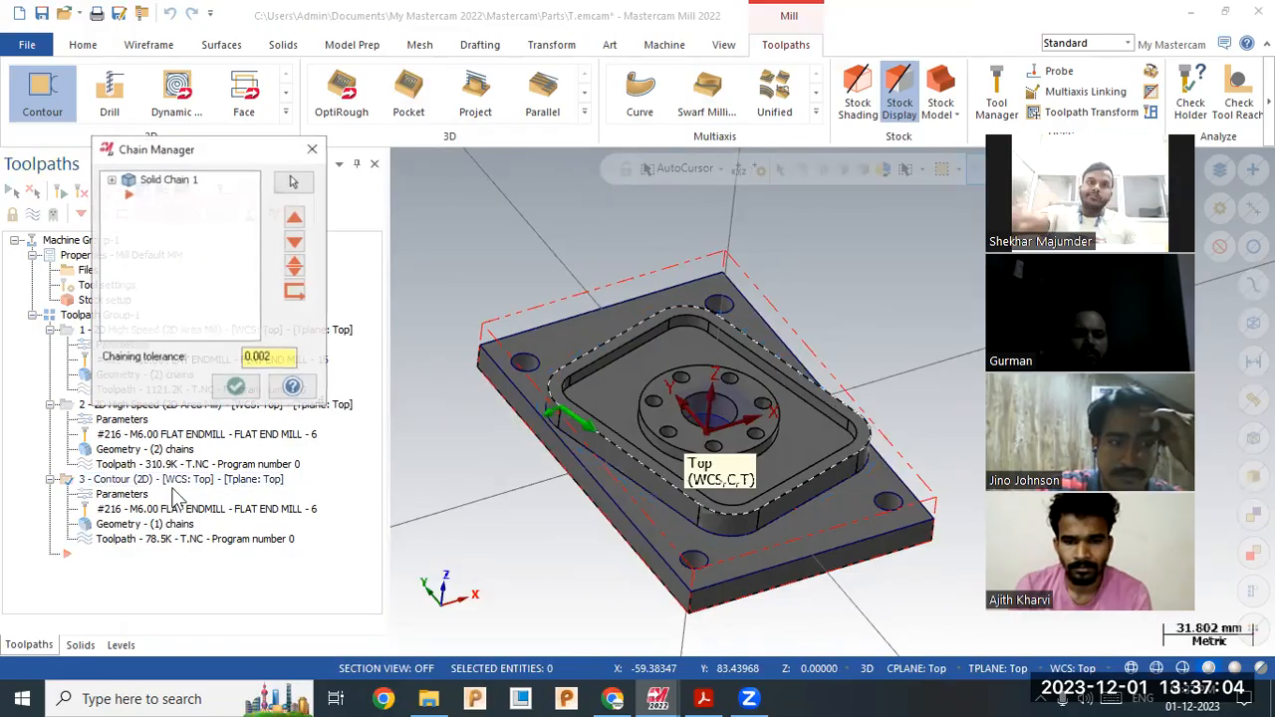
right_click(176, 189)
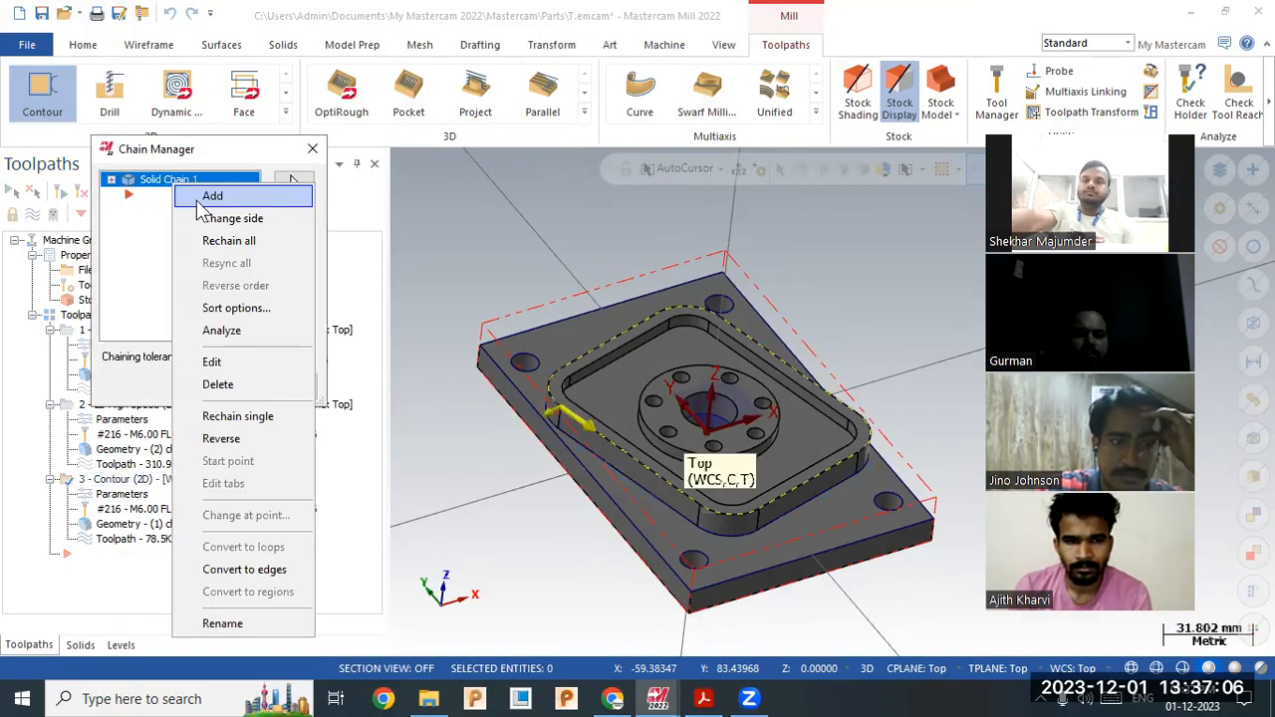
left_click(212, 196)
left_click(574, 366)
left_click(93, 610)
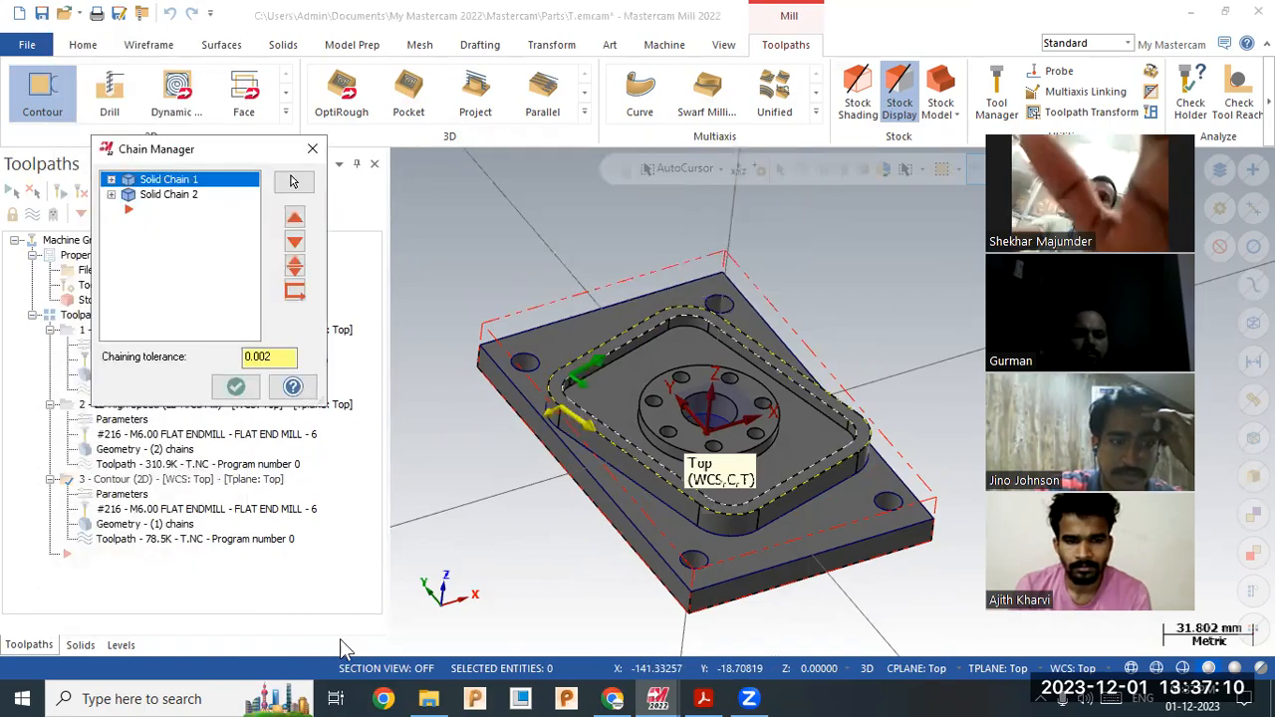
left_click(234, 388)
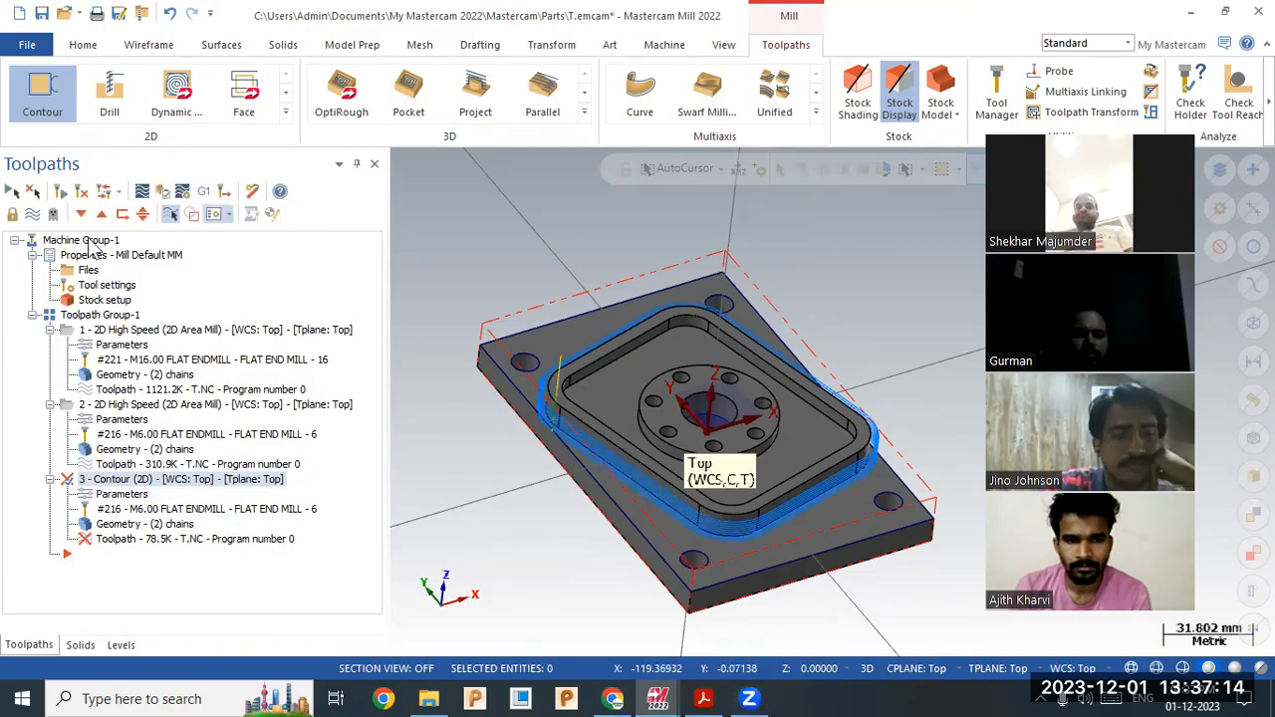
left_click(82, 192)
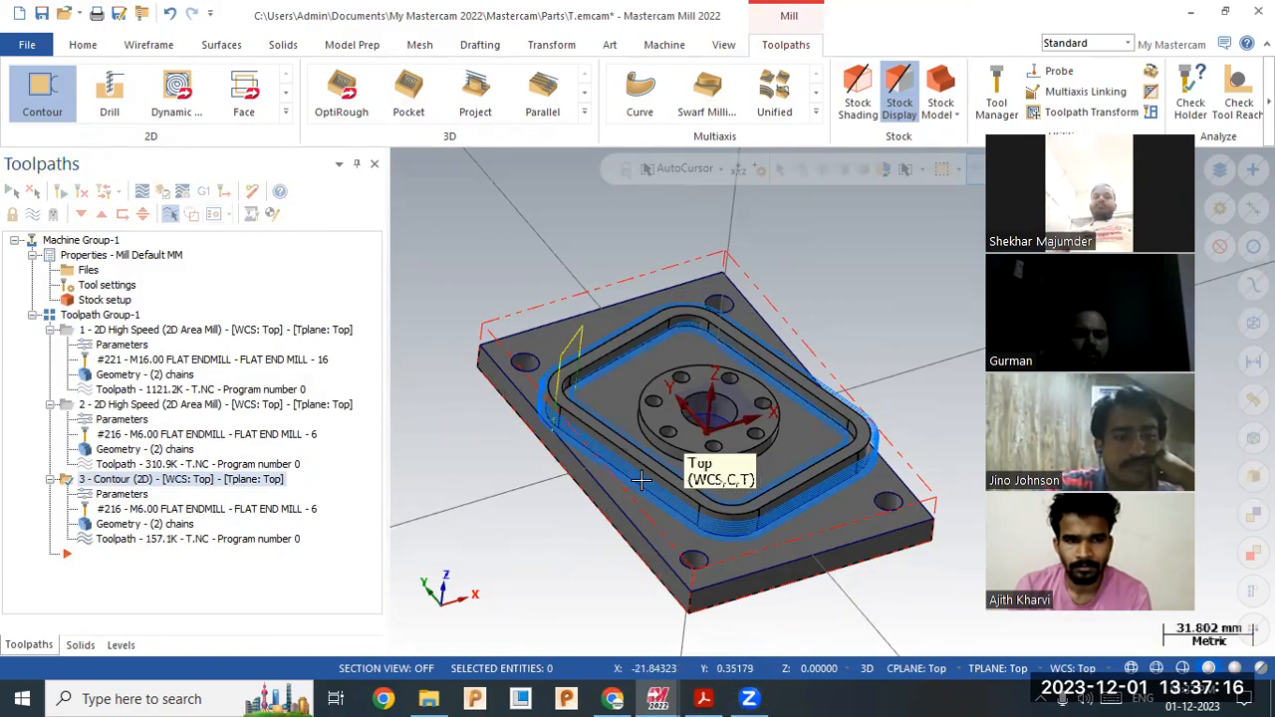
- Delete the inner-edge chain from the contour's geometry and regenerate the toolpath
left_click(140, 525)
left_click(169, 195)
right_click(171, 204)
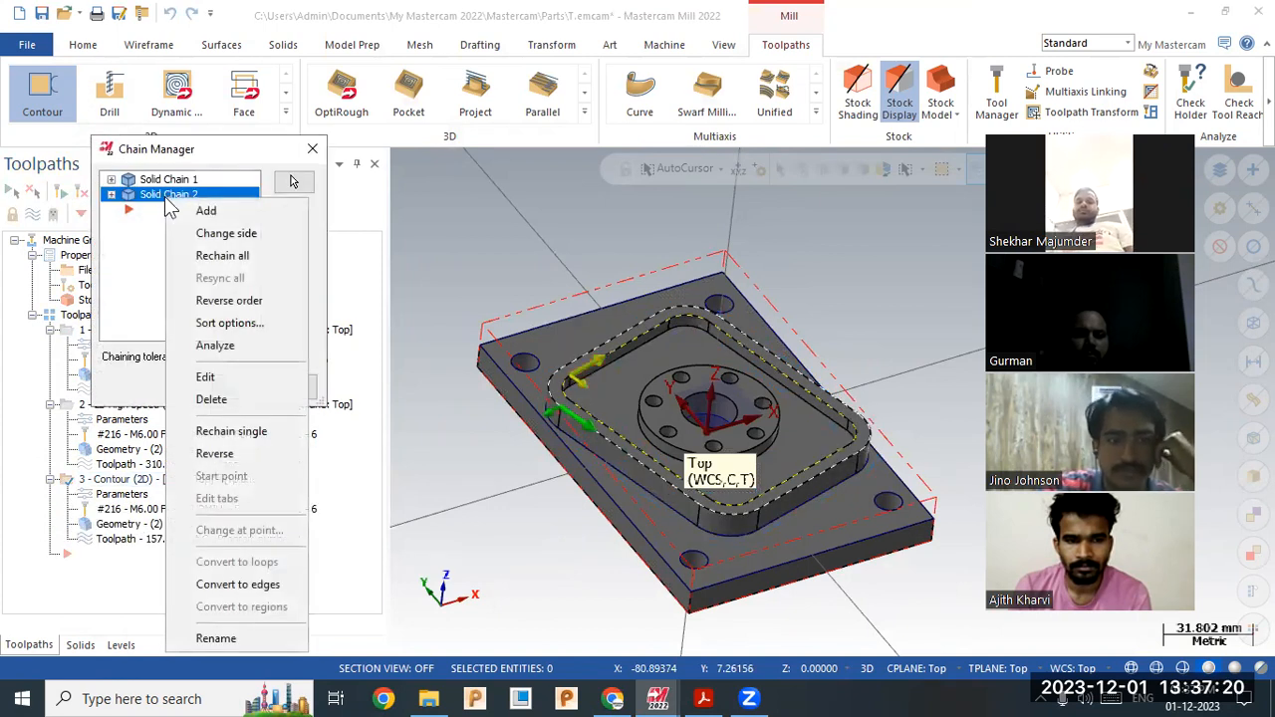
left_click(231, 399)
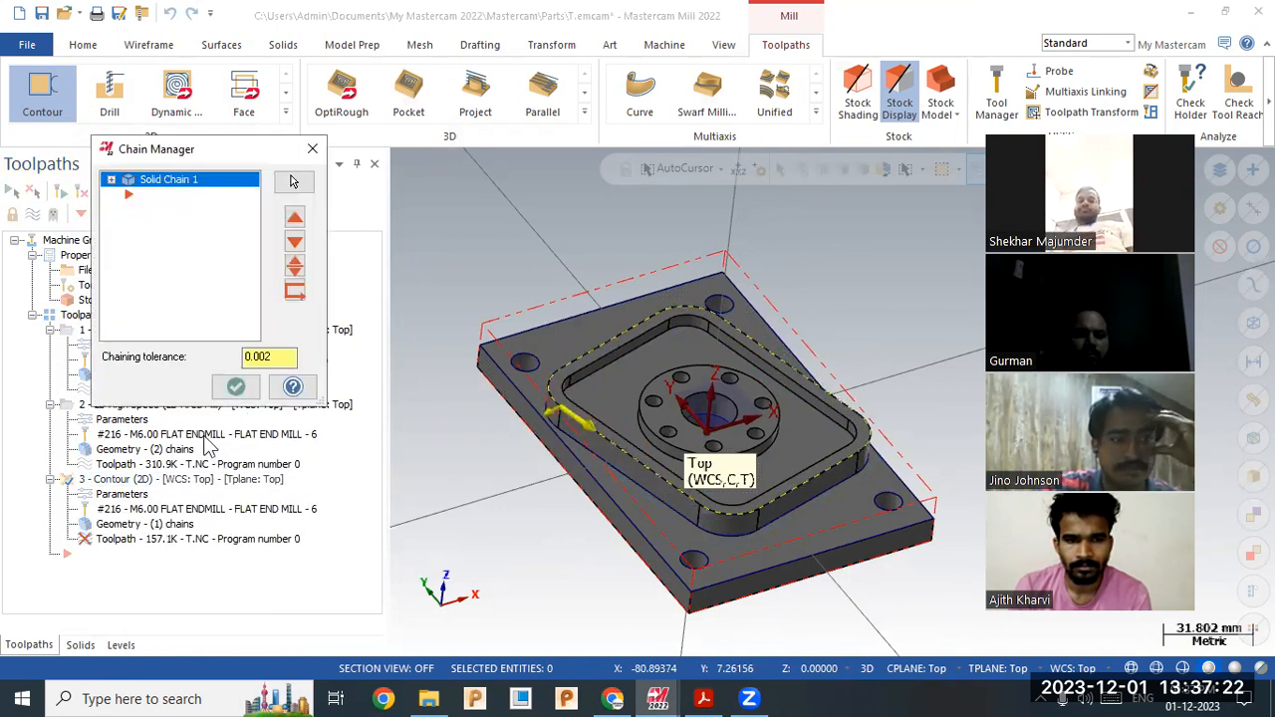
left_click(235, 386)
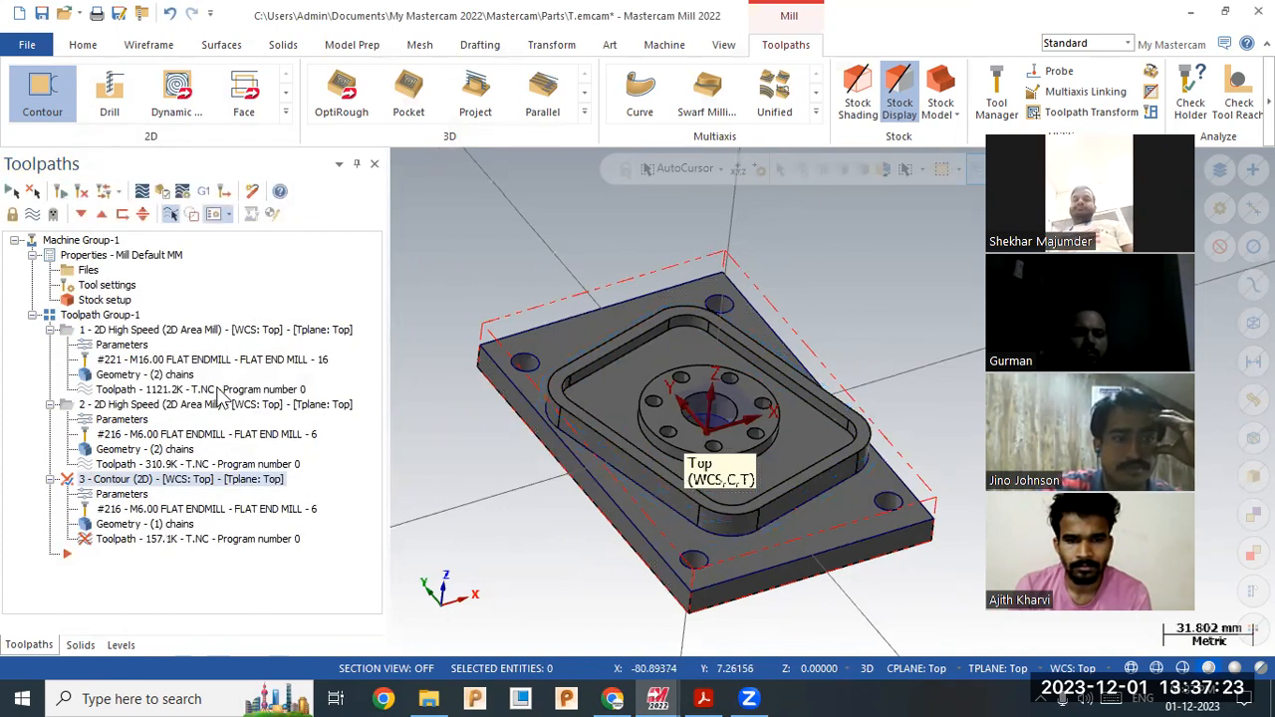
left_click(82, 191)
- Duplicate the 2D Contour operation within the same toolpath group
right_click(169, 479)
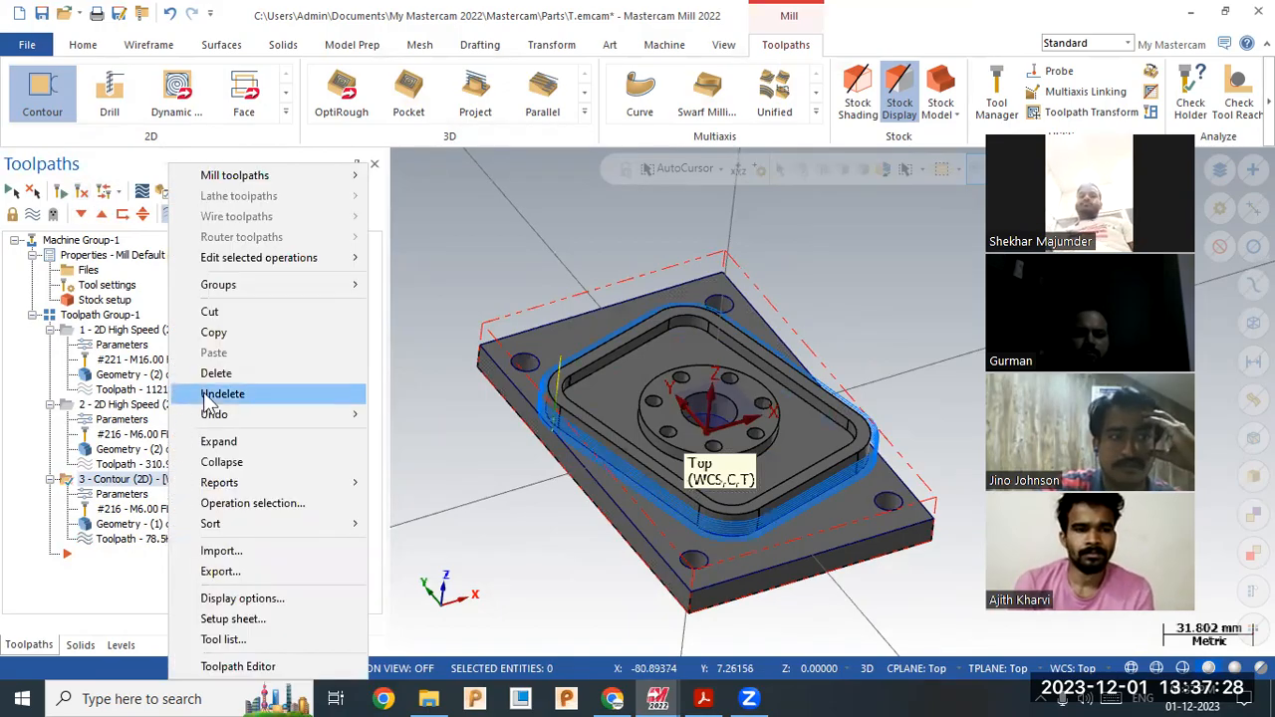
left_click(227, 334)
right_click(156, 481)
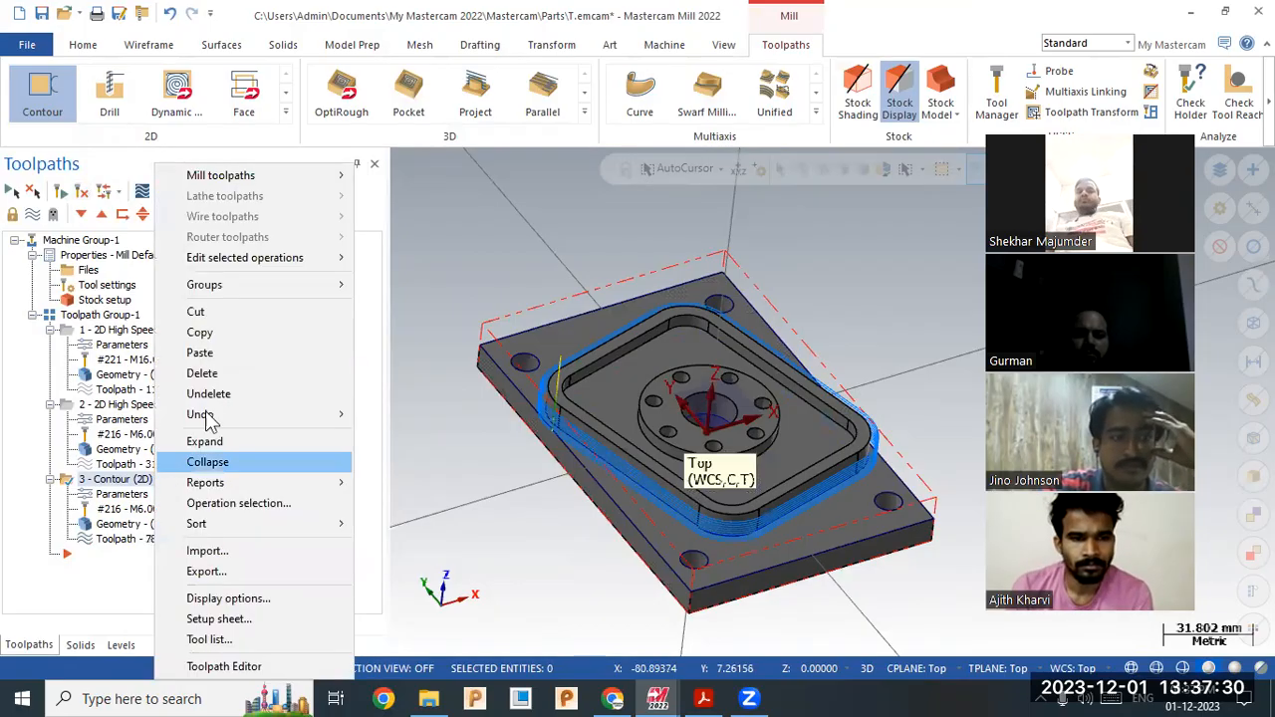
left_click(205, 354)
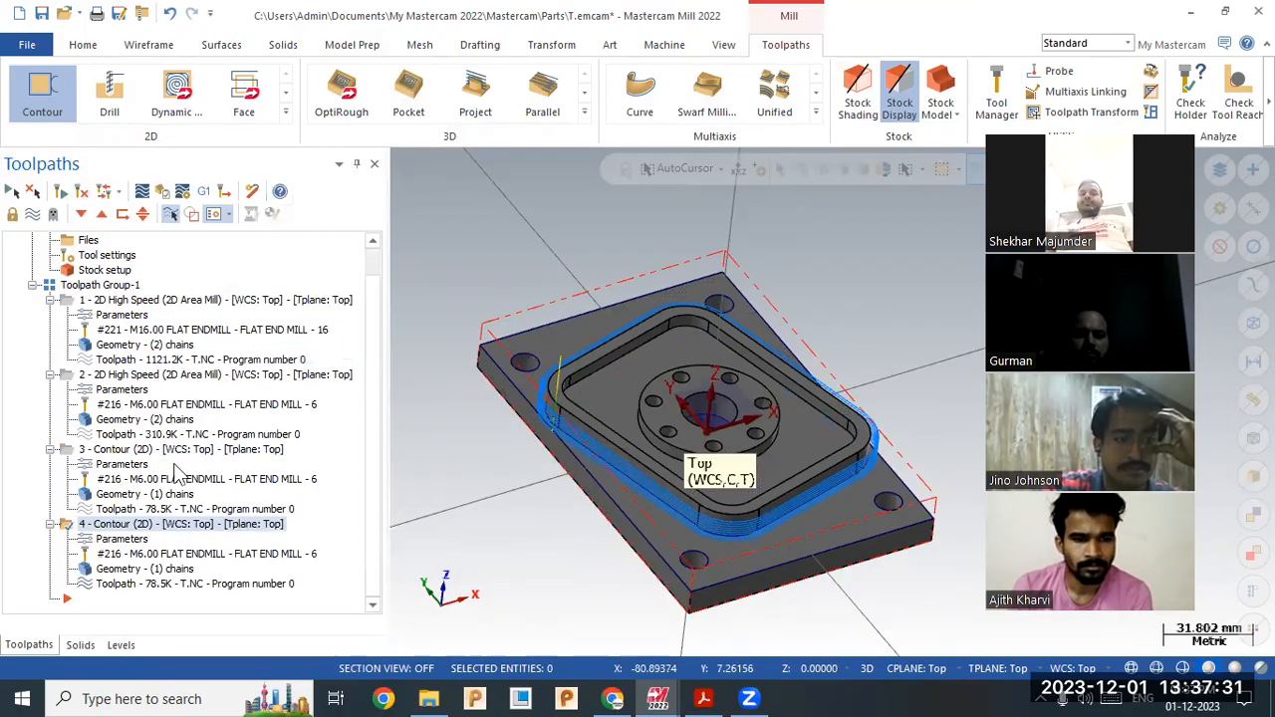
- Rechain the duplicate contour's geometry to the rim's inner edge and regenerate the toolpath
left_click(130, 568)
left_click(186, 180)
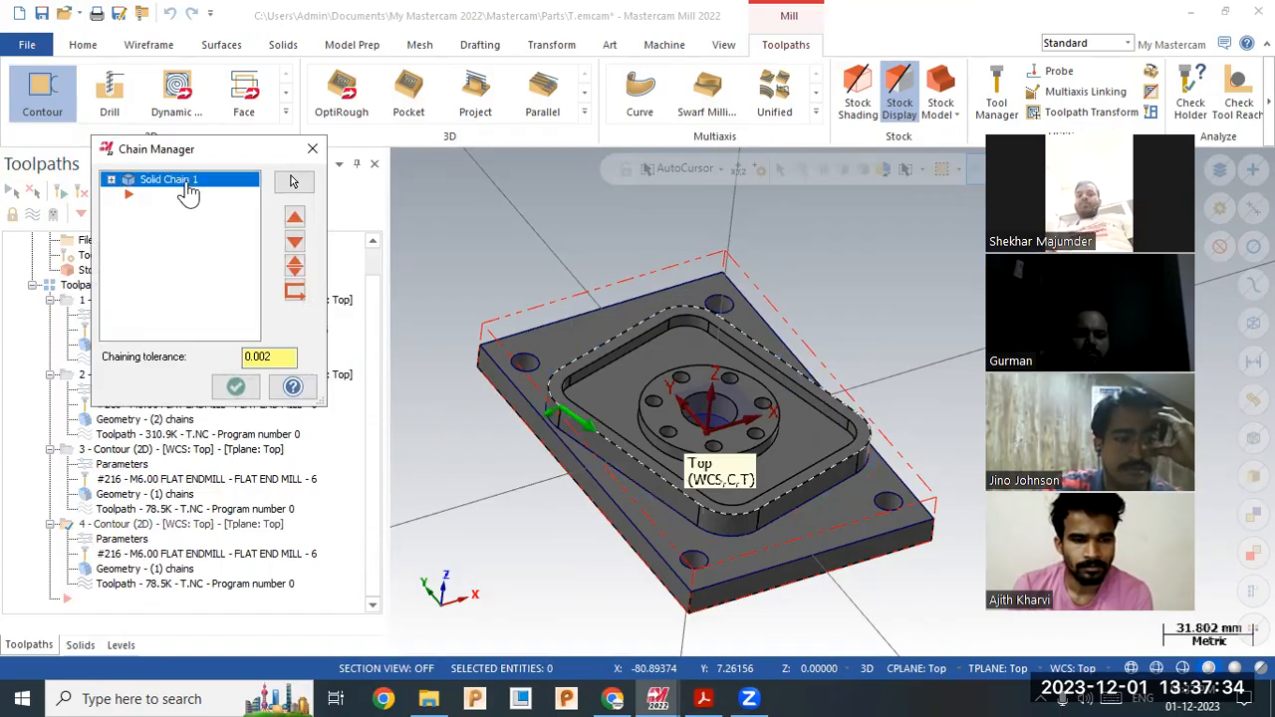
right_click(185, 182)
left_click(257, 242)
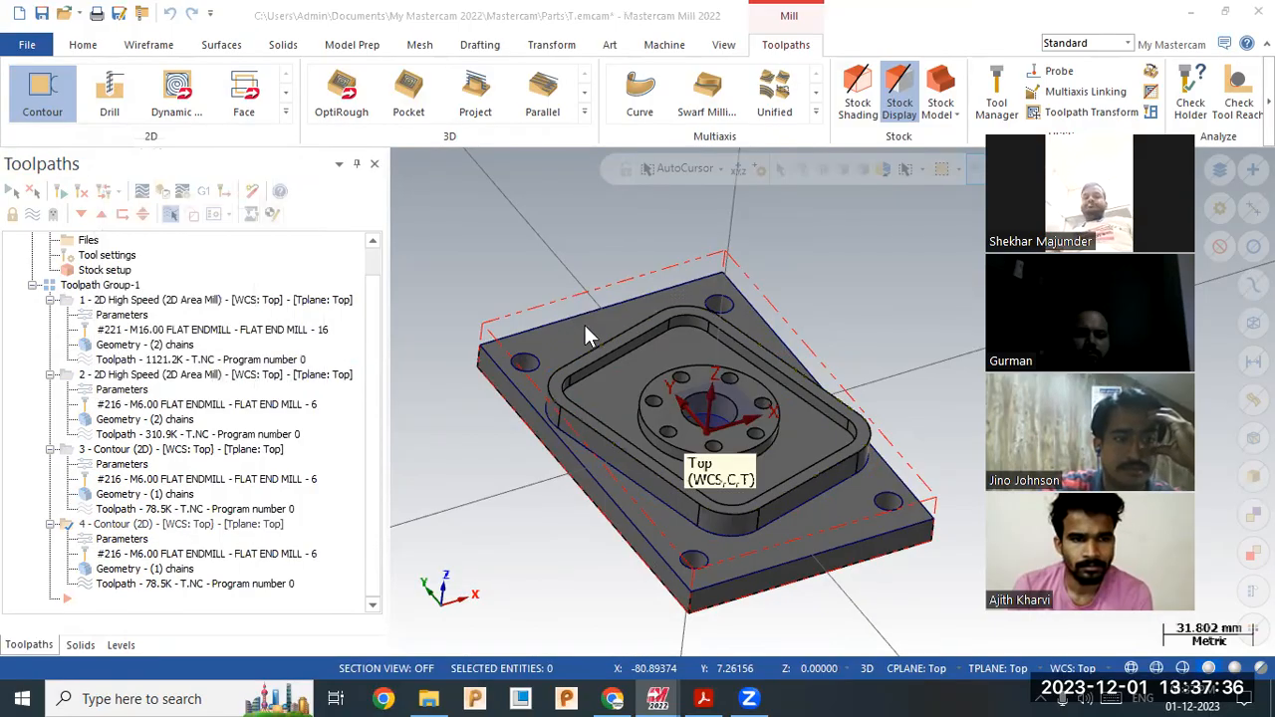
left_click(605, 363)
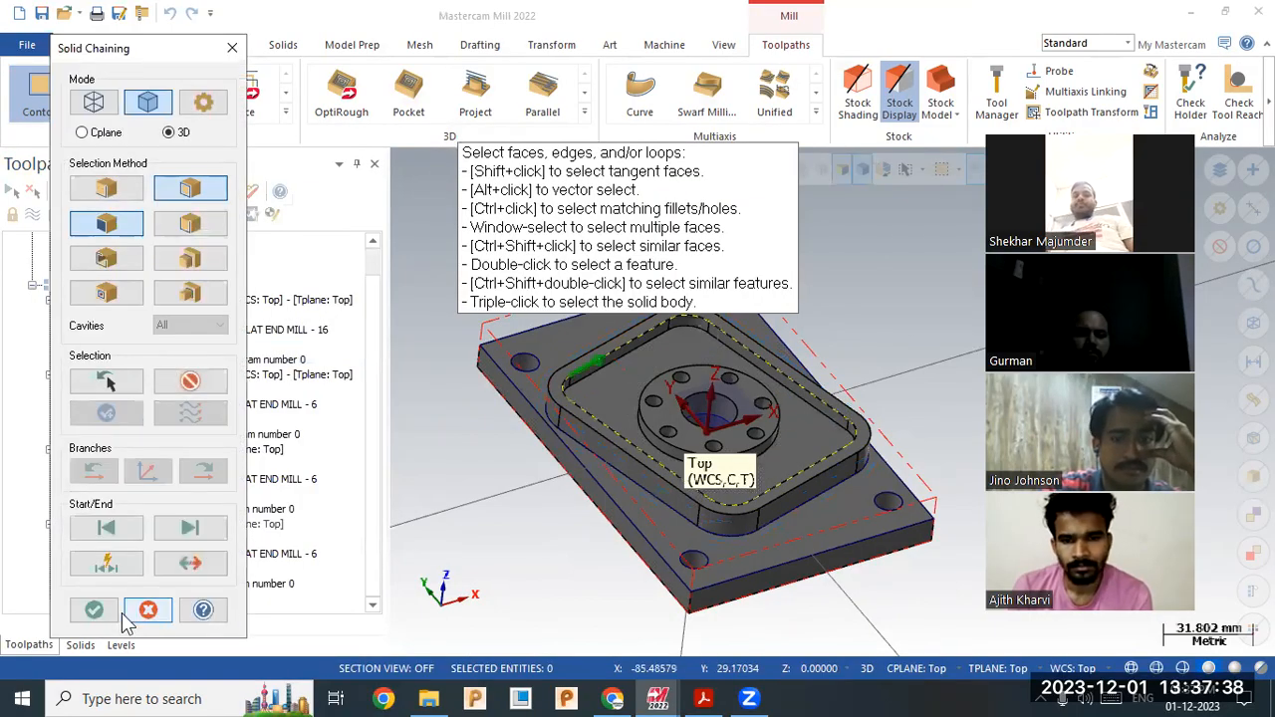
left_click(94, 610)
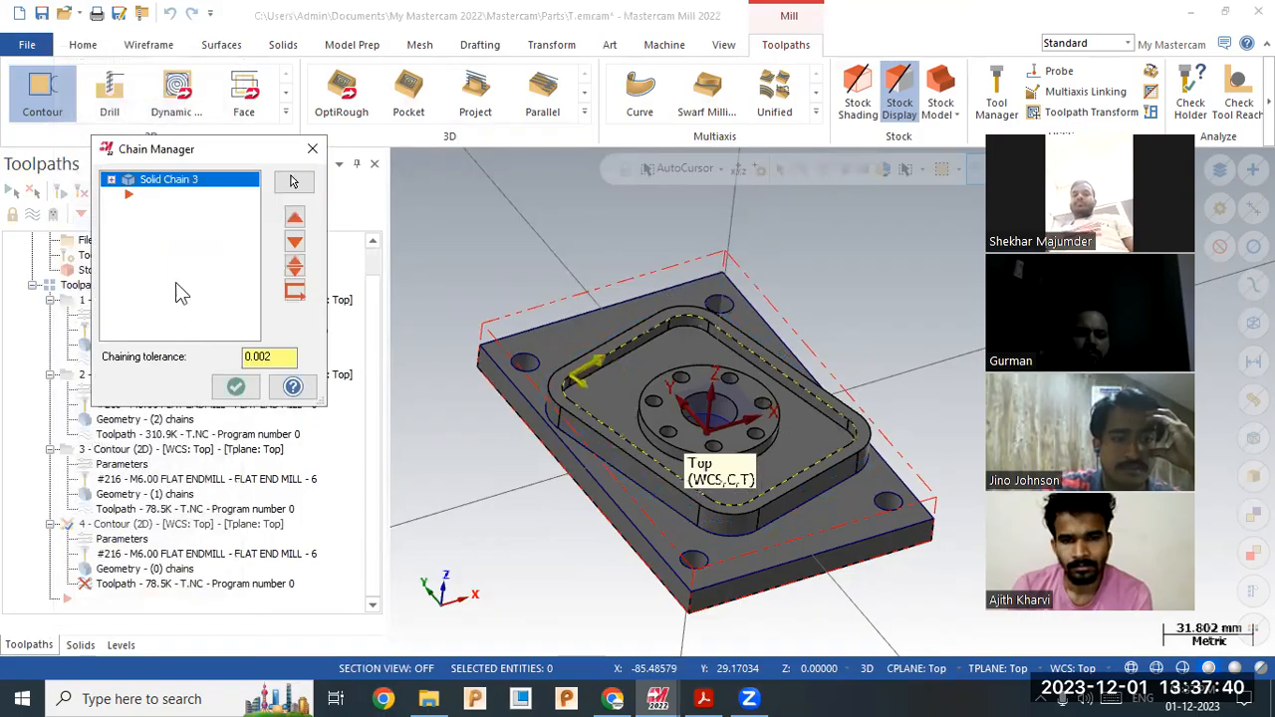
left_click(235, 386)
left_click(81, 193)
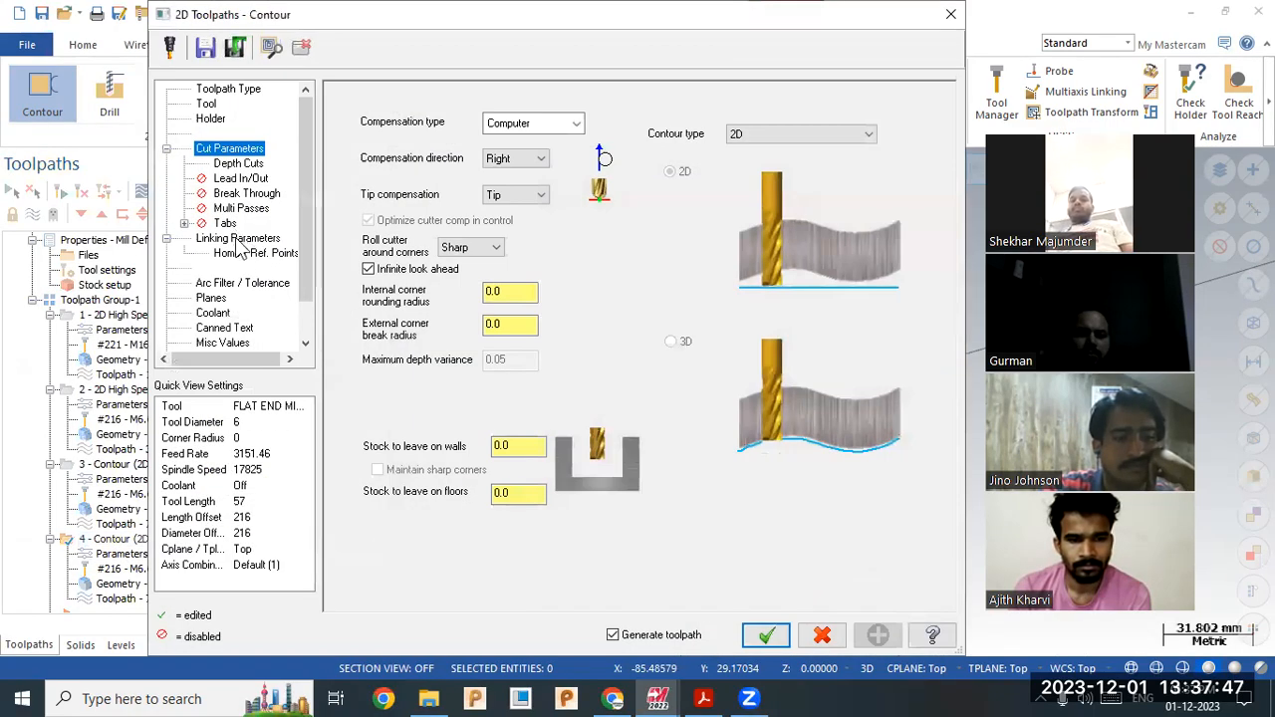
- Set the duplicate contour's absolute depth from a point on the pocket floor's edge at Z 5.0 and regenerate it
left_click(238, 240)
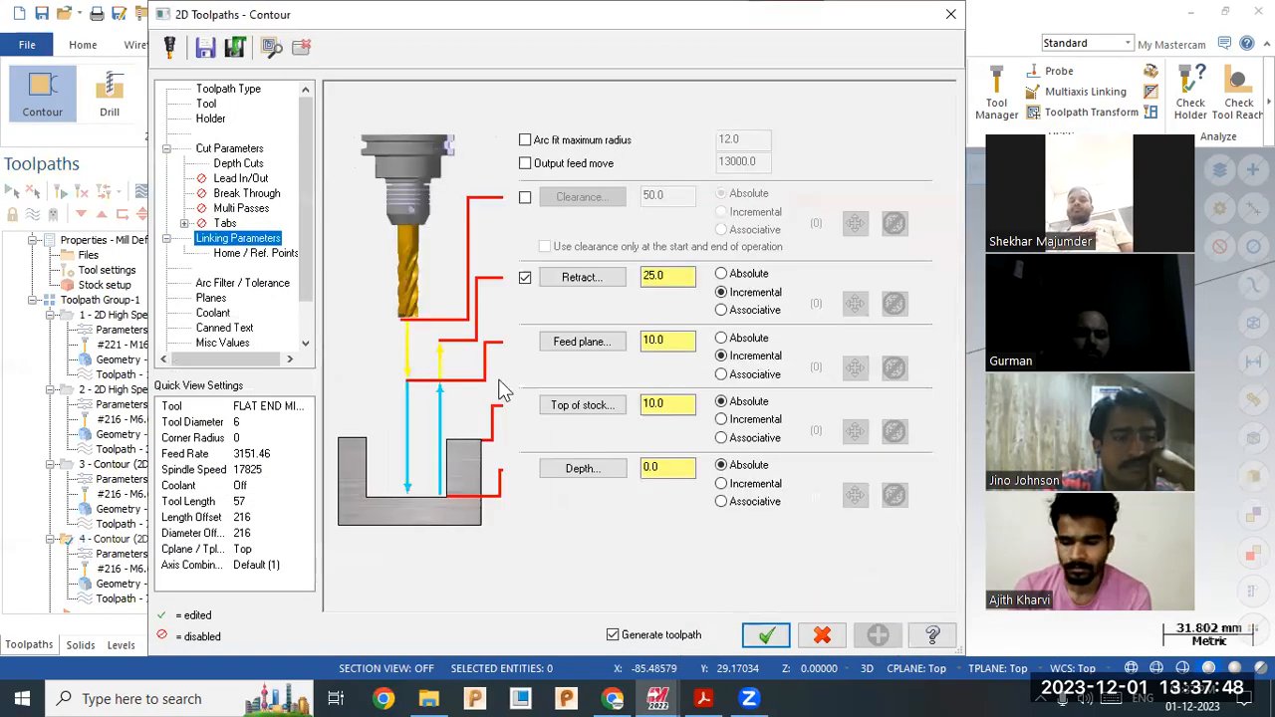
left_click(580, 469)
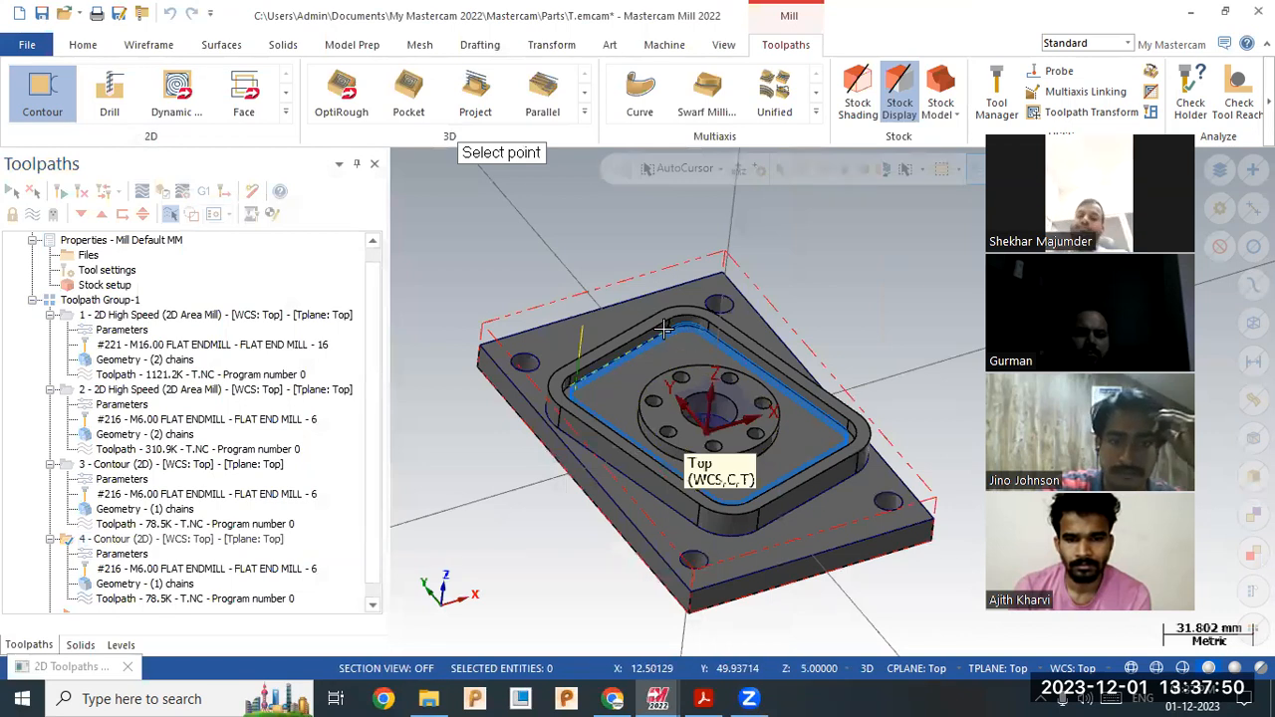
left_click(663, 328)
left_click(759, 634)
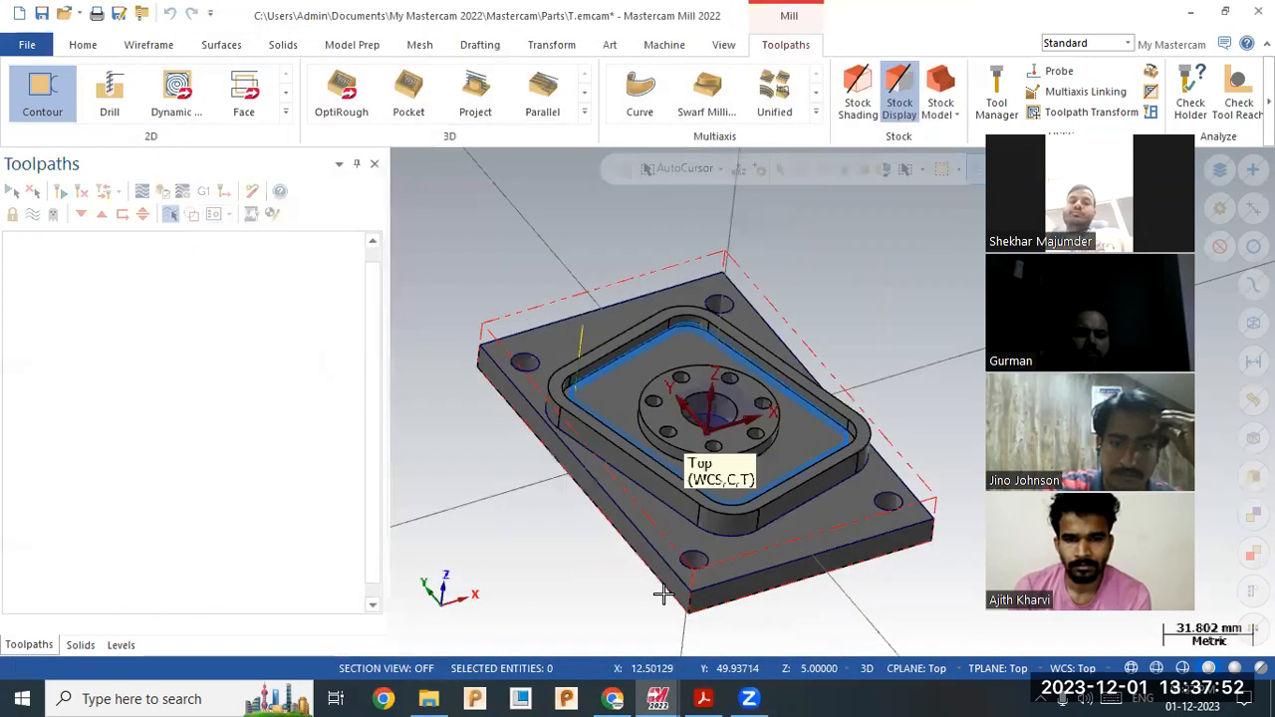
- Run a Verify simulation of all four operations with the stock fully shown and Color Loop turned on
left_click(108, 301)
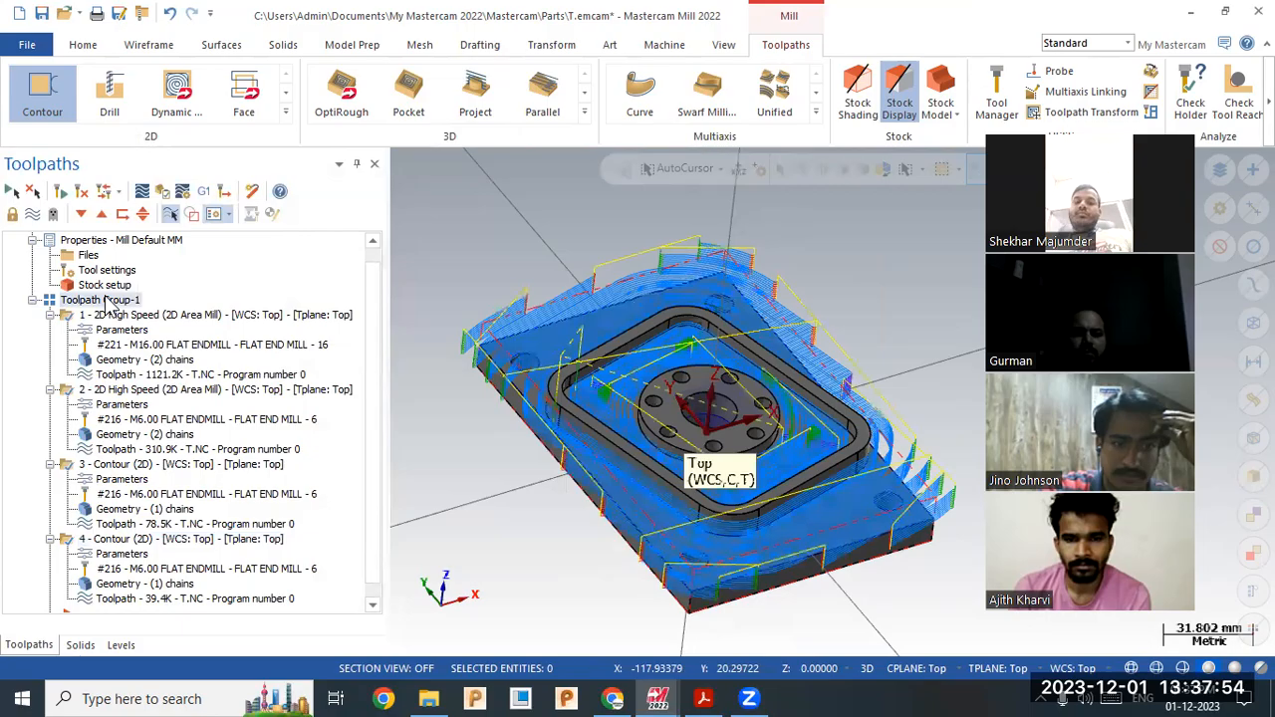
left_click(163, 192)
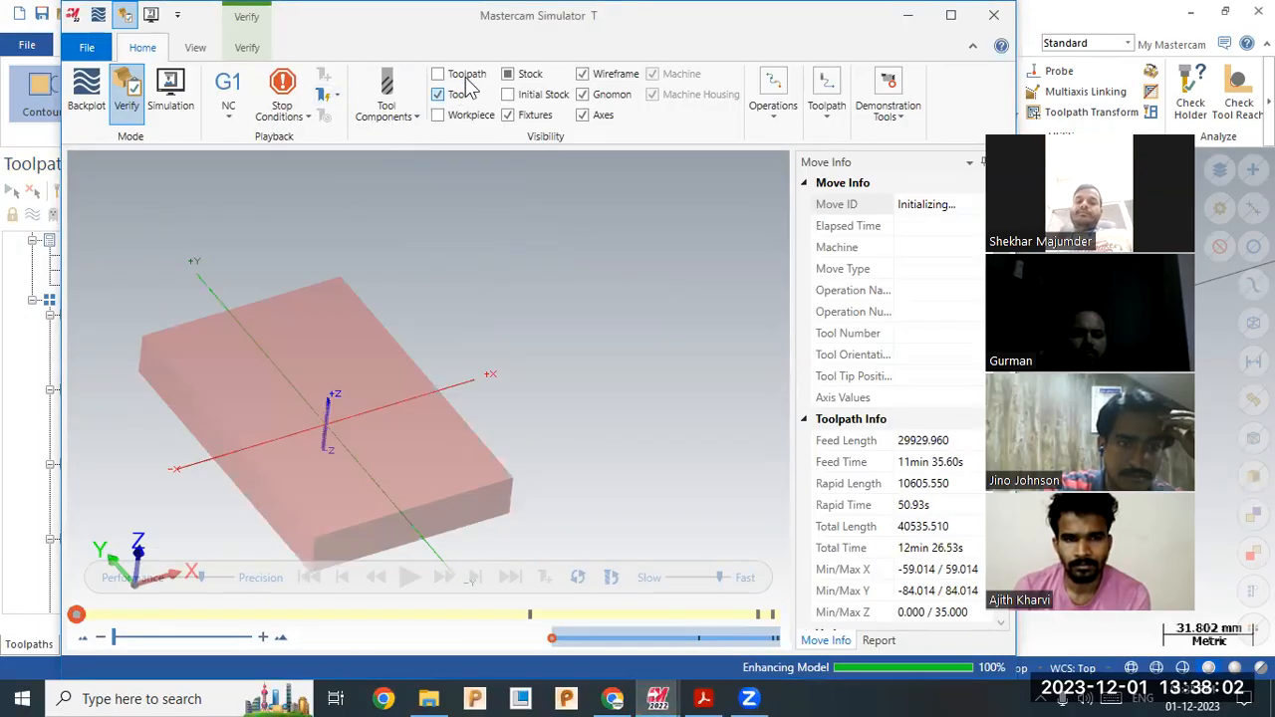
left_click(507, 75)
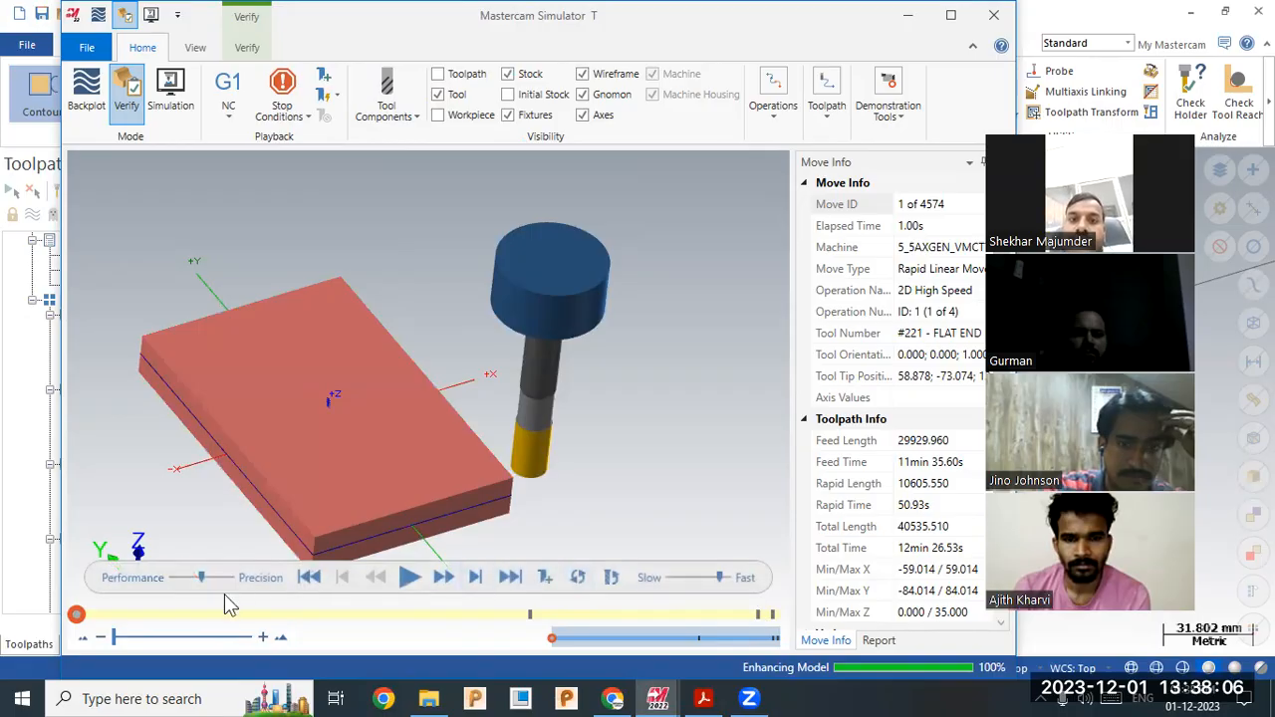
scroll(213, 88, "down", 2)
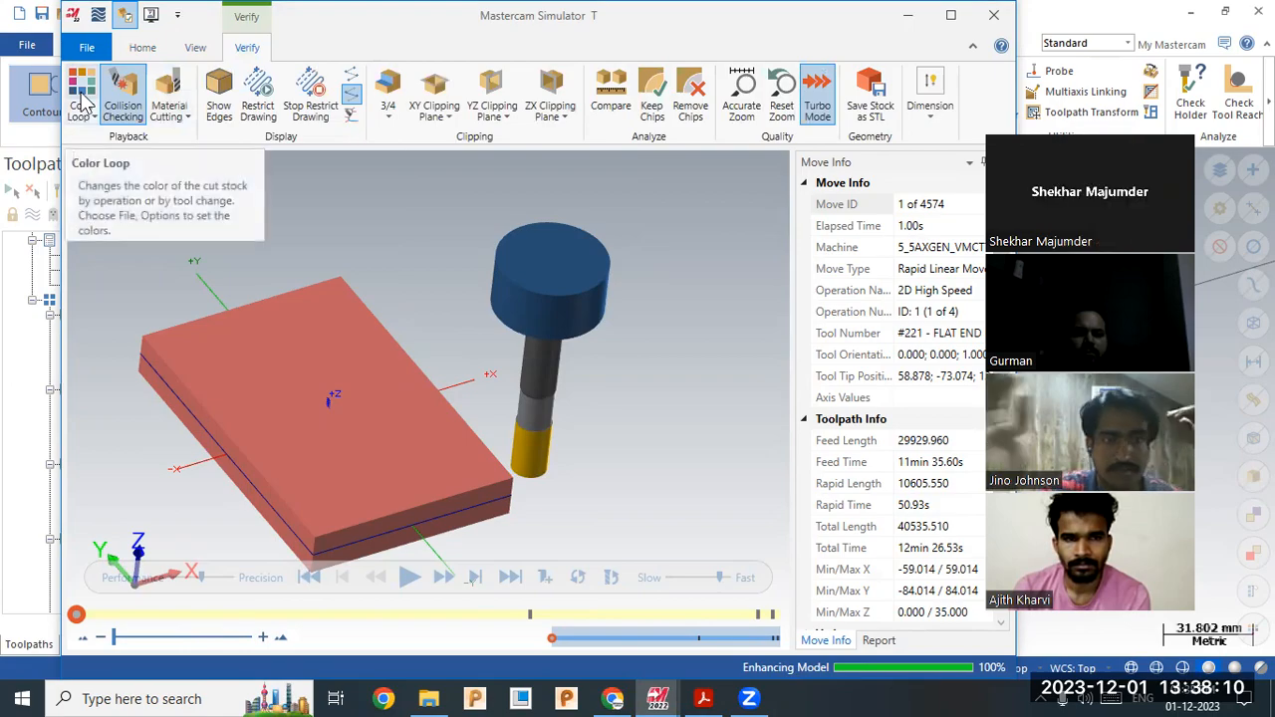
left_click(87, 101)
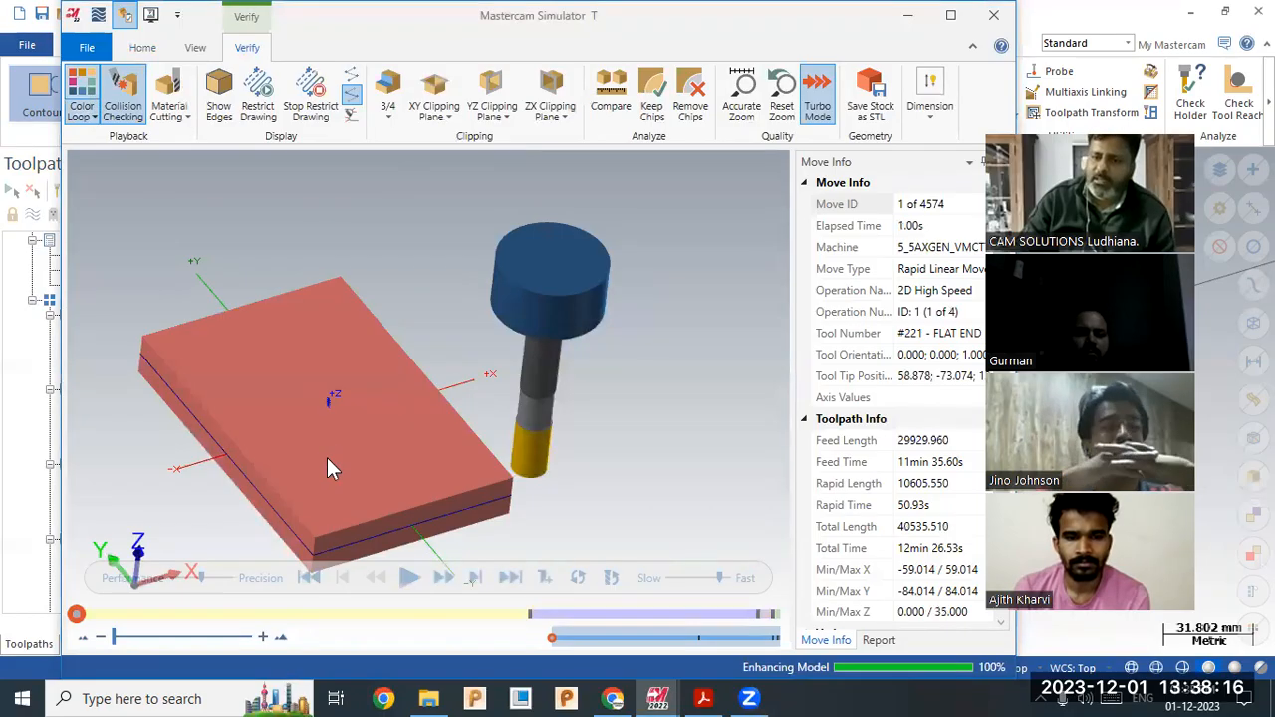
left_click(409, 577)
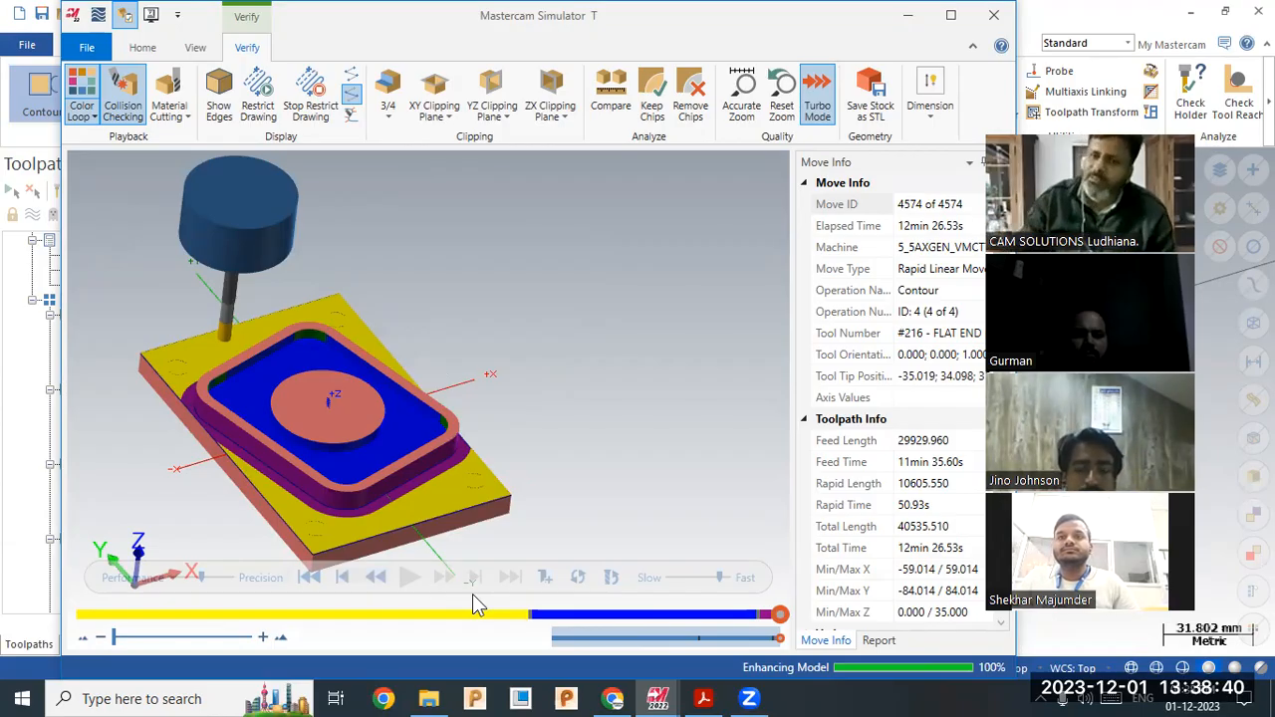
- Examine the machined rim, pocket and outer faces in the simulation result, and close the simulator
mouse_move(618, 267)
middle_mouse_down()
mouse_move(603, 270)
mouse_move(621, 256)
middle_mouse_up()
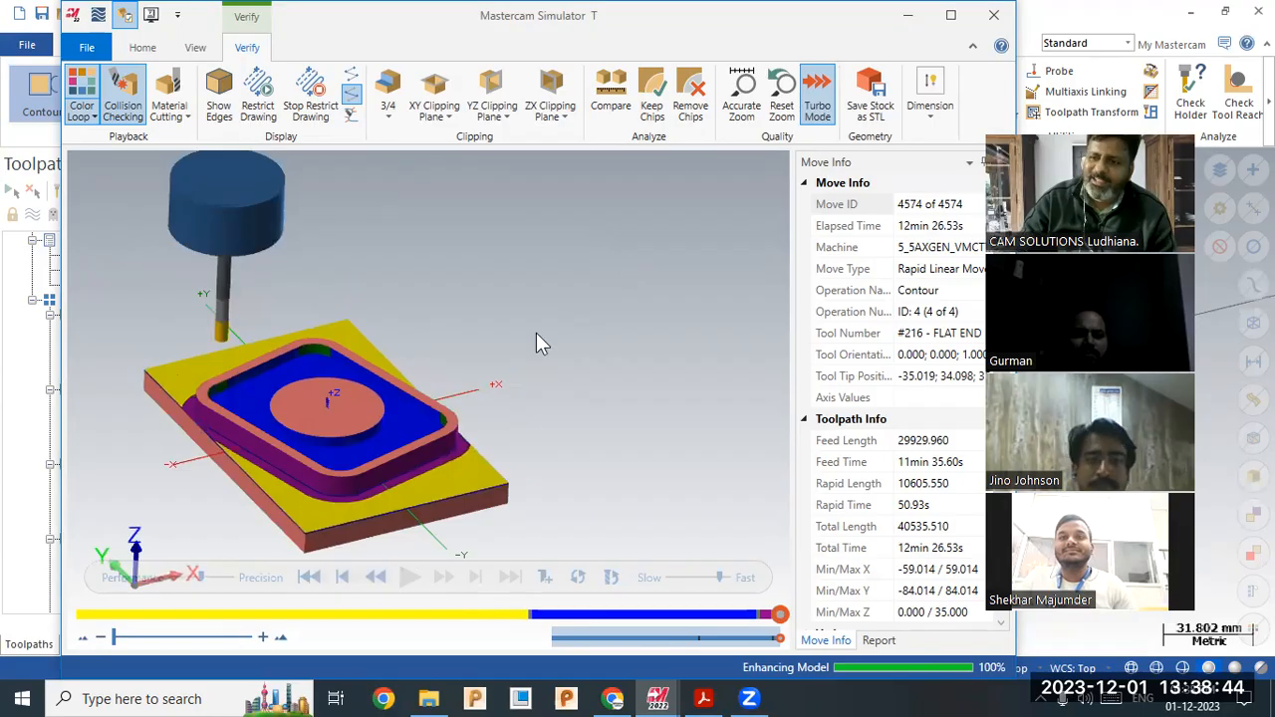
middle_click_drag(304, 435, 674, 258)
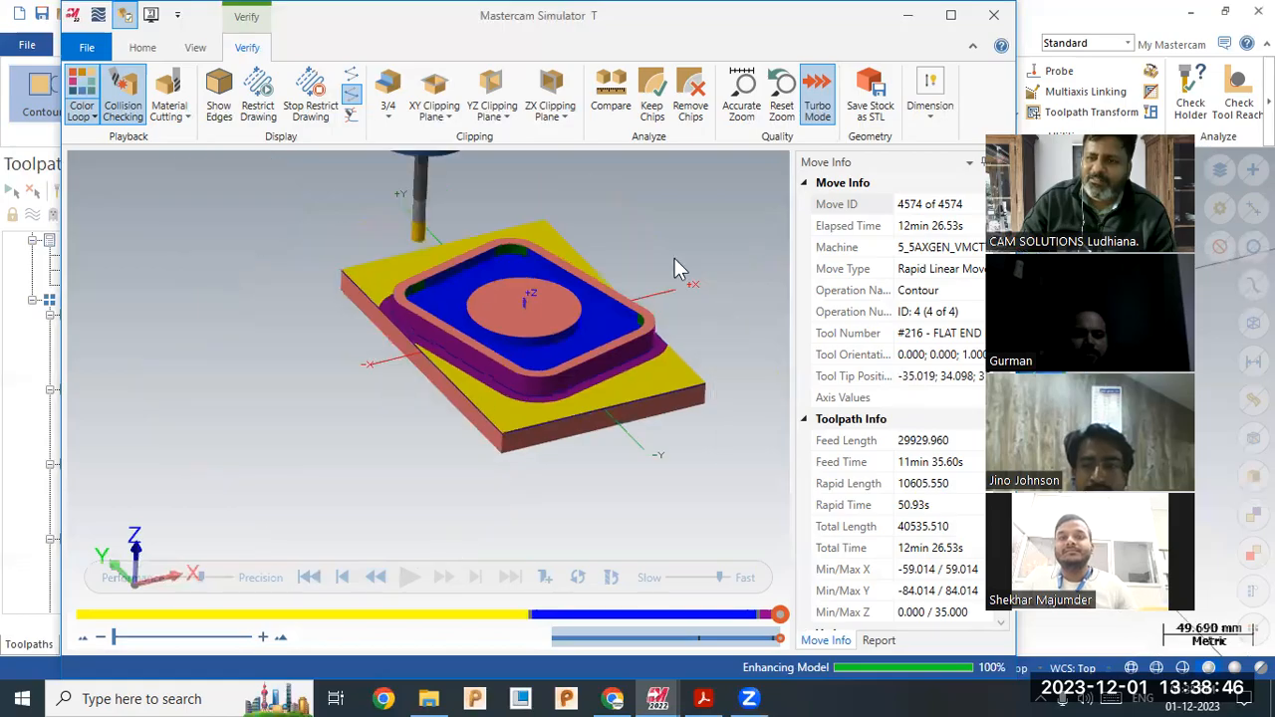
scroll(675, 267, "down", 2)
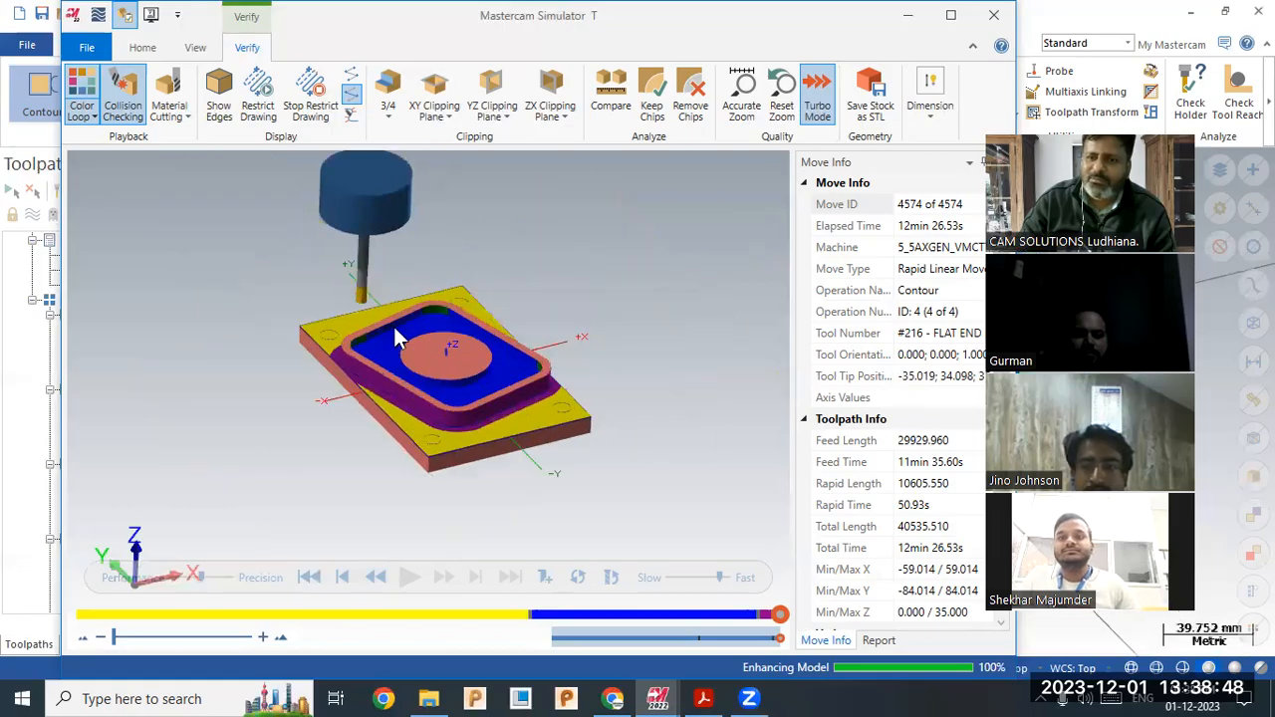
scroll(331, 287, "up", 2)
right_click(508, 245)
key("Escape")
left_click(994, 15)
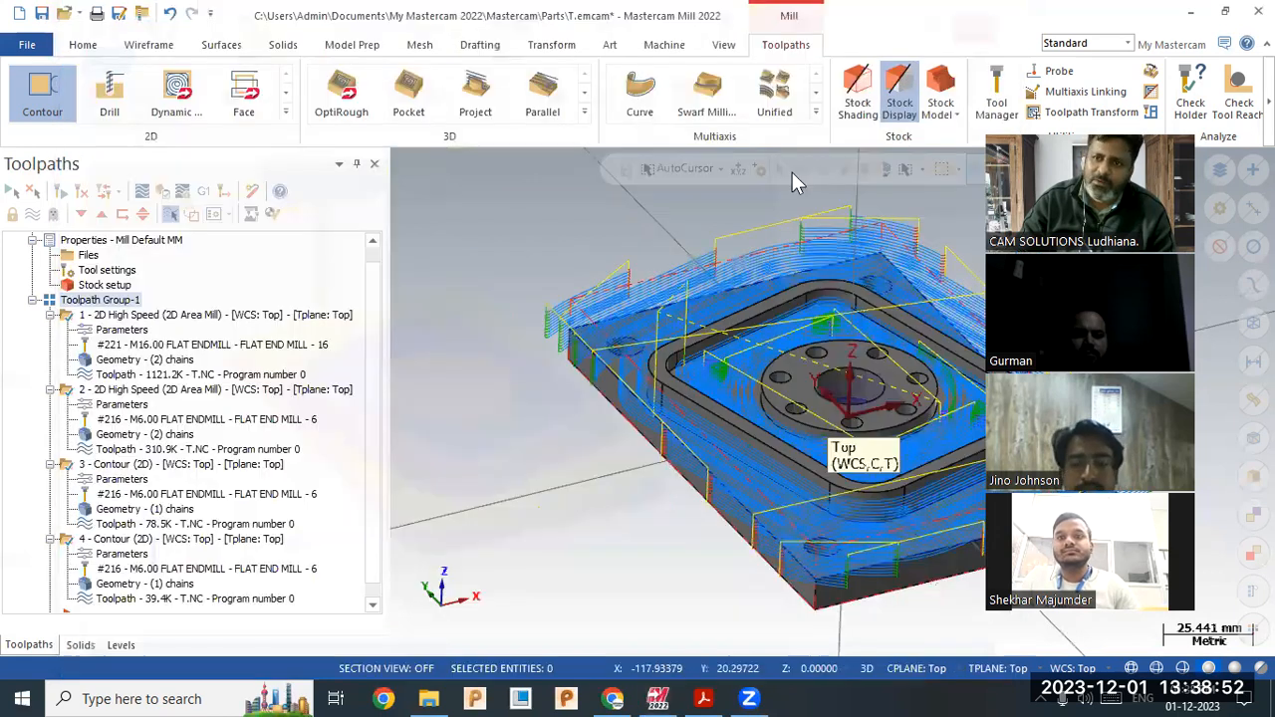
- Examine the combined toolpaths over the plate, its rim and its holes, with the operations list made narrower
scroll(487, 316, "down", 4)
mouse_move(552, 350)
middle_mouse_down()
mouse_move(590, 386)
mouse_move(564, 366)
middle_mouse_up()
scroll(461, 427, "down", 5)
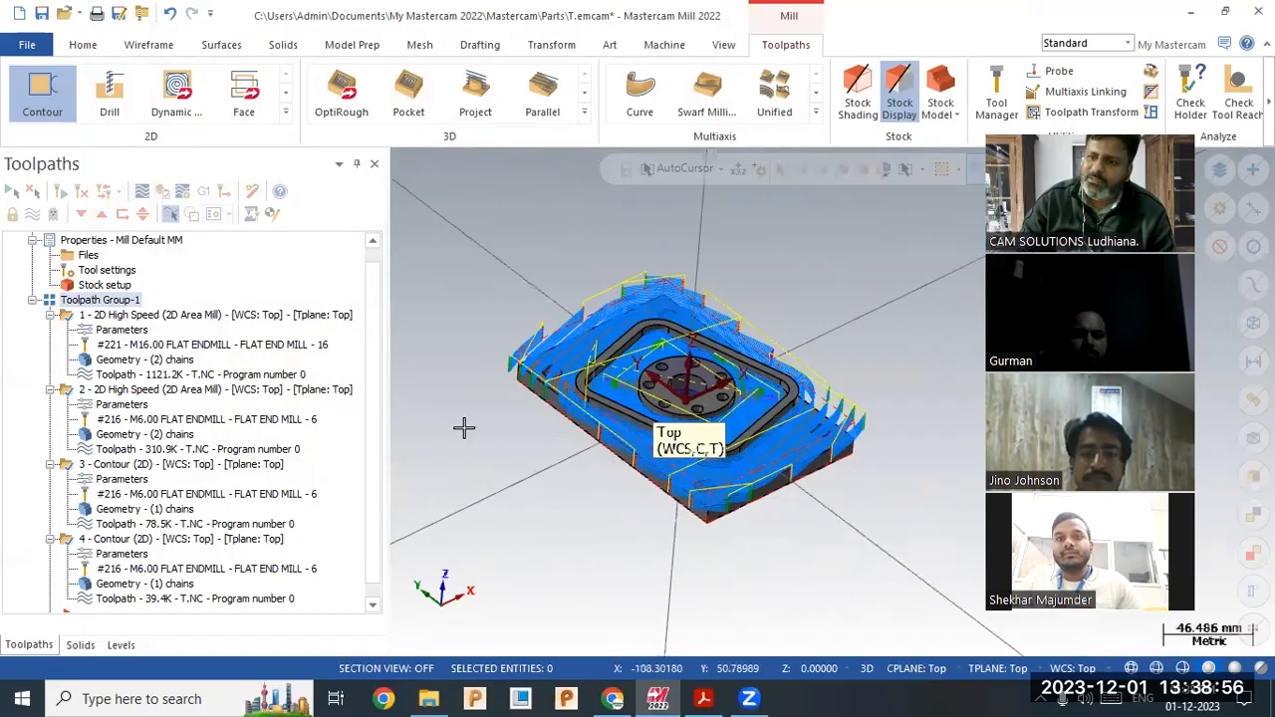
scroll(708, 426, "up", 6)
scroll(540, 343, "up", 1)
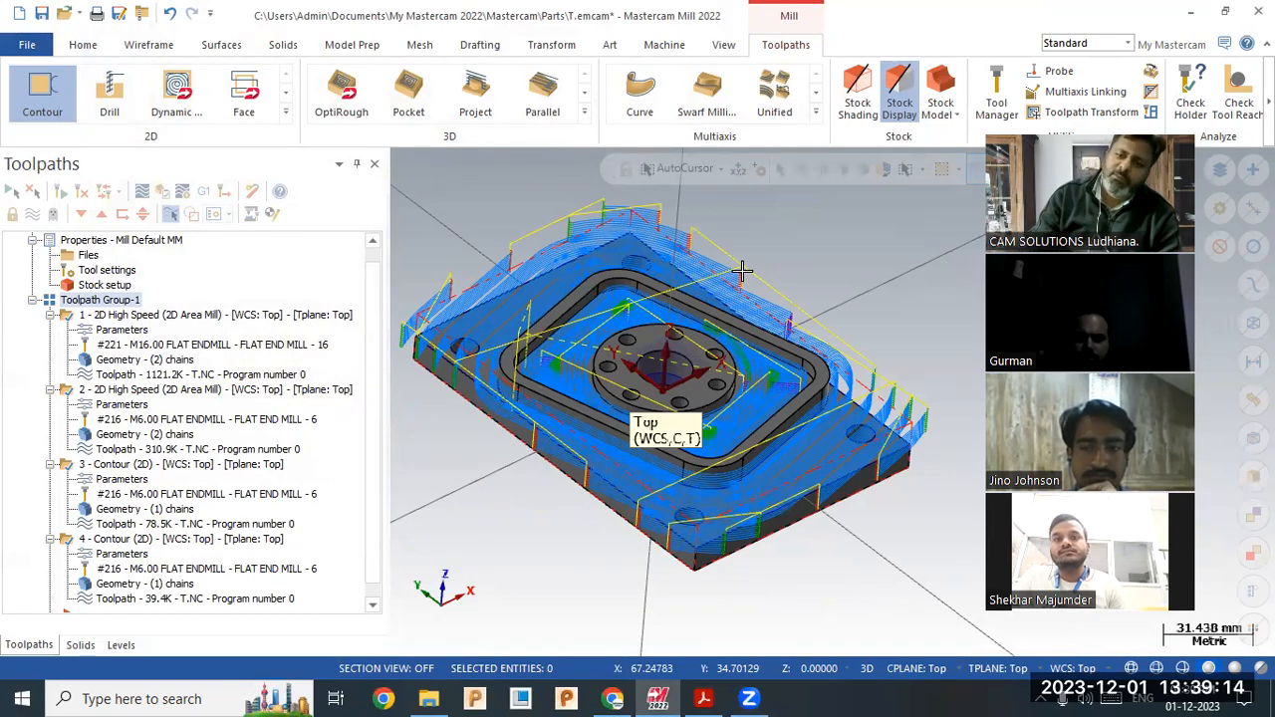
left_click_drag(387, 267, 264, 272)
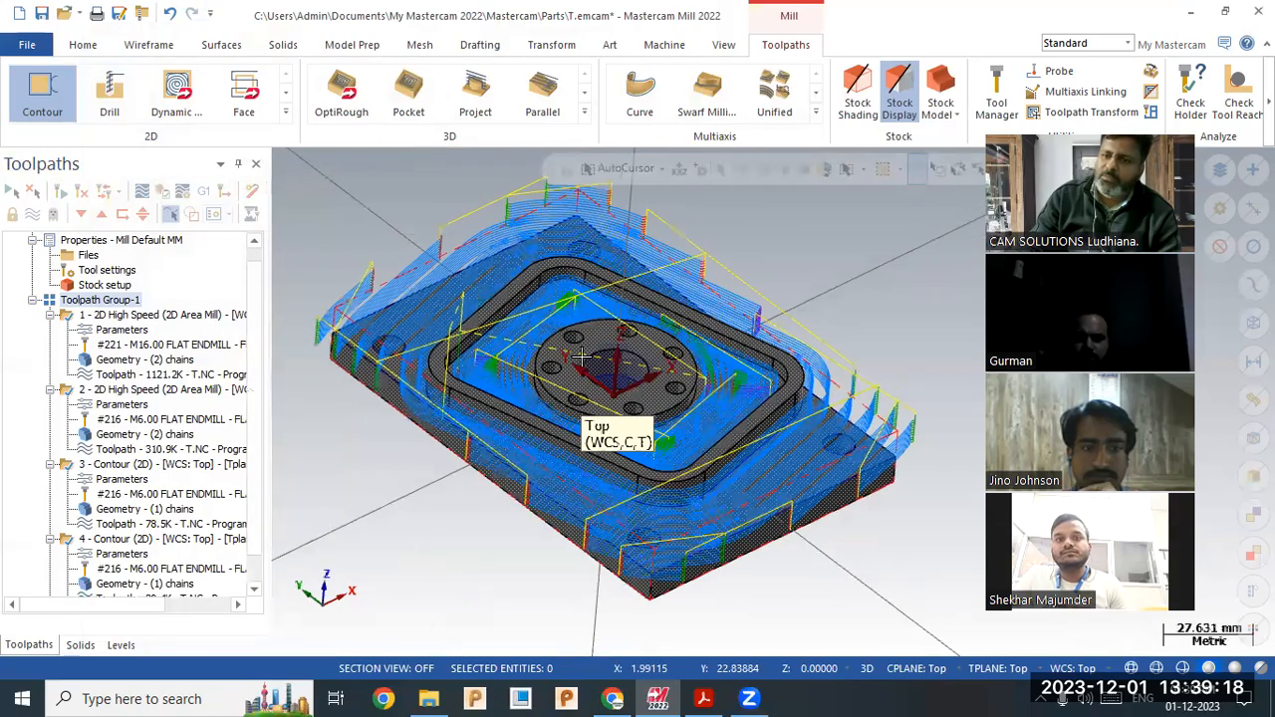
middle_click_drag(581, 359, 671, 398)
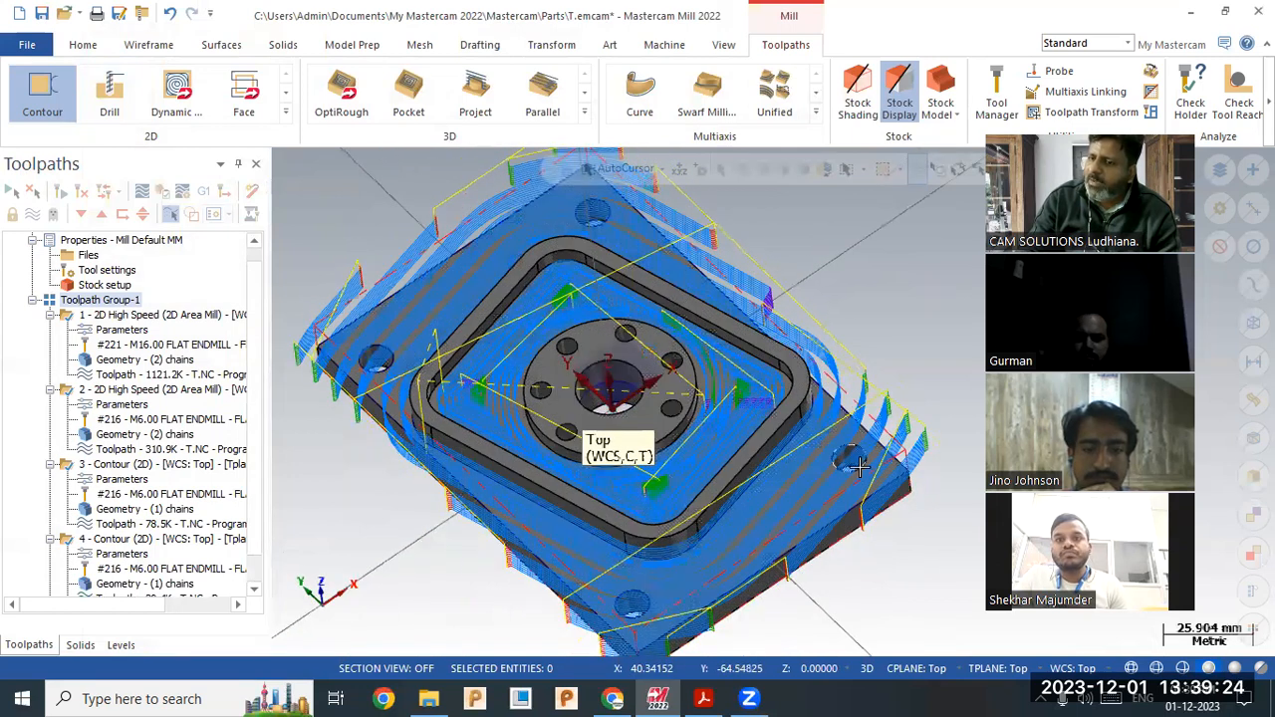
scroll(796, 304, "down", 3)
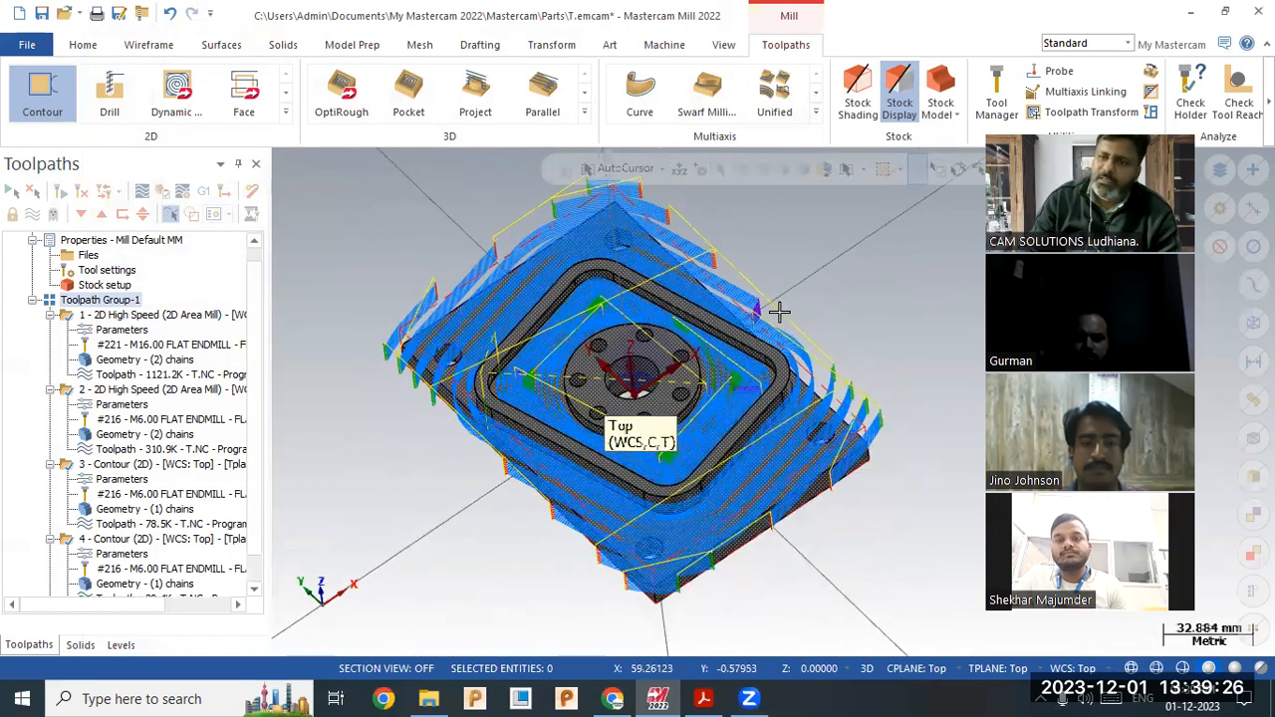
middle_click_drag(813, 331, 847, 307)
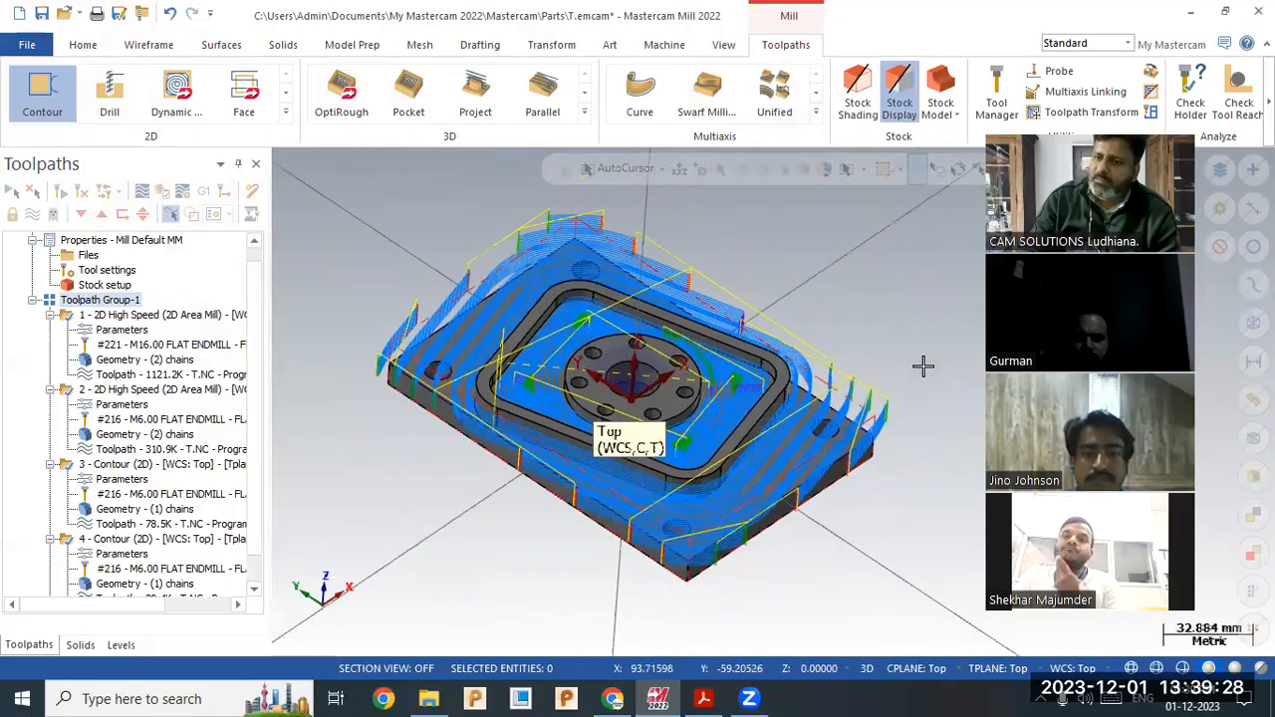